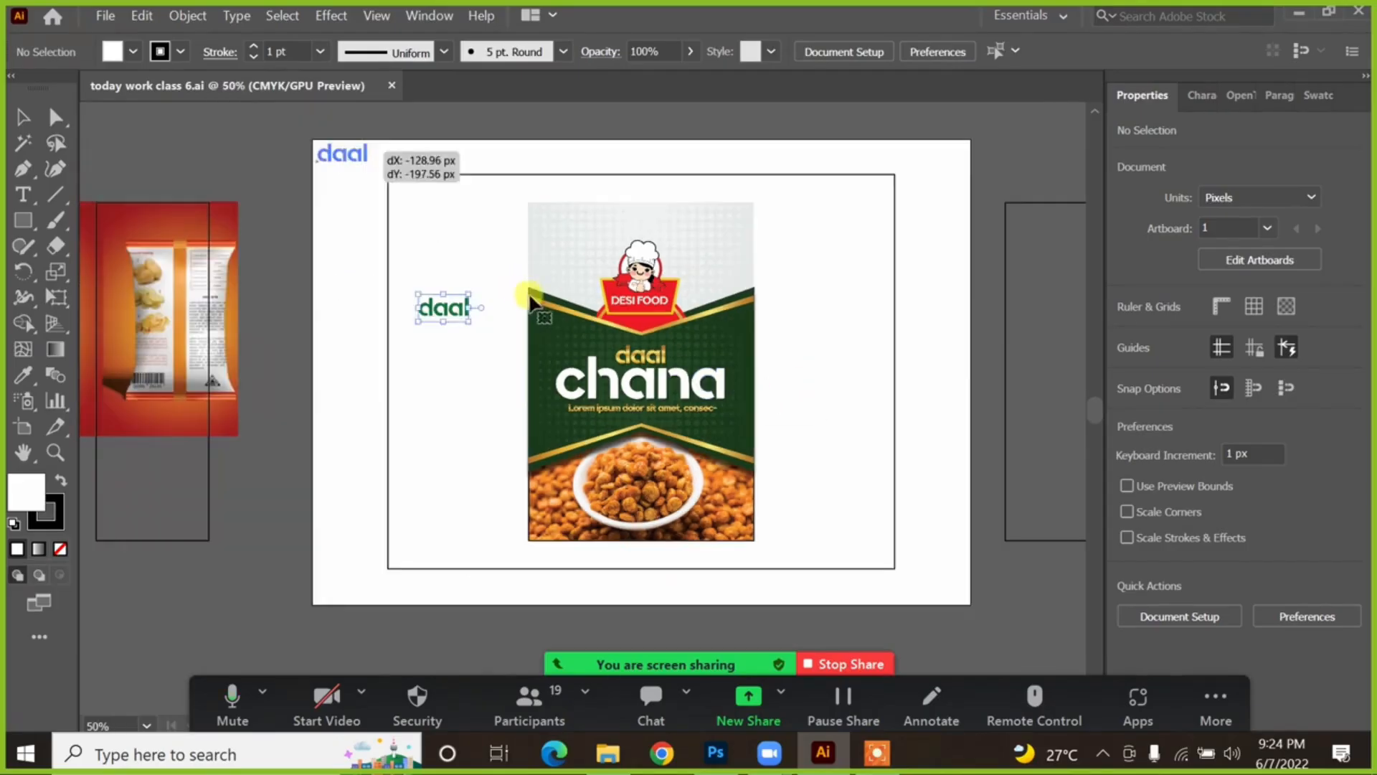
Step: Examine the back of the potato chips pouch in the reference image beside the artboard
left_click(858, 312)
left_click_drag(673, 300, 687, 297)
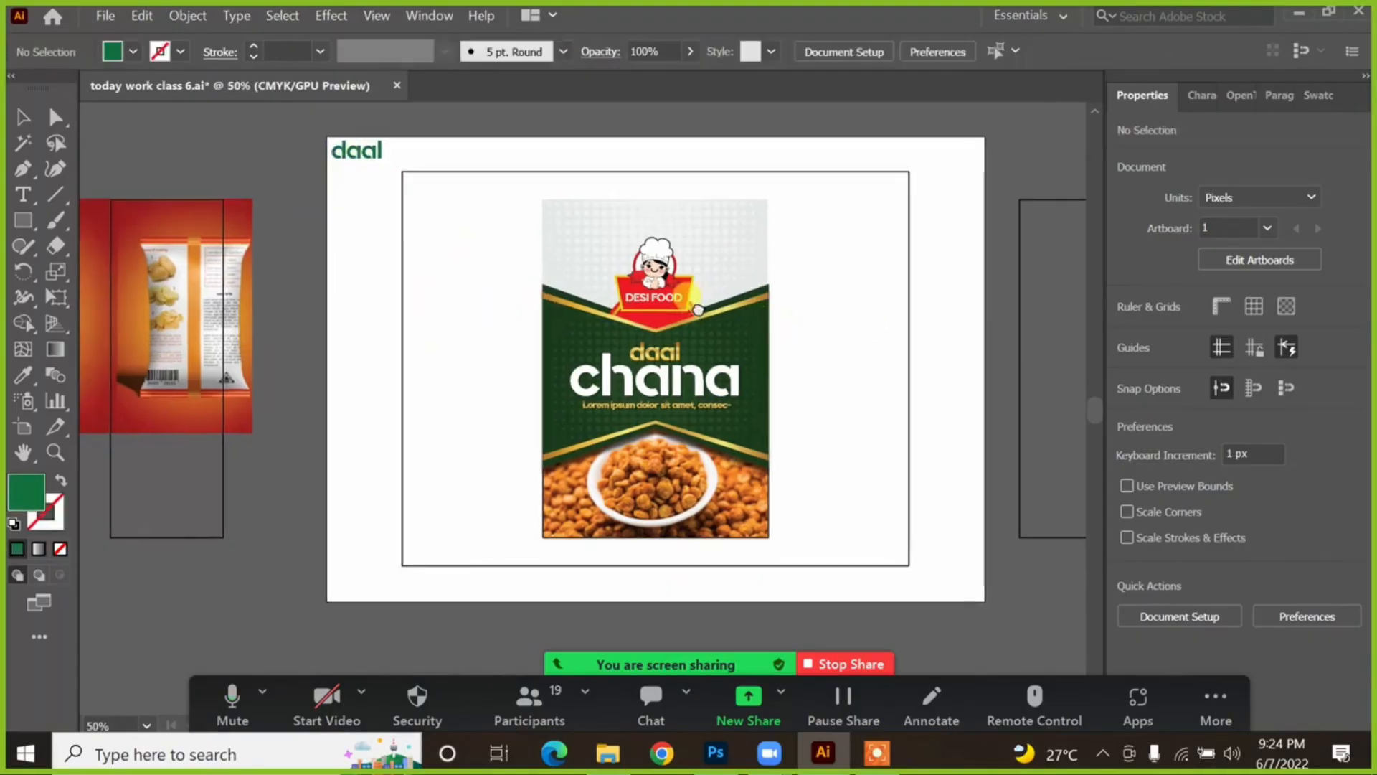
left_click_drag(234, 287, 495, 287)
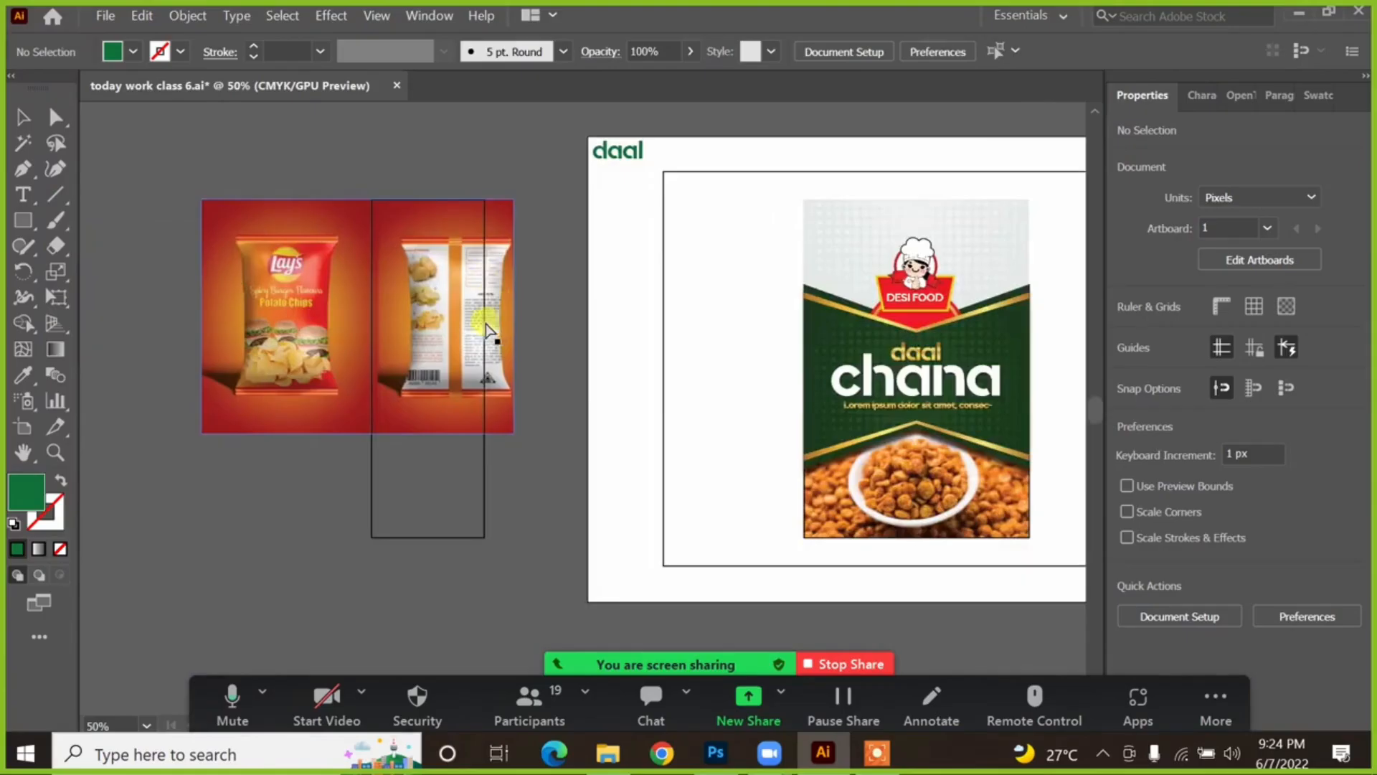
left_click_drag(409, 246, 704, 468)
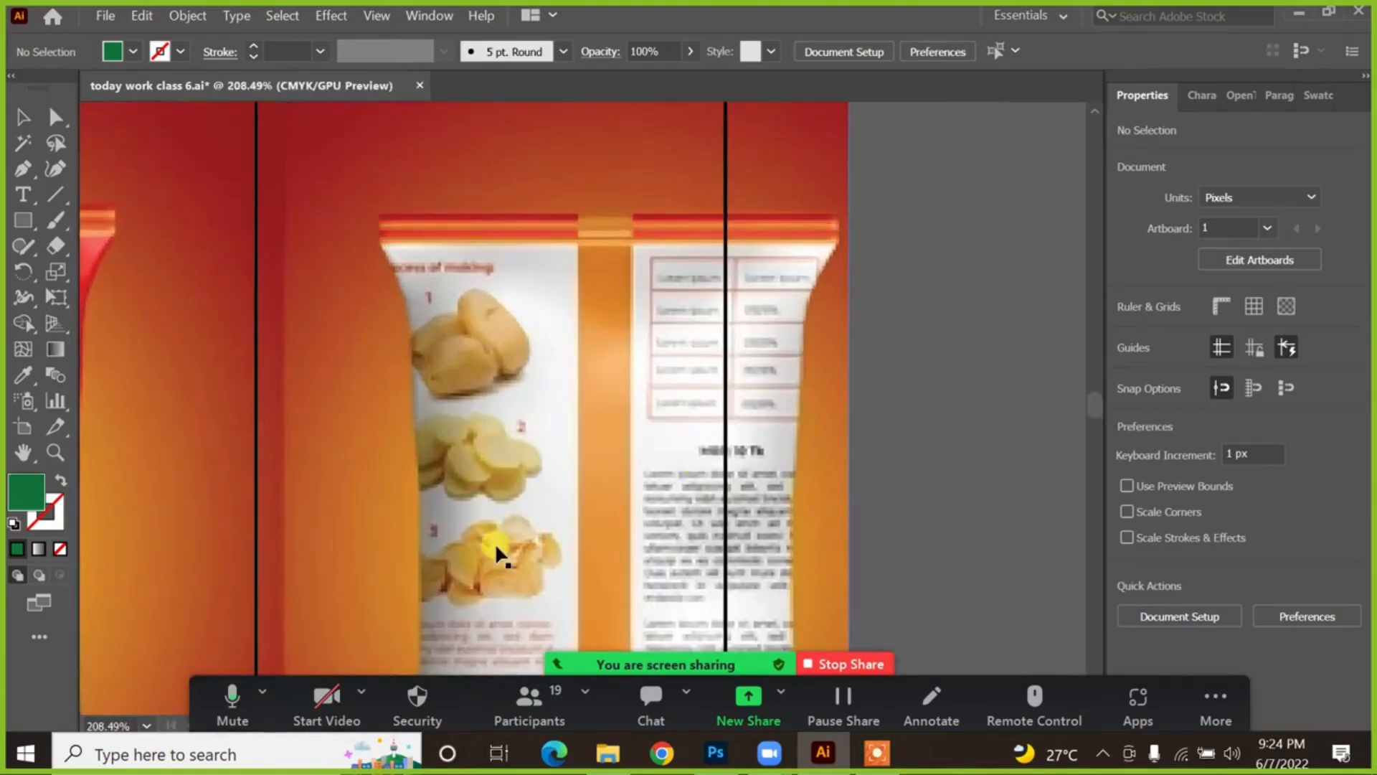
scroll(508, 275, "down", 3)
left_click_drag(704, 325, 303, 327)
scroll(531, 286, "down", 2)
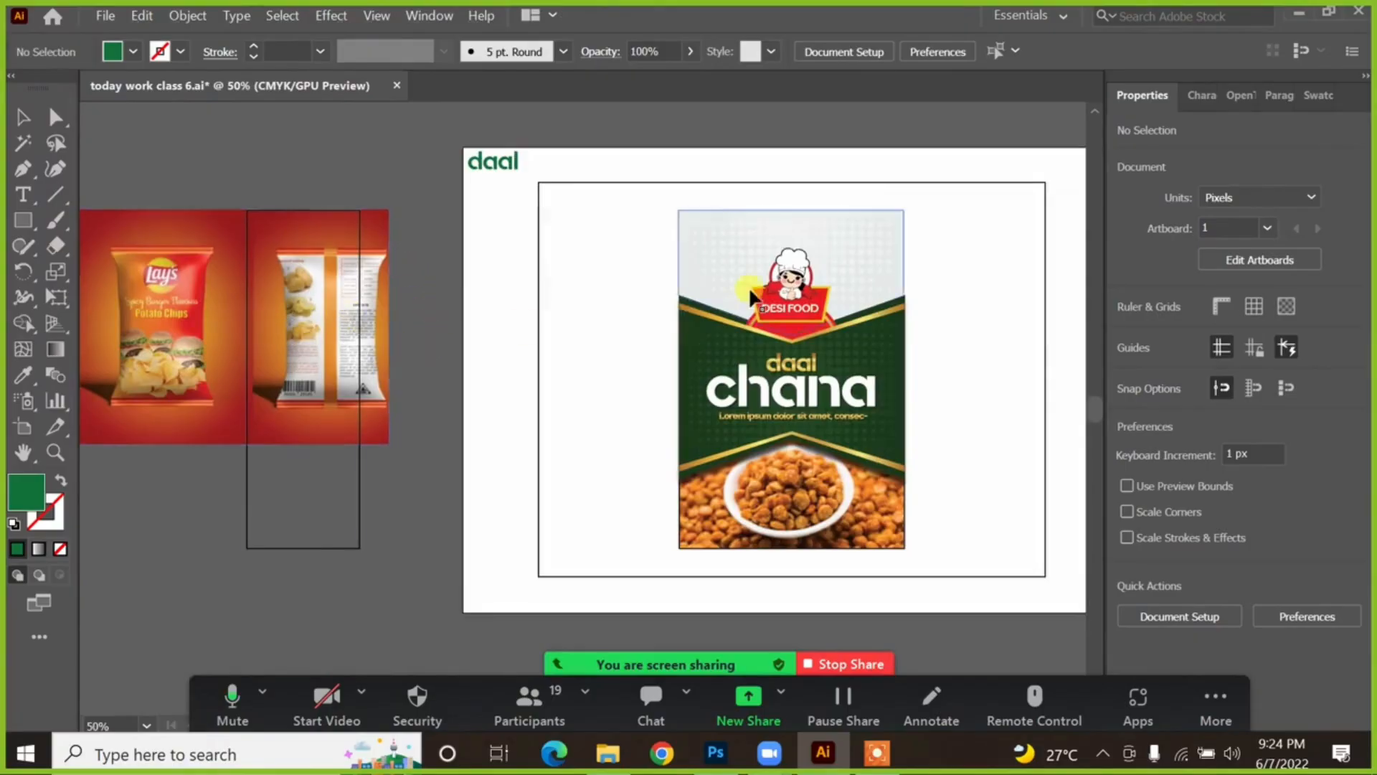
left_click_drag(983, 292, 839, 285)
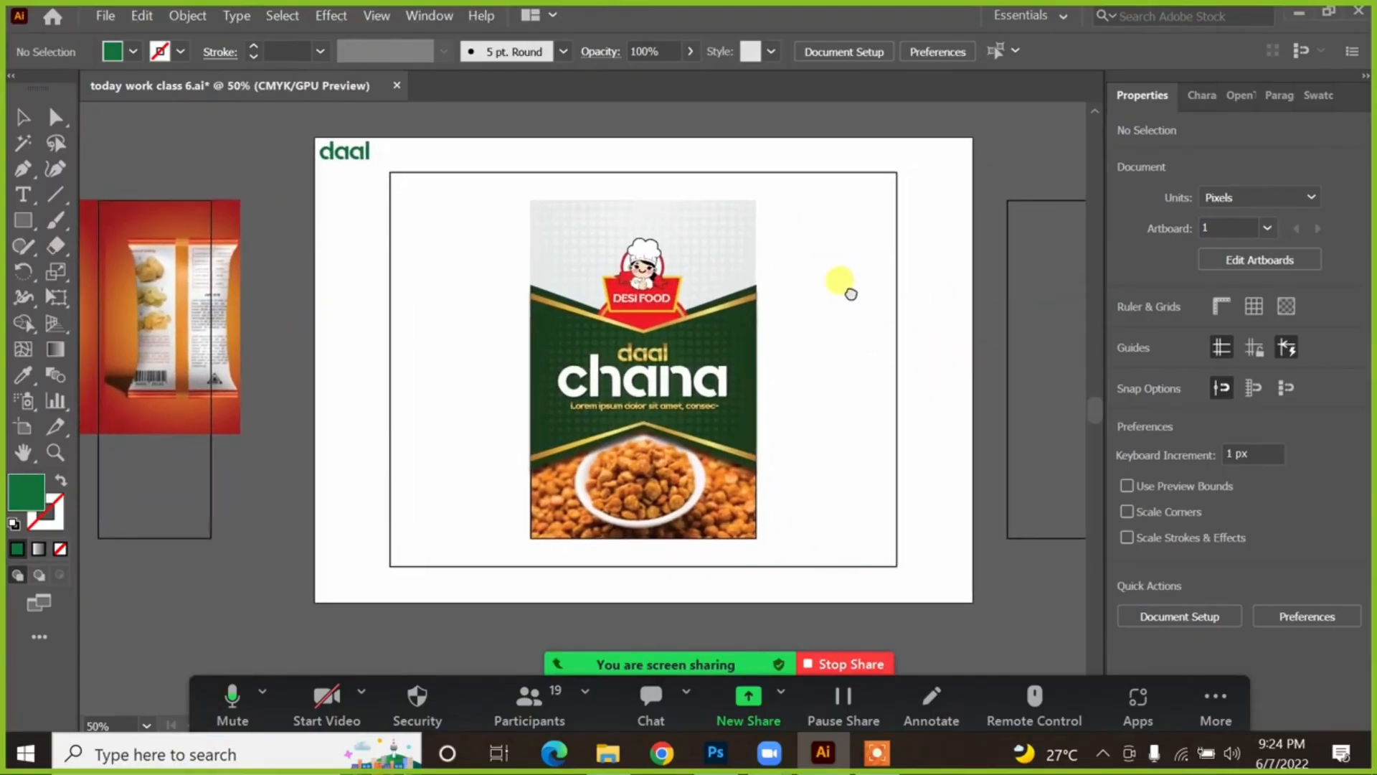
Step: Place the two tall outline rectangles flush against both sides of the front panel, one on each side
left_click_drag(1003, 303, 754, 303)
left_click(854, 319)
left_click_drag(866, 320, 541, 319)
key("ctrl+z")
left_click_drag(207, 476, 523, 472)
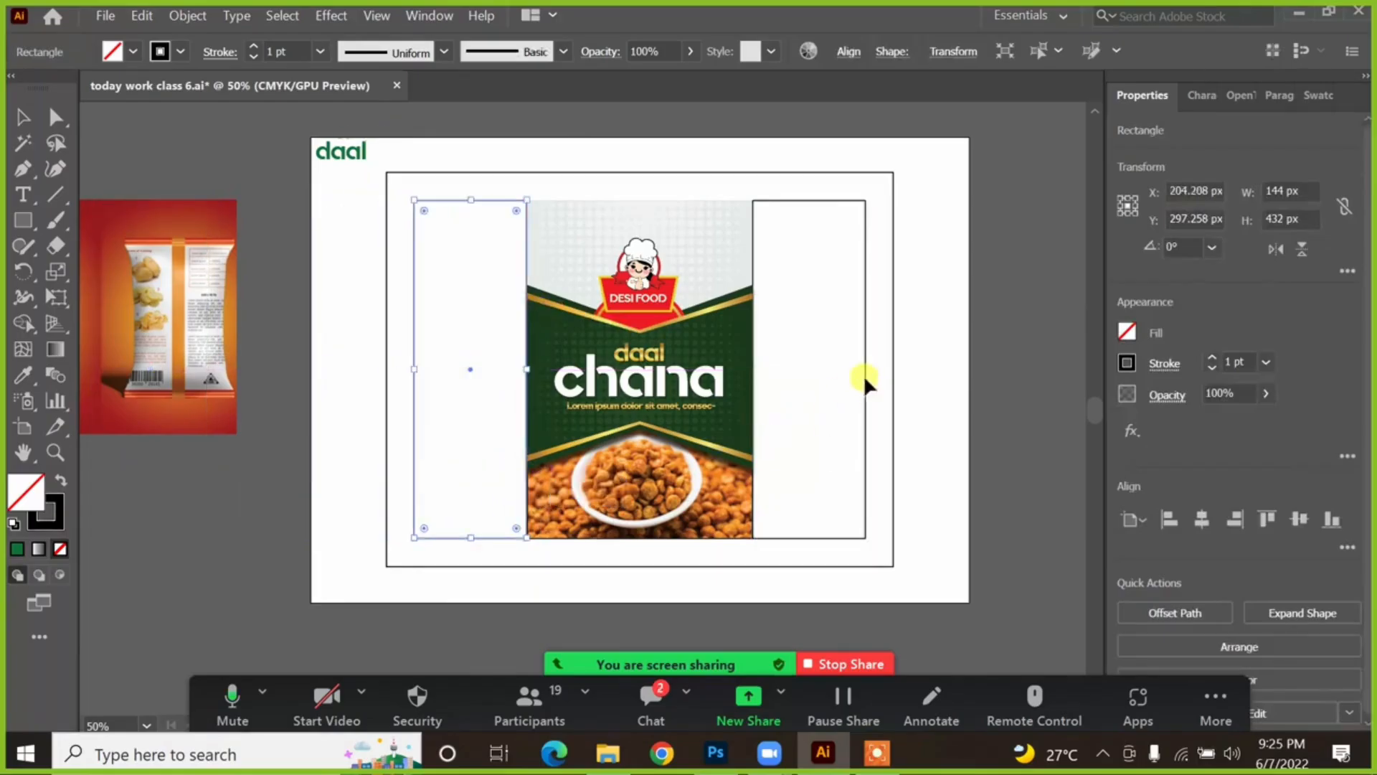
left_click(950, 333)
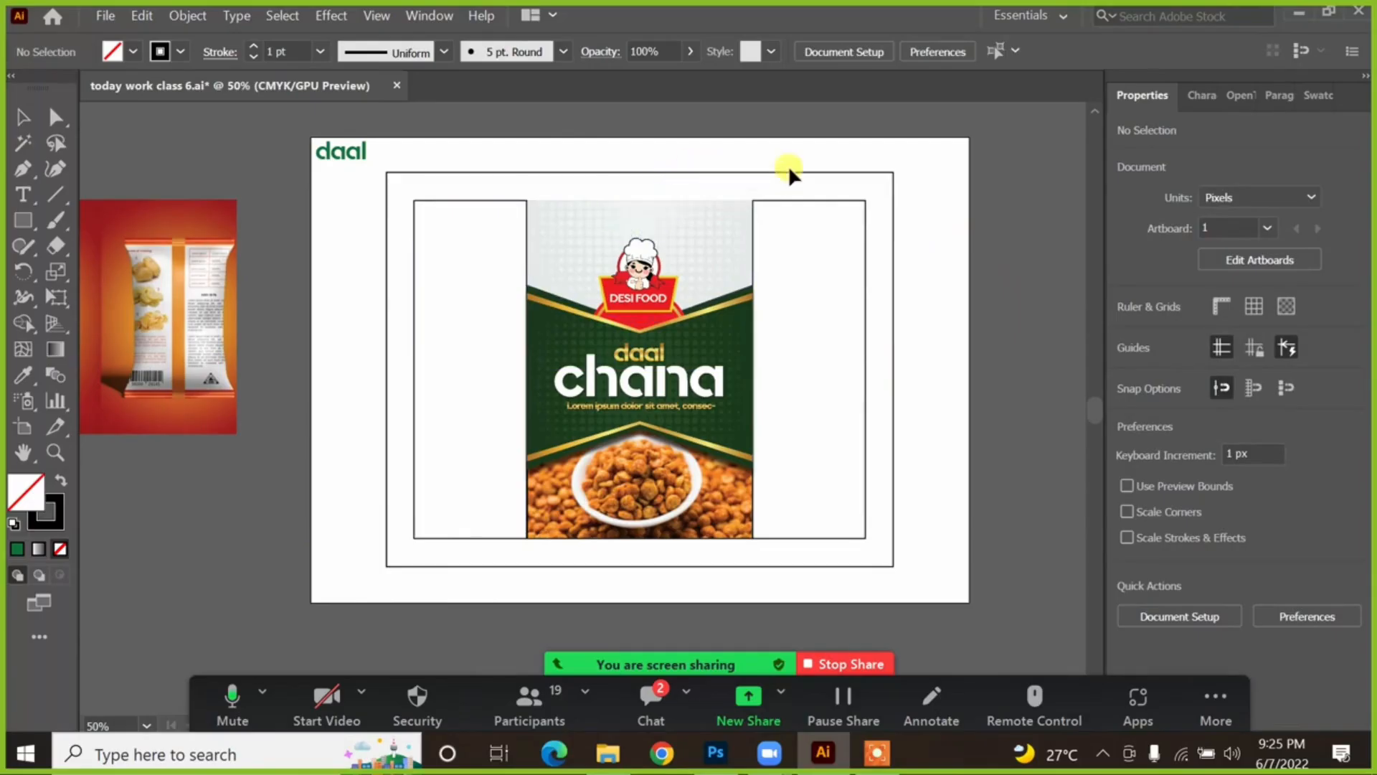
Step: Fill both side rectangles with the front panel's light grey background colour and remove their strokes
left_click(813, 201)
left_click(471, 201, "shift")
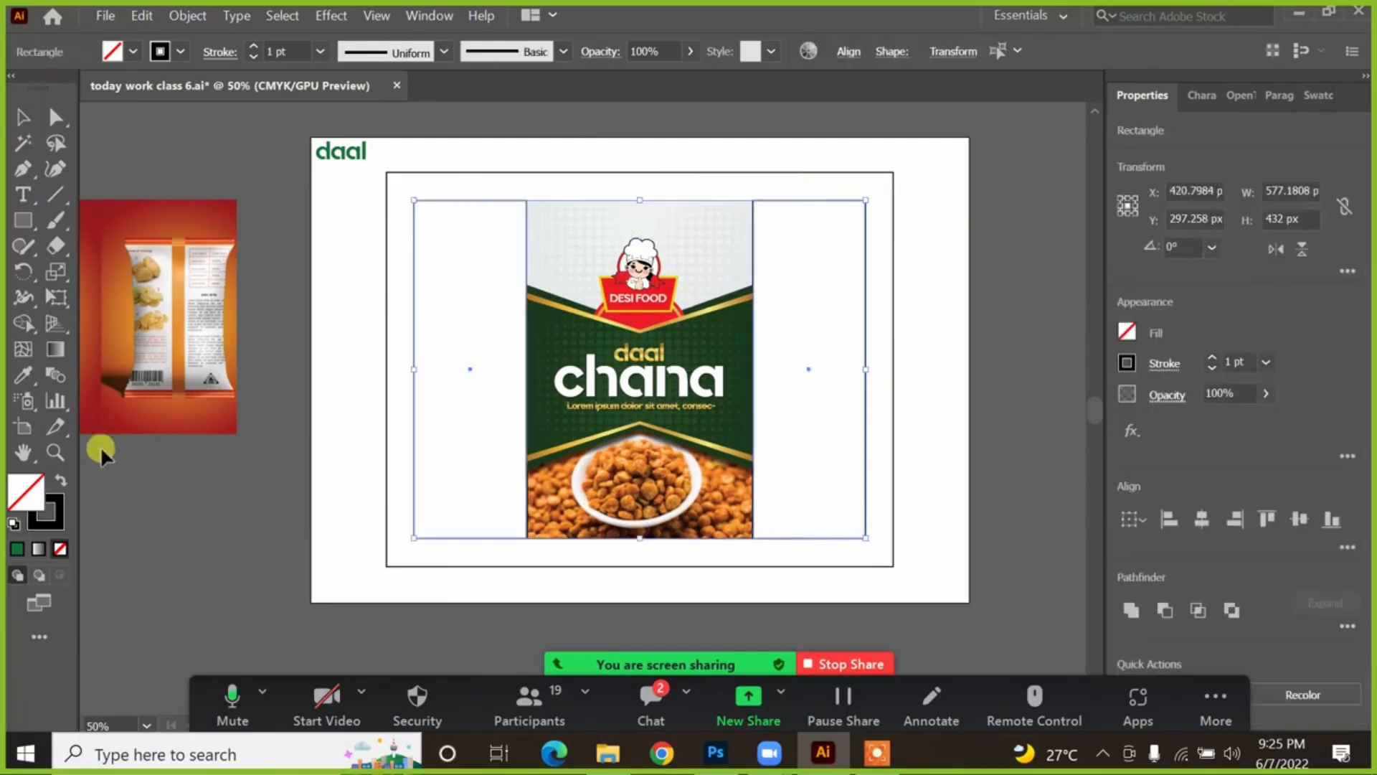
left_click(60, 486)
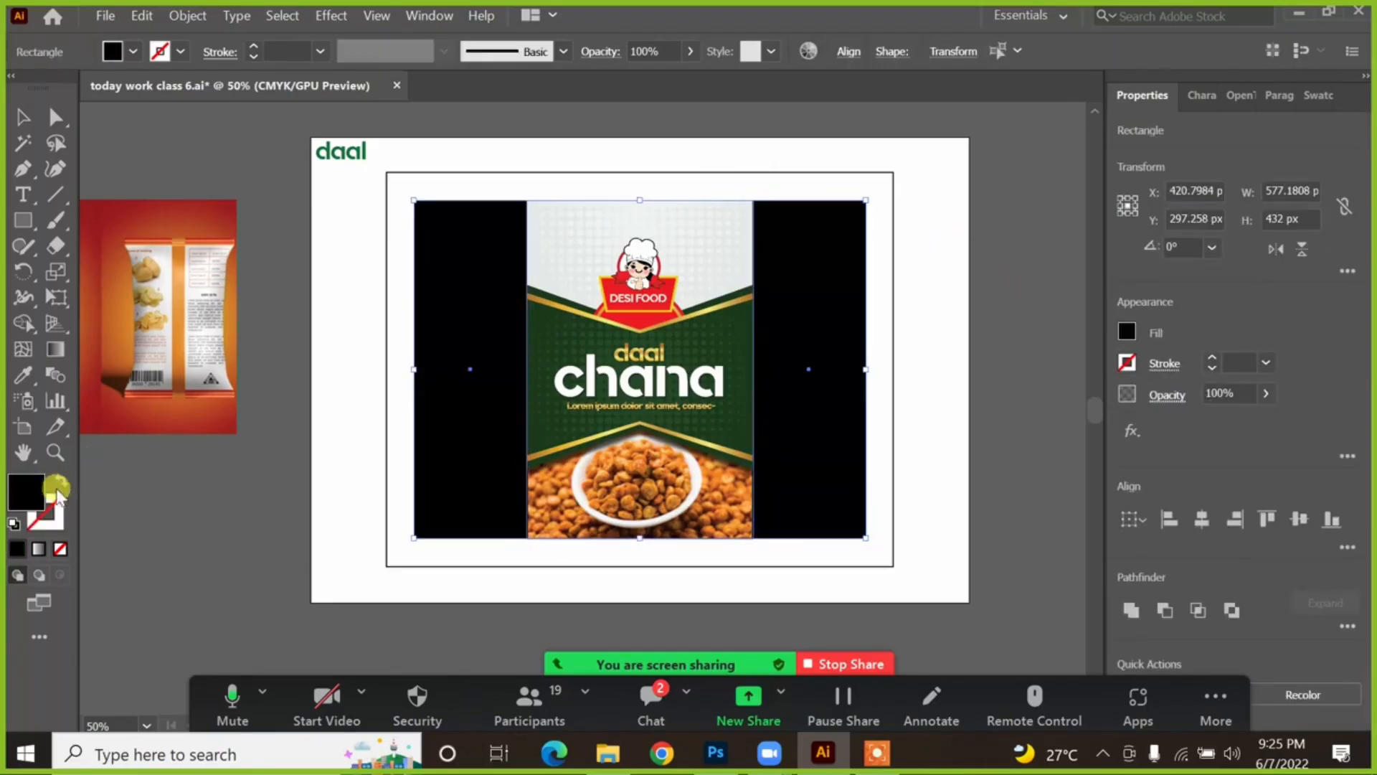
double_click(26, 491)
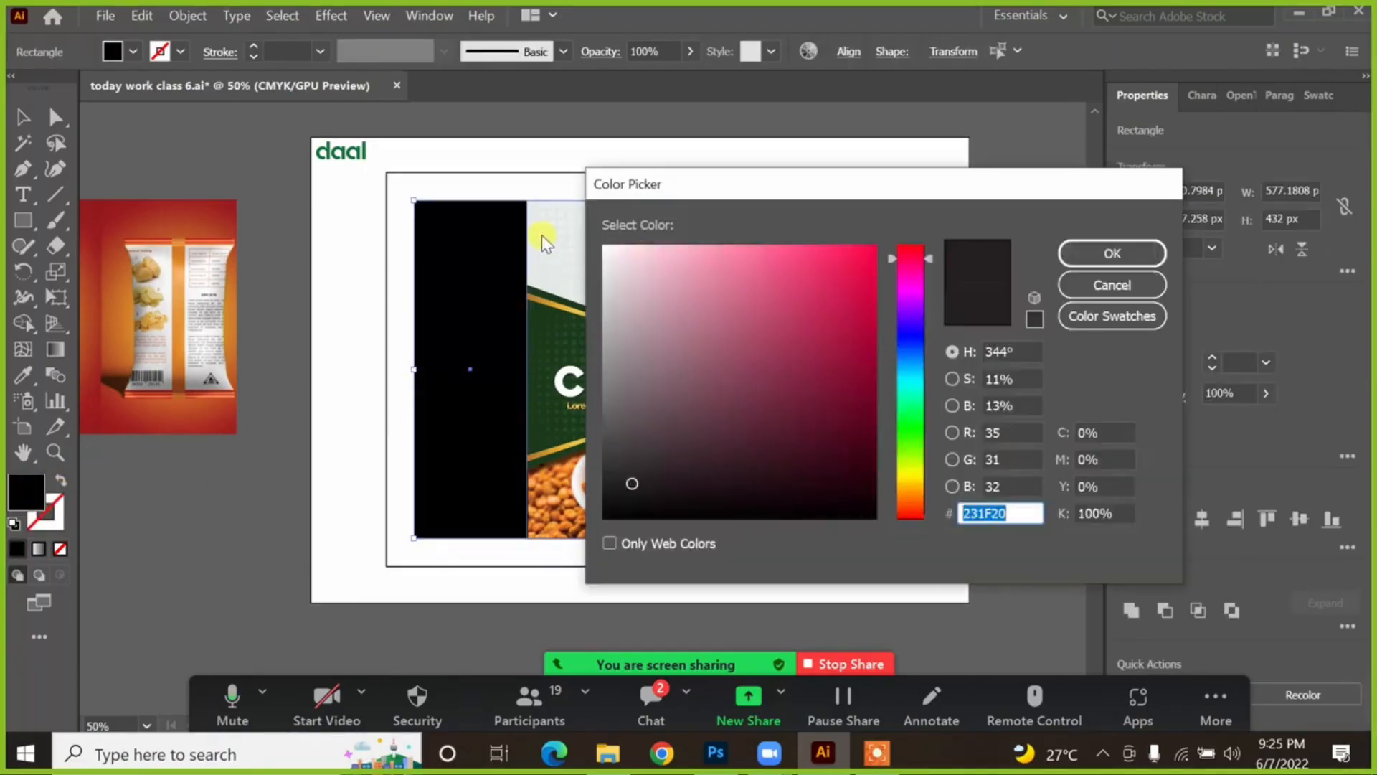
left_click_drag(606, 263, 594, 260)
left_click(1110, 254)
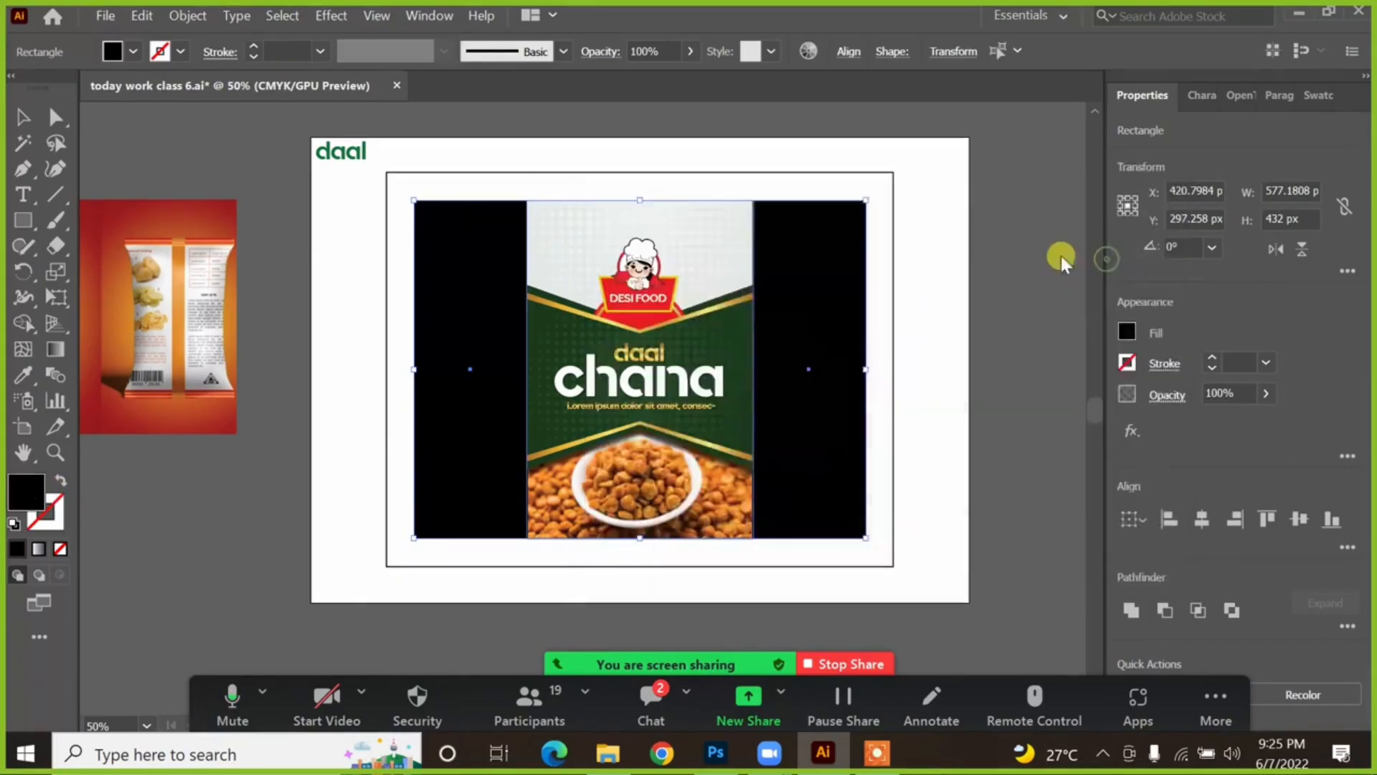
left_click(977, 267)
left_click(789, 280)
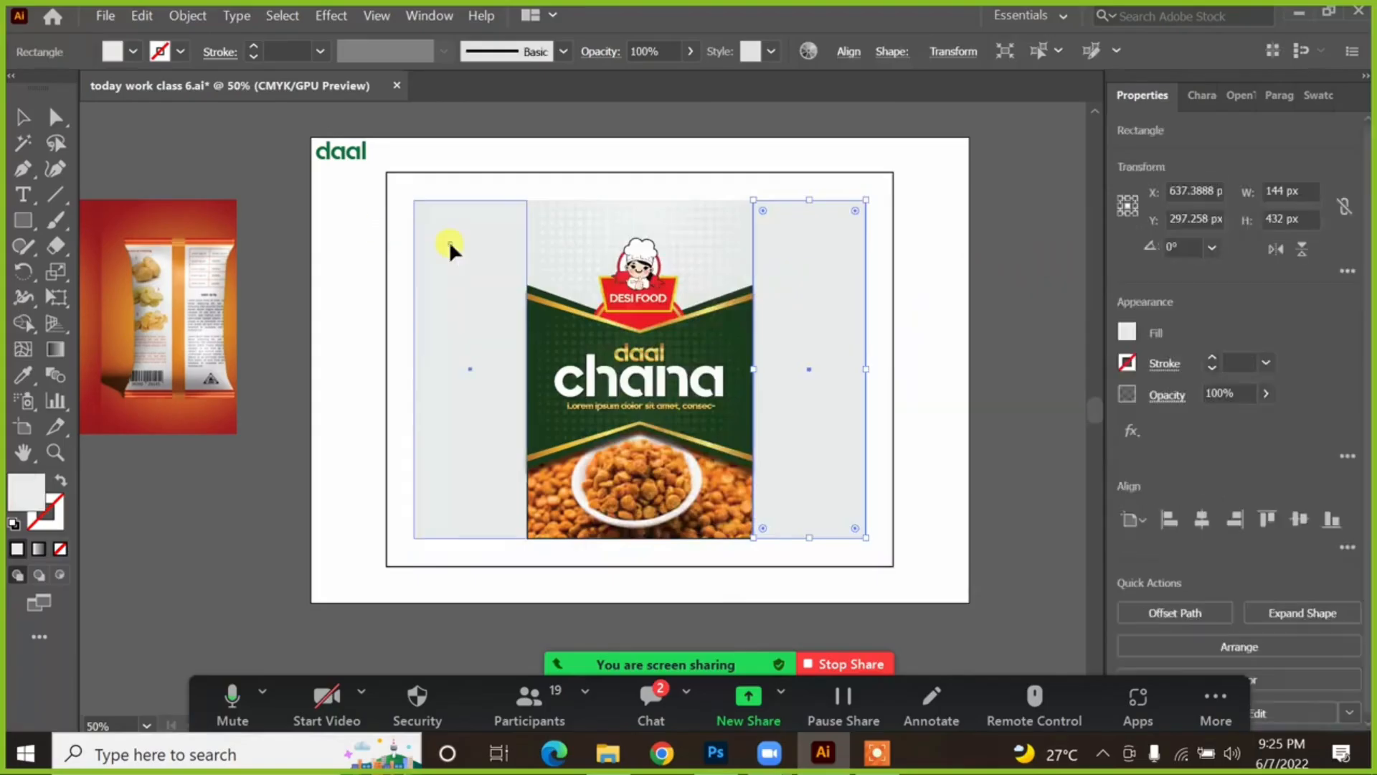
left_click(1069, 284)
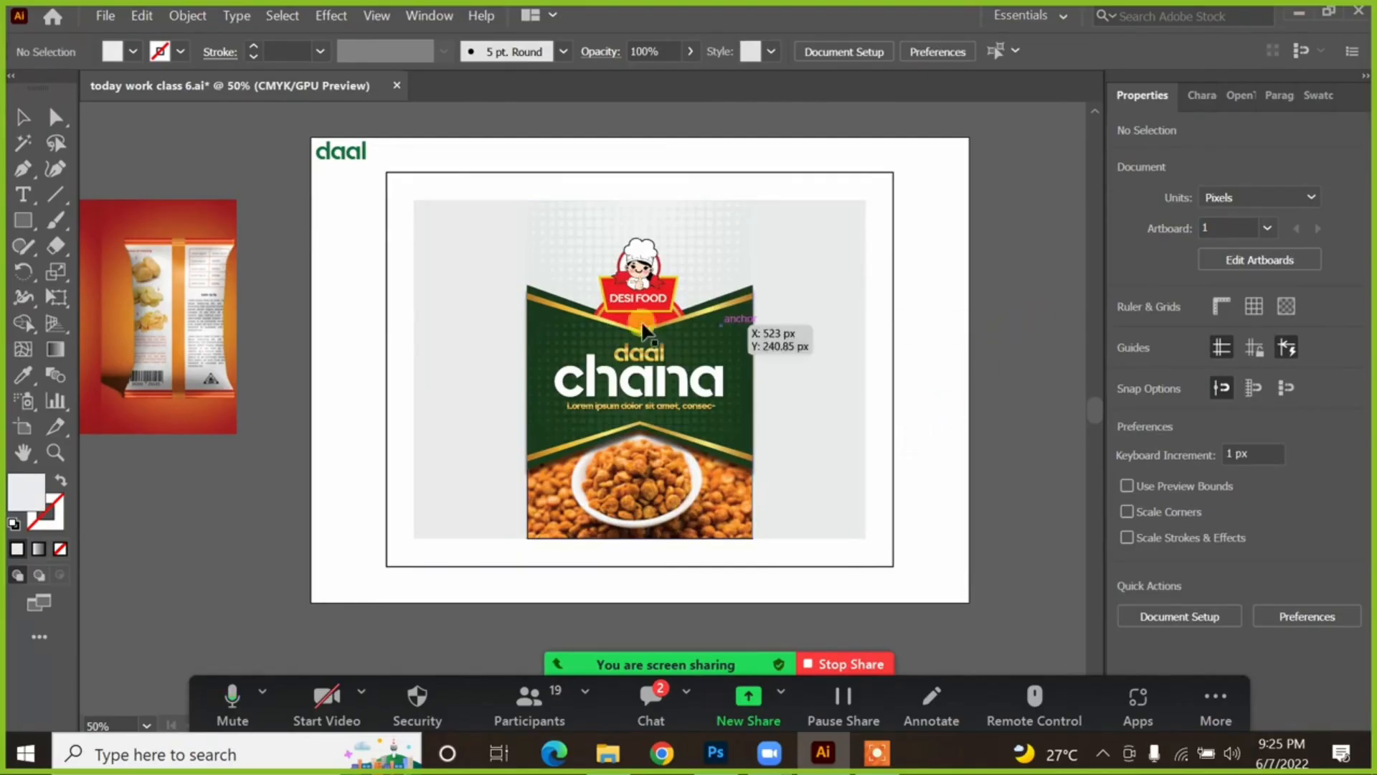
Step: Copy the DESI FOOD chef logo onto the upper part of the right side panel and scale it down
left_click_drag(637, 288, 810, 260)
left_click_drag(864, 205, 897, 331)
left_click(960, 268)
left_click(919, 341)
left_click_drag(843, 378, 814, 364)
scroll(854, 380, "down", 1)
left_click_drag(940, 209, 955, 211)
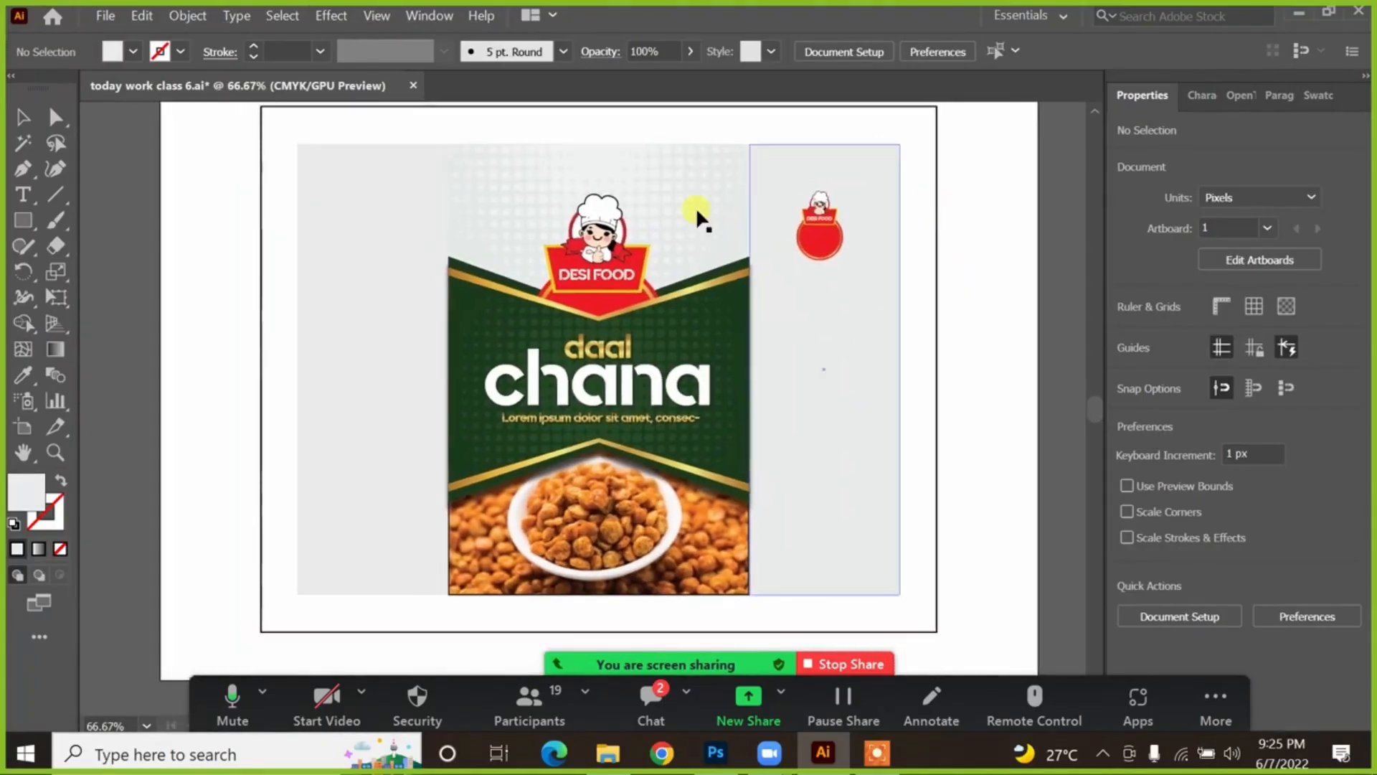
left_click(661, 200)
left_click(531, 117)
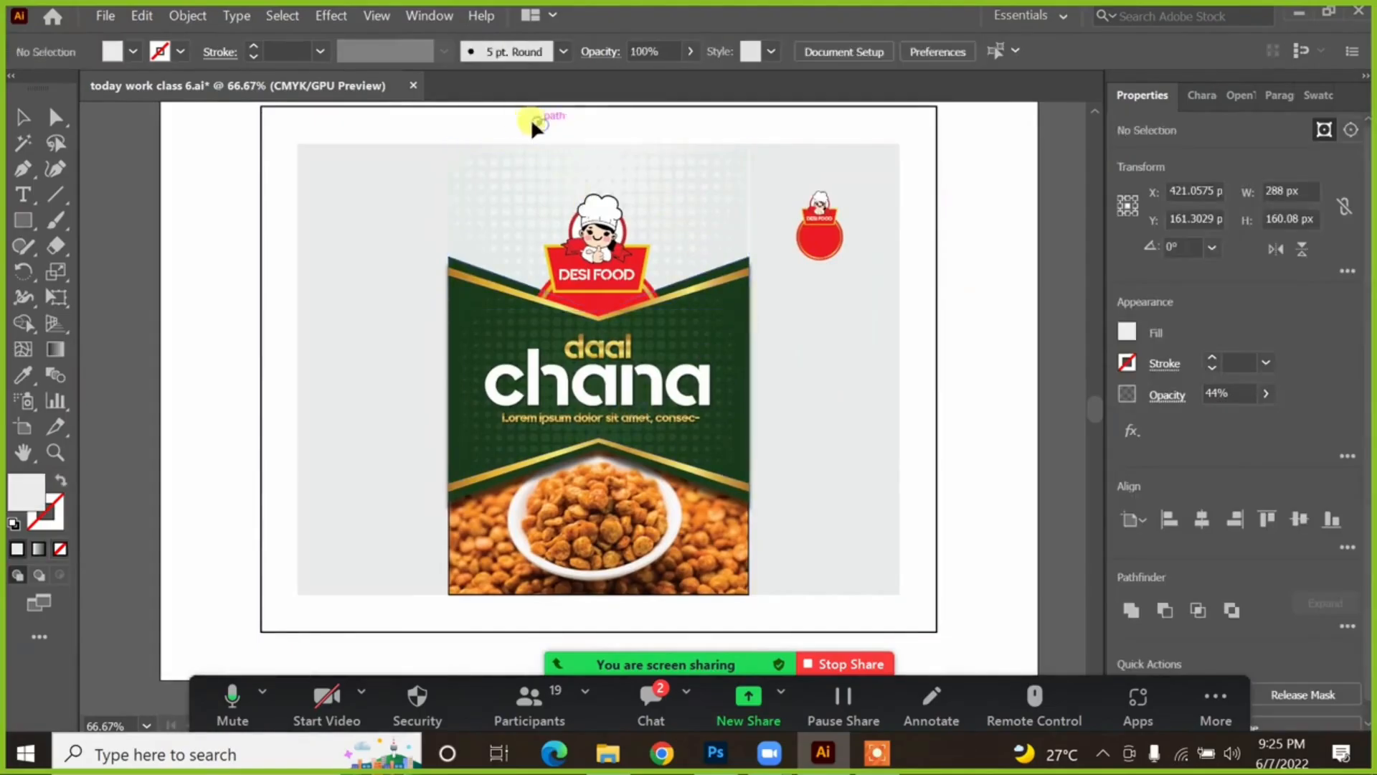
left_click_drag(462, 122, 699, 599)
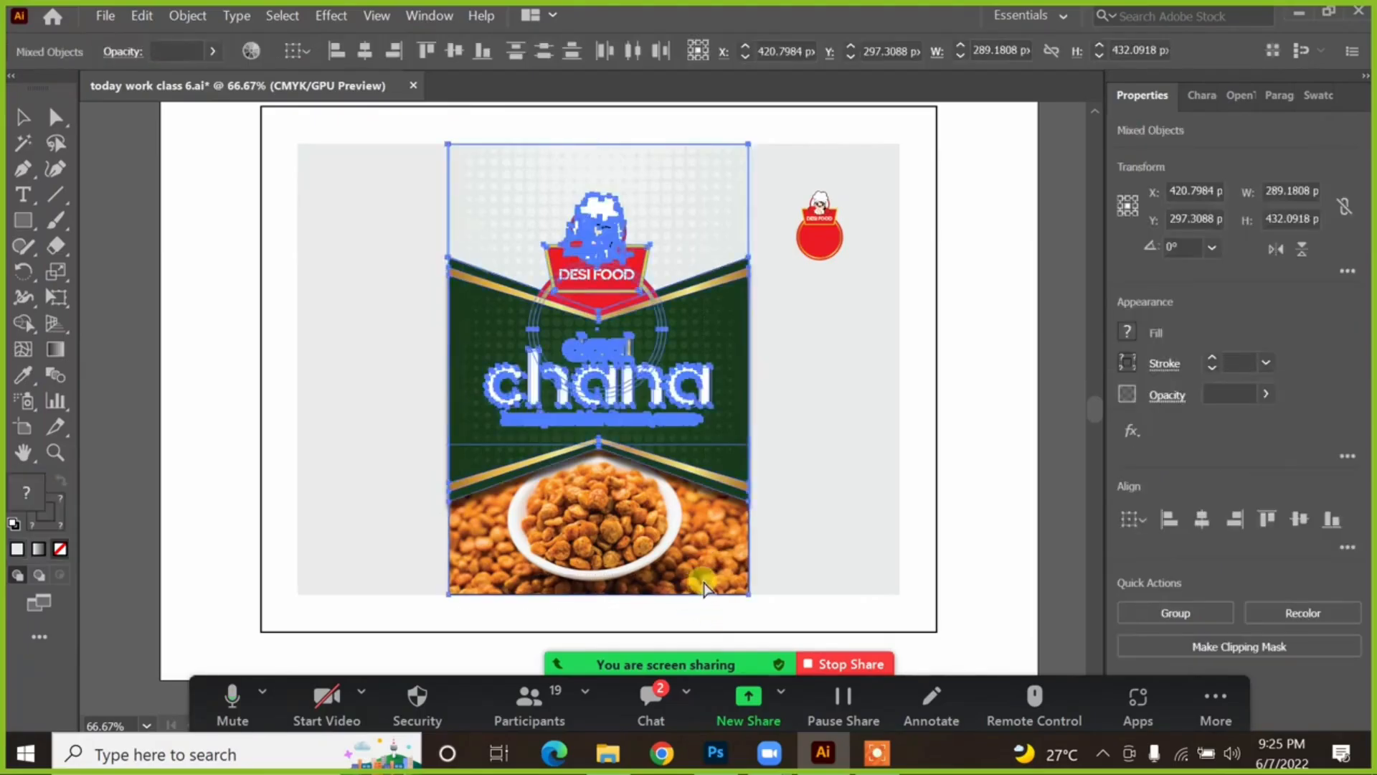
left_click(990, 456)
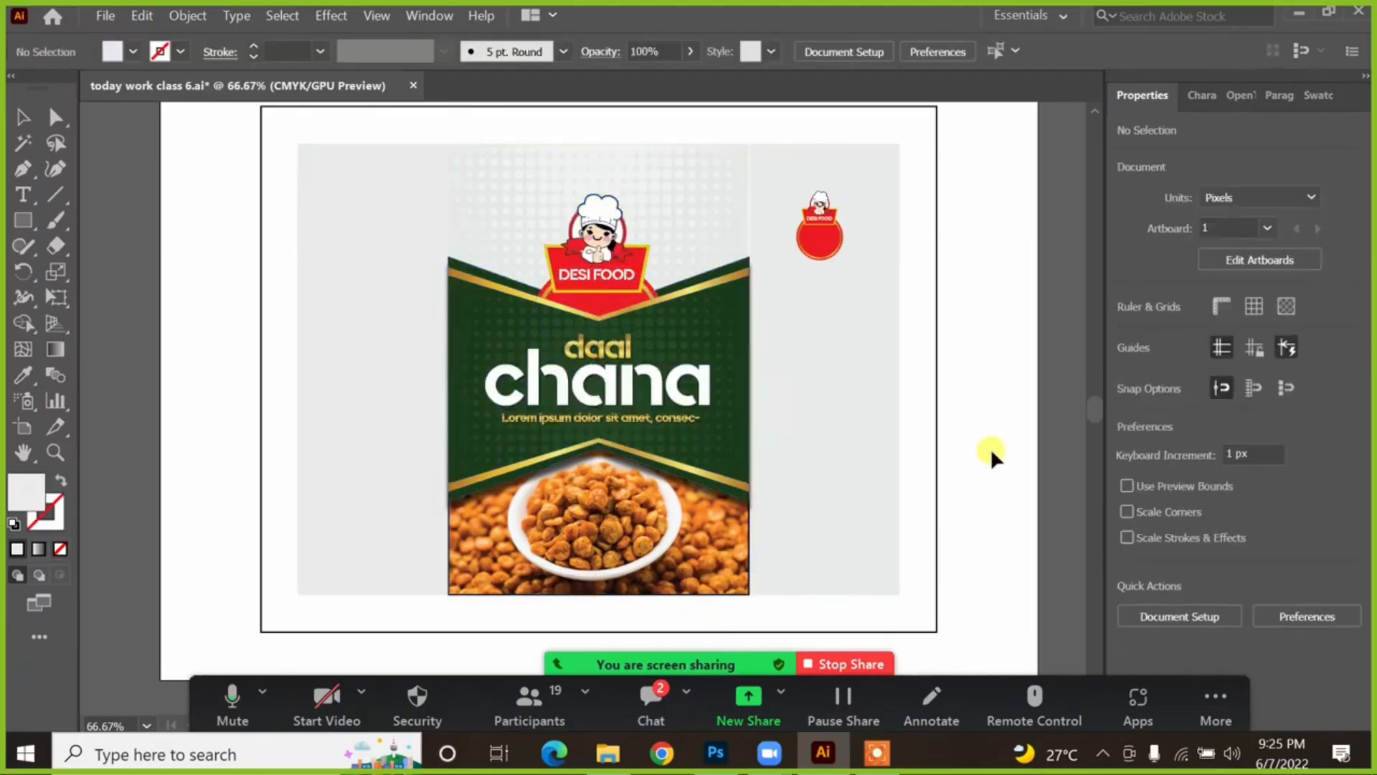
left_click(567, 587)
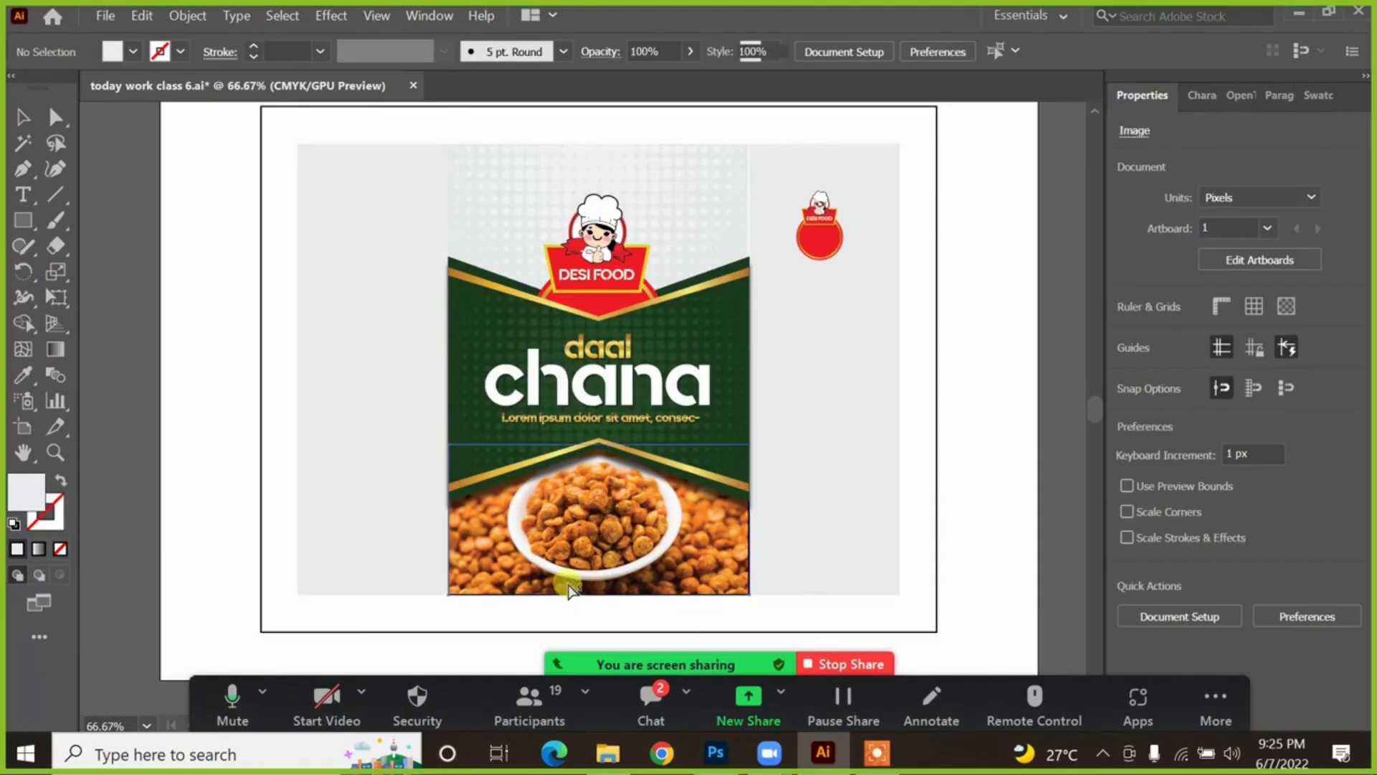
left_click_drag(630, 523, 546, 576)
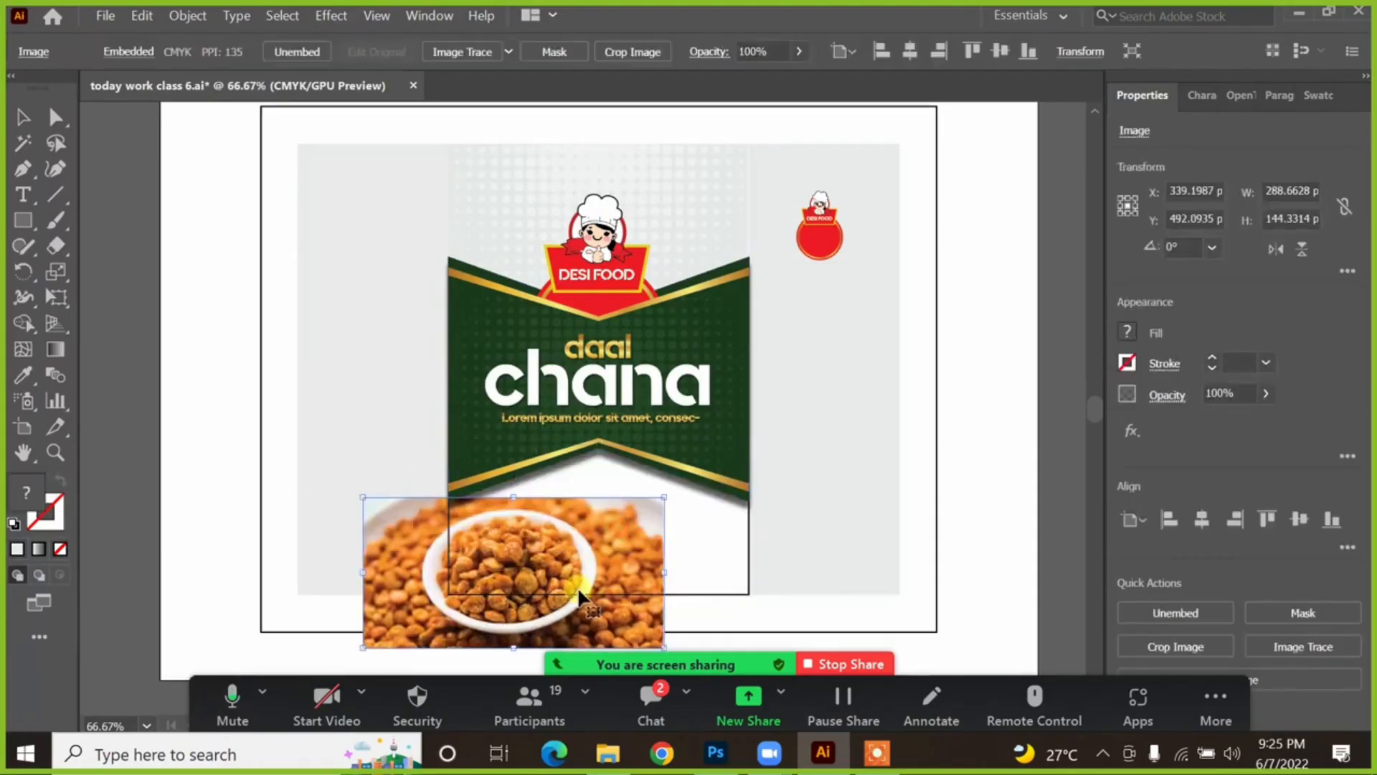
left_click_drag(694, 610, 756, 601)
key("ctrl+alt+2")
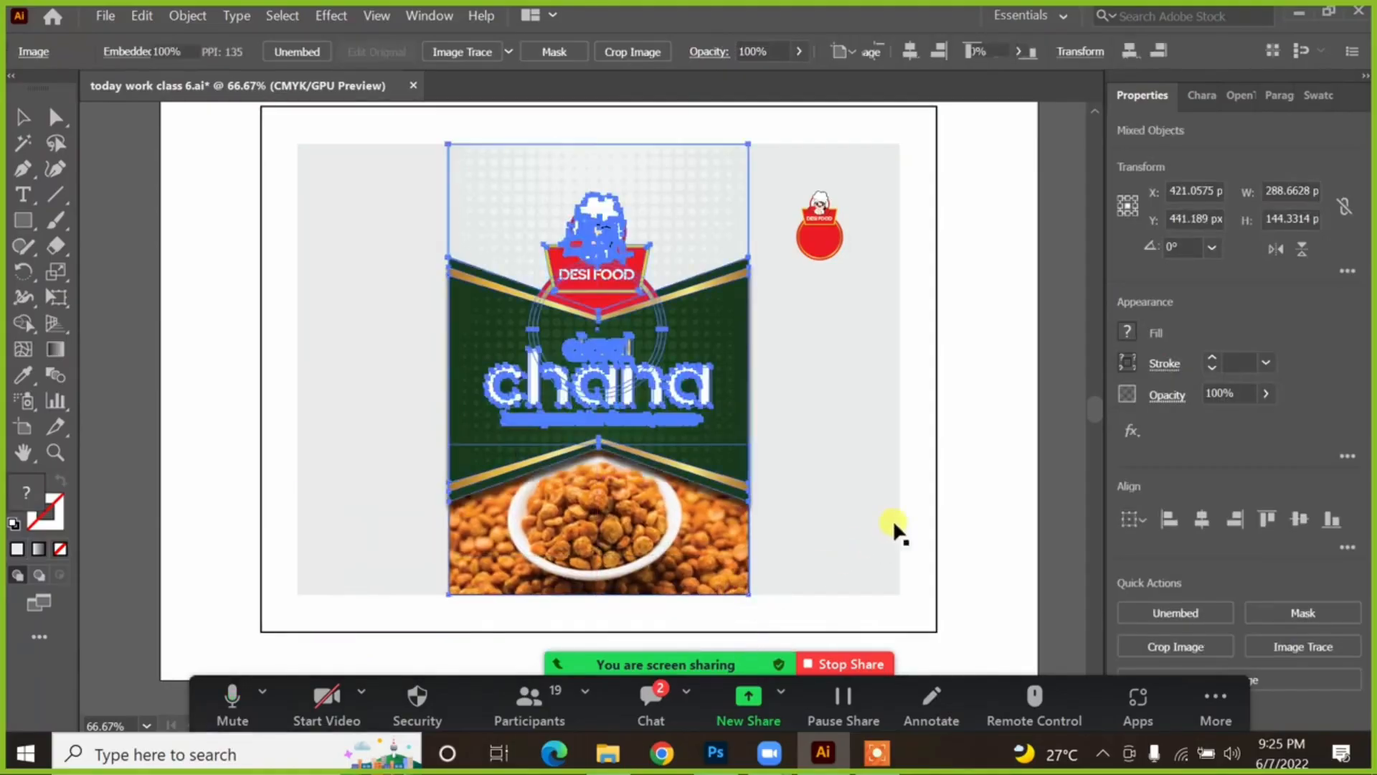
left_click(987, 467)
Step: Move the chana bowl photo aside to expose the front panel's black outline, and delete that outline
key("ctrl+space")
left_click_drag(744, 545, 782, 516)
left_click_drag(776, 487, 760, 186)
left_click_drag(653, 353, 768, 460)
key("ctrl+z")
left_click_drag(785, 363, 480, 459)
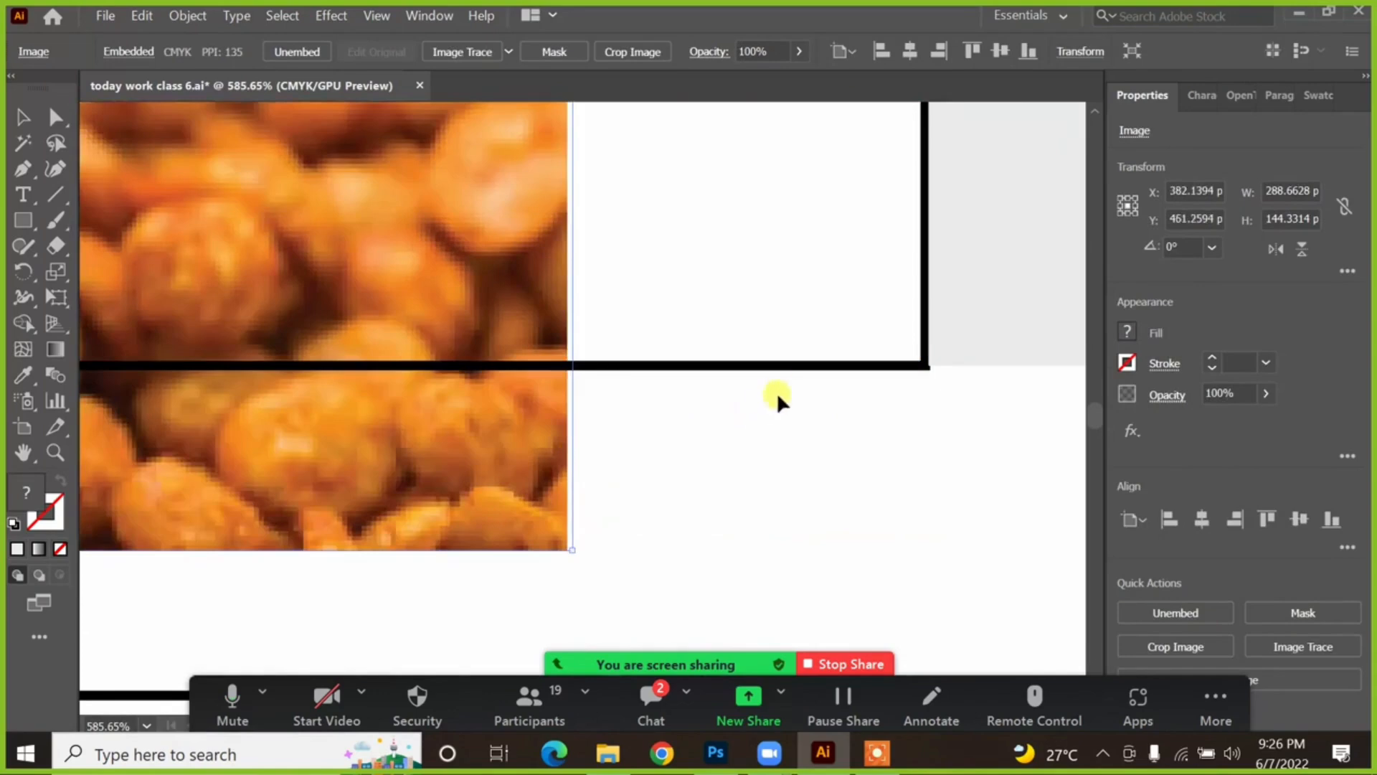
left_click(784, 368)
left_click_drag(784, 366, 743, 554)
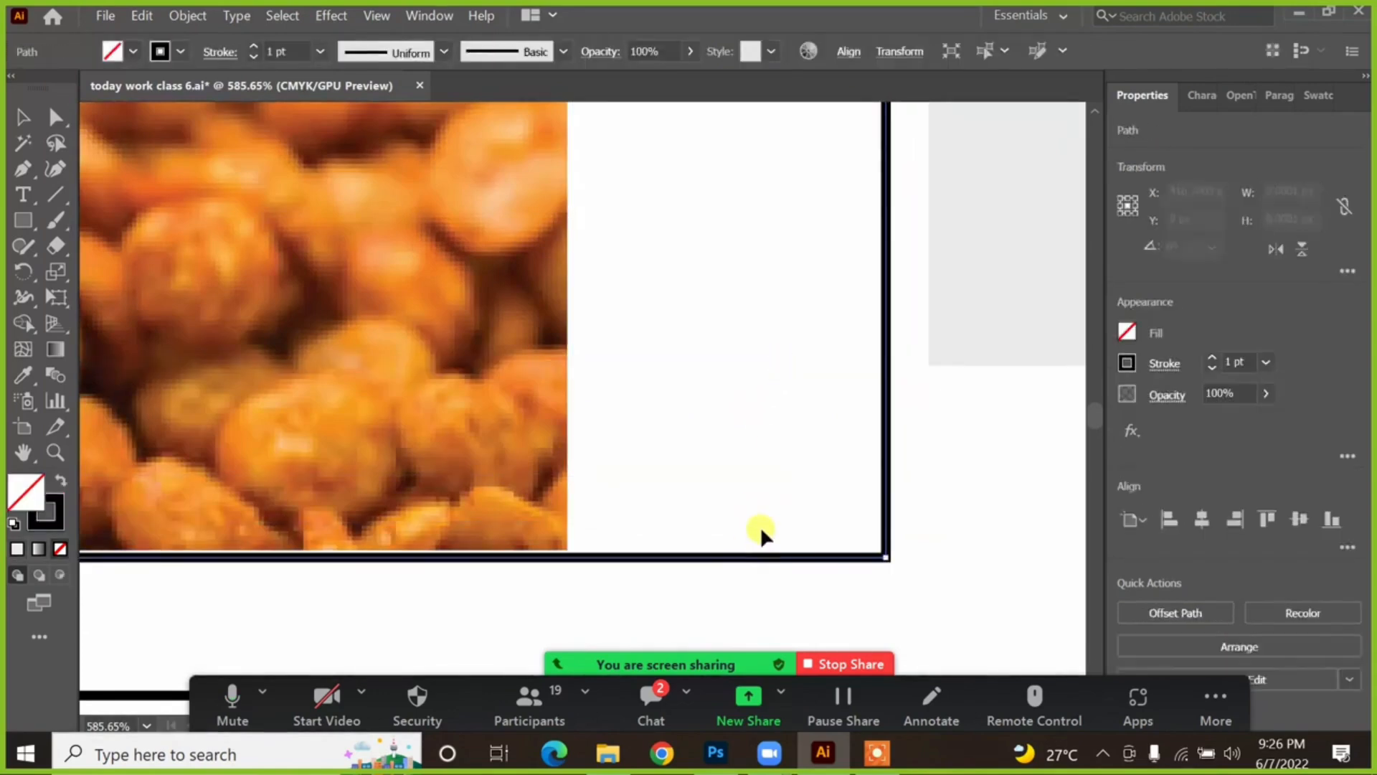
key("Delete")
scroll(834, 523, "down", 4)
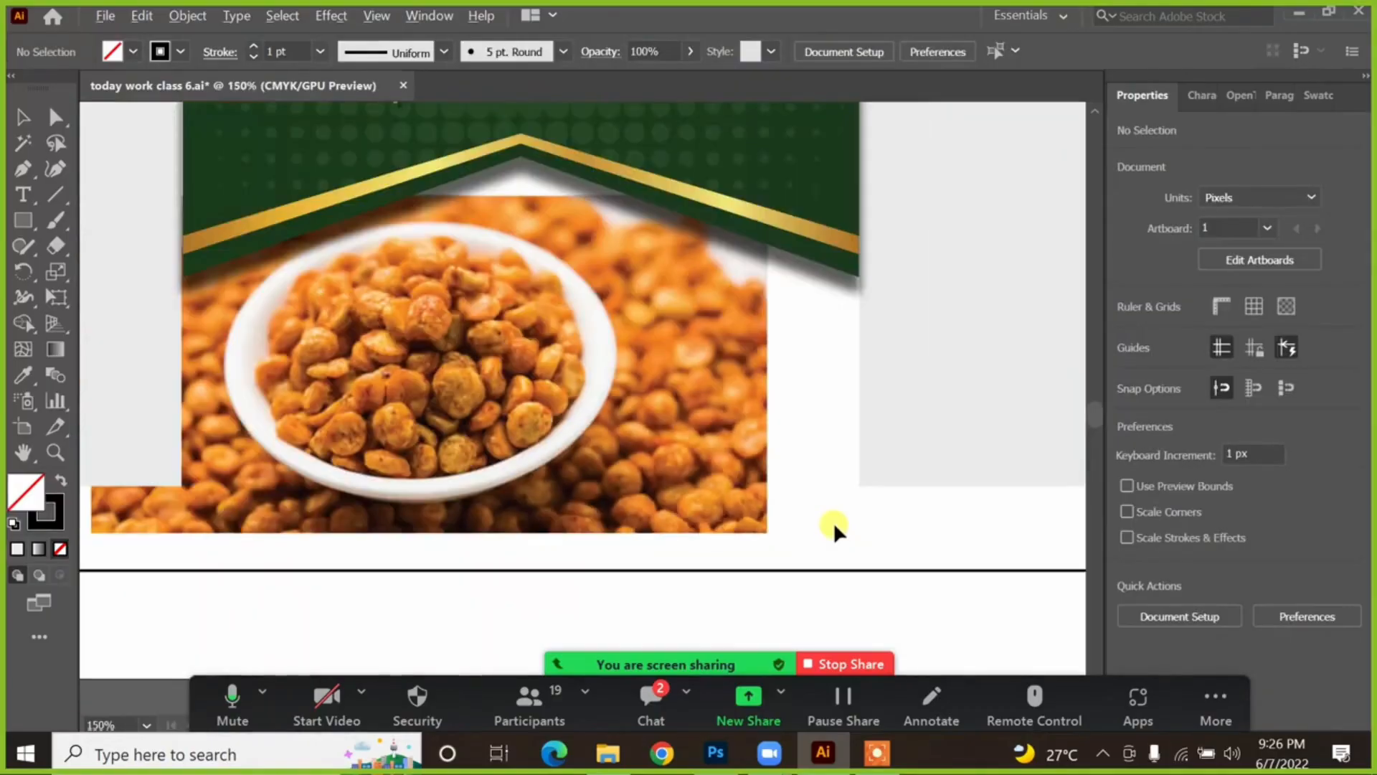
Step: Move the chana bowl photo back so it lines up with the front panel's sides and bottom edge
left_click_drag(759, 334, 745, 384)
left_click_drag(572, 419, 630, 366)
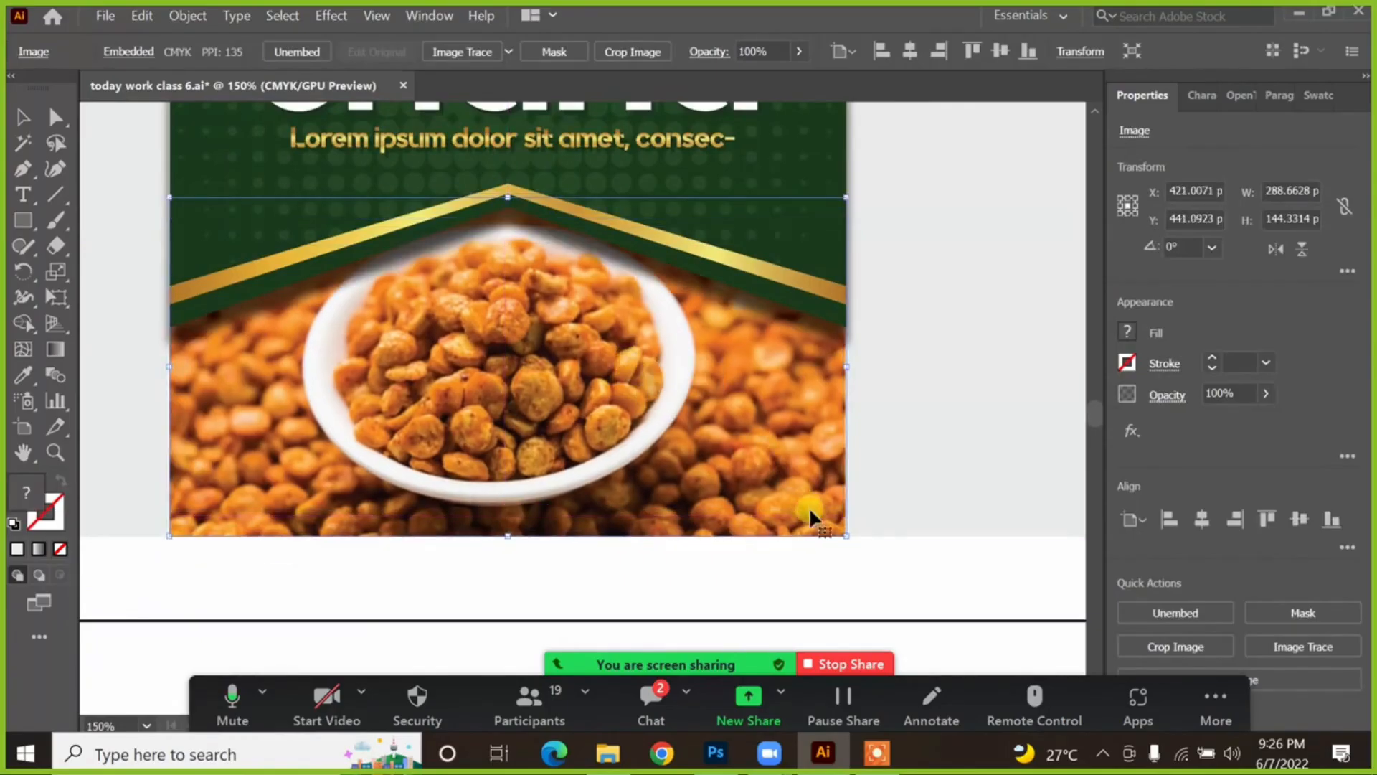
left_click(852, 553)
left_click(752, 475)
left_click_drag(184, 451, 159, 405)
left_click_drag(634, 435, 419, 332)
left_click_drag(599, 323, 594, 373)
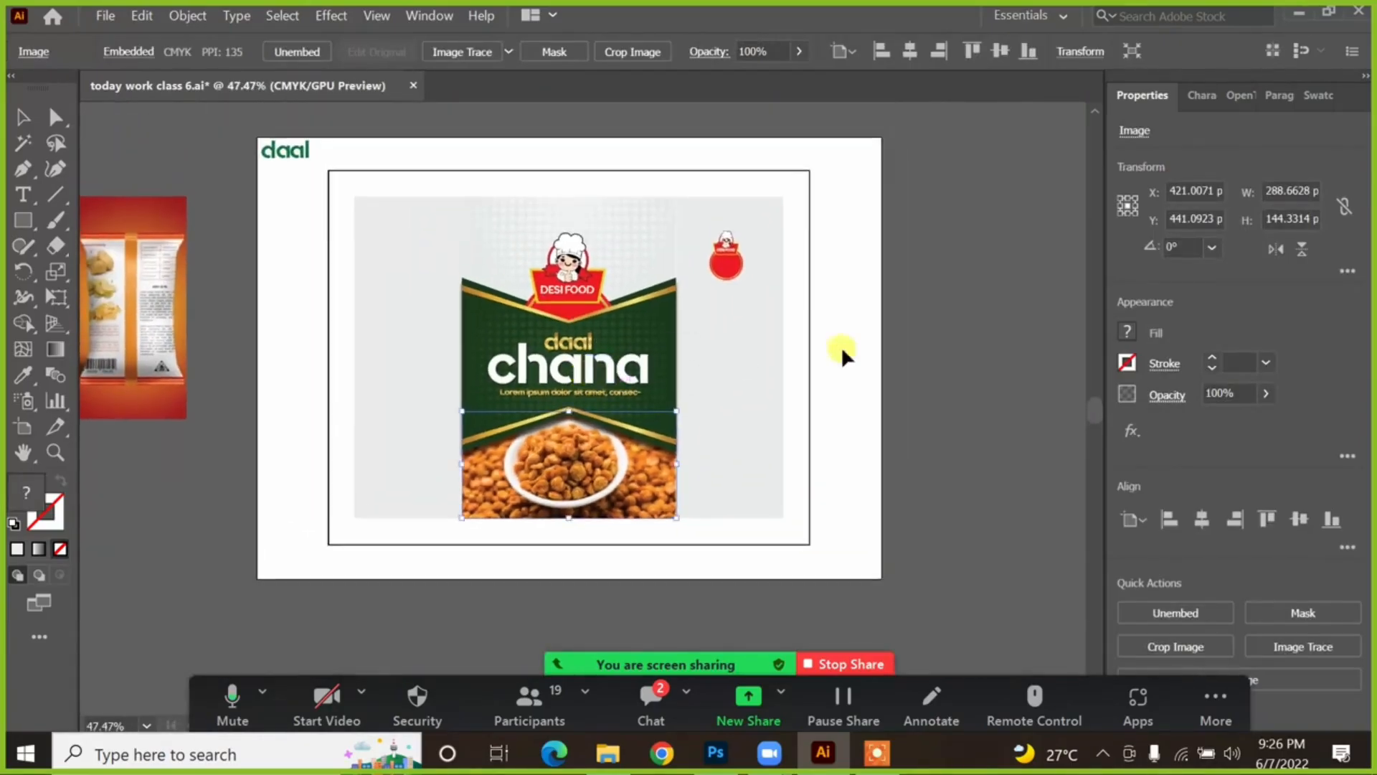
left_click(868, 339)
Step: Group all the front panel artwork, including the logo, product name and chana photo
left_click_drag(556, 289, 581, 310)
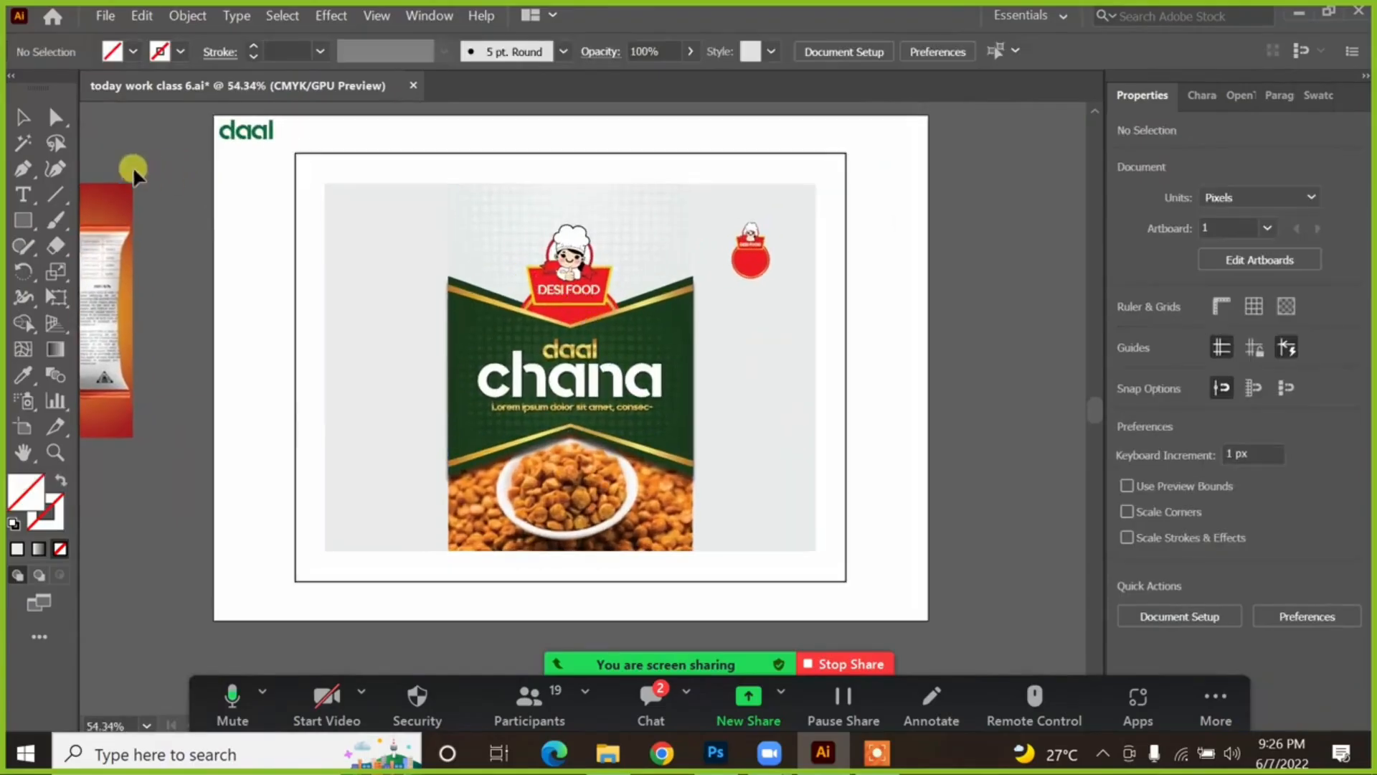
left_click(27, 219)
left_click(25, 119)
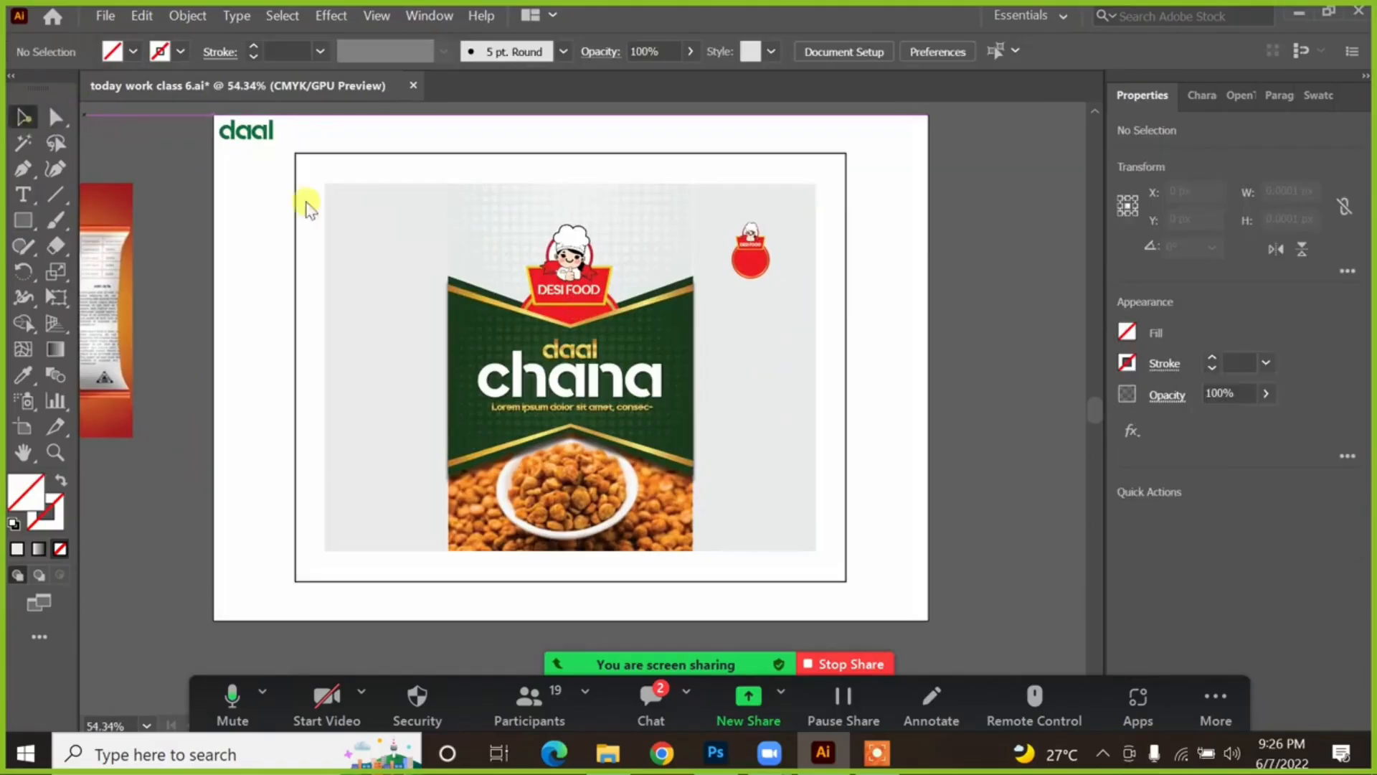
left_click_drag(485, 168, 665, 570)
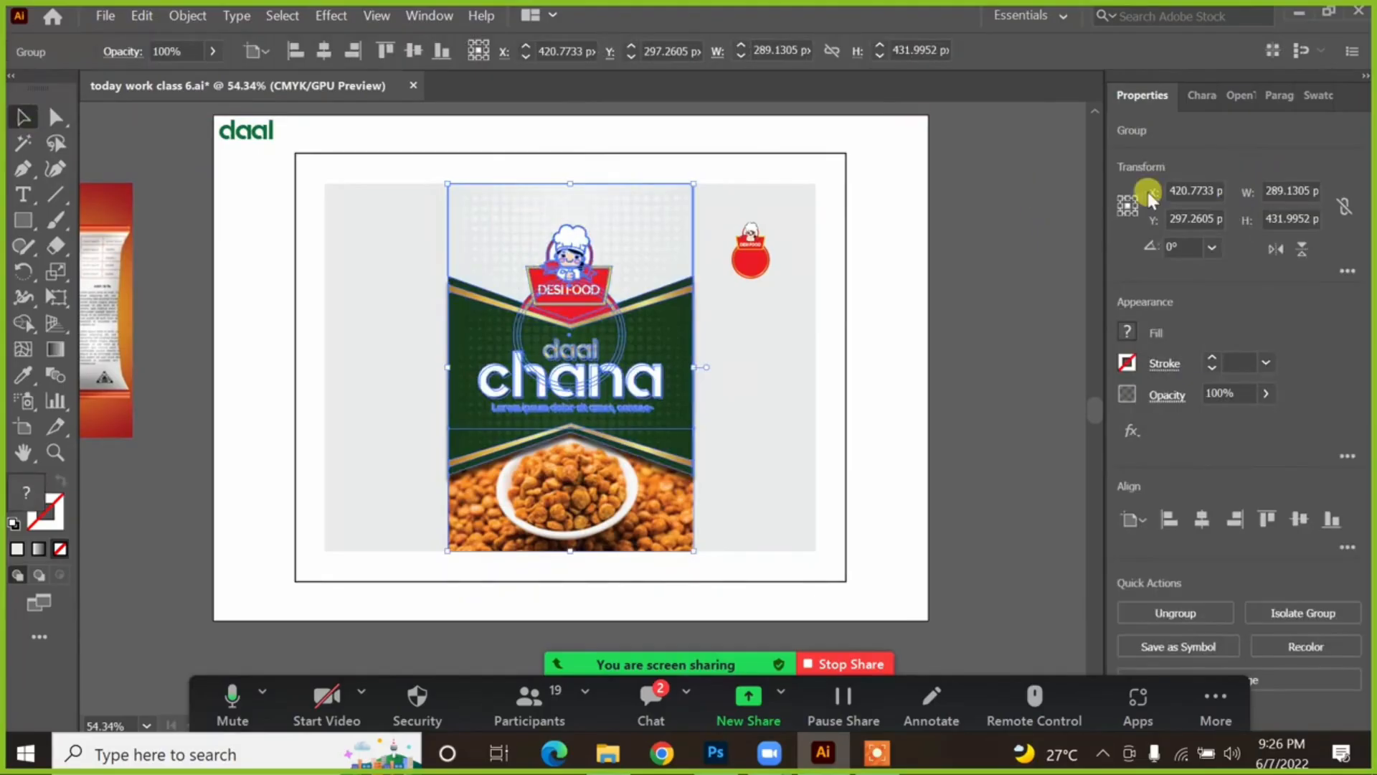
left_click(1030, 230)
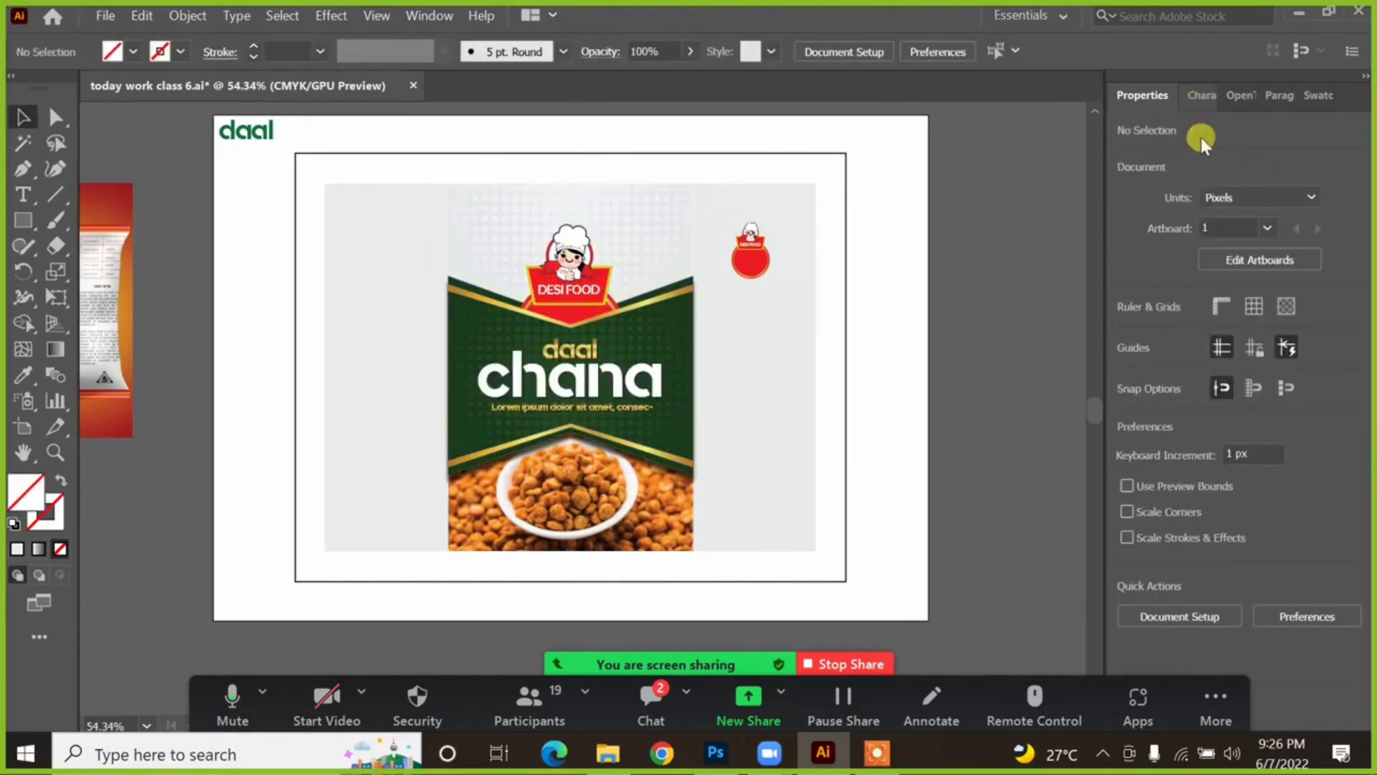
Step: Set the document units to inches and check the front panel group's width and height
left_click(1254, 201)
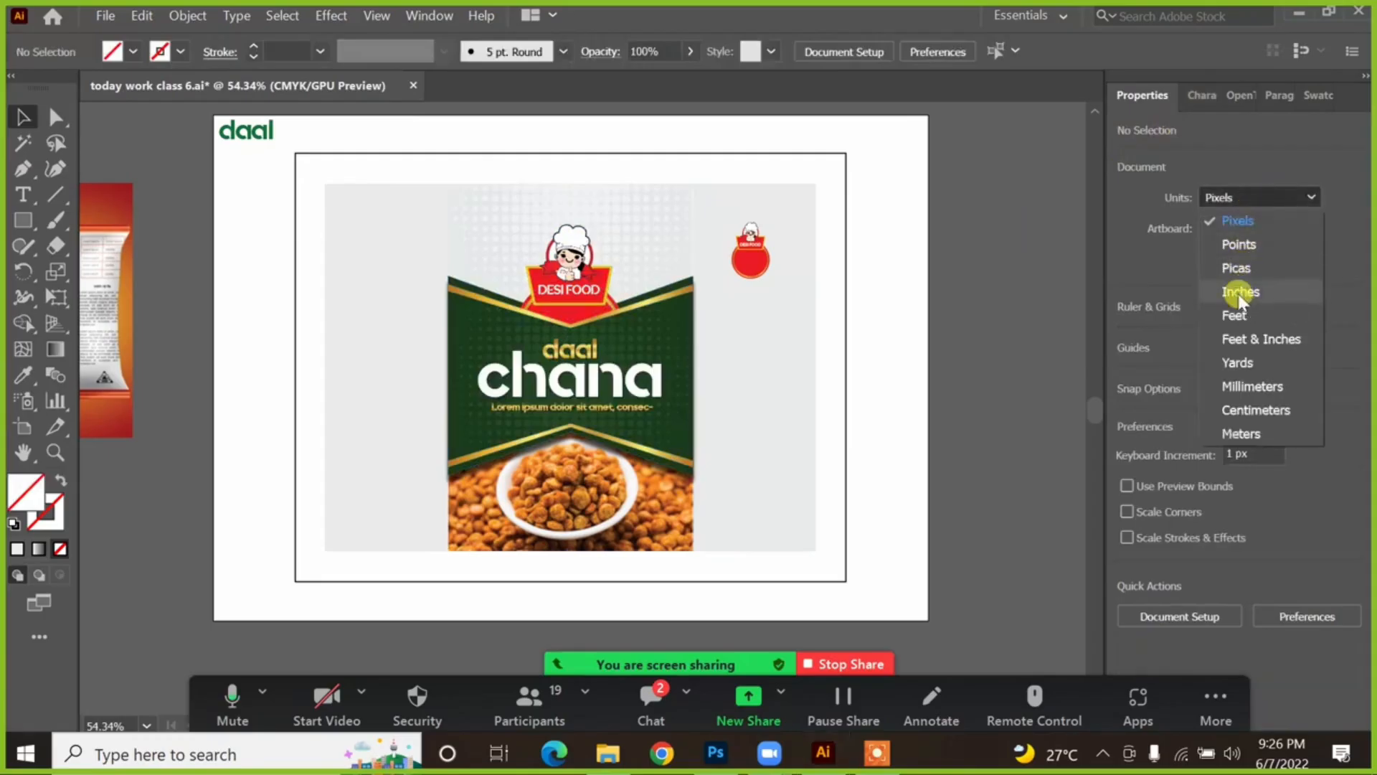
left_click(1239, 294)
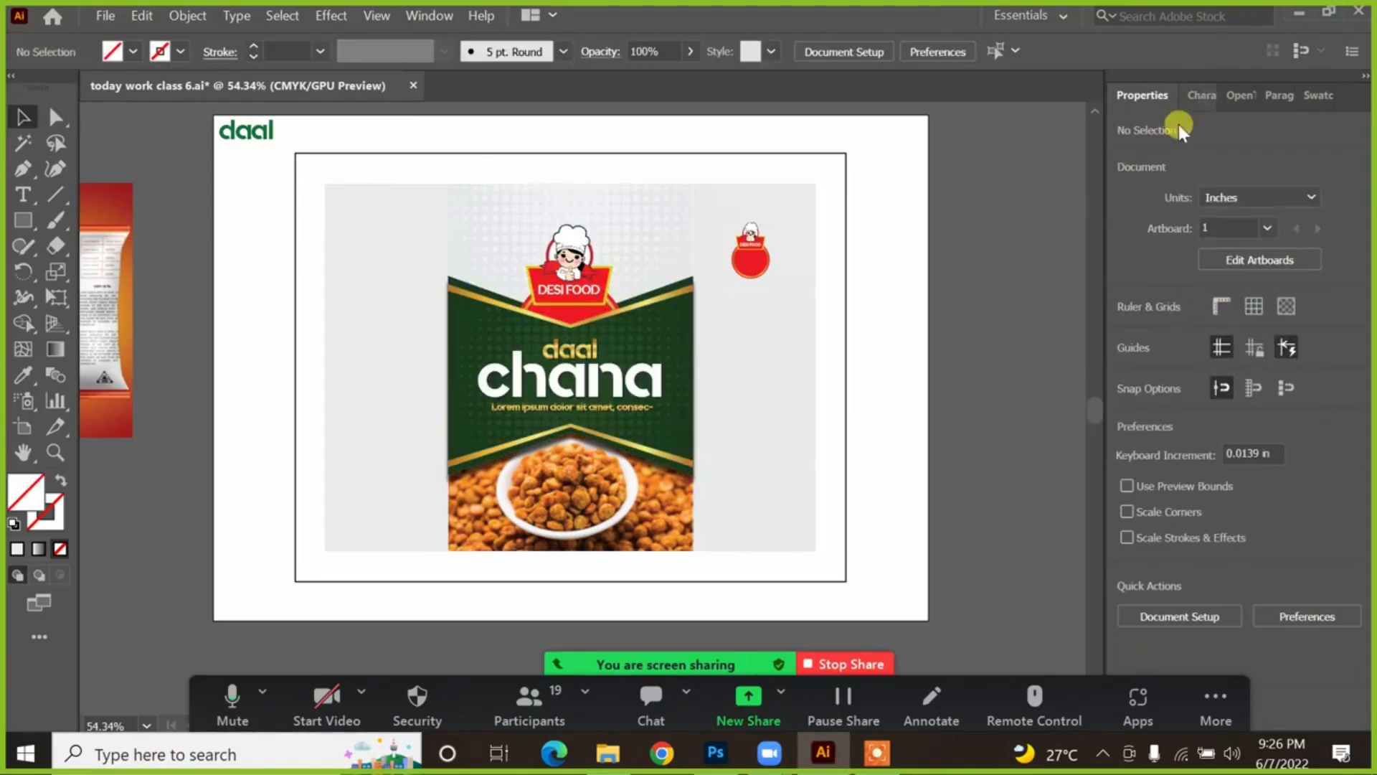
left_click(536, 224)
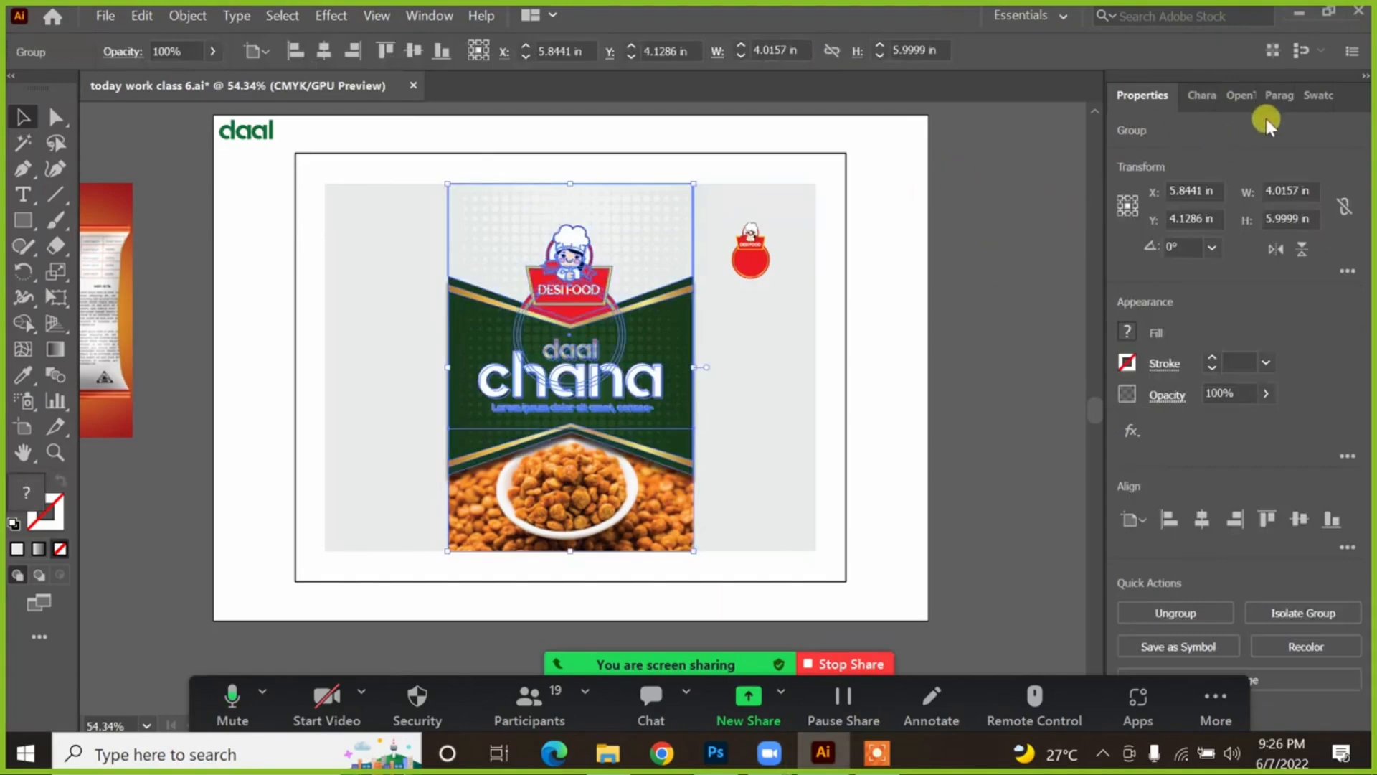
left_click(1234, 95)
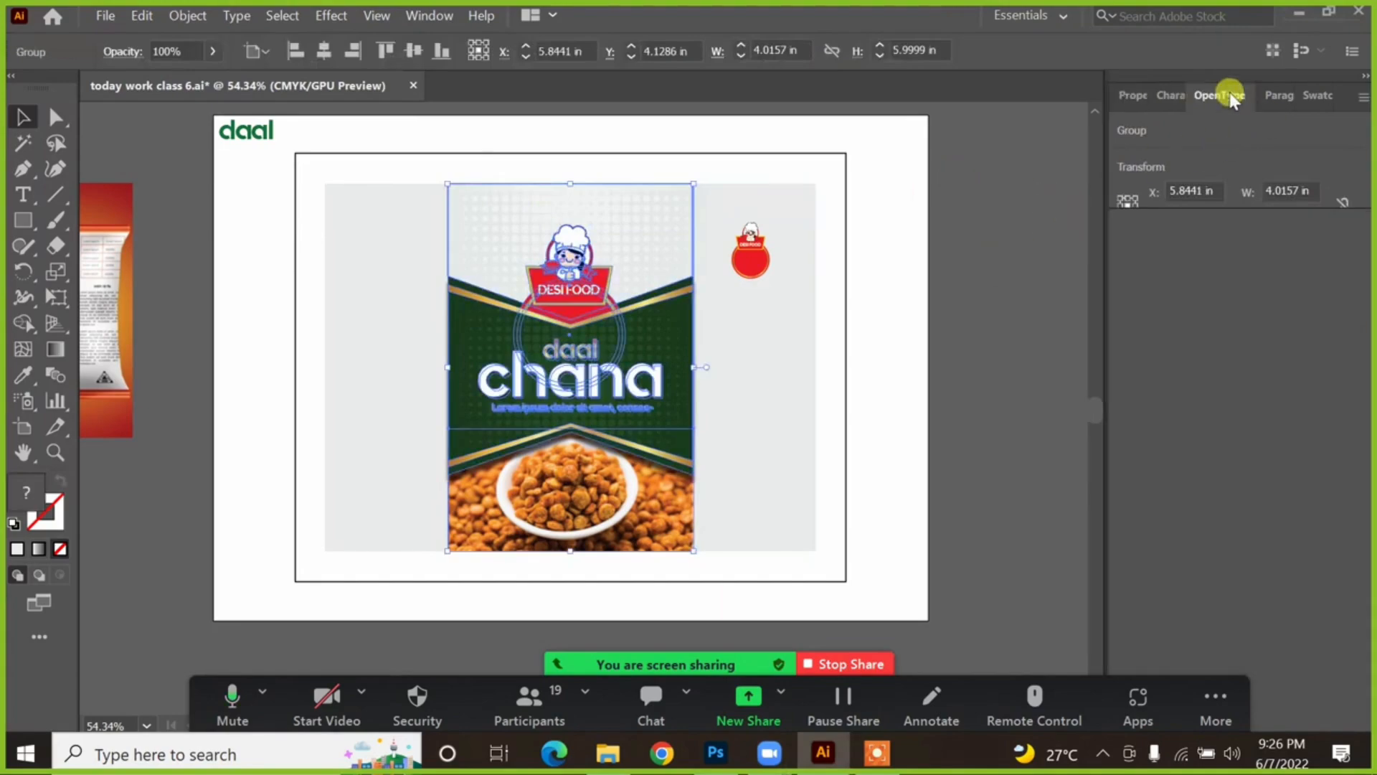
left_click(1177, 95)
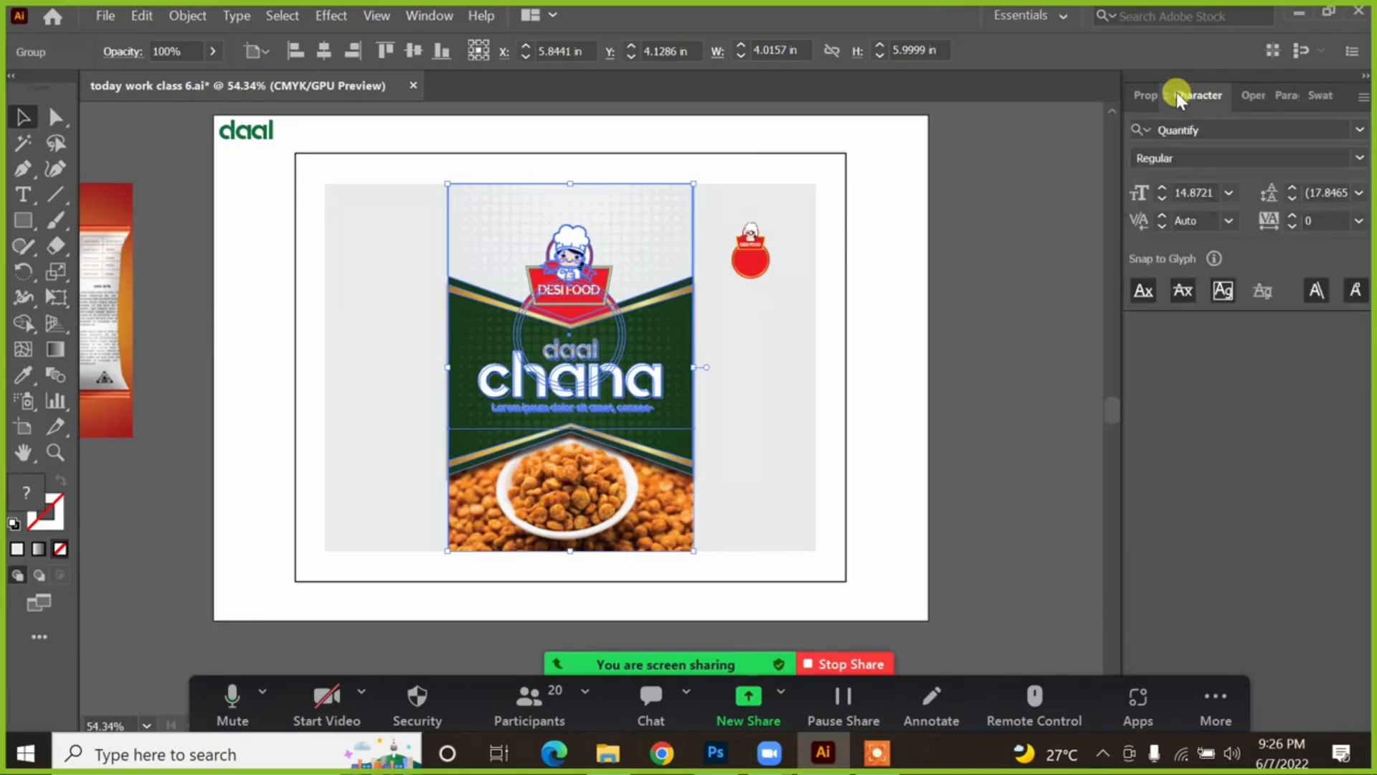
left_click(1133, 96)
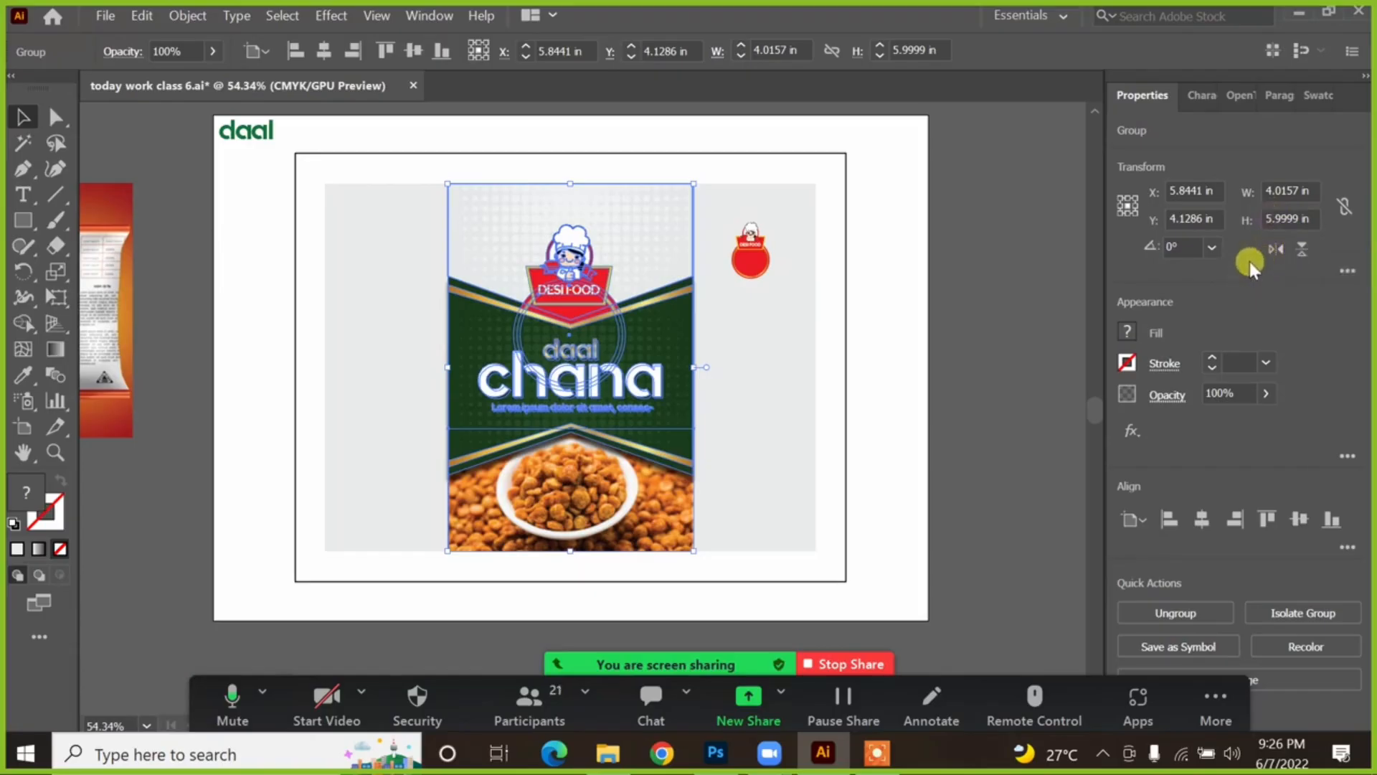
Step: Draw a rectangle about 3.15 by 5.45 in over the front panel, with no fill and a 1 pt light blue stroke
left_click(944, 272)
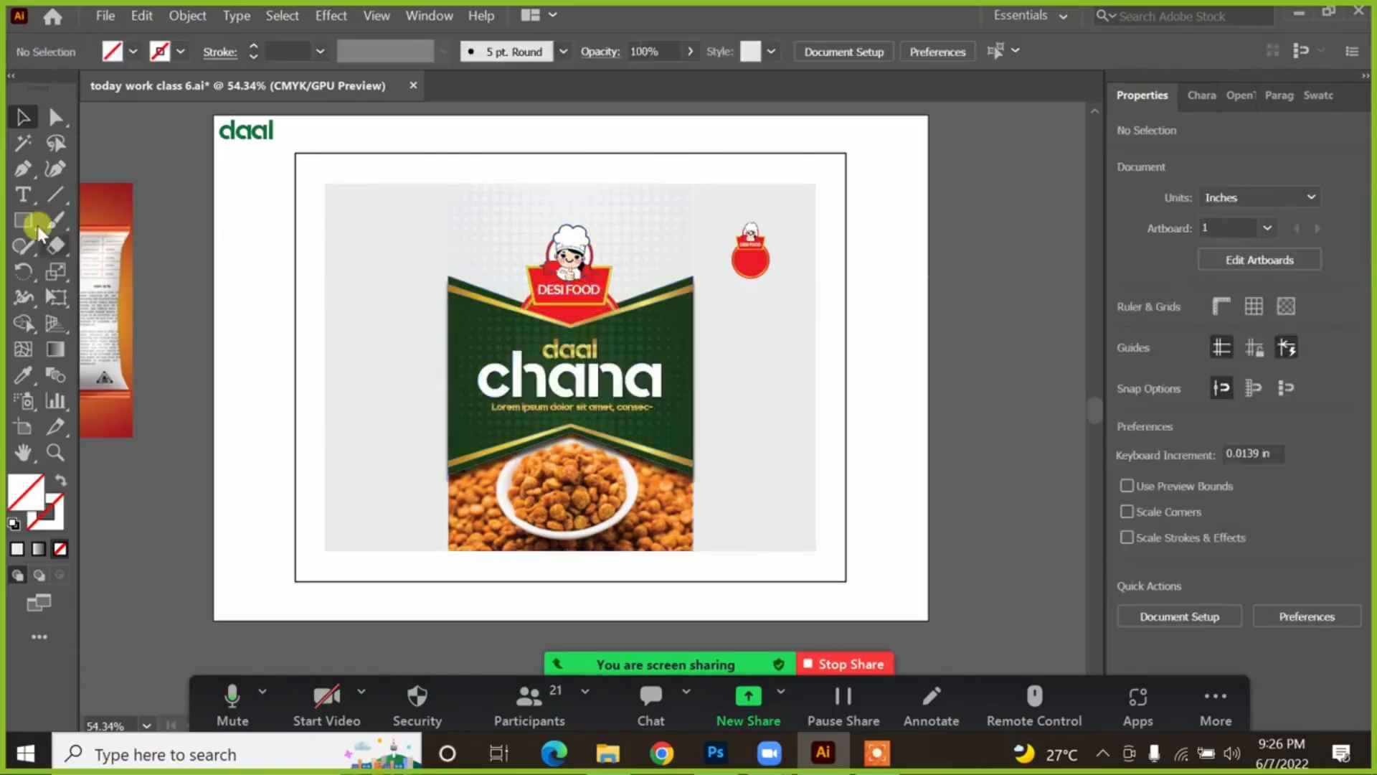
left_click(23, 230)
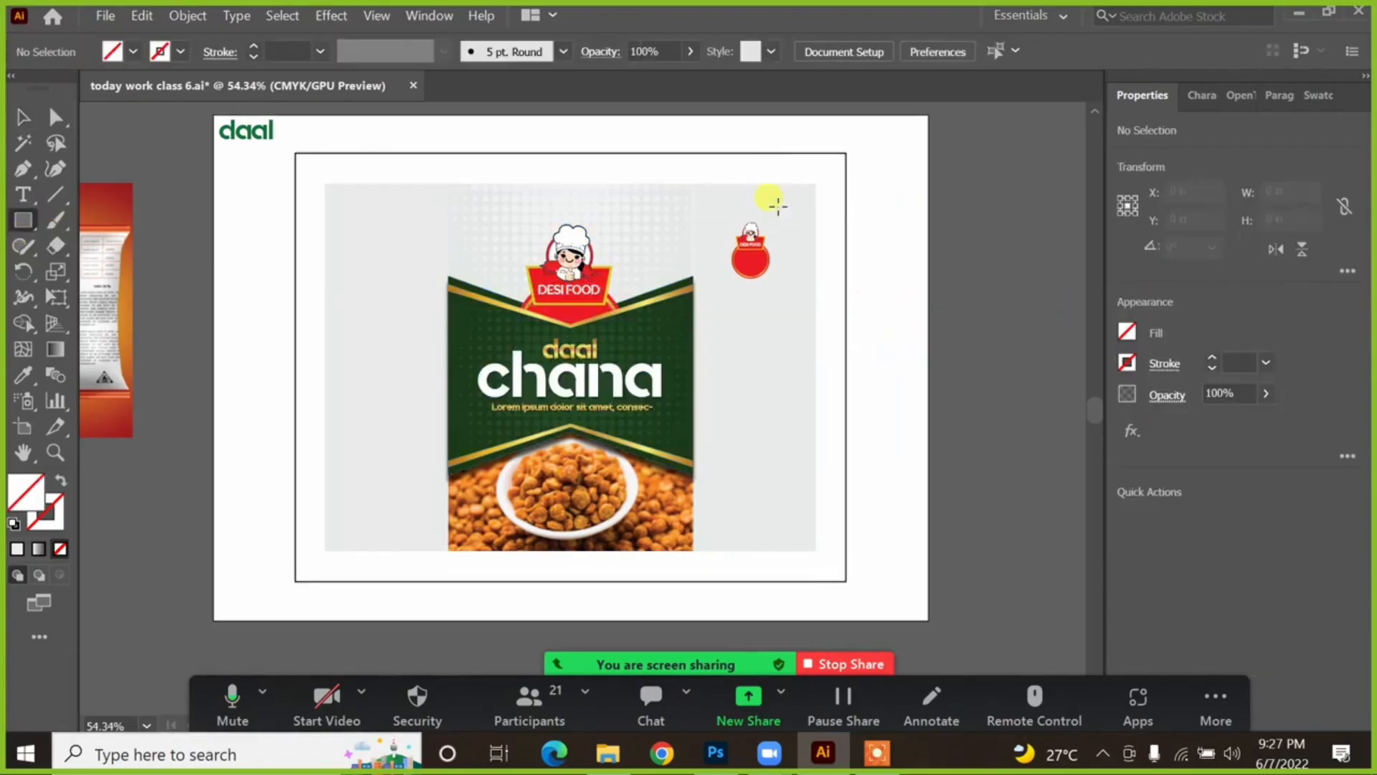
left_click_drag(754, 228, 668, 535)
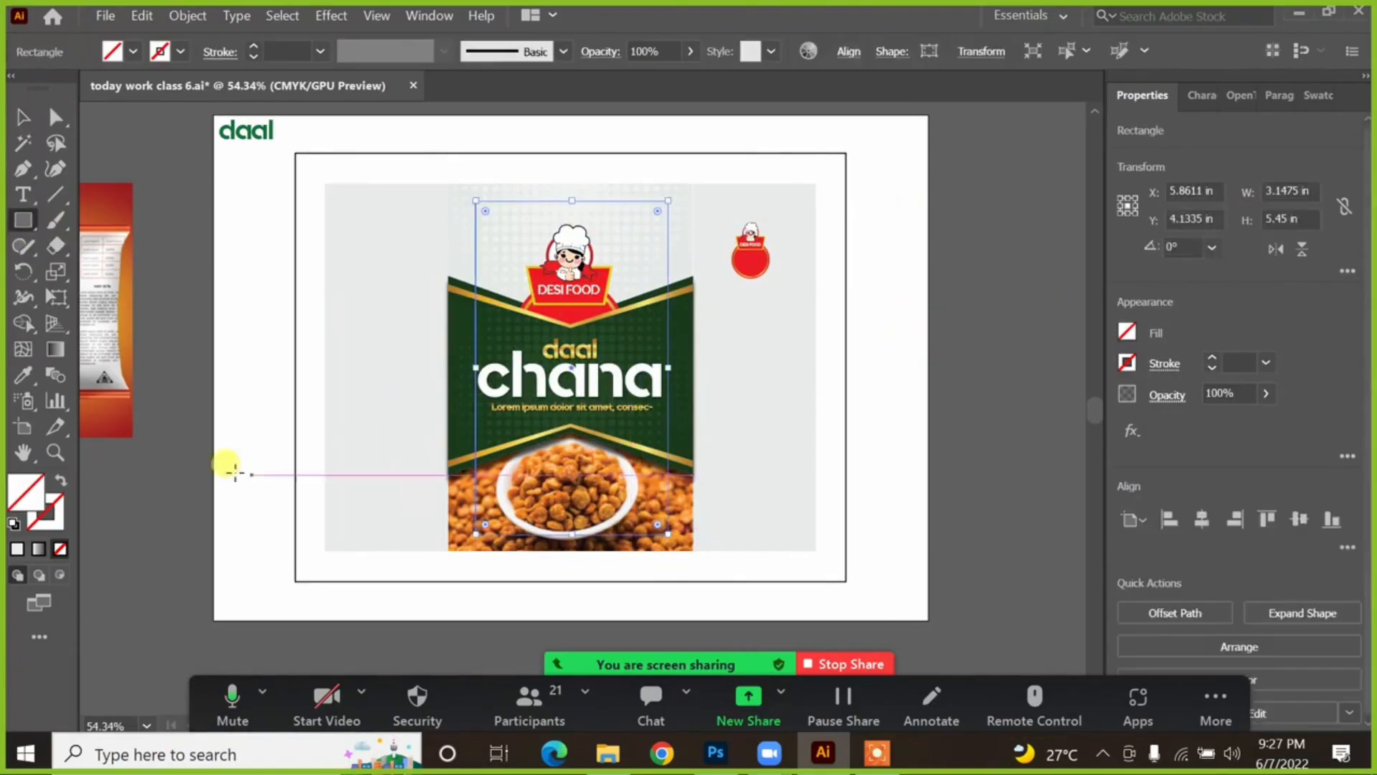
left_click(60, 502)
left_click(269, 323)
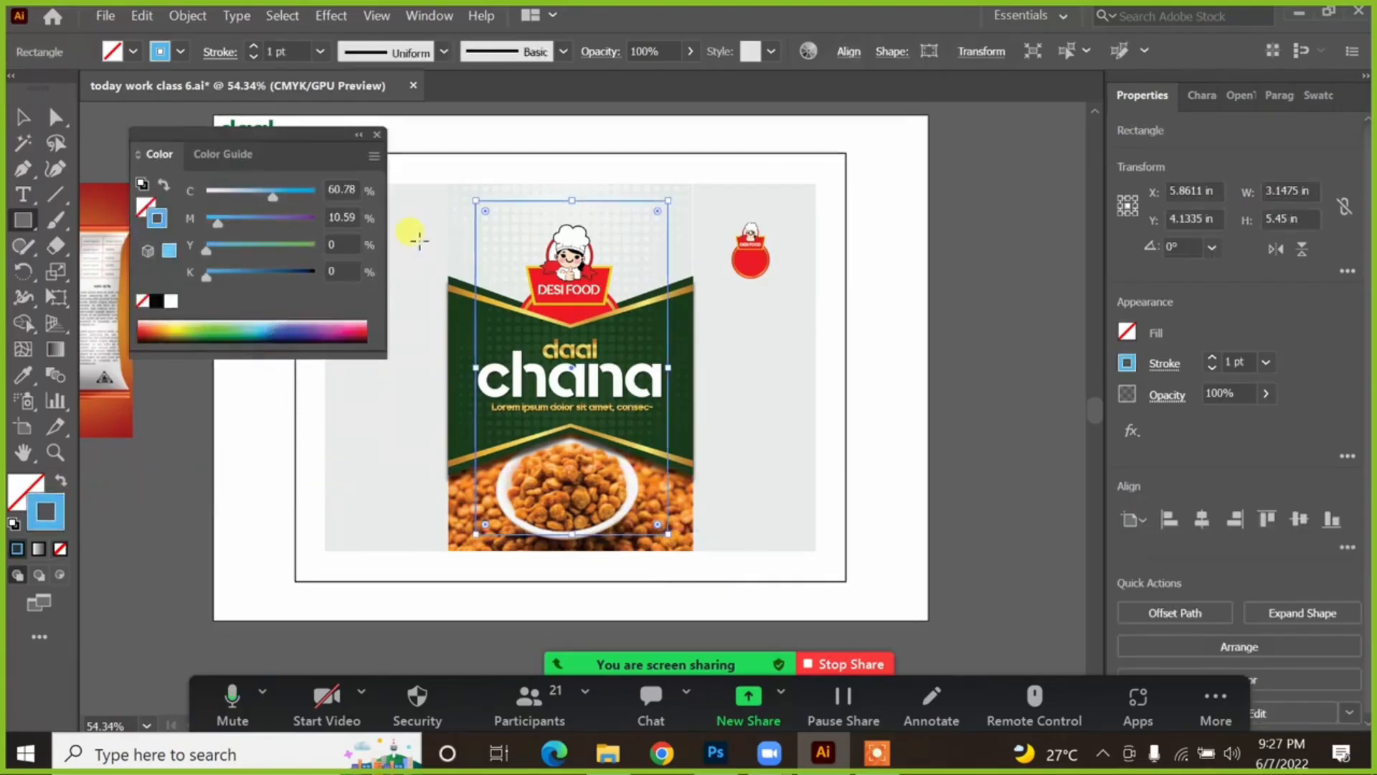
left_click(378, 135)
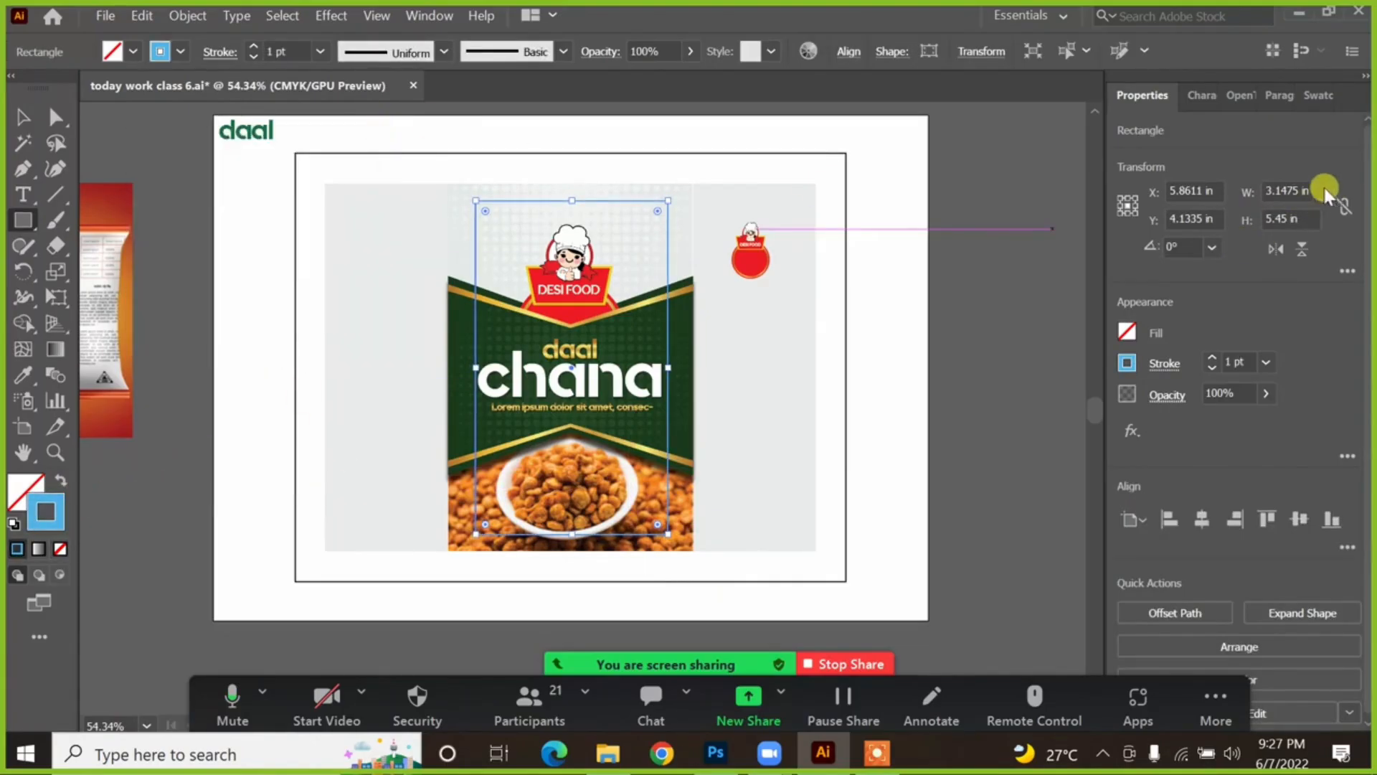
Step: Set the blue outline rectangle's width to 3.5 in and its height to 5.5 in
left_click_drag(1320, 191, 1264, 191)
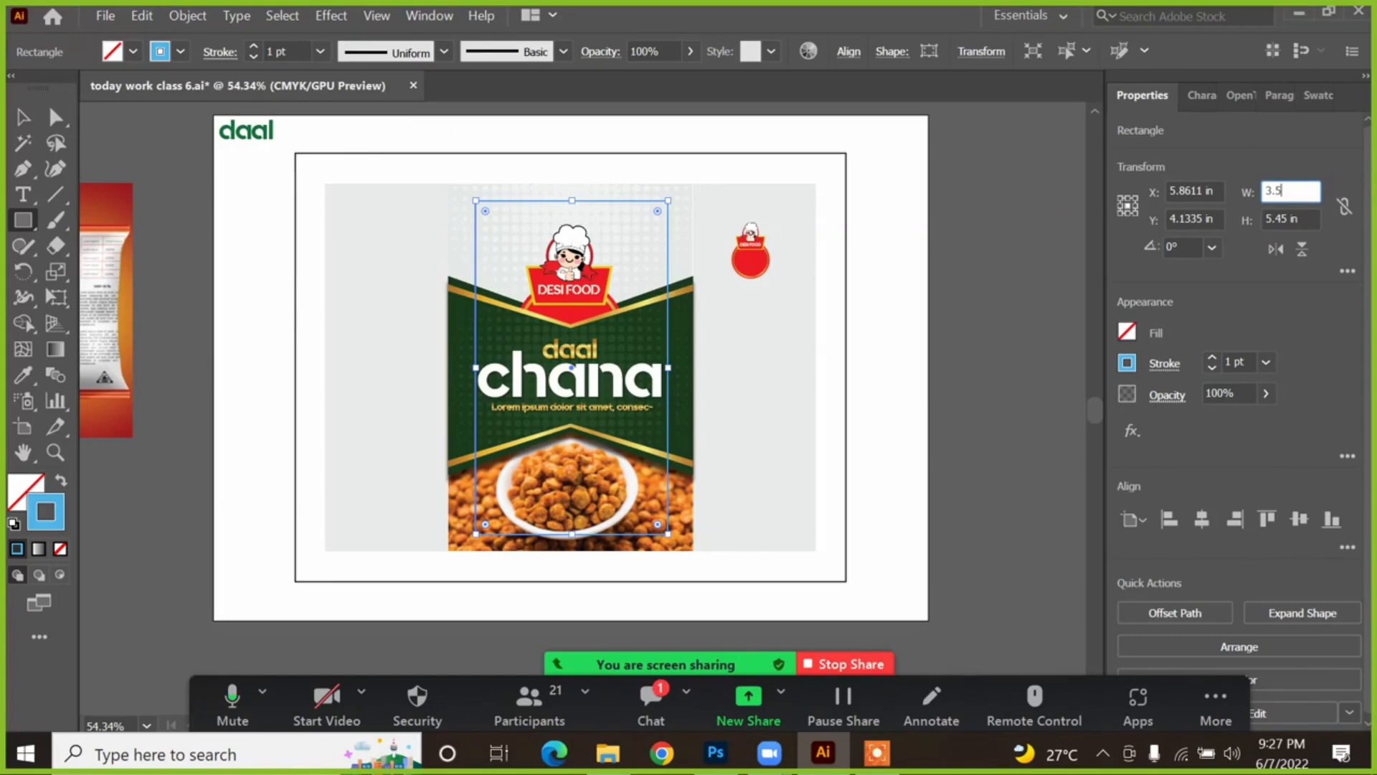
key("Tab")
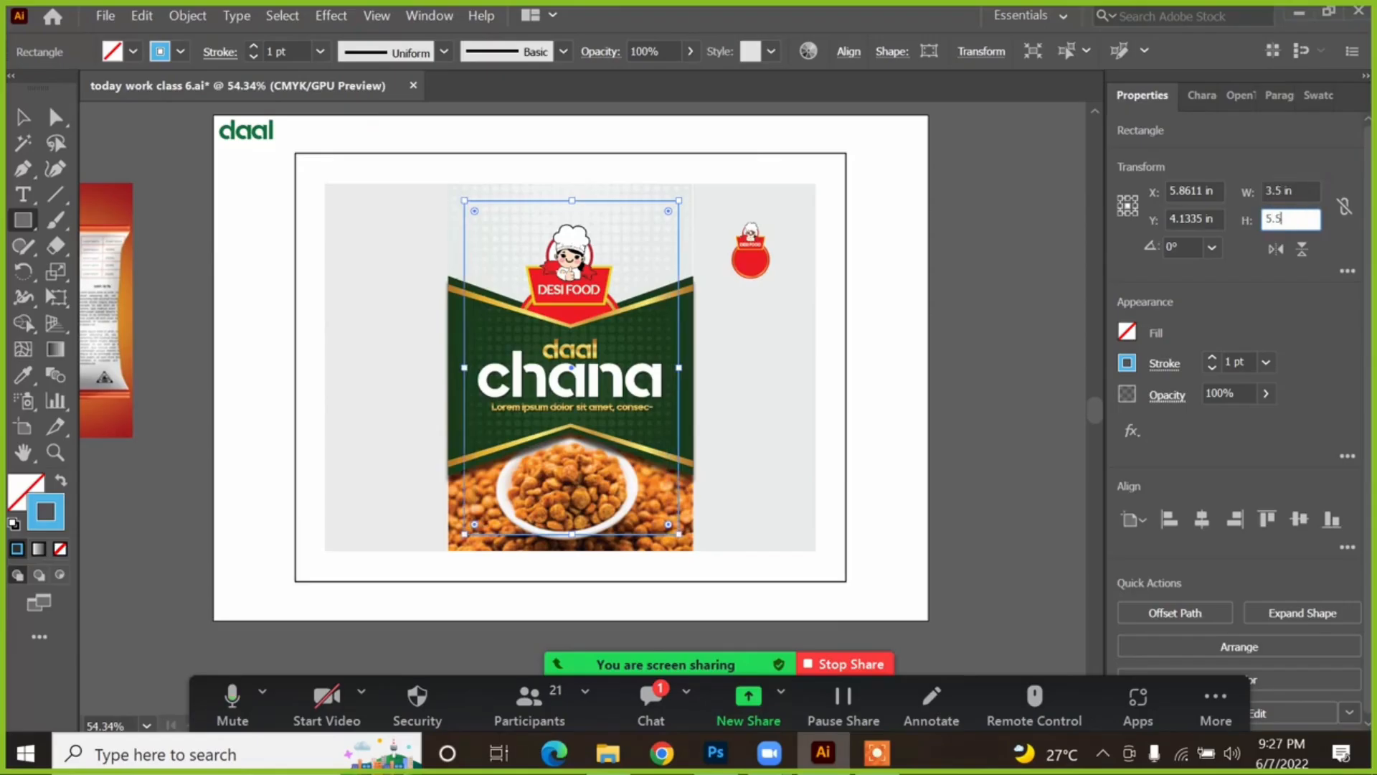
key("Return")
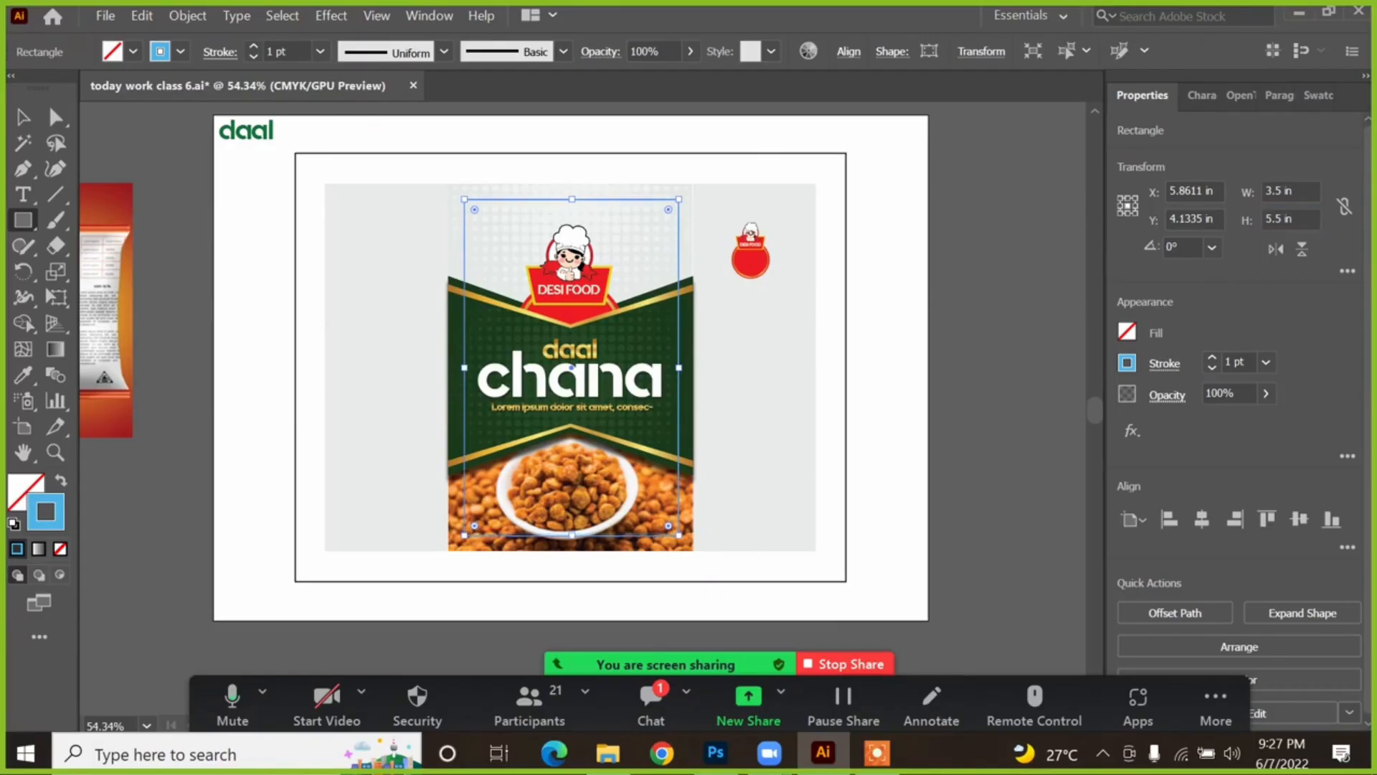
left_click(28, 115)
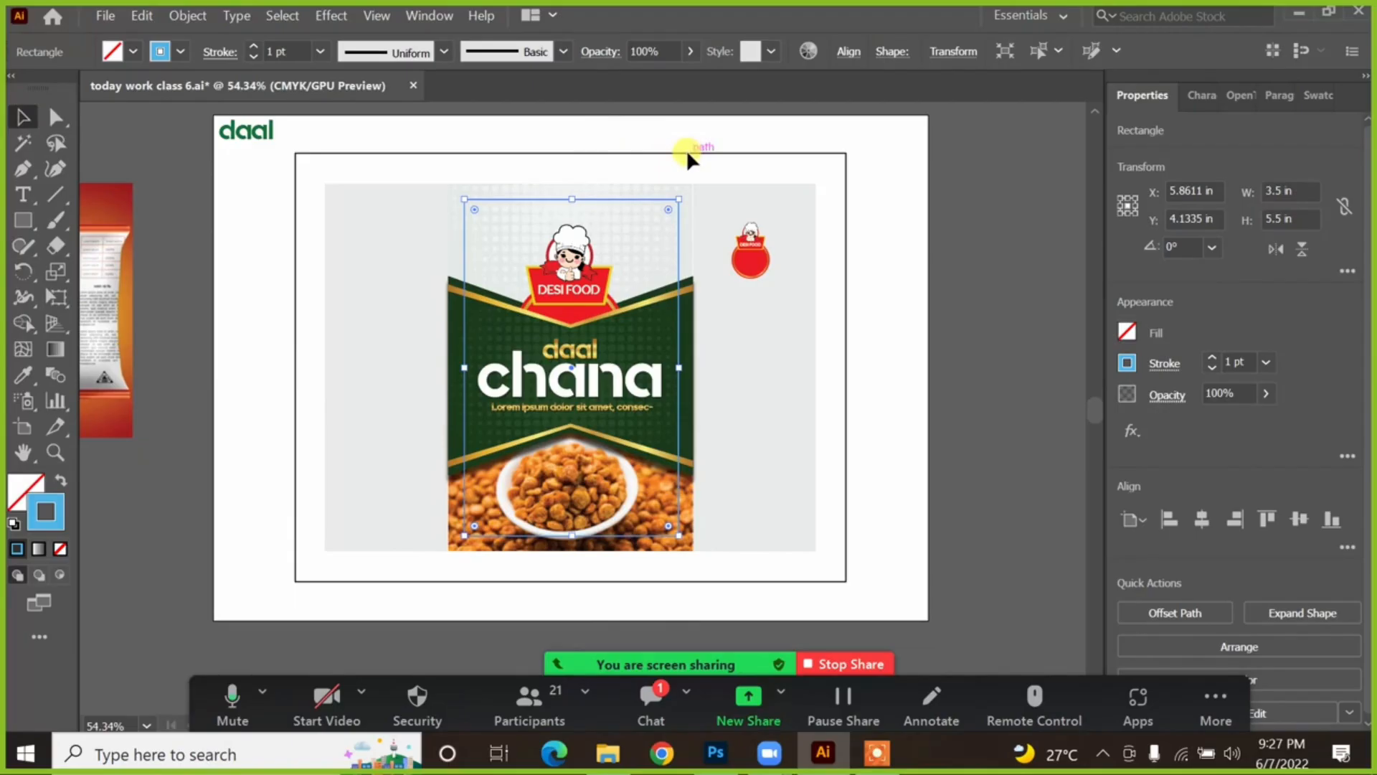
left_click(964, 335)
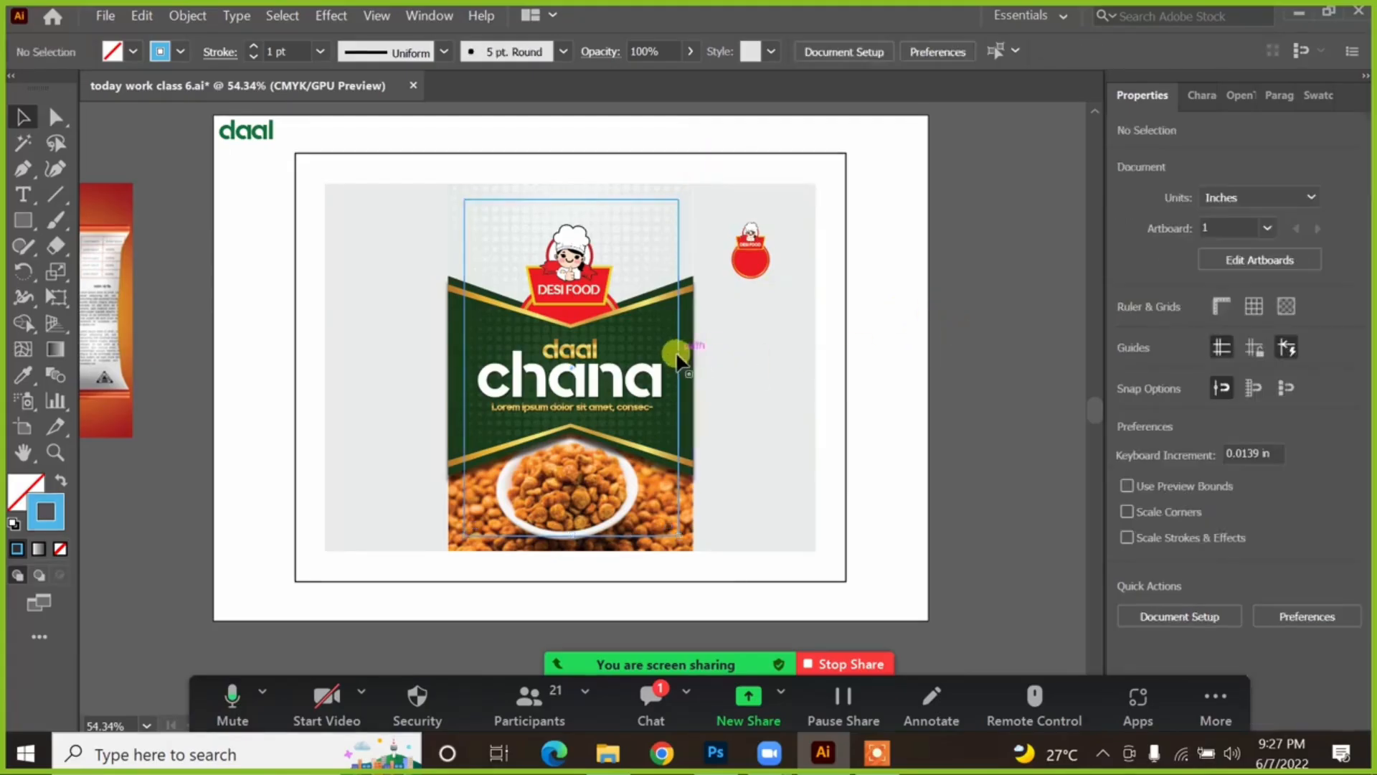
Step: Move the blue outline rectangle slightly so it is centred as an even margin within the front panel
left_click_drag(675, 356, 672, 357)
left_click(979, 348)
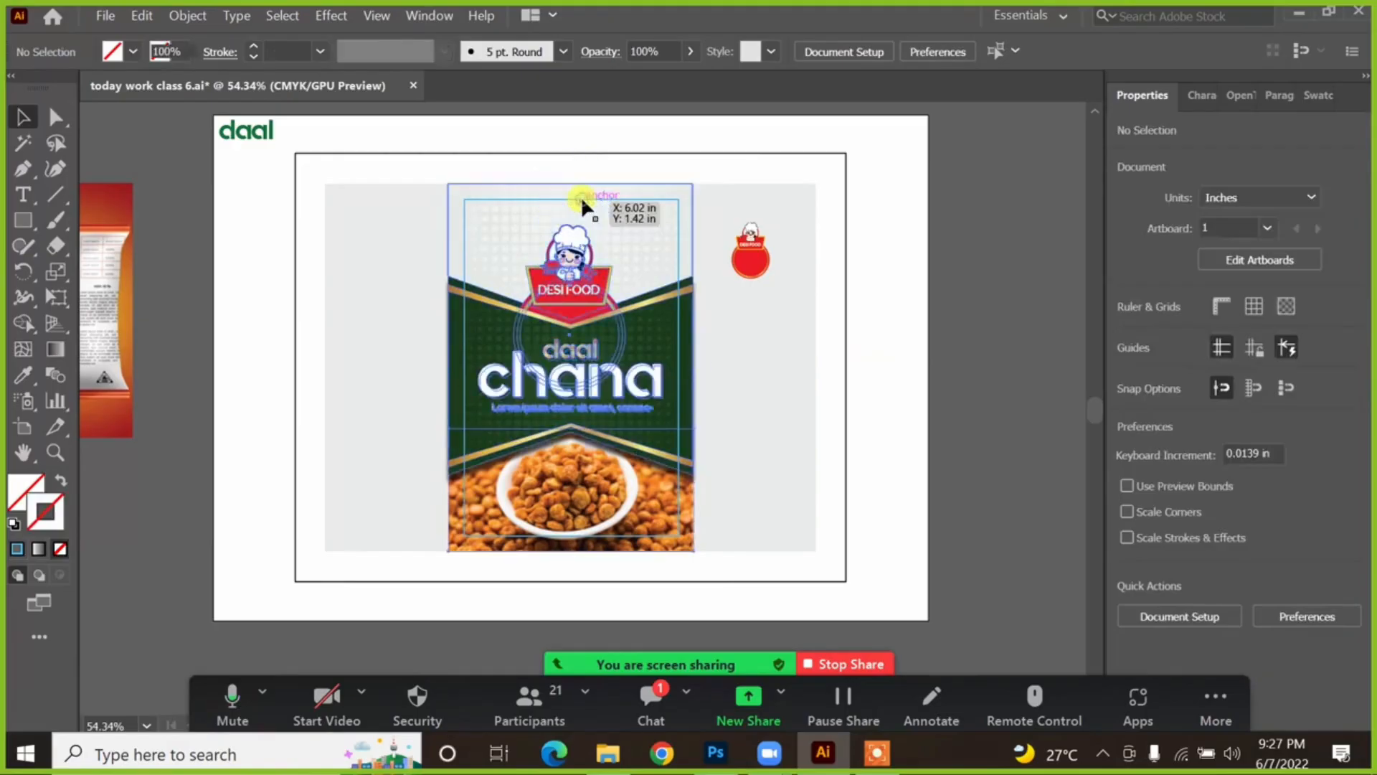
left_click(581, 196)
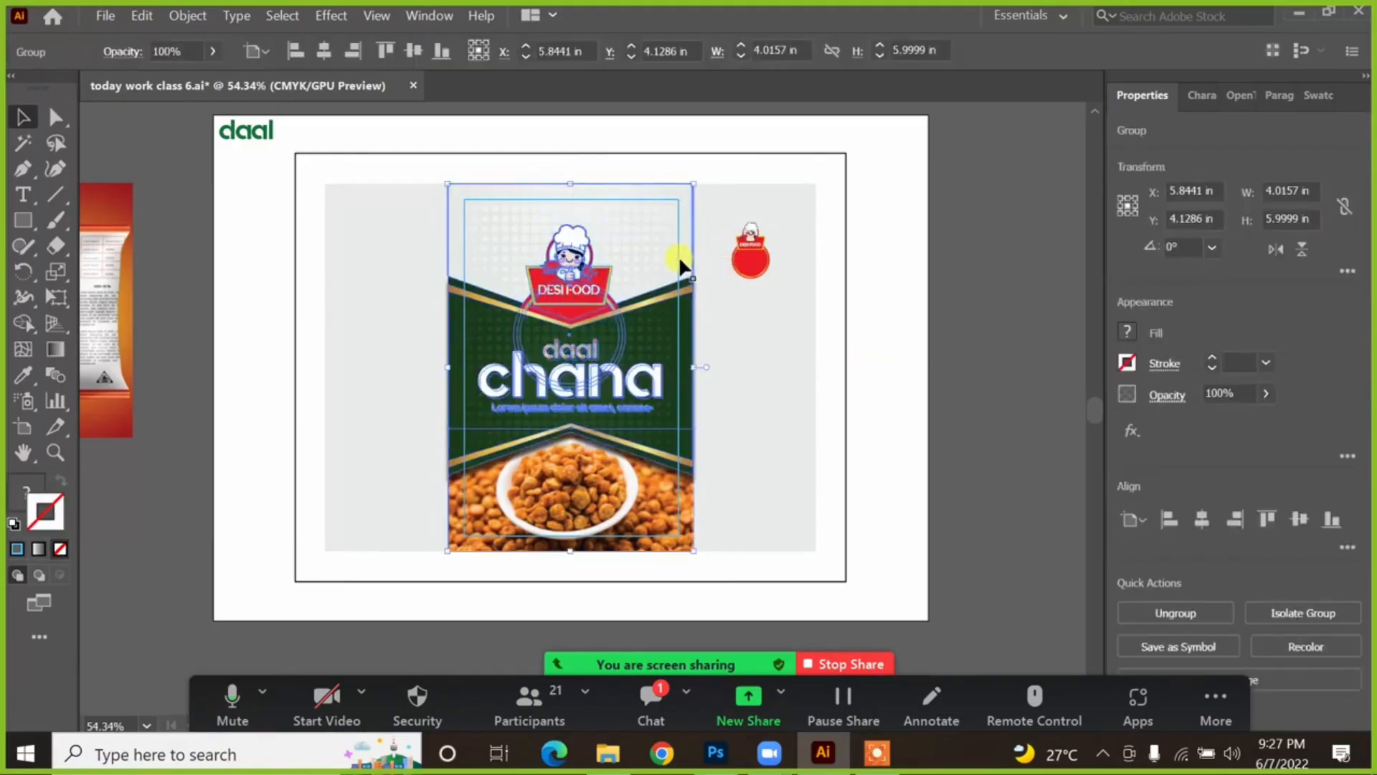
mouse_move(679, 255)
left_mouse_down()
mouse_move(646, 261)
mouse_move(679, 256)
left_mouse_up()
left_click(901, 257)
left_click(677, 474)
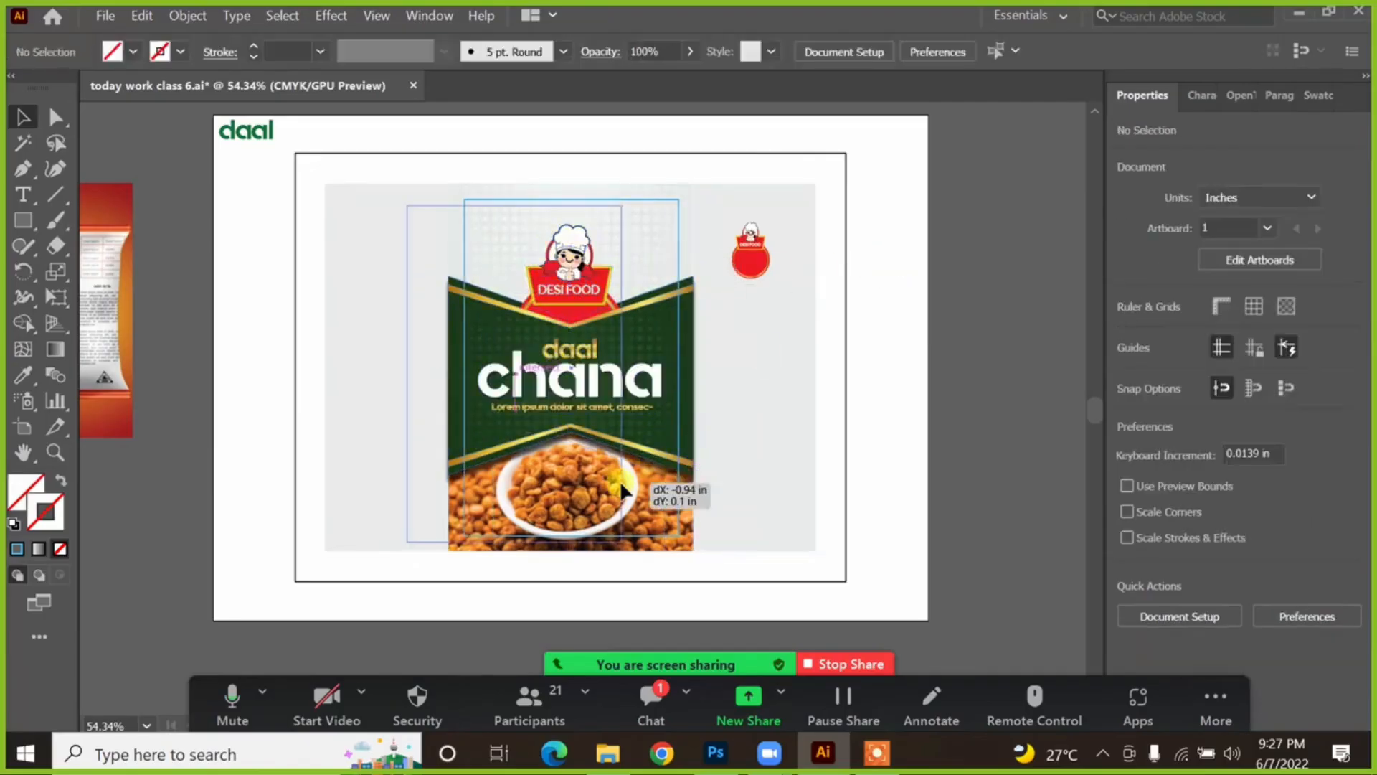
left_click(572, 375)
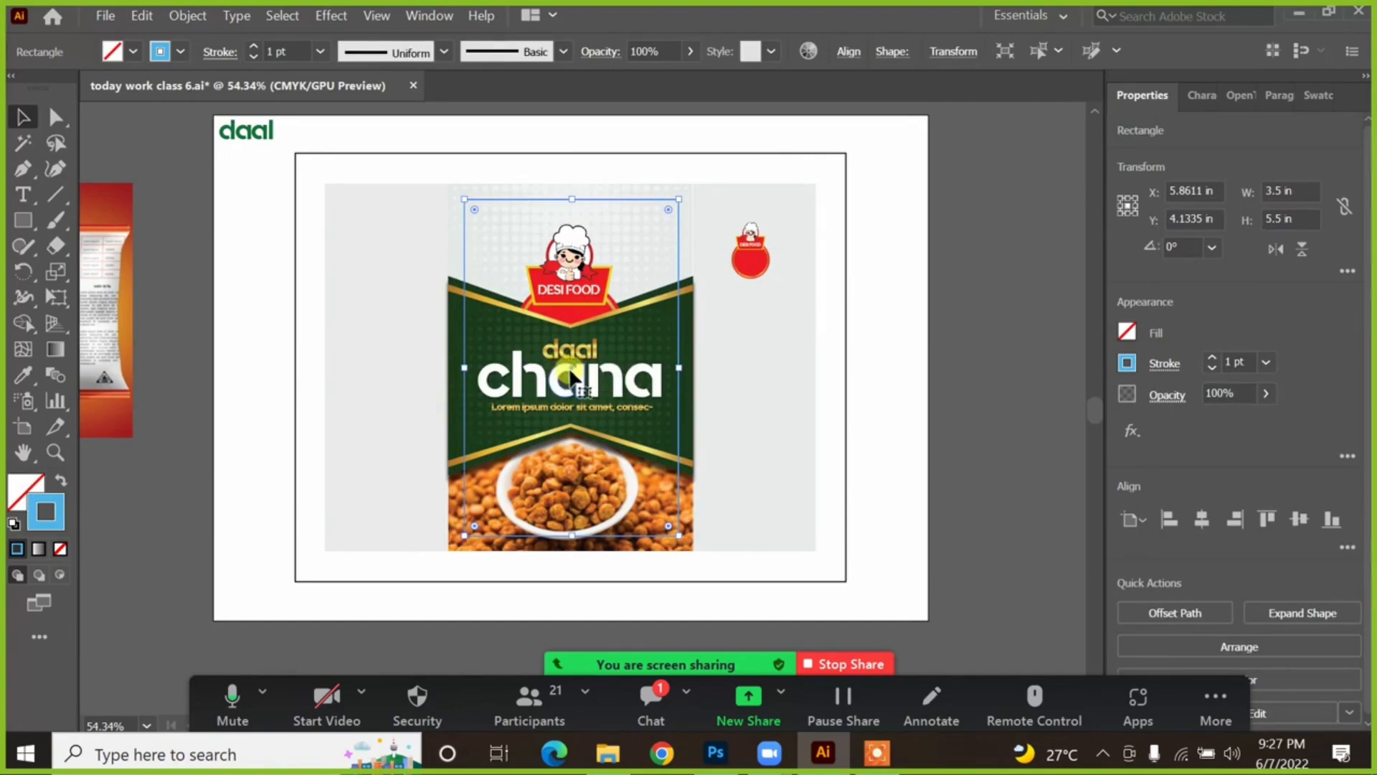
mouse_move(573, 375)
left_mouse_down()
mouse_move(629, 385)
mouse_move(571, 372)
left_mouse_up()
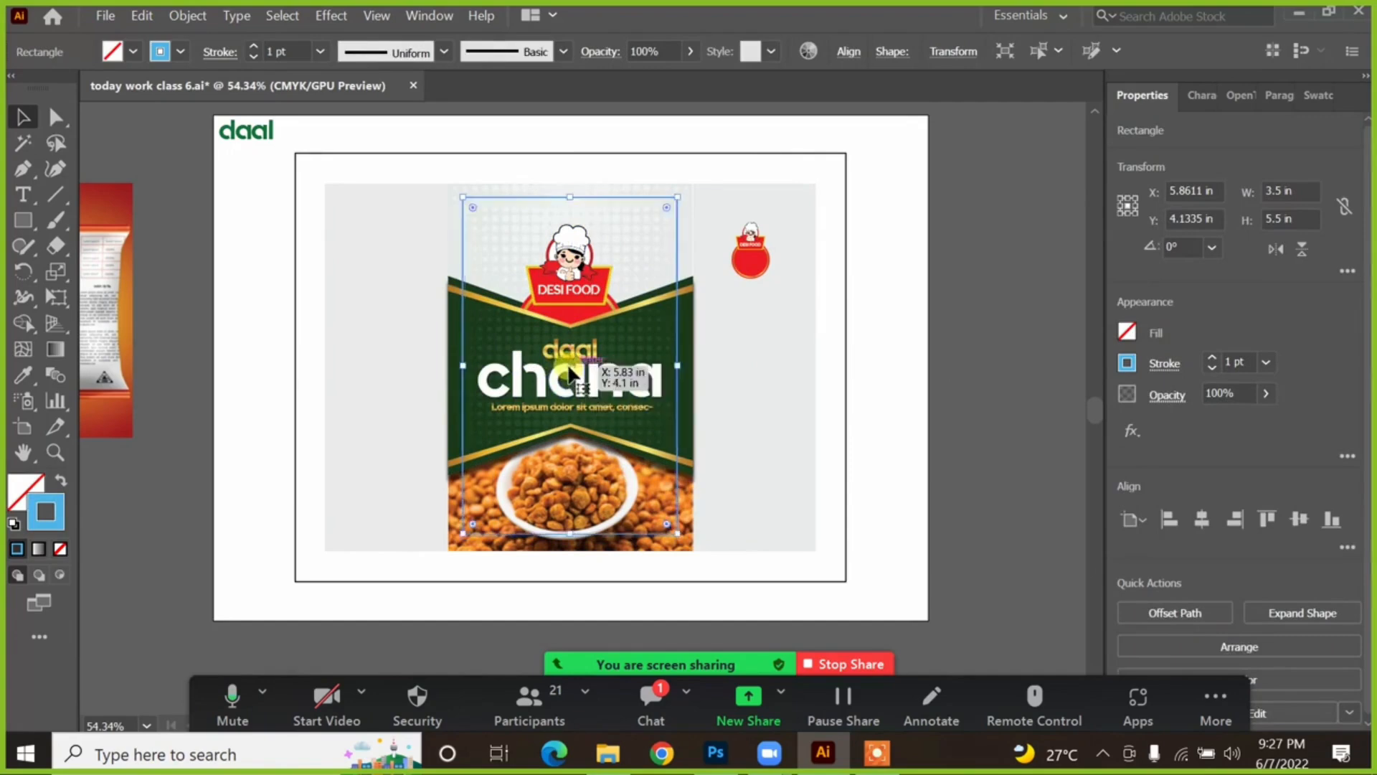
left_click(924, 361)
Step: Examine whether the front panel's logo, product name and chana bowl fit inside the blue margin outline
scroll(578, 387, "up", 3)
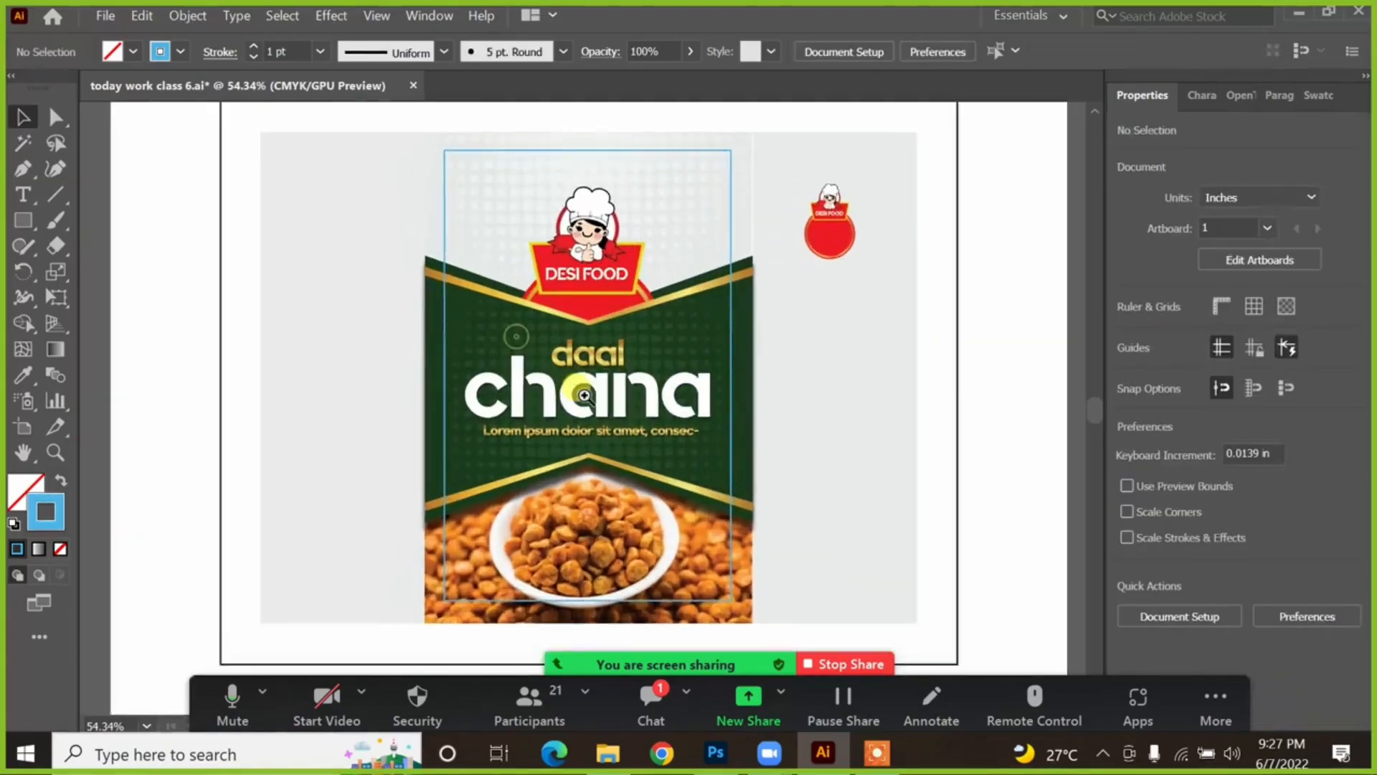
scroll(616, 420, "up", 4)
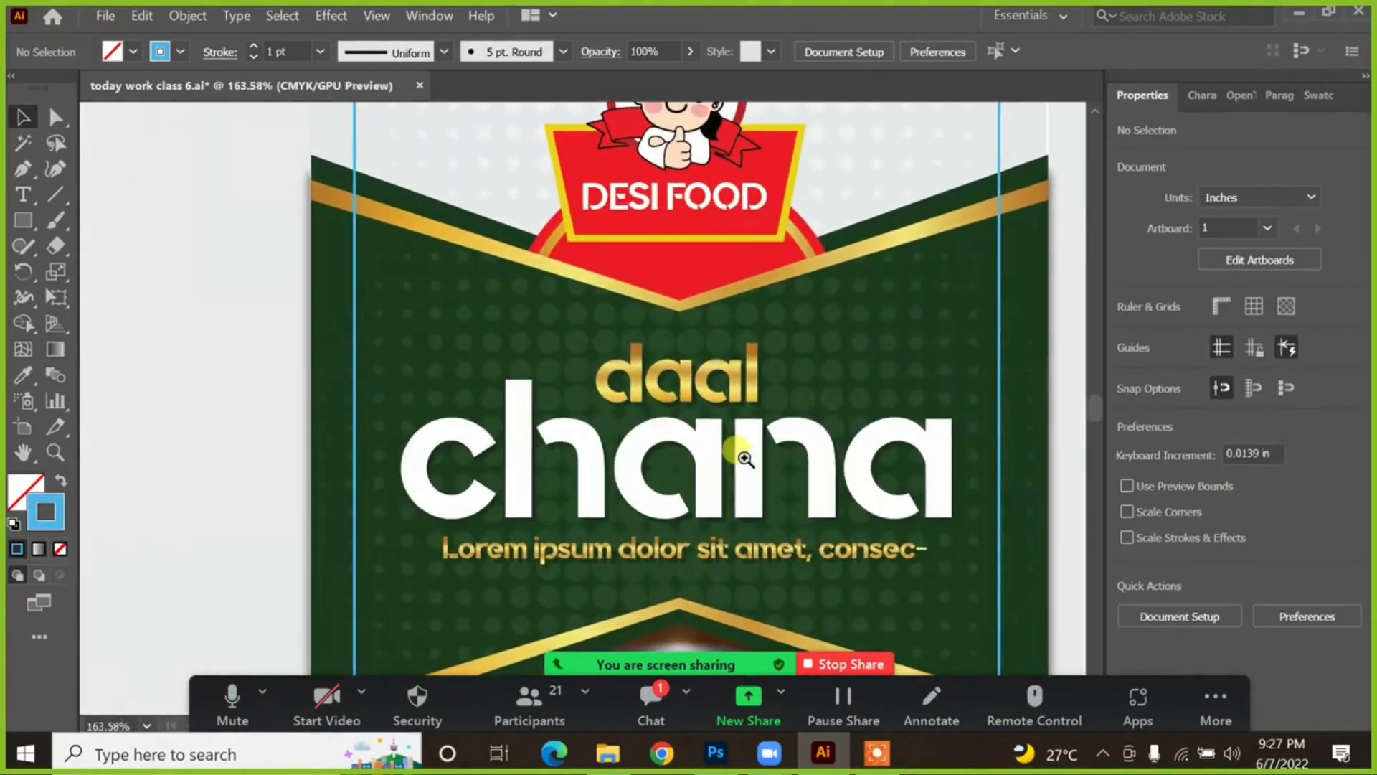
scroll(710, 430, "down", 8)
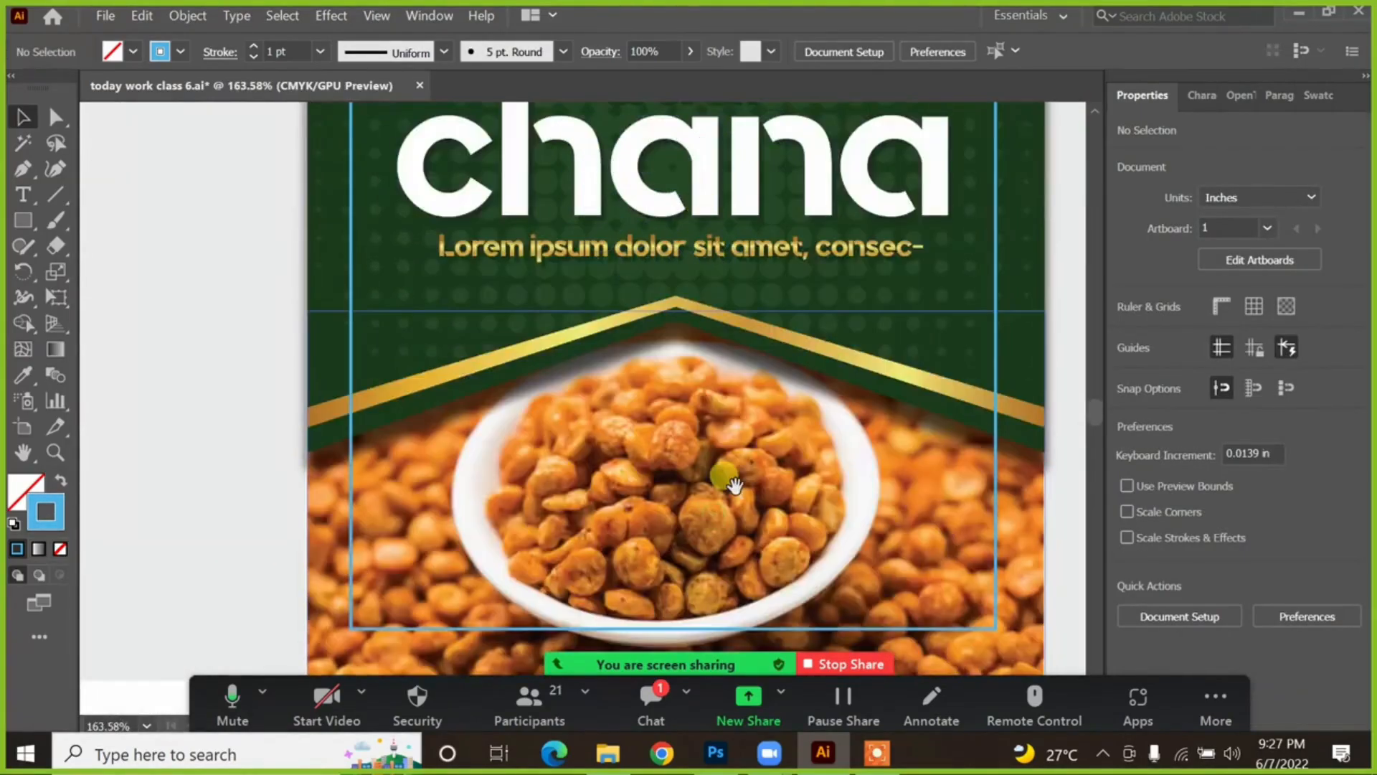
scroll(745, 452, "down", 3)
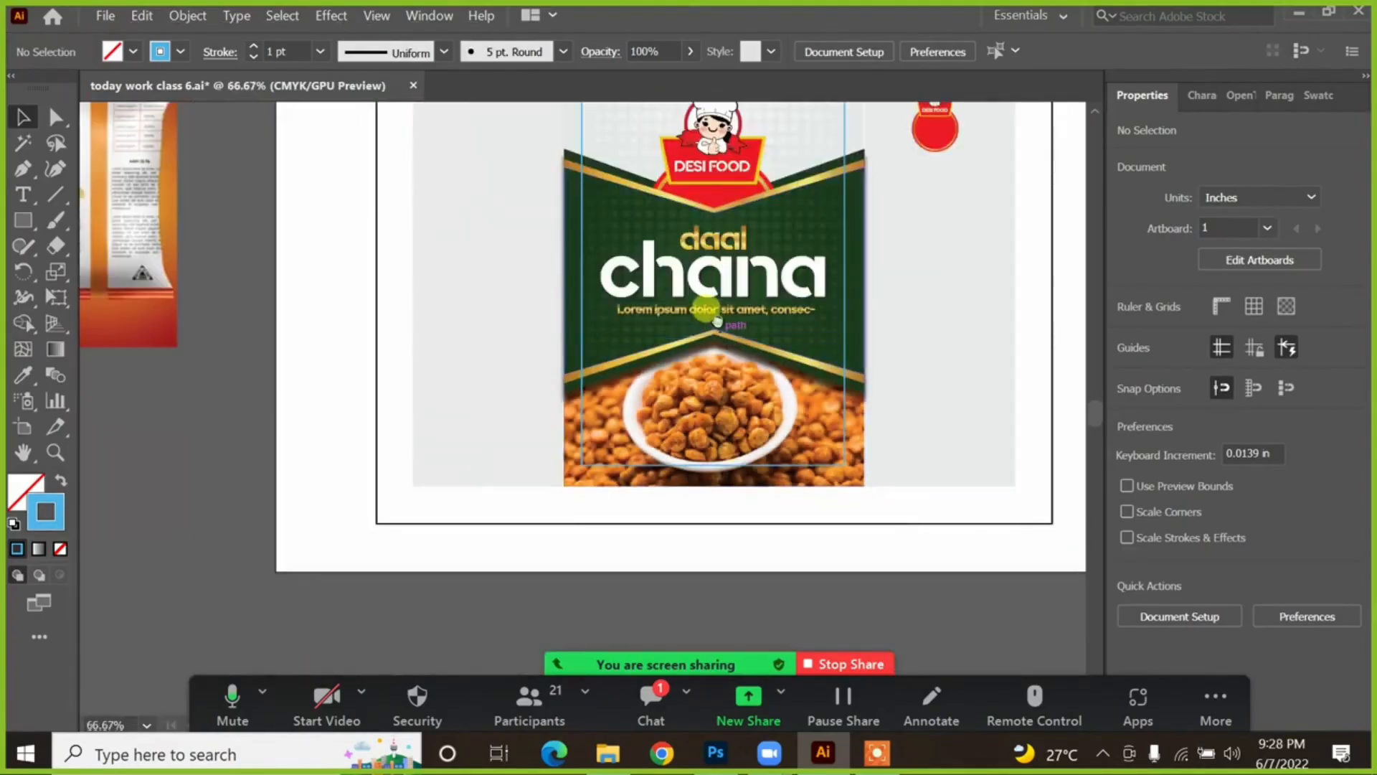
left_click_drag(716, 315, 694, 383)
left_click_drag(809, 385, 840, 389)
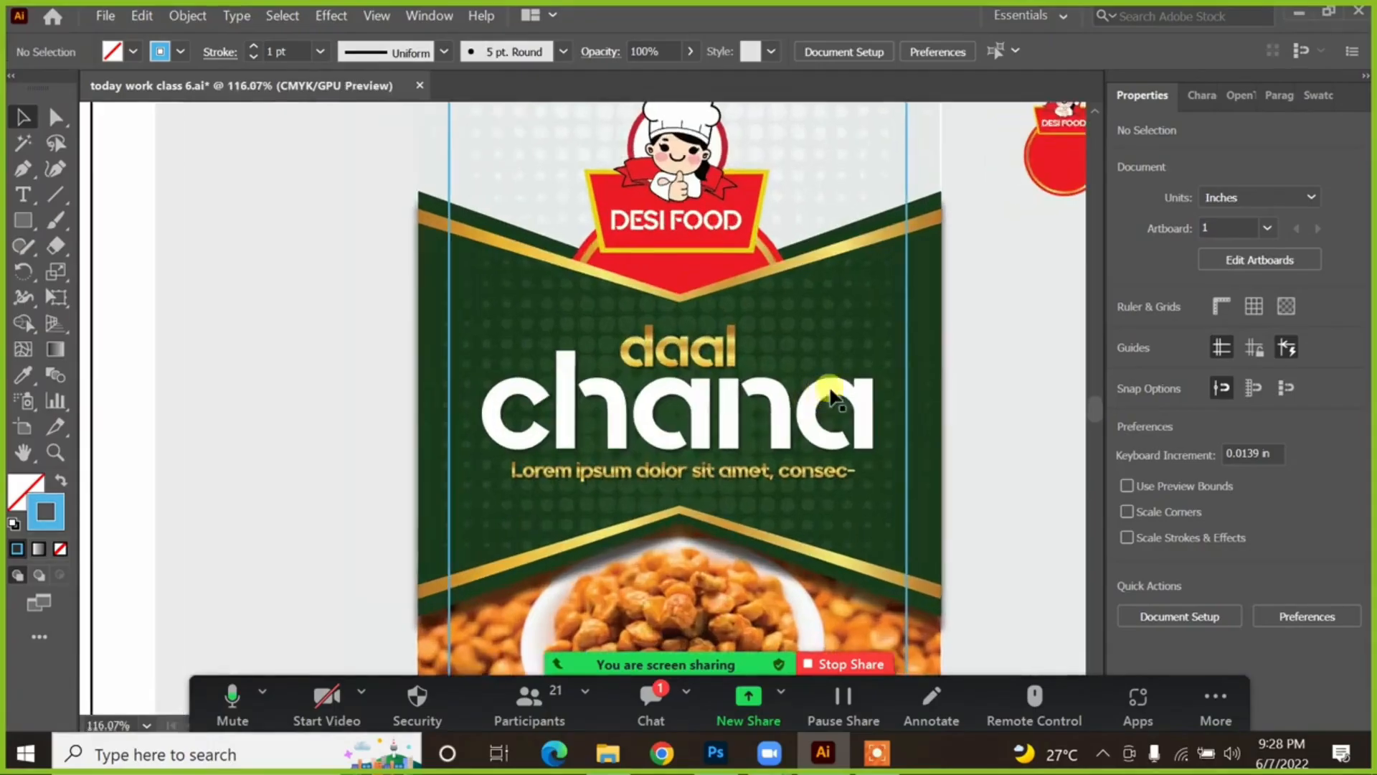
left_click_drag(776, 234, 719, 329)
scroll(692, 280, "down", 3)
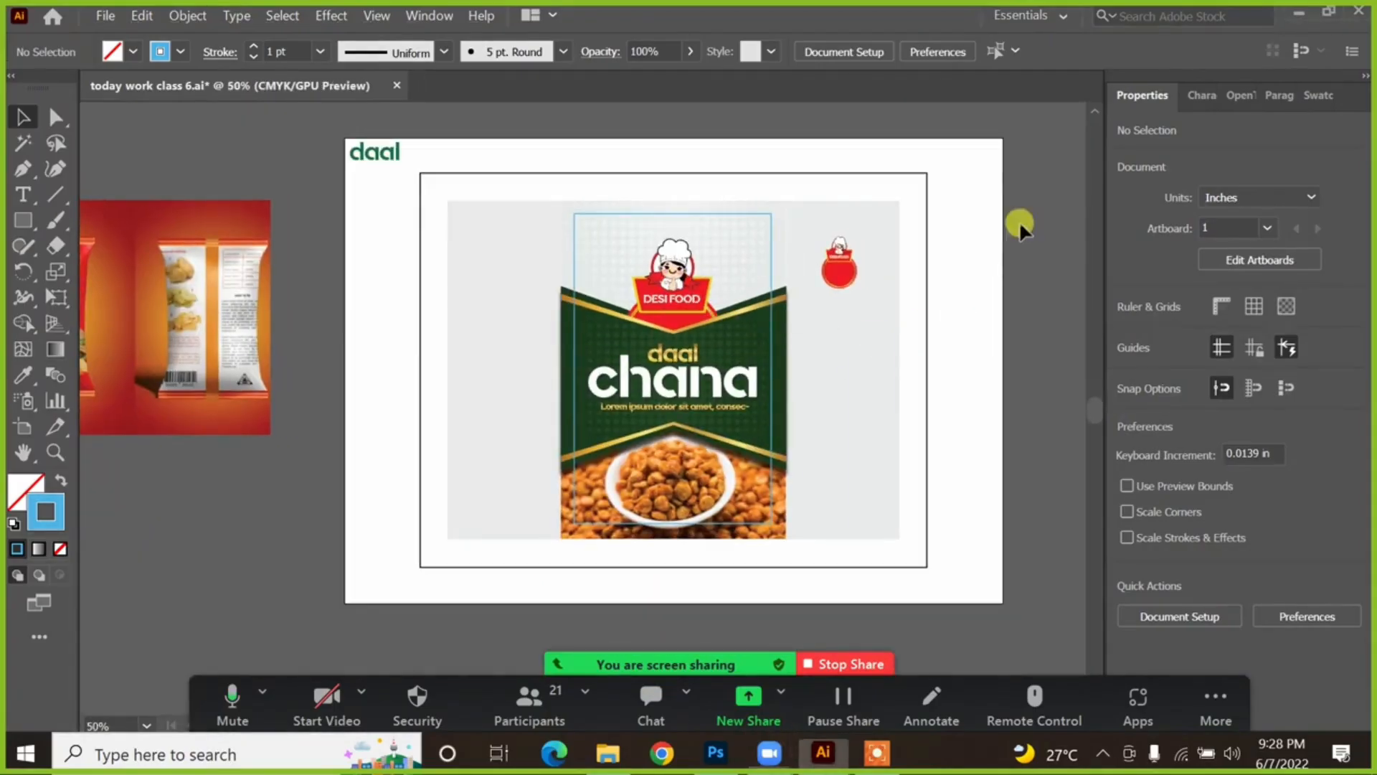
Step: Check the width and height of the side panel holding the small logo, and try moving the blue outline onto it
left_click(829, 308)
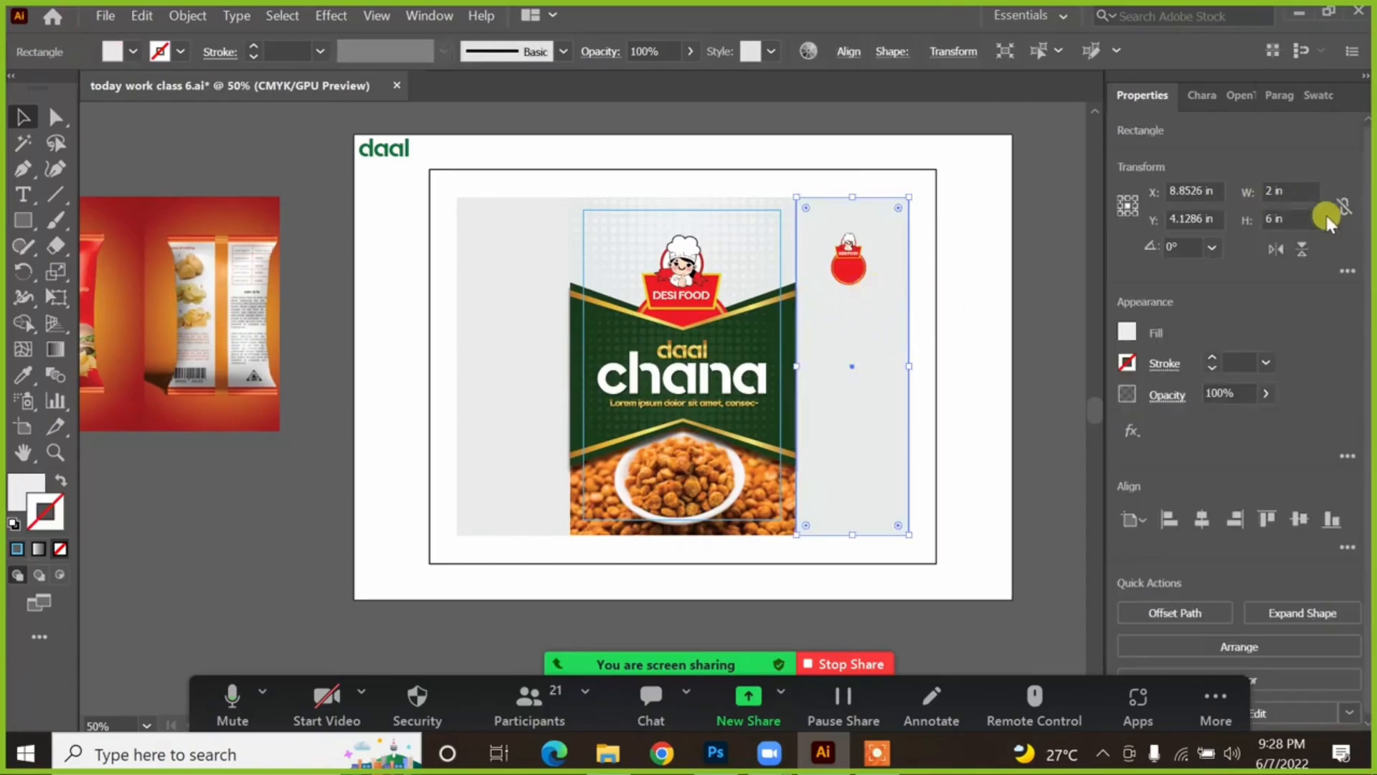
left_click(964, 363)
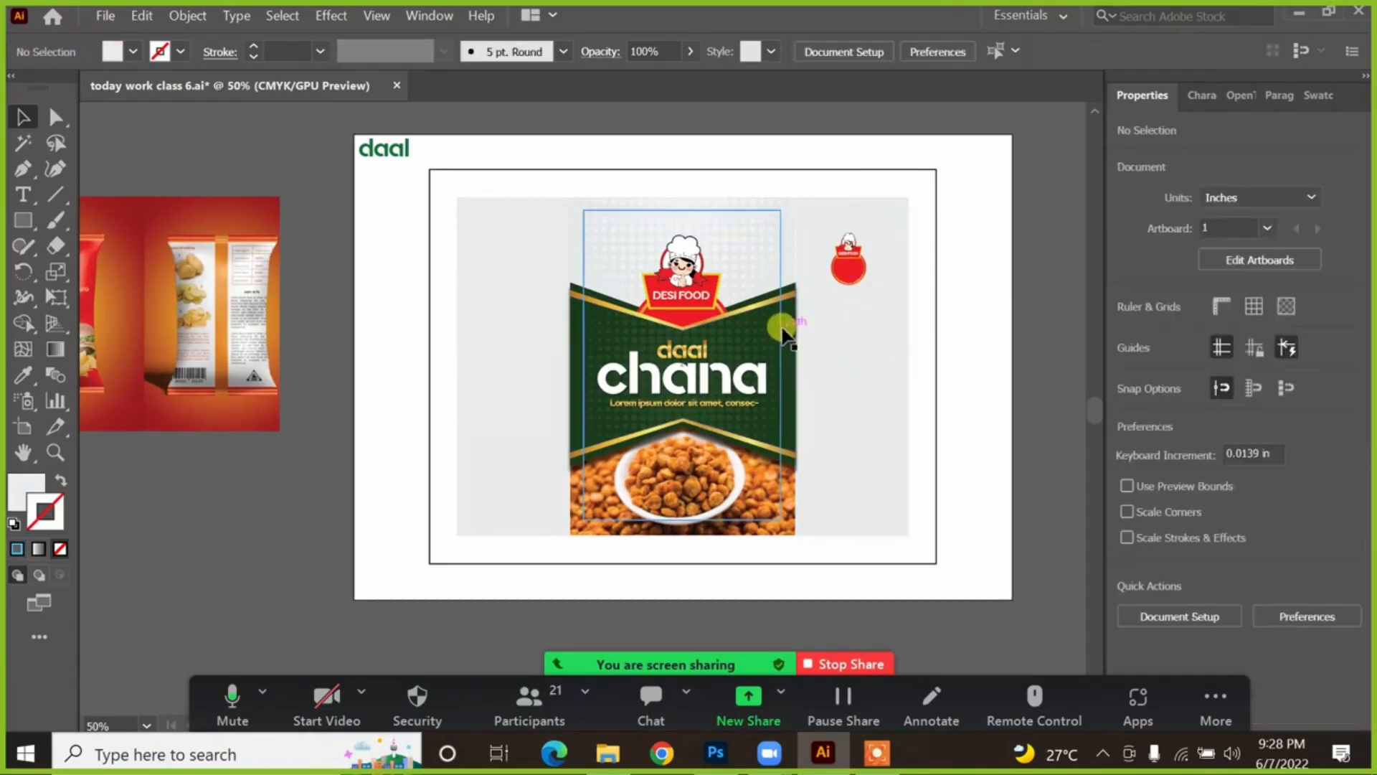
left_click_drag(783, 328, 899, 323)
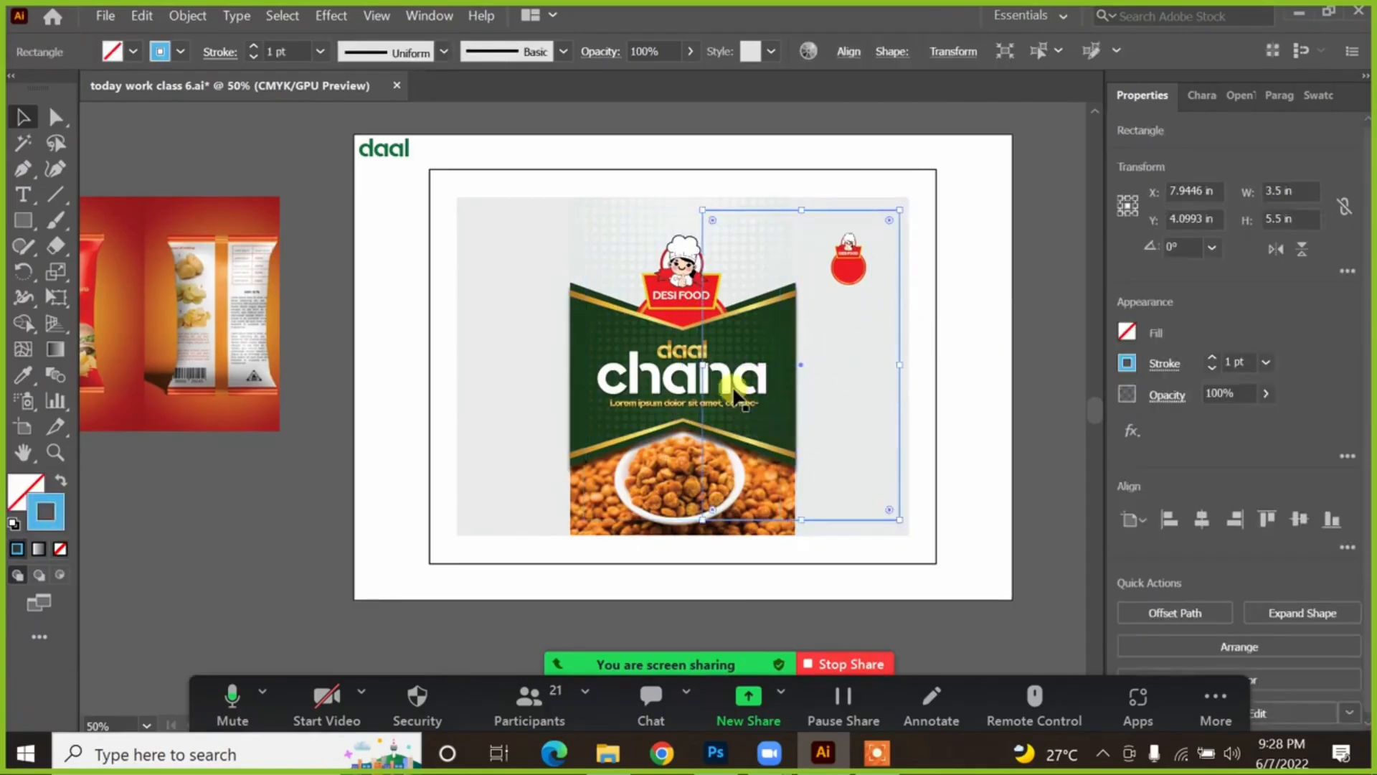
key("ctrl+z")
left_click(988, 355)
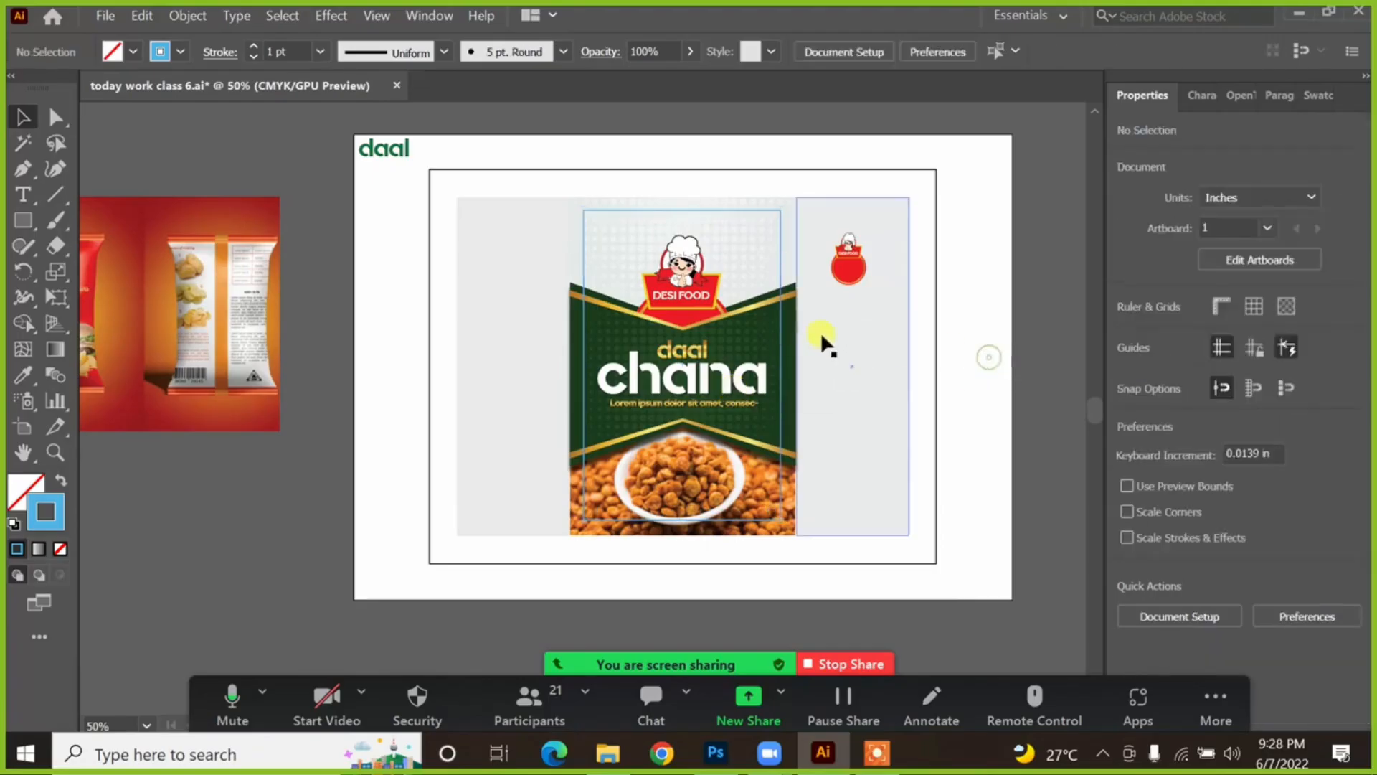
Step: Set the blue outline's width to 1.5 in and centre it as a margin within the side panel holding the small logo
left_click(782, 339)
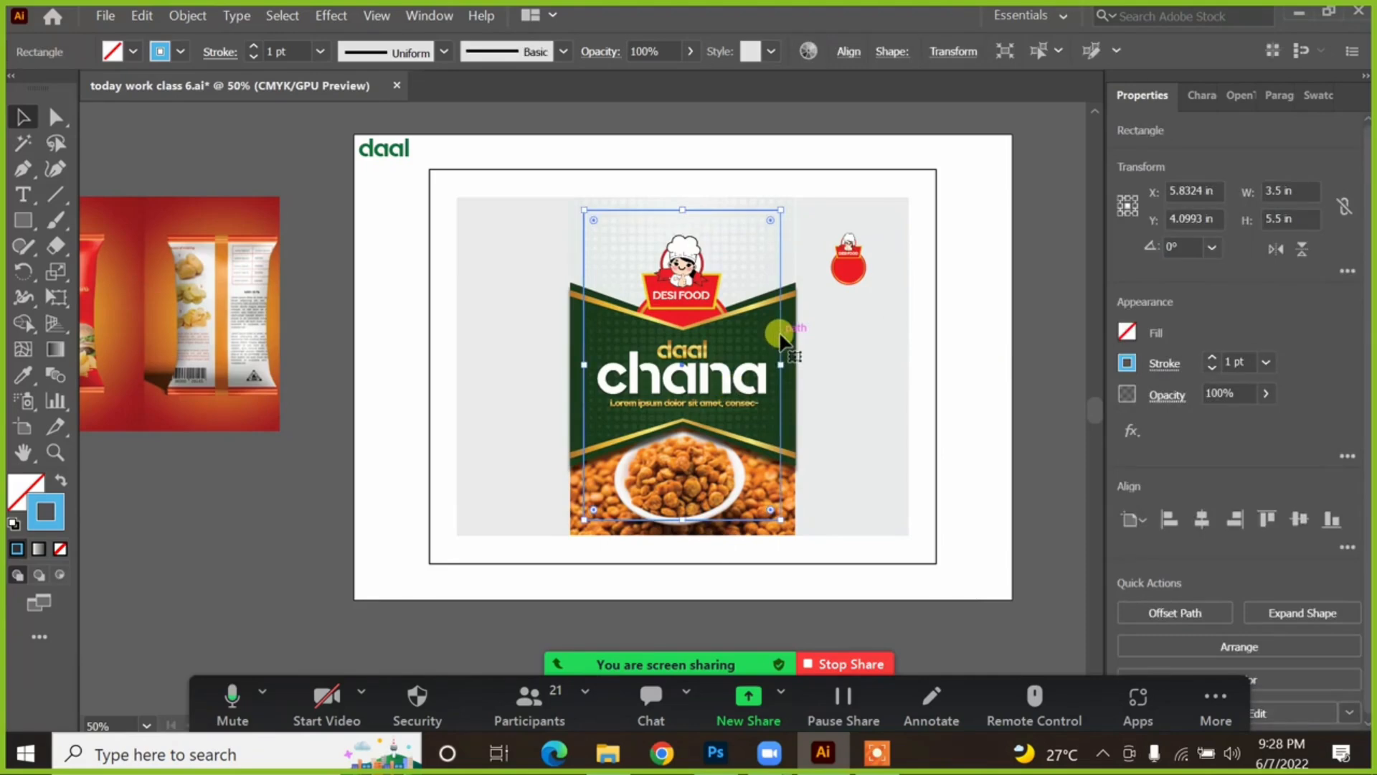
left_click(1031, 300)
left_click(780, 374)
left_click(1281, 193)
left_click_drag(1308, 191, 1167, 196)
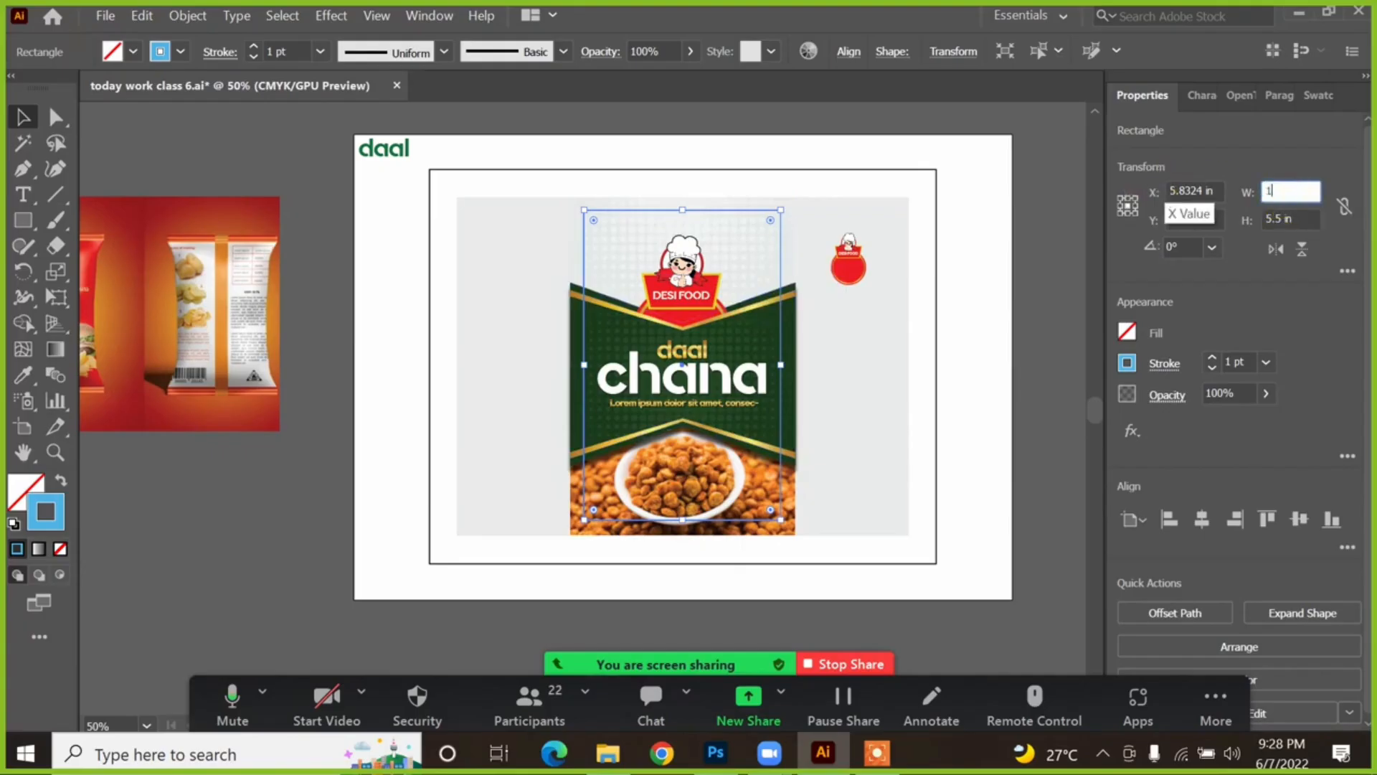
type("1.5")
left_click(1164, 191)
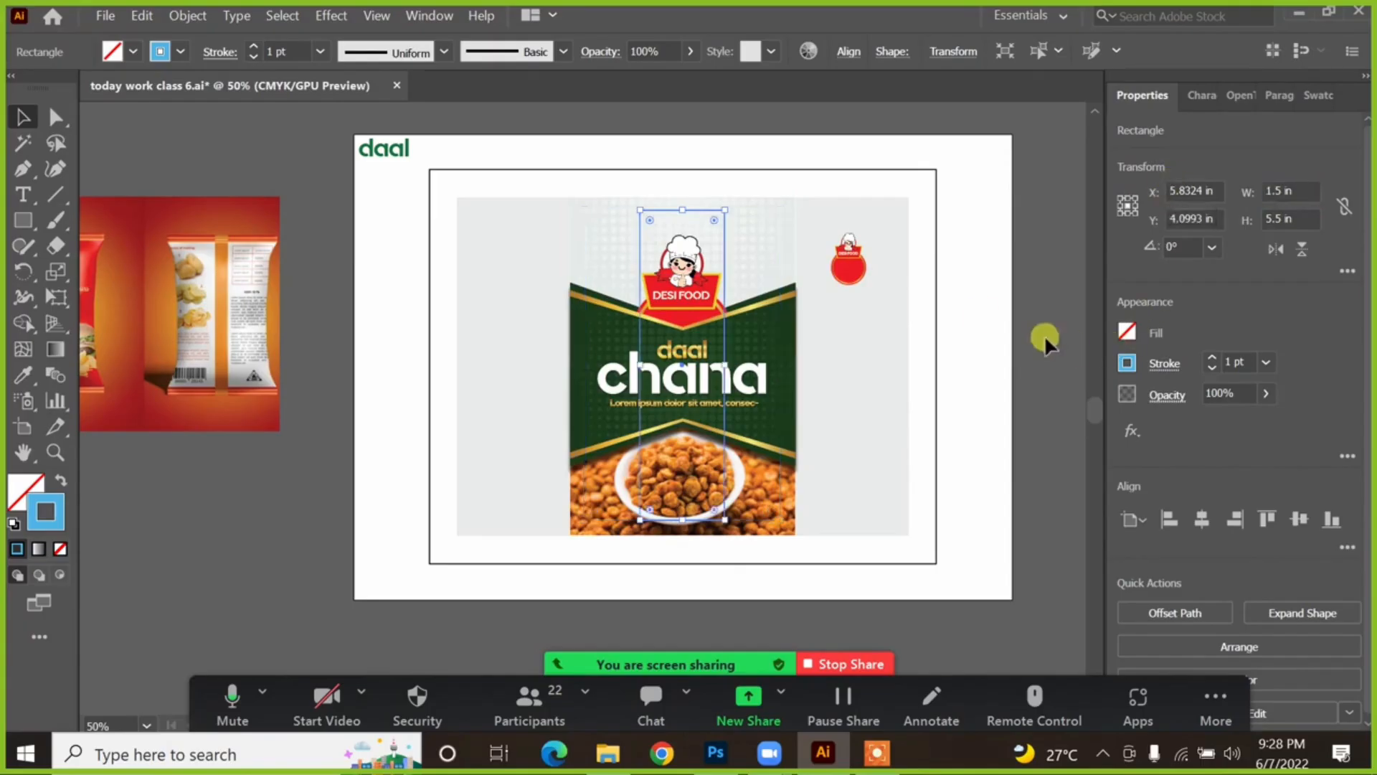
left_click_drag(726, 352, 894, 349)
left_click(990, 312)
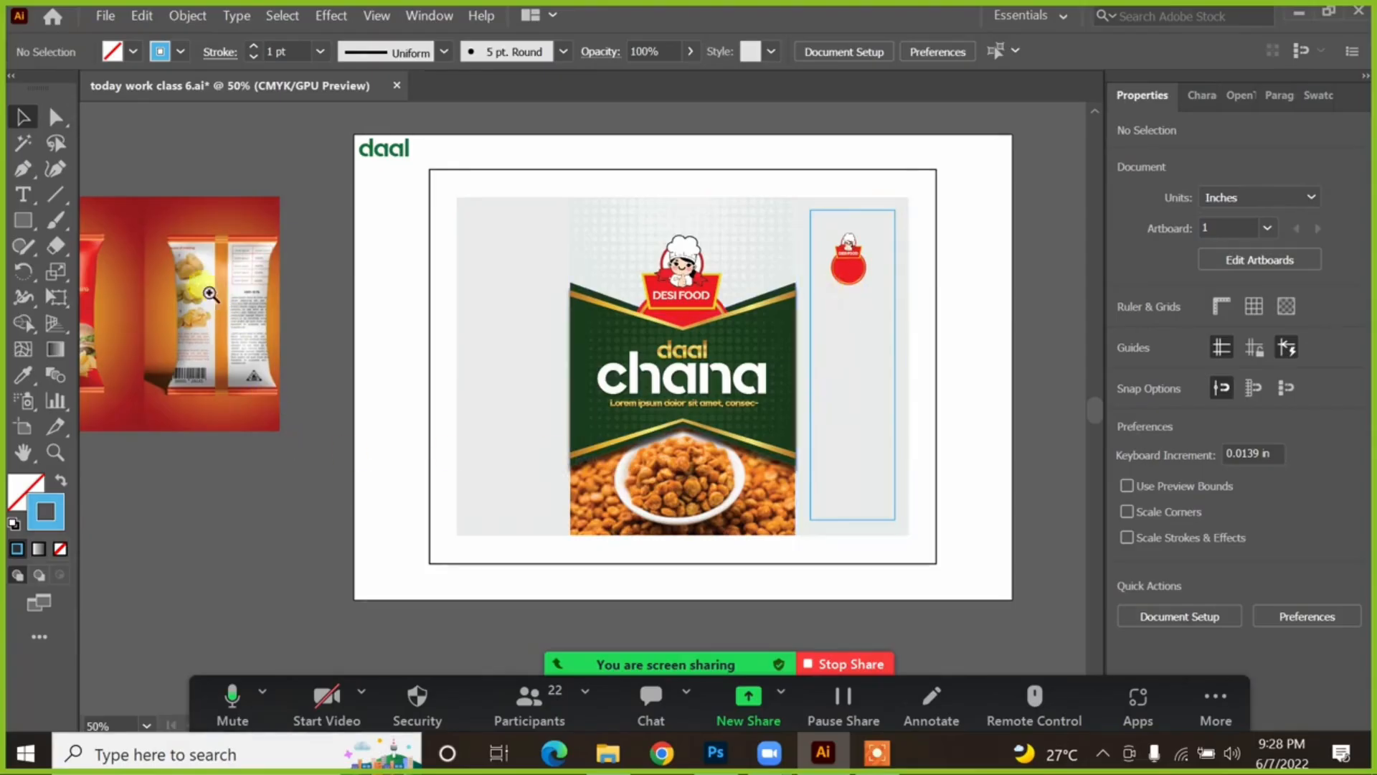
Step: Check the reference chips packet's back layout, and draw a light-blue-filled, strokeless rectangle about 0.6 by 0.4 in below the side panel's small logo
left_click_drag(165, 279, 374, 529)
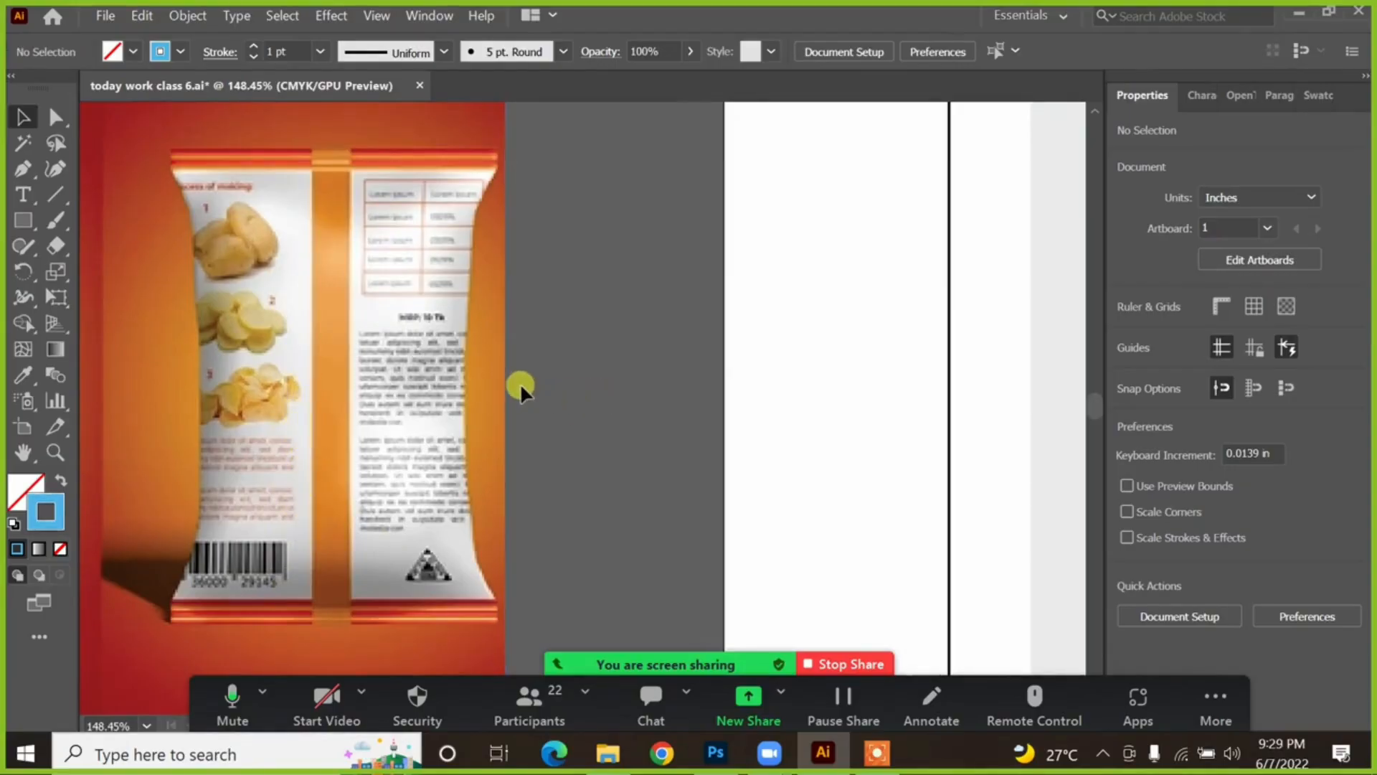
scroll(519, 384, "down", 4)
left_click_drag(621, 386, 450, 328)
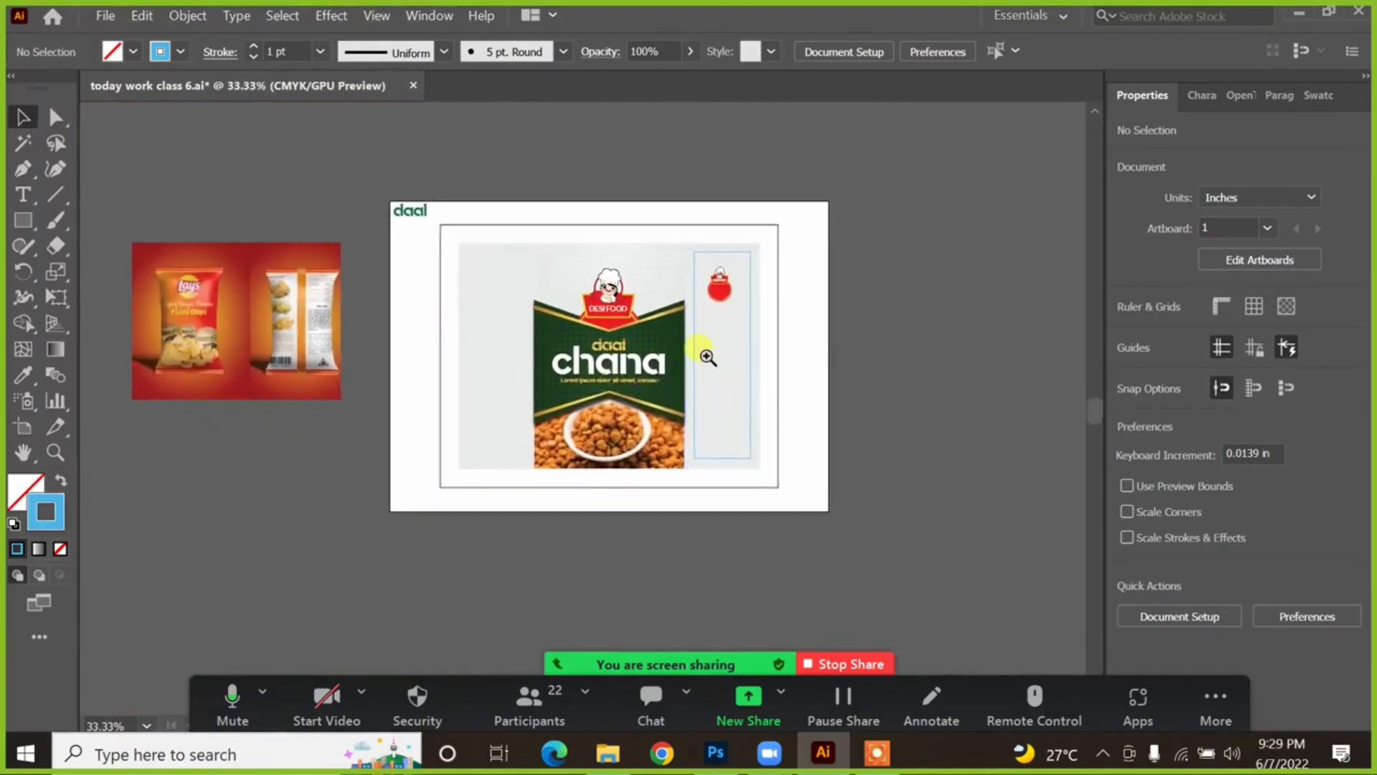
scroll(766, 319, "up", 3)
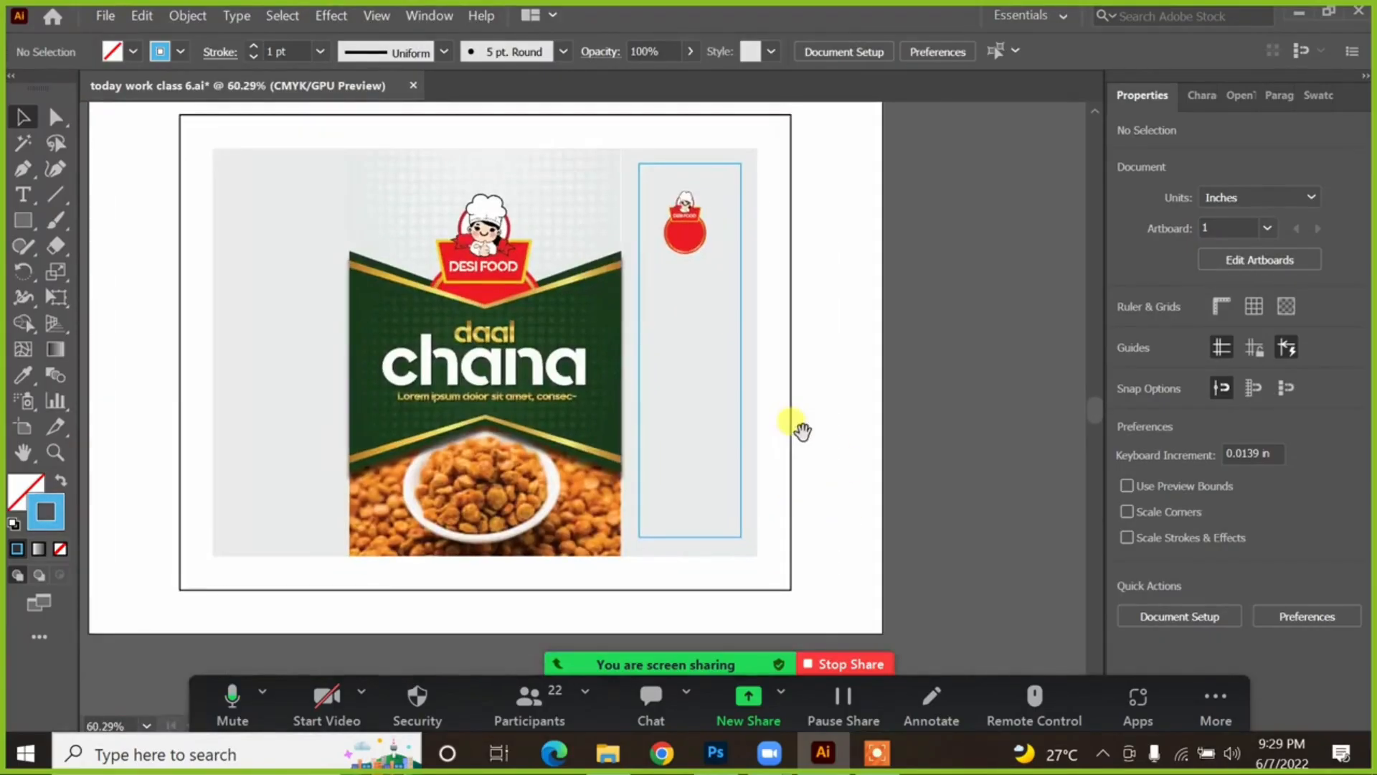
left_click(22, 221)
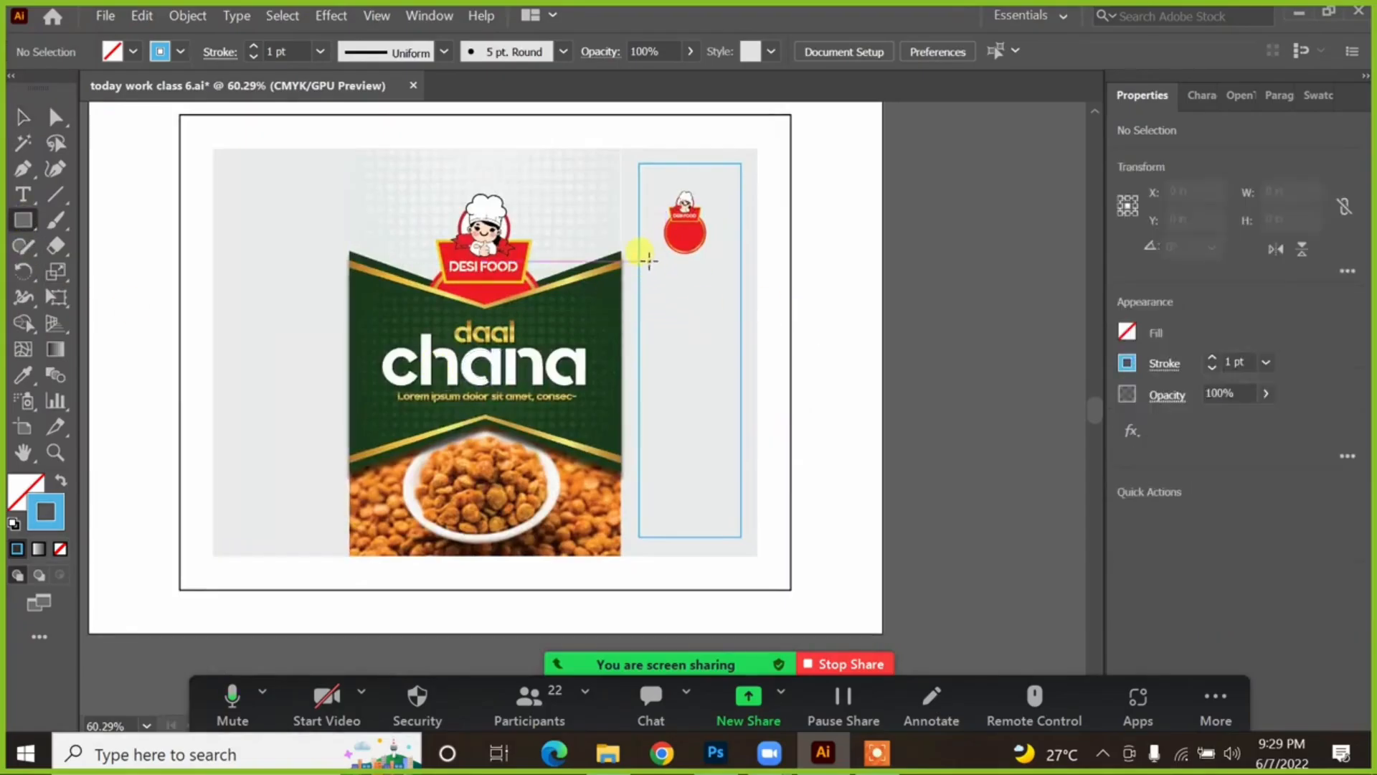
left_click_drag(650, 260, 691, 289)
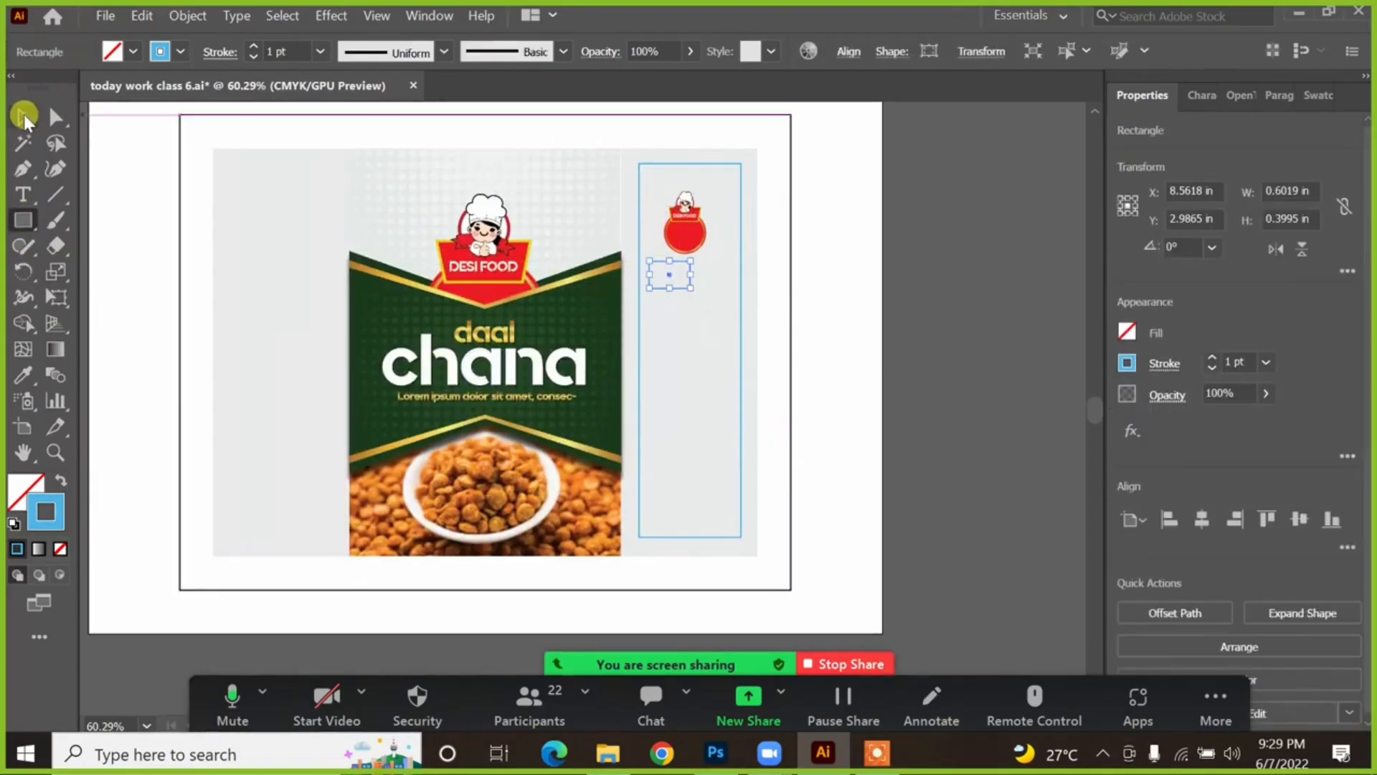
left_click(24, 118)
left_click(60, 480)
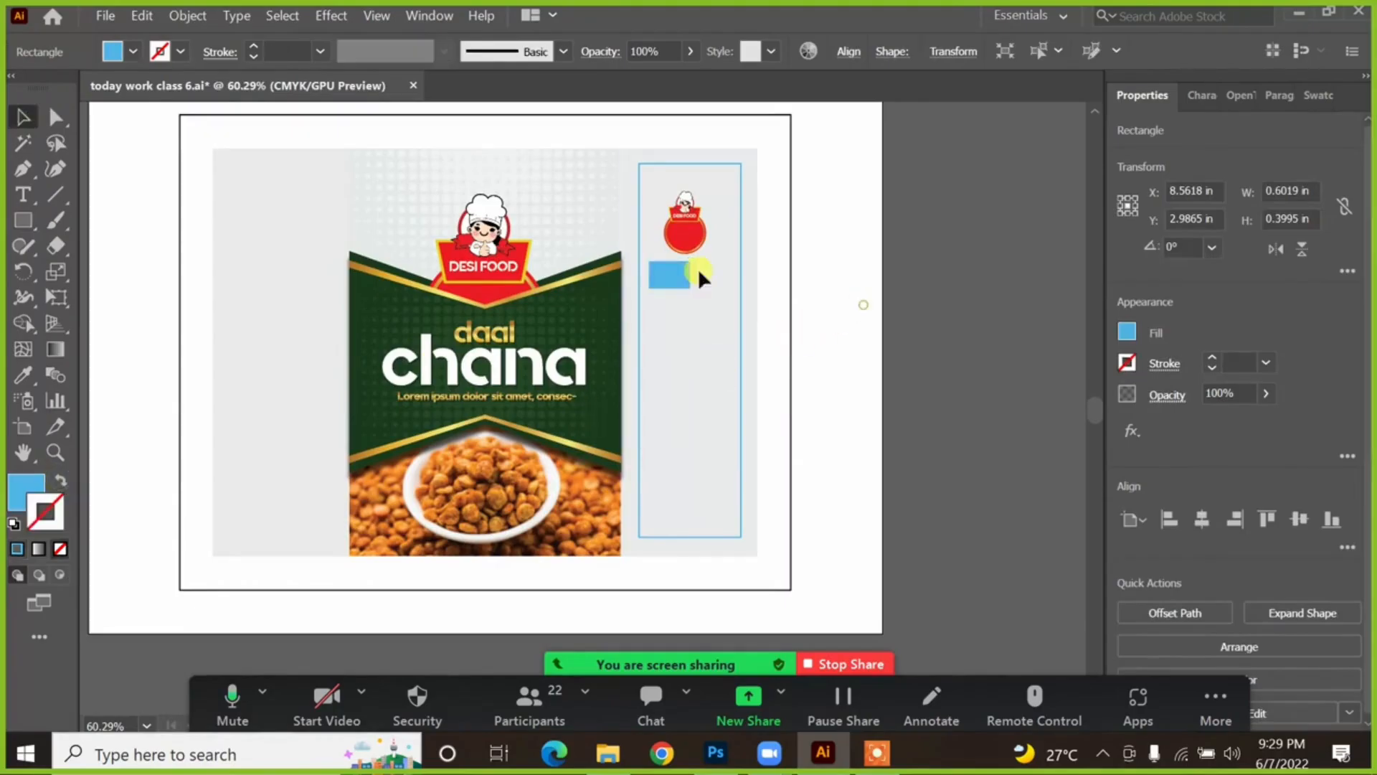
Step: Duplicate the light-blue rectangle below the side panel's small logo into an evenly spaced grid of two columns and four rows
left_click_drag(675, 273, 718, 304)
left_click(666, 275, "shift")
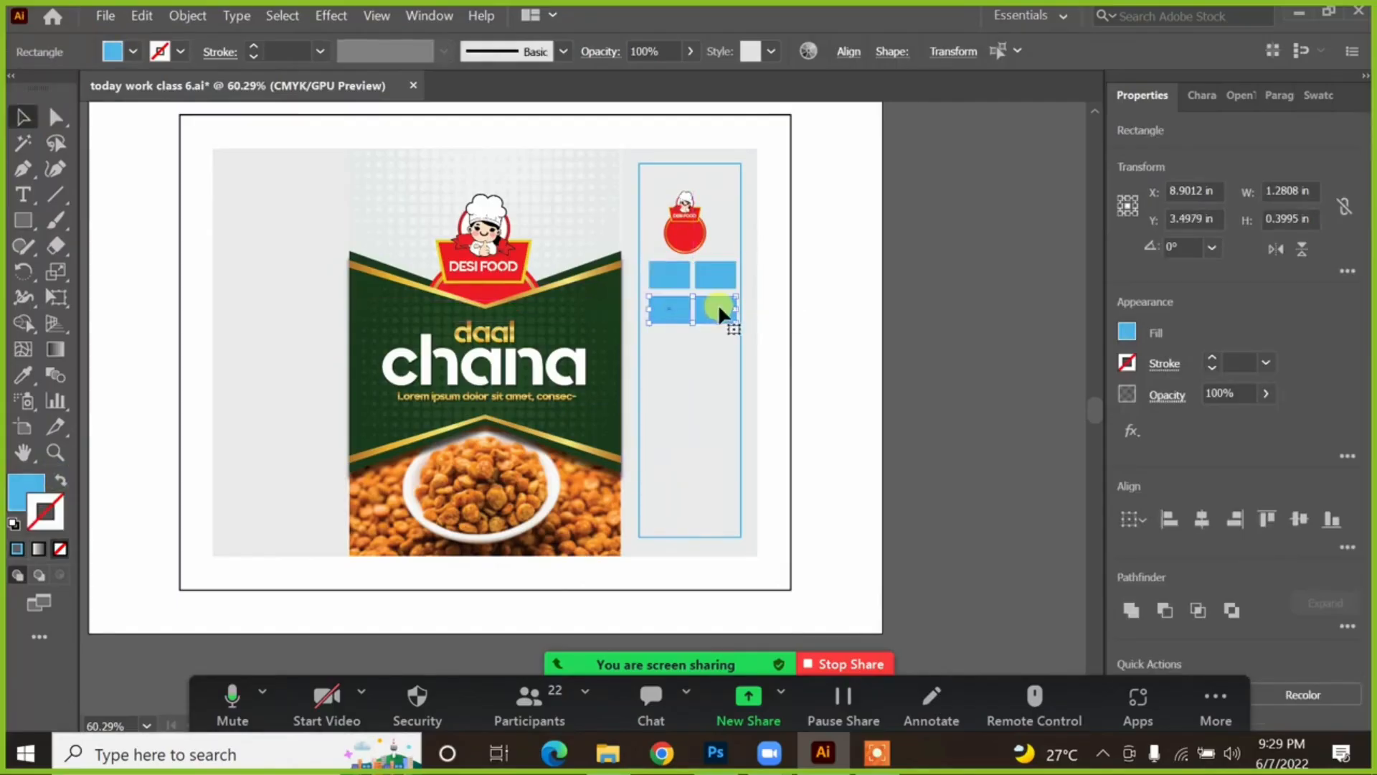
key("ctrl+d")
key("ctrl+d")
left_click(926, 363)
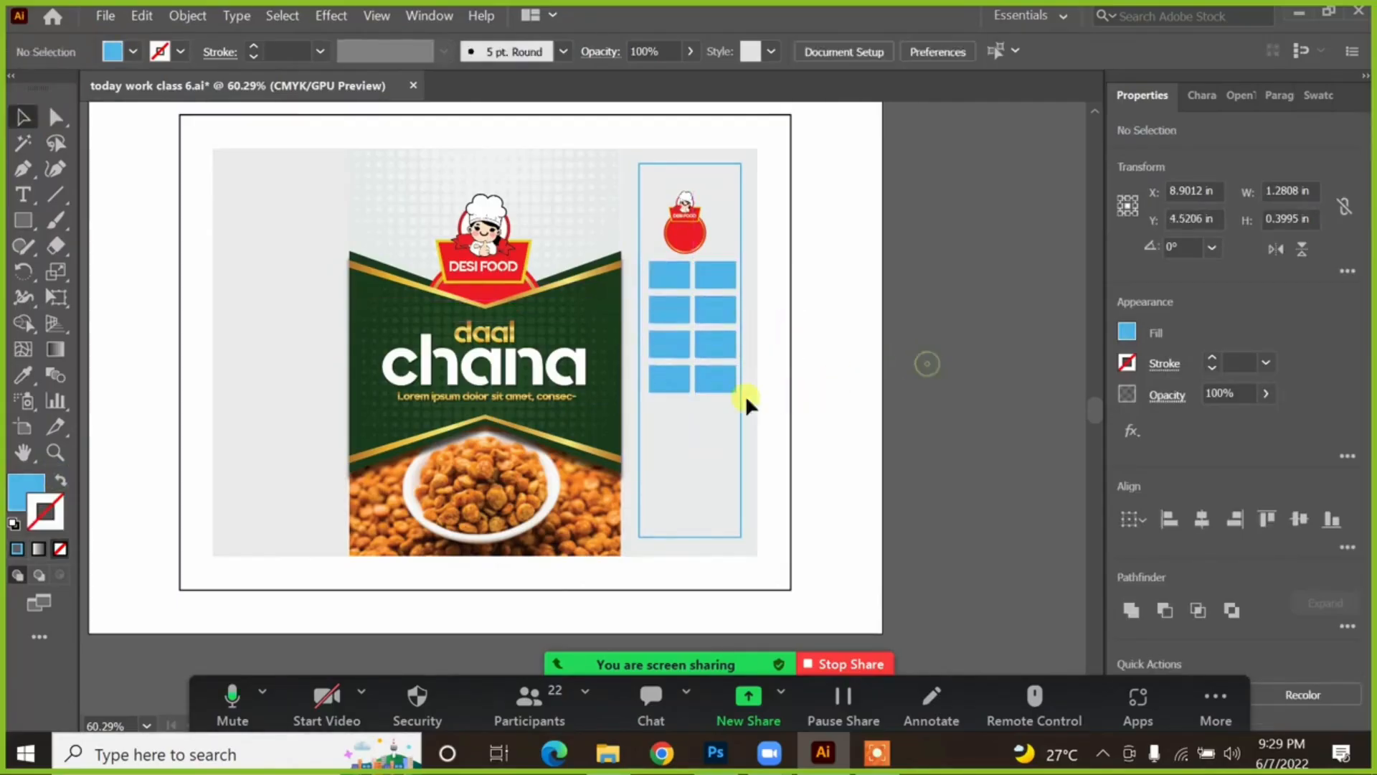
left_click(714, 381)
left_click_drag(686, 371, 673, 355)
left_click(837, 338)
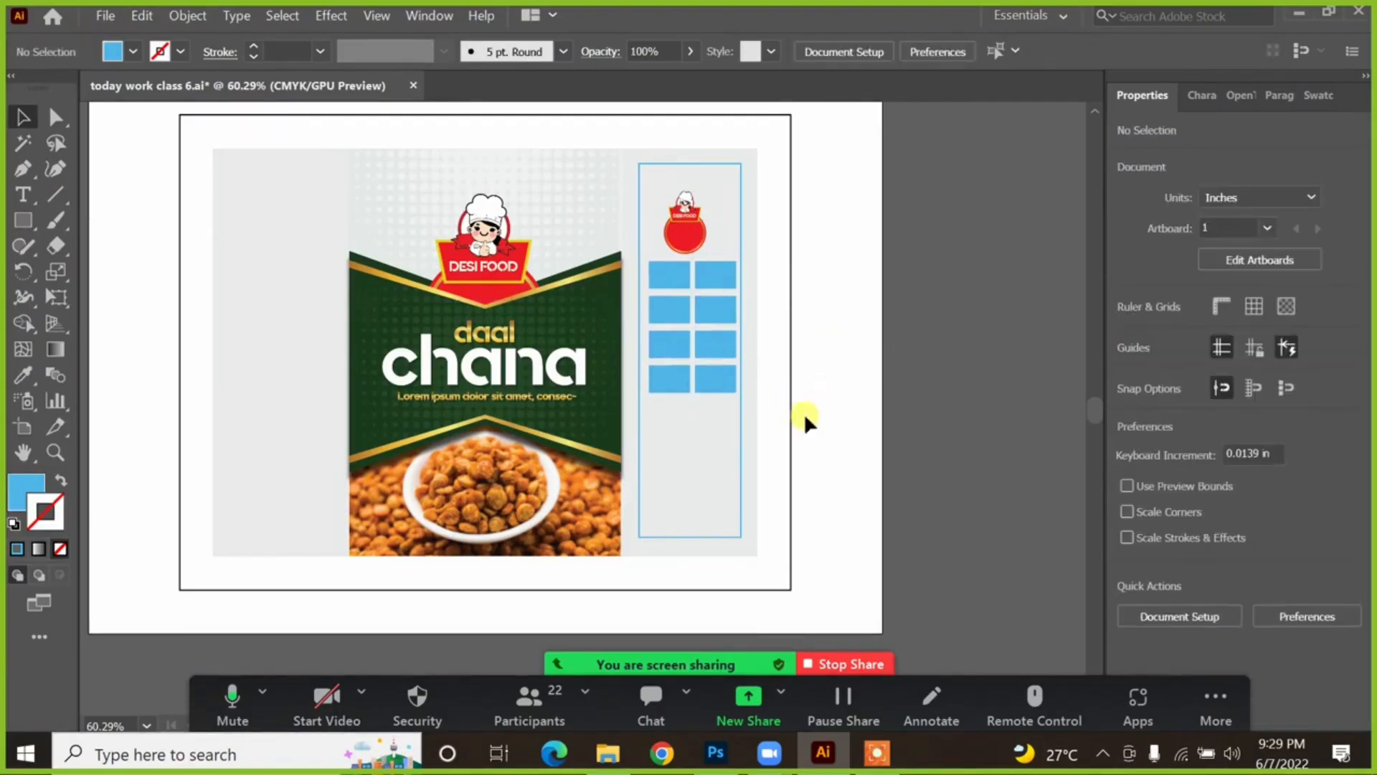
Step: Centre the eight light-blue rectangles horizontally within the side panel's blue outline and group them
left_click_drag(720, 291, 923, 490)
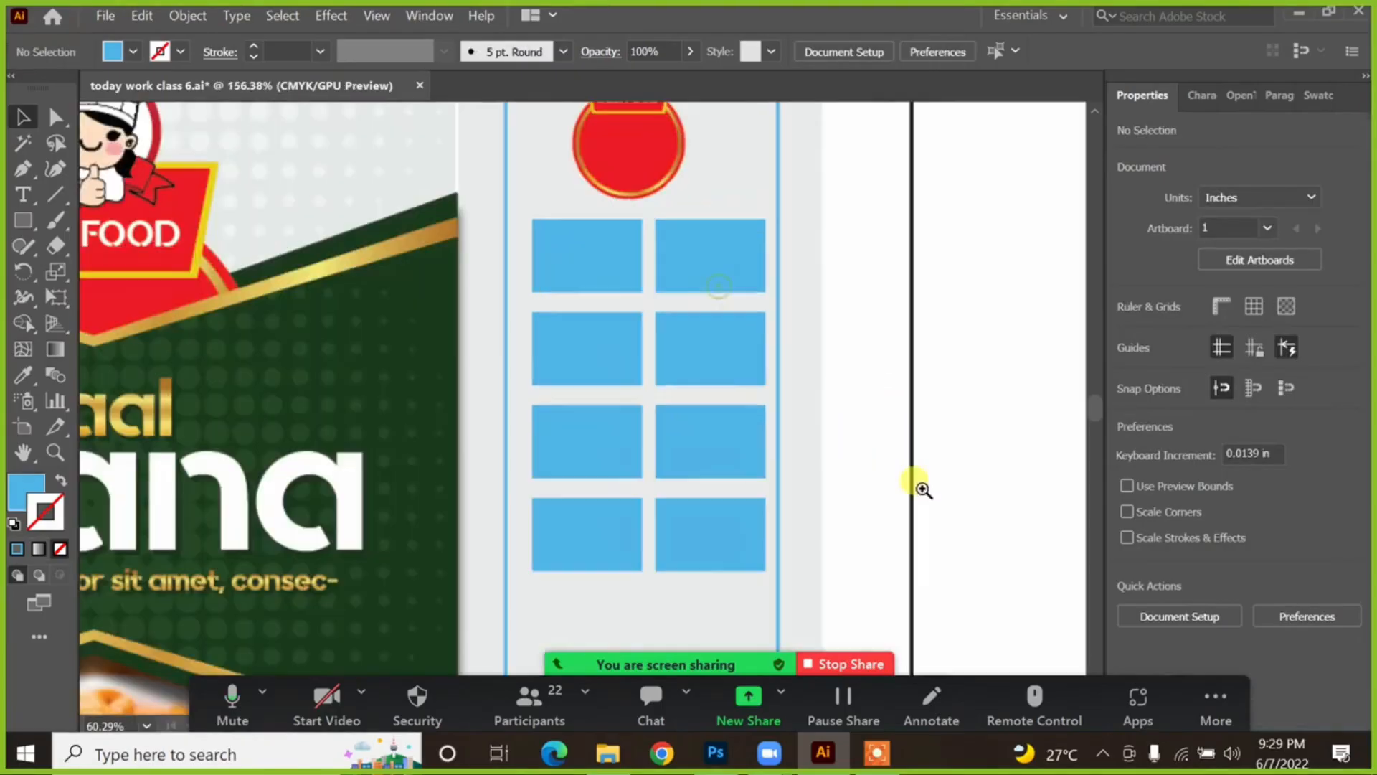
left_click(604, 241)
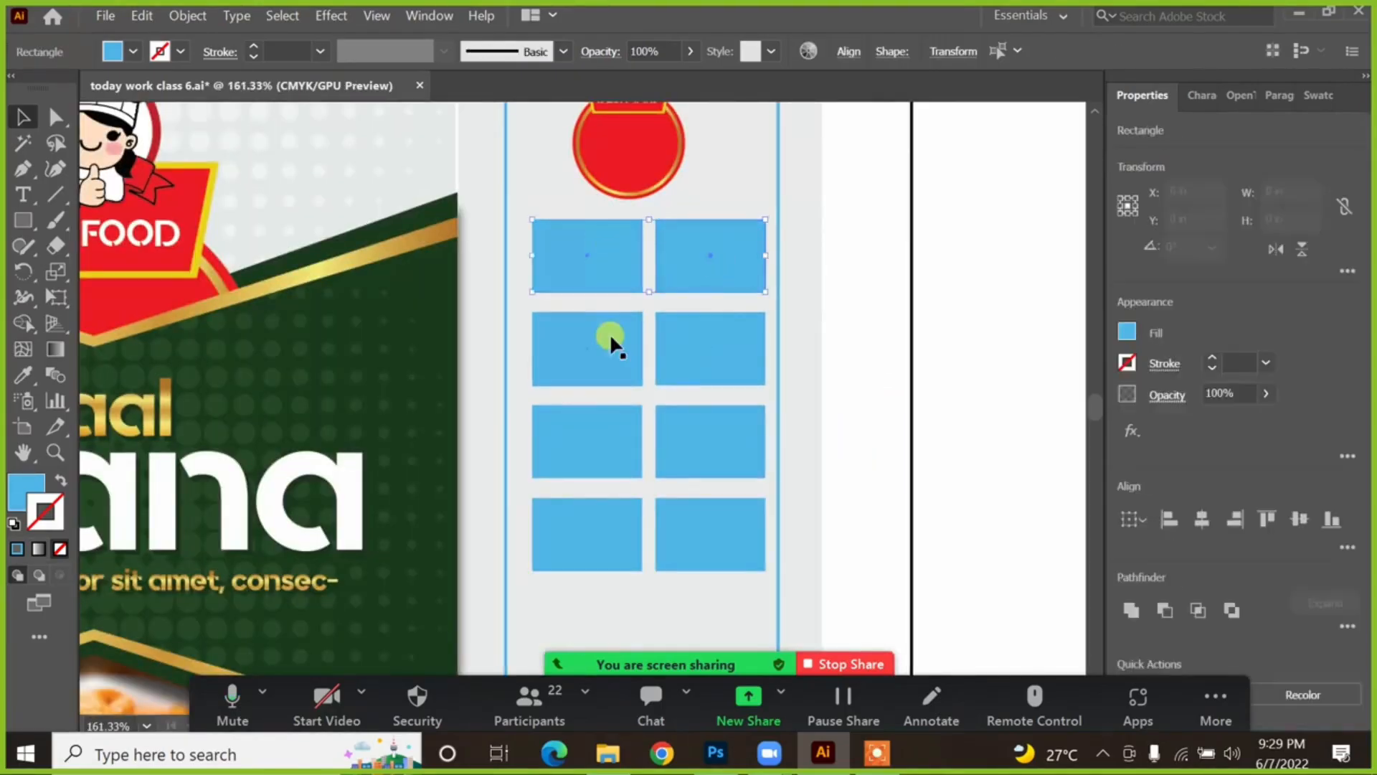
left_click(736, 547, "shift")
left_click_drag(702, 448, 696, 448)
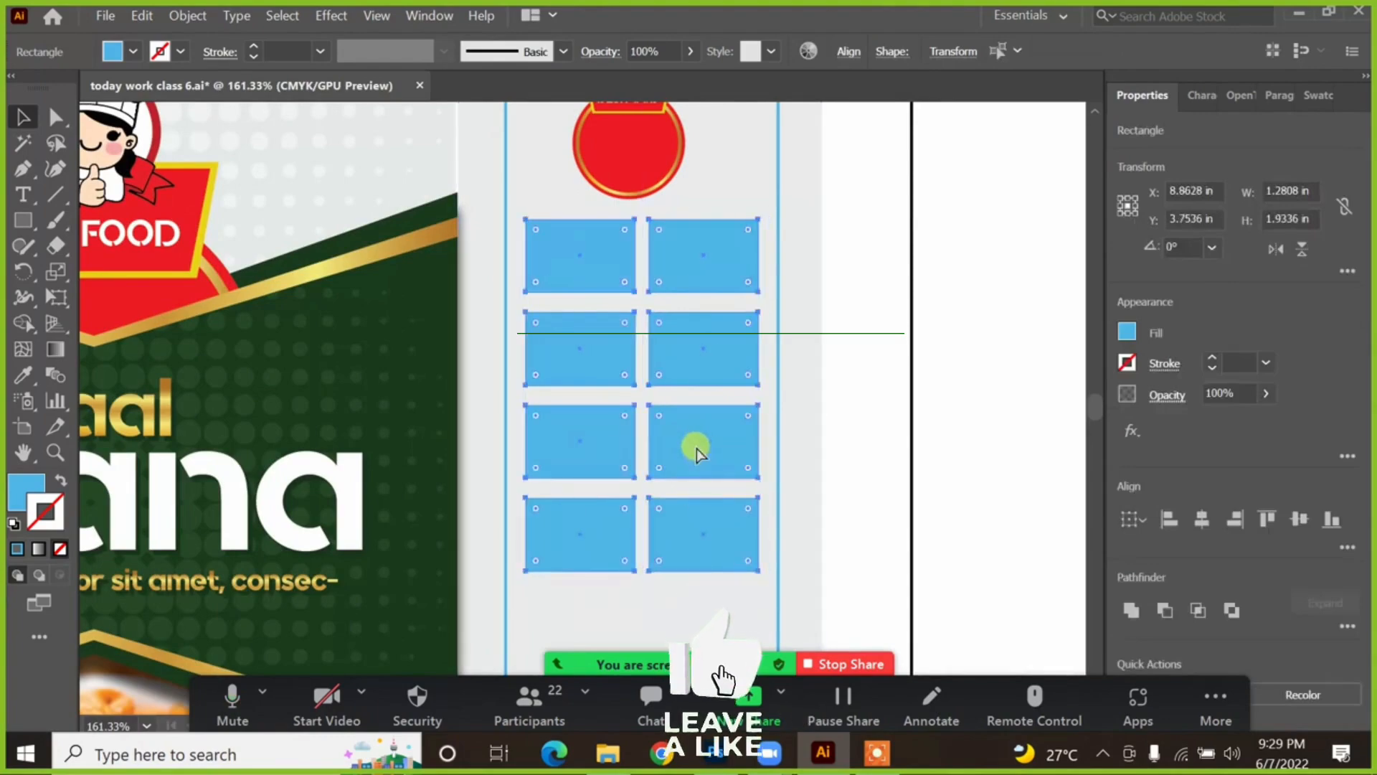
key("ctrl+g")
key("ctrl+minus")
key("ctrl+minus")
key("ctrl+minus")
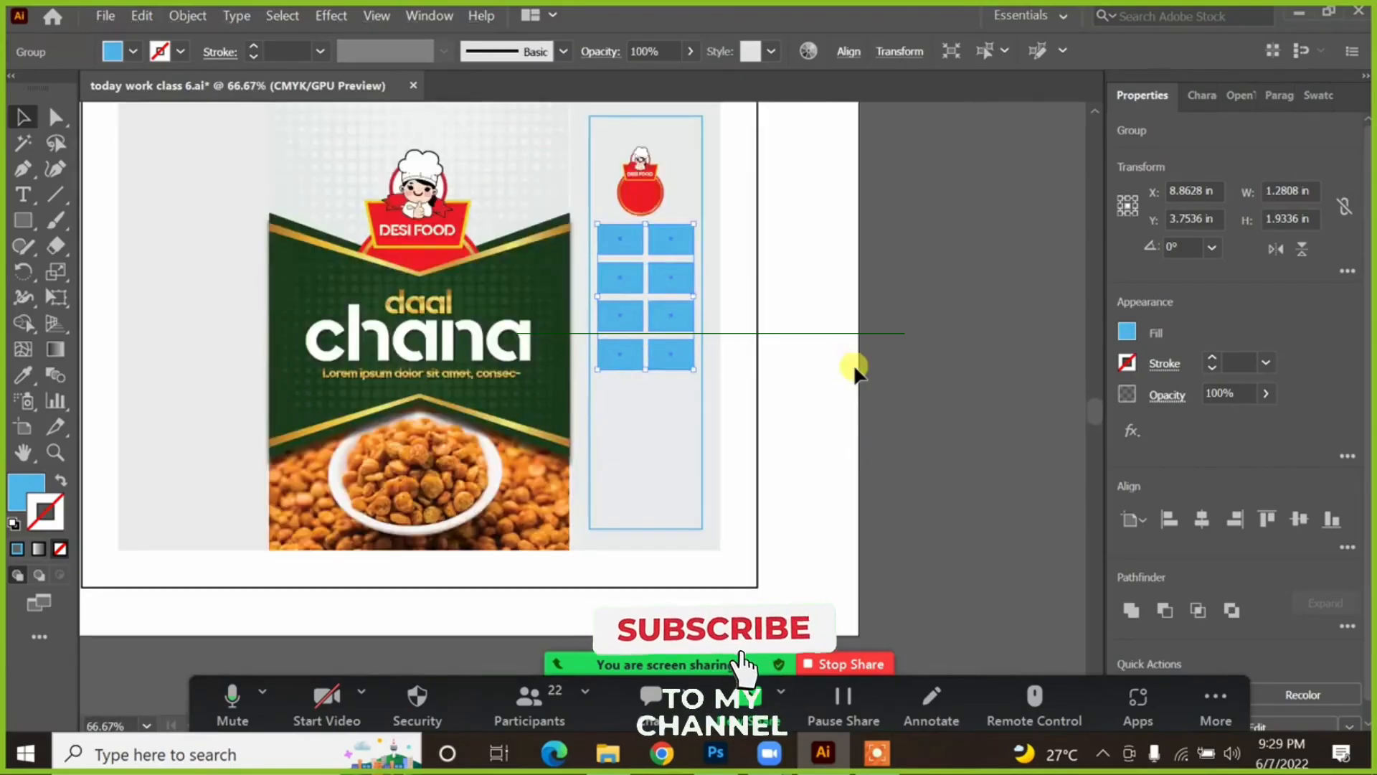
left_click(854, 364)
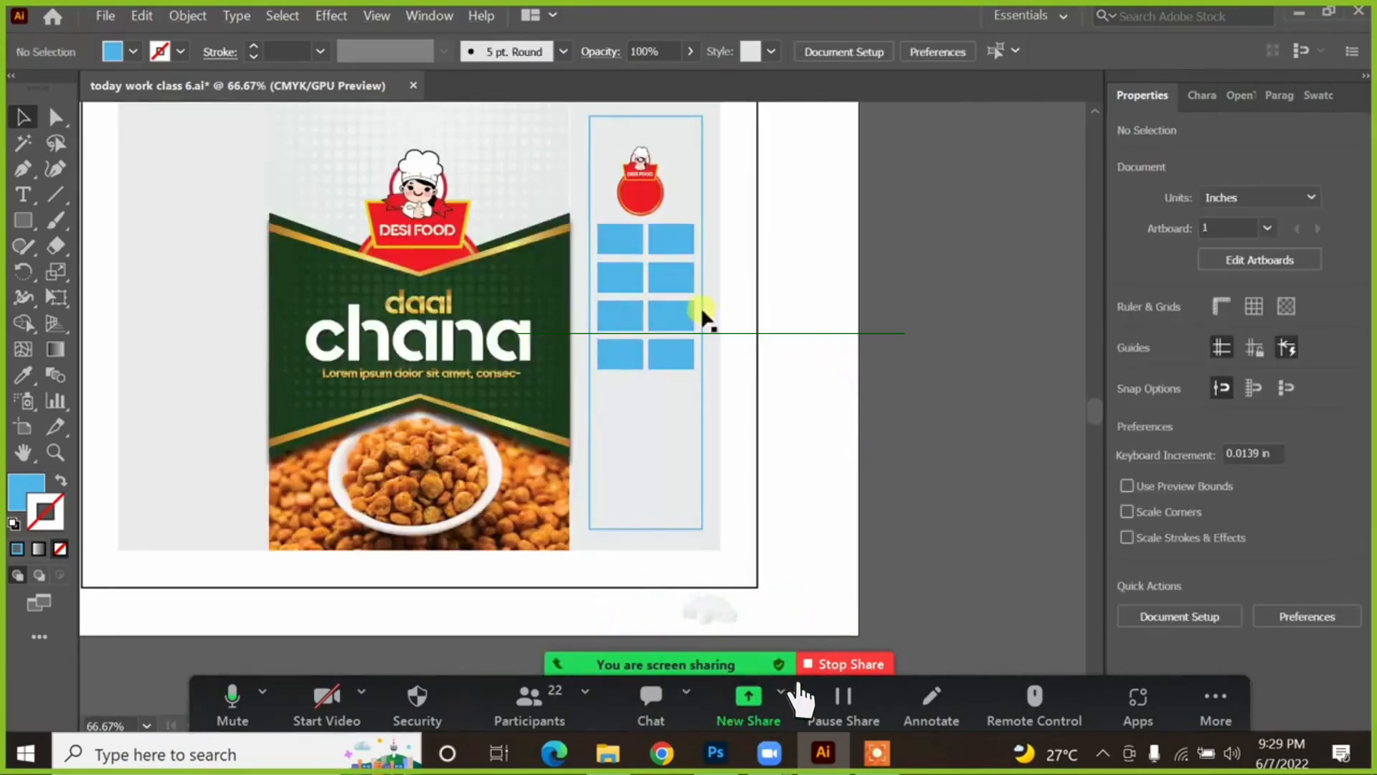
Step: Shorten the rectangle group from its lower edge to a height of about 1.34 in, keeping its width
left_click(668, 291)
left_click_drag(645, 368, 644, 325)
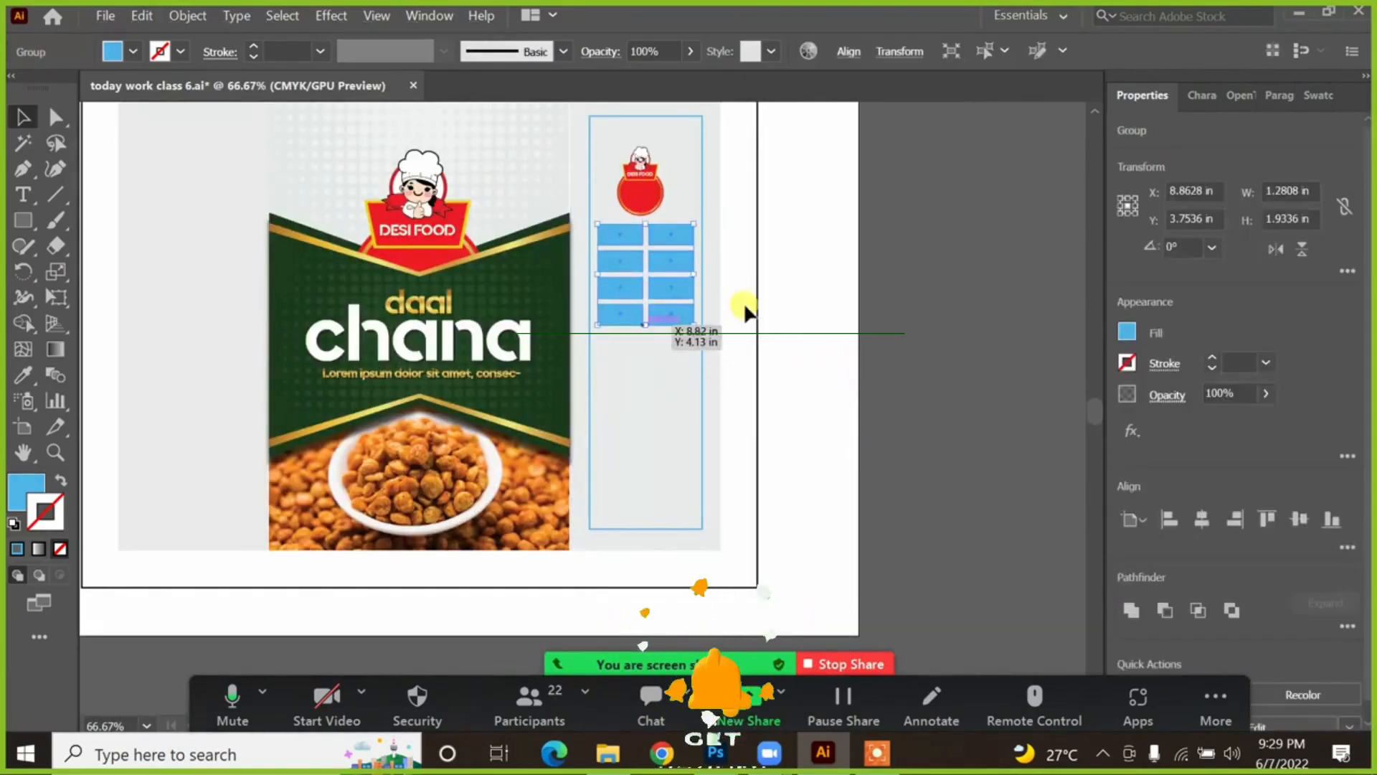
left_click_drag(851, 272, 901, 263)
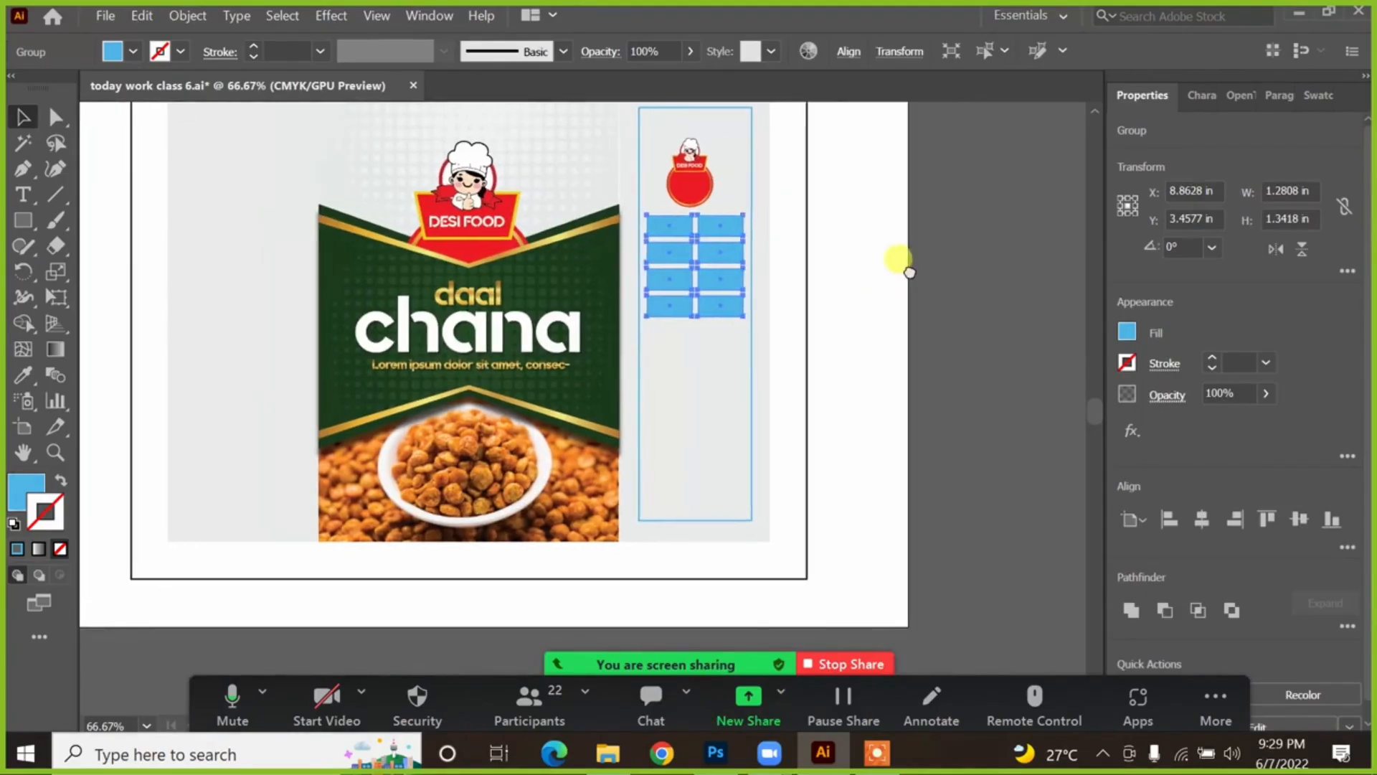
Step: Add a placeholder text box about 1.21 by 2.44 in below the rectangle grid, and justify all its lines
left_click(24, 192)
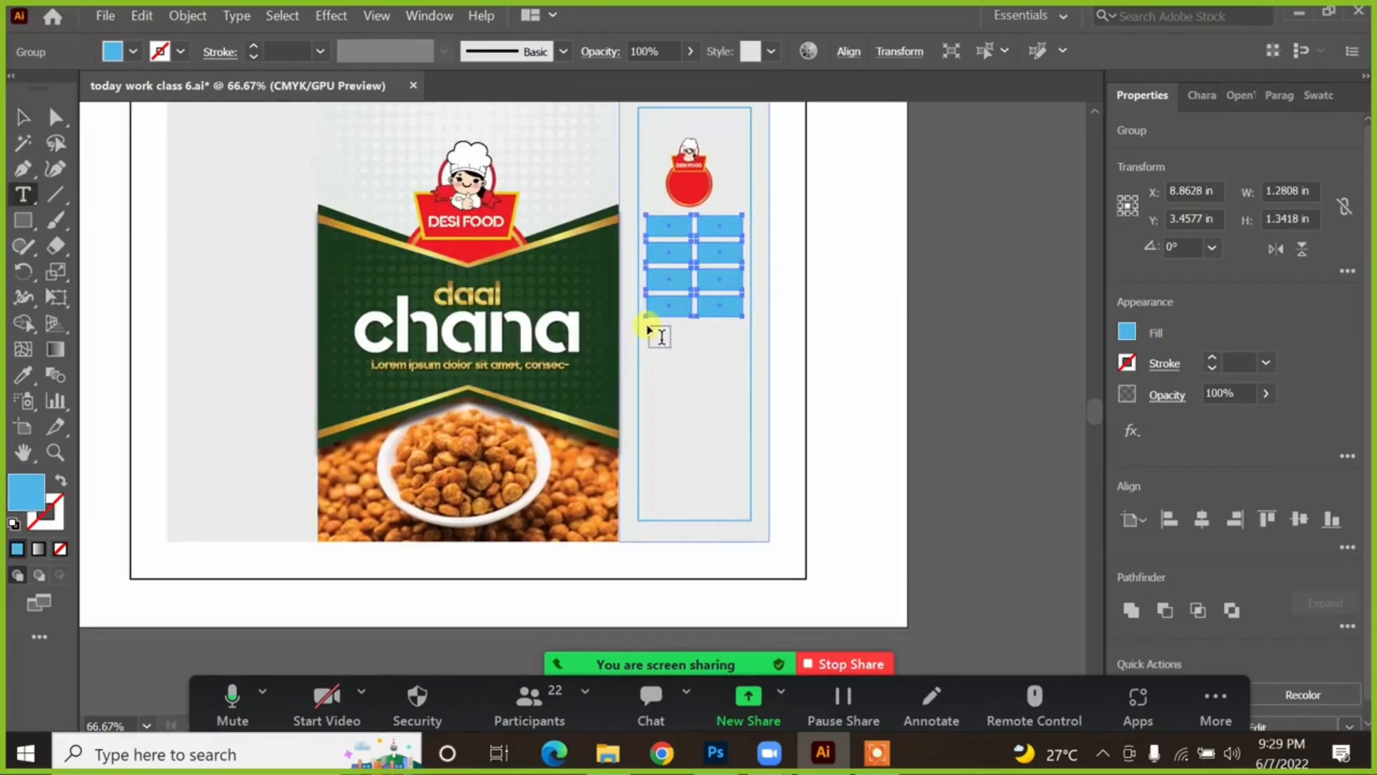
left_click_drag(648, 327, 739, 511)
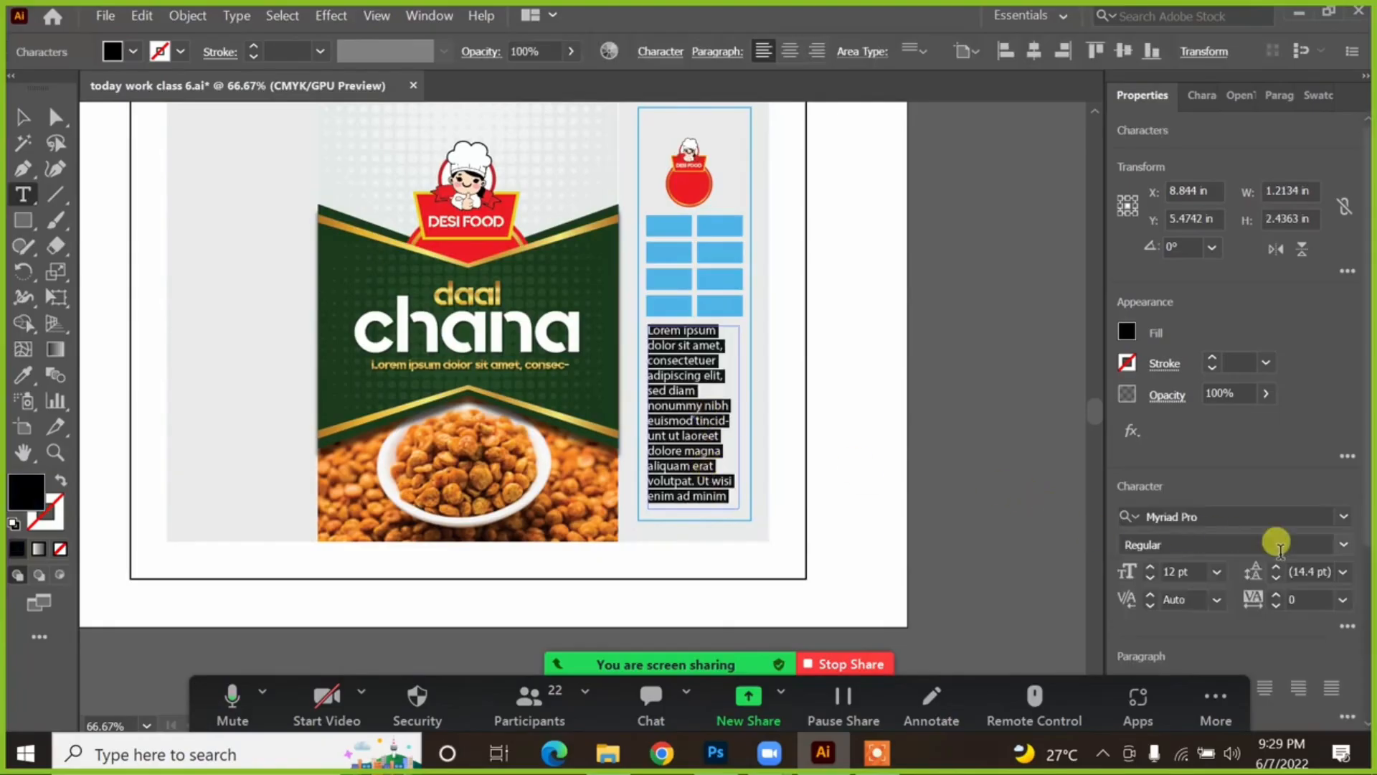
left_click(554, 663)
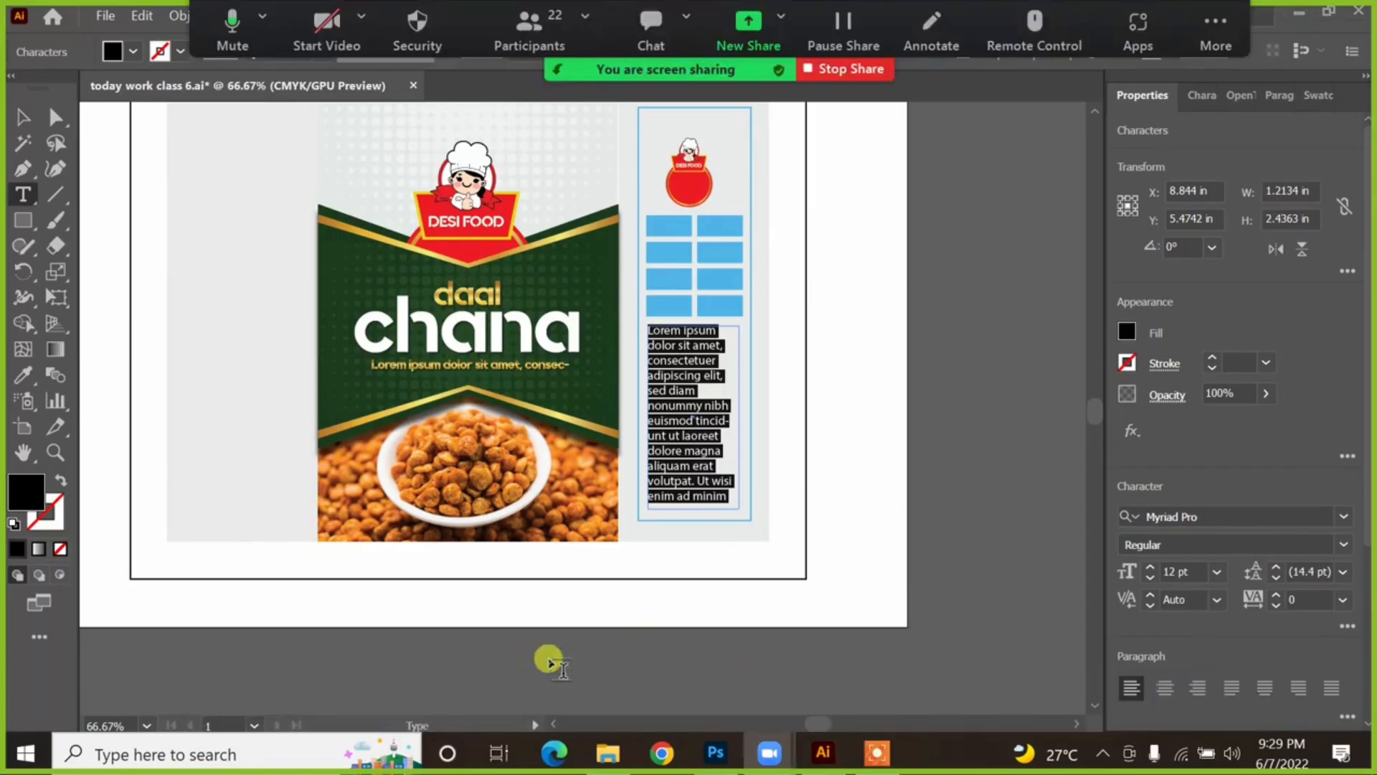
left_click(1167, 688)
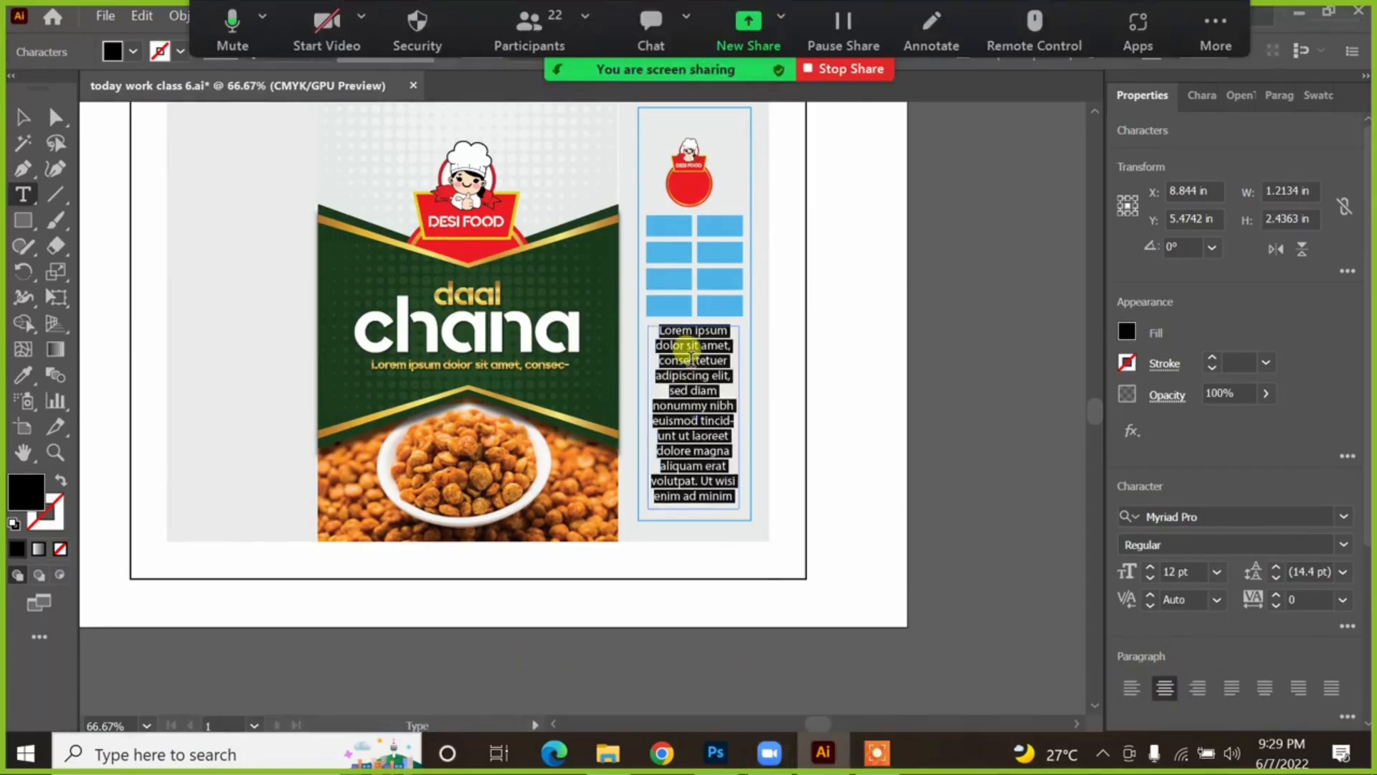
left_click(1329, 690)
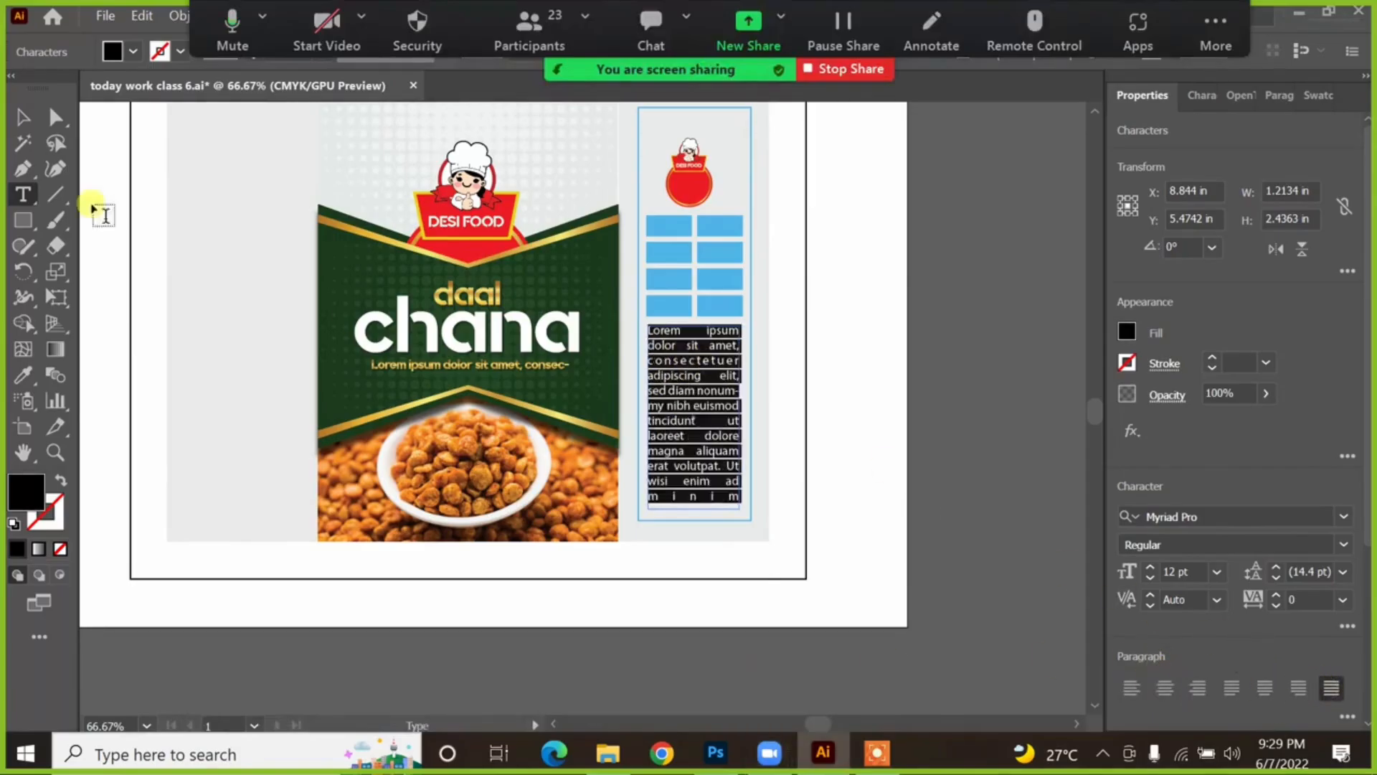
left_click(22, 120)
left_click(892, 385)
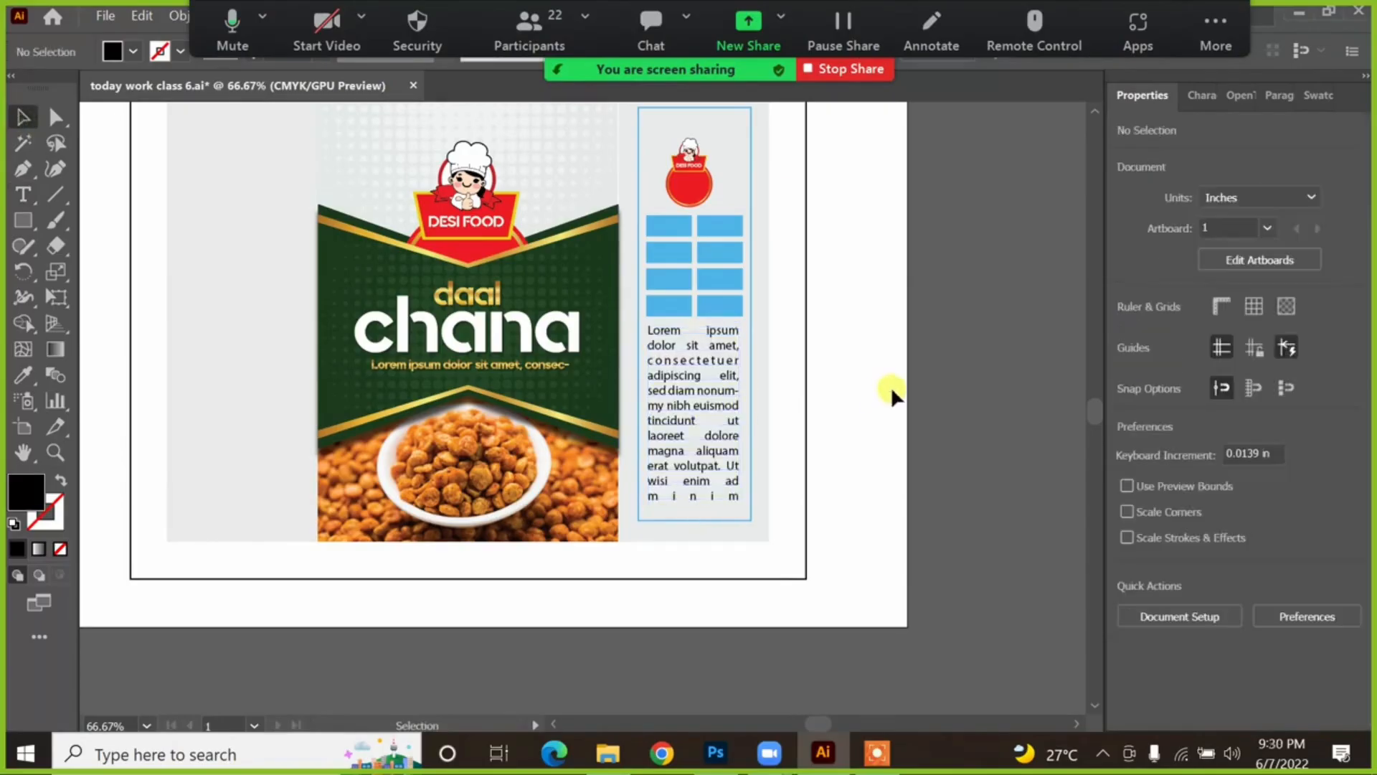
scroll(747, 390, "down", 1)
left_click_drag(876, 323, 1059, 389)
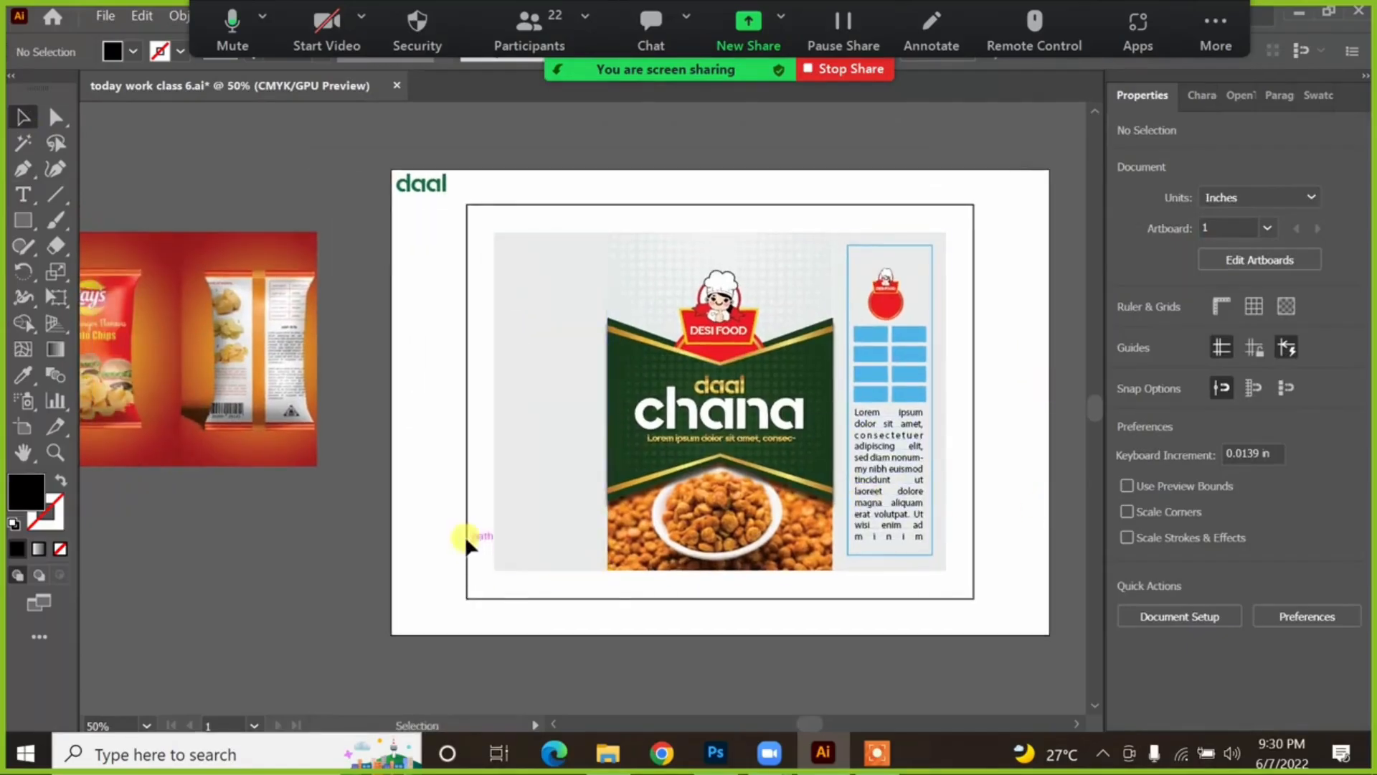
left_click(887, 430)
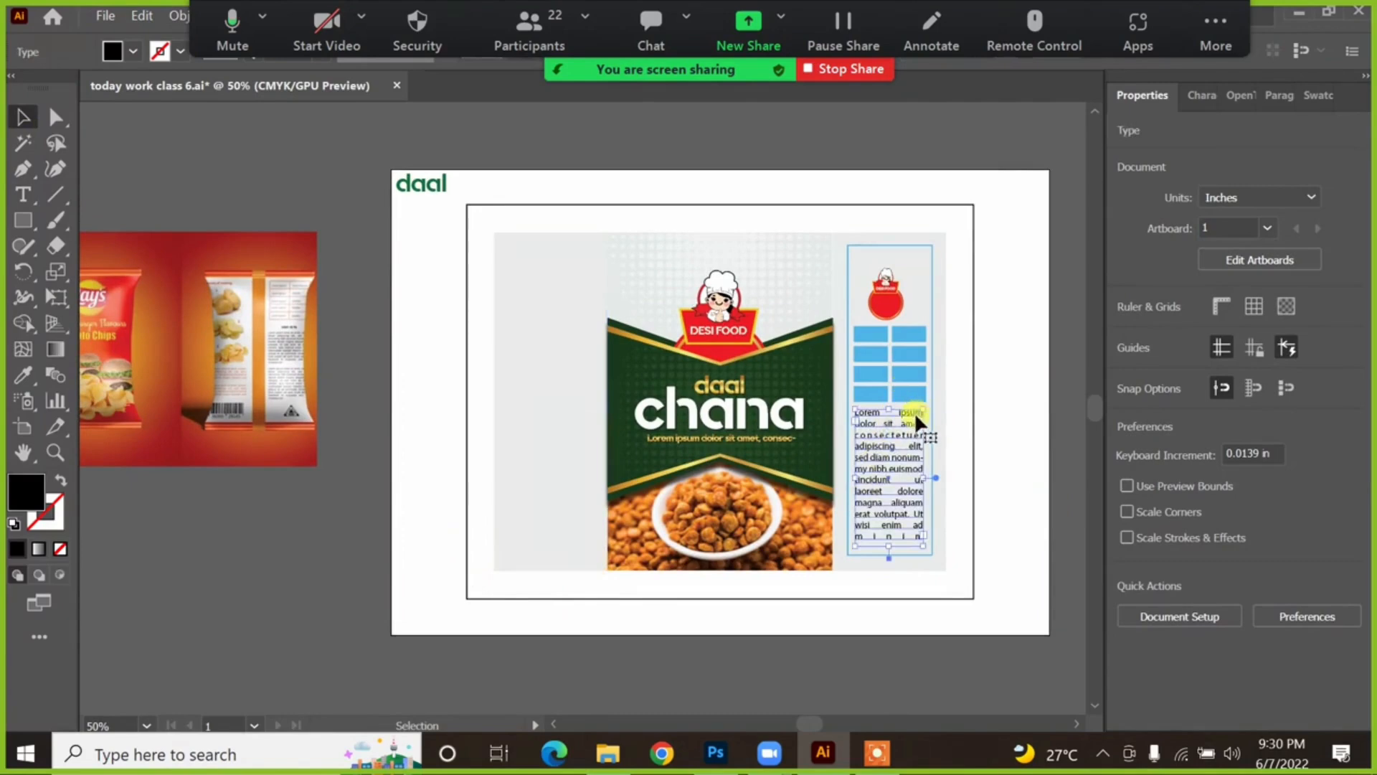
left_click_drag(915, 412, 567, 270)
key("ctrl+z")
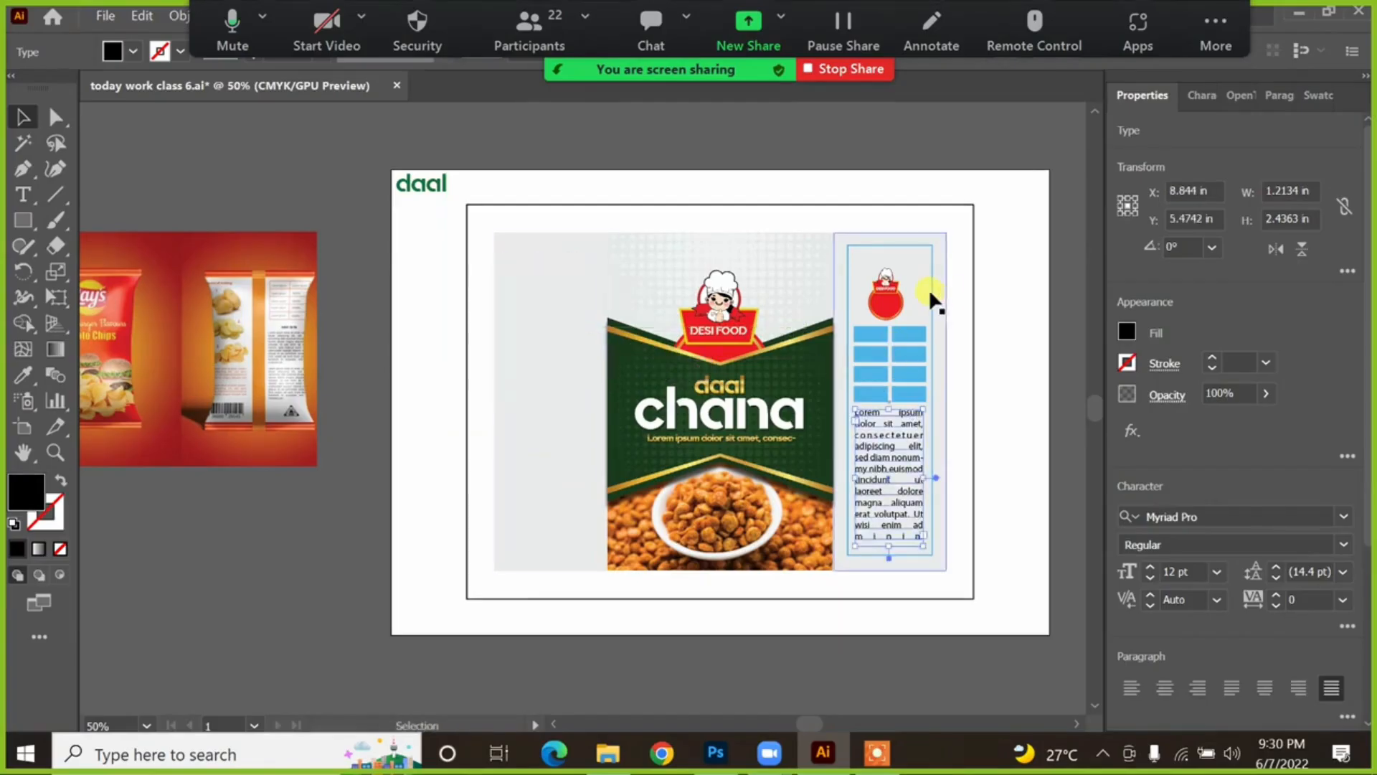
Step: Copy the blue outline and the placeholder paragraph together onto the empty side panel across the front panel
left_click(929, 288)
left_click(897, 419, "shift")
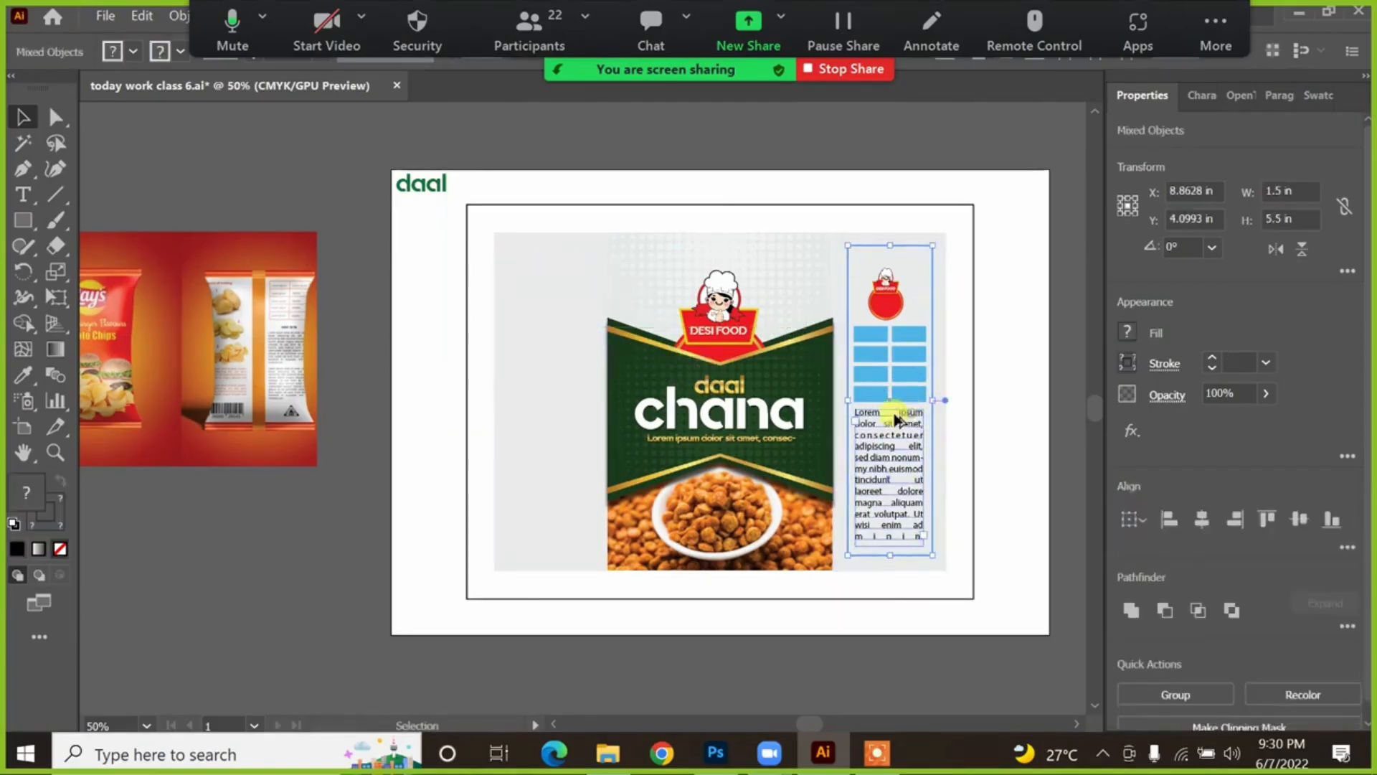
left_click_drag(897, 419, 572, 427)
left_click(412, 348)
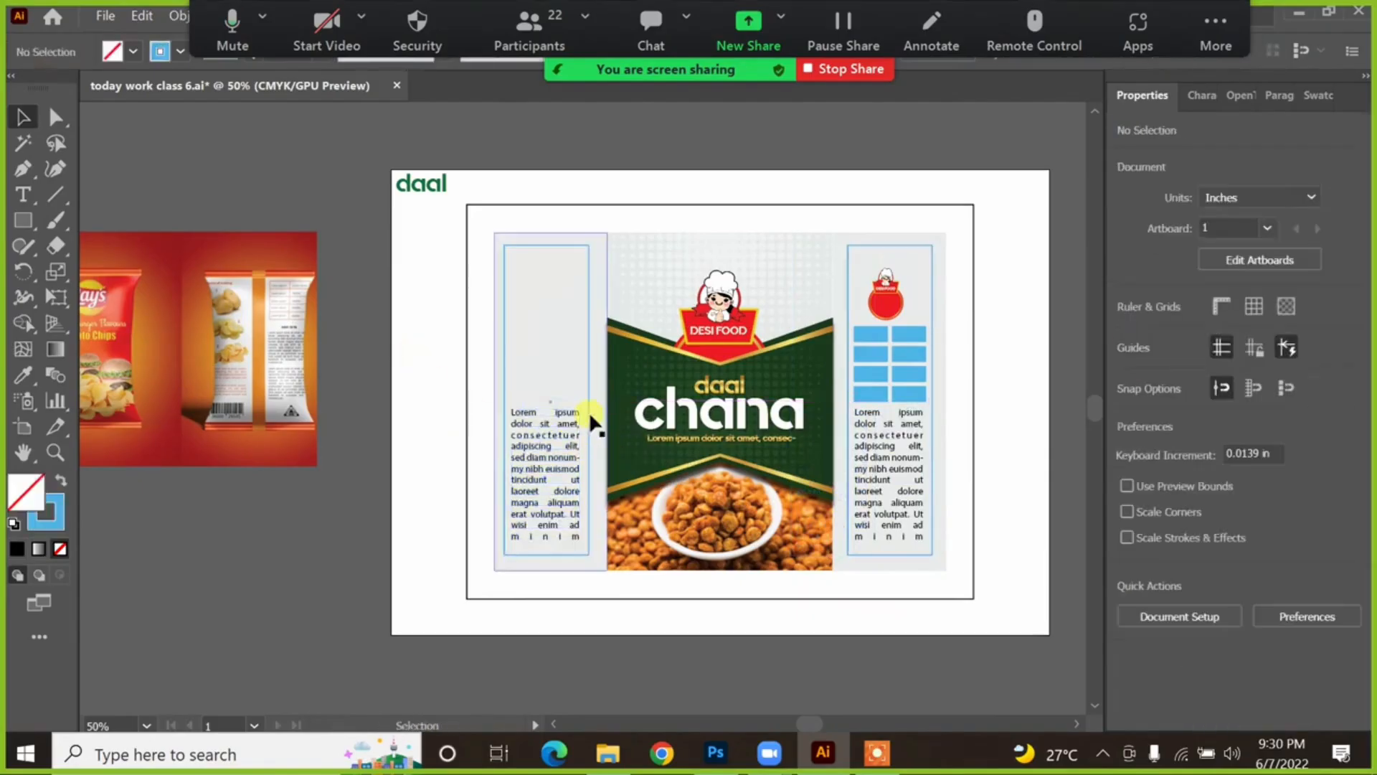
left_click(565, 408)
left_click(541, 402)
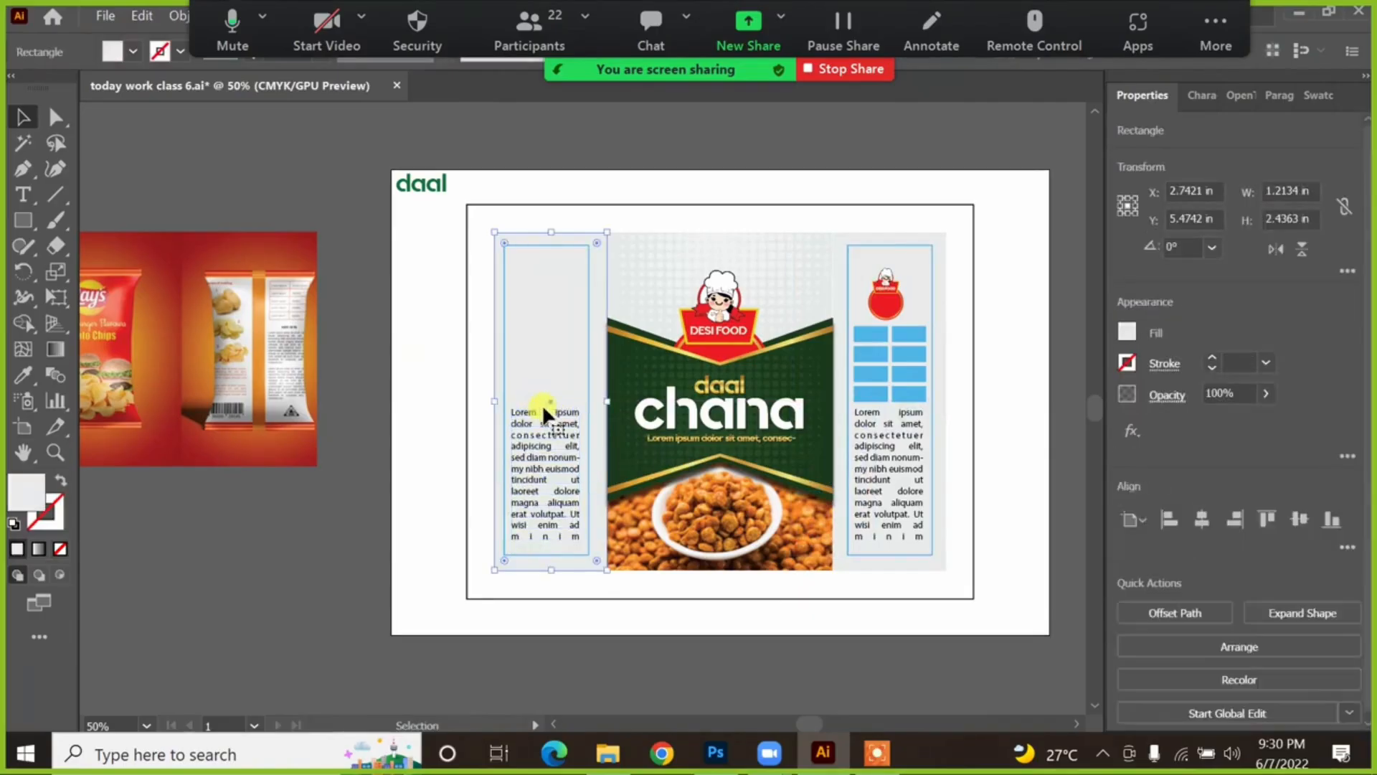
left_click(561, 418)
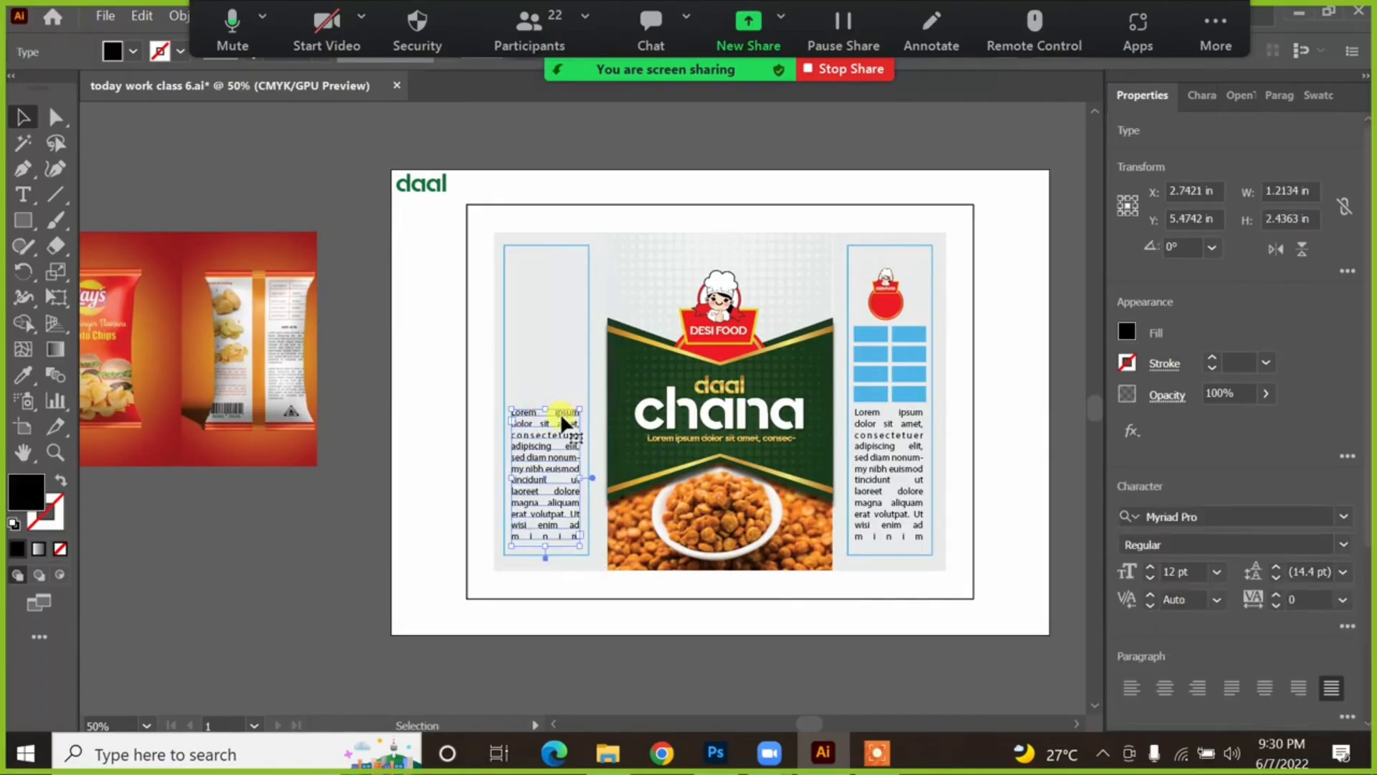
left_click(347, 385)
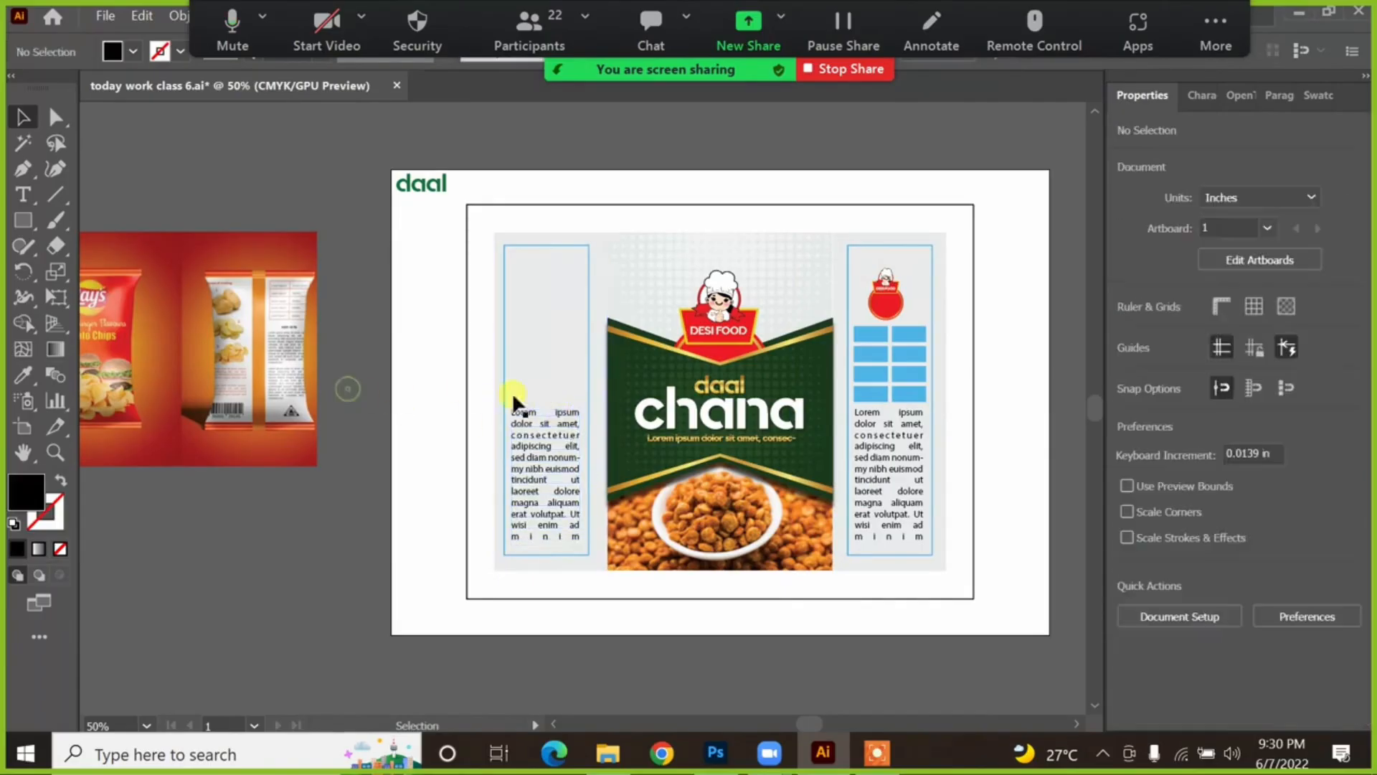
left_click(544, 441)
left_click(400, 375)
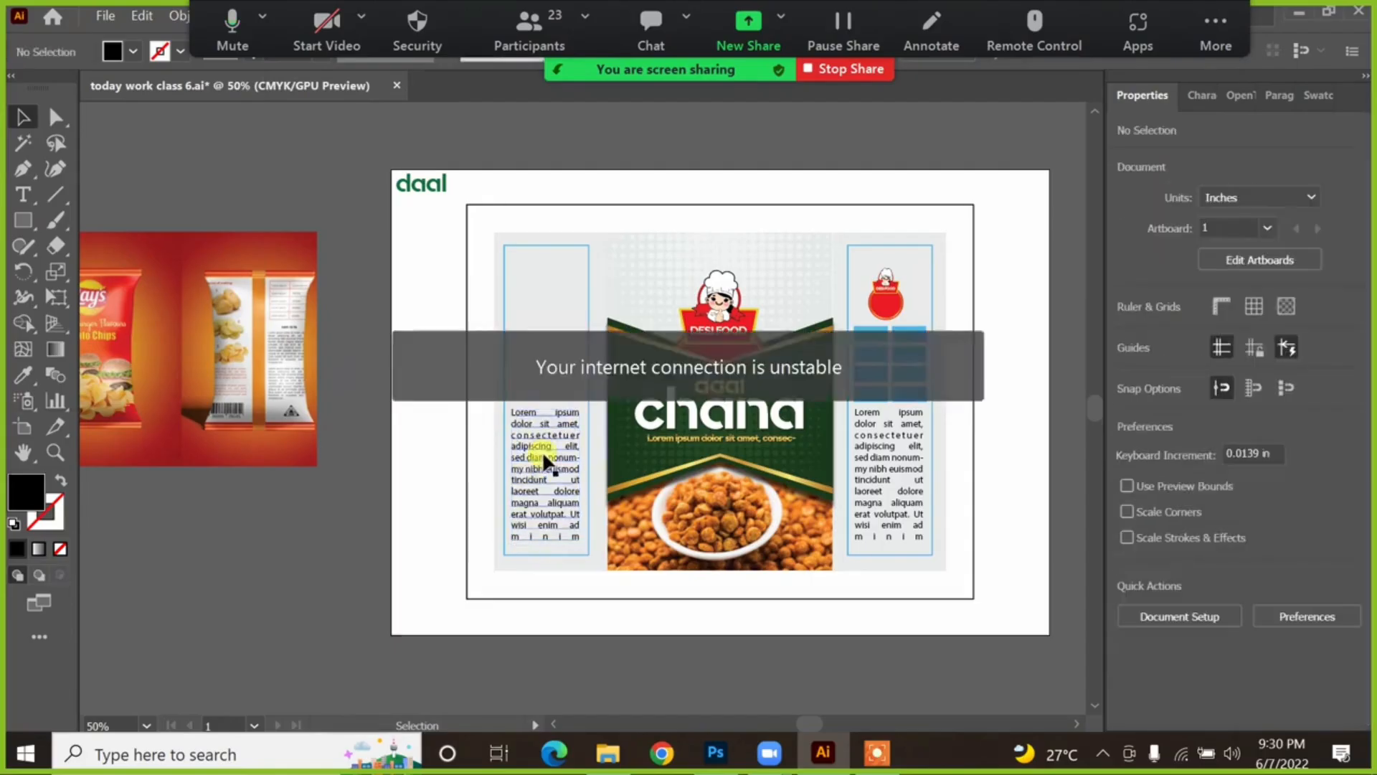
left_click(544, 449)
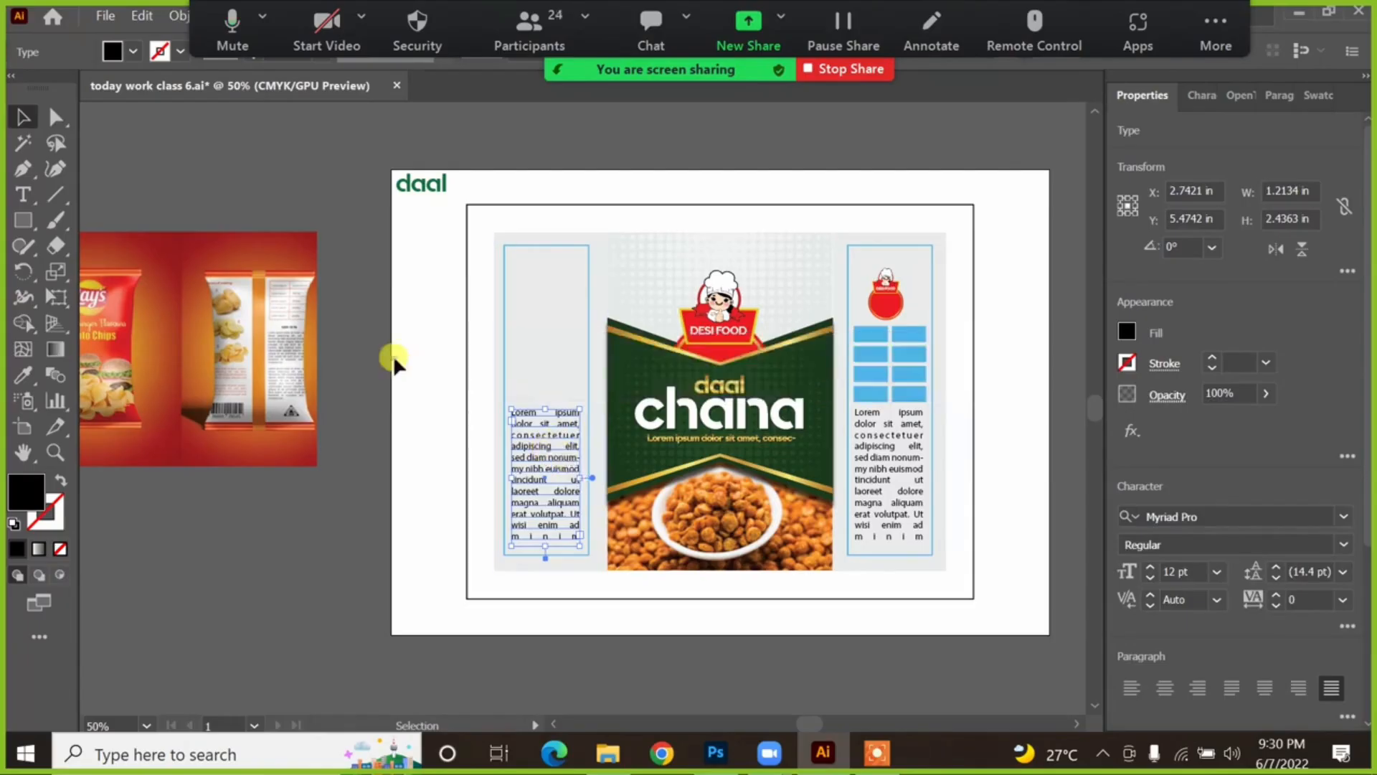
left_click(393, 359)
left_click(563, 416)
left_click(432, 369)
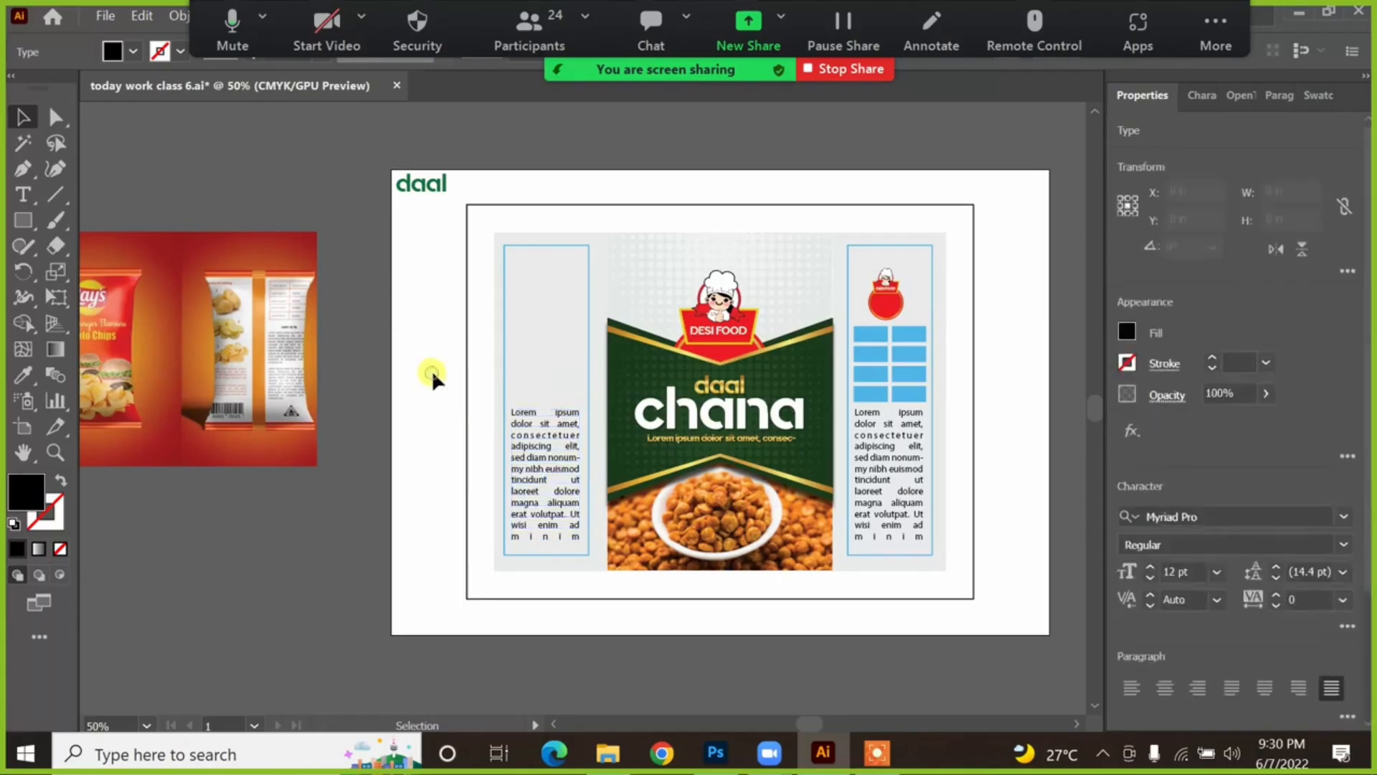
Step: Ungroup the front panel artwork and place a copy of its product title, about 1.24 in wide, above the other side panel's paragraph
left_click(699, 413)
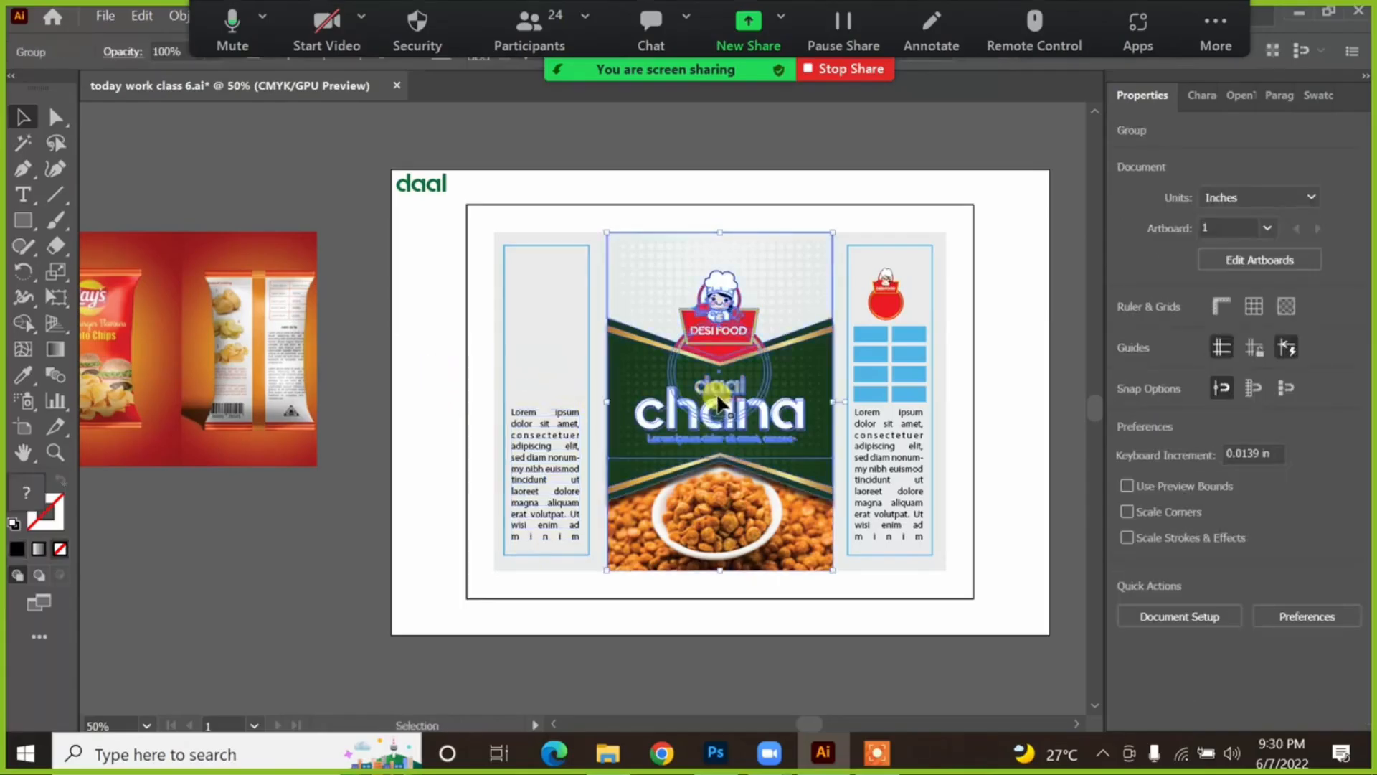
left_click(1210, 615)
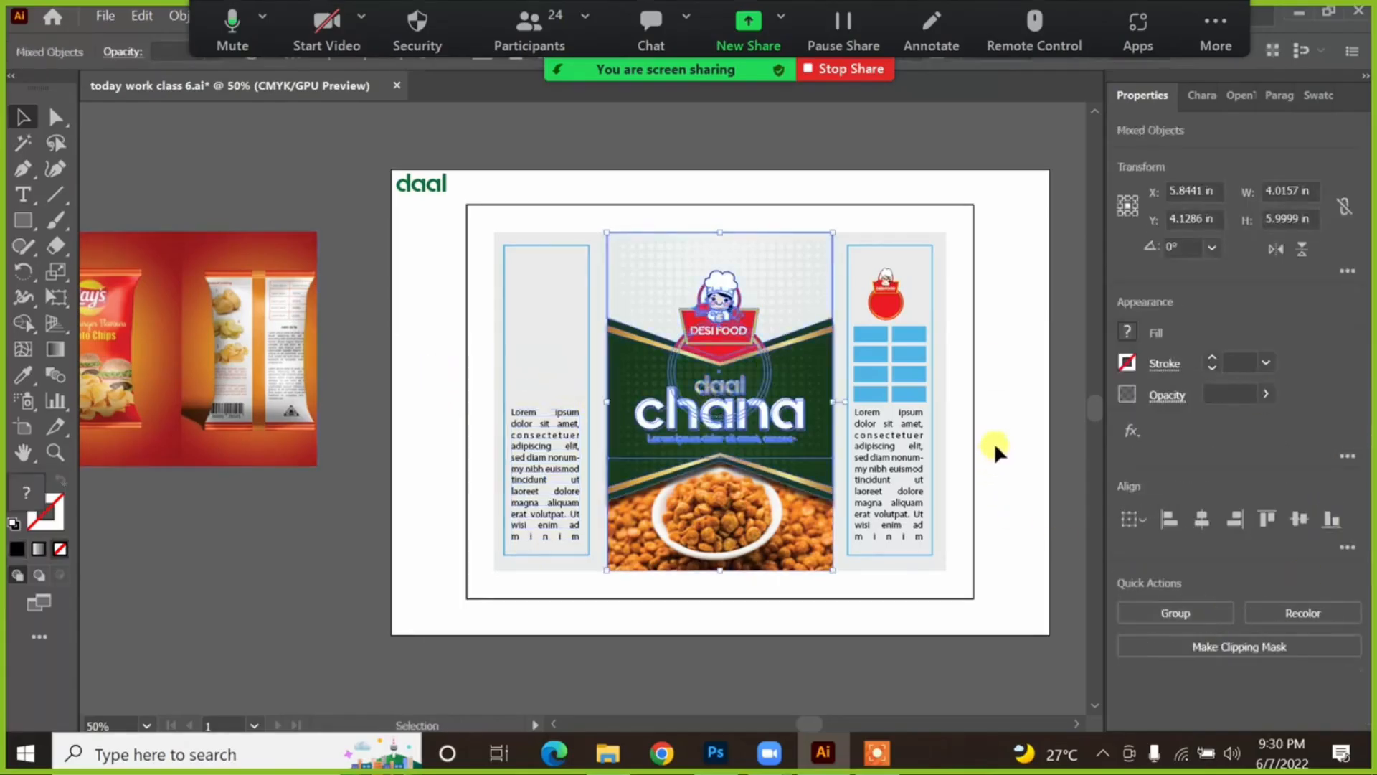
left_click(993, 442)
left_click(745, 406)
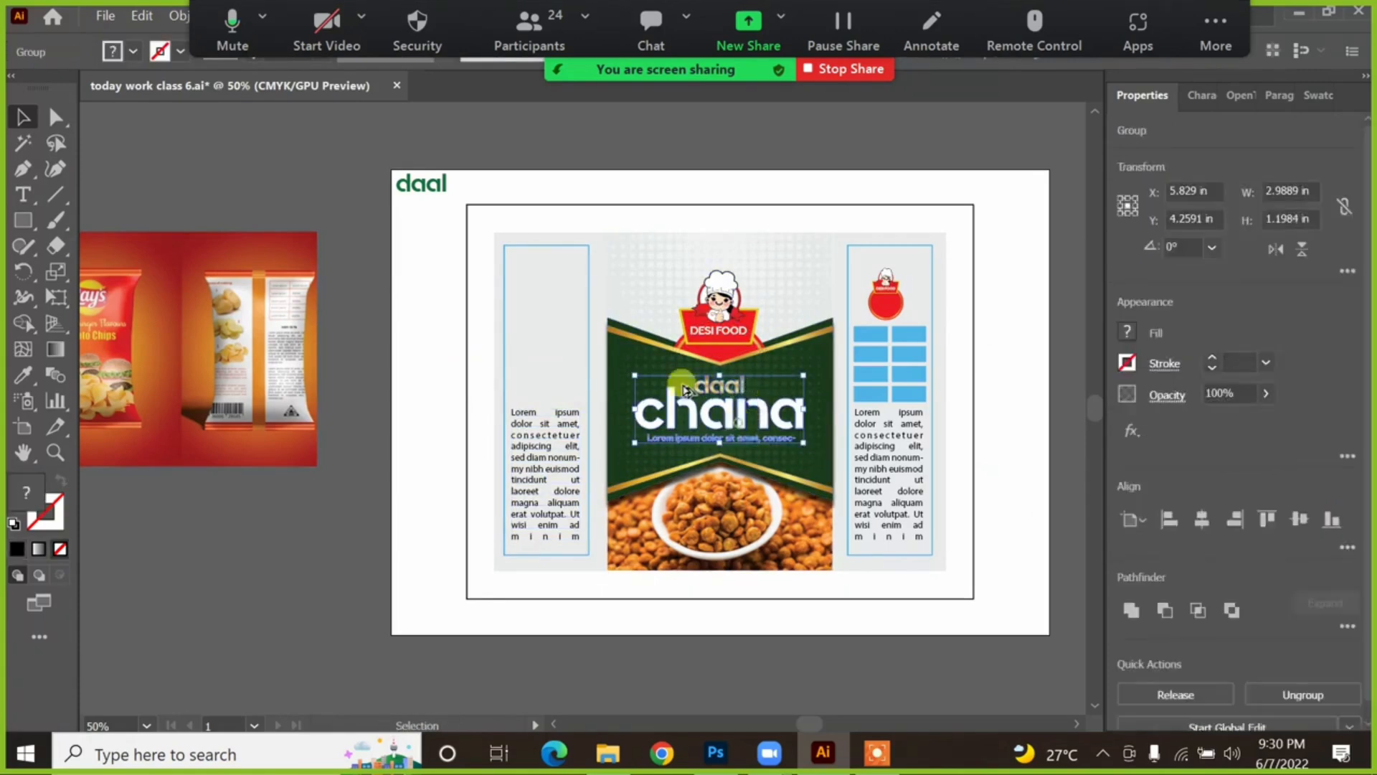
left_click_drag(686, 390, 926, 553)
left_click(445, 286)
Step: Recolour the copied product title and its tagline with the front panel's dark green
key("ctrl+space")
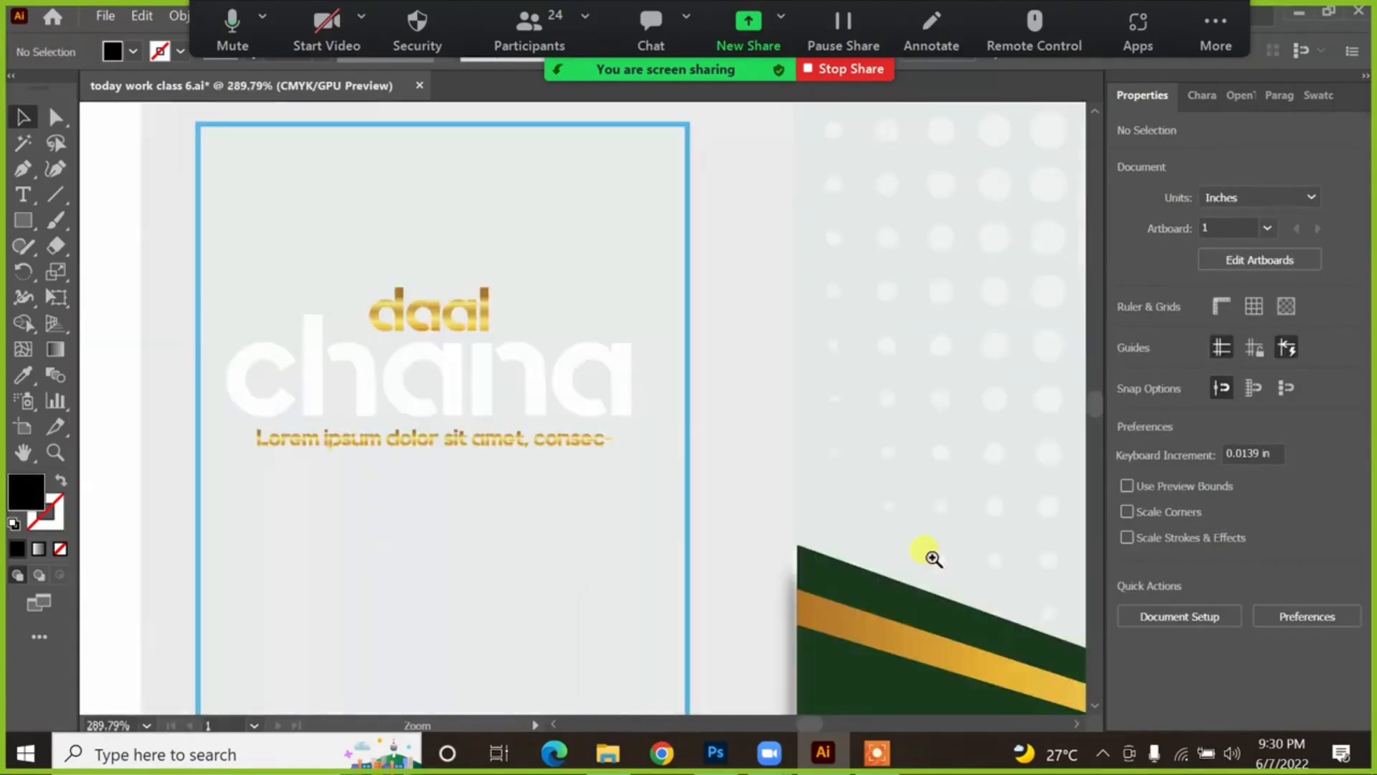
left_click(545, 397)
left_click(23, 375)
left_click(876, 656)
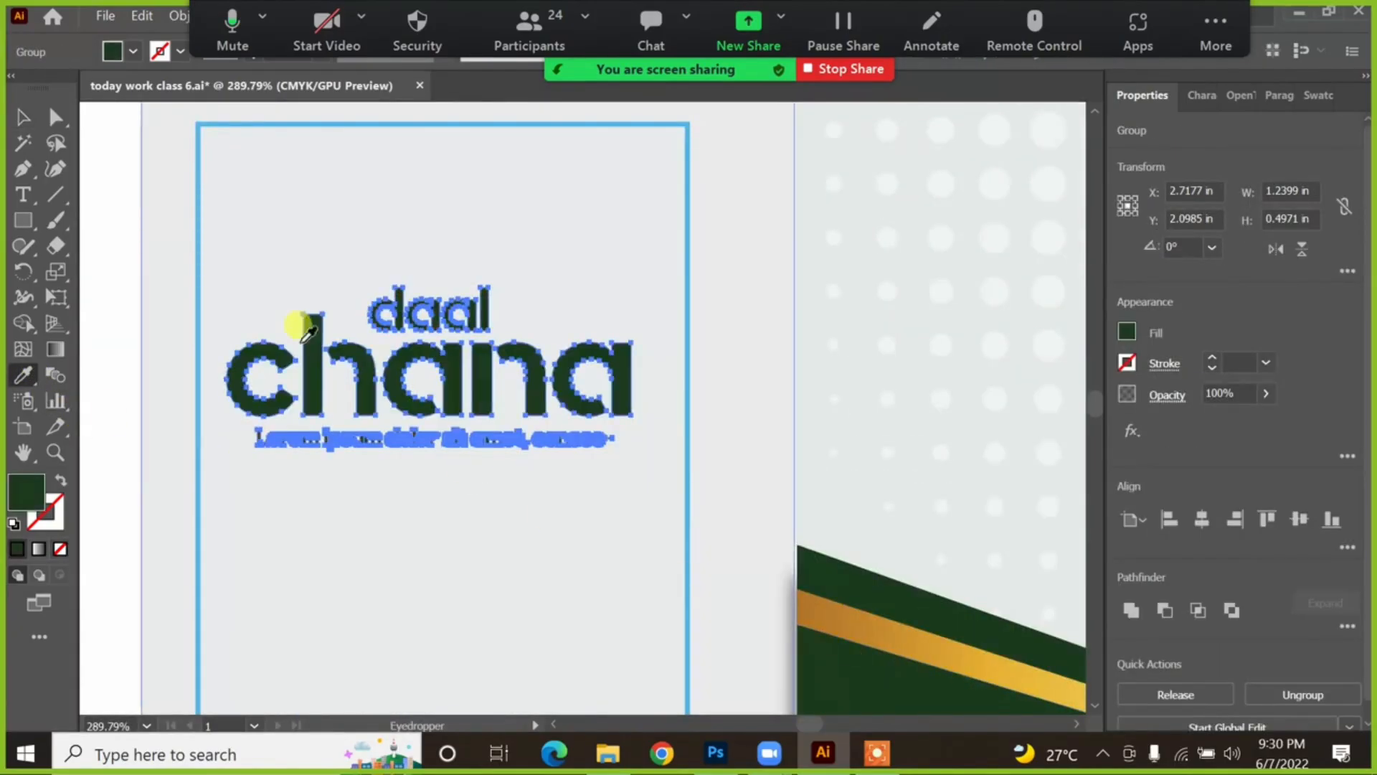
left_click(25, 117)
left_click(387, 231)
Step: Examine the whole pouch layout alongside the reference chips packet
key("ctrl+minus")
key("ctrl+minus")
key("ctrl+minus")
key("ctrl+minus")
key("ctrl+minus")
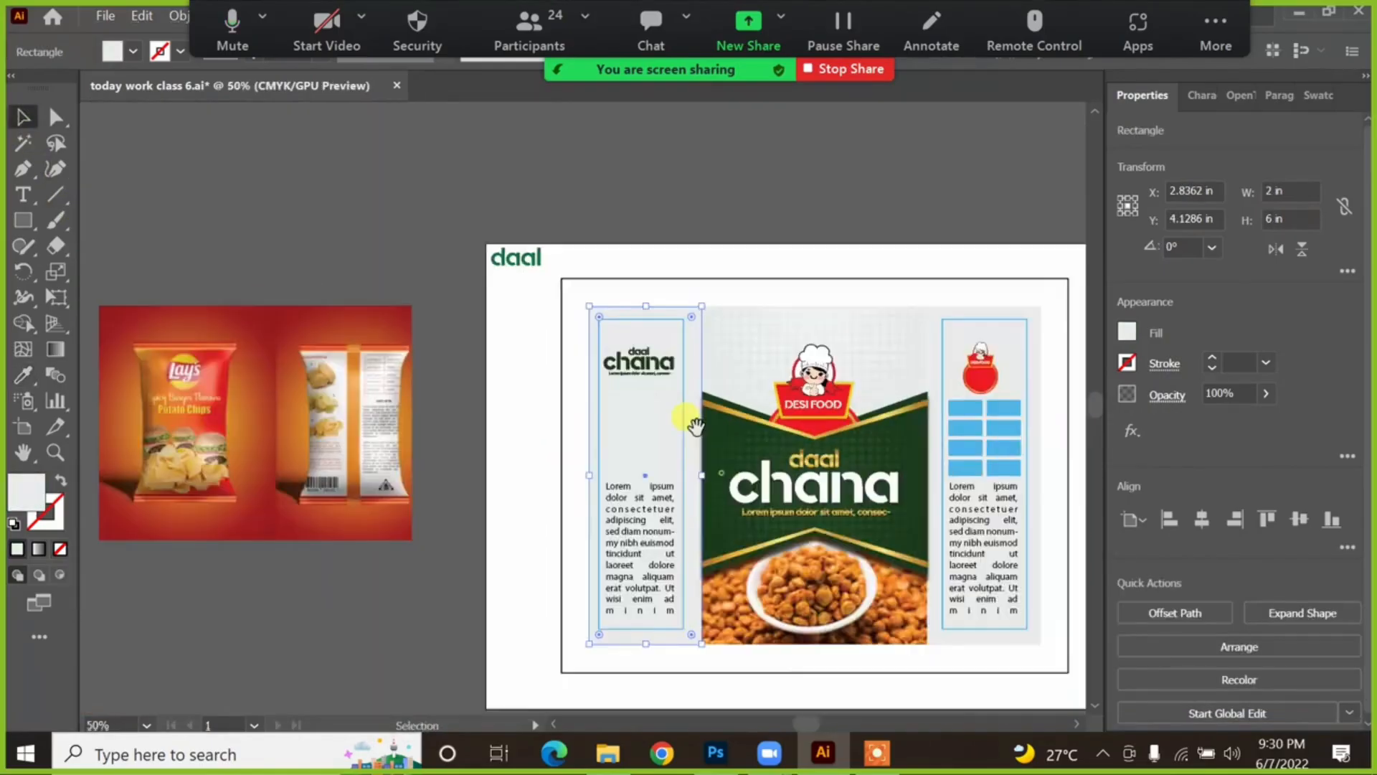
left_click_drag(656, 400, 565, 317)
left_click(348, 309)
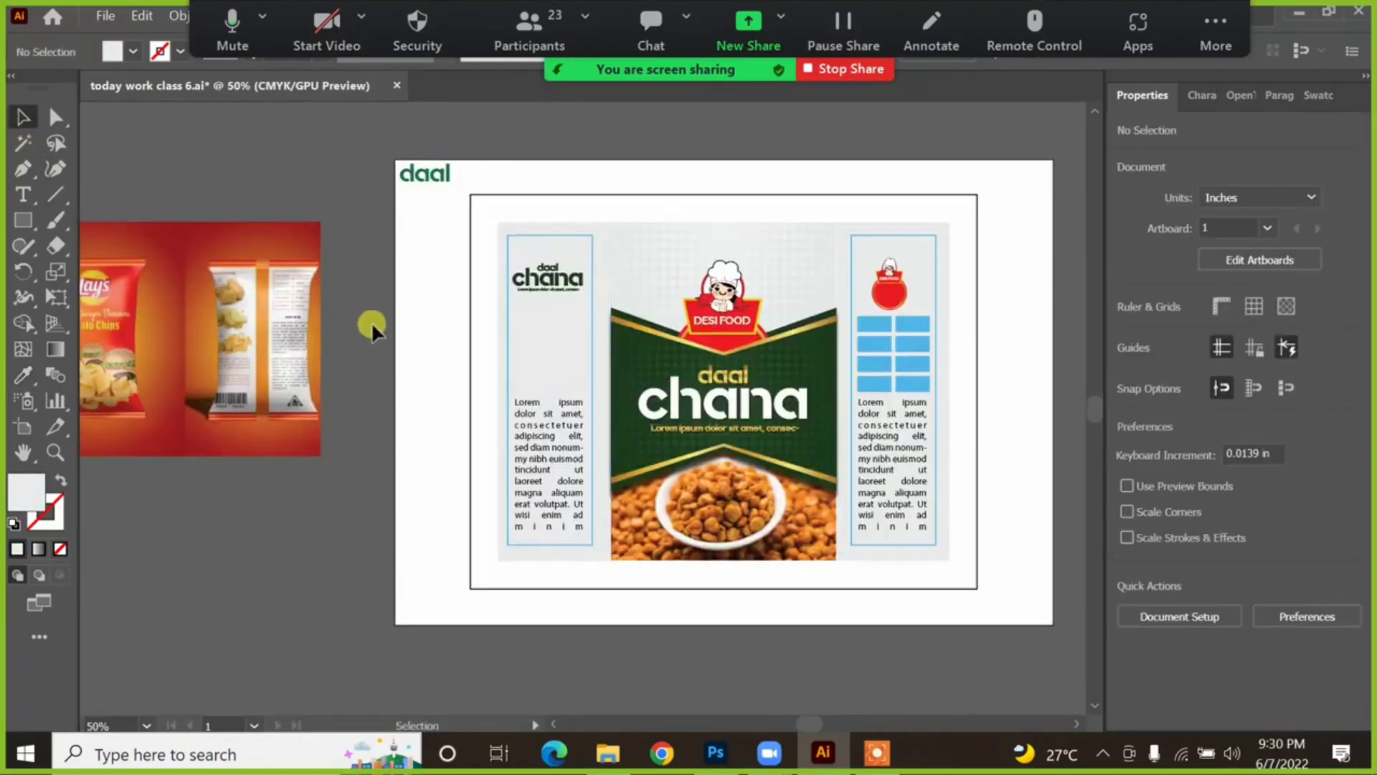
scroll(409, 322, "left", 3)
scroll(409, 323, "up", 1)
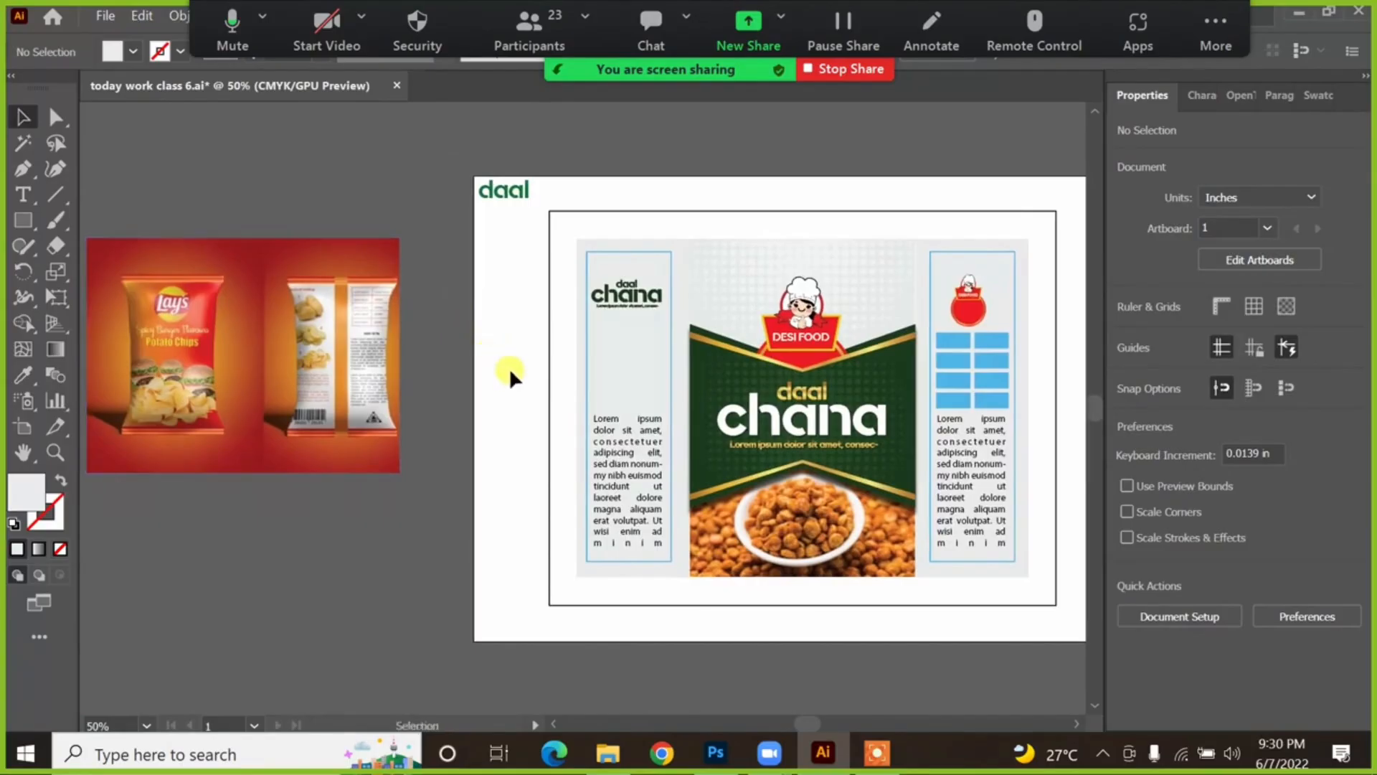
Step: Place a copy of the bowl photo about 2.03 in wide below the side panel's title and move that panel's paragraph up beneath it
left_click_drag(716, 451, 671, 314)
left_click(482, 349)
left_click_drag(626, 396, 690, 382)
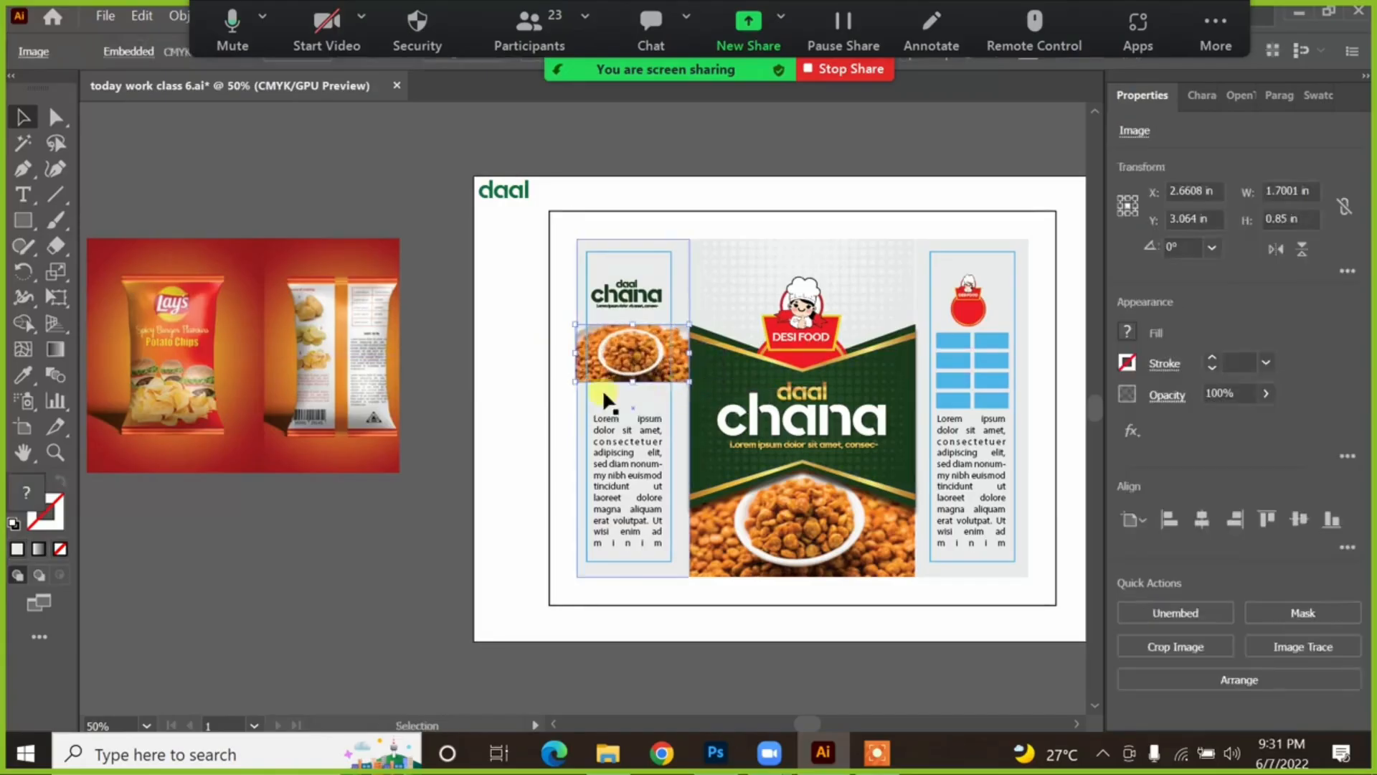
left_click(518, 346)
left_click_drag(617, 432, 609, 399)
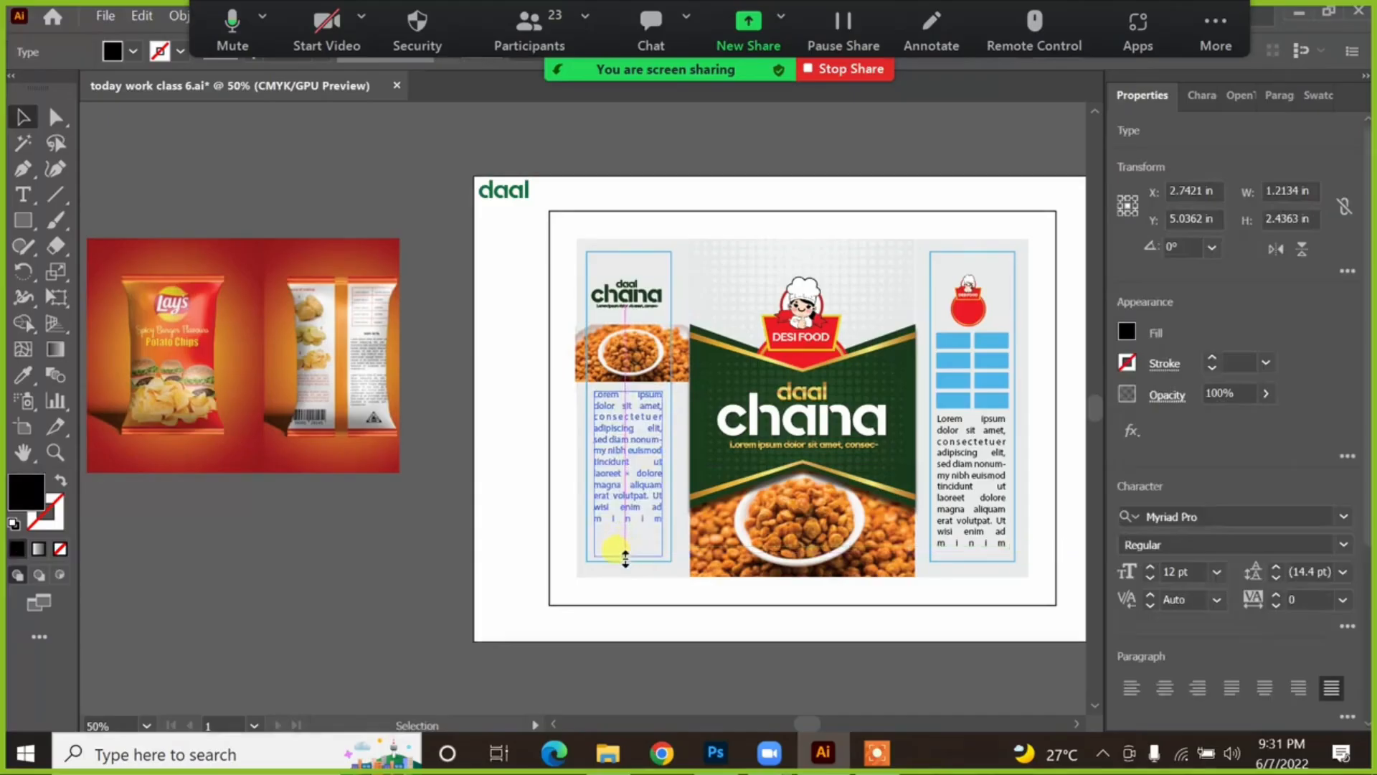
left_click(418, 524)
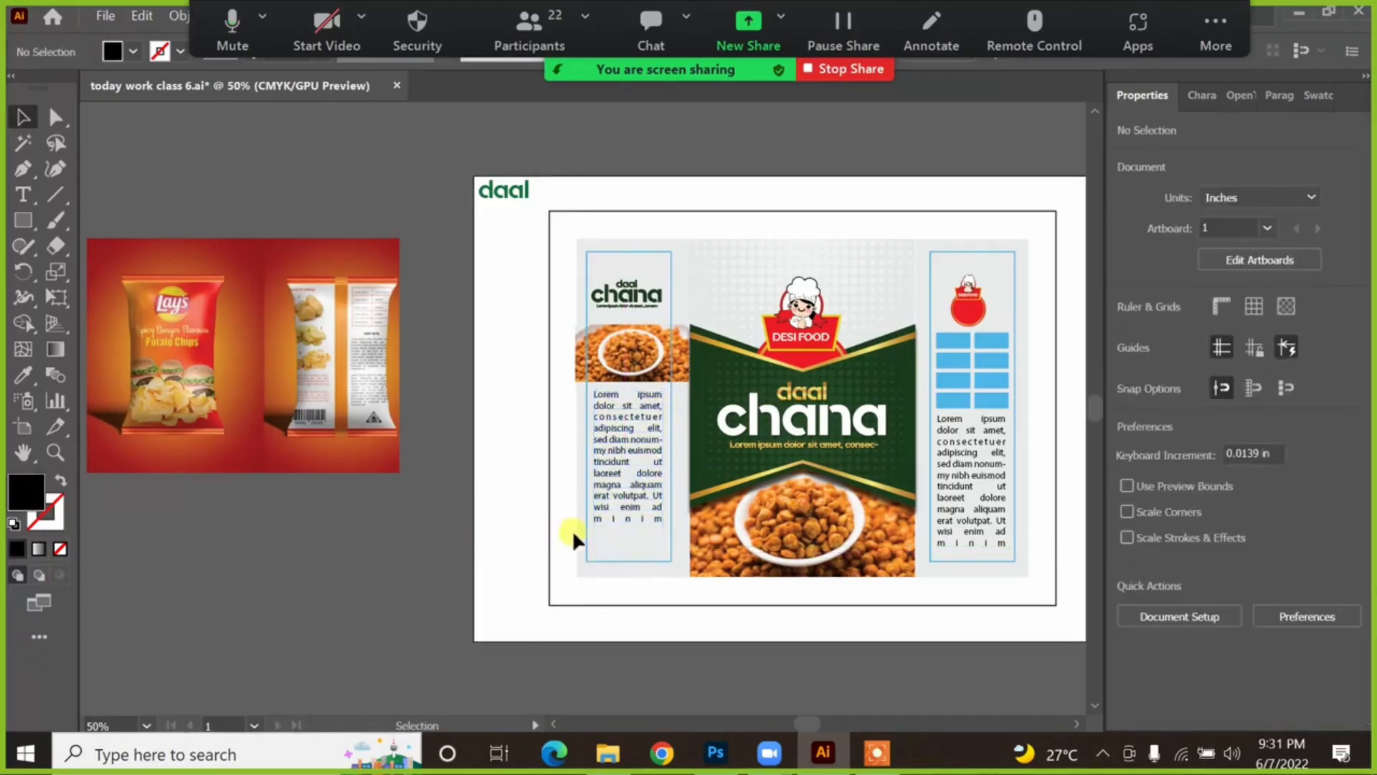
Step: Delete the blue margin outline from the side panel that holds the bowl photo
left_click(394, 470)
left_click_drag(754, 384, 741, 368)
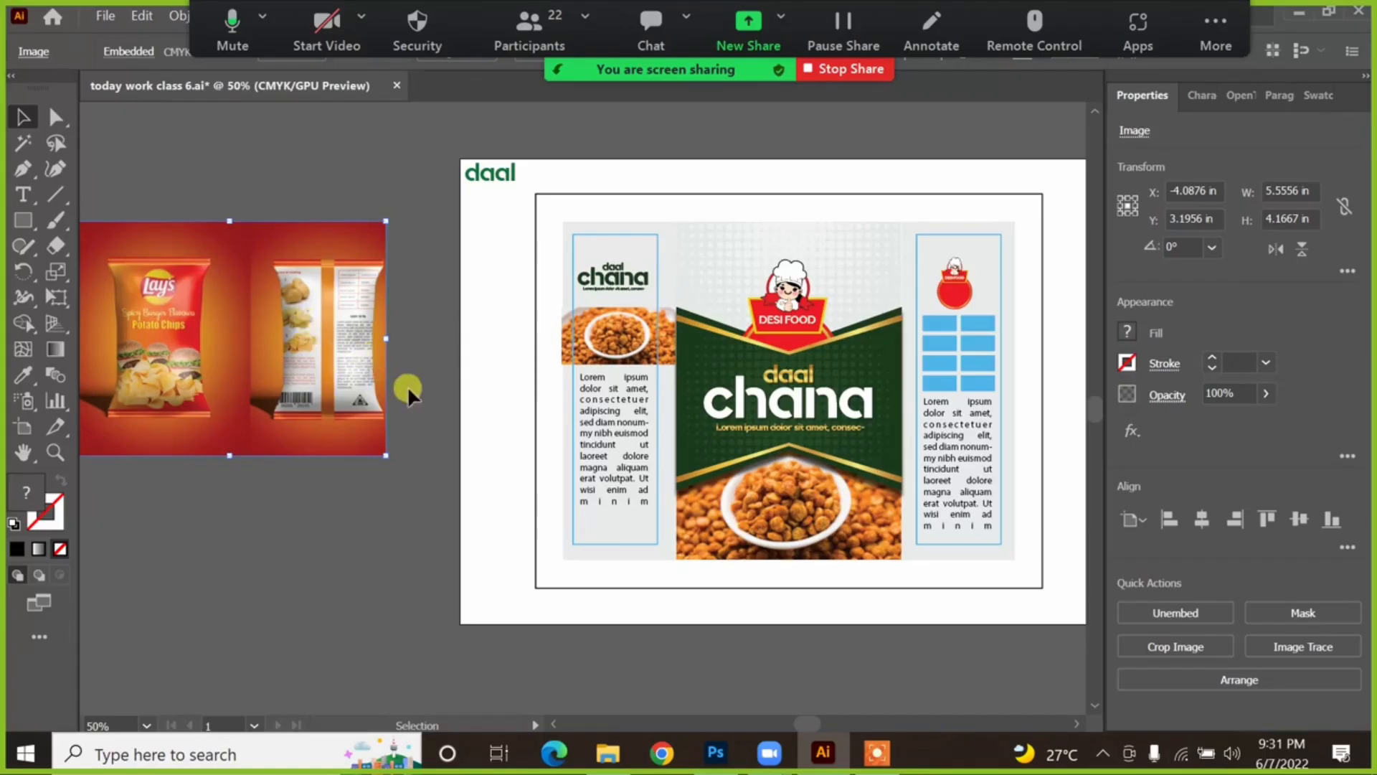
left_click(433, 363)
key("z")
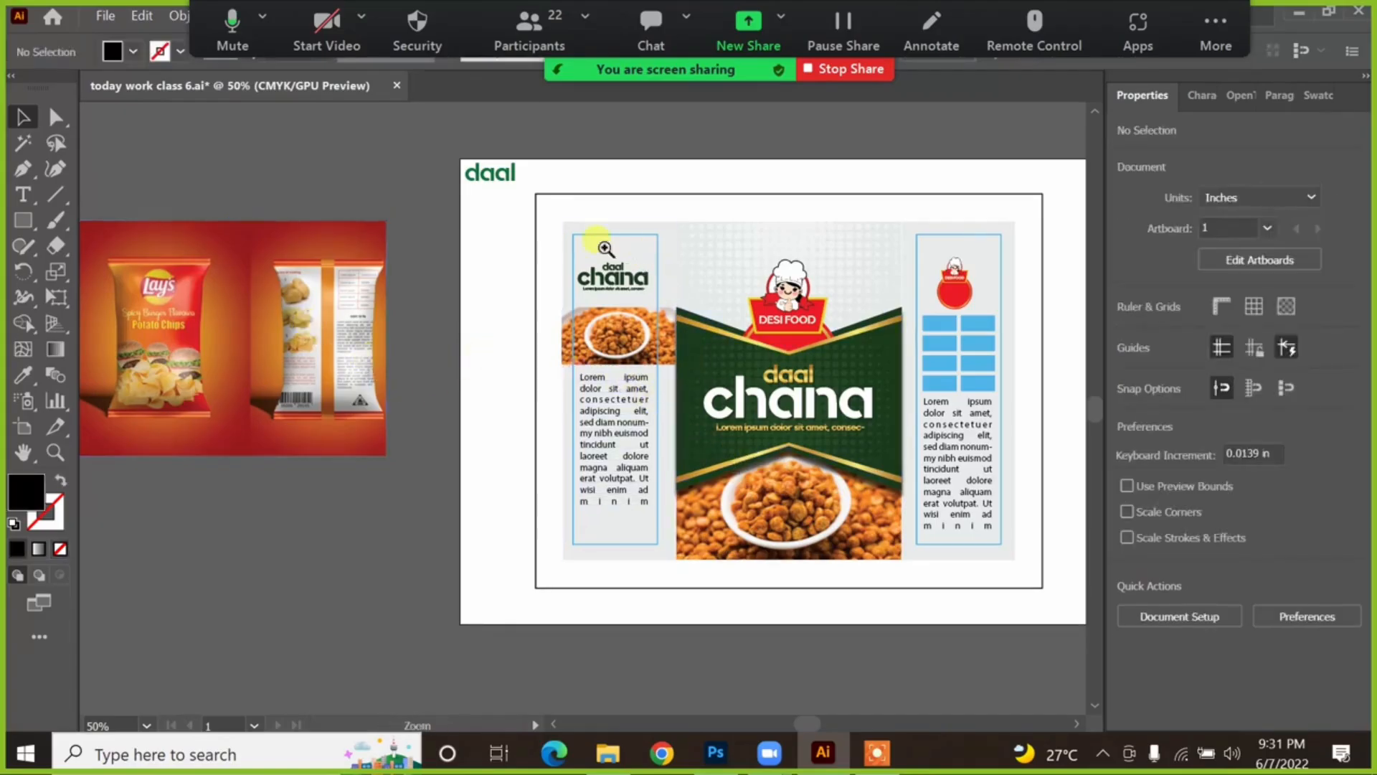
left_click_drag(642, 323, 872, 445)
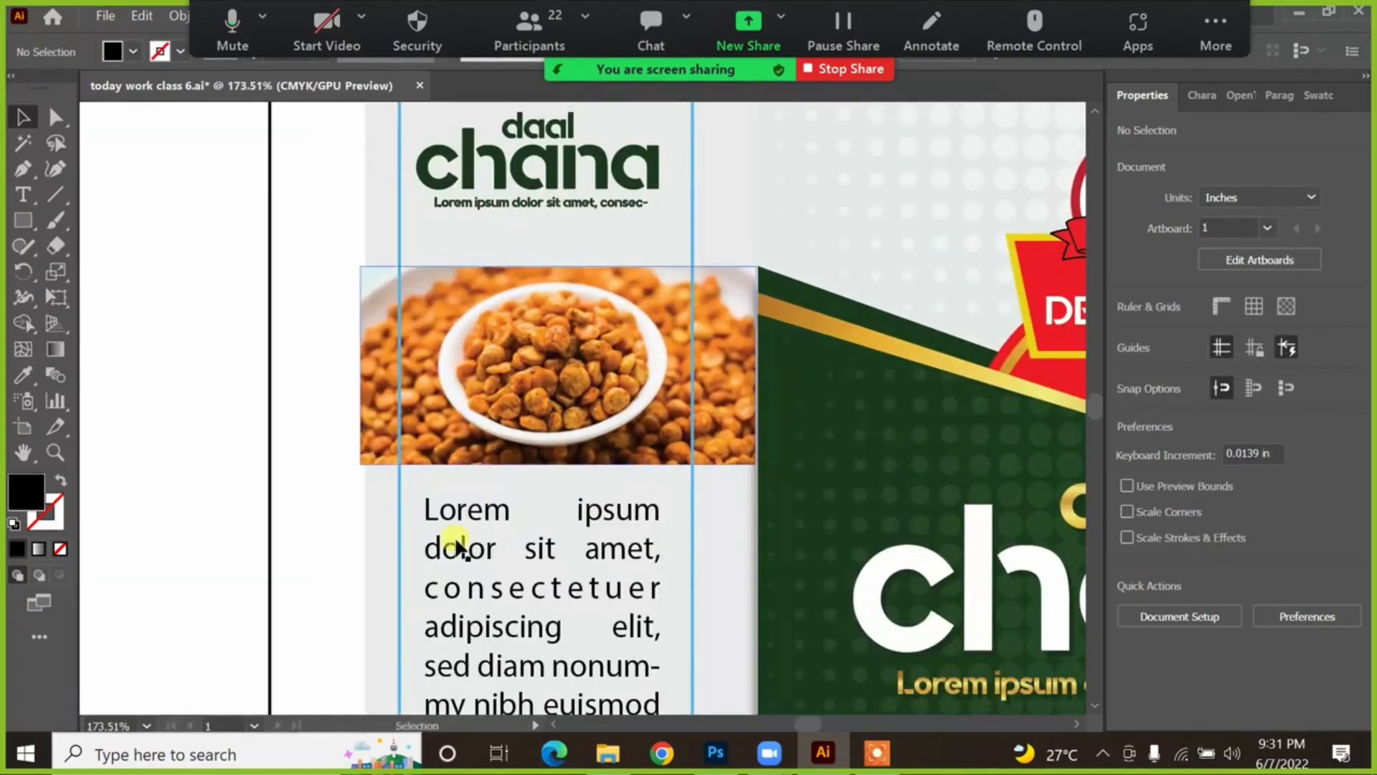
scroll(695, 258, "up", 2)
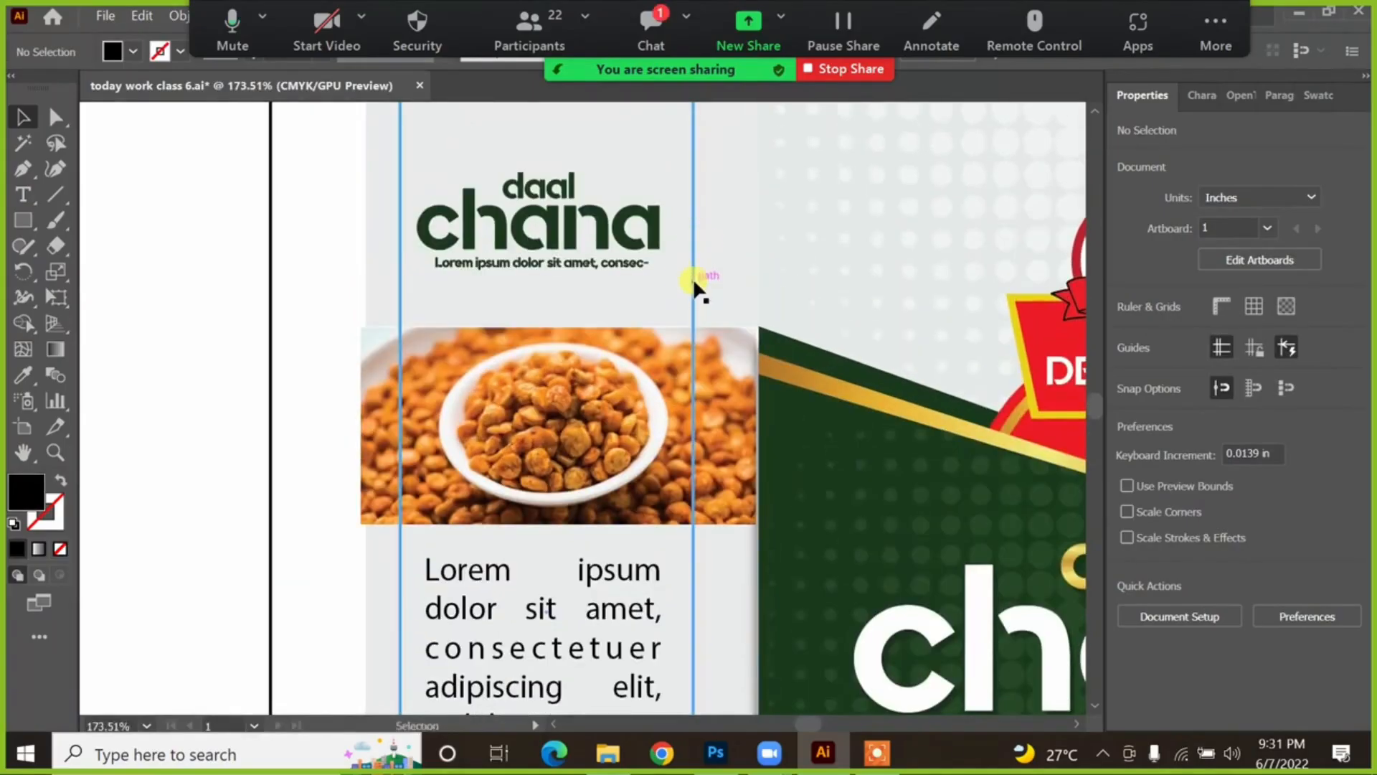
left_click(695, 270)
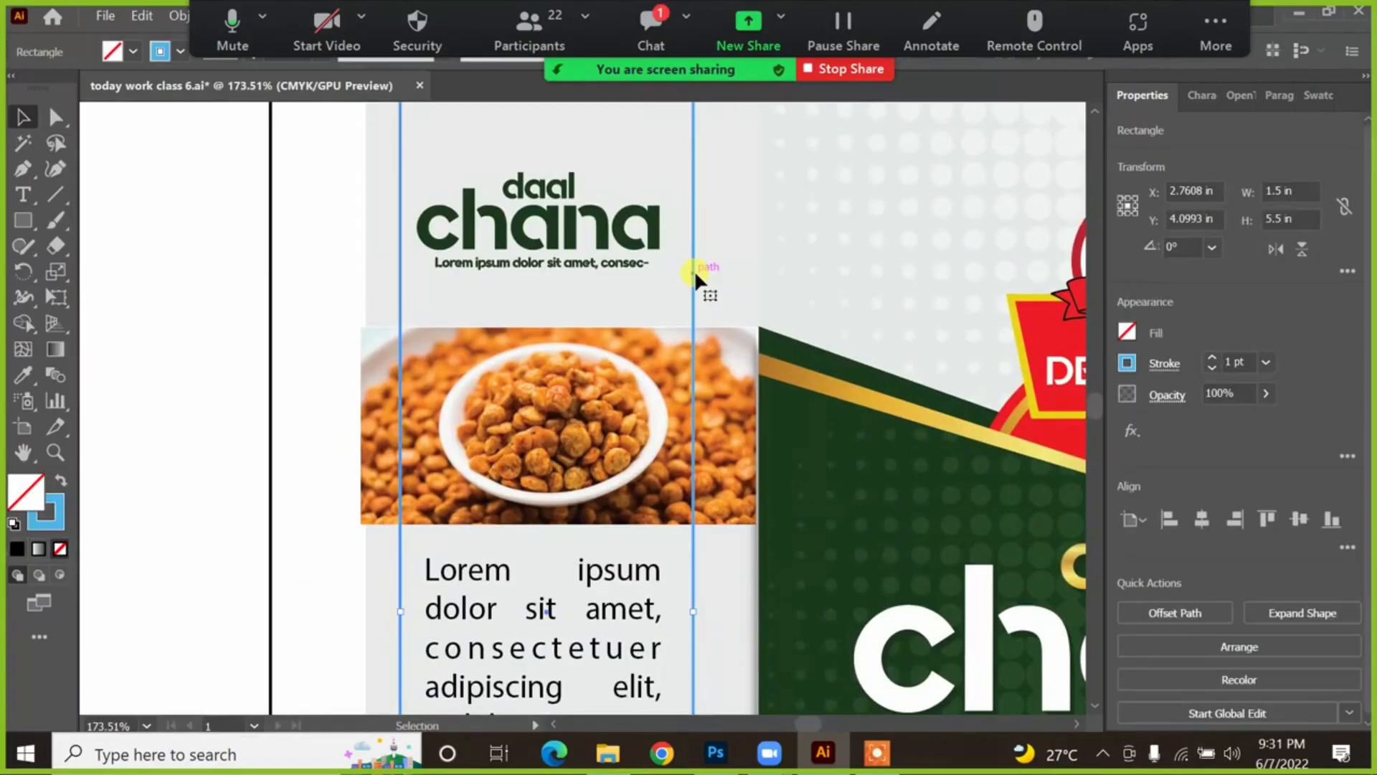
left_click_drag(694, 270, 622, 251)
left_click(615, 307)
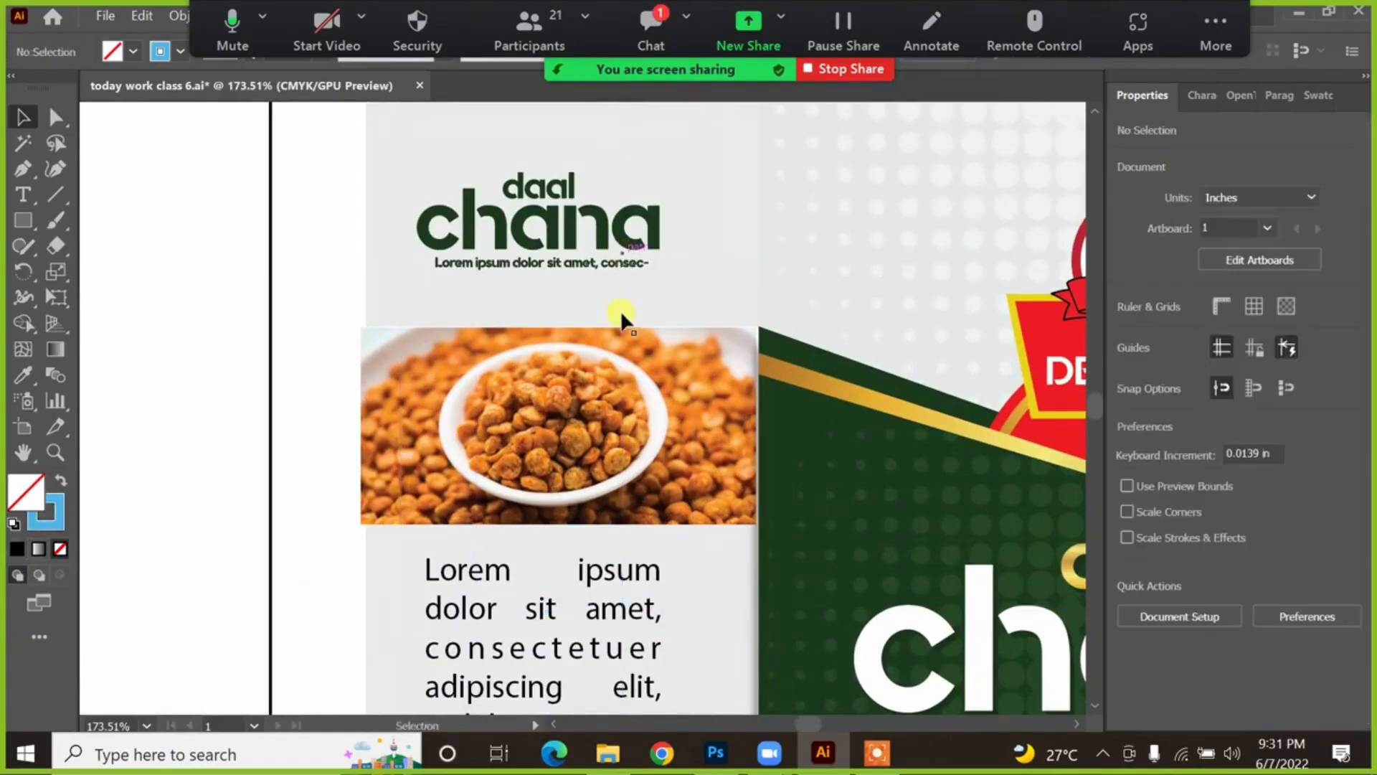
Step: Delete the blue margin outline from the side panel with the logo and placeholder blocks
scroll(572, 363, "down", 4)
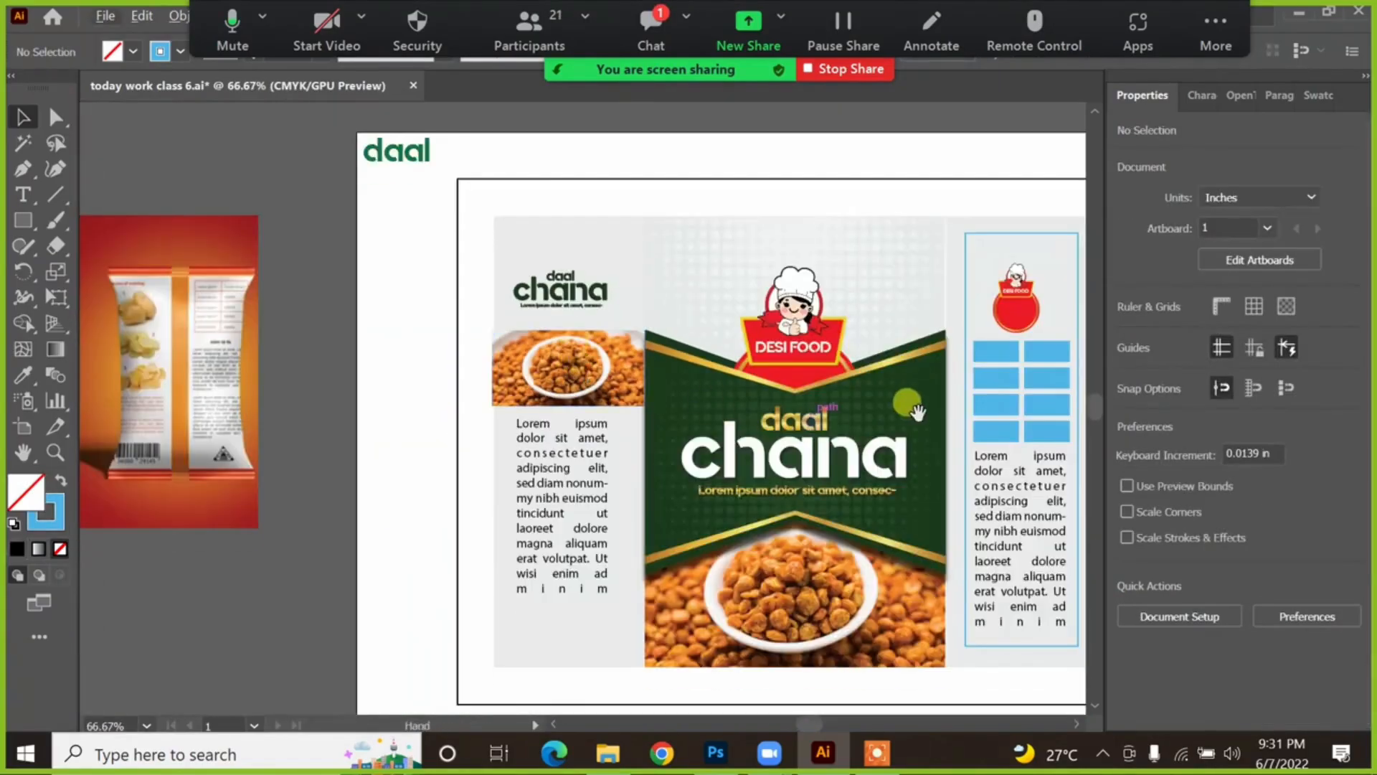
scroll(574, 373, "right", 5)
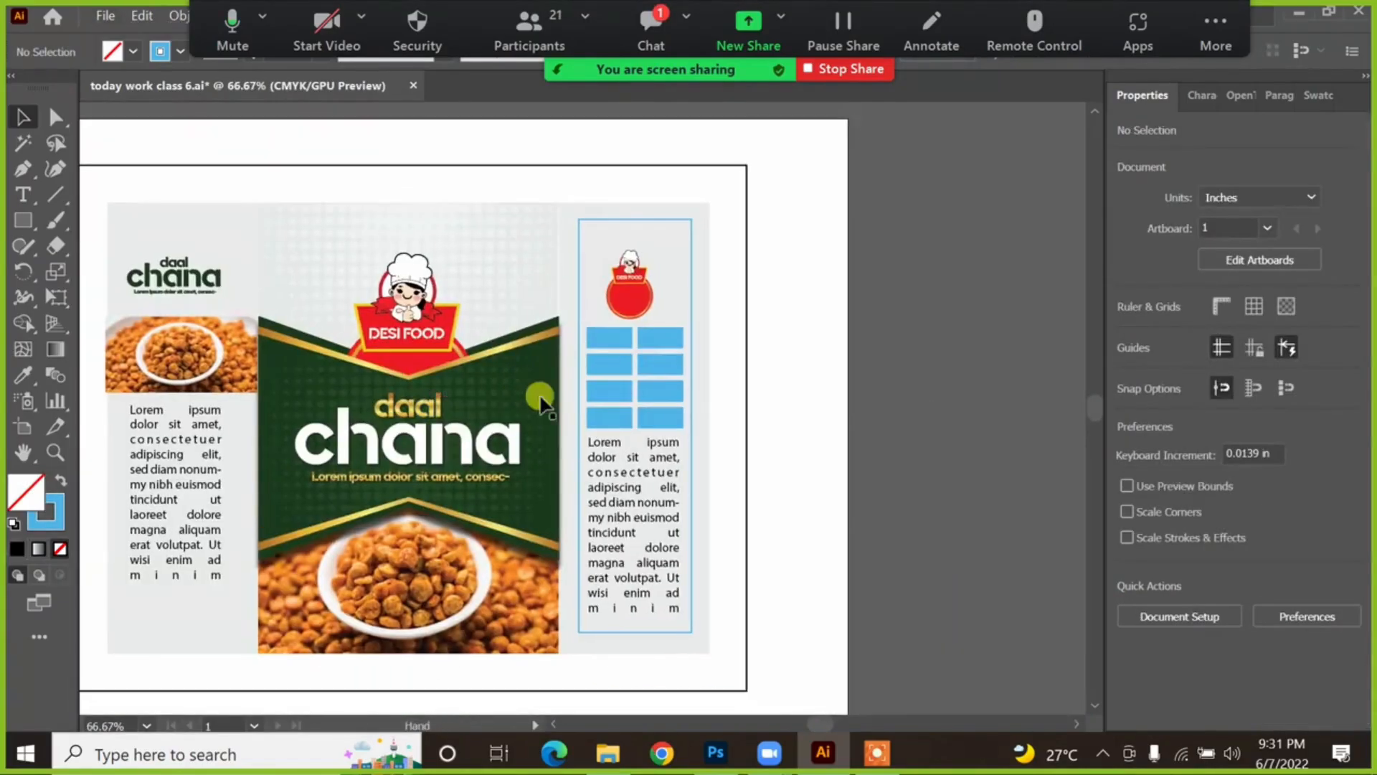
left_click(692, 338)
key("Delete")
scroll(867, 383, "down", 1)
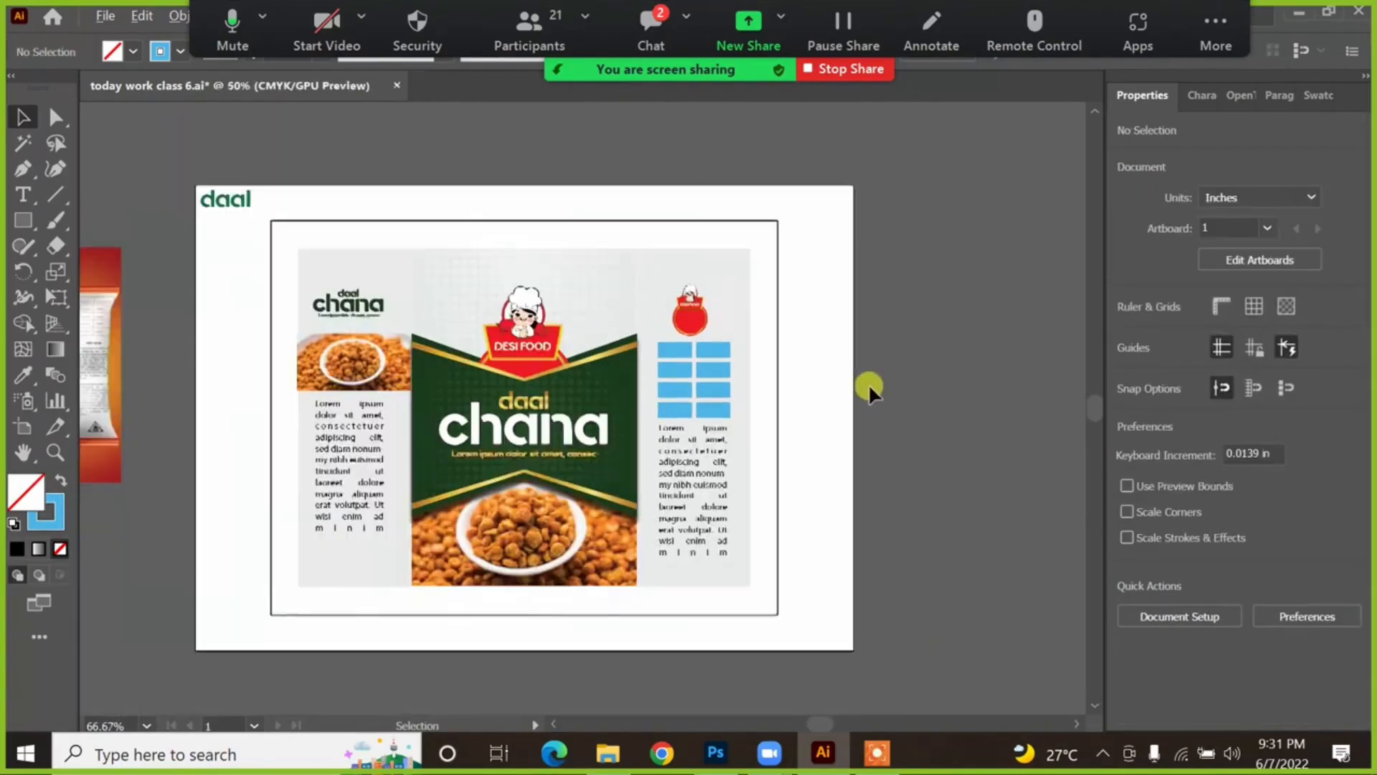
scroll(870, 384, "left", 2)
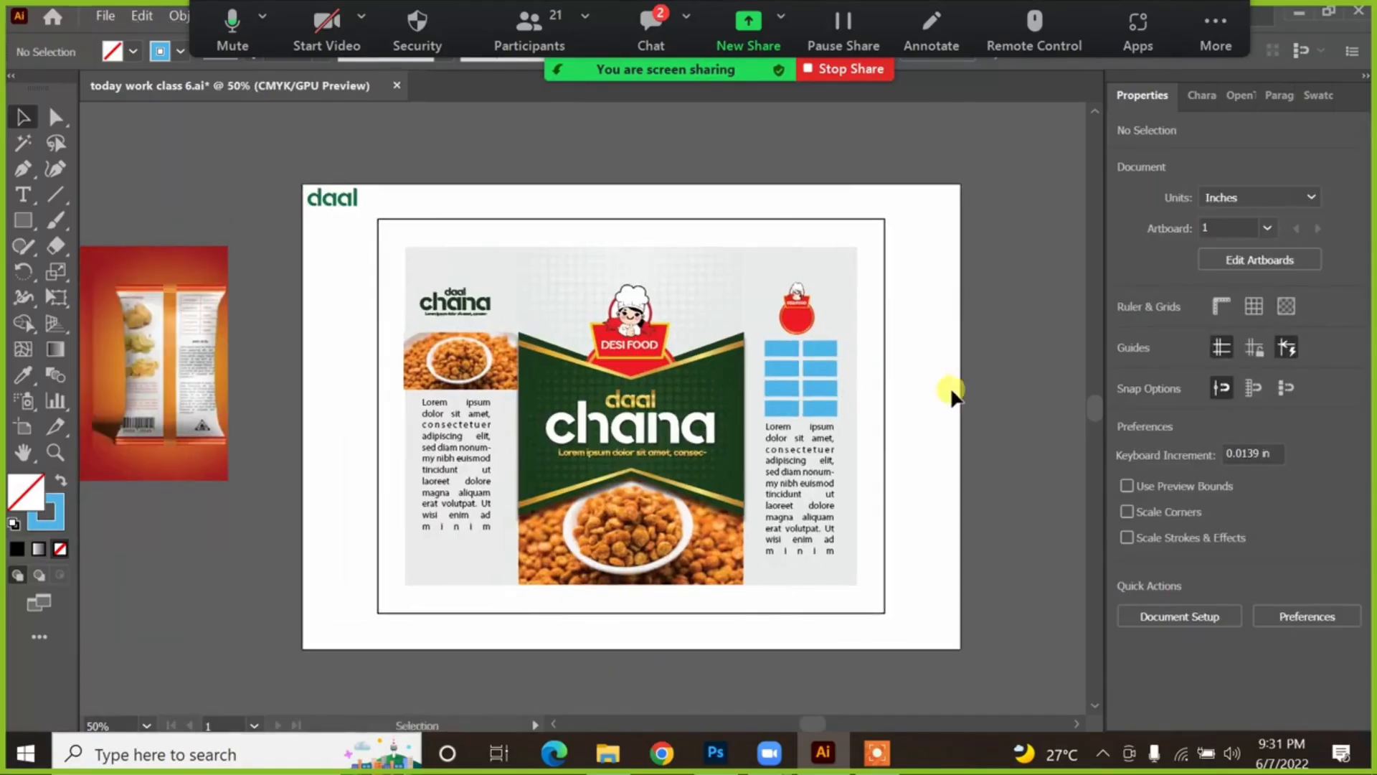
Step: Draw a square outline on the empty canvas beside the artboard and set its size to 5 × 5 in
left_click_drag(960, 398, 491, 351)
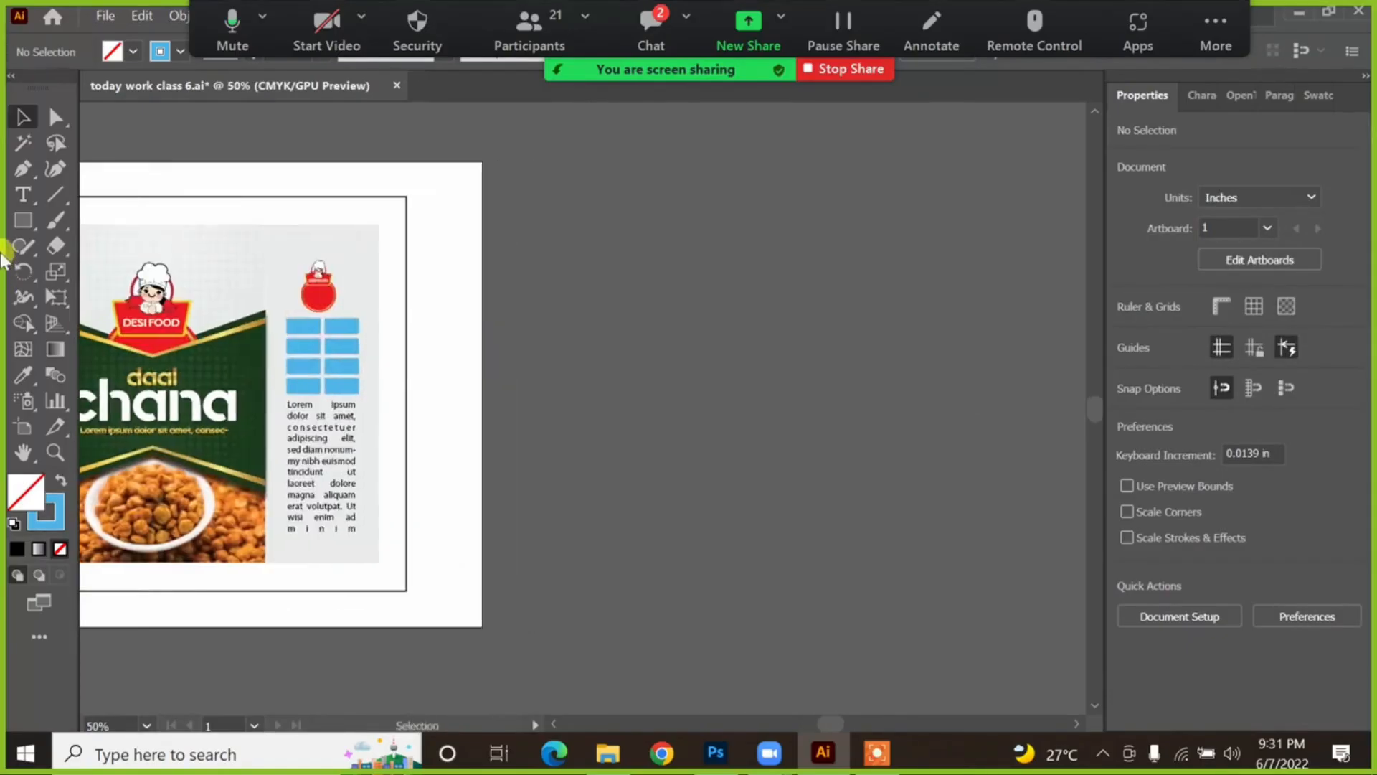
left_click(24, 221)
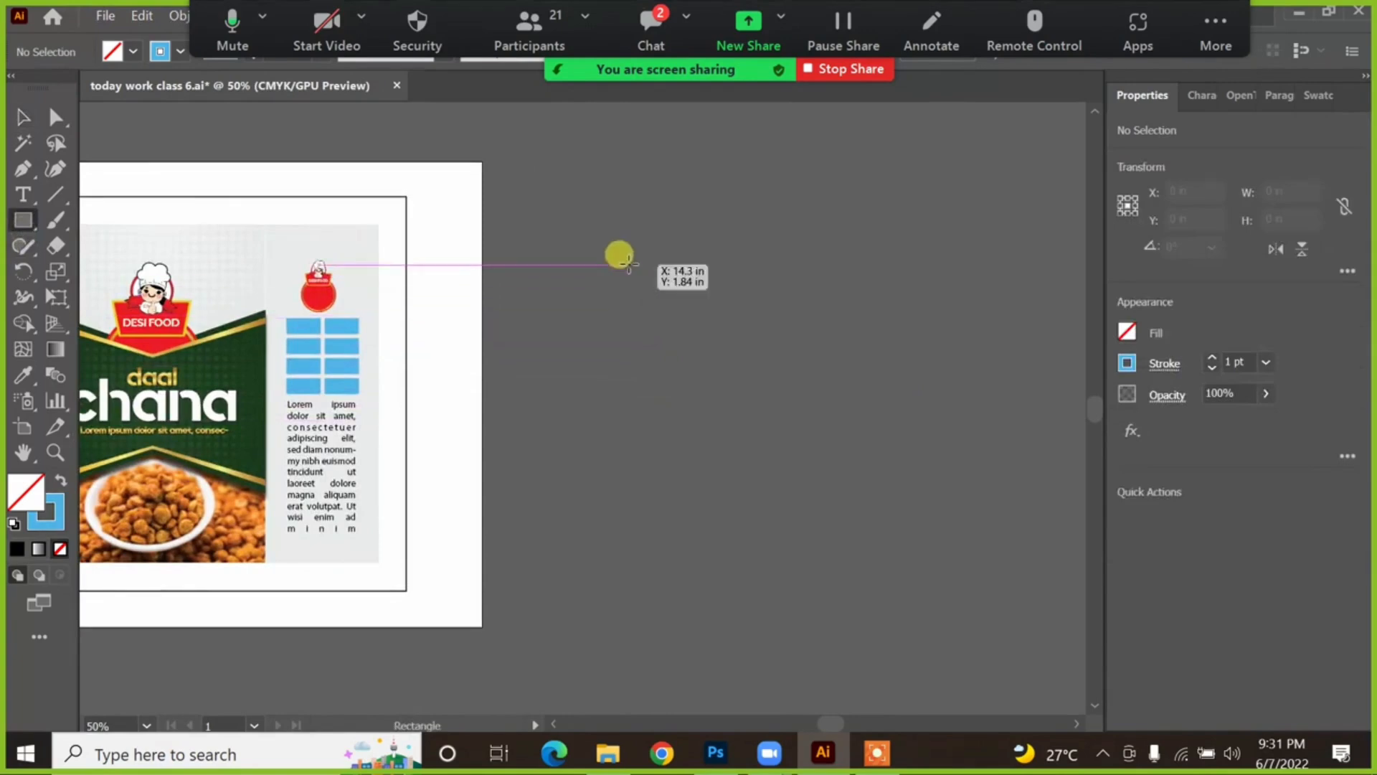
left_click_drag(629, 264, 928, 562)
left_click(24, 117)
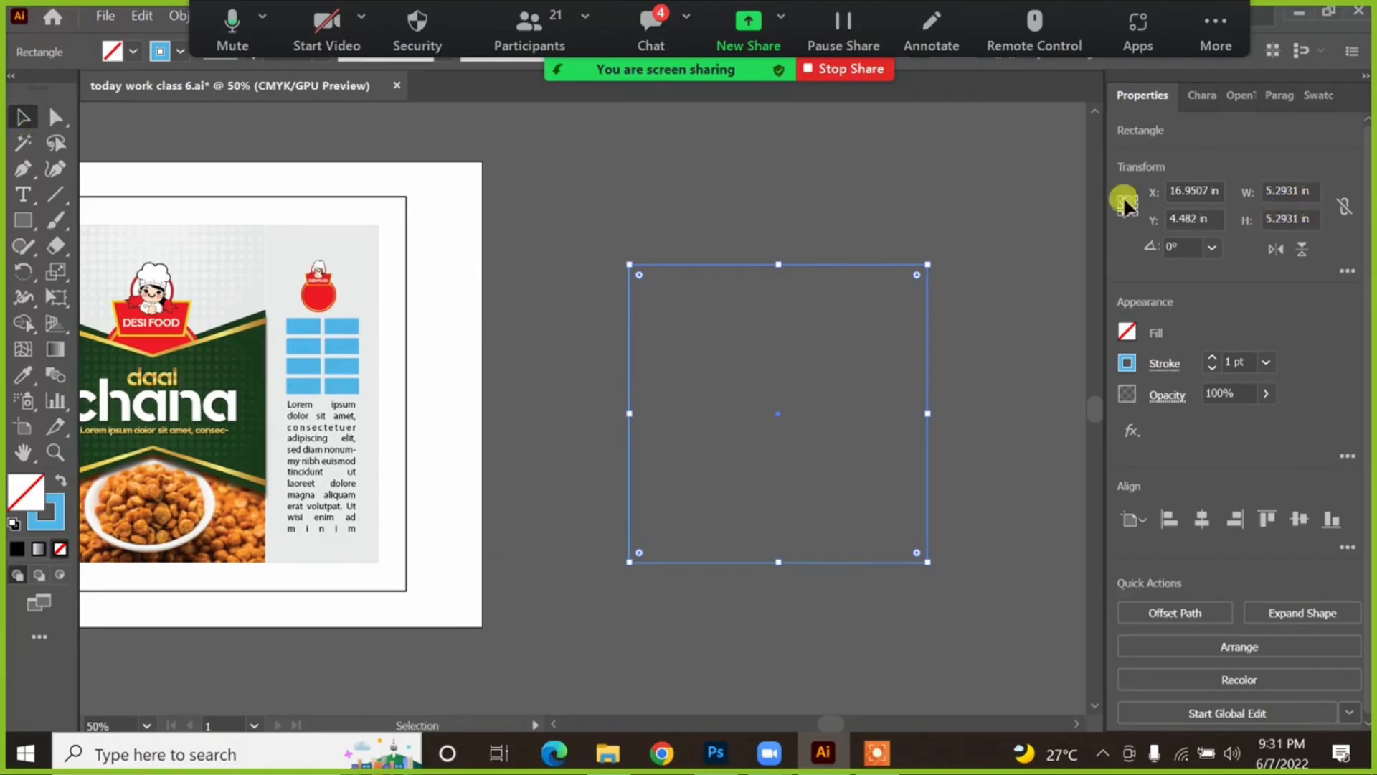
left_click(1308, 189)
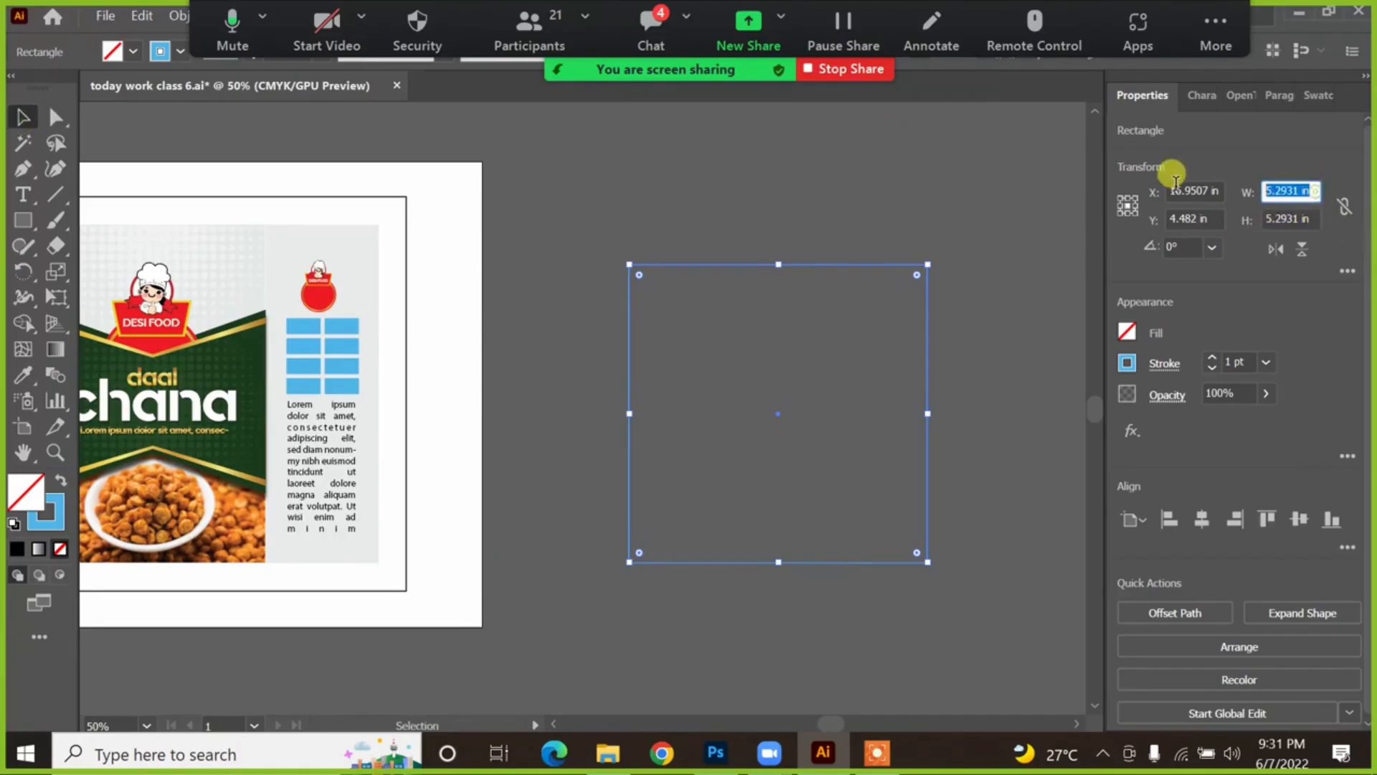
type("5")
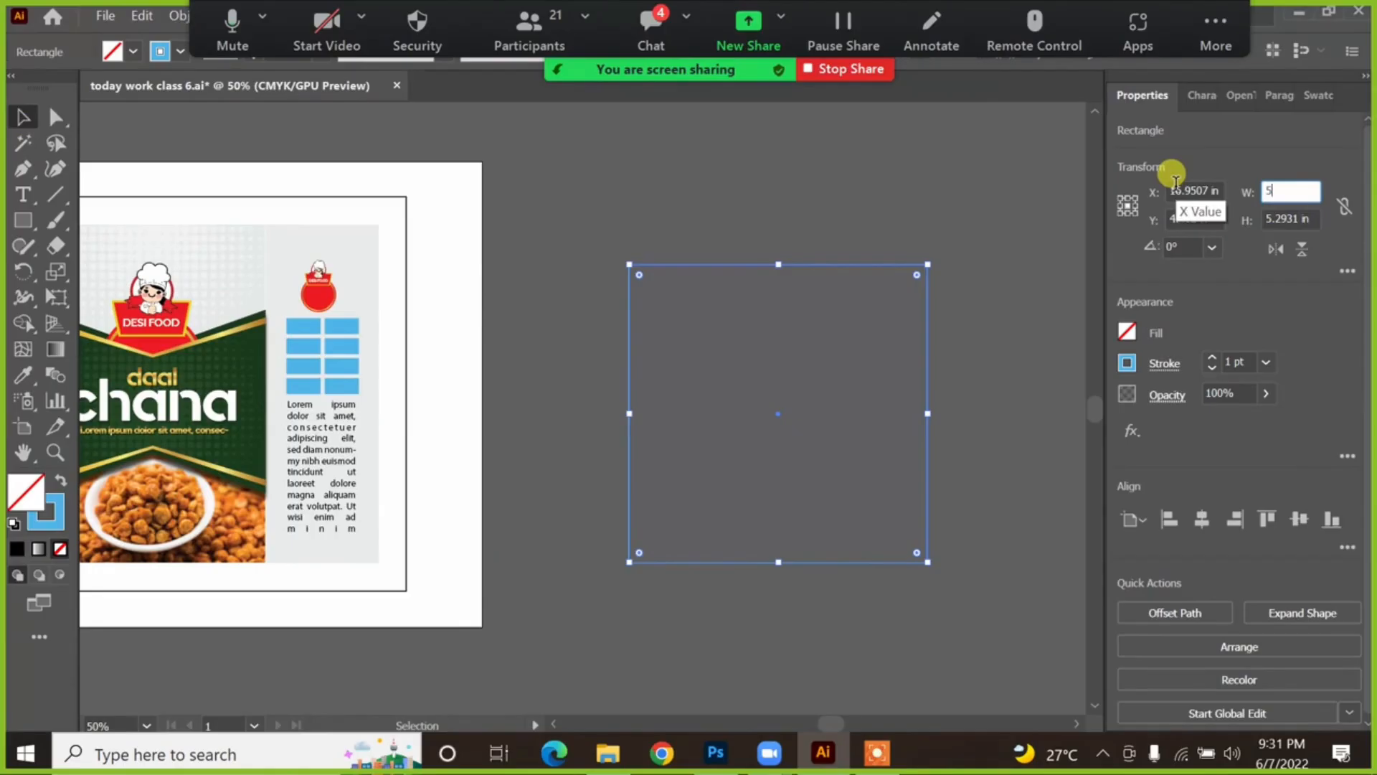
key("Tab")
type("5")
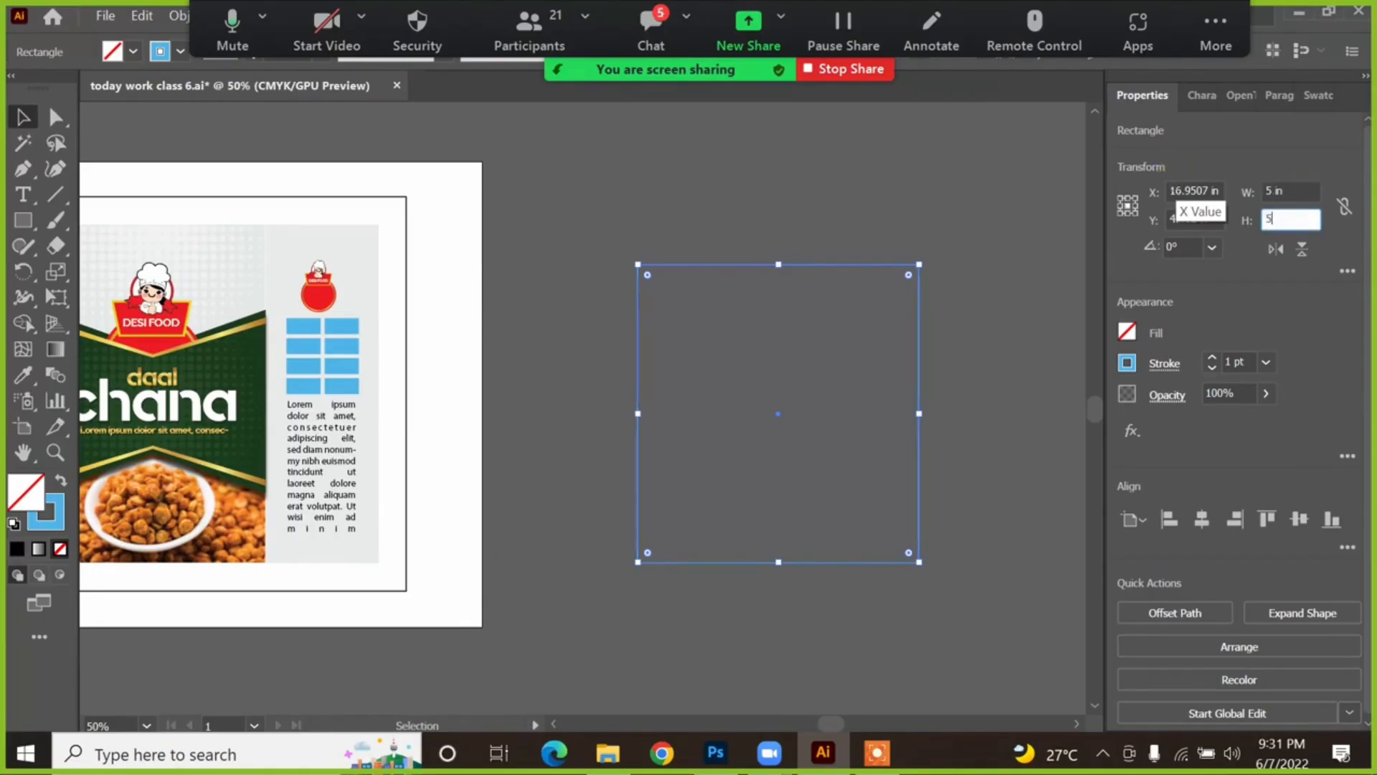
key("Return")
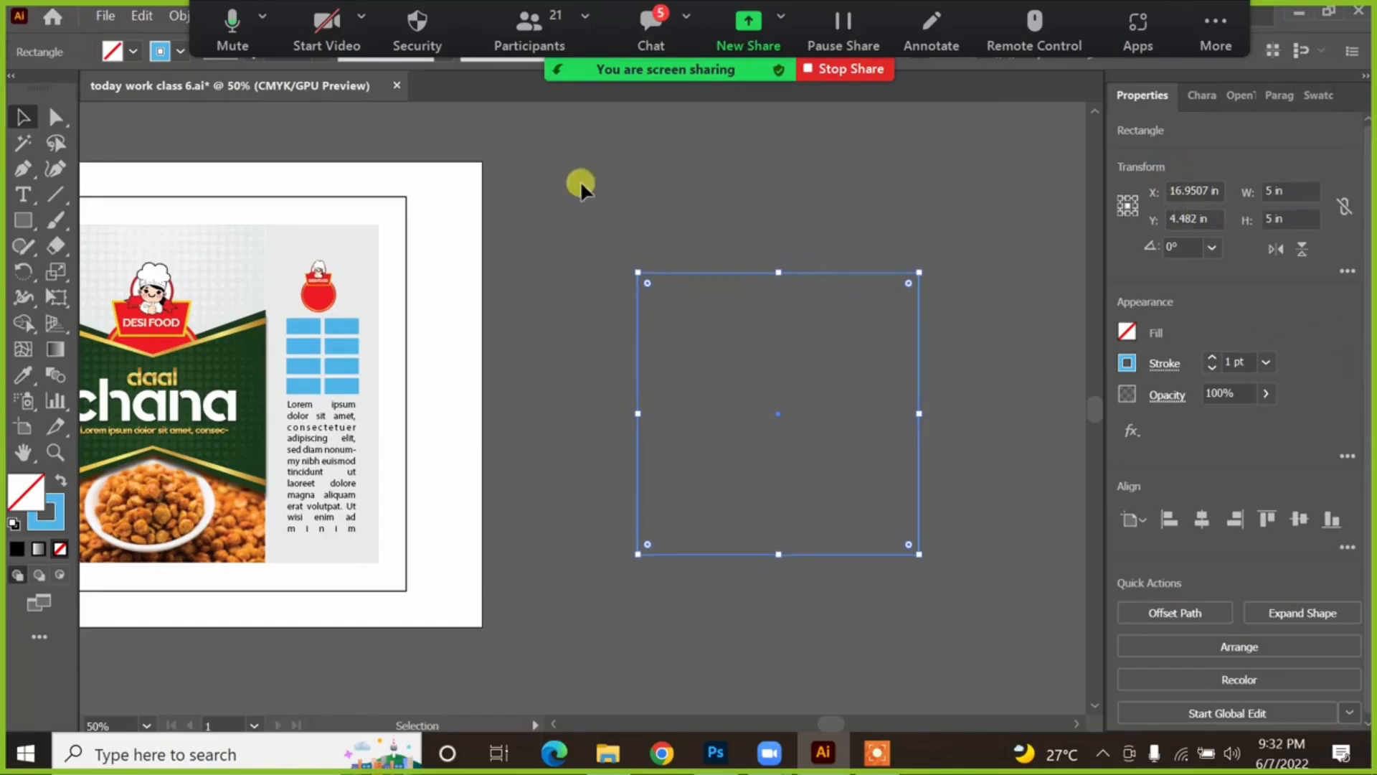
Step: Paste a duplicate of the 5 in square overlapping the original
left_click(580, 183)
left_click(750, 343)
left_click(677, 214)
left_click(781, 328)
key("a")
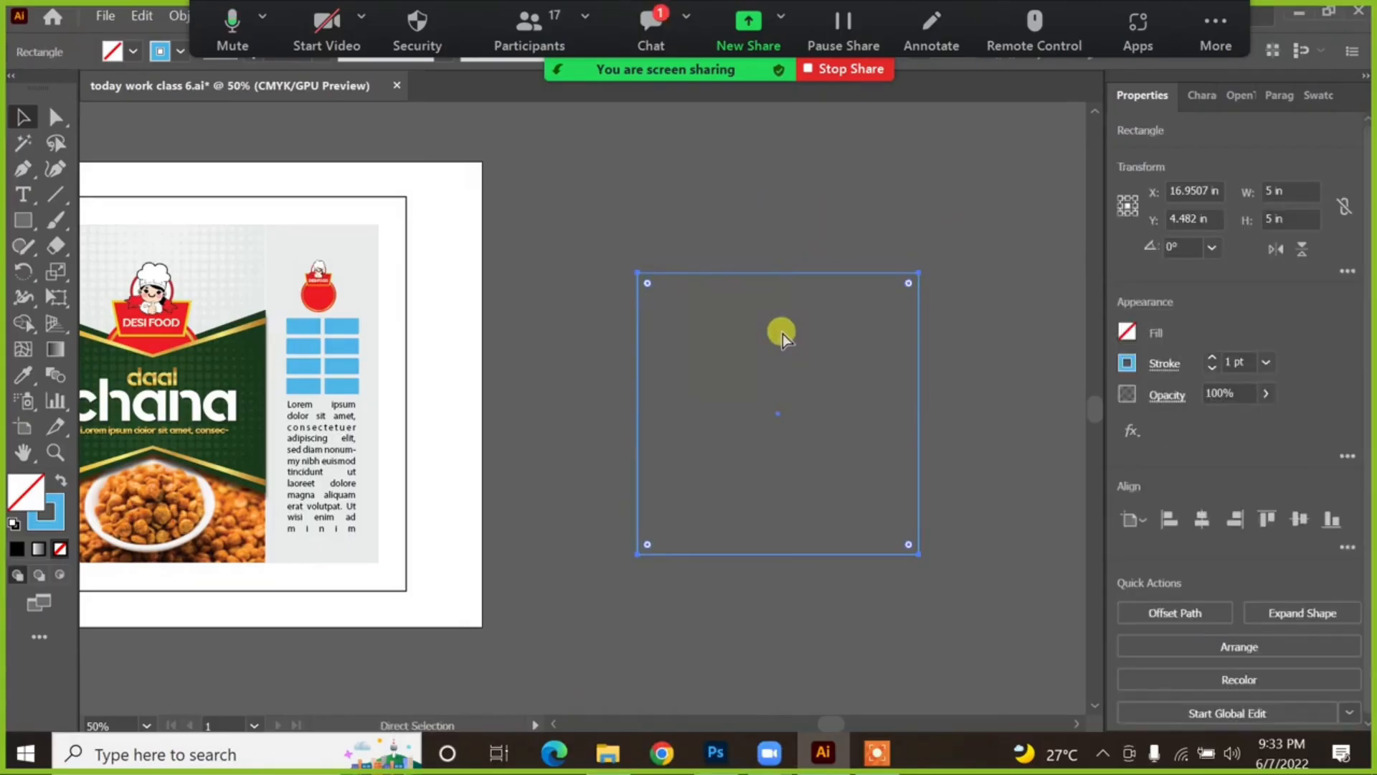
key("v")
key("ctrl+v")
left_click(804, 221)
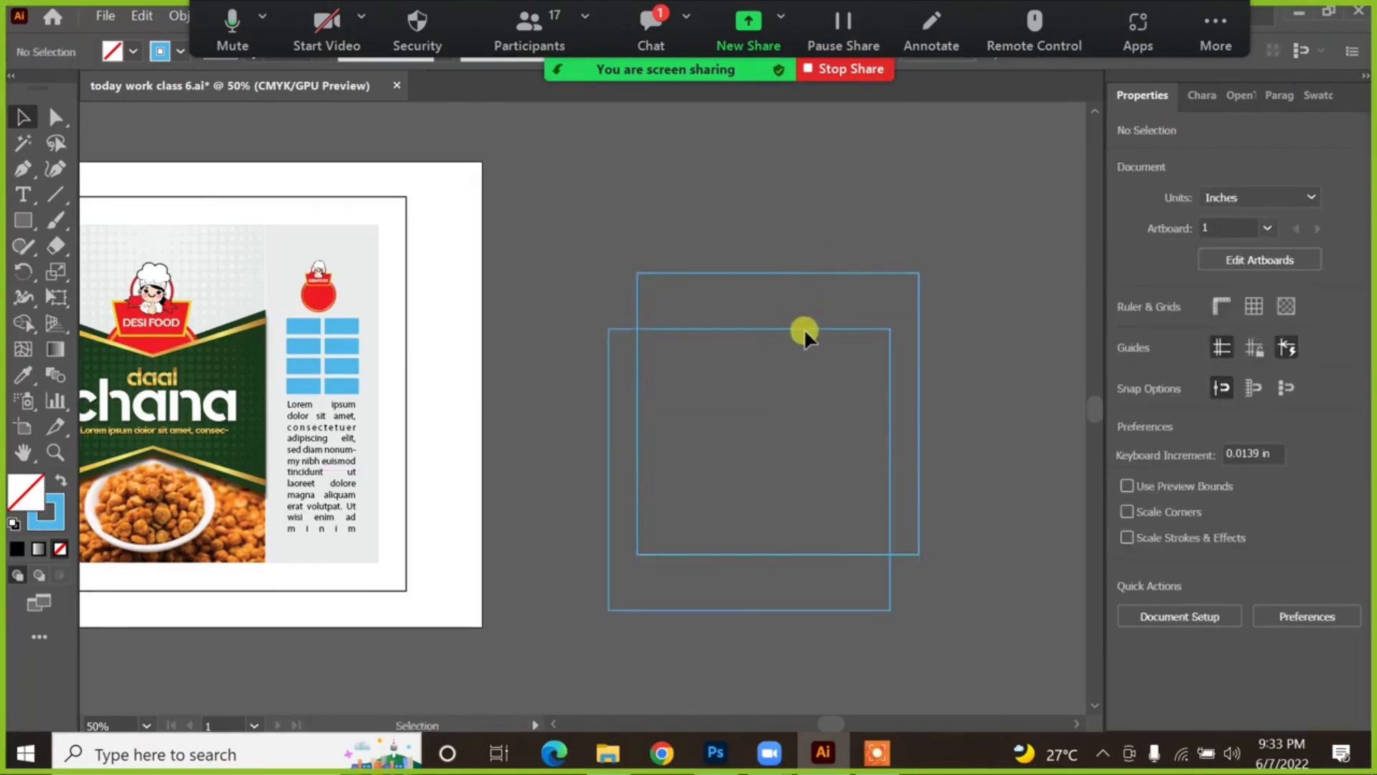
Step: Set the duplicate square's width and height to 4.5 in
left_click(803, 328)
left_click(1273, 190)
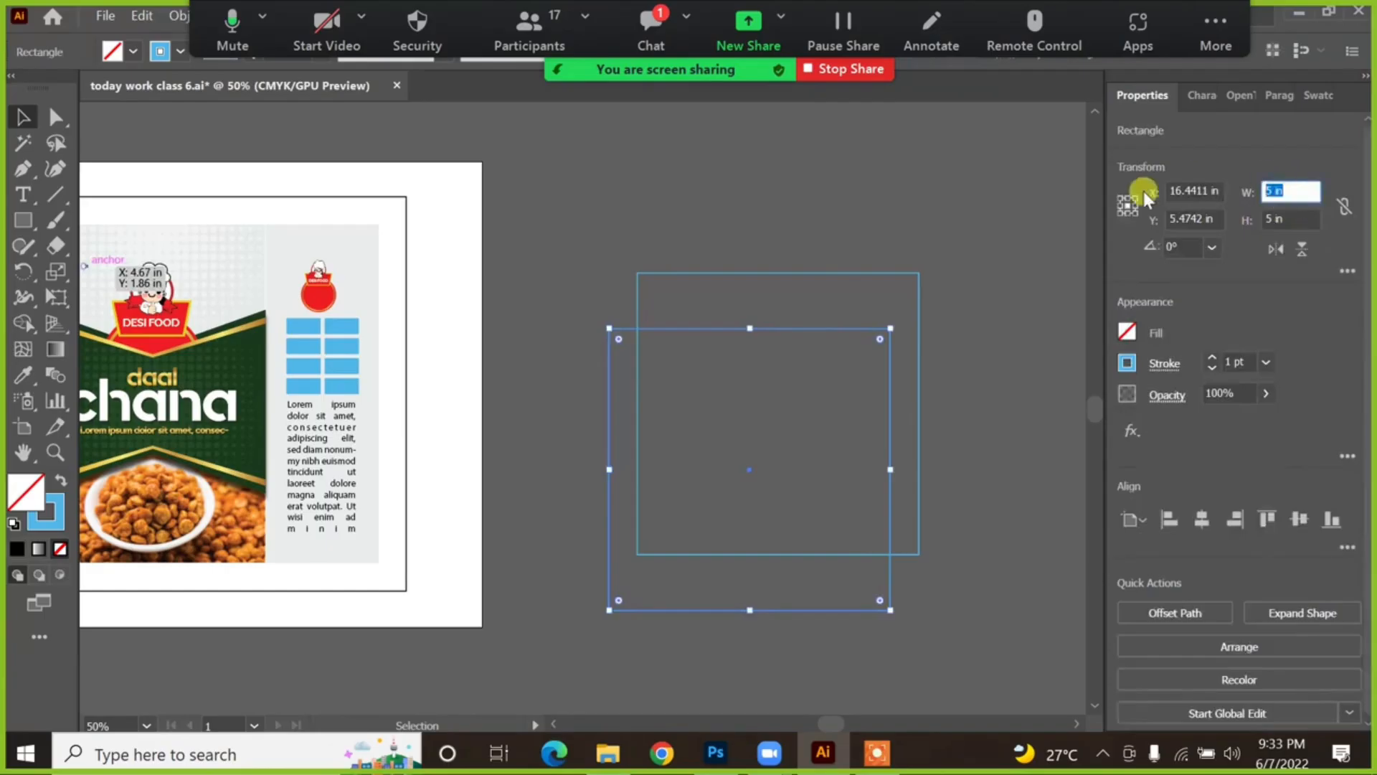
type("4.5")
key("Tab")
type("4.")
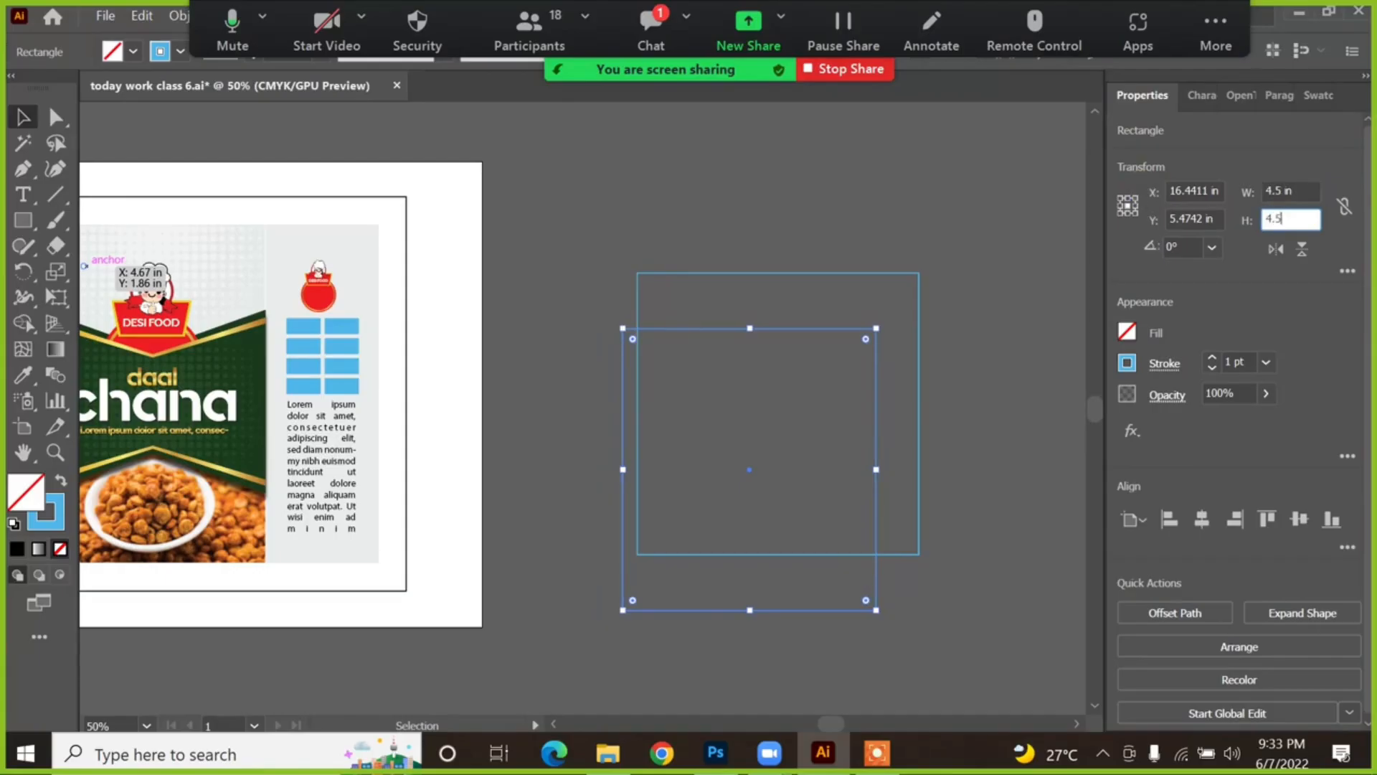
key("Return")
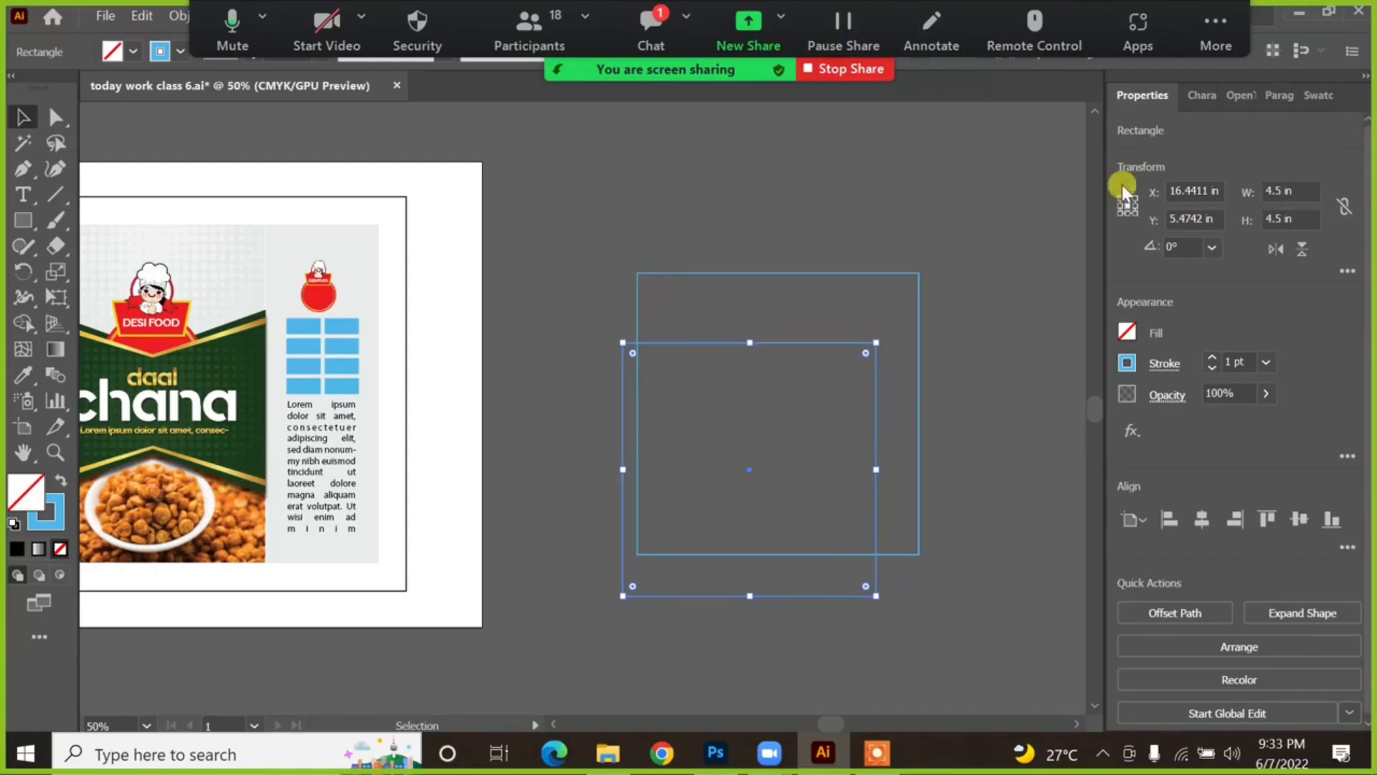
left_click(864, 247)
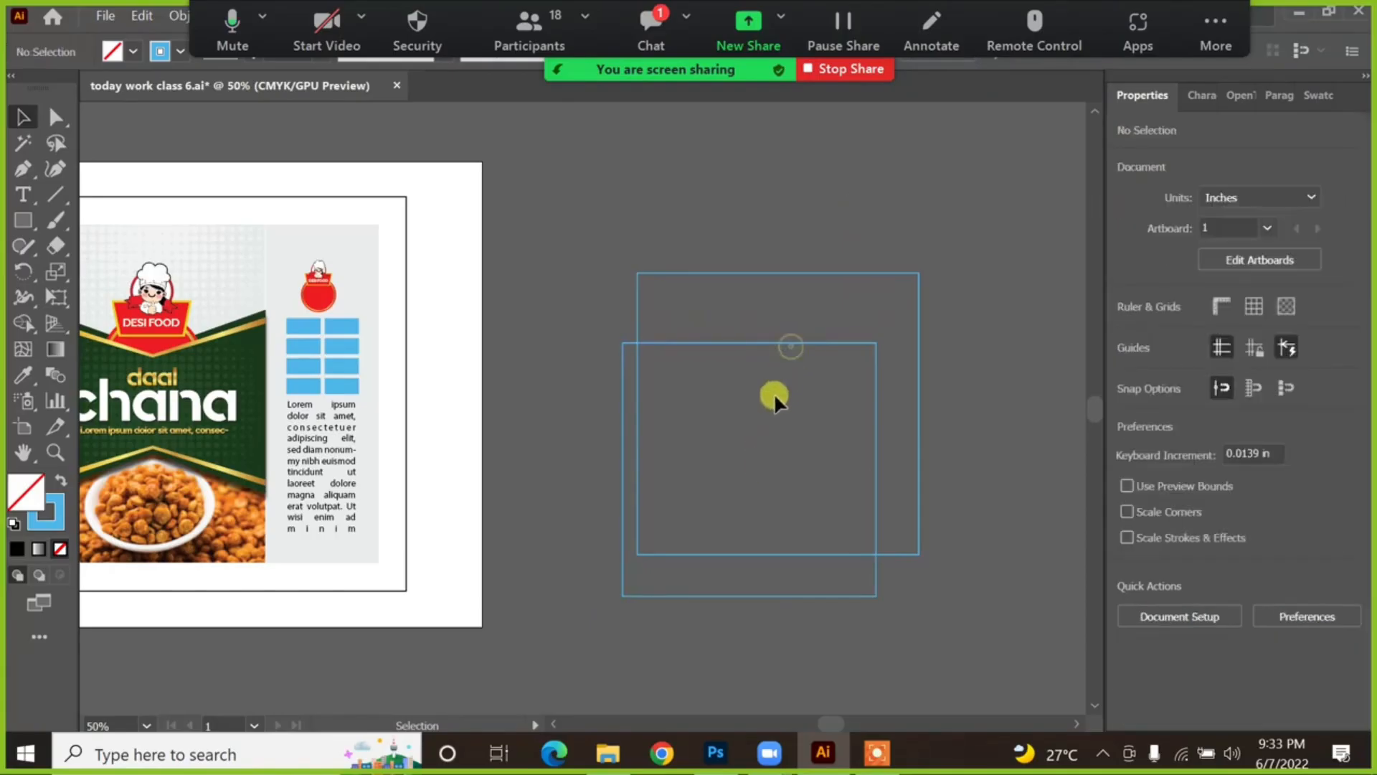
Step: Centre the 4.5 in square inside the 5 in square
left_click(787, 344)
left_click_drag(749, 470, 775, 412)
left_click(970, 386)
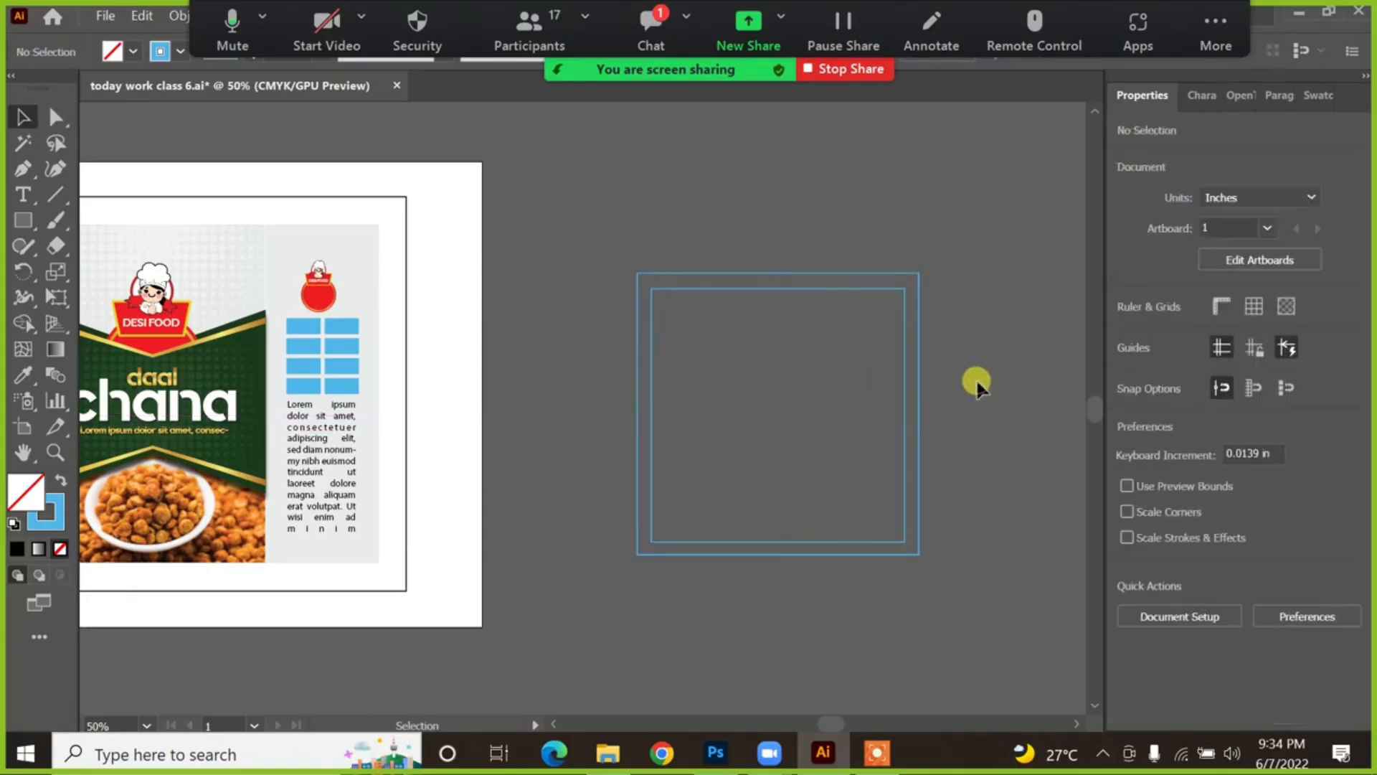
left_click_drag(937, 320, 1045, 457)
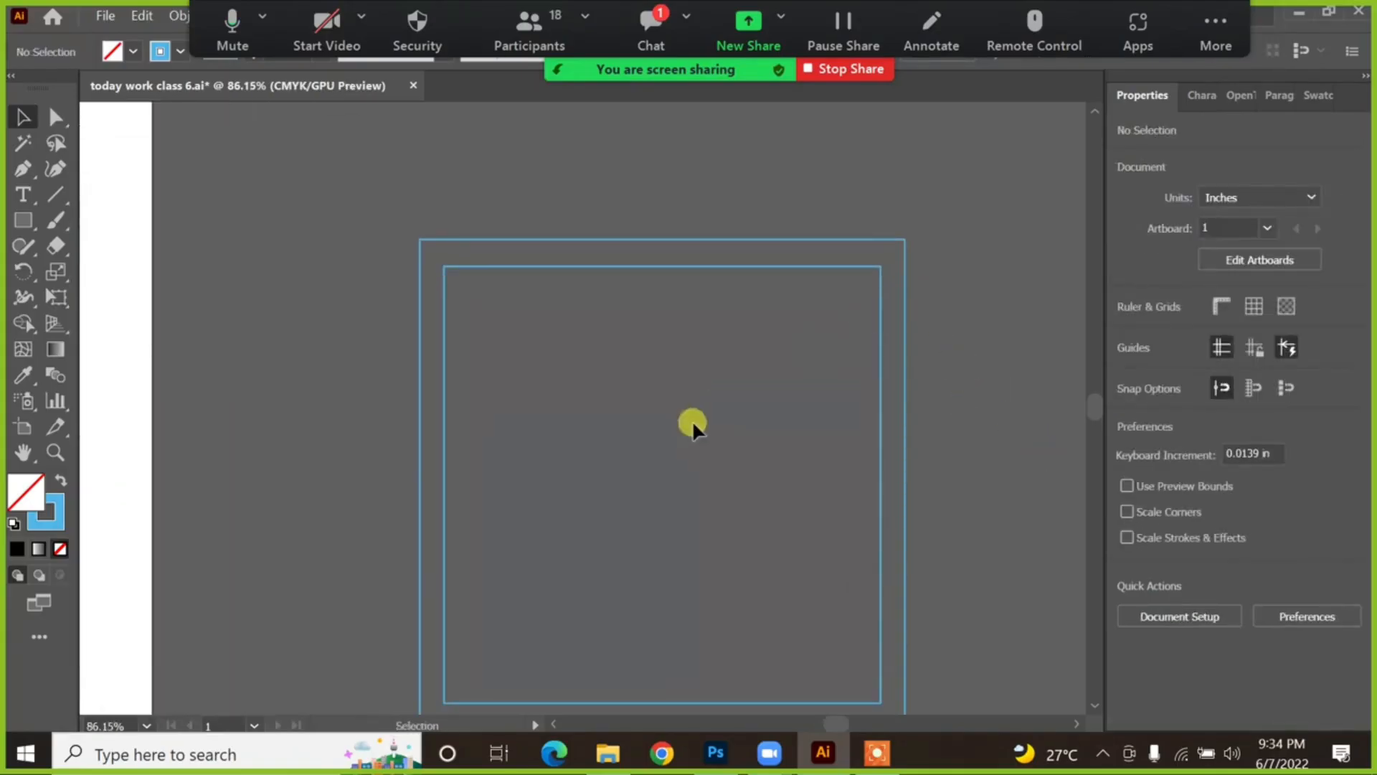
scroll(747, 379, "down", 2)
left_click_drag(942, 414, 1015, 394)
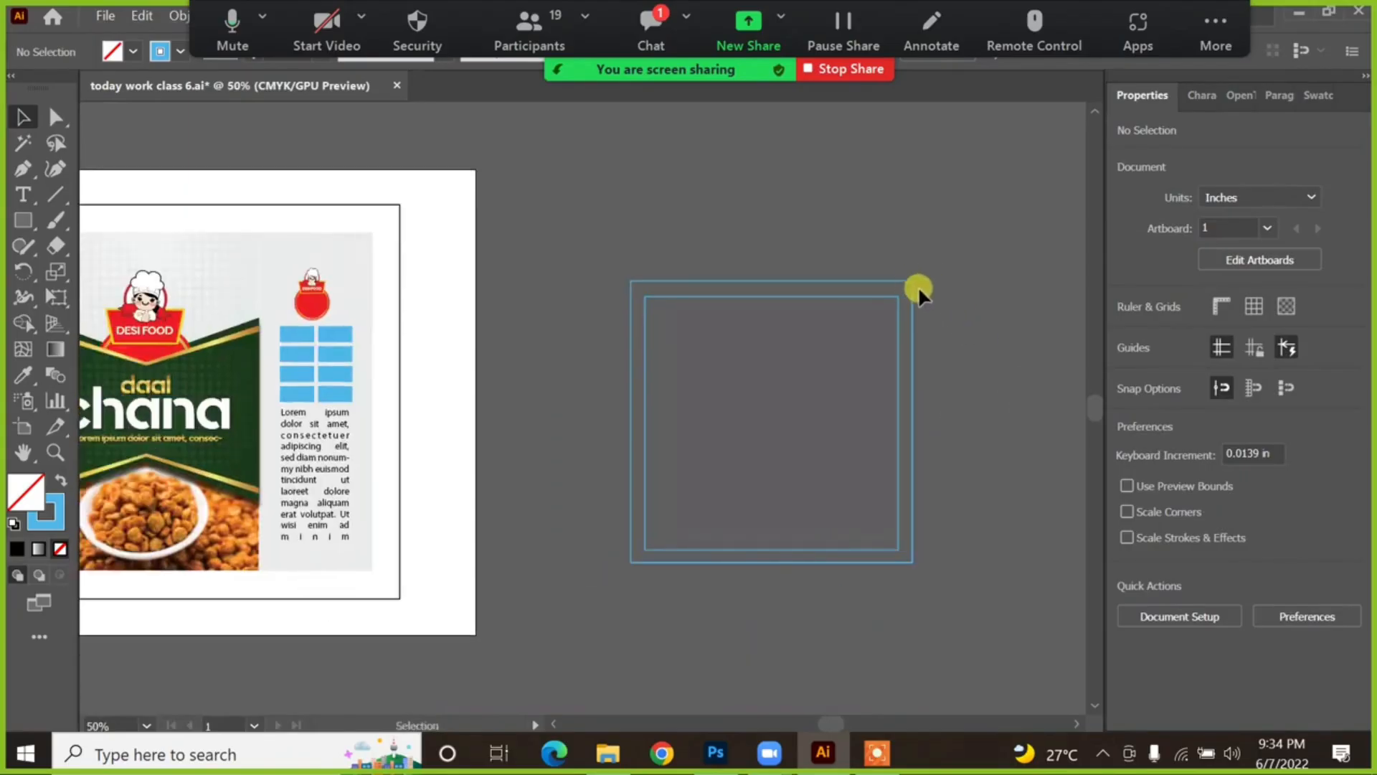
left_click(865, 282)
left_click(951, 304)
Step: Place a copy of the side panel's bowl photo at the outer square's corner and enlarge it to the full height of that square
left_click_drag(670, 200, 844, 209)
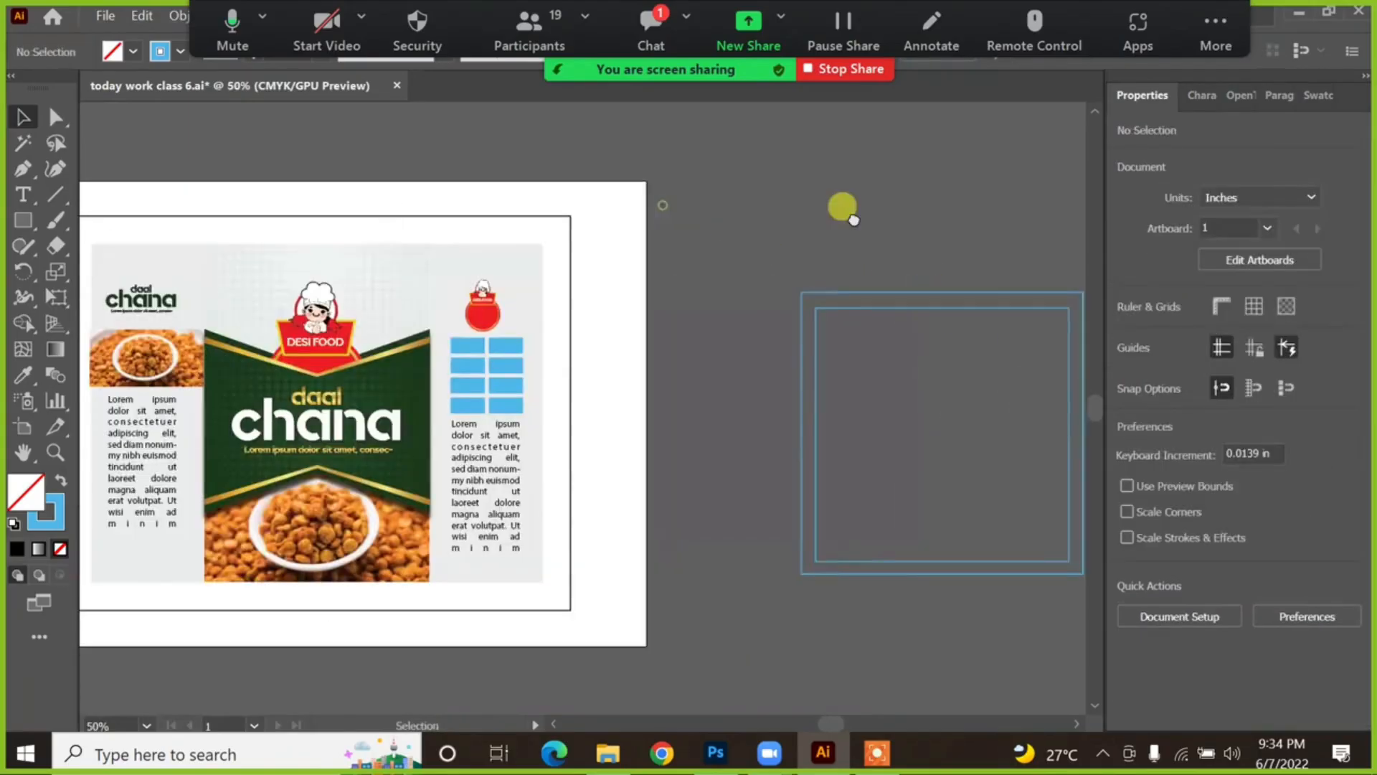
left_click_drag(225, 301, 884, 309)
left_click_drag(869, 221, 502, 160)
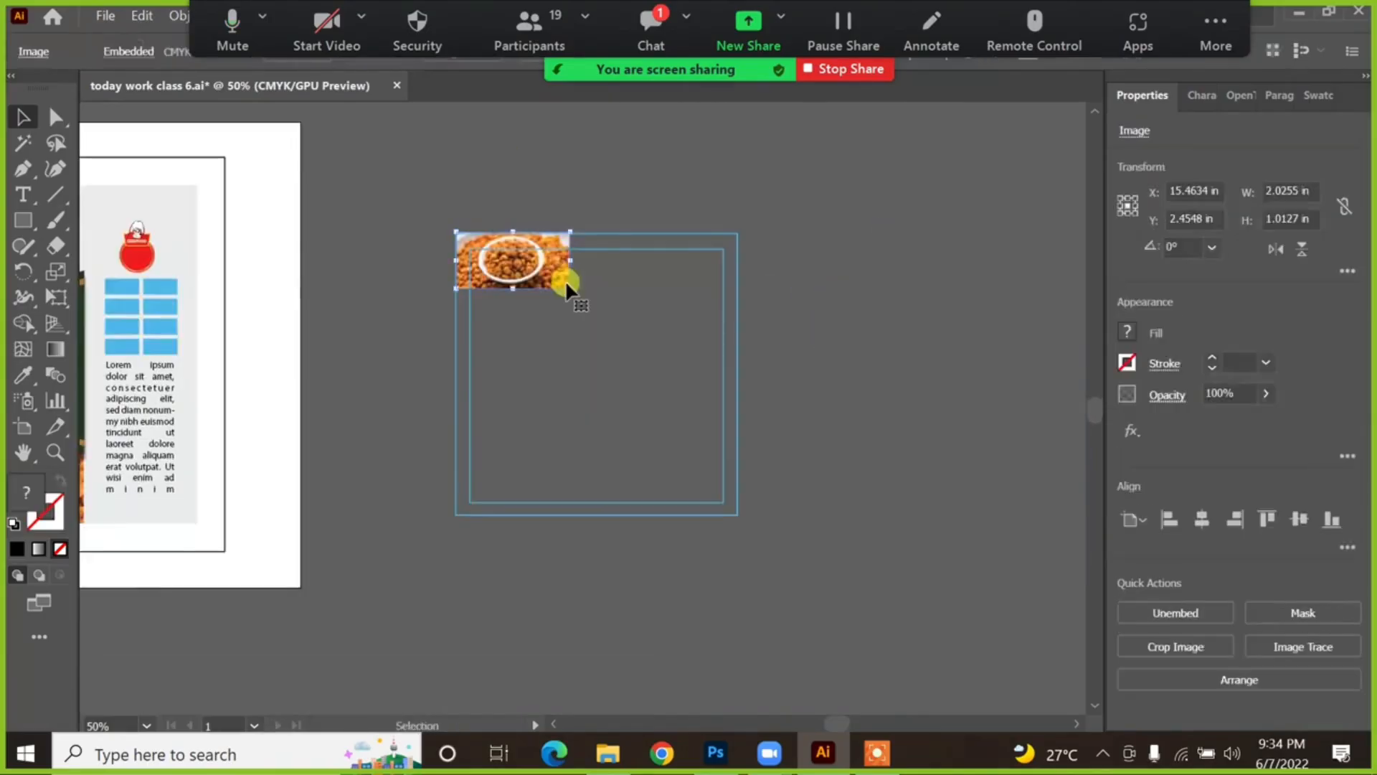
left_click_drag(570, 289, 1023, 604)
left_click(804, 546)
key("a")
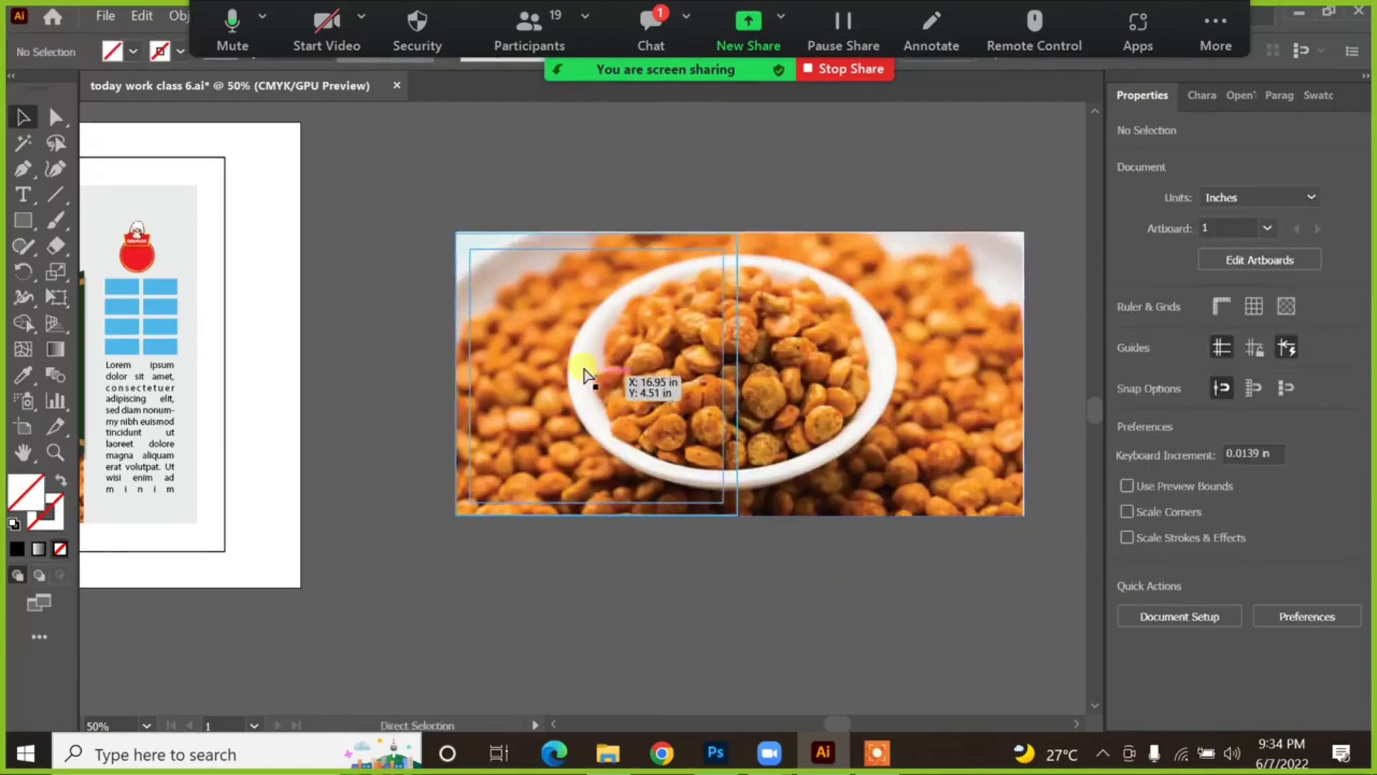
Step: Set the inner square's width and height to 4 in
scroll(584, 375, "up", 3)
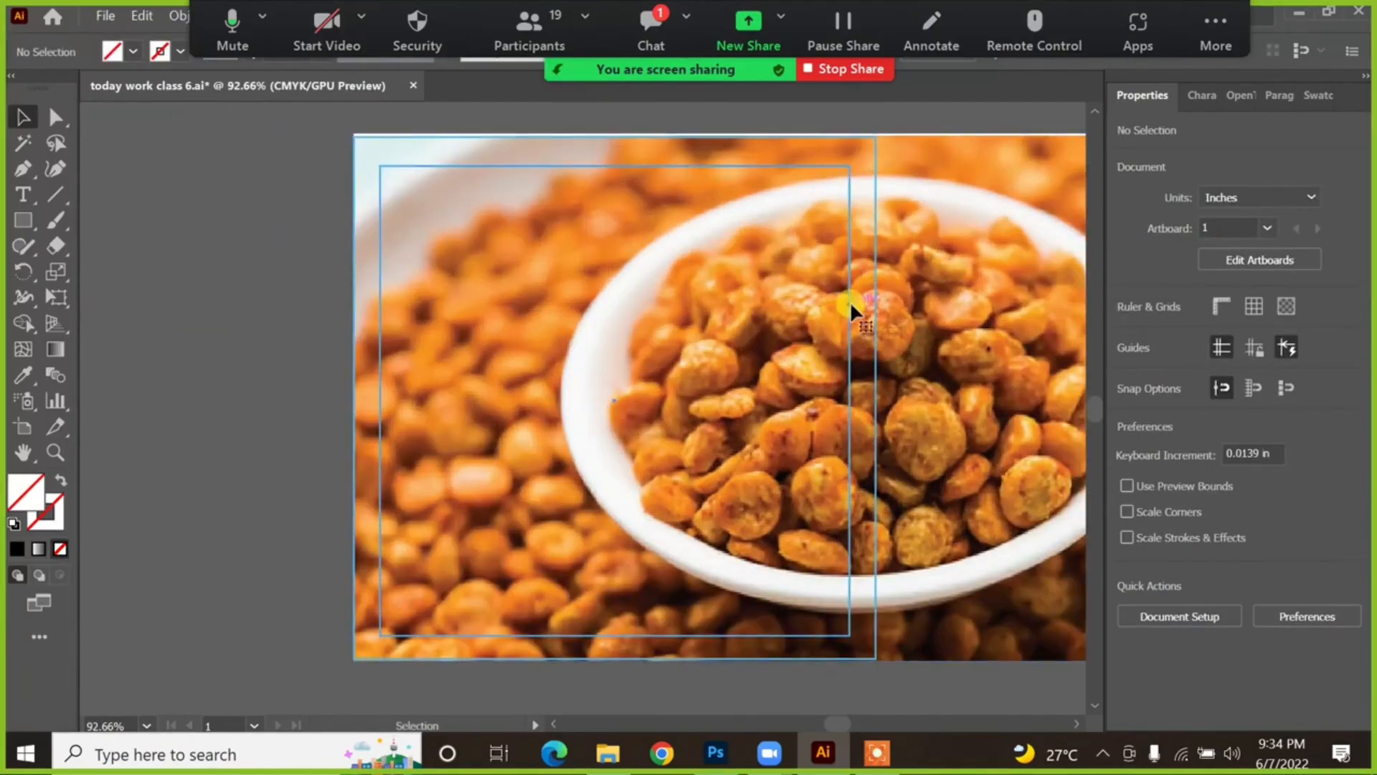
left_click(851, 300)
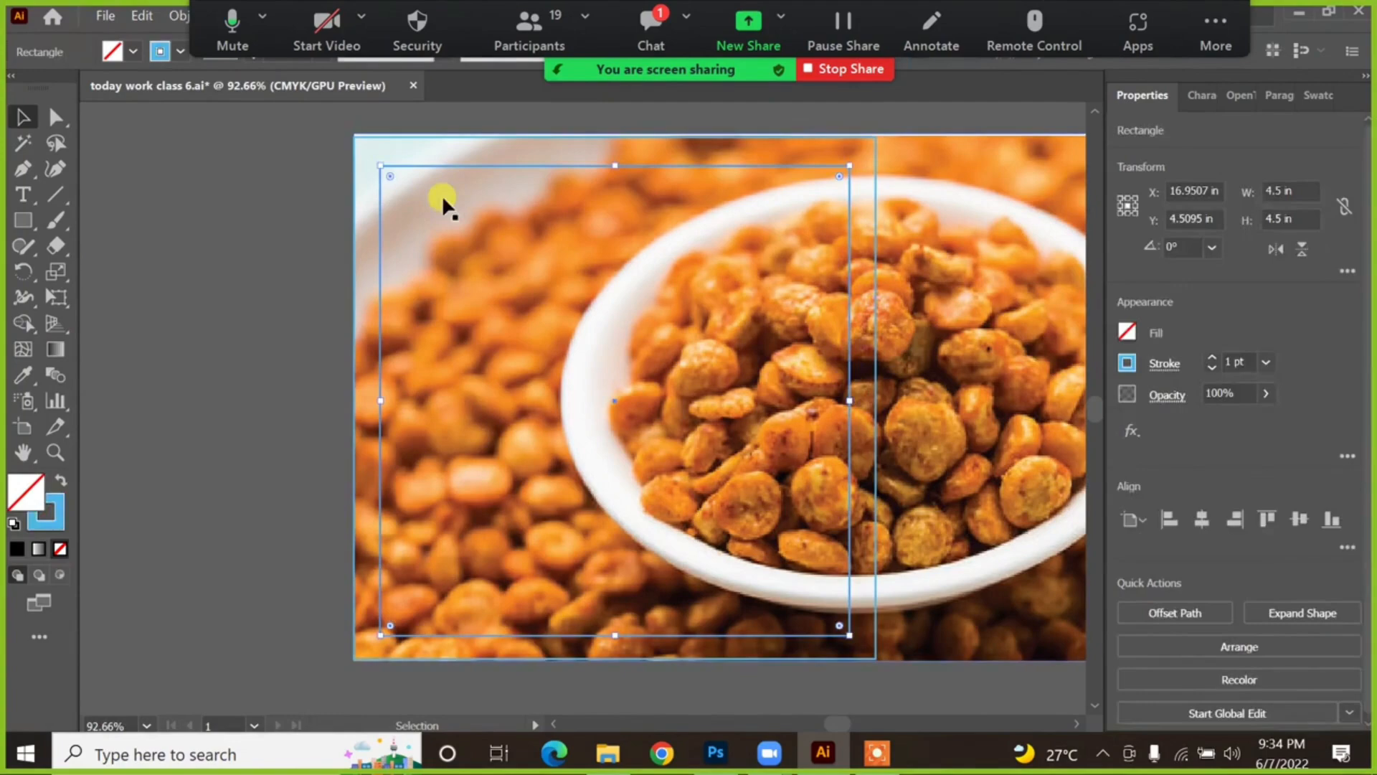
left_click(277, 356)
left_click(379, 259)
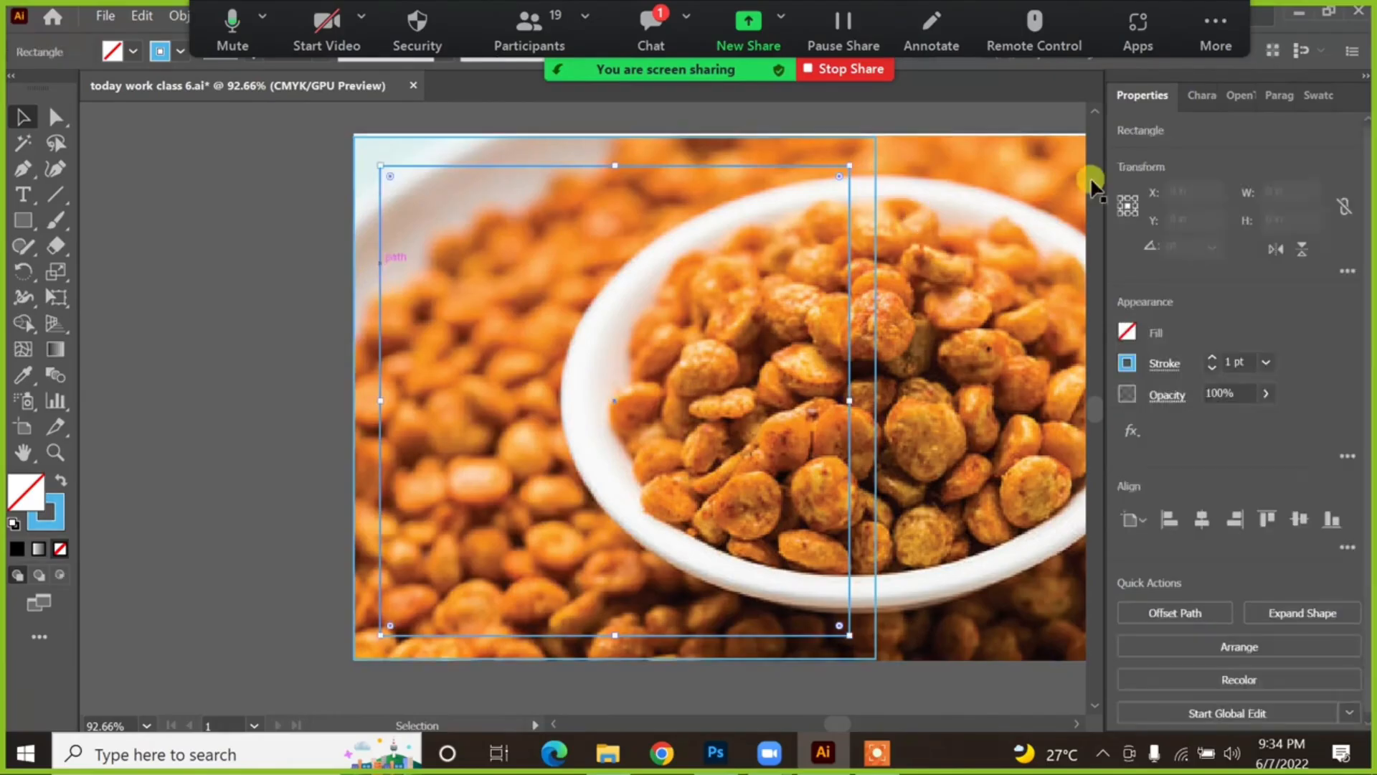
left_click(1293, 190)
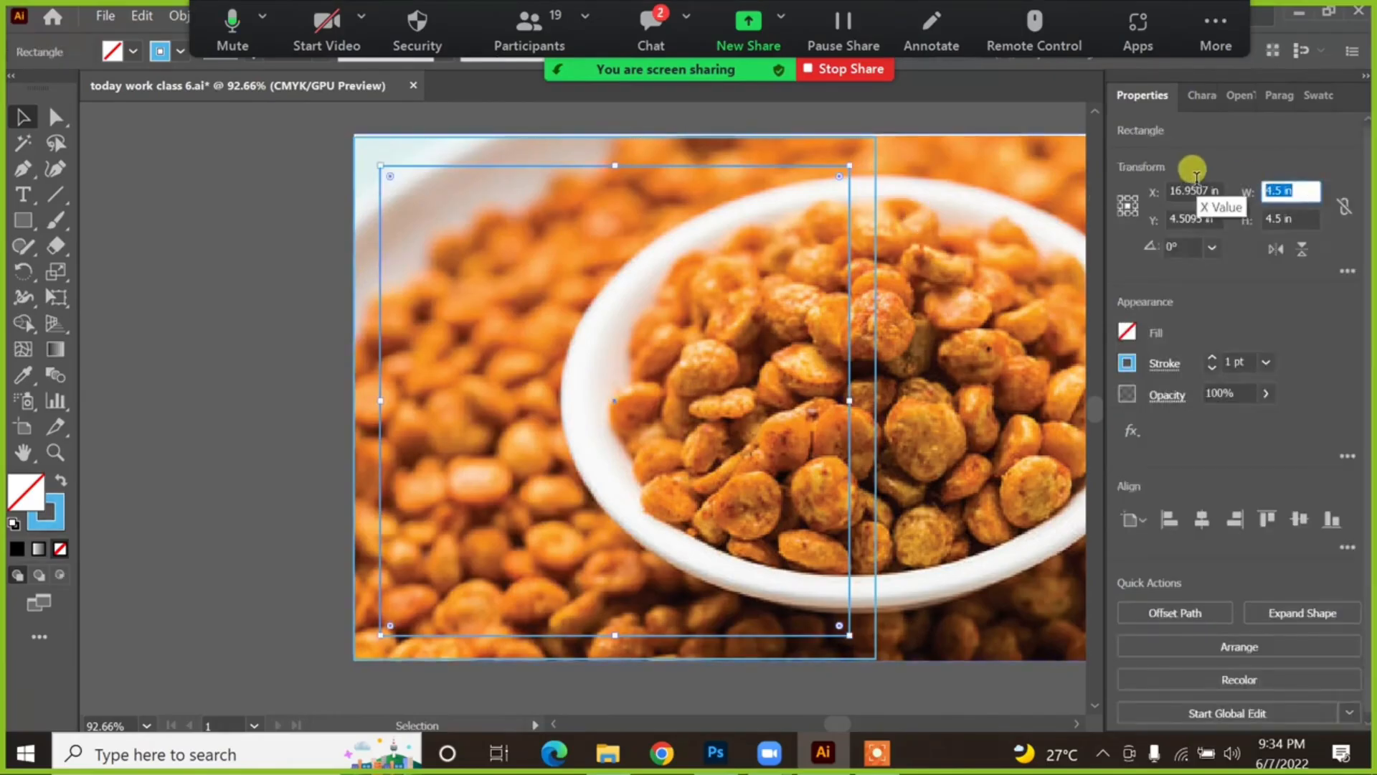
type("4")
key("Tab")
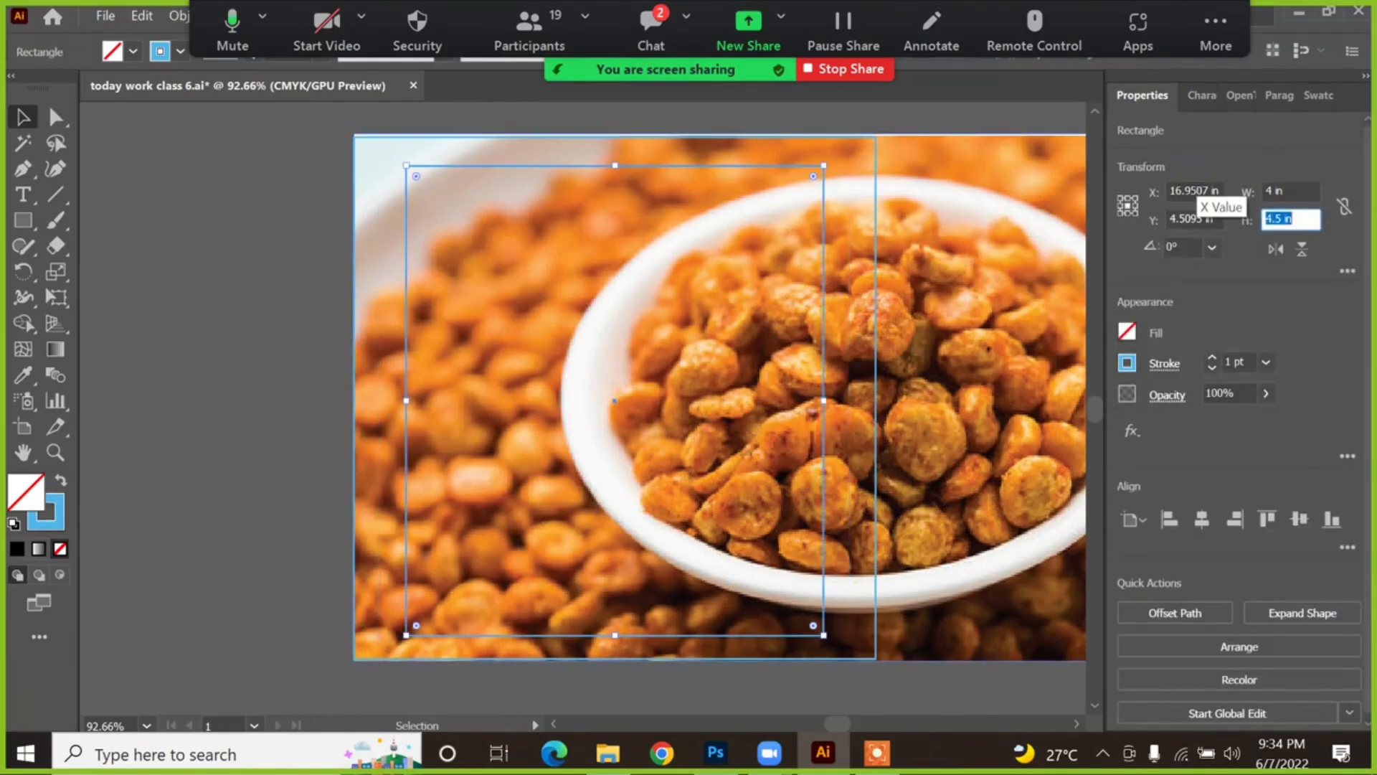
type("4")
left_click(1195, 172)
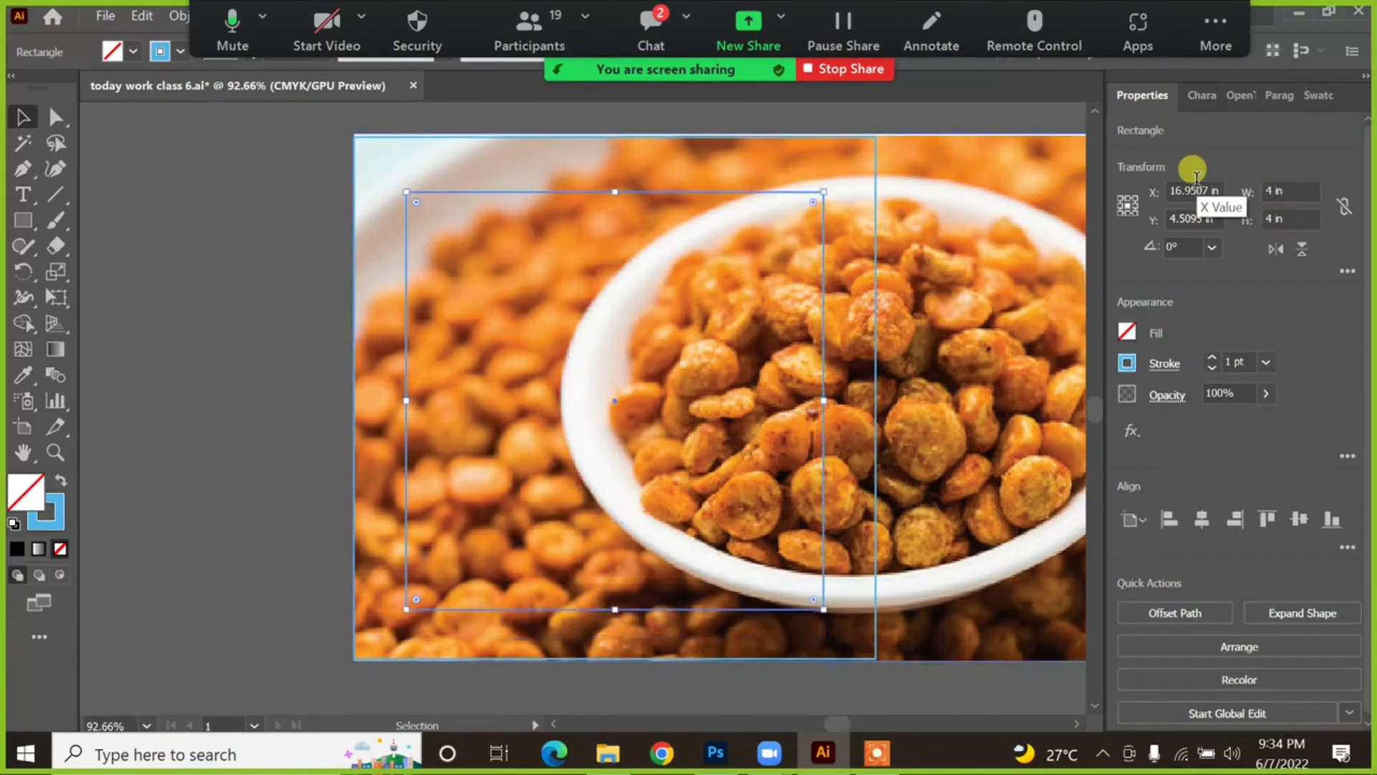
left_click(305, 278)
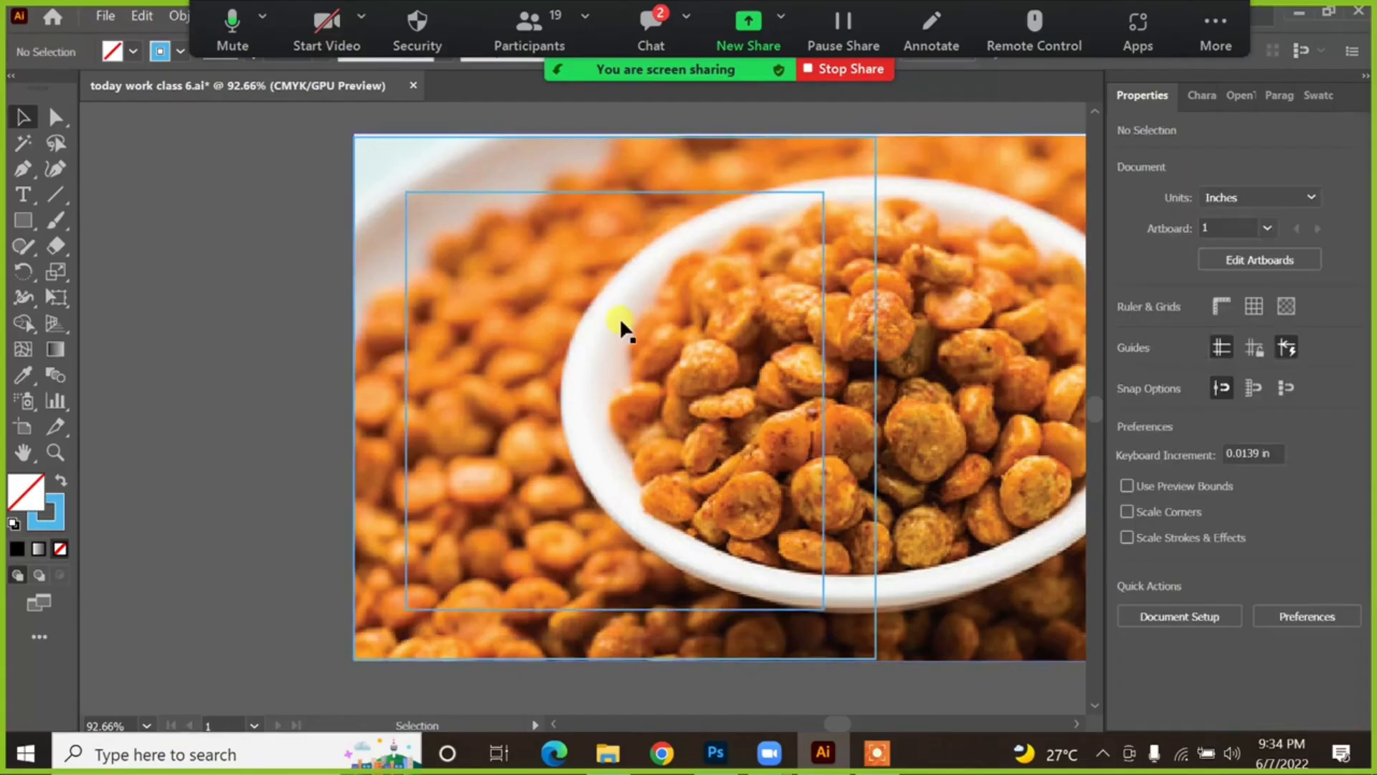
Step: Delete both demonstration squares together with the enlarged bowl photo beside the artboard
scroll(714, 351, "down", 1)
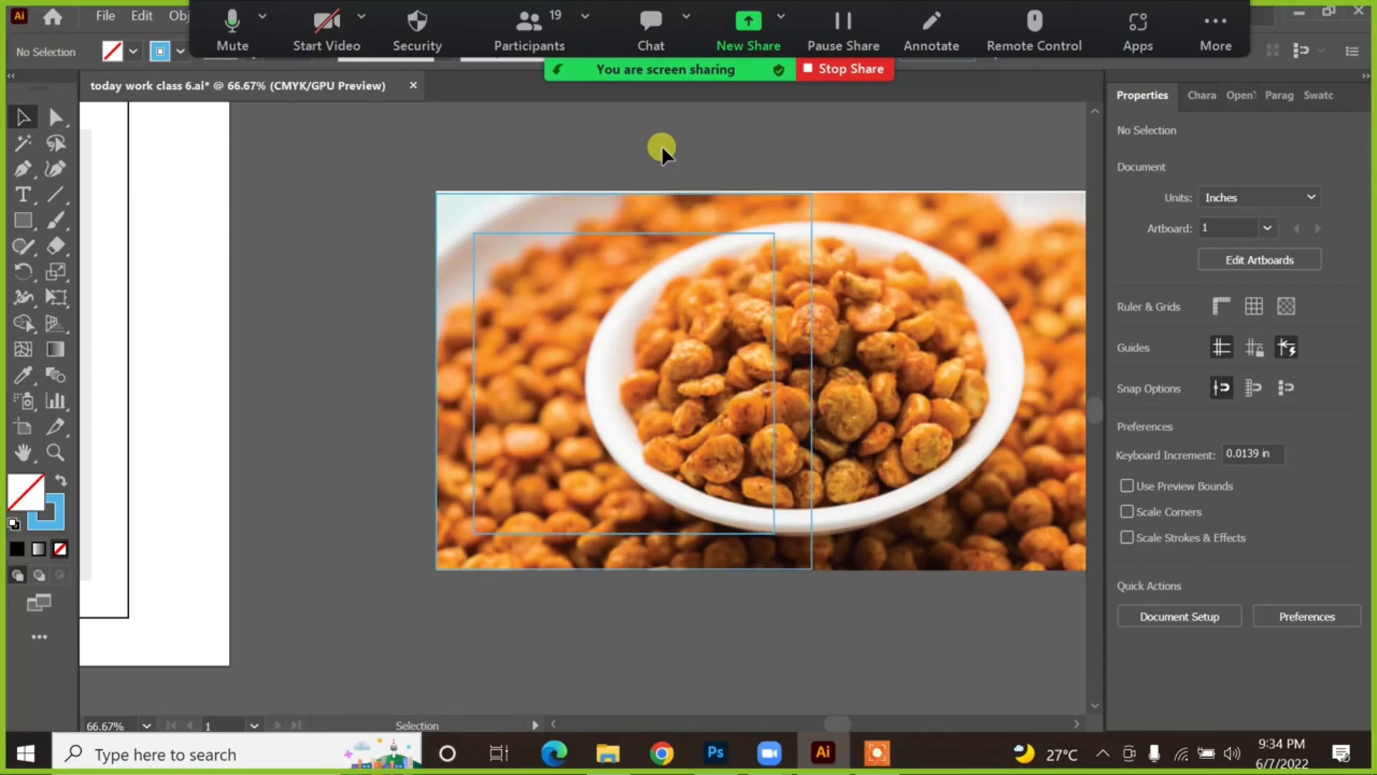
left_click_drag(661, 144, 752, 367)
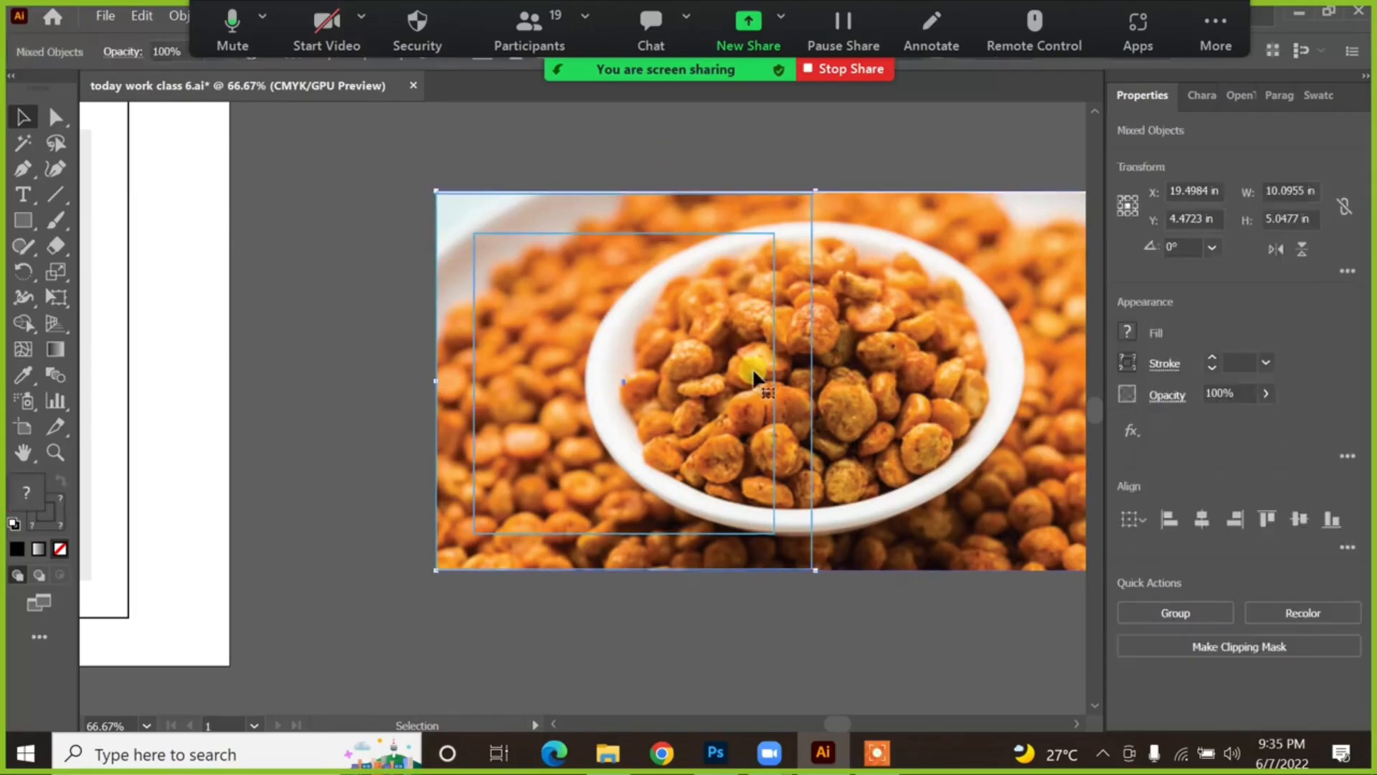
key("Delete")
scroll(752, 373, "down", 1)
scroll(752, 374, "down", 2, "alt")
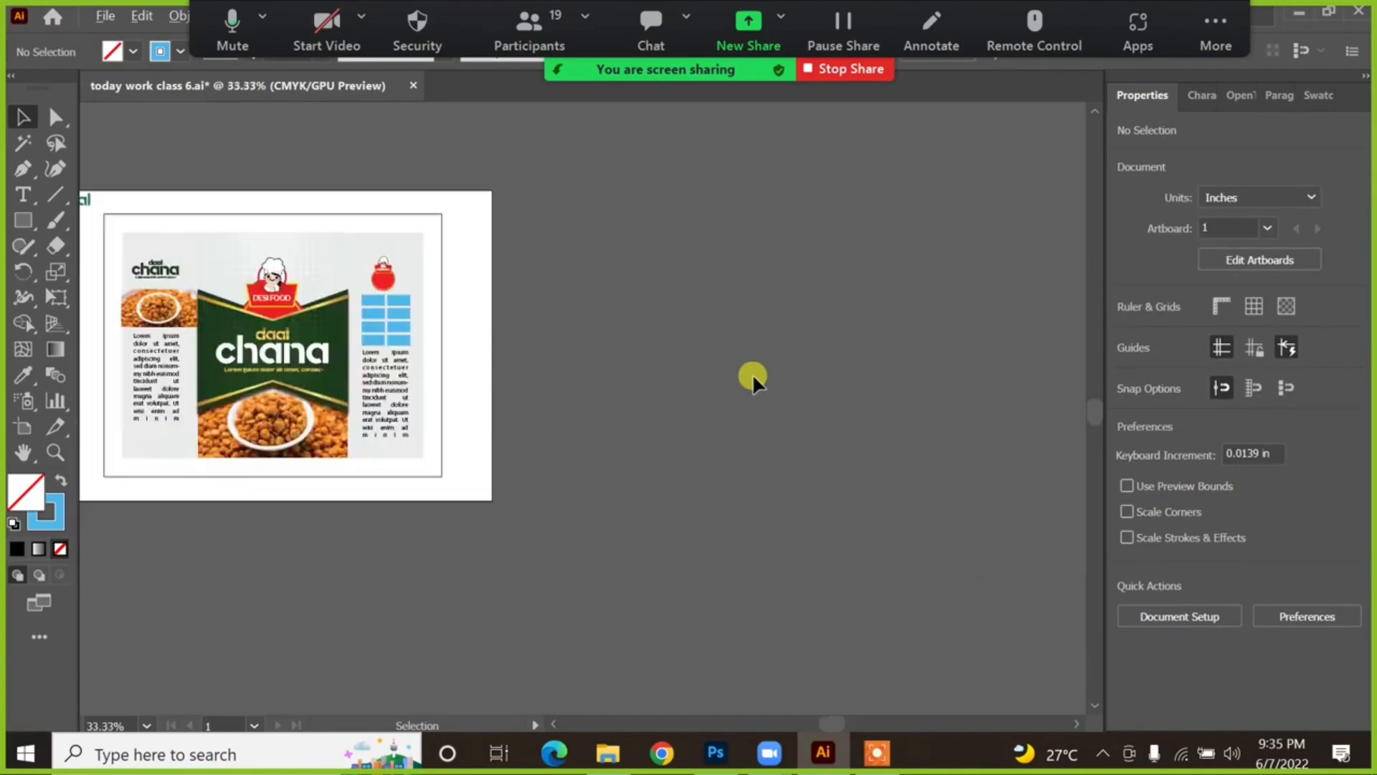
Step: Fill the 9 × 7 in outer rectangle with the pouch background's light grey and no stroke, using the Eyedropper on the existing artwork
left_click_drag(701, 323, 990, 340)
key("z")
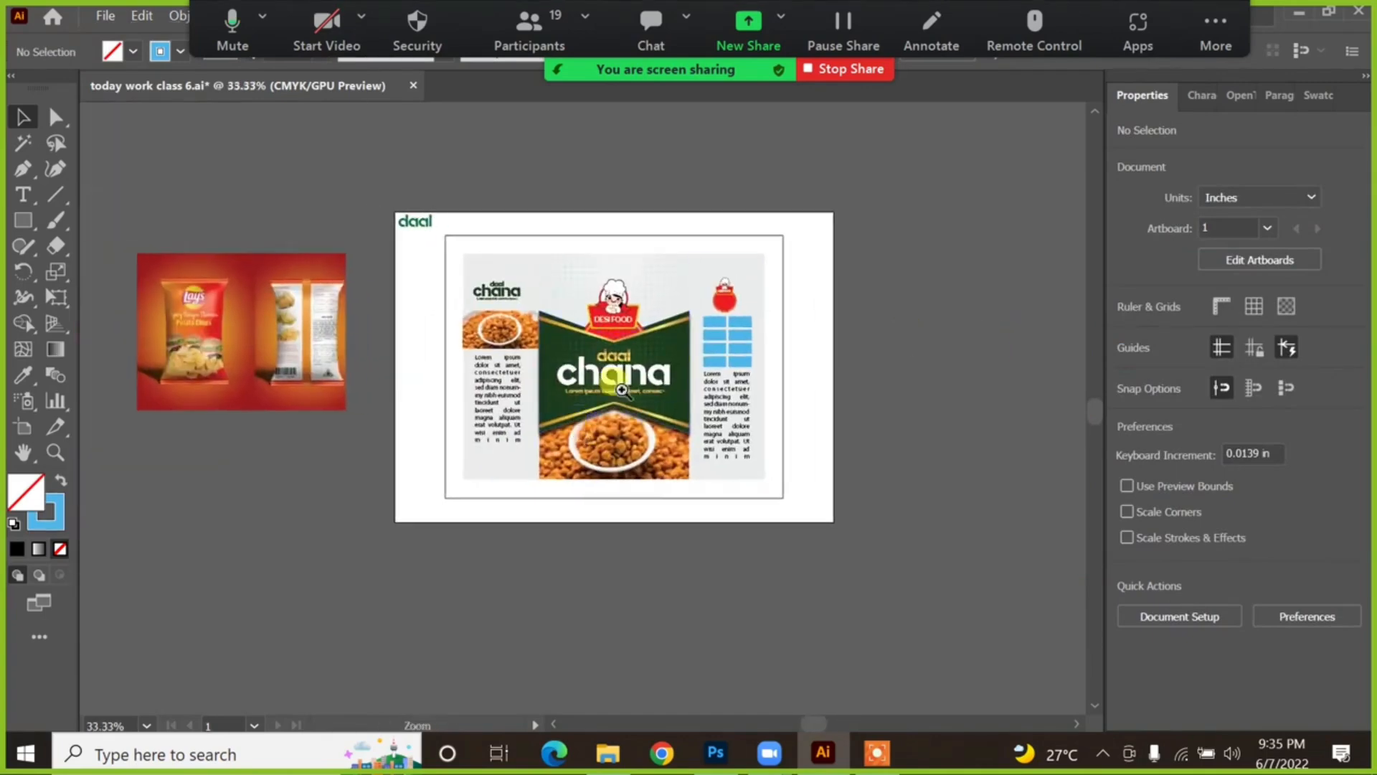
left_click_drag(620, 388, 745, 428)
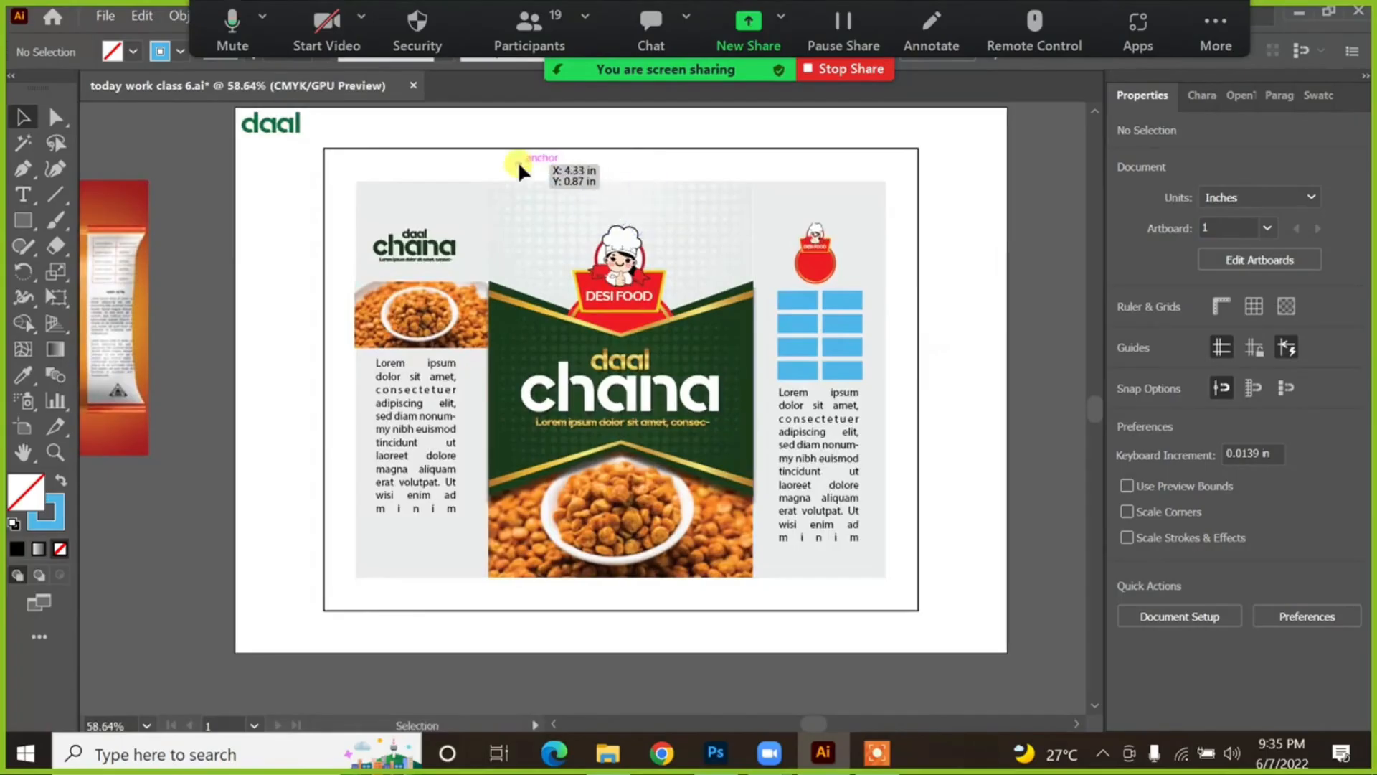
key("ctrl+minus")
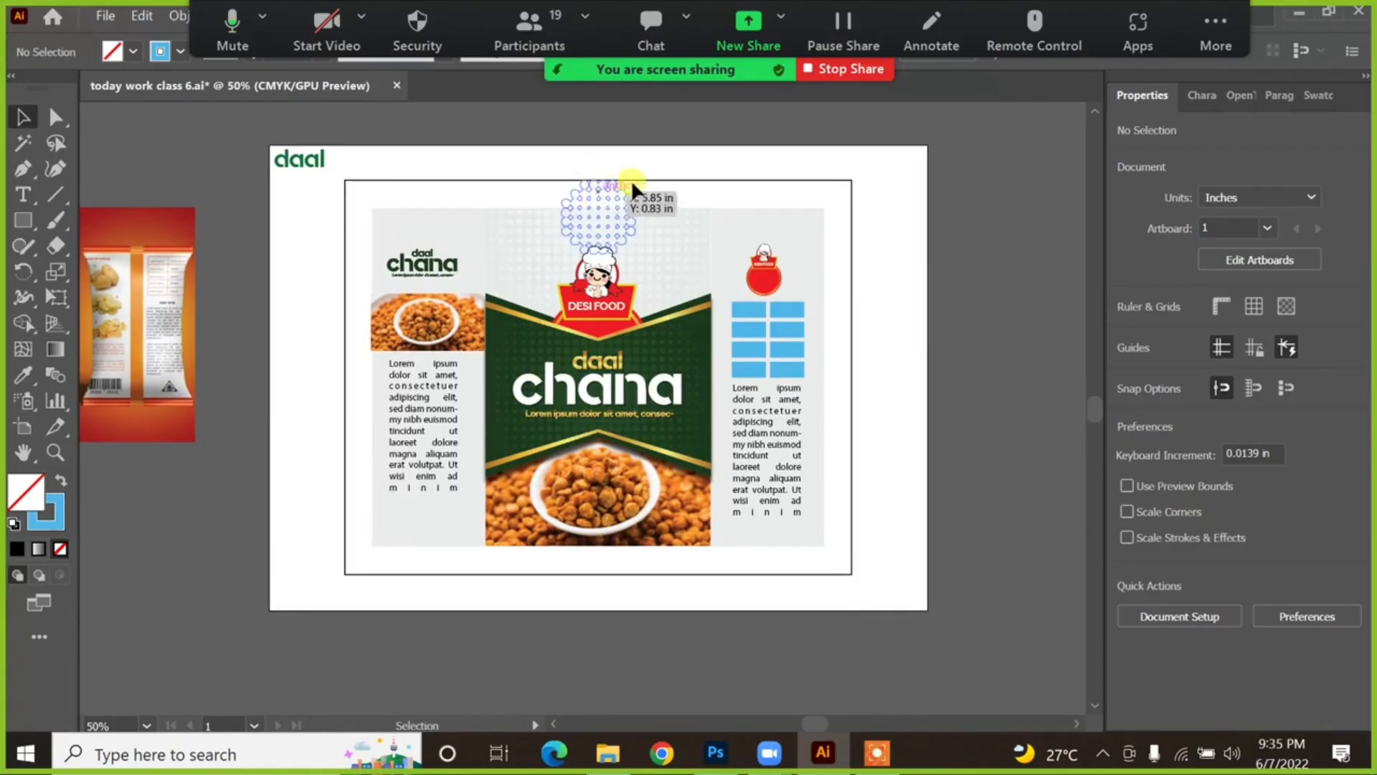
left_click(852, 194)
left_click(933, 241)
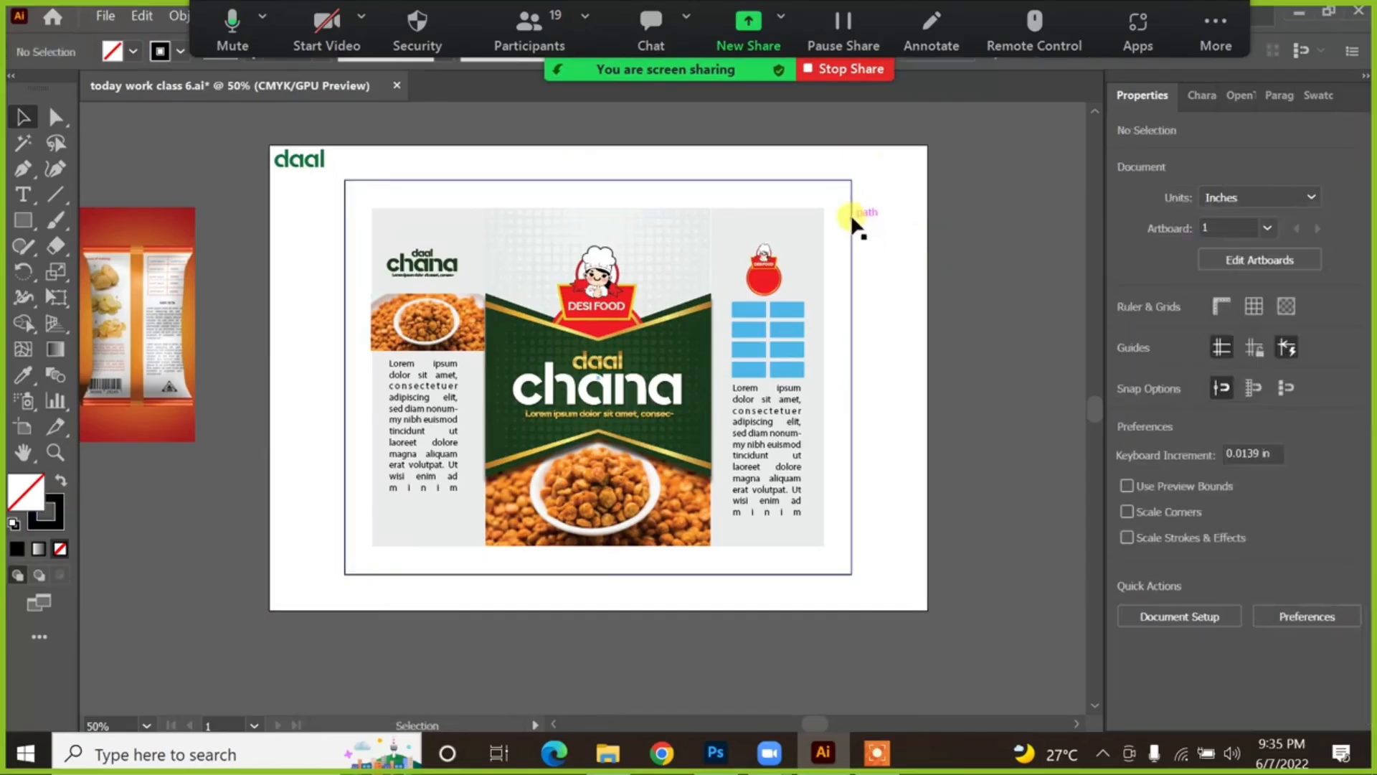
left_click(848, 211)
left_click(24, 374)
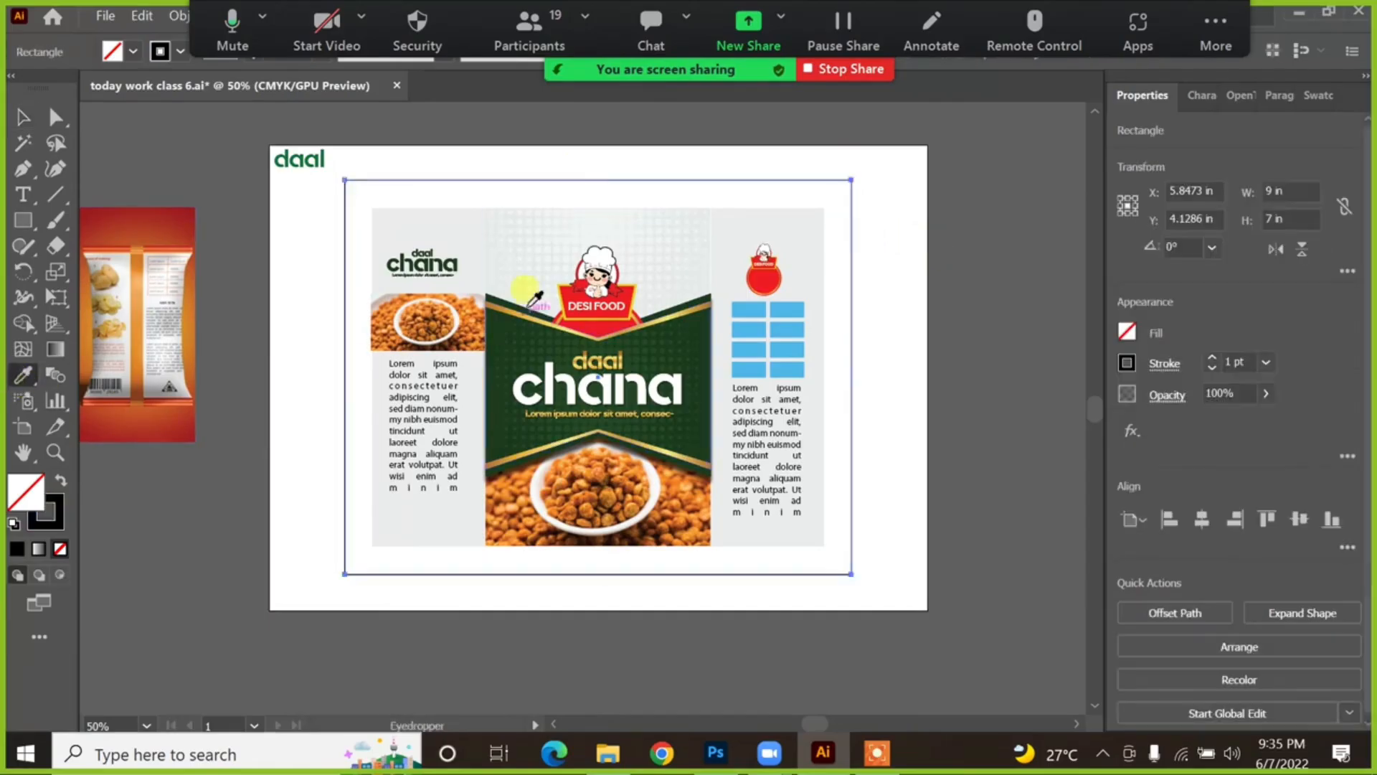
left_click(532, 257)
left_click(495, 263)
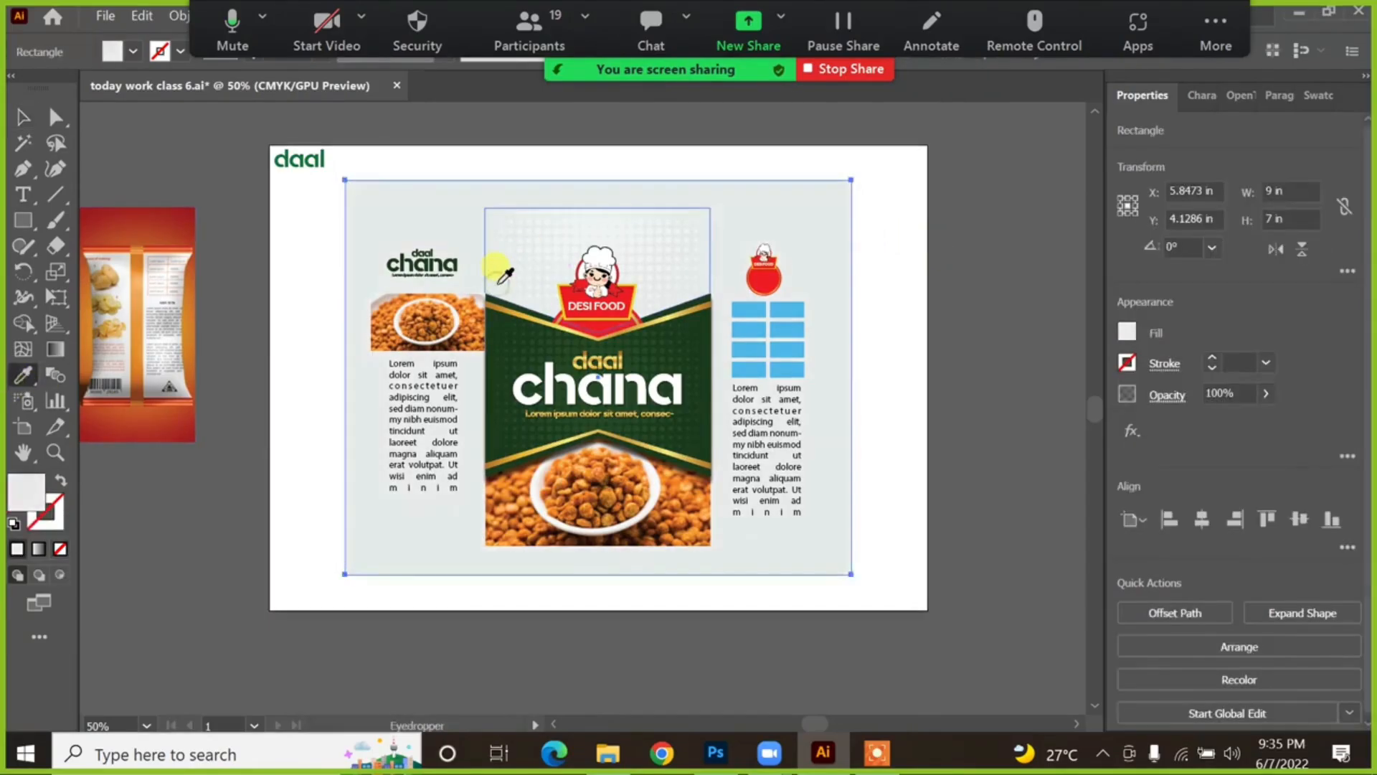
left_click(22, 116)
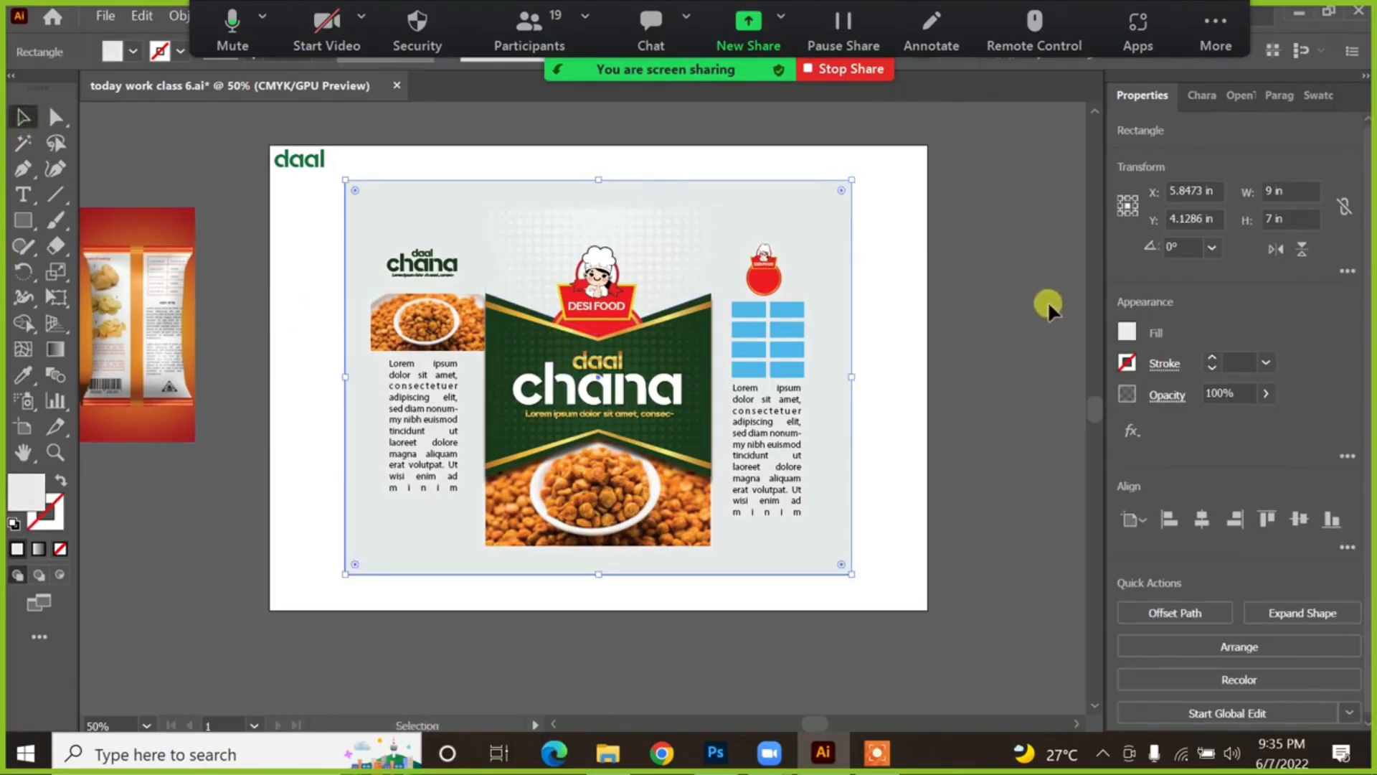
left_click(961, 298)
Step: Move the loose green "daal" text from the artboard's corner to the empty area above the chips packet reference image
left_click_drag(947, 293, 950, 276)
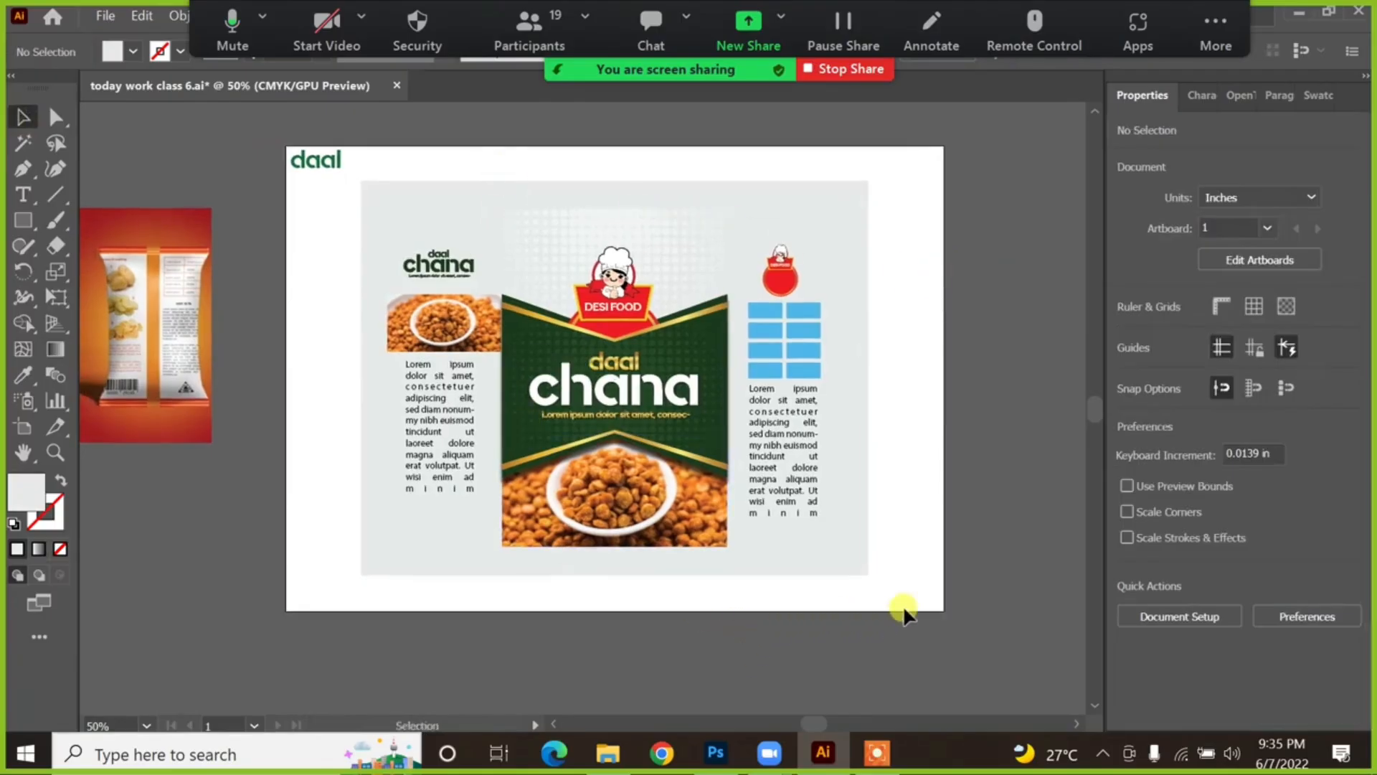
left_click_drag(316, 167, 104, 149)
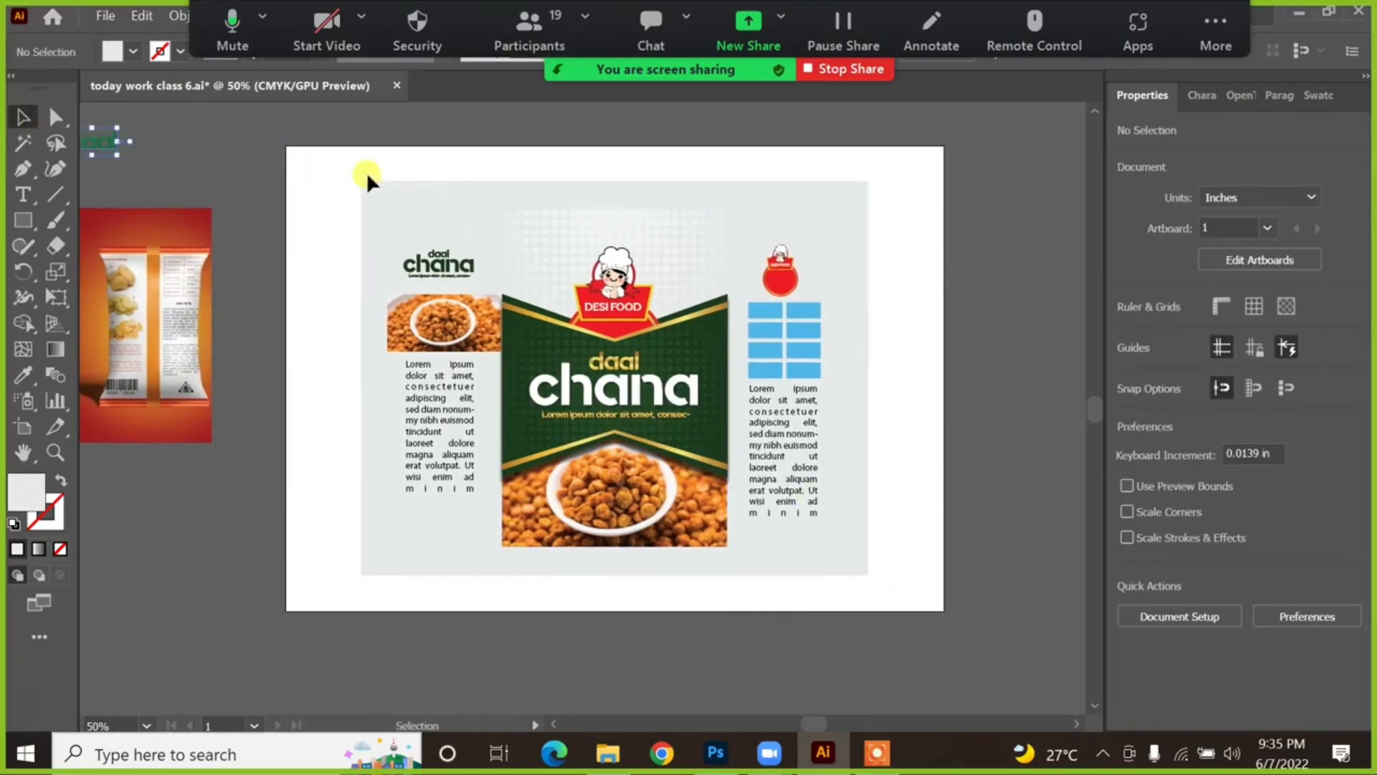
left_click(868, 217)
Step: Examine the extent of the pouch layout by selecting its artwork together with the outer background rectangle
left_click(290, 108)
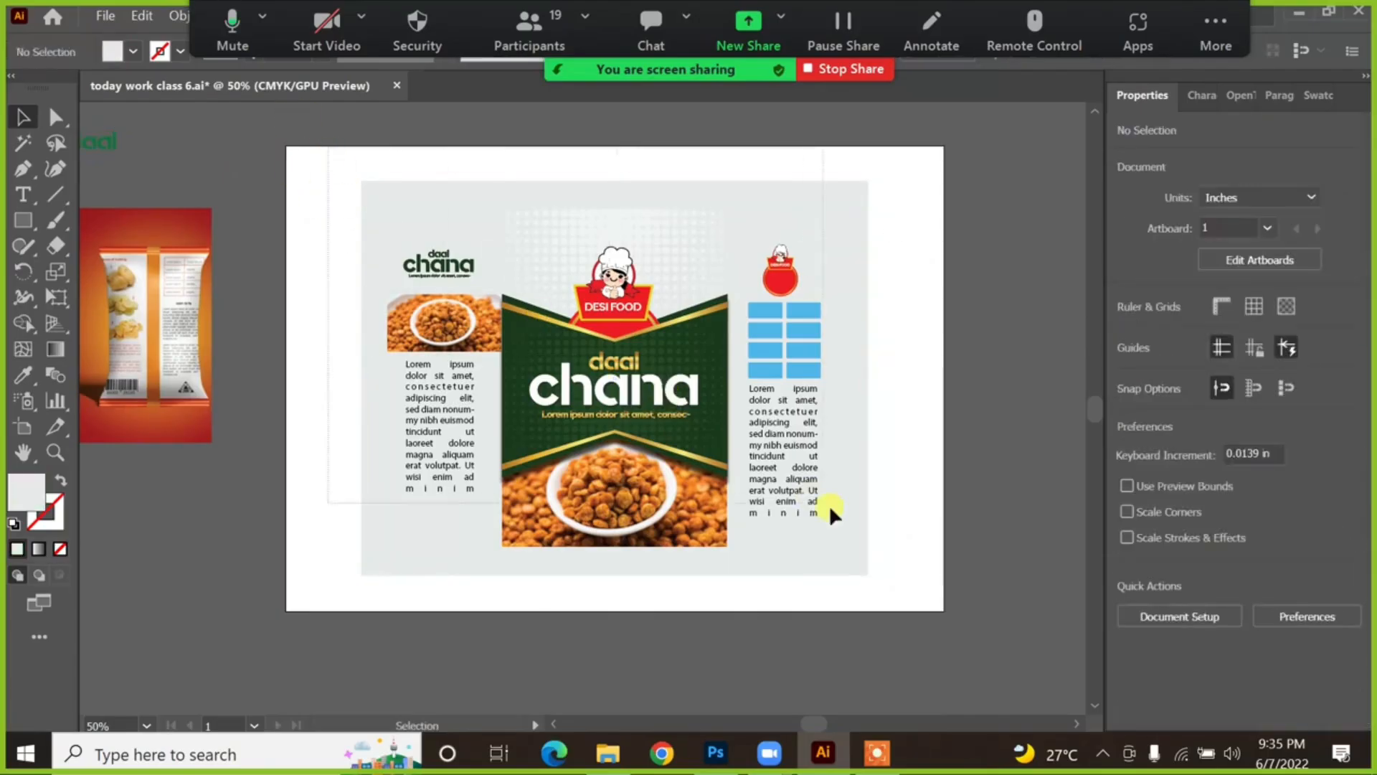
key("ctrl+a")
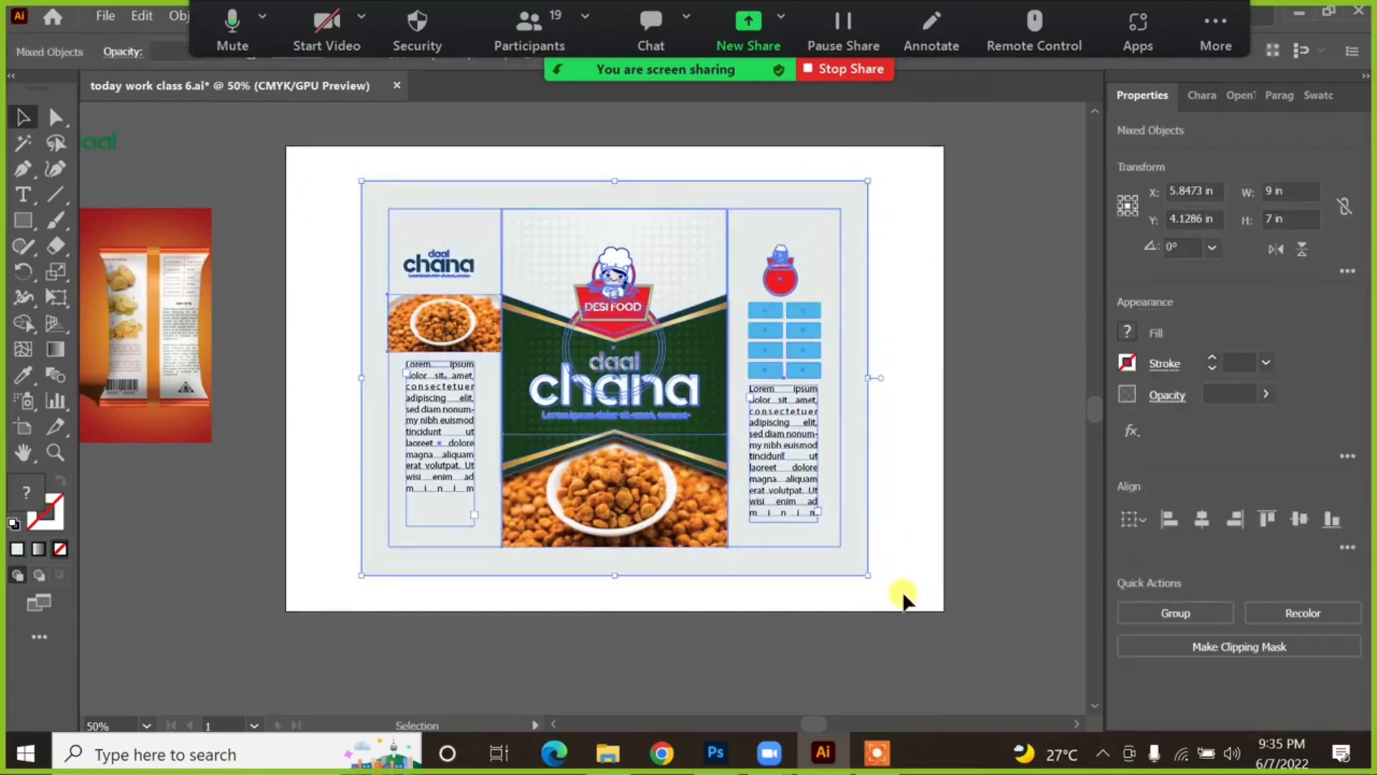
left_click(910, 498)
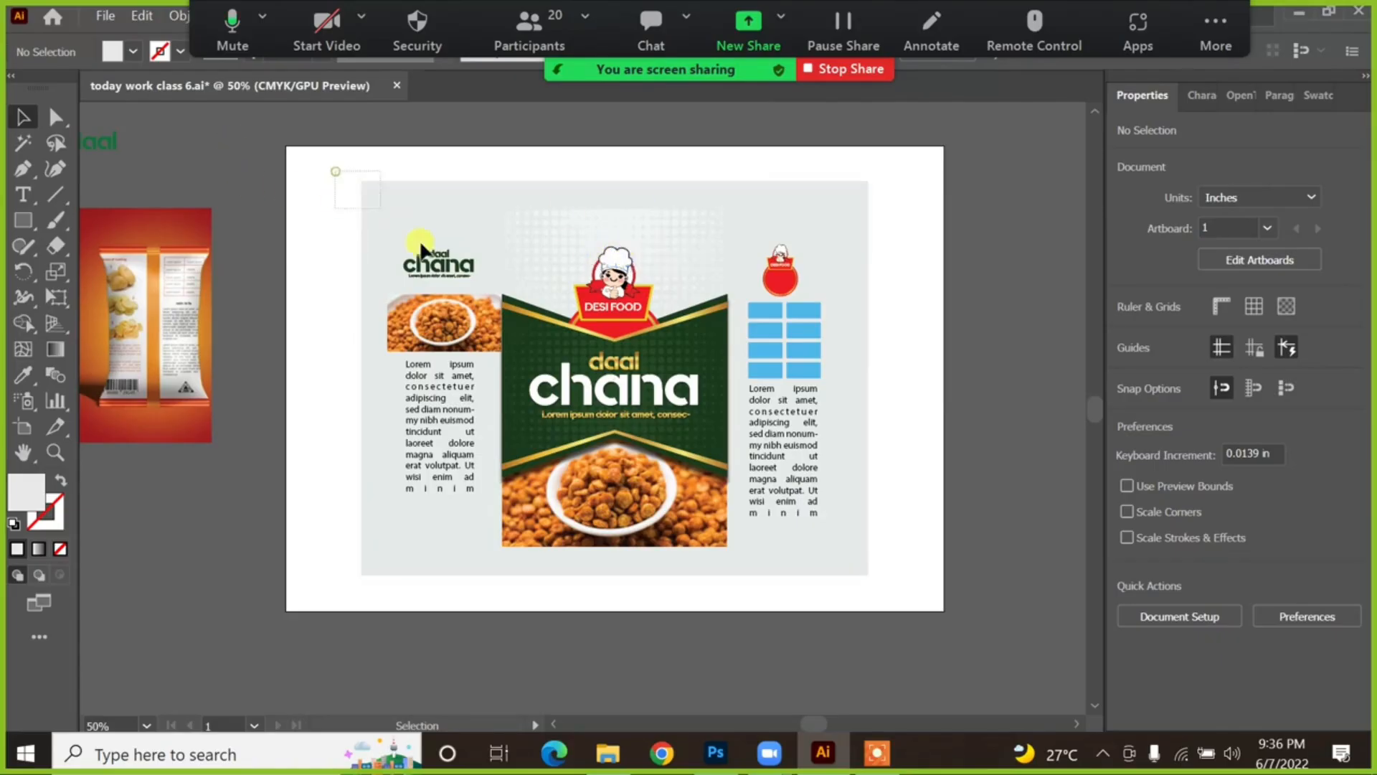
left_click_drag(334, 171, 893, 569)
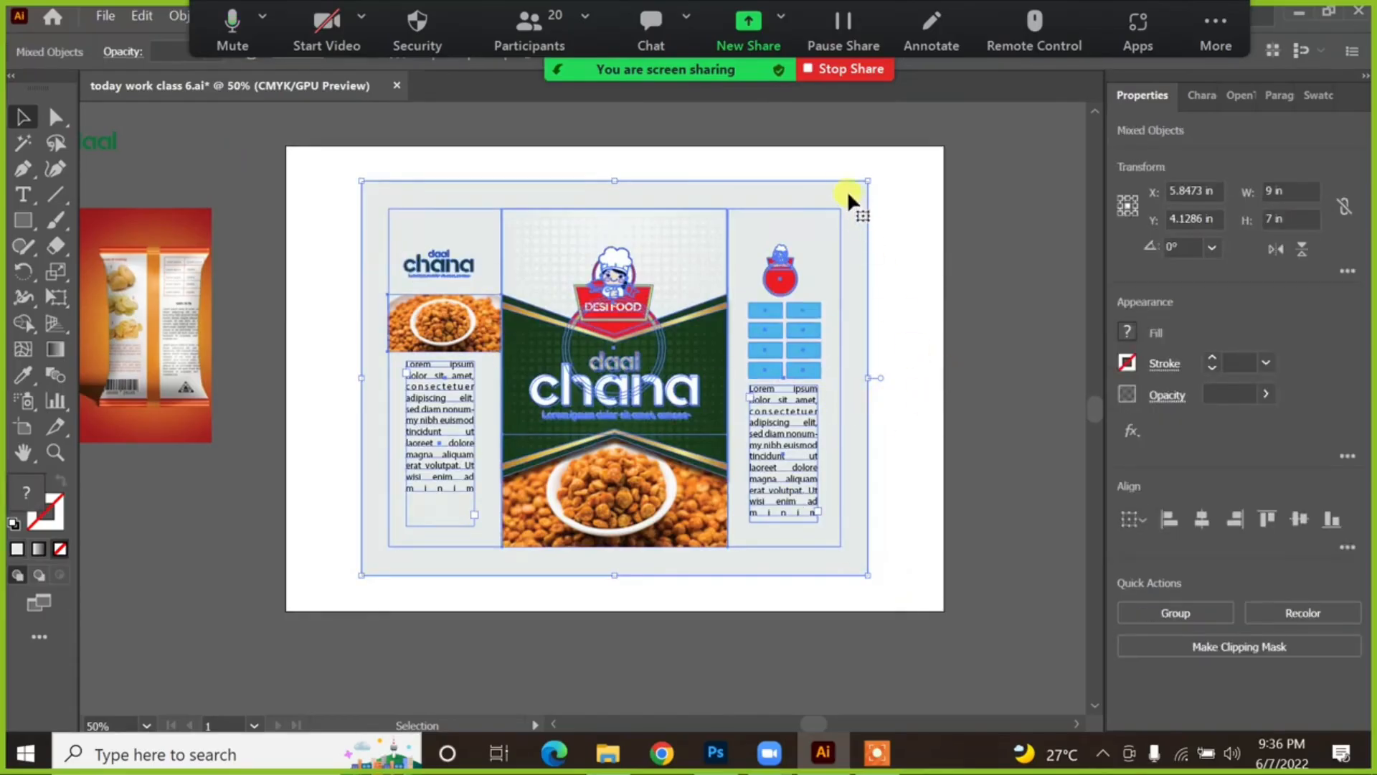
left_click(966, 363)
left_click_drag(401, 160, 860, 208)
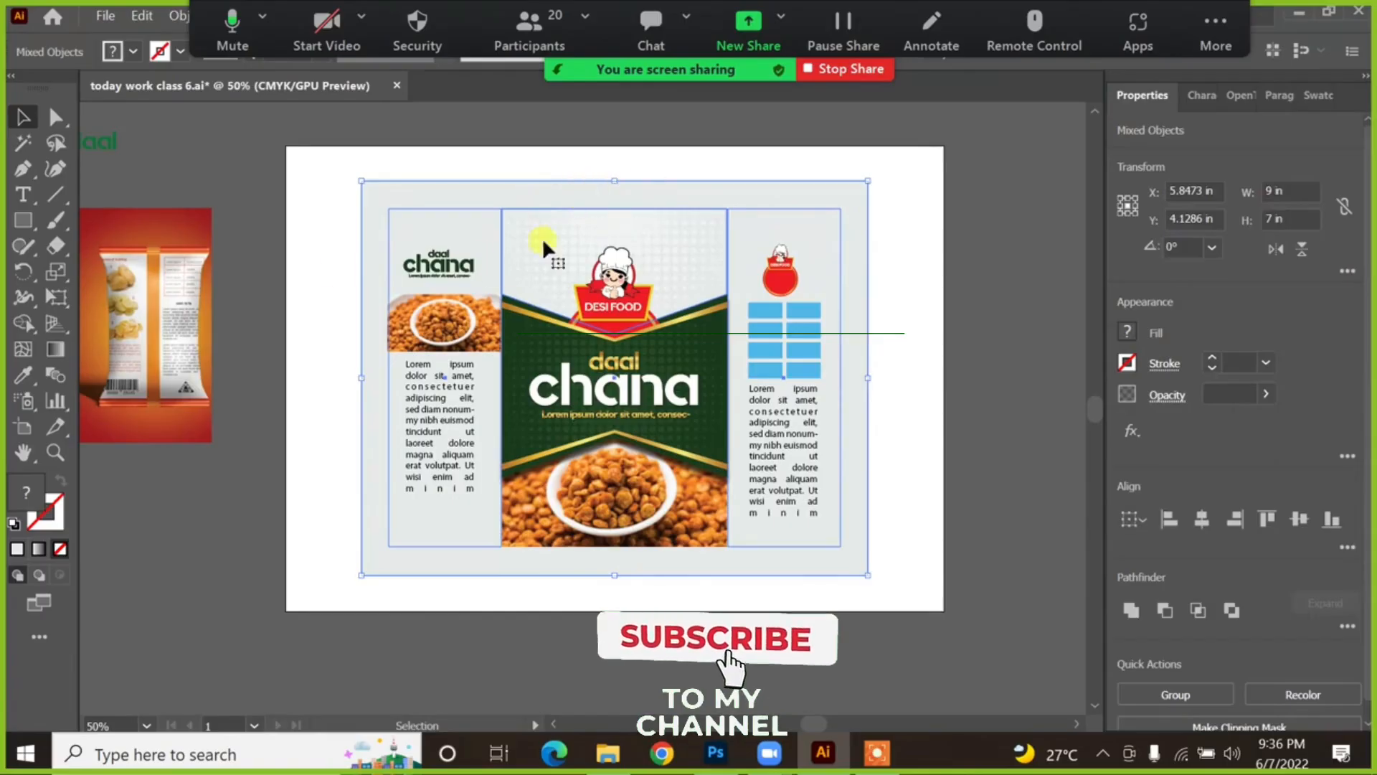
Step: Compare the flat pouch layout's front and side panels with the front and back views of the chips packet reference
key("space")
left_click_drag(252, 244, 442, 236)
left_click_drag(283, 222, 675, 401)
scroll(468, 278, "down", 5)
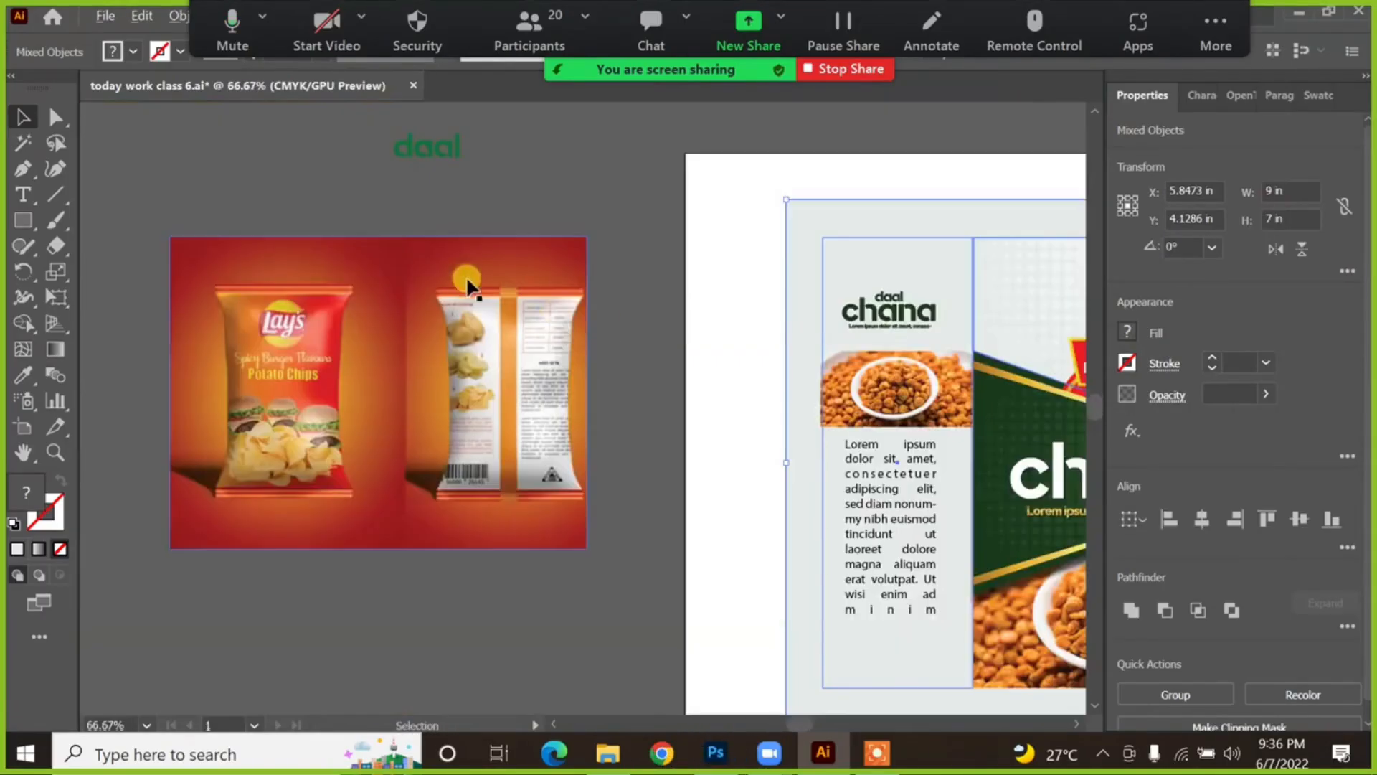
left_click_drag(618, 322, 129, 252)
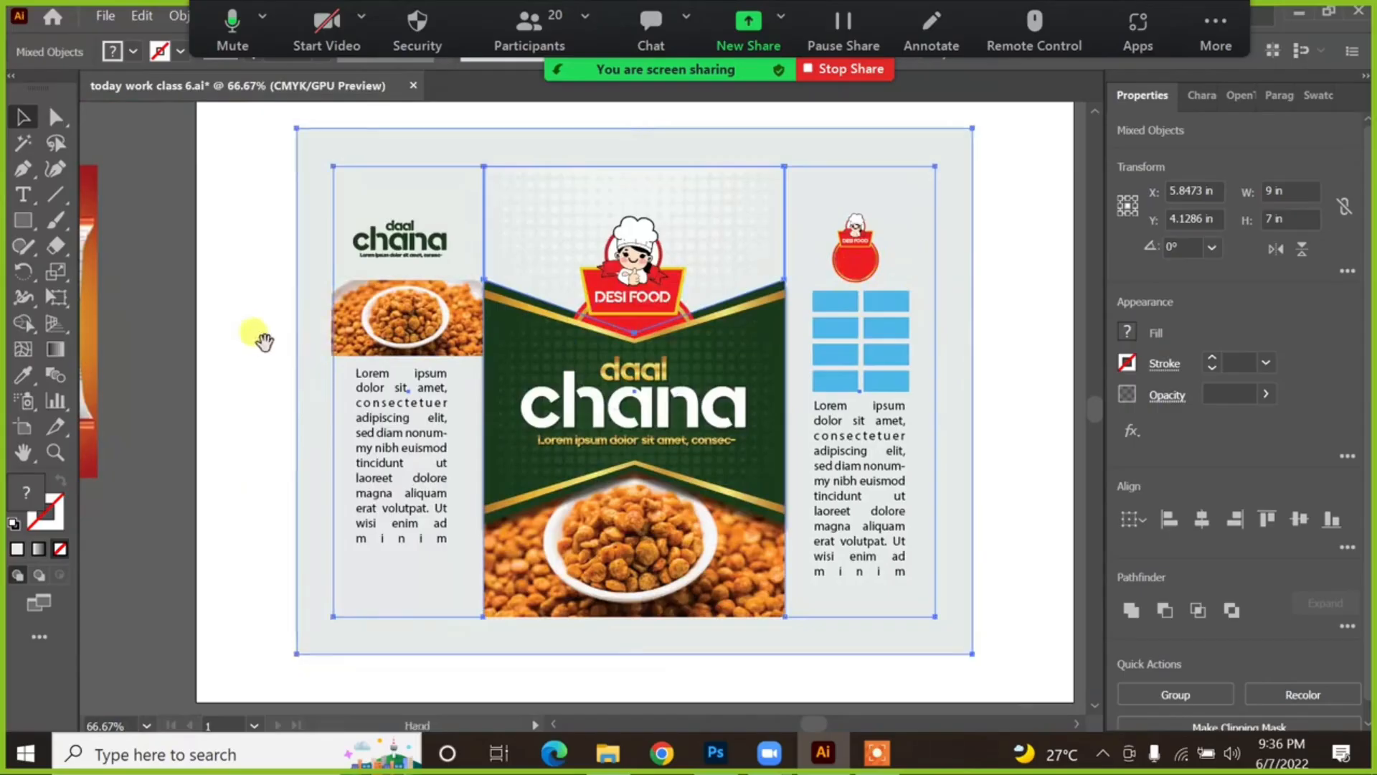
left_click_drag(263, 337, 383, 320)
left_click_drag(295, 271, 457, 266)
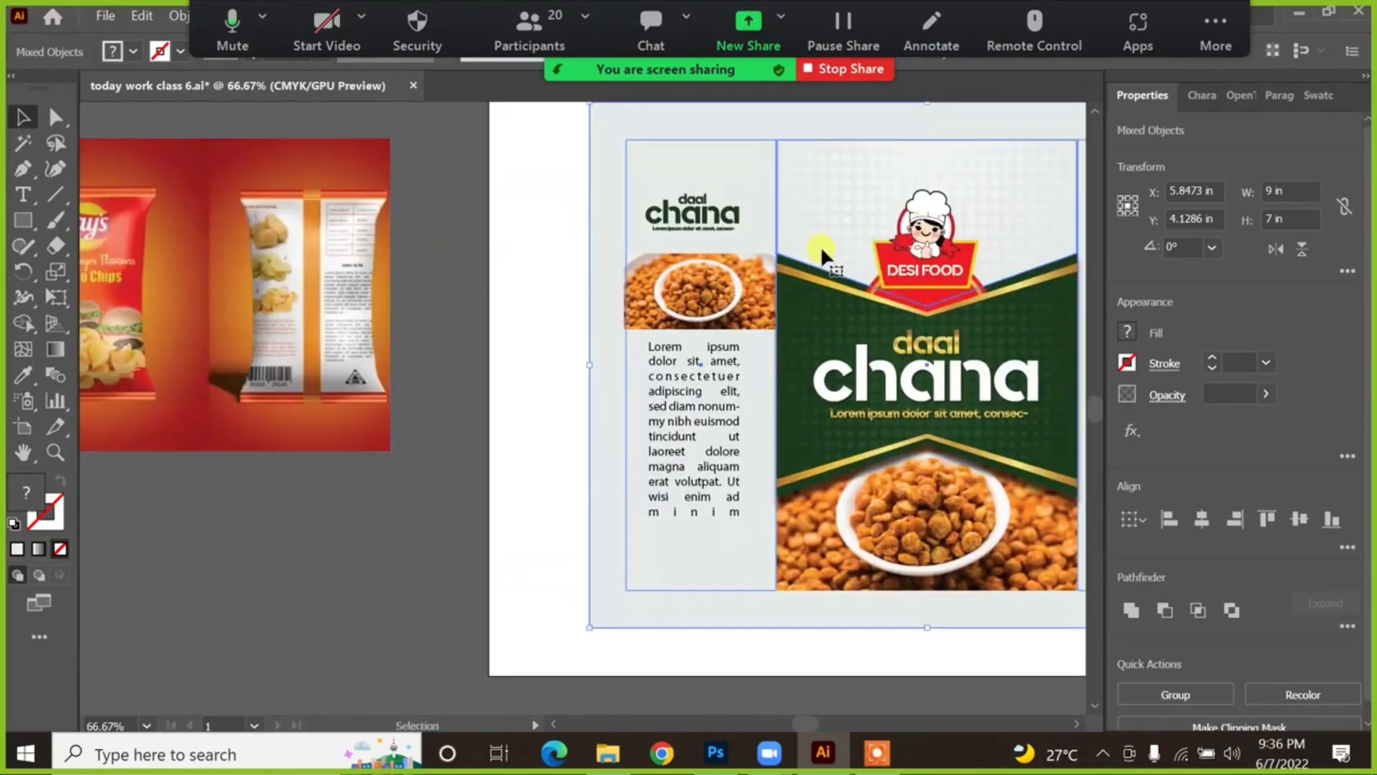
left_click_drag(157, 276, 442, 271)
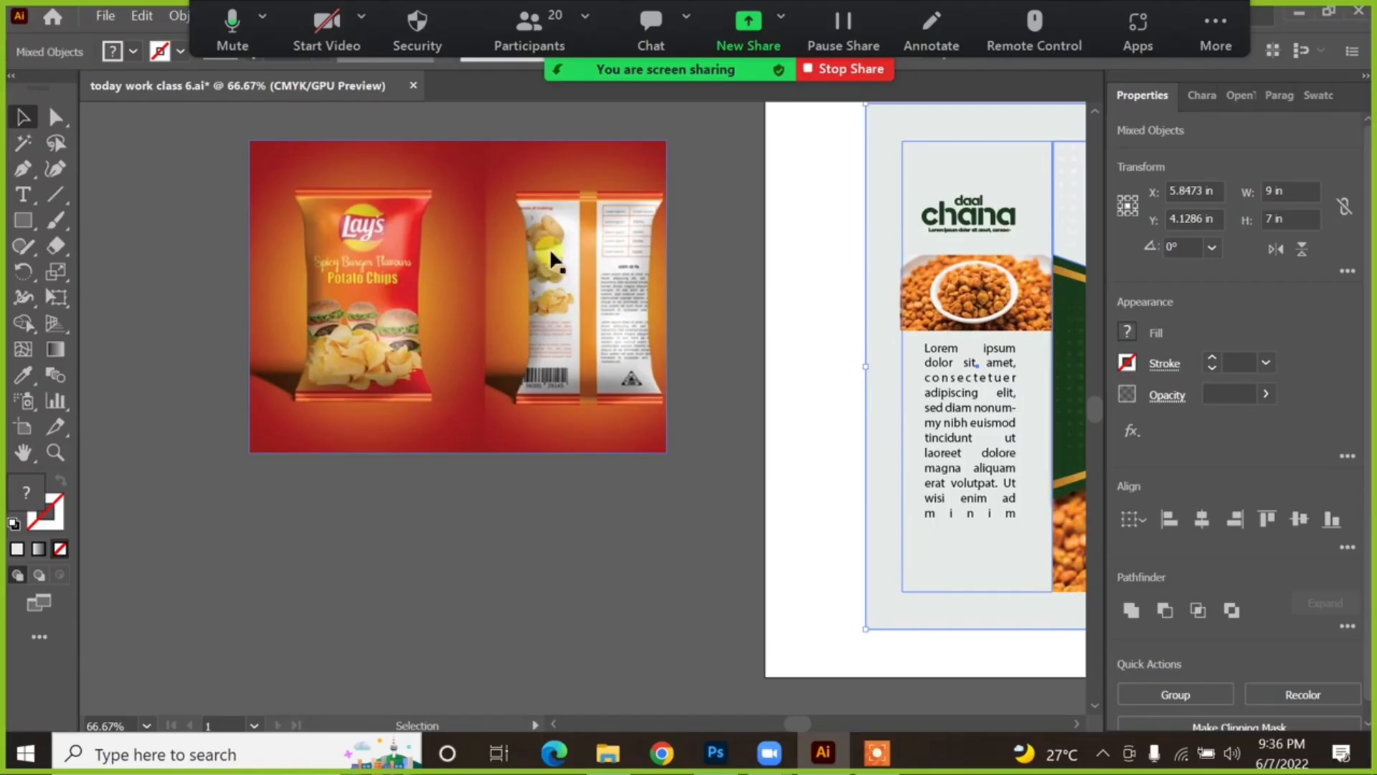
scroll(598, 302, "right", 3)
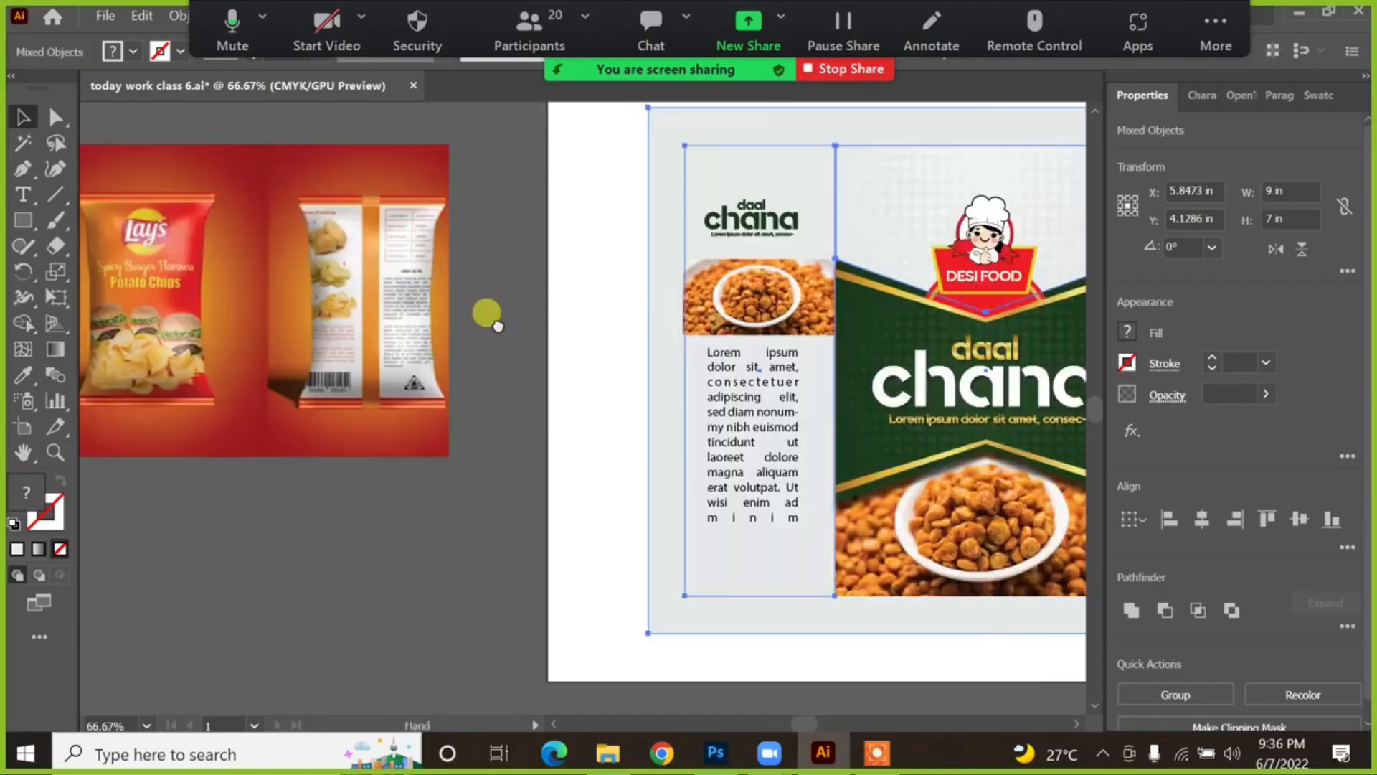
scroll(345, 328, "down", 3)
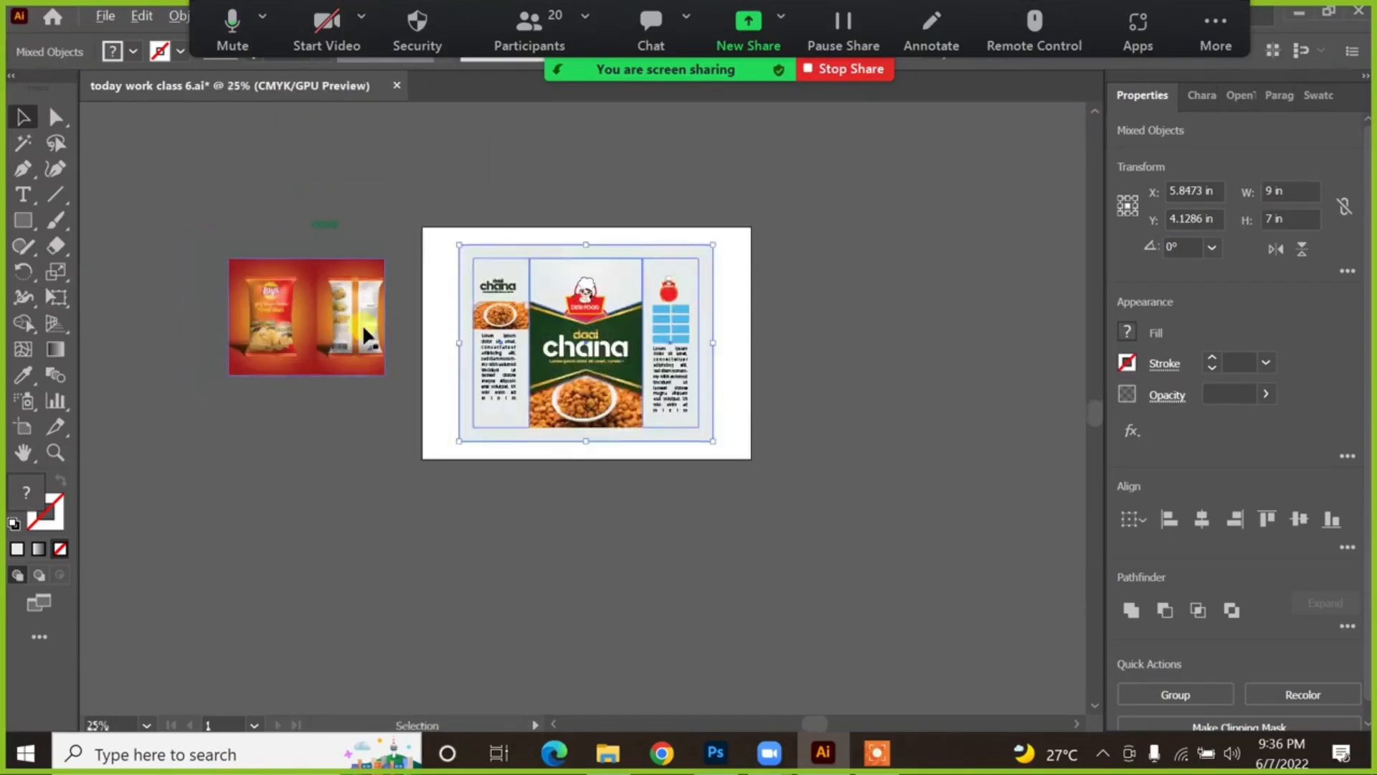
left_click_drag(548, 316, 476, 312)
left_click(694, 340)
scroll(452, 308, "up", 5)
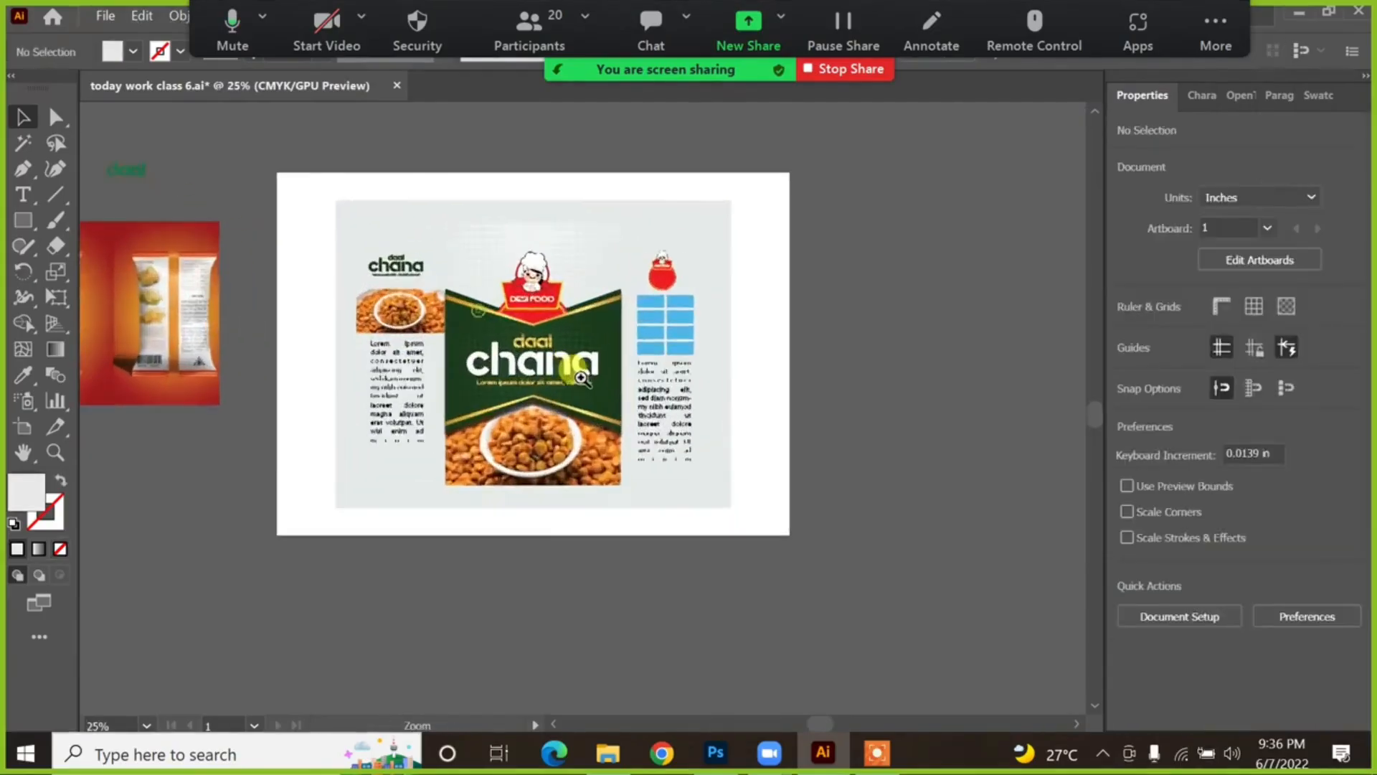
left_click_drag(611, 337, 648, 355)
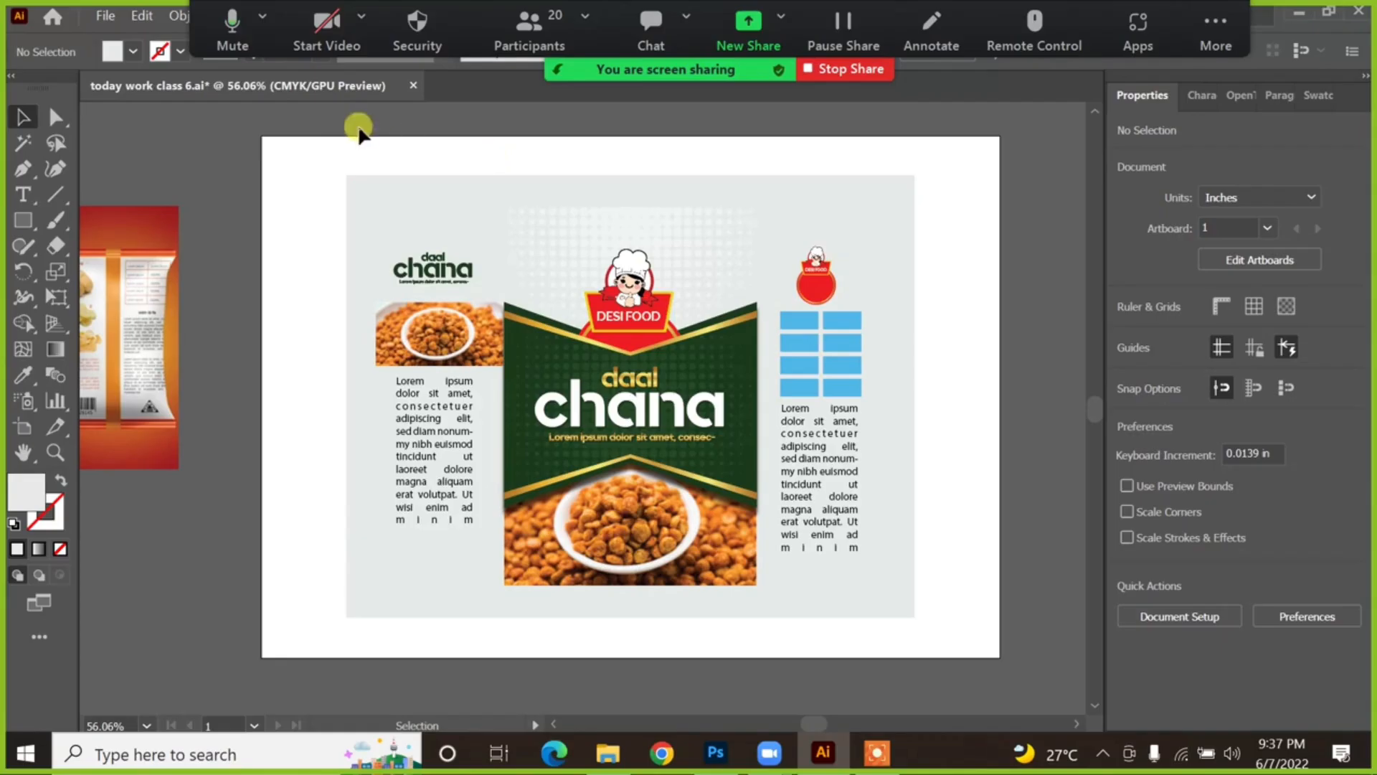
scroll(631, 359, "down", 2)
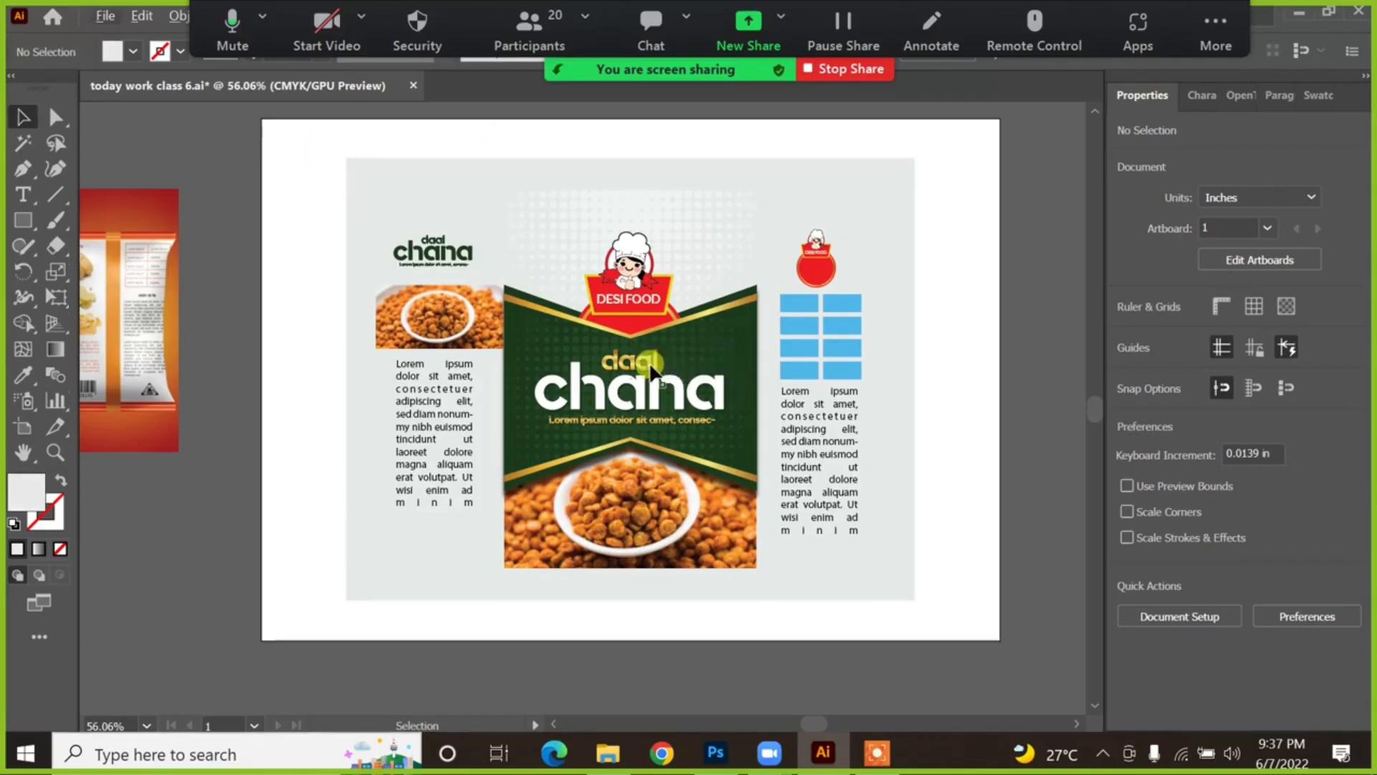
scroll(625, 369, "down", 1)
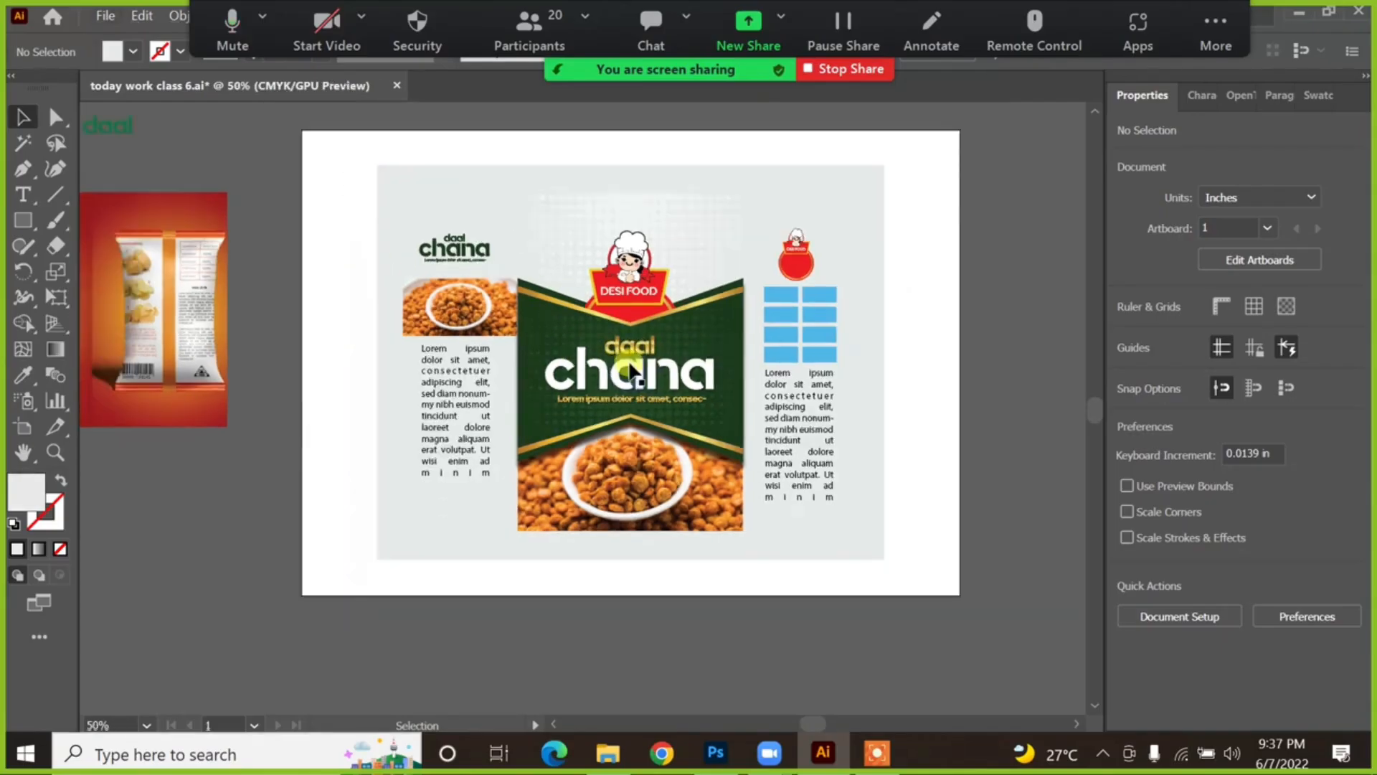
left_click_drag(567, 229, 582, 275)
left_click_drag(328, 145, 990, 642)
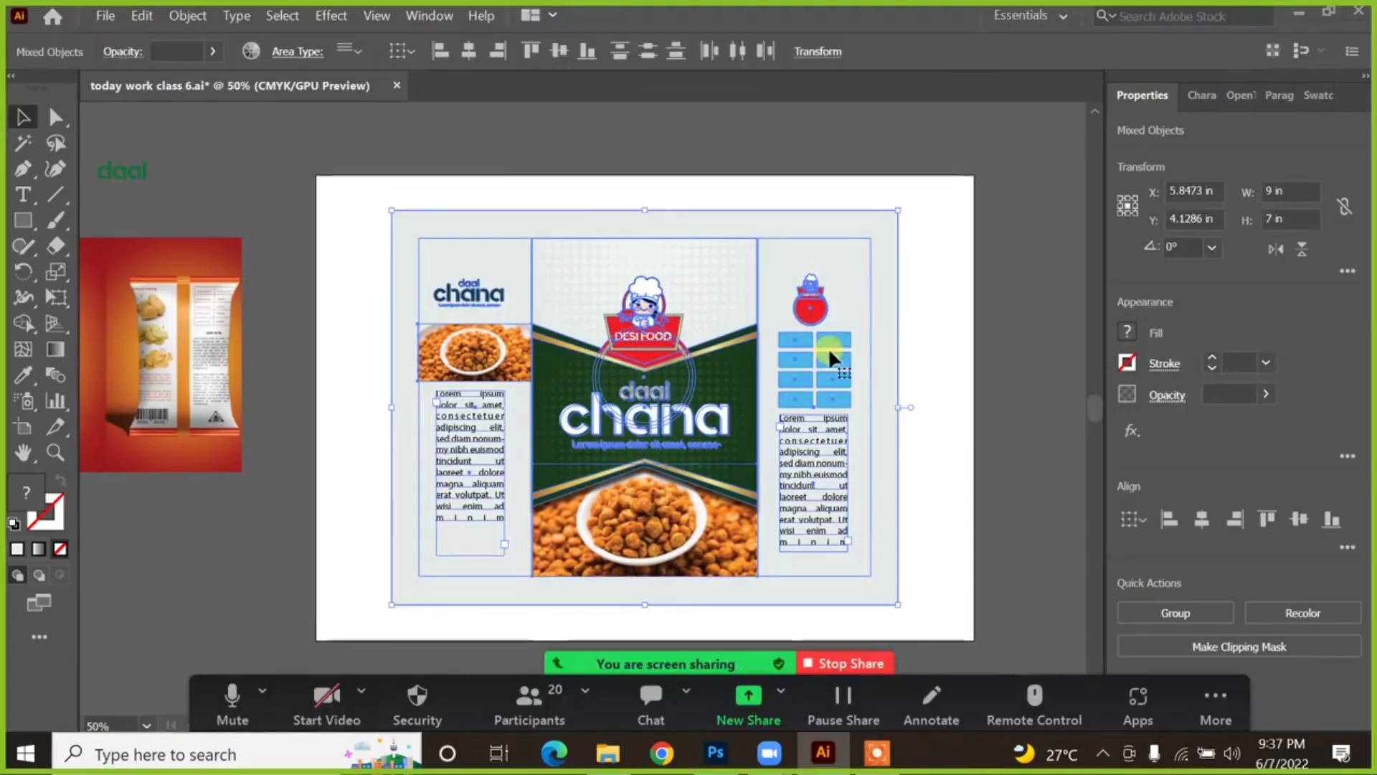
left_click(101, 18)
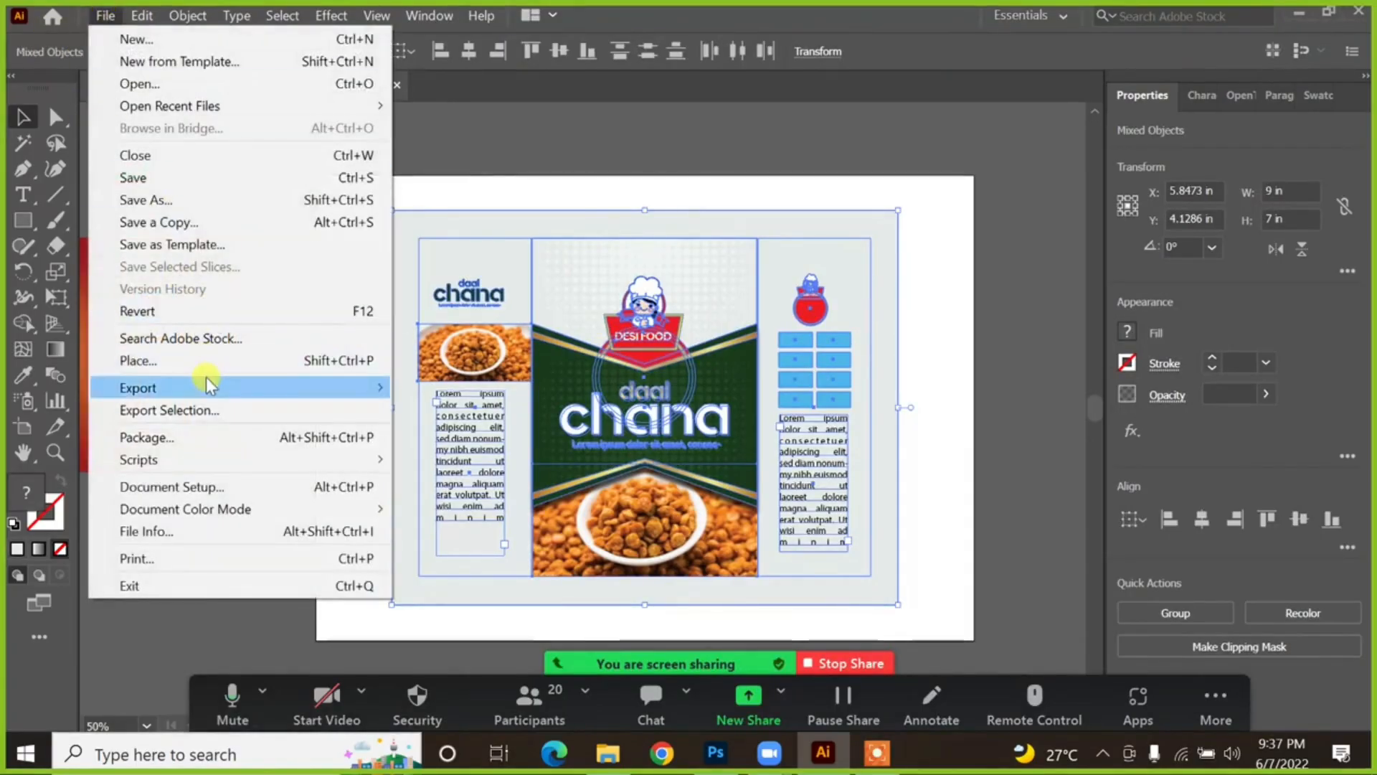
left_click(714, 132)
scroll(558, 165, "down", 1)
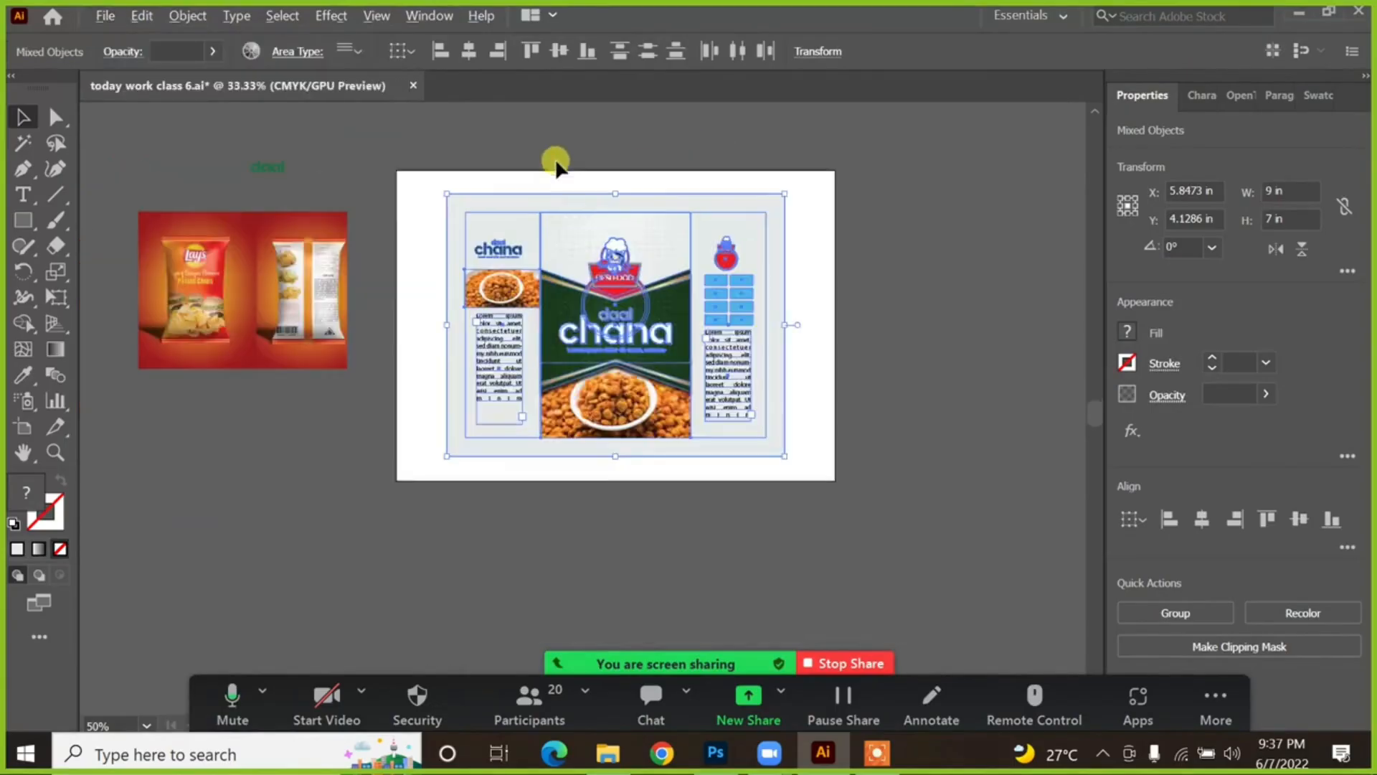
scroll(696, 137, "right", 1)
left_click(700, 138)
left_click(764, 197)
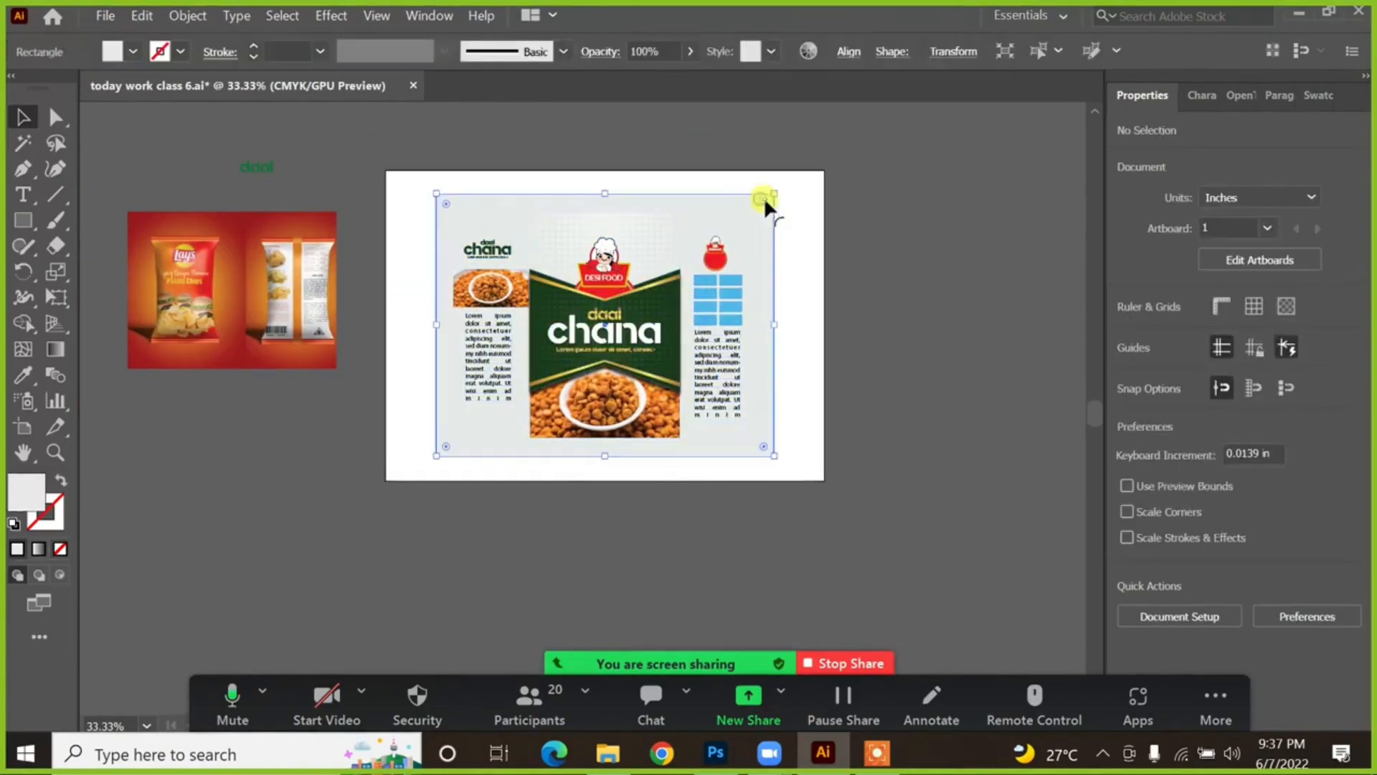
left_click(861, 281)
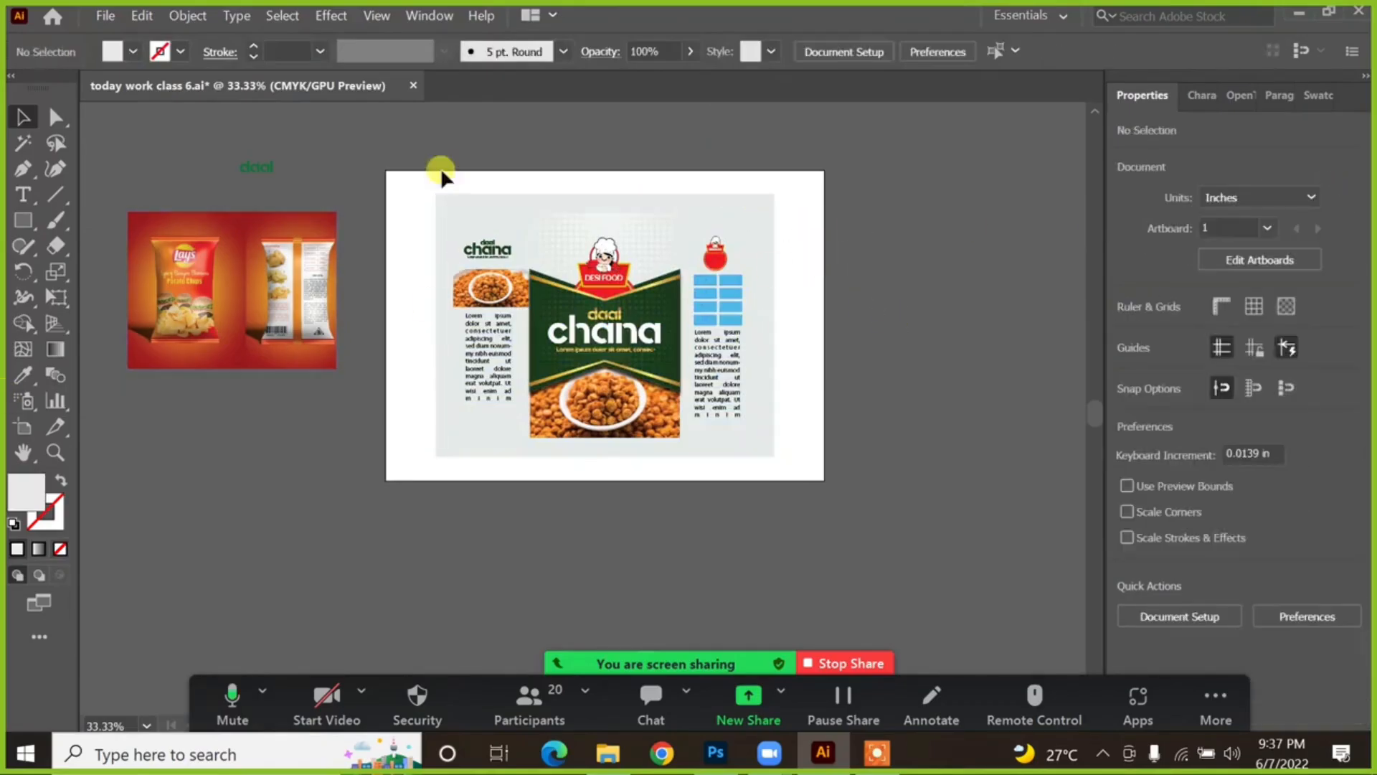
Step: Group all the pouch artwork together with its outer background rectangle
left_click_drag(446, 175, 897, 496)
key("ctrl+g")
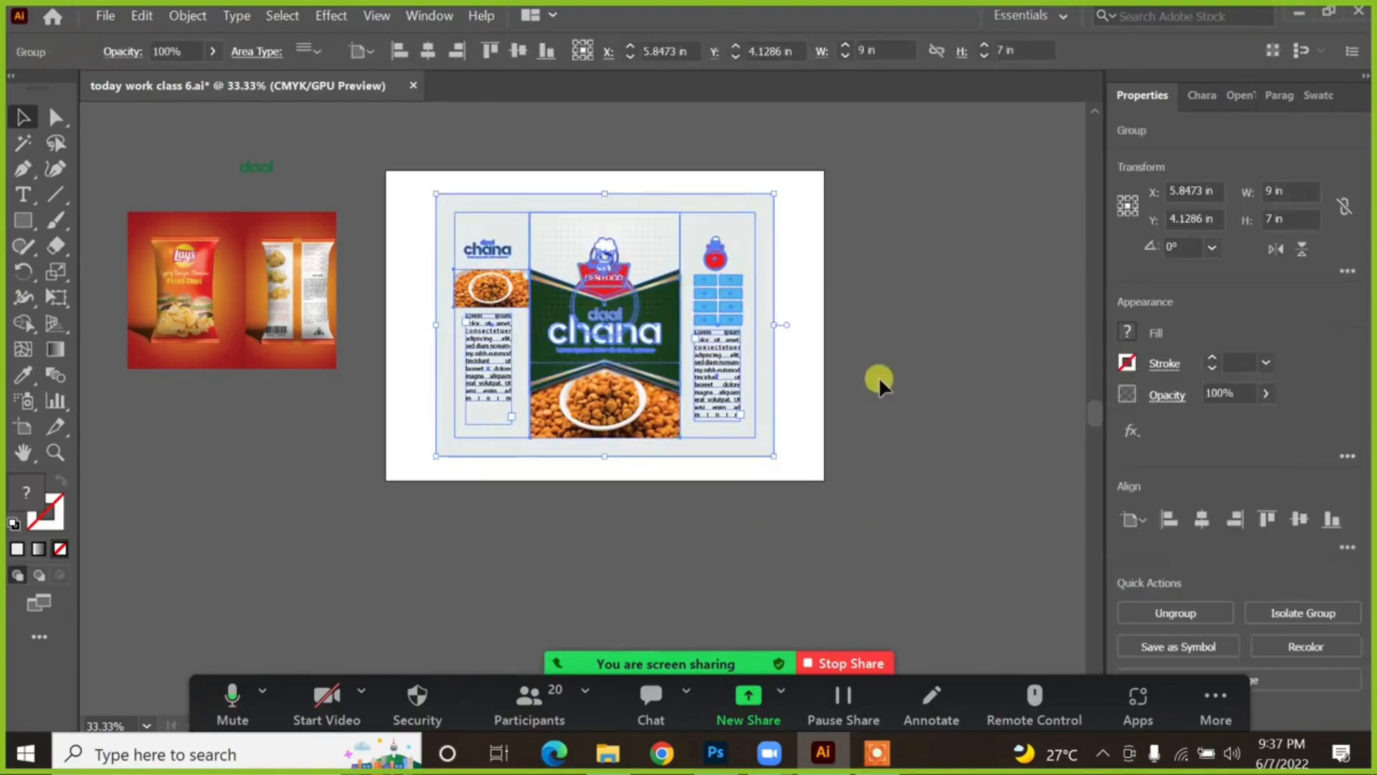
left_click(806, 277)
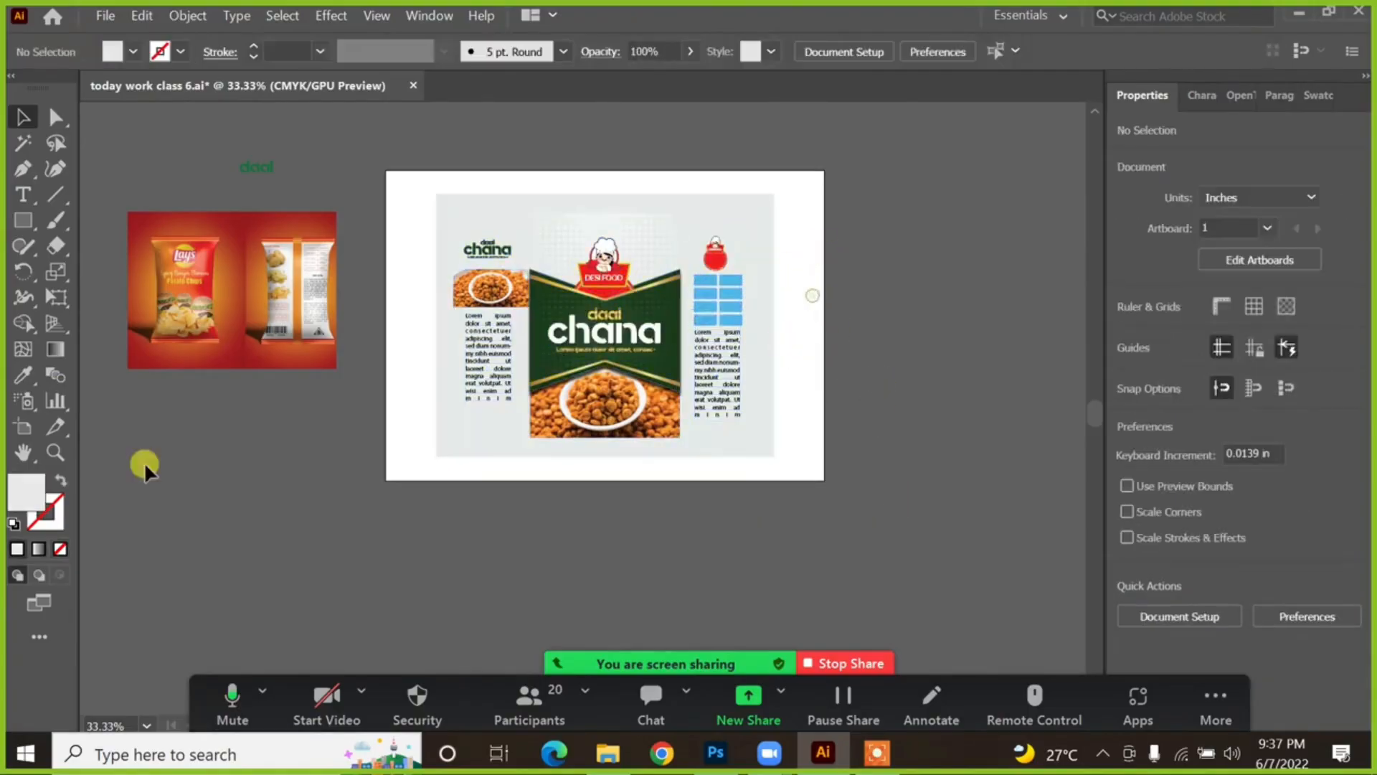
Step: Resize the artboard to 9 × 7 in so its edges fit the pouch's outer background rectangle
left_click(24, 427)
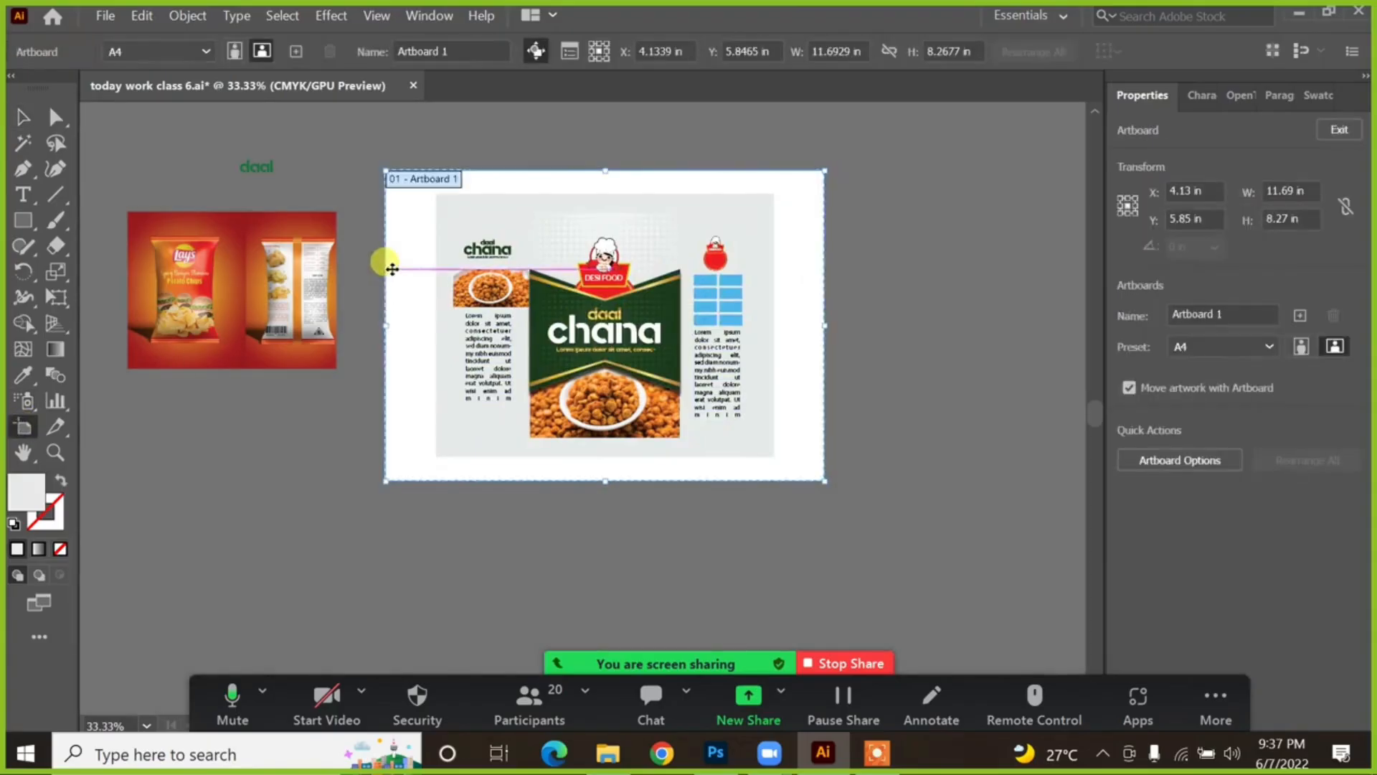
left_click(374, 321)
left_click(388, 332)
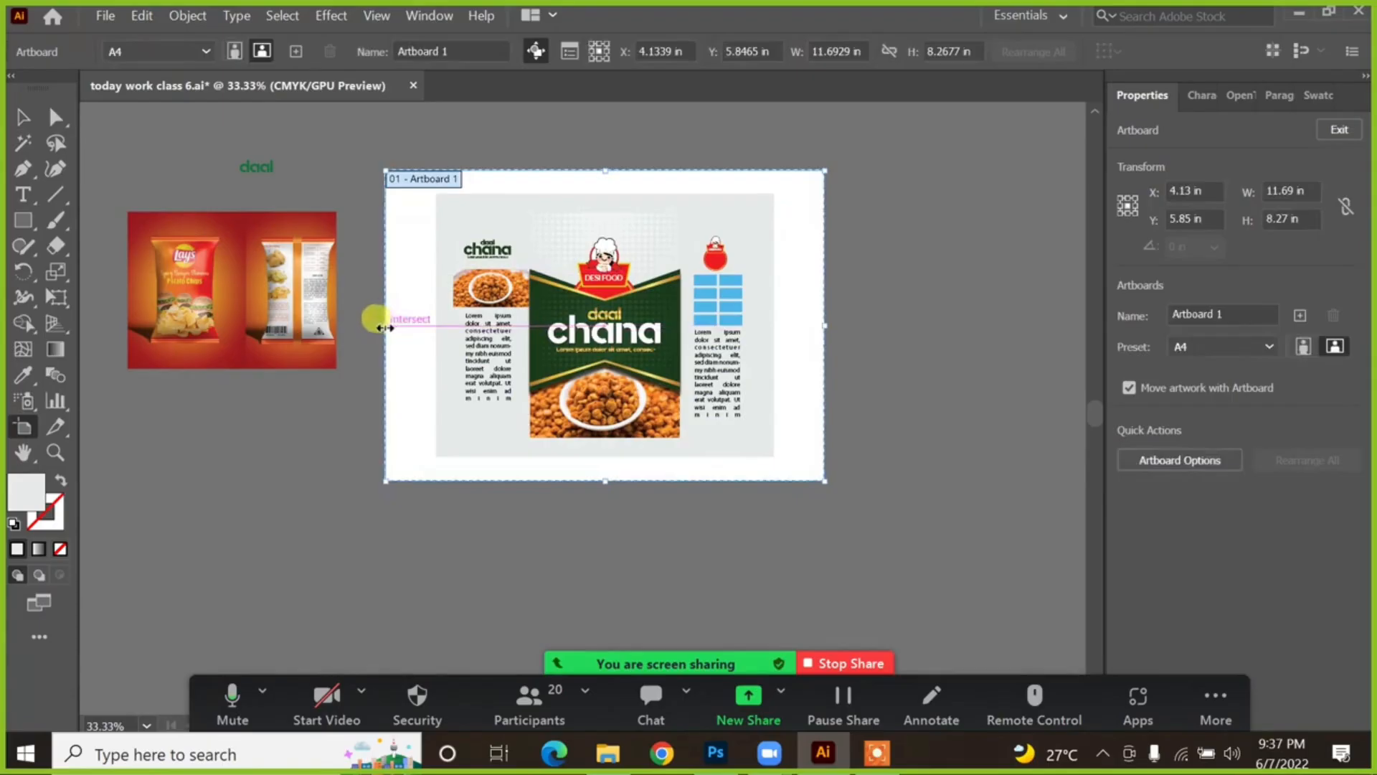
left_click_drag(385, 328, 436, 324)
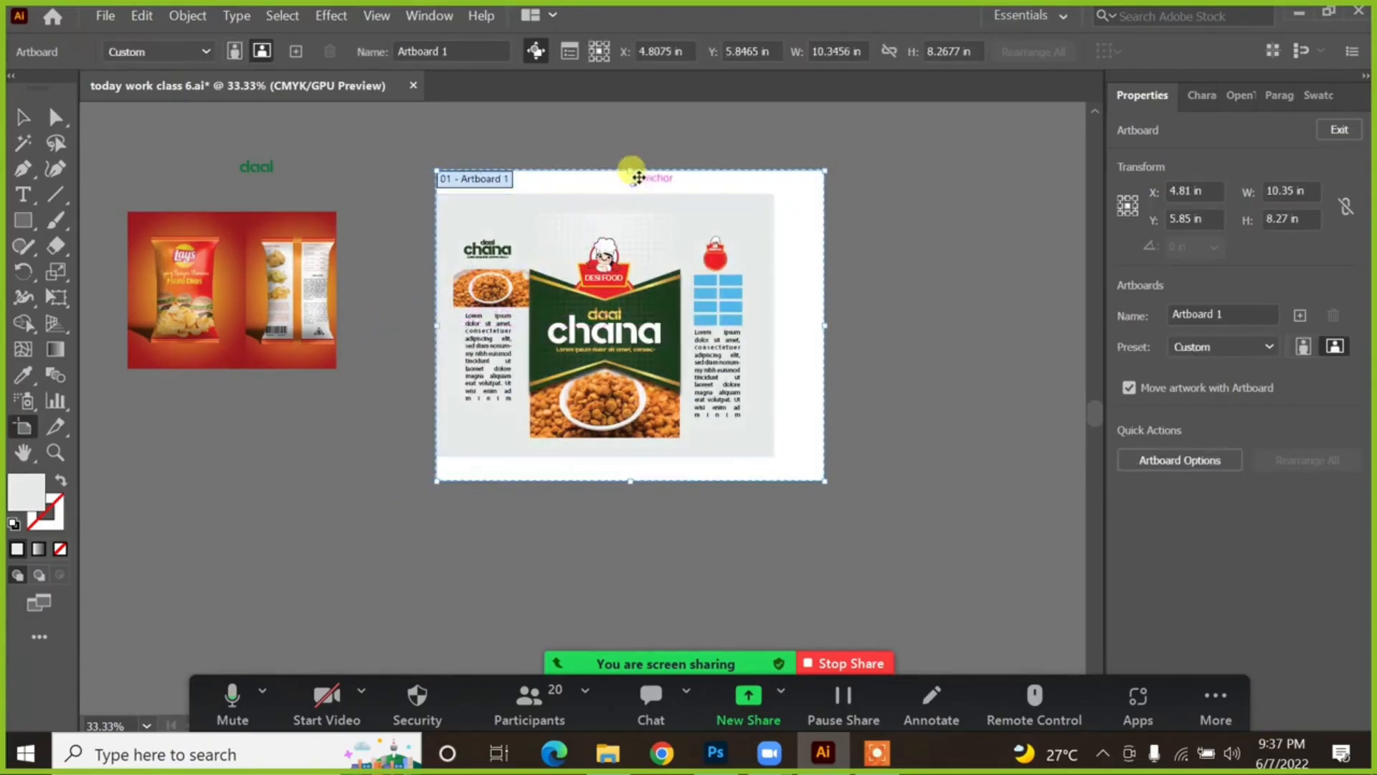
left_click_drag(630, 172, 629, 195)
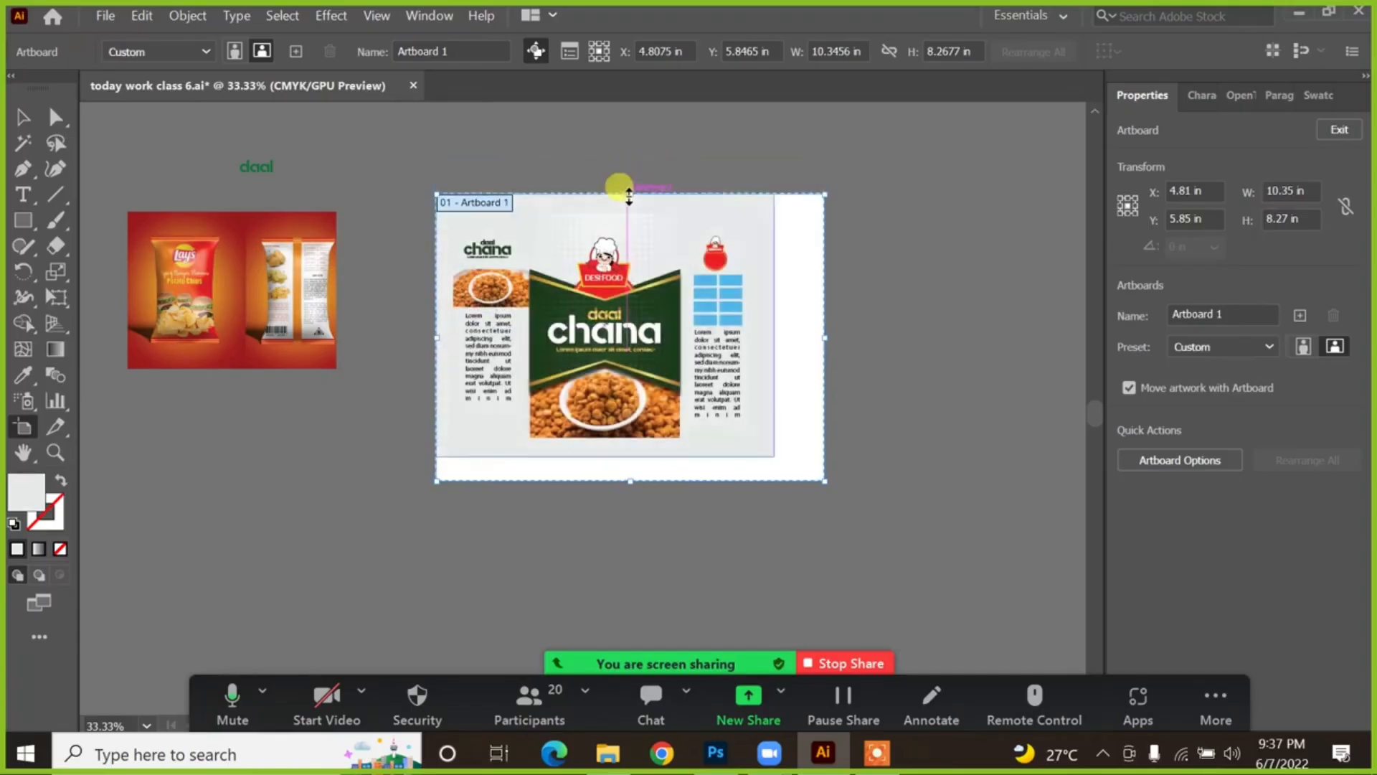
left_click_drag(817, 338, 774, 338)
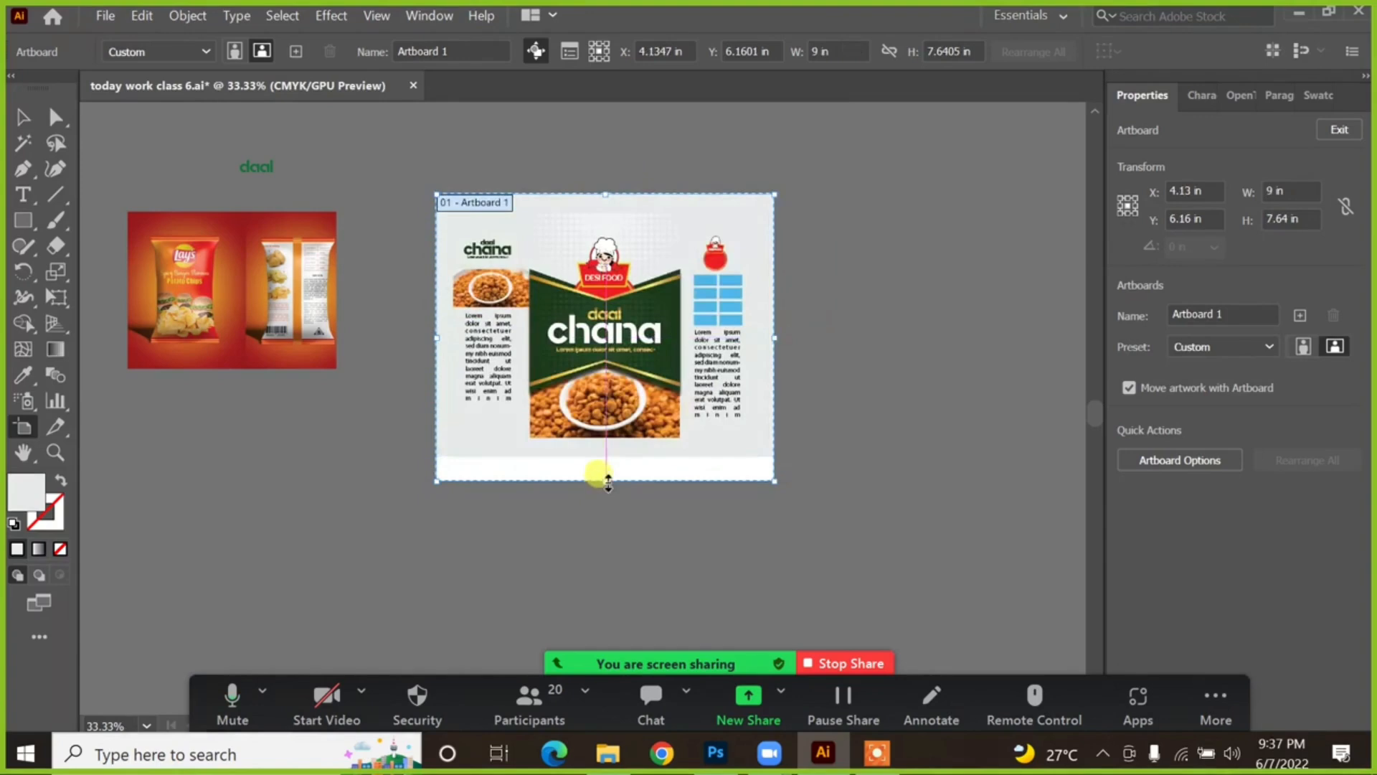
left_click_drag(604, 480, 603, 457)
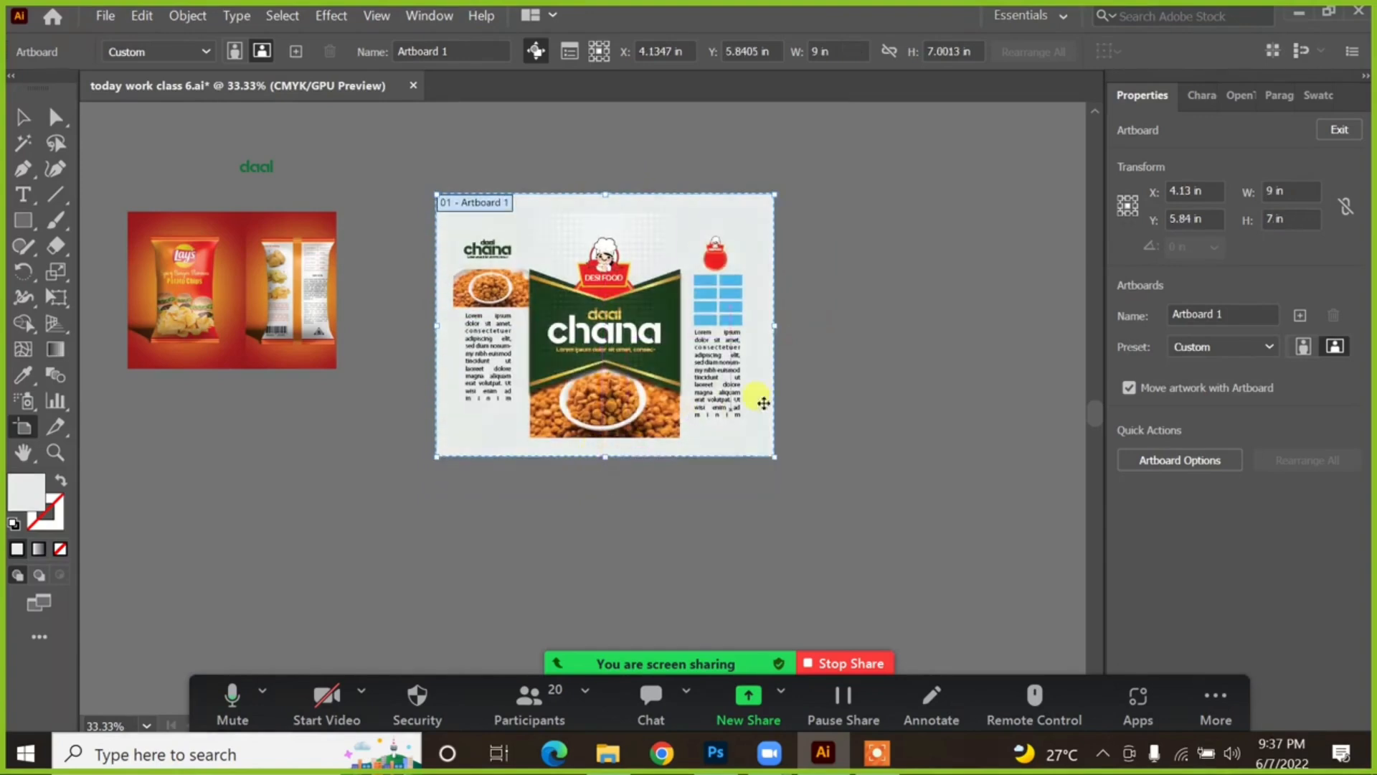
left_click(22, 117)
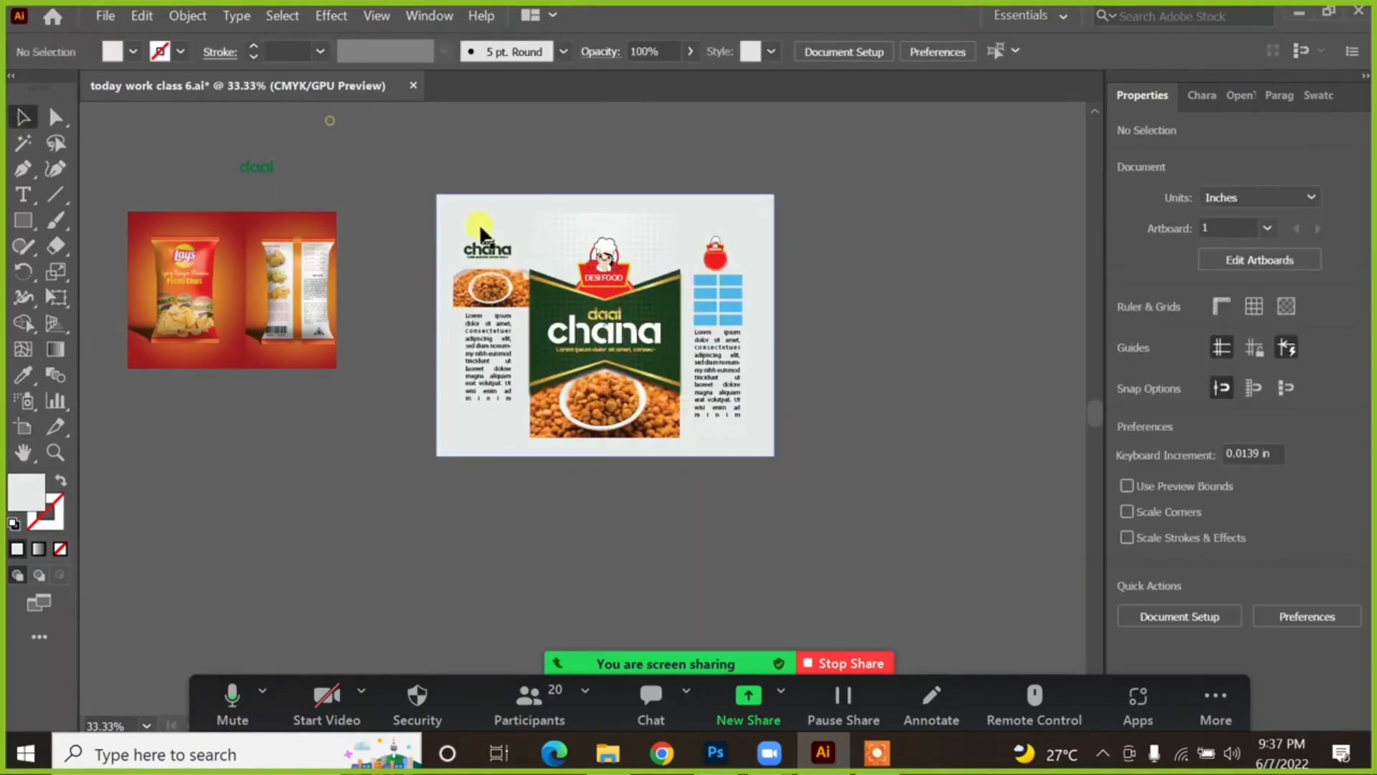
left_click(541, 191)
left_click(794, 330)
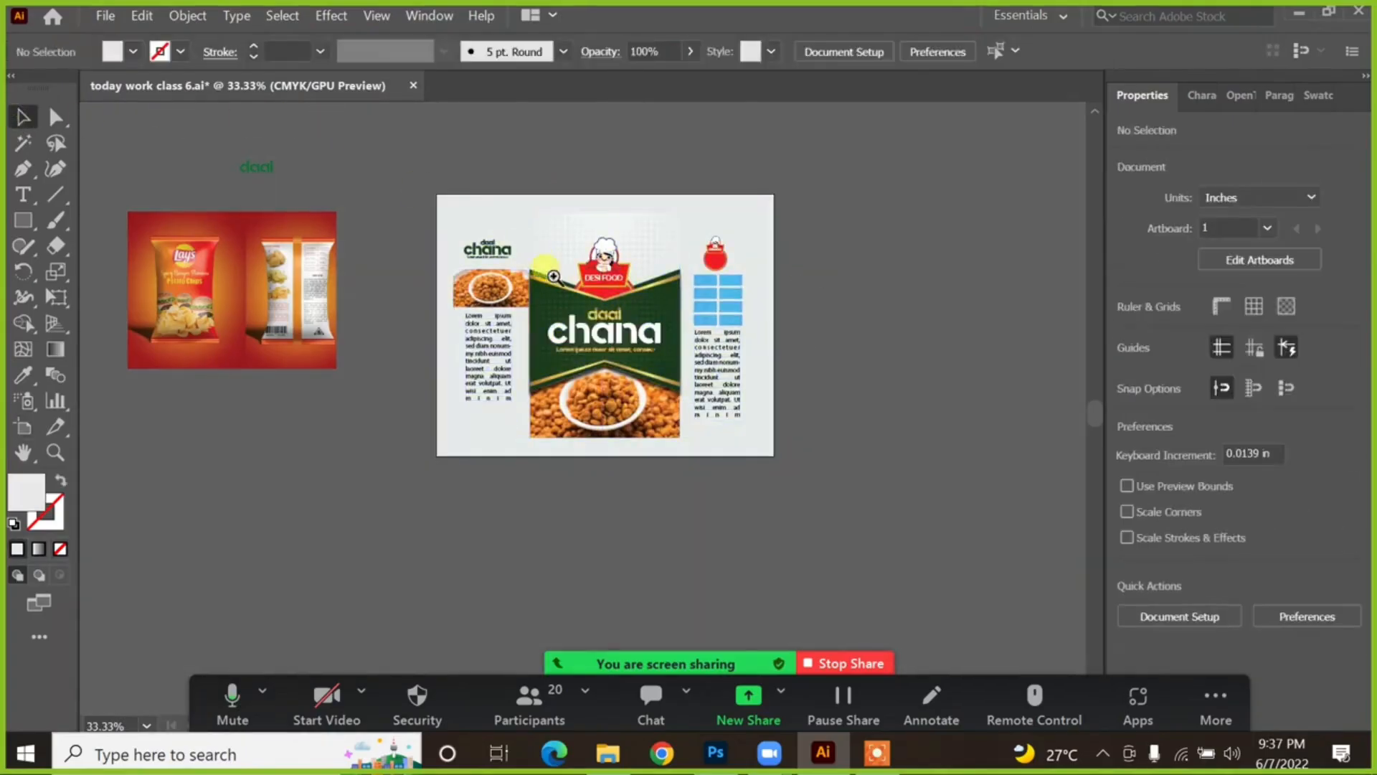
Step: Export the pouch layout to the Desktop as the JPEG "today work class 6", using all artboards
left_click_drag(534, 258, 488, 289)
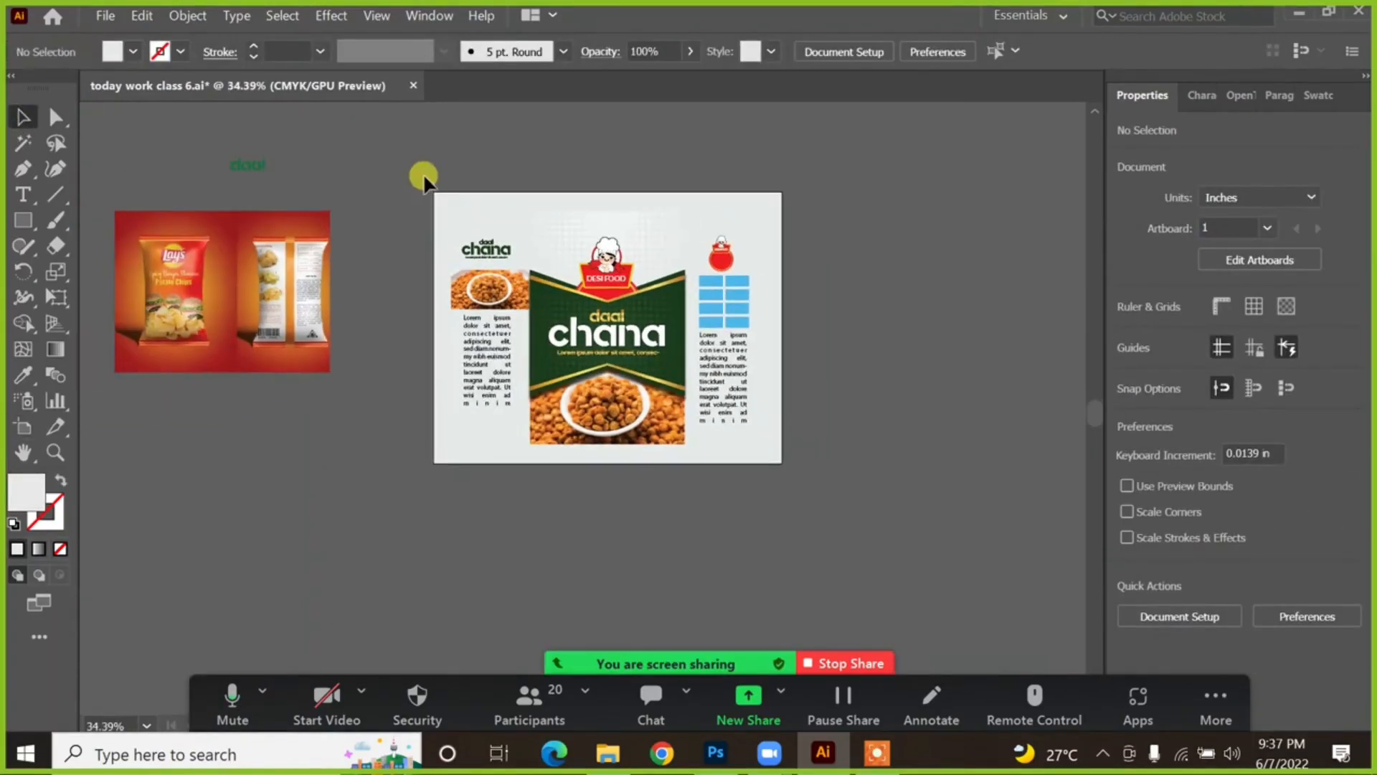
left_click_drag(400, 164, 876, 519)
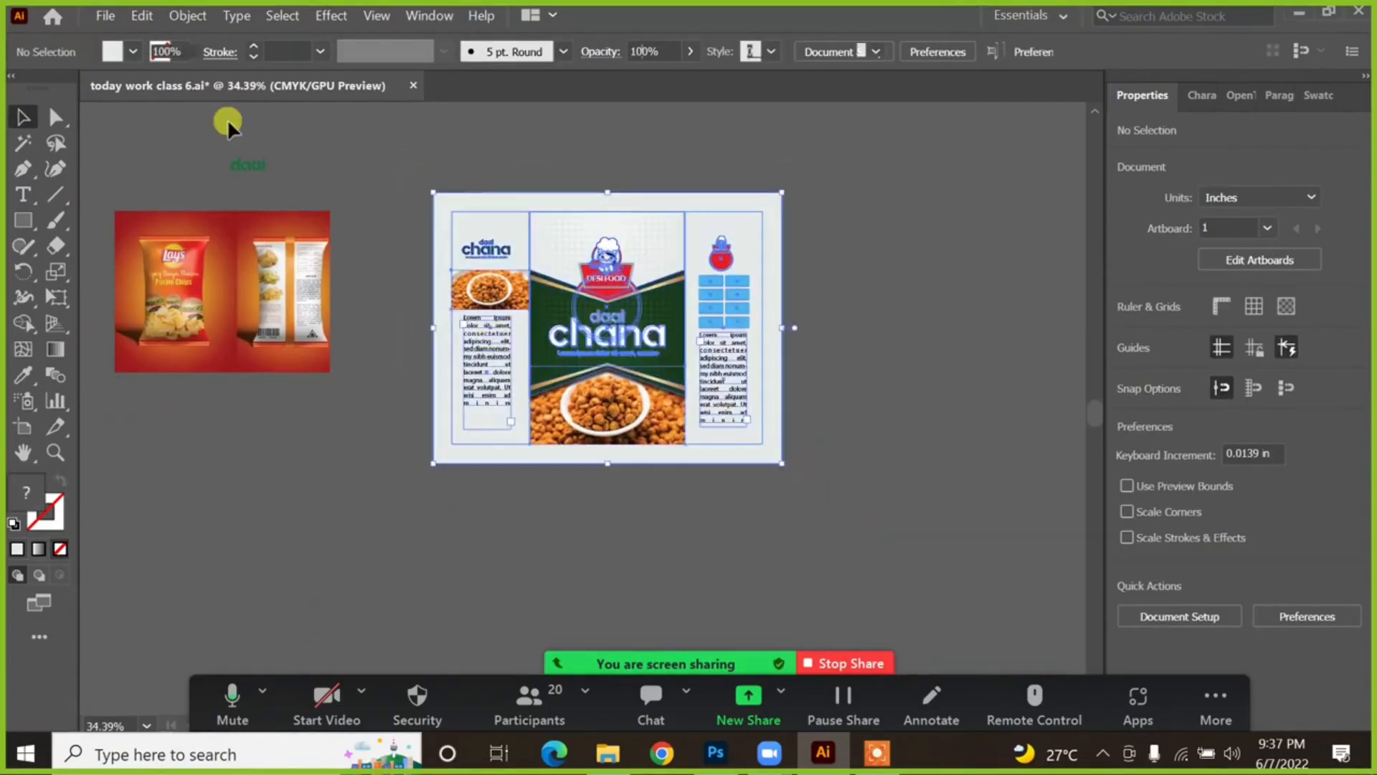
left_click(108, 17)
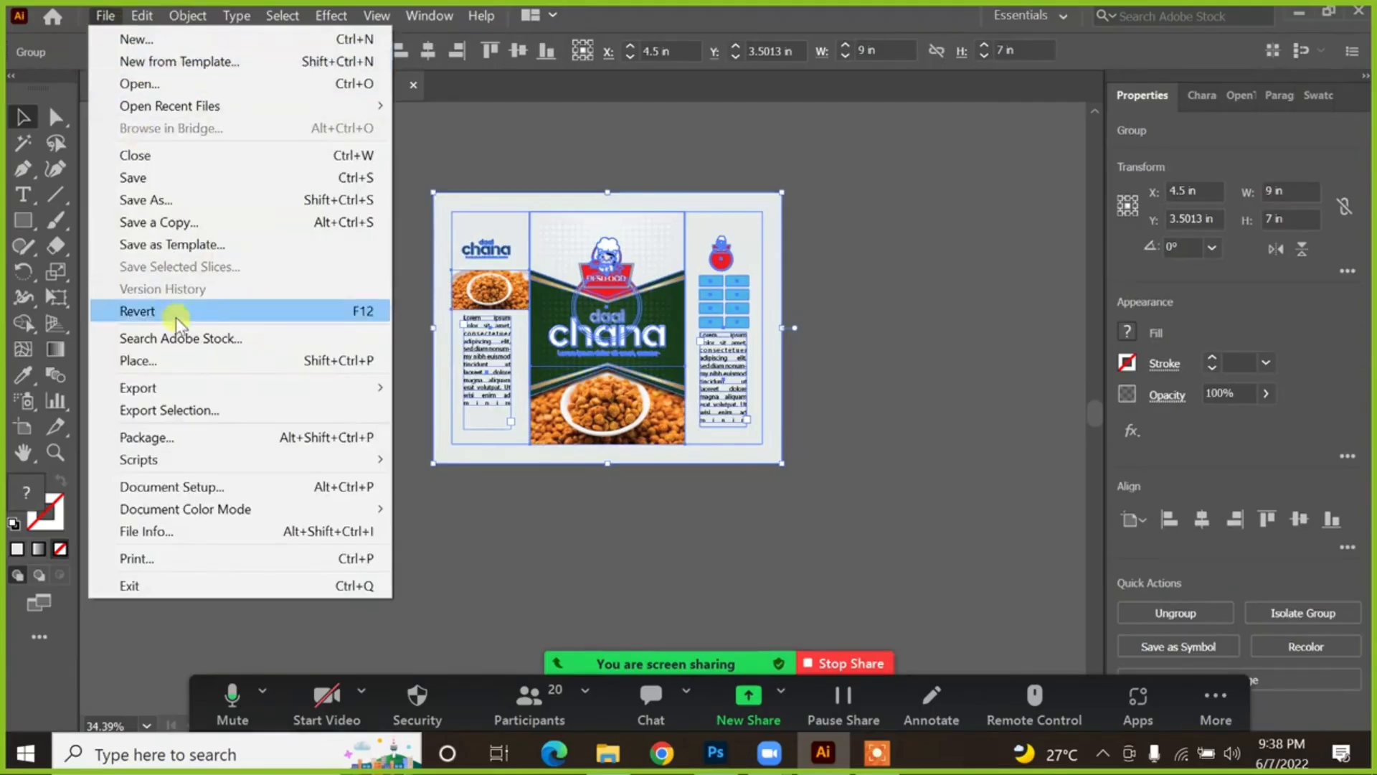
mouse_move(295, 388)
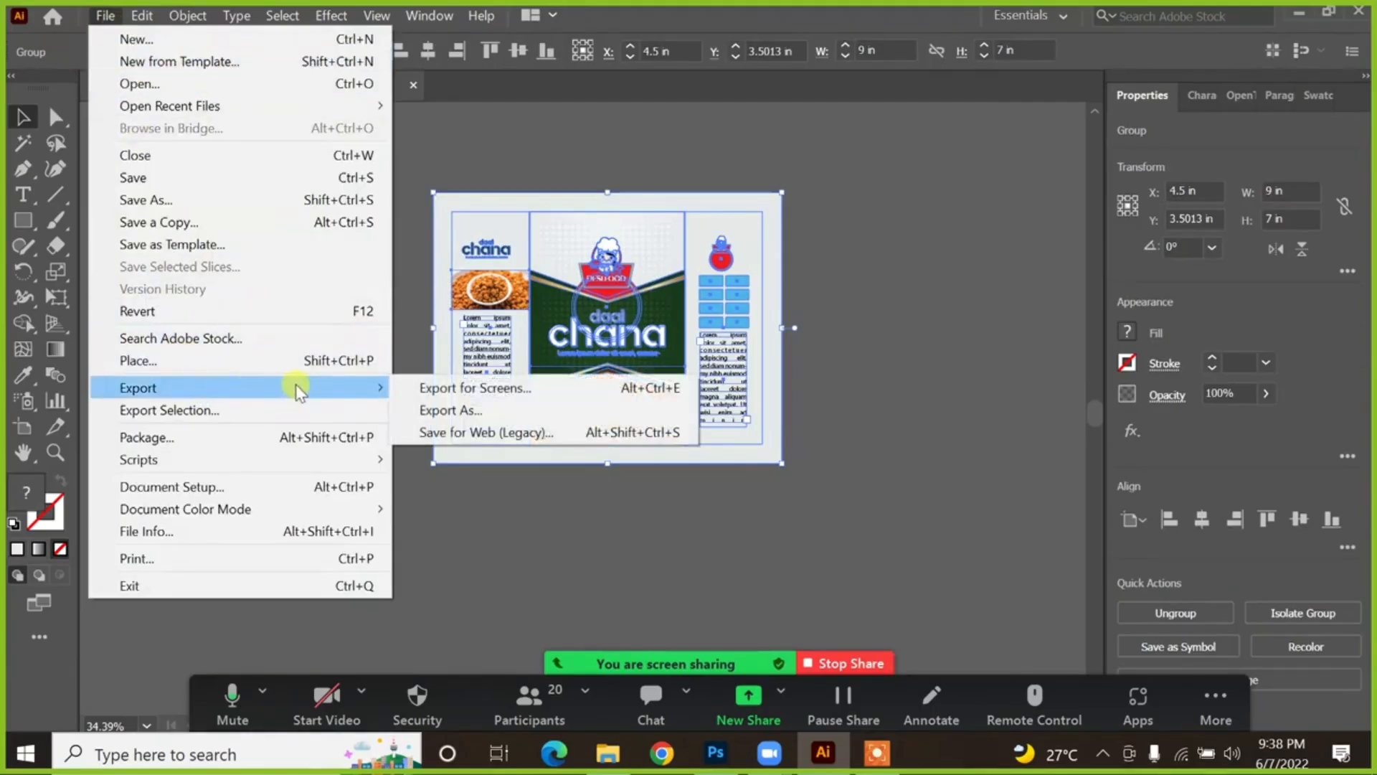
left_click(431, 412)
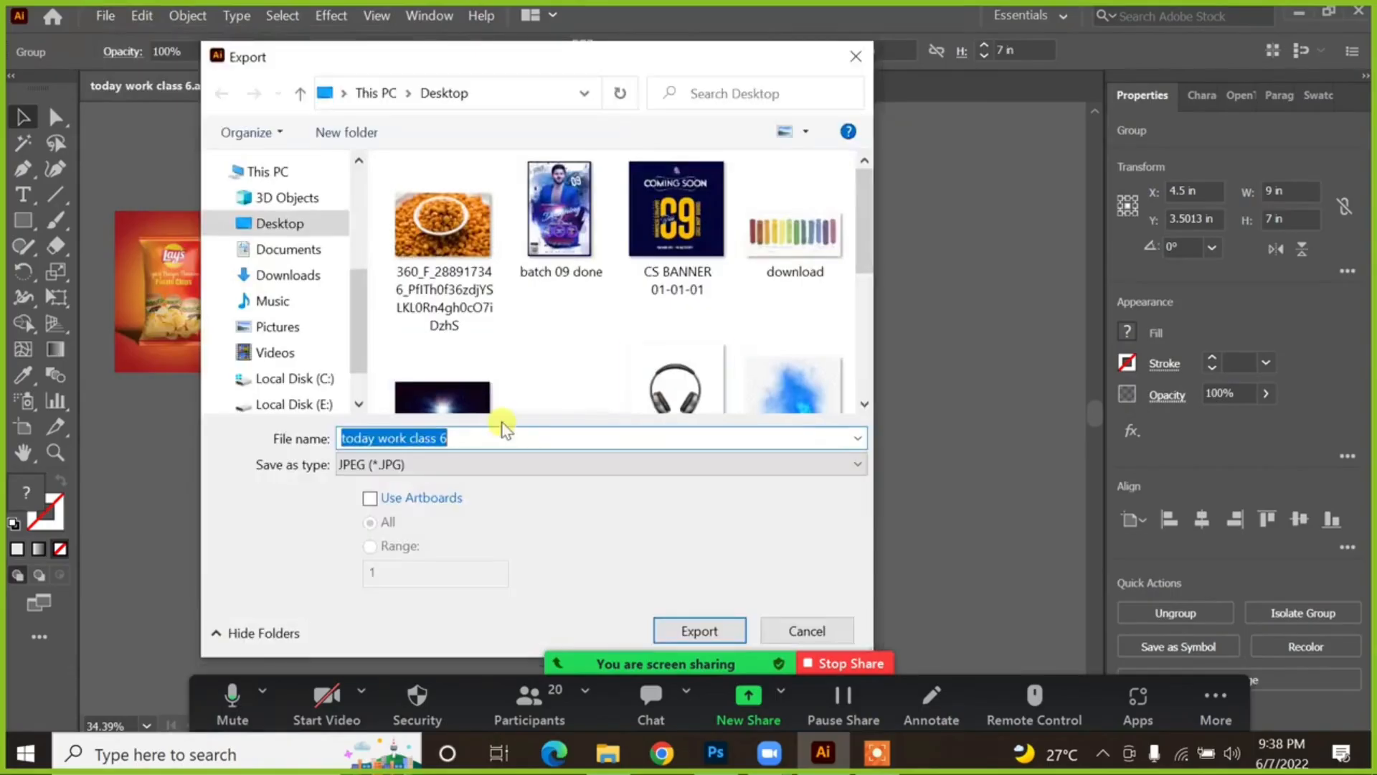
left_click(392, 466)
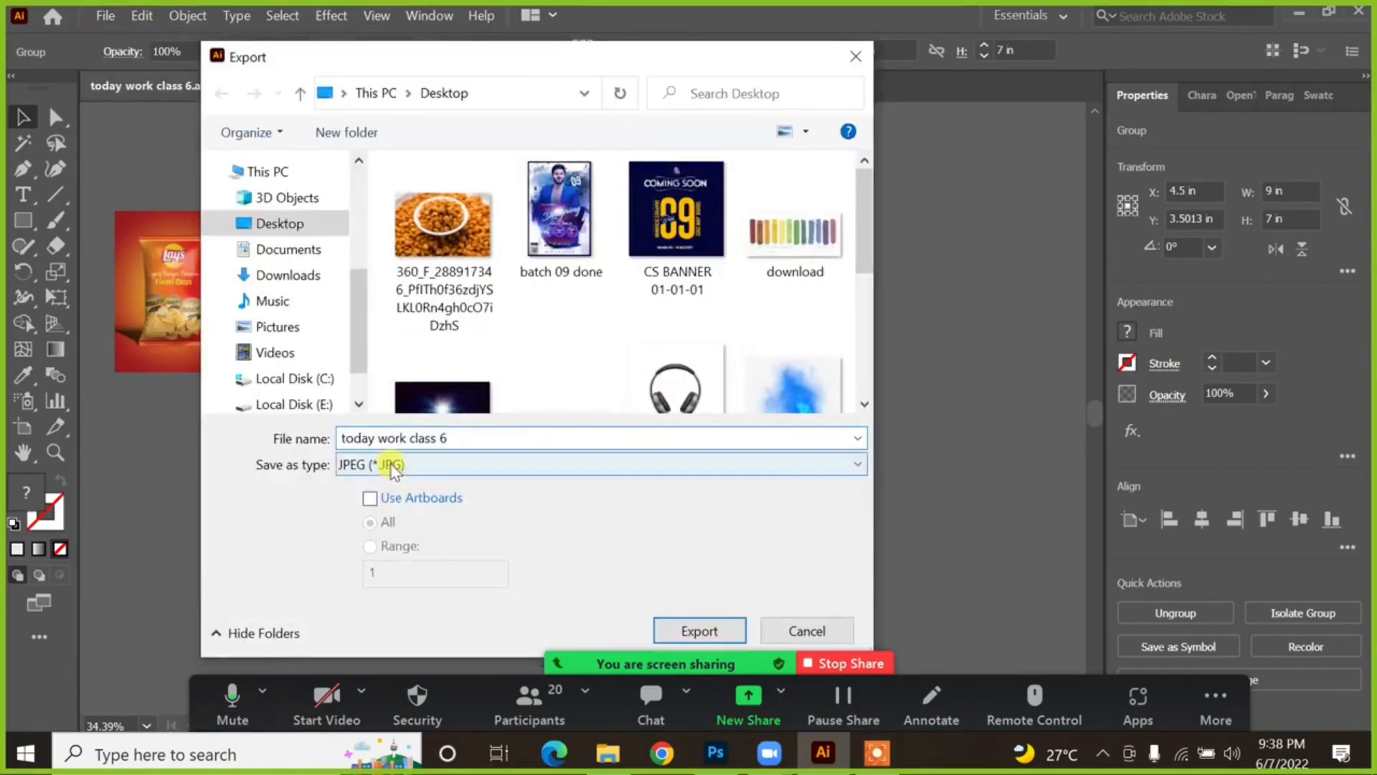
left_click(392, 468)
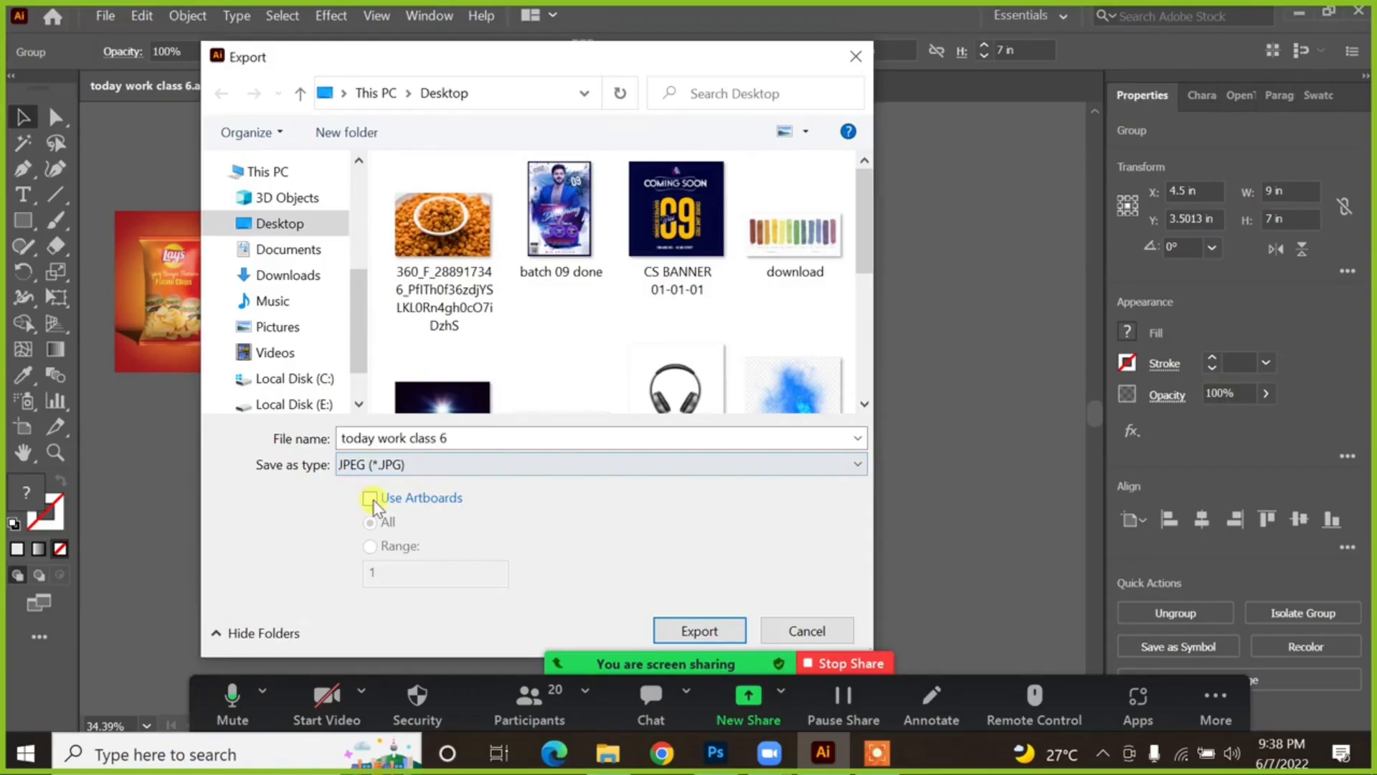
left_click_drag(375, 61, 996, 93)
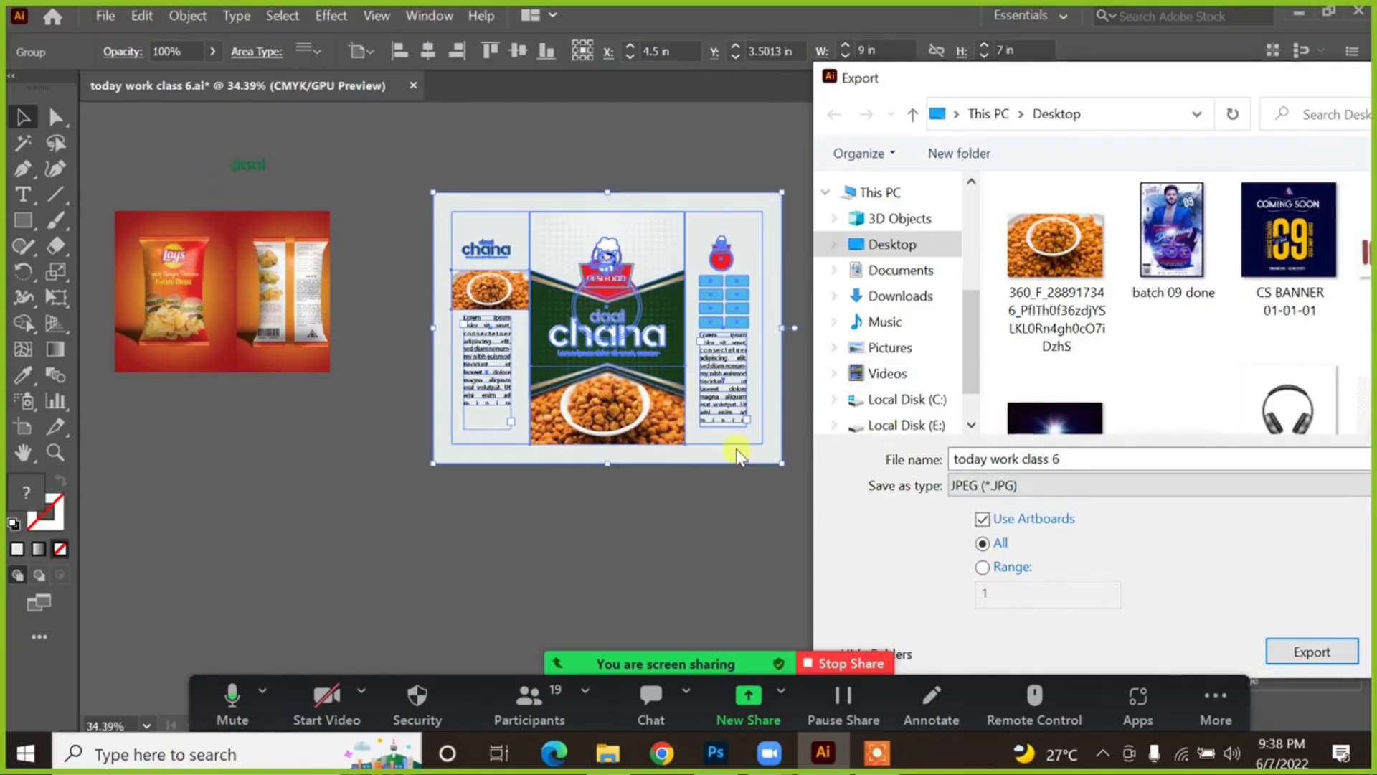
left_click_drag(1067, 77, 950, 77)
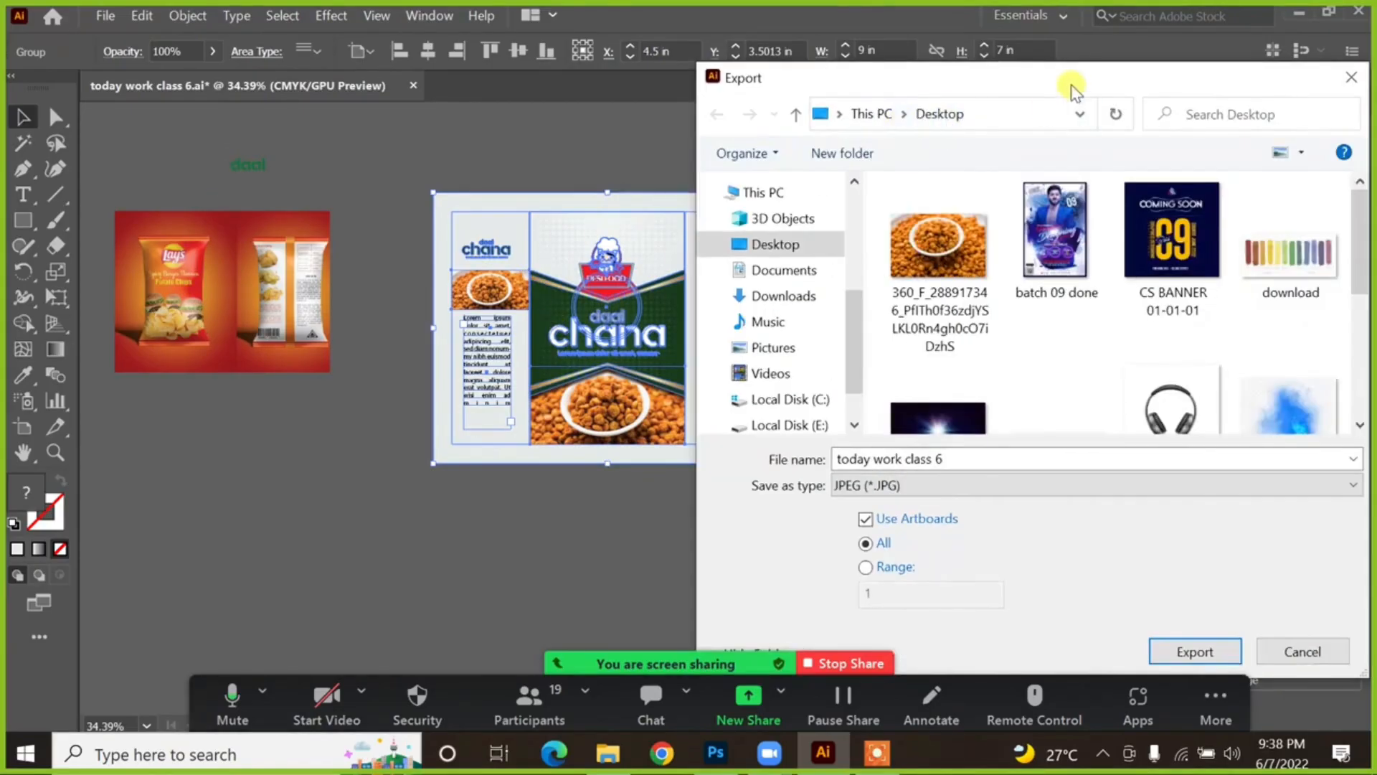
left_click_drag(1076, 84, 826, 49)
left_click(965, 615)
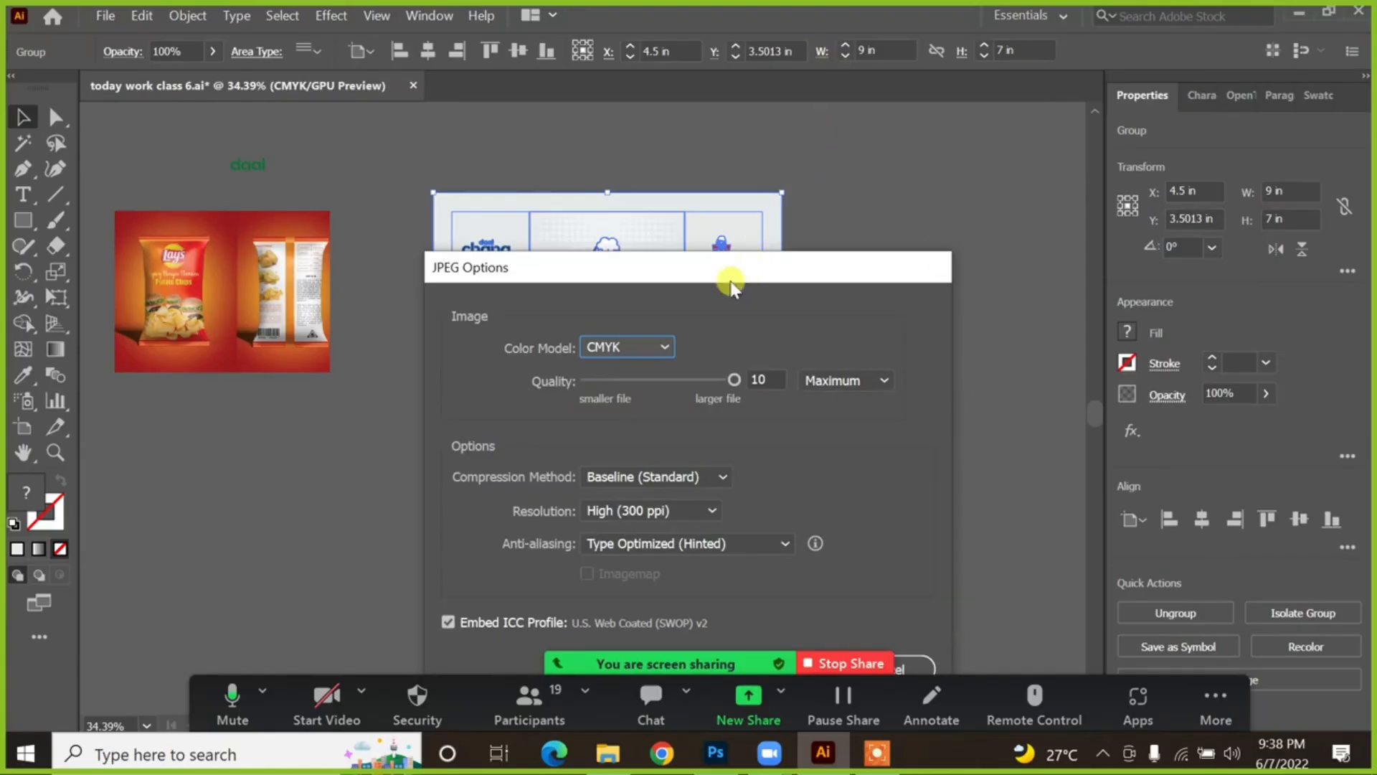
Step: Set the JPEG export to the RGB color model with a custom resolution and complete the export
left_click_drag(735, 279, 629, 82)
left_click(499, 147)
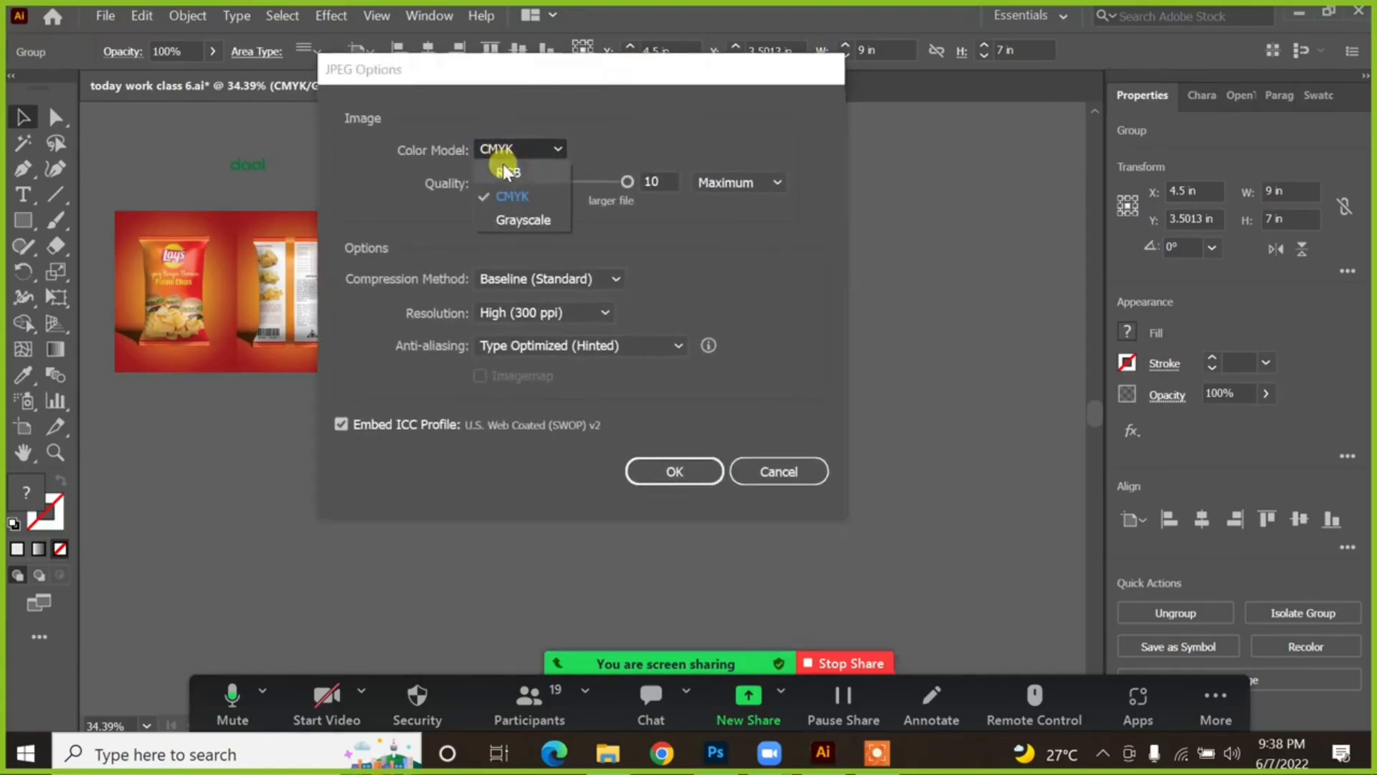
left_click(506, 171)
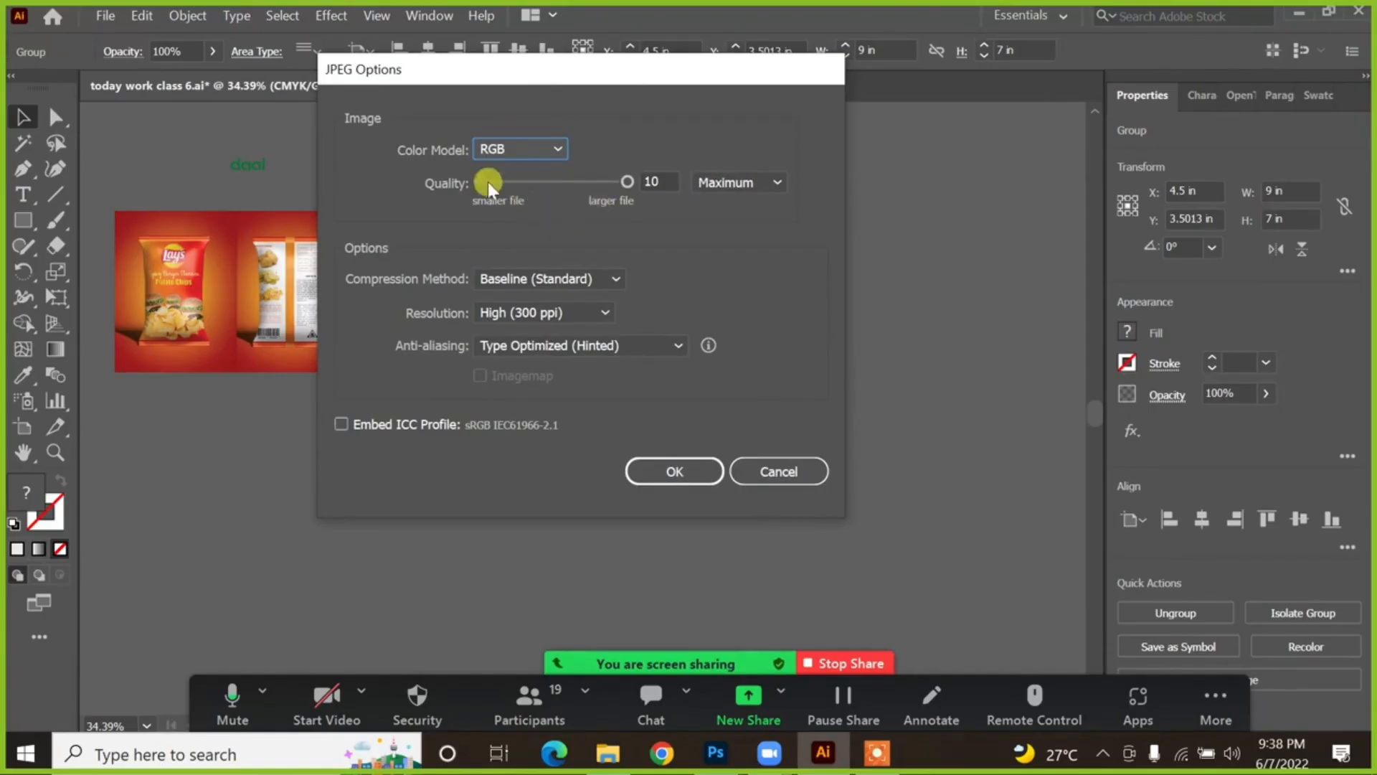
left_click(556, 311)
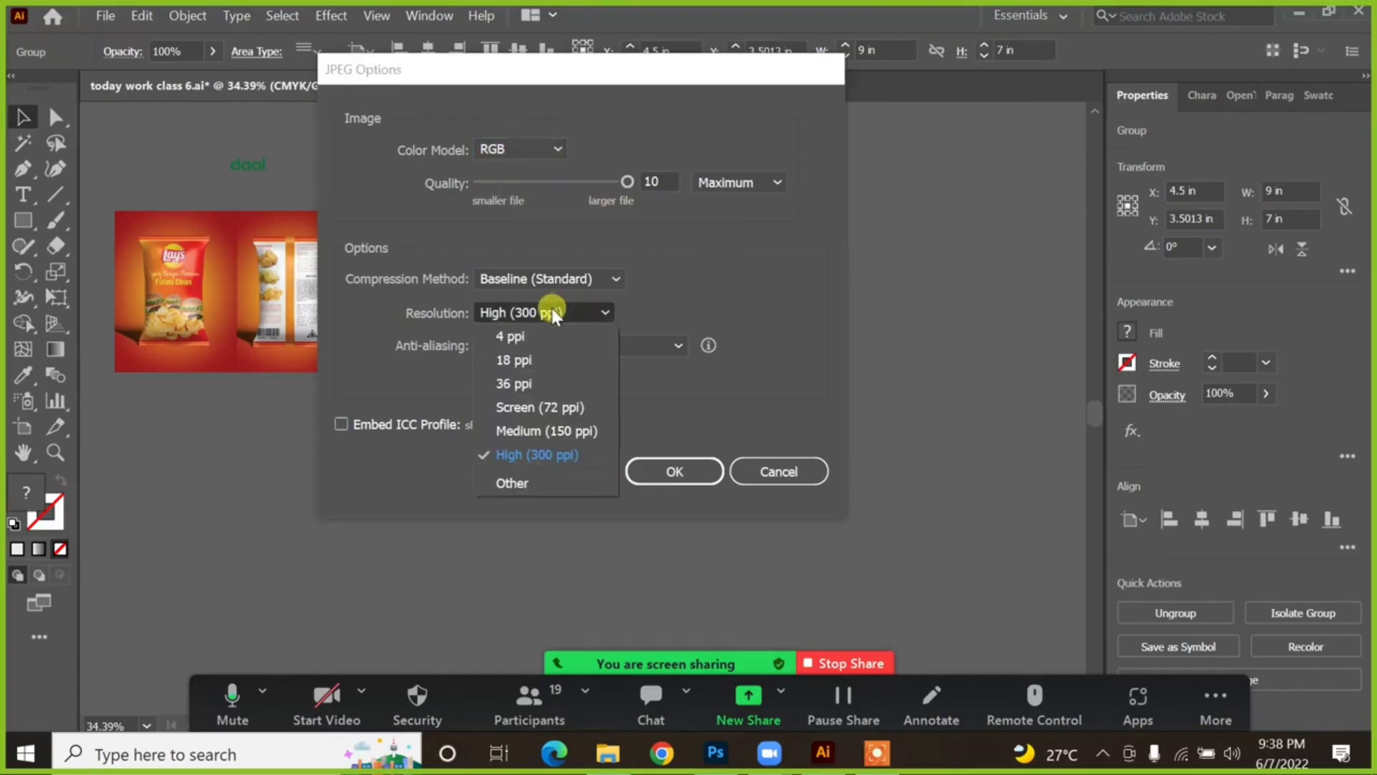
left_click(523, 478)
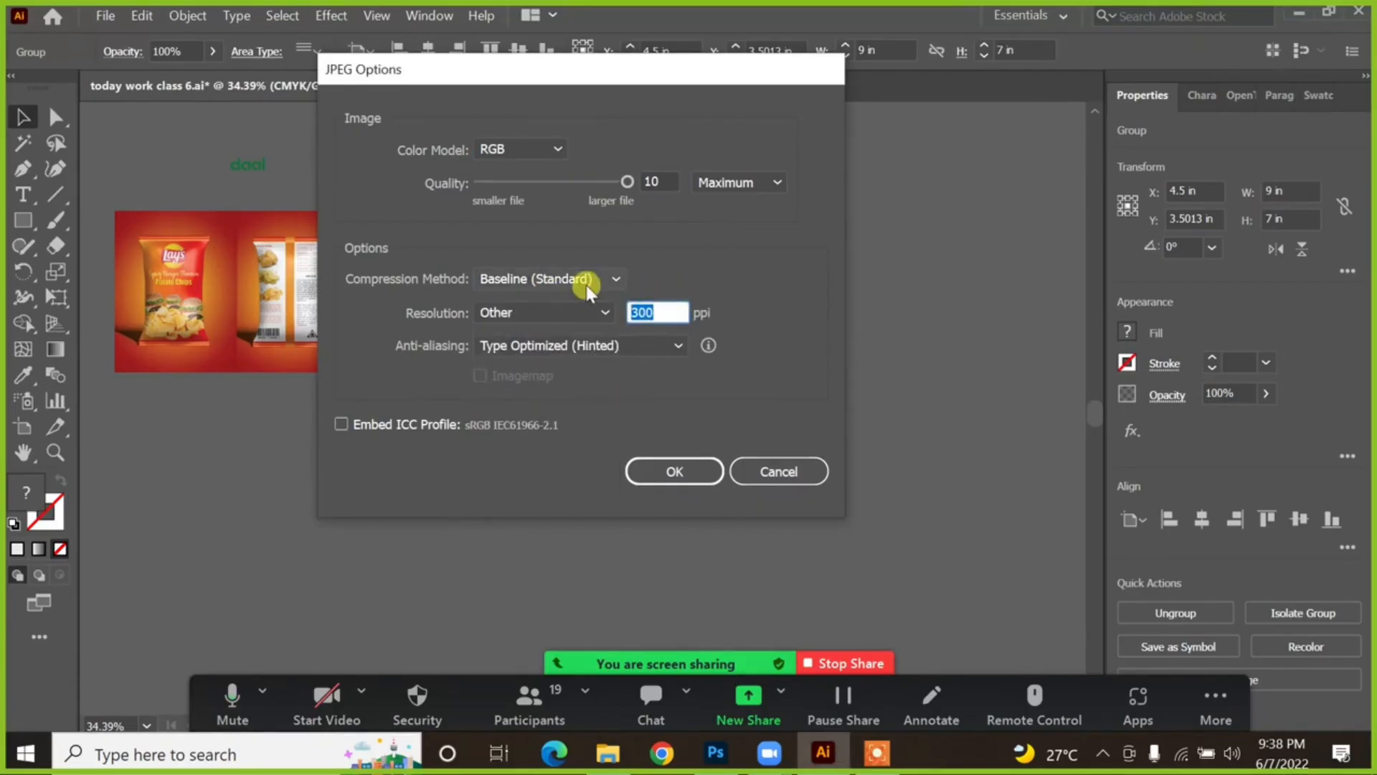
type("6")
left_click(681, 480)
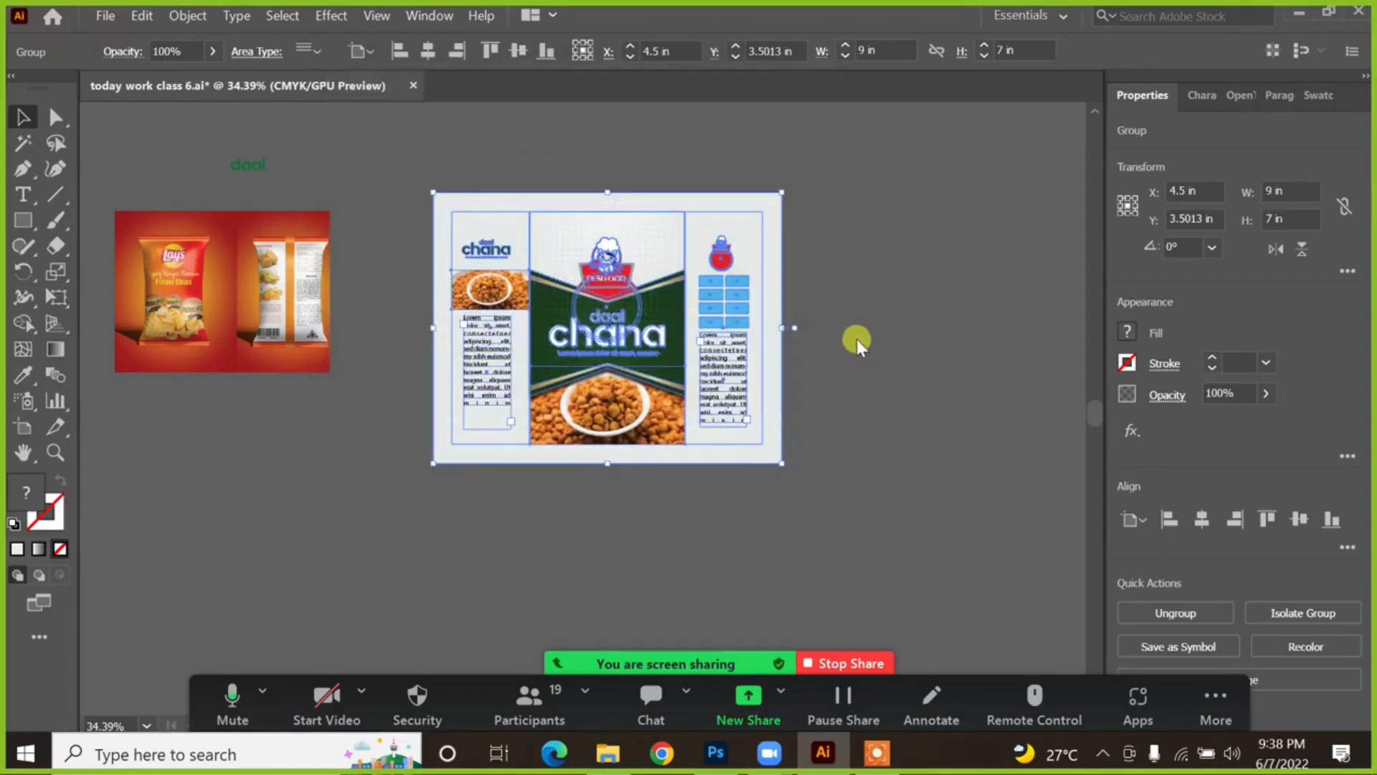
Step: Deselect the pouch artwork and save the document
left_click(878, 280)
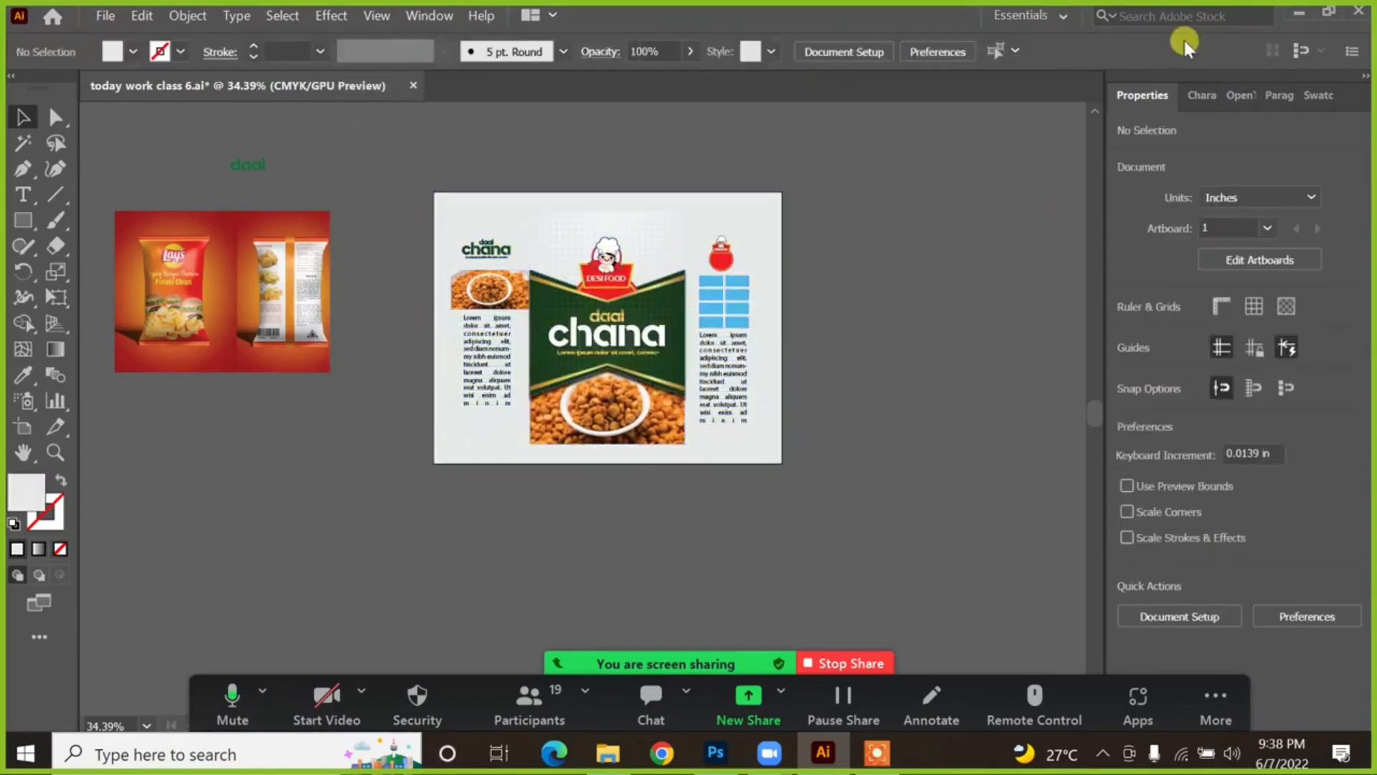
left_click(104, 18)
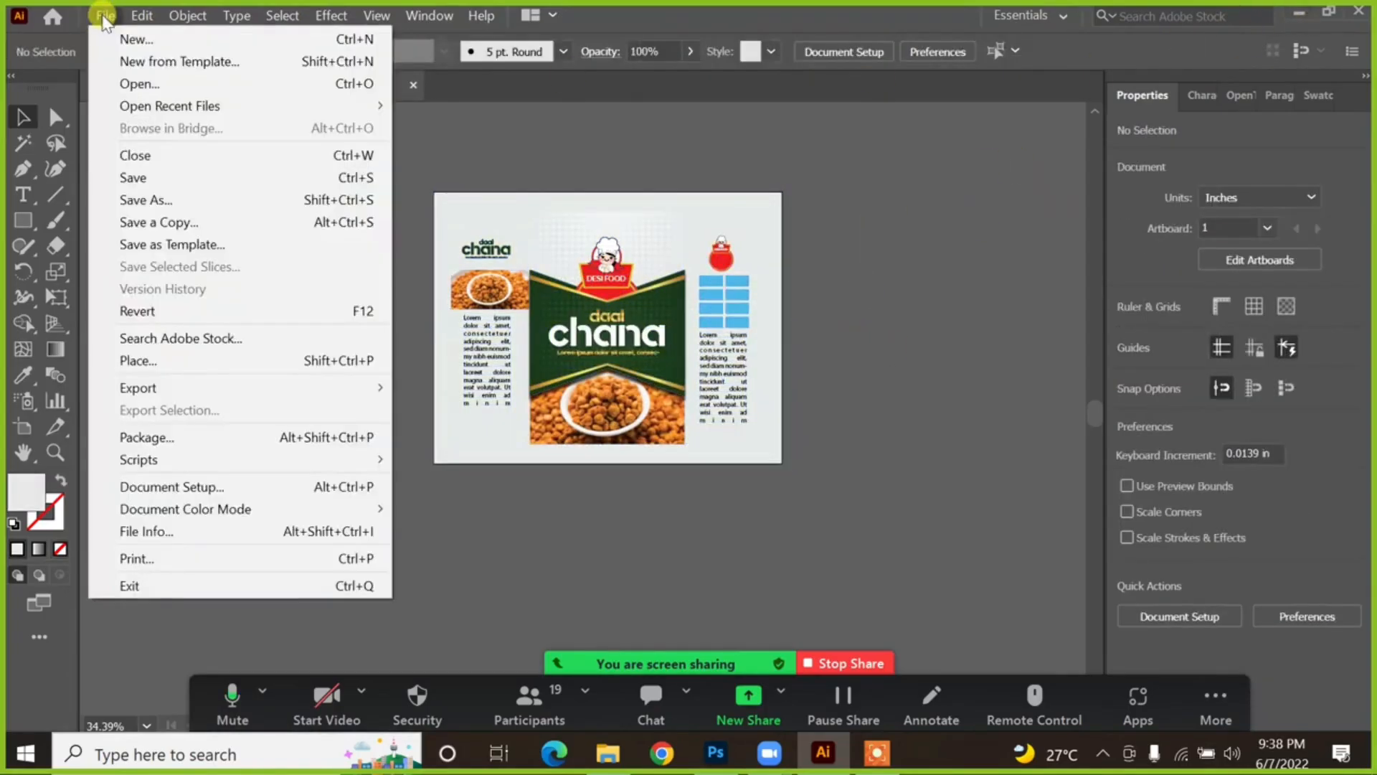
left_click(135, 175)
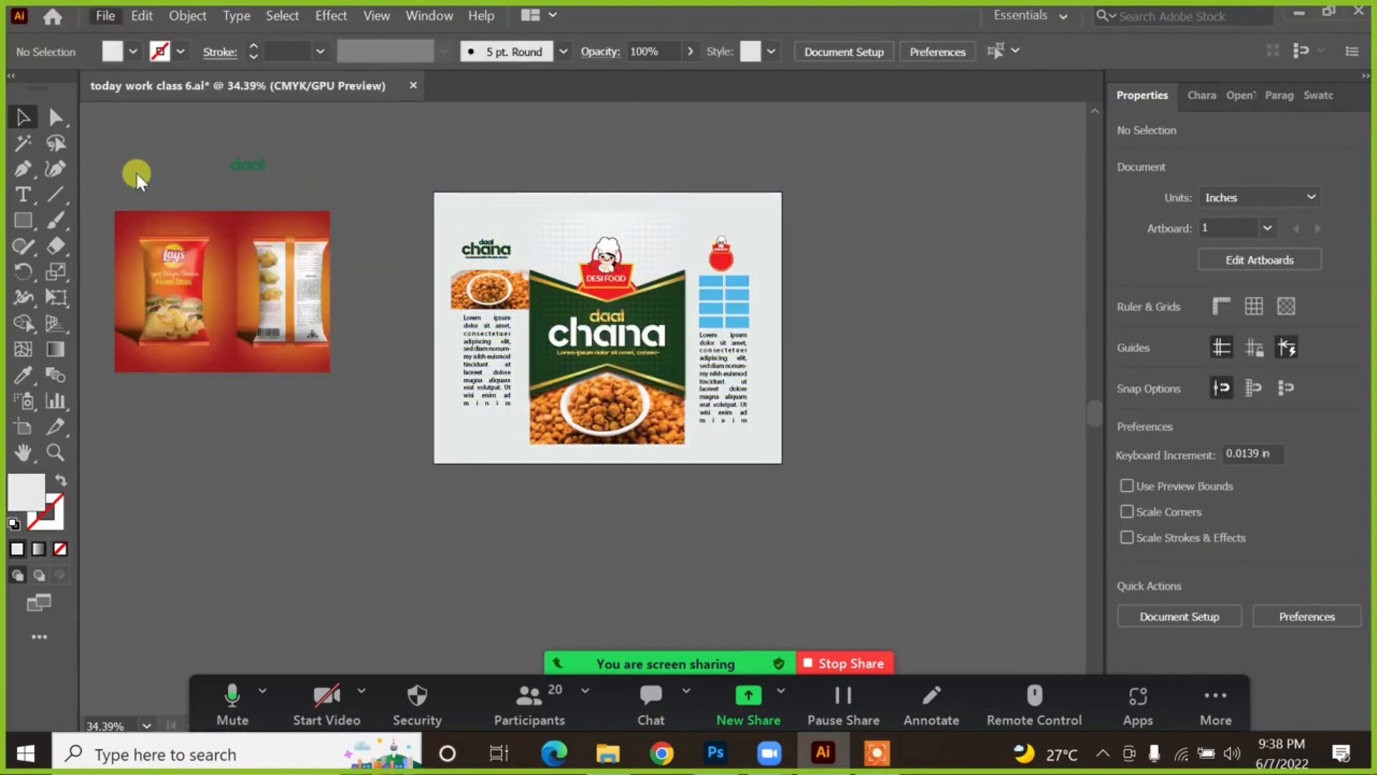
Step: Delete the Lay's reference image and the stray green daal text beside the artboard, and save the document
left_click_drag(126, 152, 305, 381)
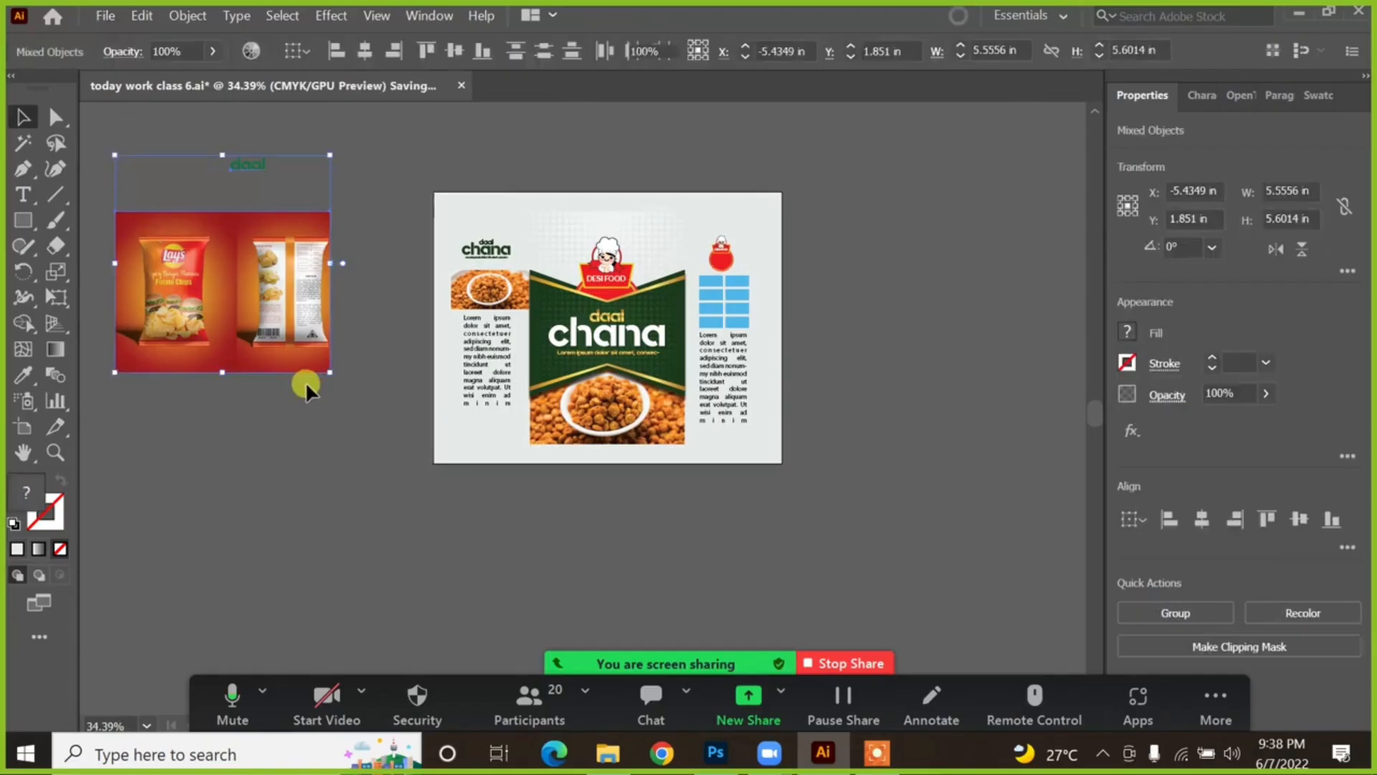
key("Delete")
left_click(104, 15)
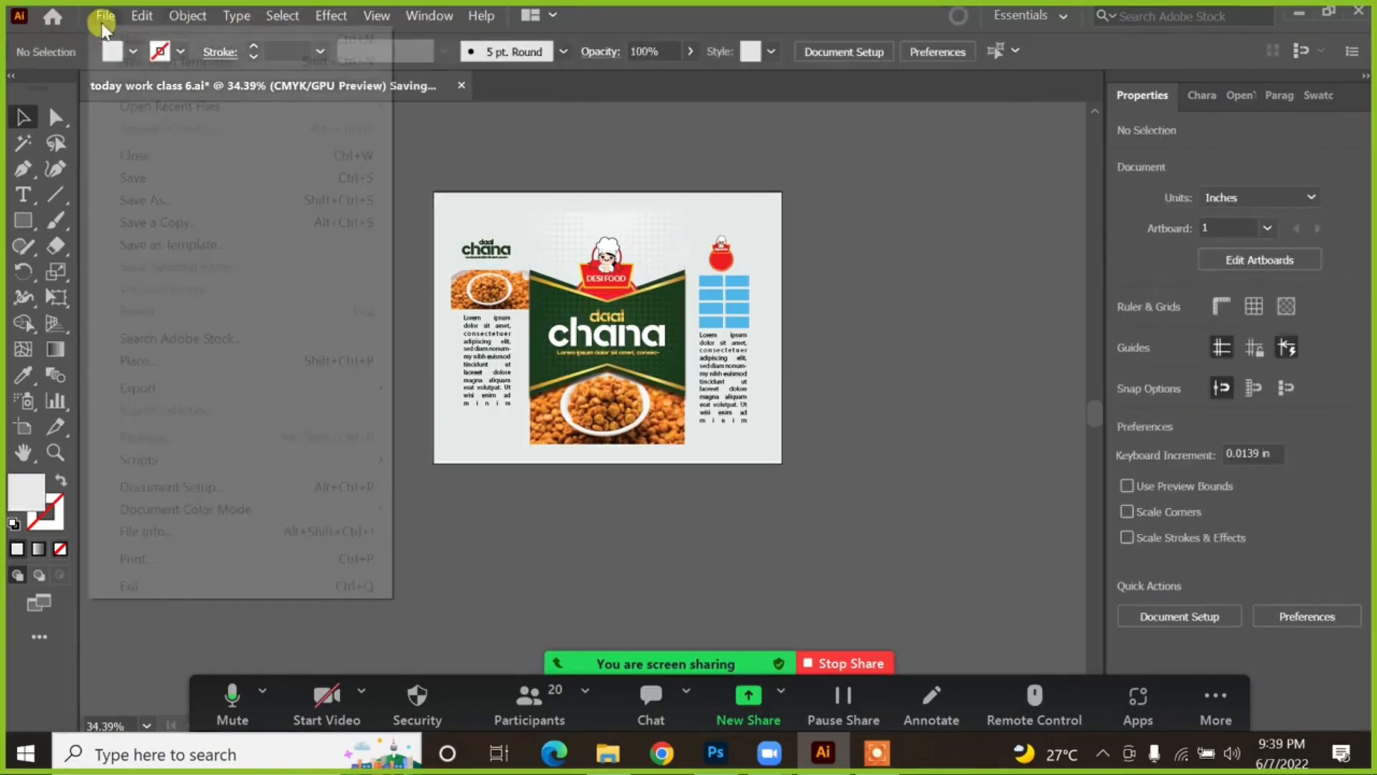
left_click(147, 186)
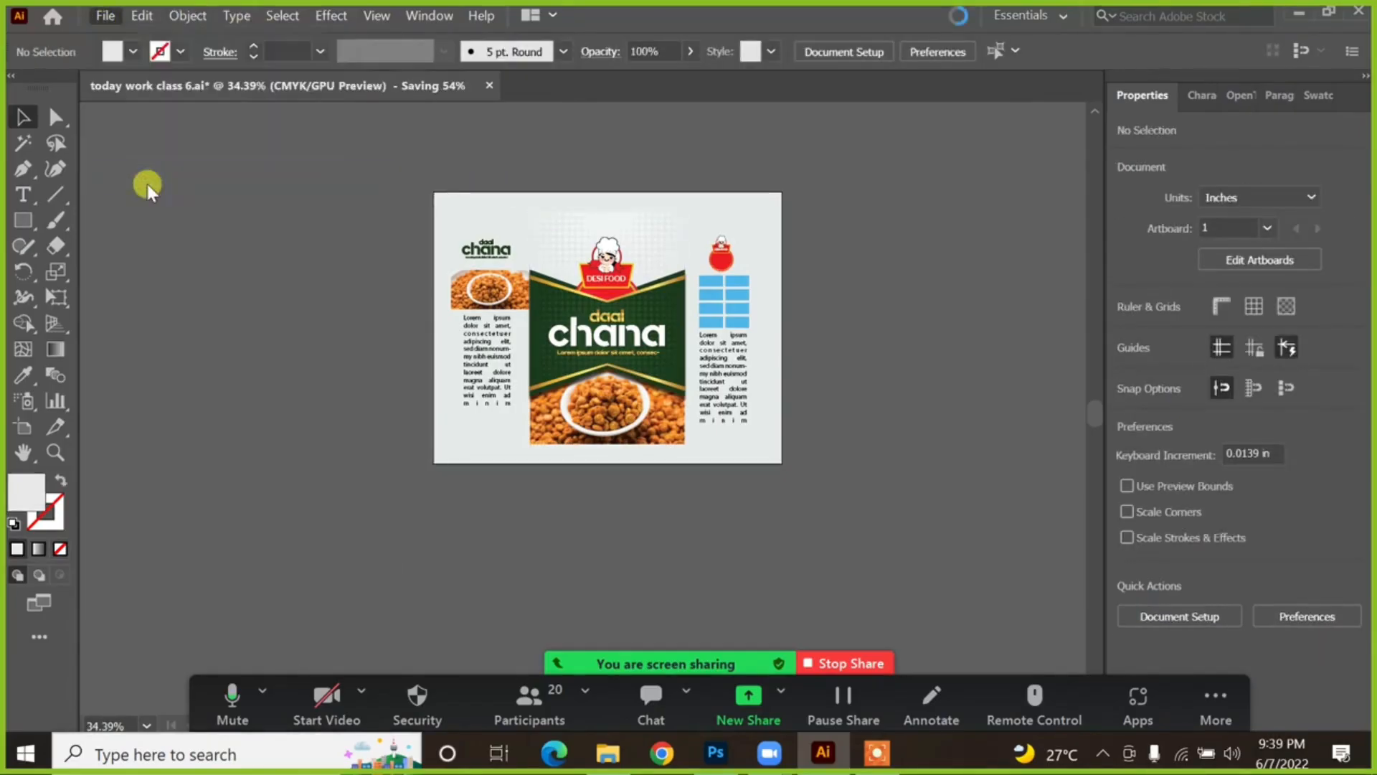
Step: Switch to Chrome and search Google for "chips pack design mockup"
key("alt+Tab")
left_click(416, 55)
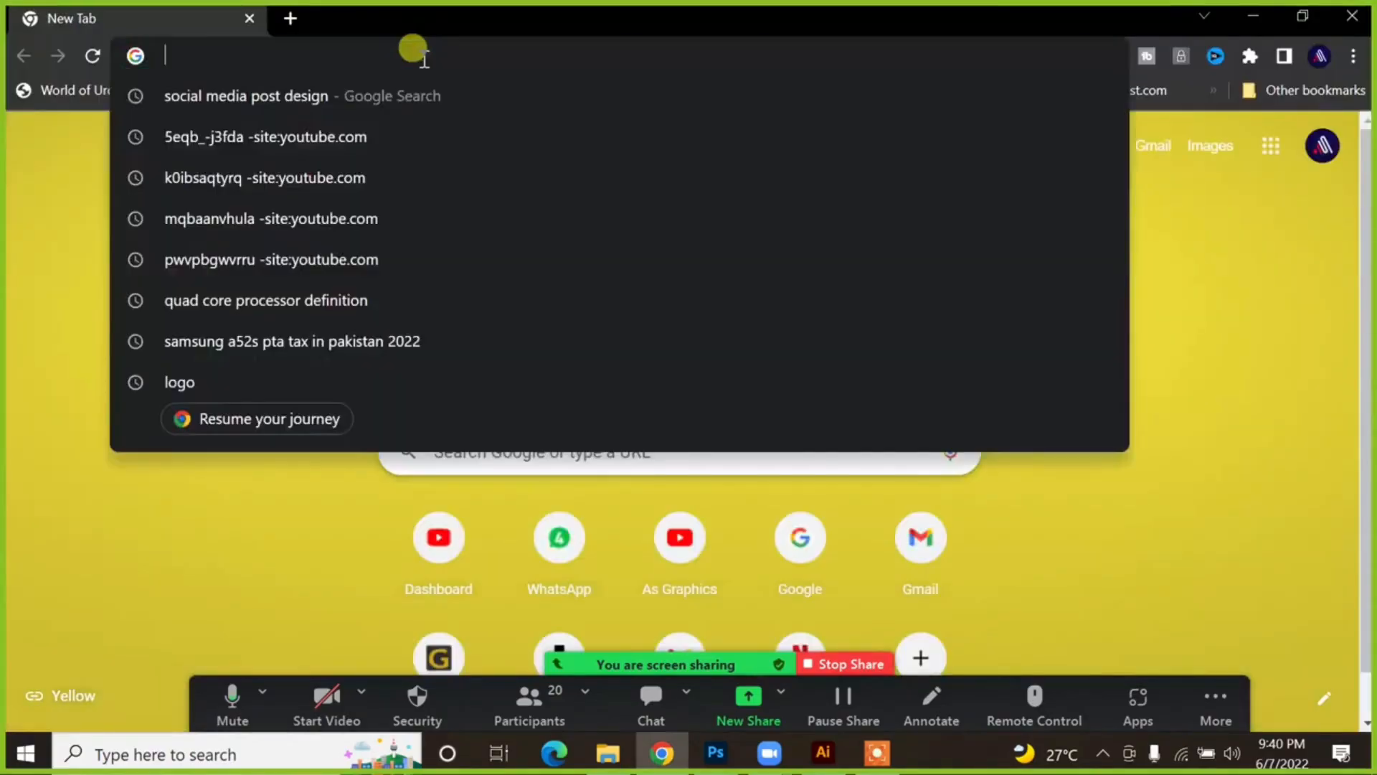
type("chips pack design")
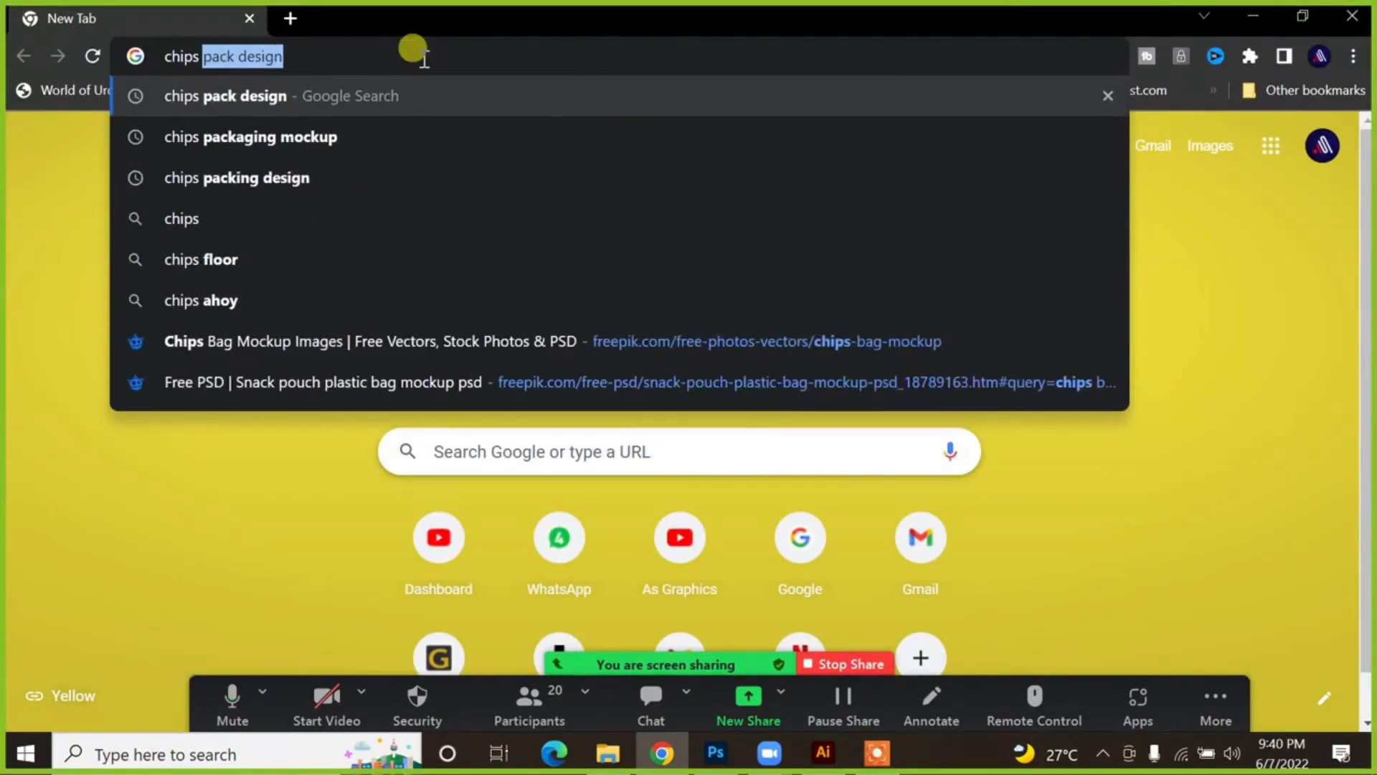
key("Right")
type("mockup")
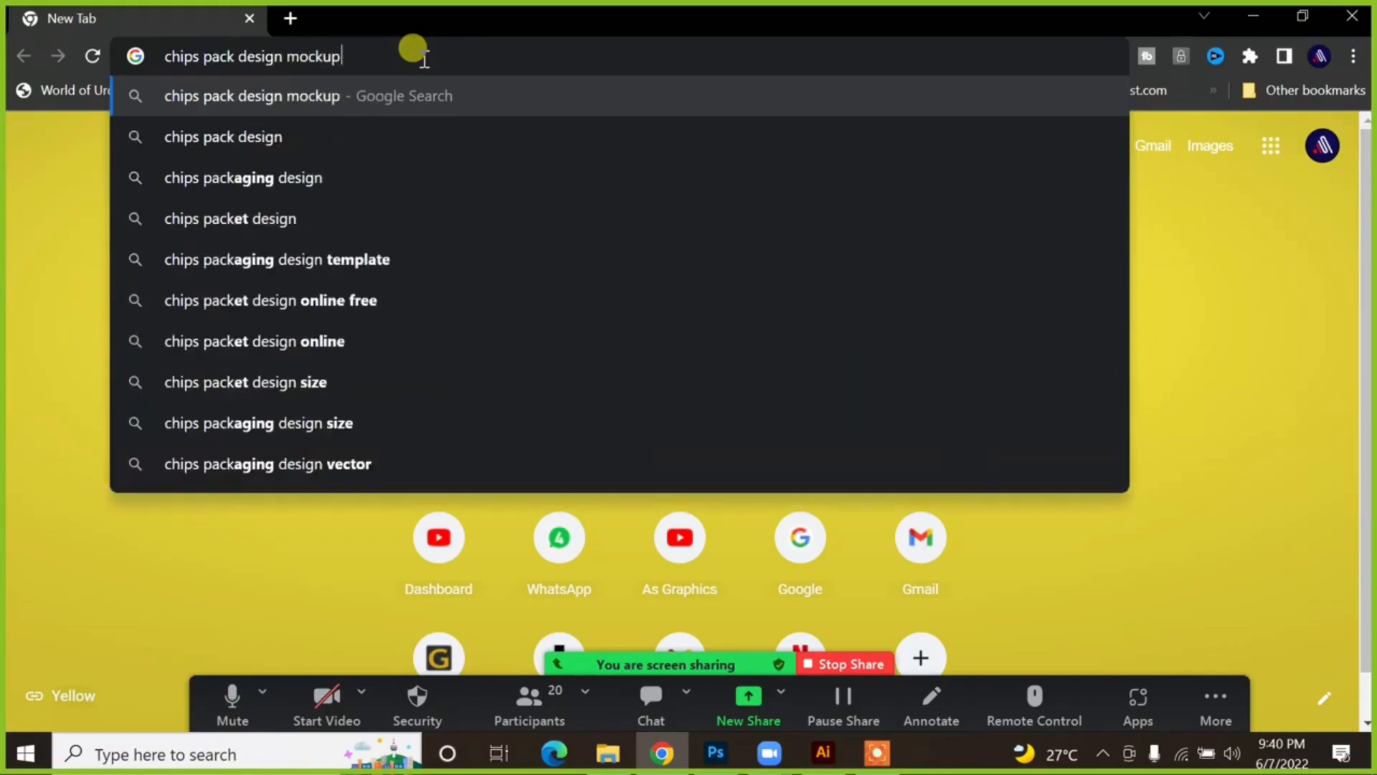
key("Return")
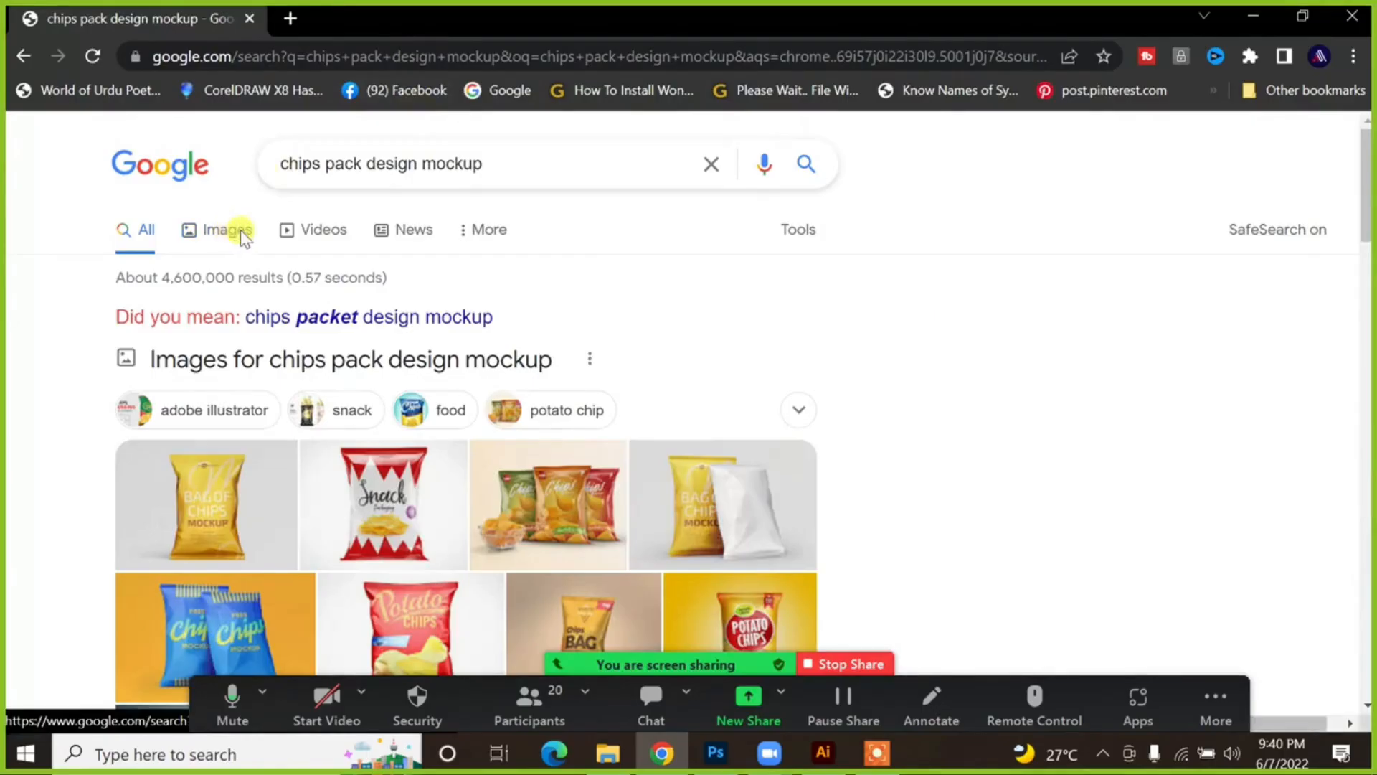
Step: Look over the image results for the mockup search and return to the all-results view
left_click(244, 237)
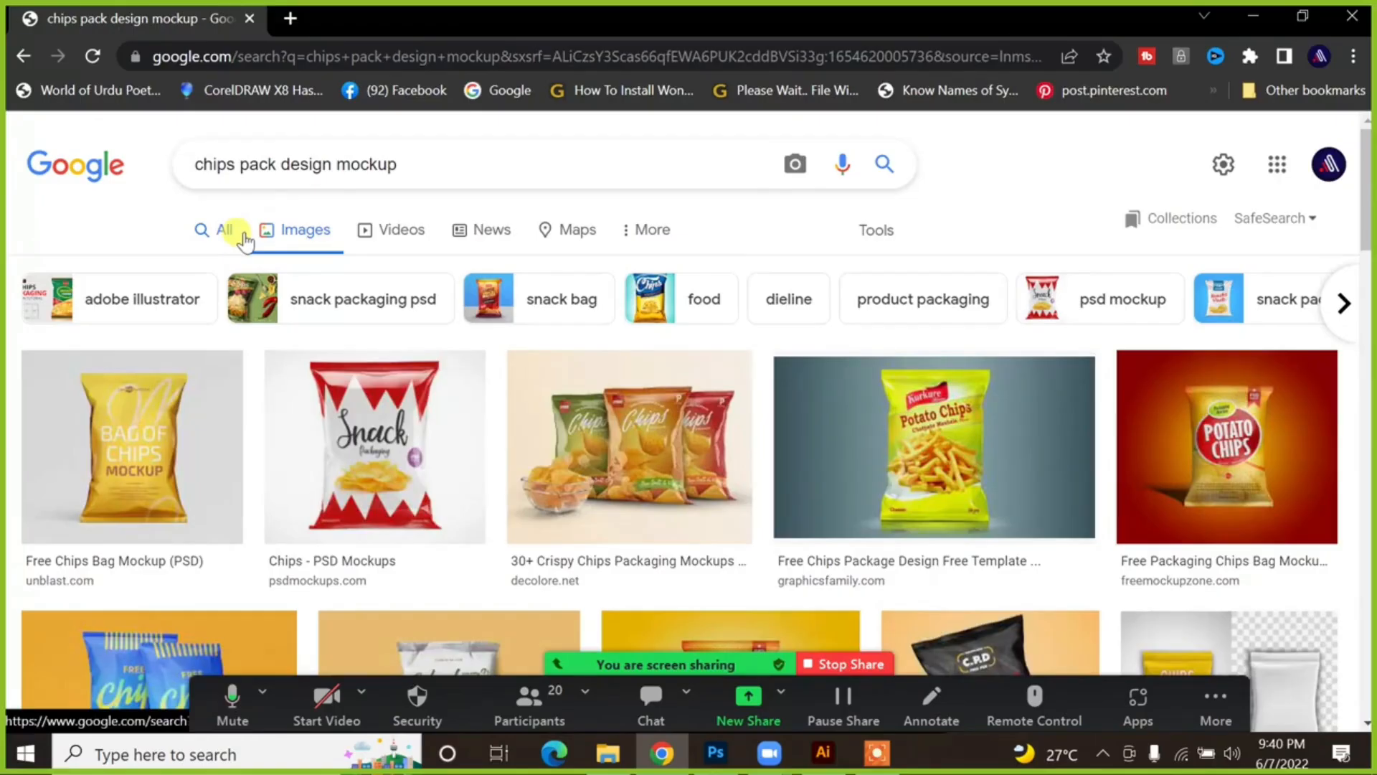
scroll(276, 329, "down", 5)
scroll(156, 300, "up", 5)
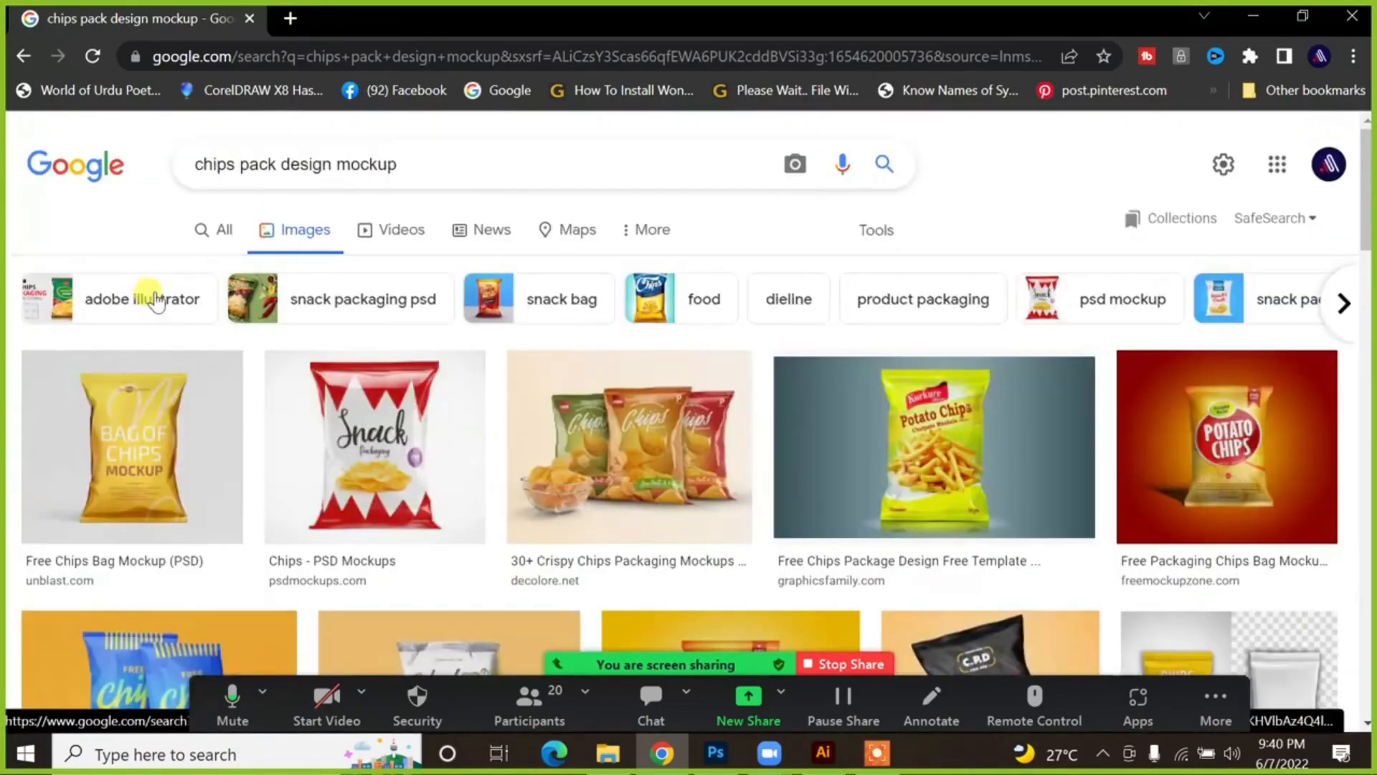
left_click(227, 229)
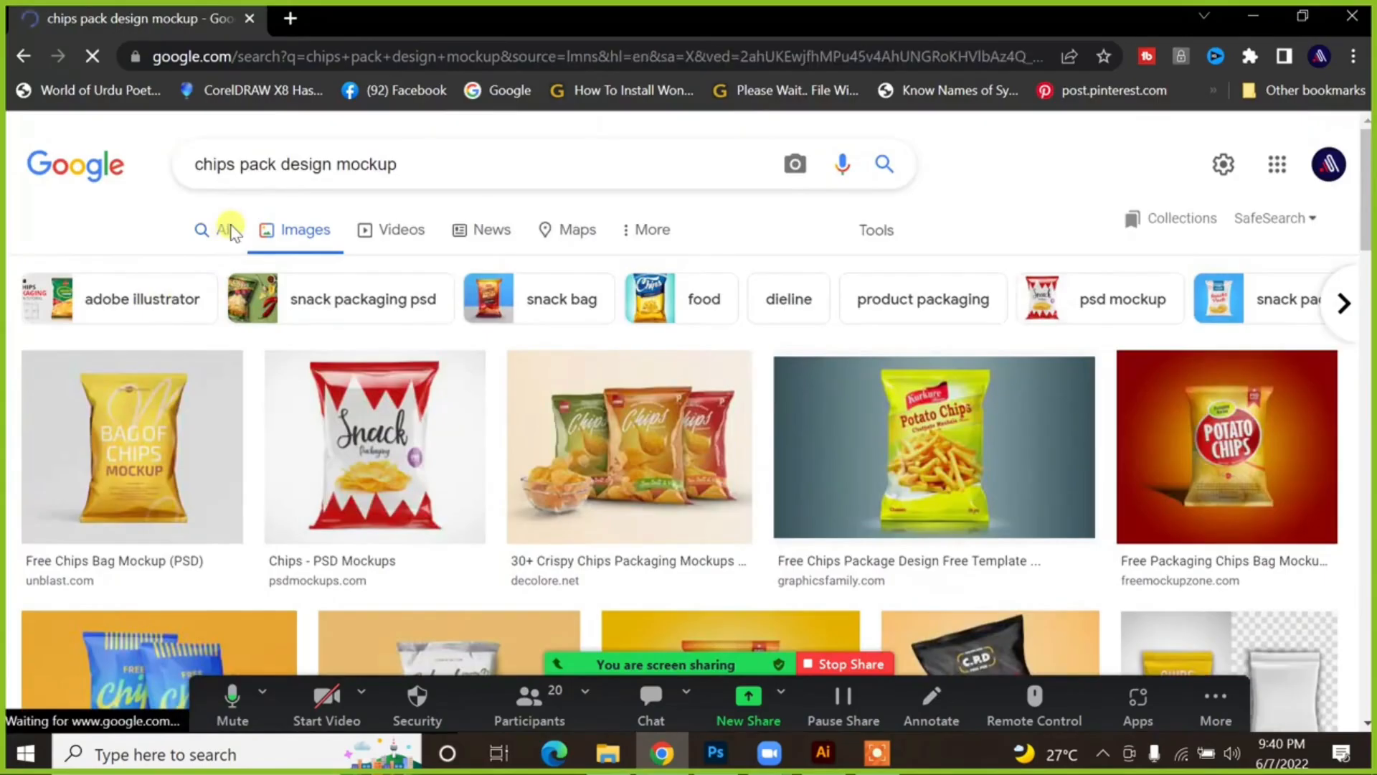
scroll(276, 284, "down", 2)
scroll(276, 272, "up", 2)
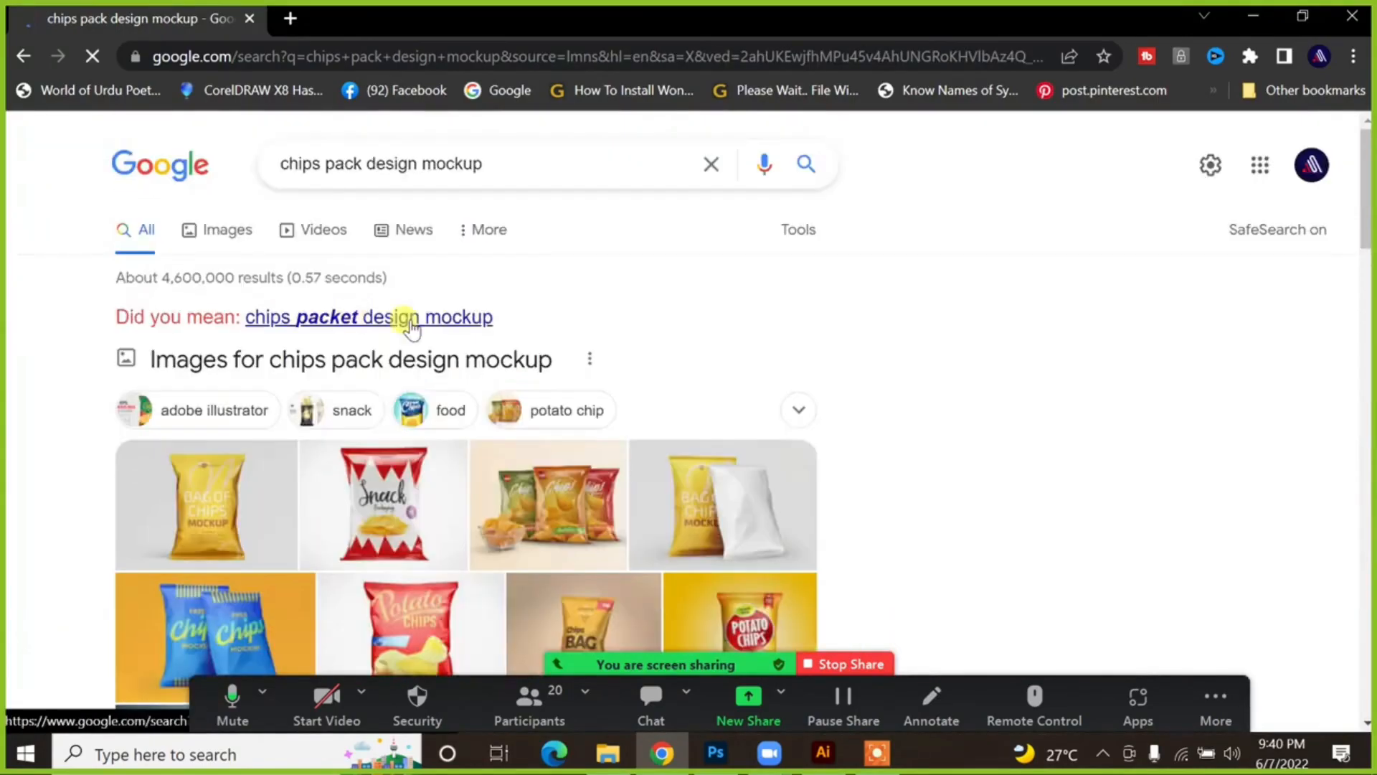
Step: Switch to the suggested search "chips packet design mockup" and look through its web results for mockup sites
left_click(411, 320)
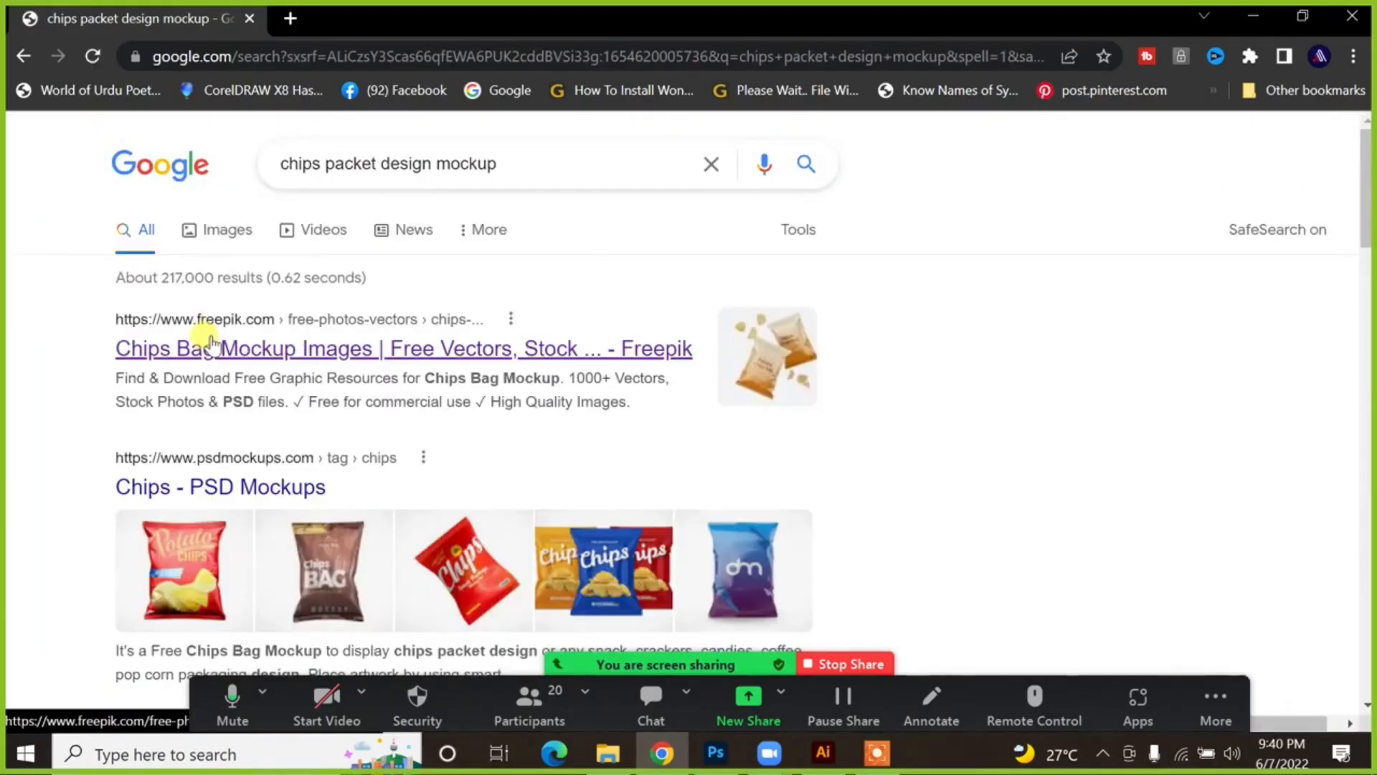
scroll(219, 355, "down", 5)
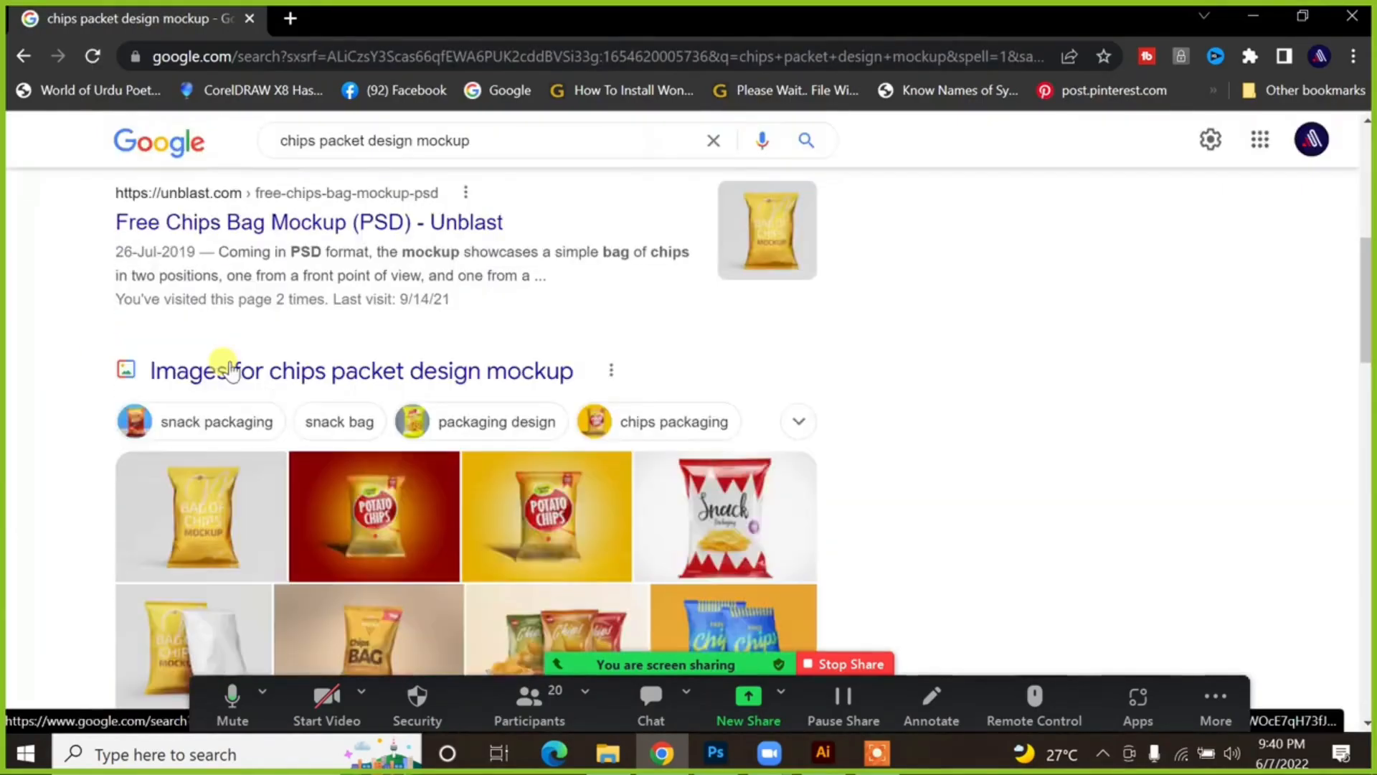
scroll(236, 366, "up", 5)
scroll(347, 347, "down", 6)
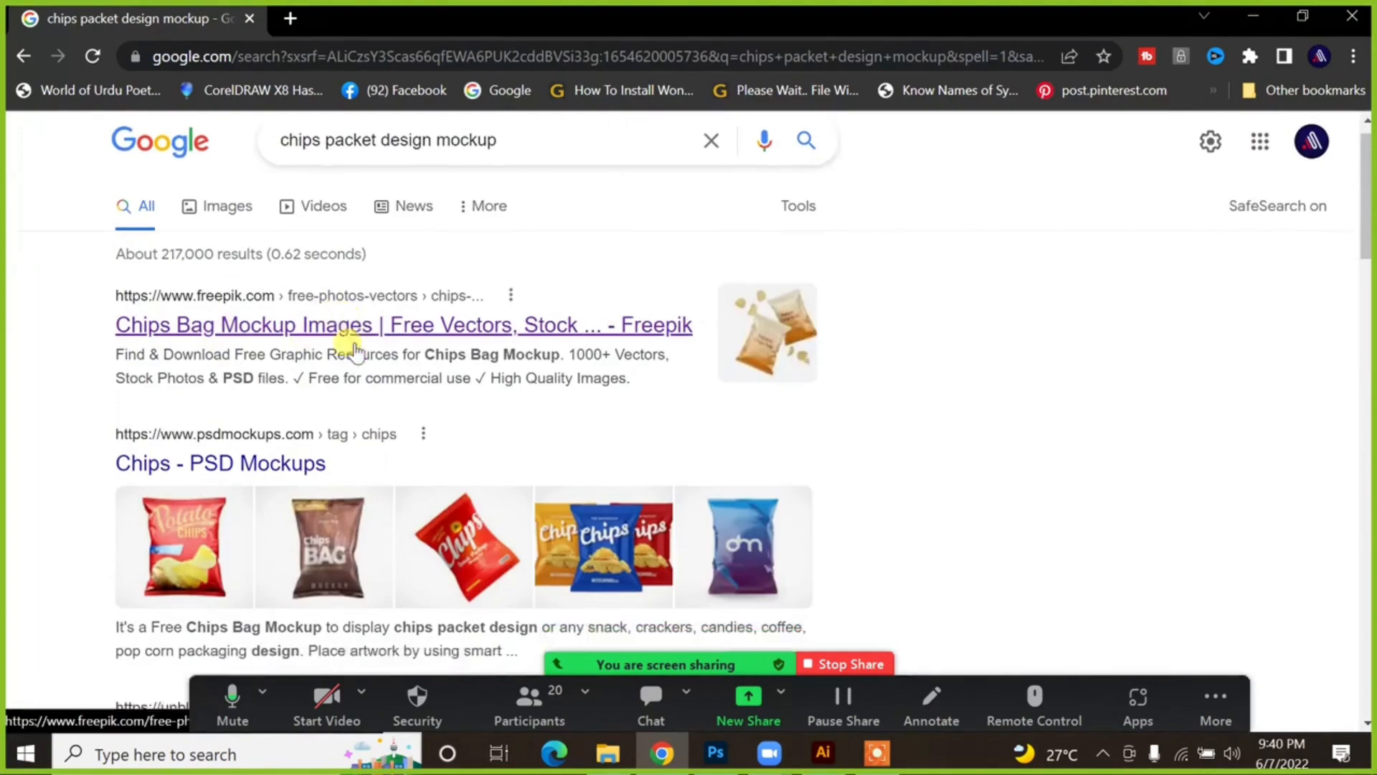
scroll(351, 350, "down", 10)
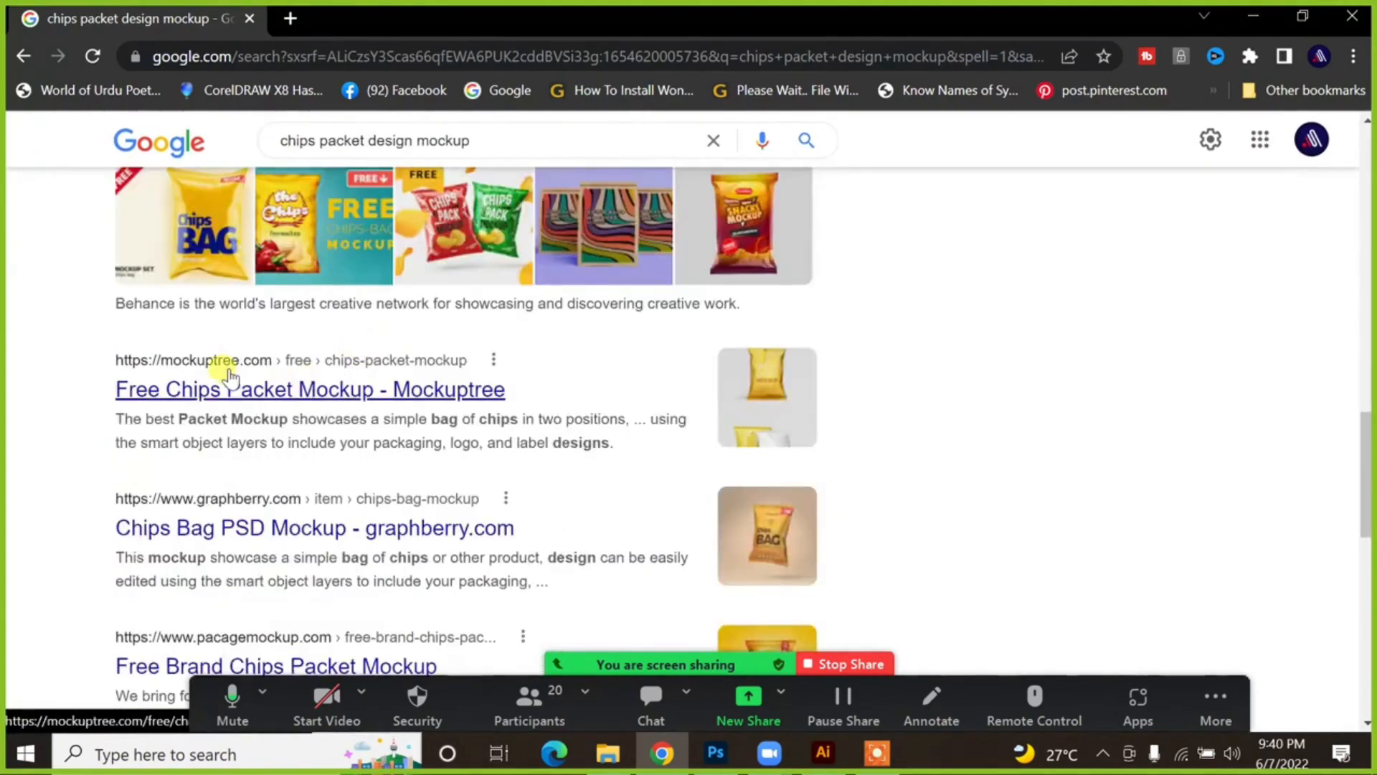
Step: Open Mockuptree's Free Chips Packet Mockup page and examine its bag previews and download section
left_click(203, 391)
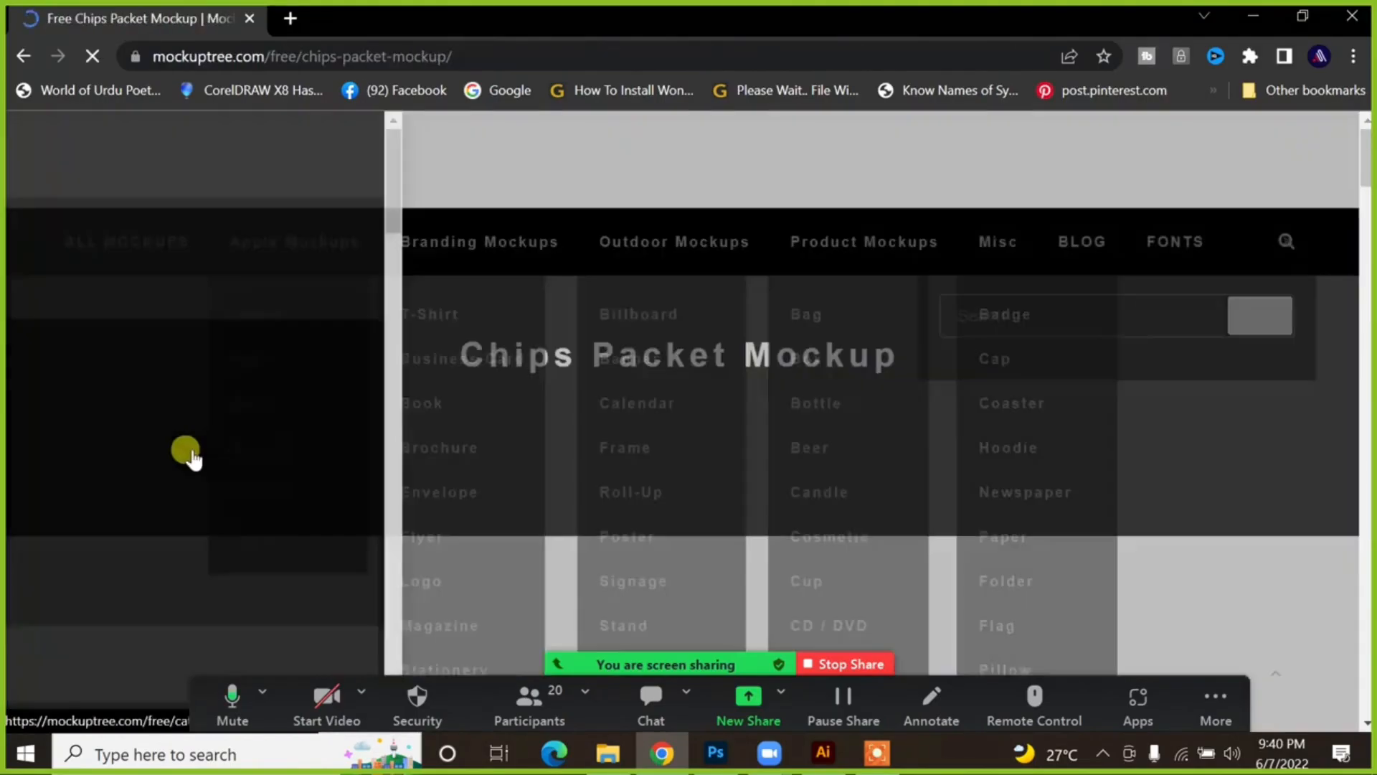
scroll(356, 388, "down", 5)
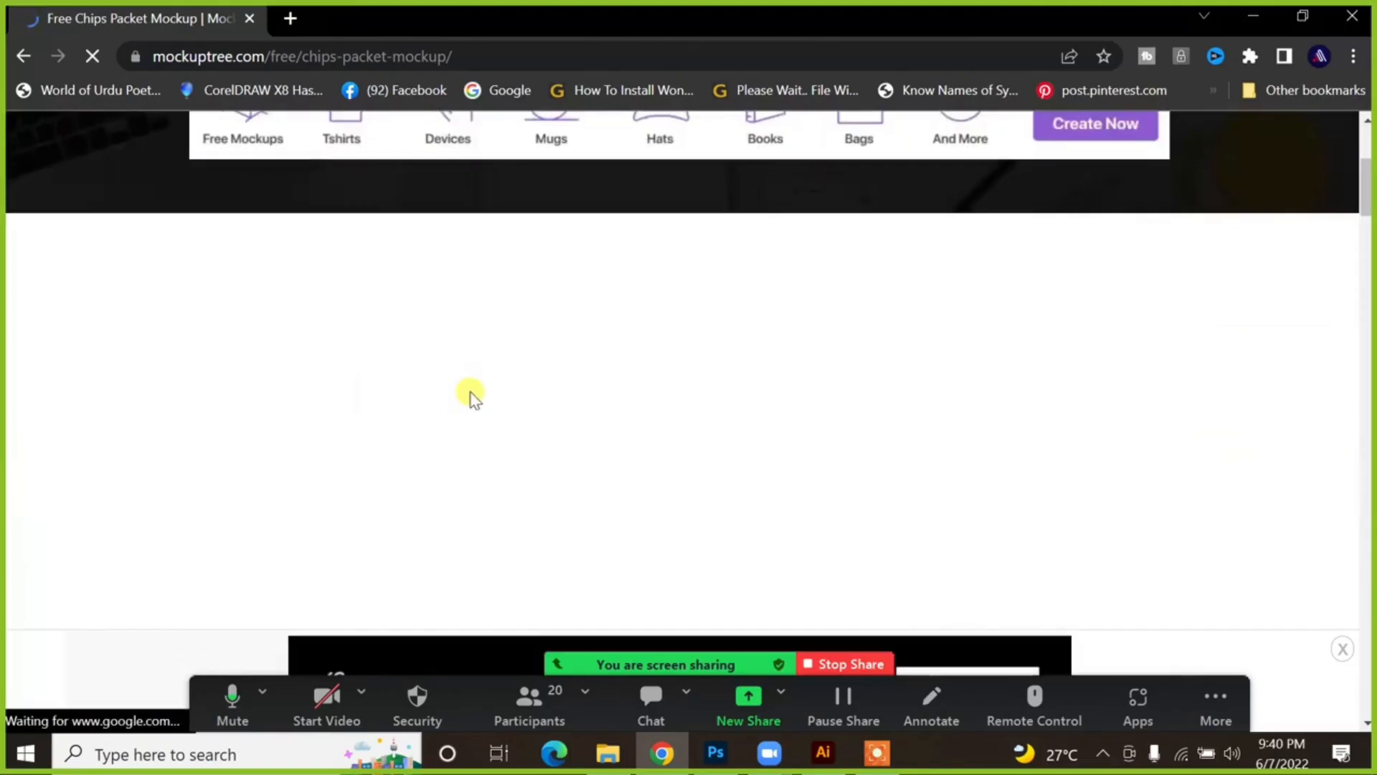
scroll(471, 391, "up", 4)
scroll(470, 391, "down", 8)
scroll(471, 389, "down", 20)
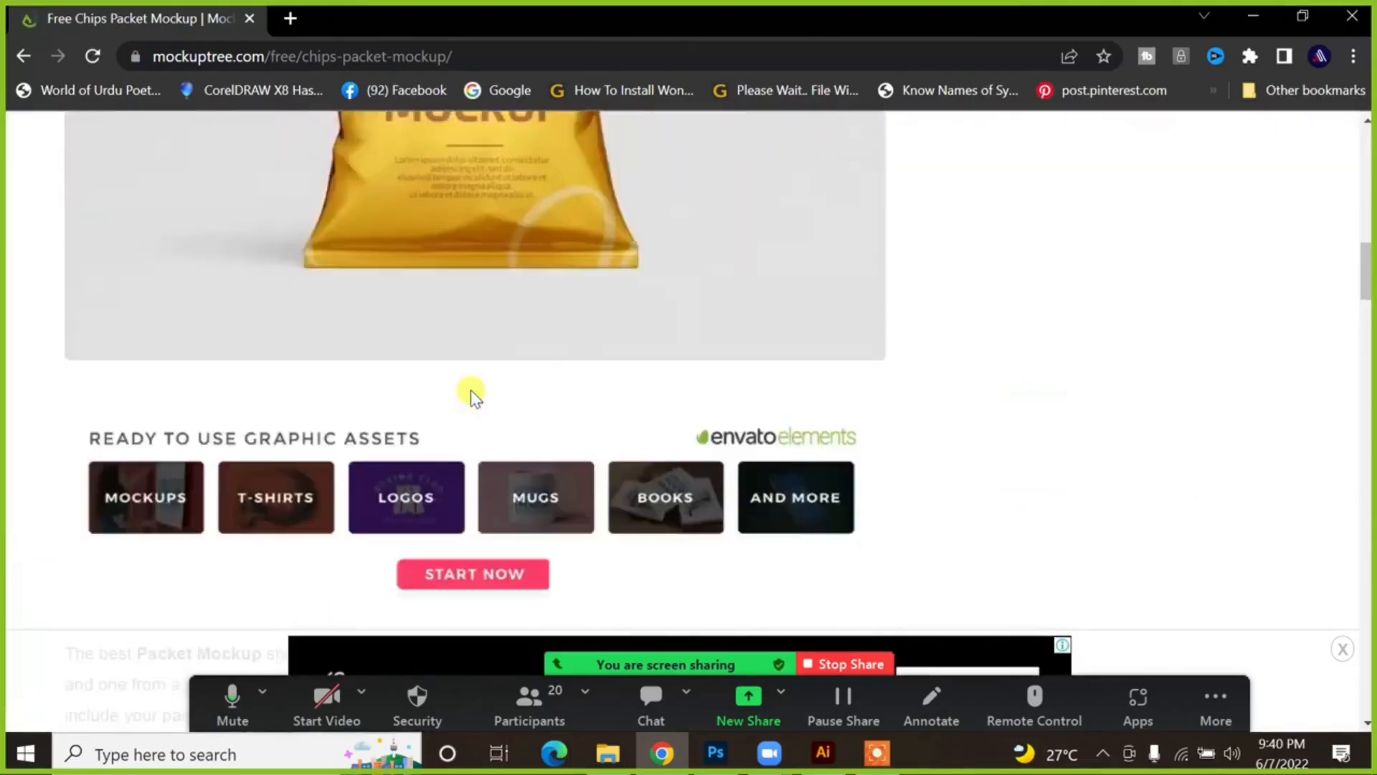
scroll(470, 391, "down", 8)
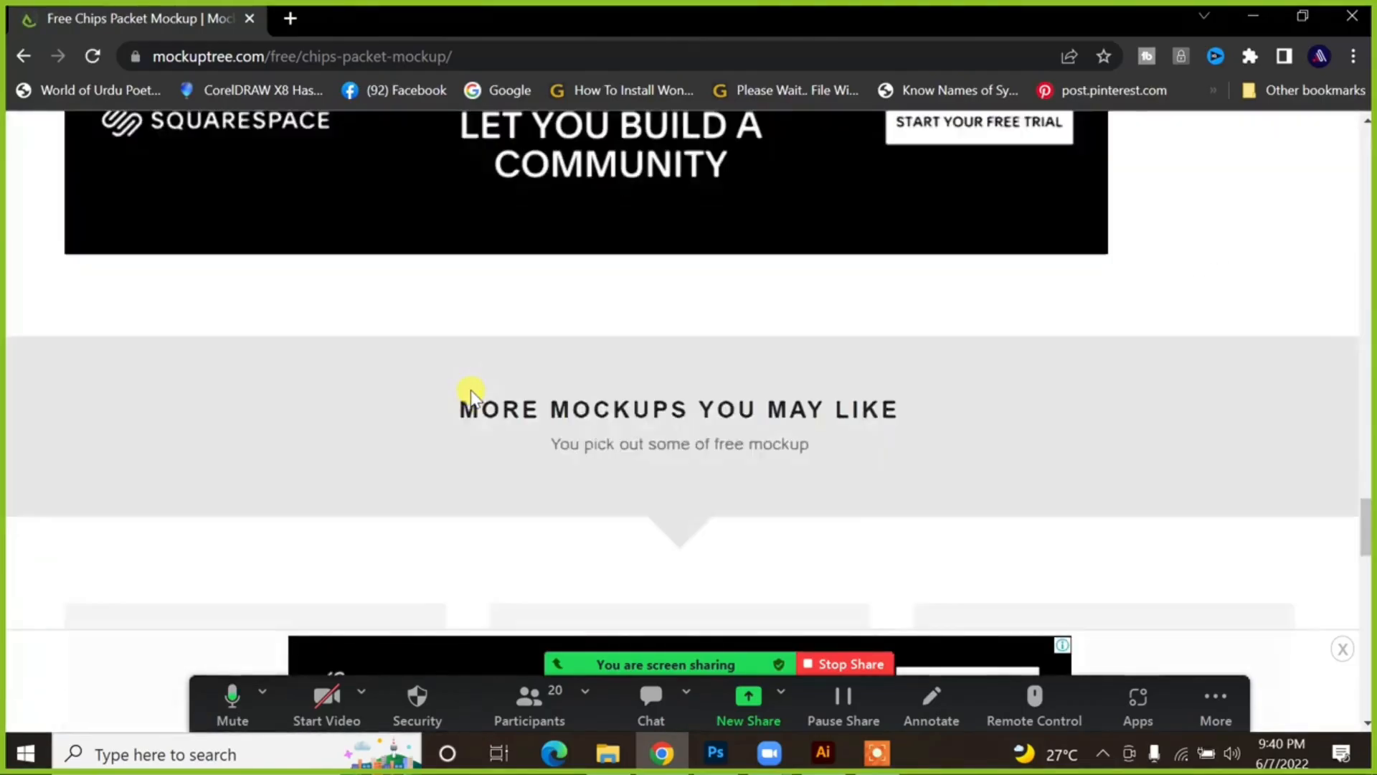
scroll(471, 391, "down", 2)
scroll(471, 391, "down", 4)
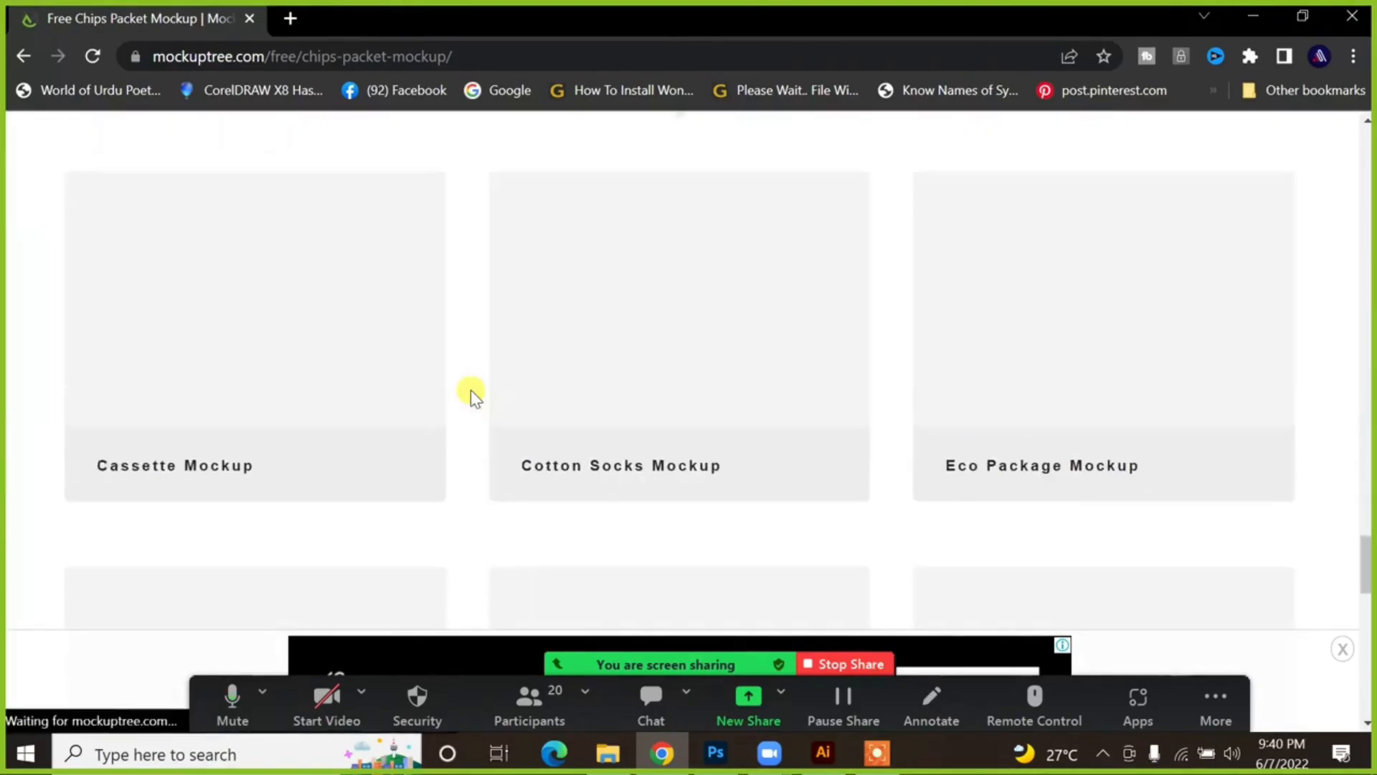
scroll(428, 367, "up", 10)
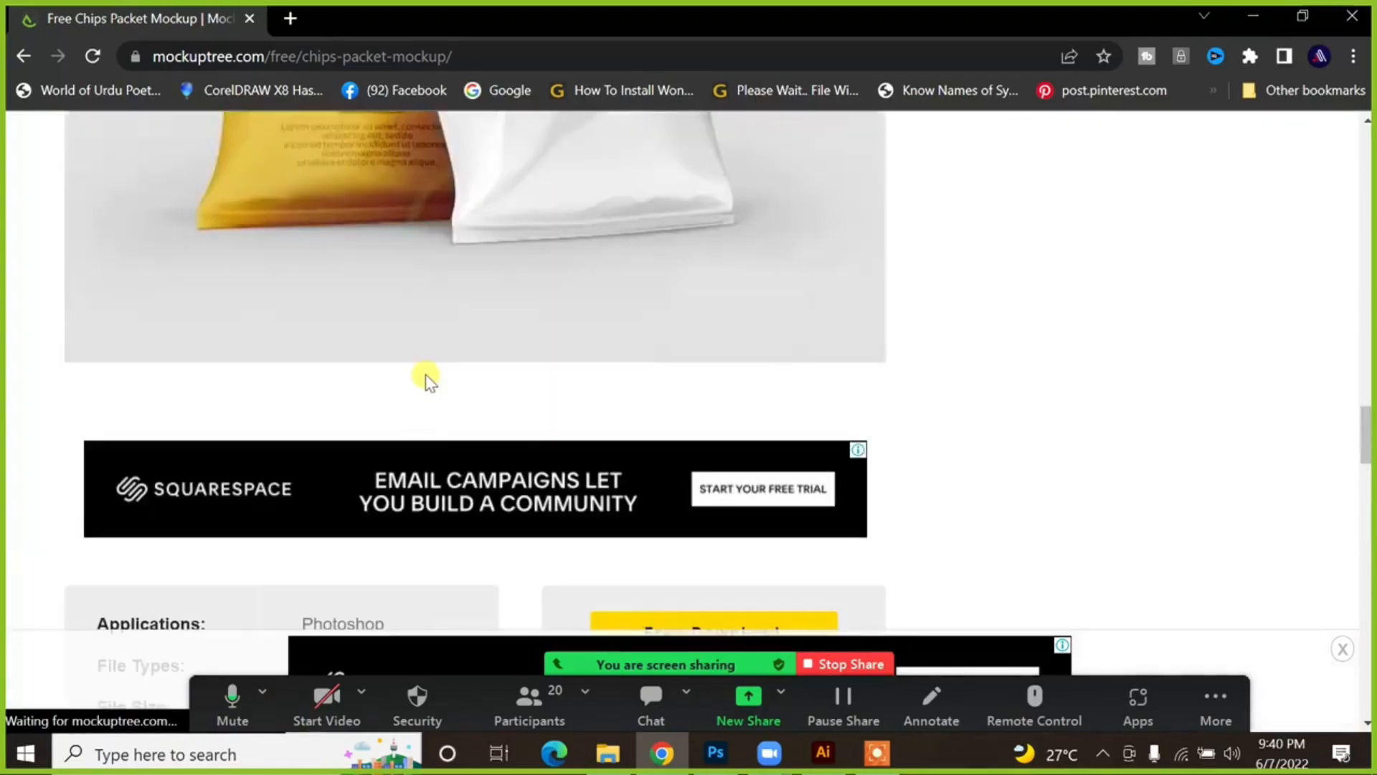
scroll(425, 382, "down", 1)
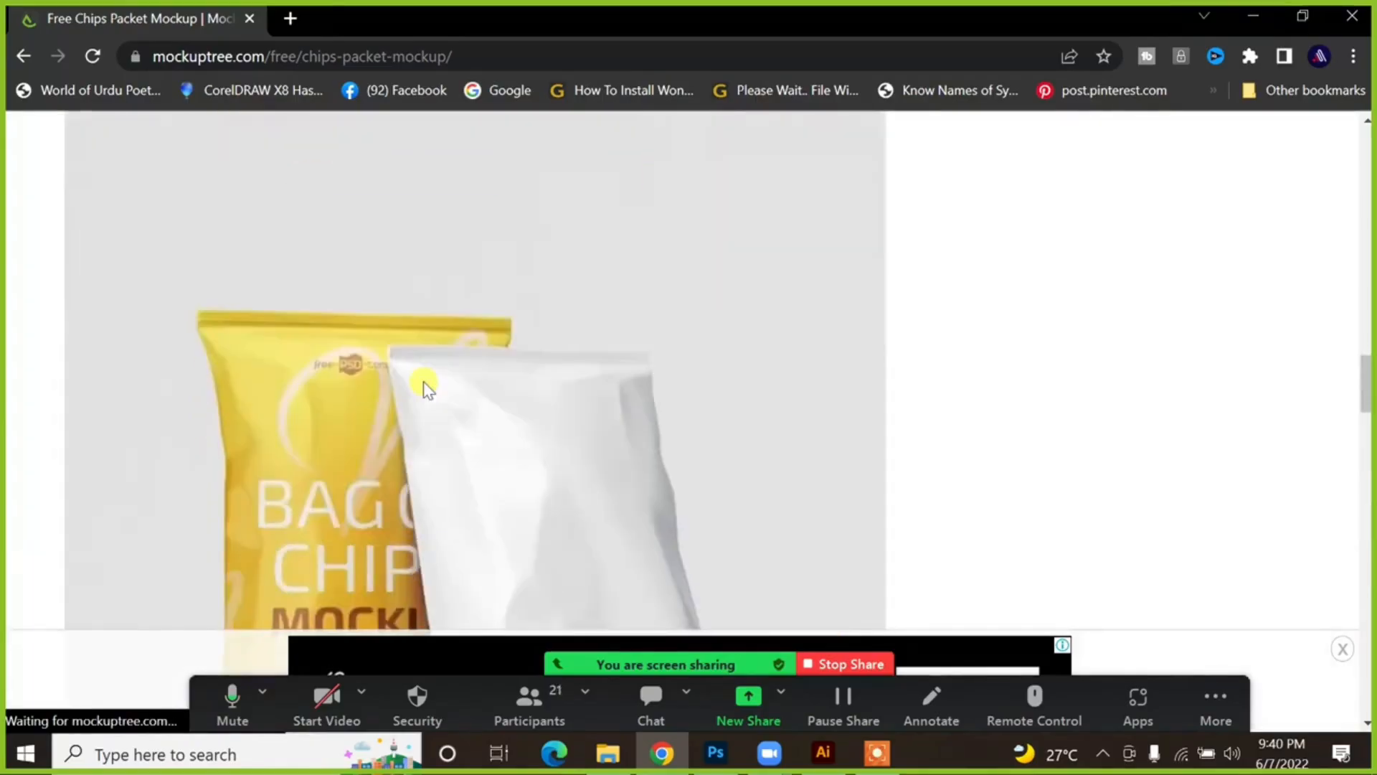
scroll(425, 387, "up", 5)
scroll(494, 423, "up", 10)
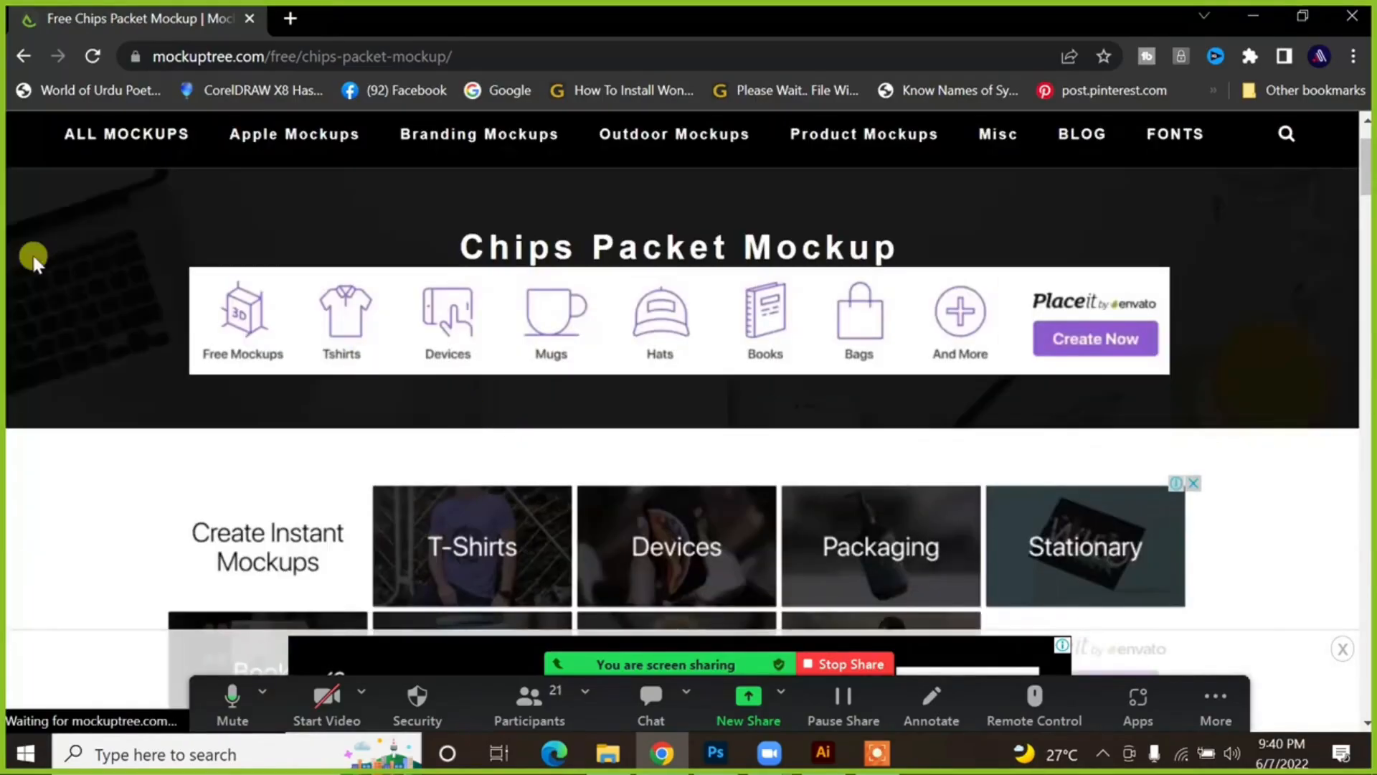
Step: Return to the Google results and look over the images for "chips packet design mockup"
left_click(26, 59)
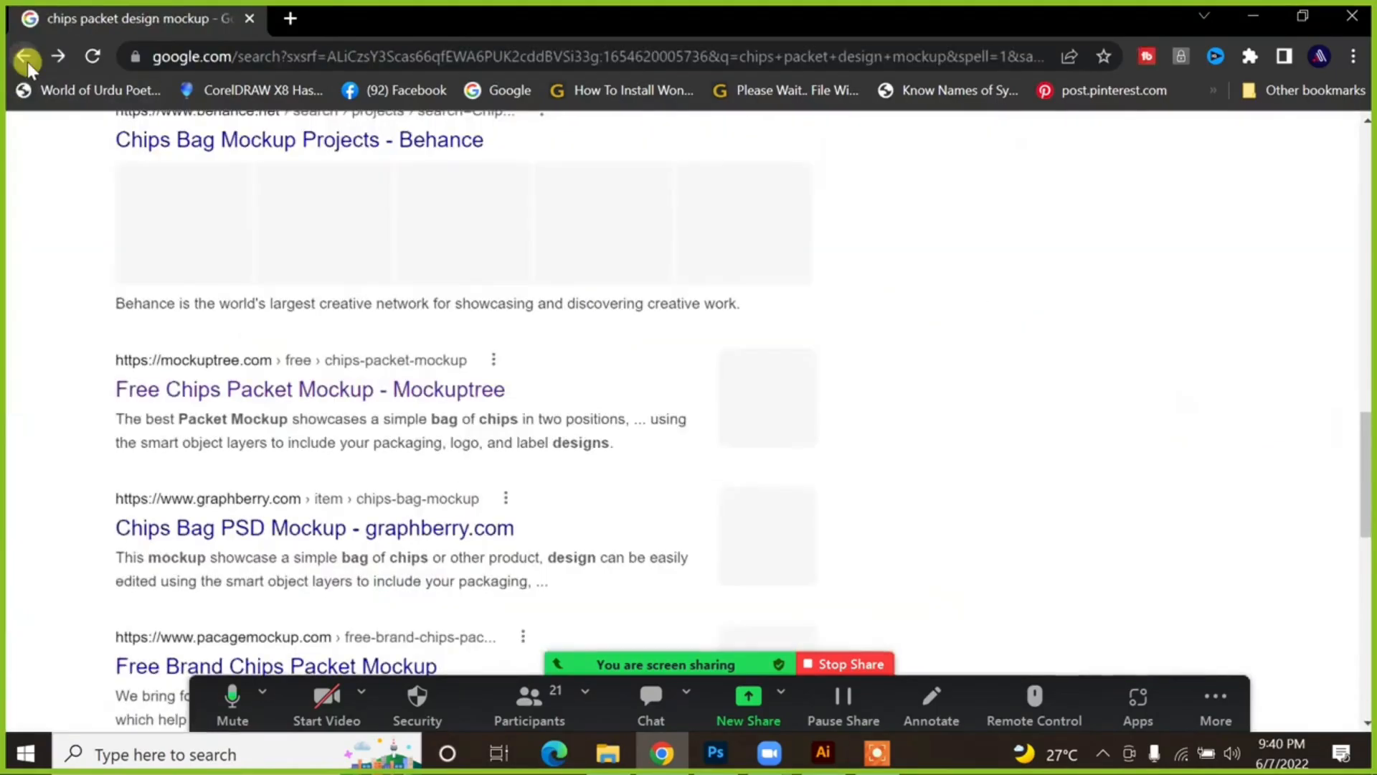
scroll(367, 496, "up", 10)
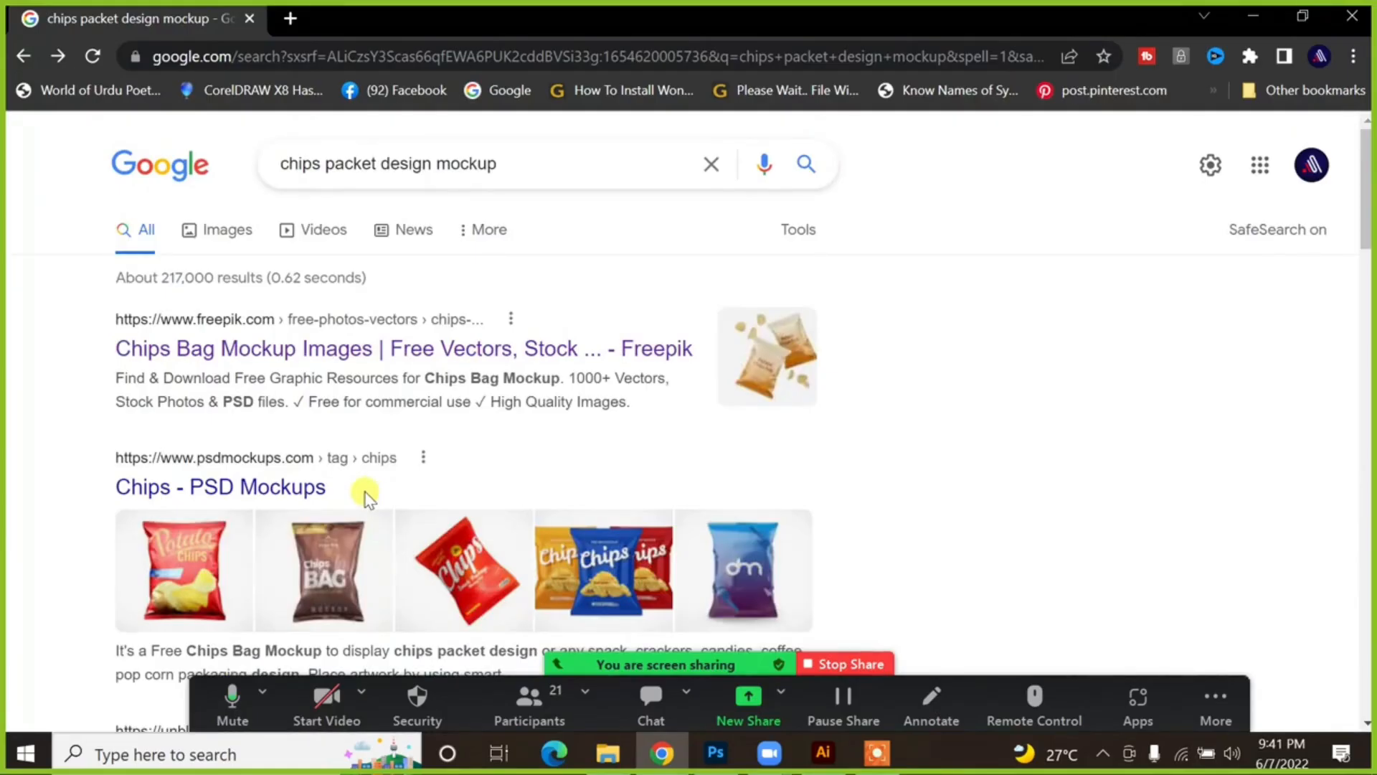
scroll(358, 494, "down", 5)
scroll(355, 492, "up", 5)
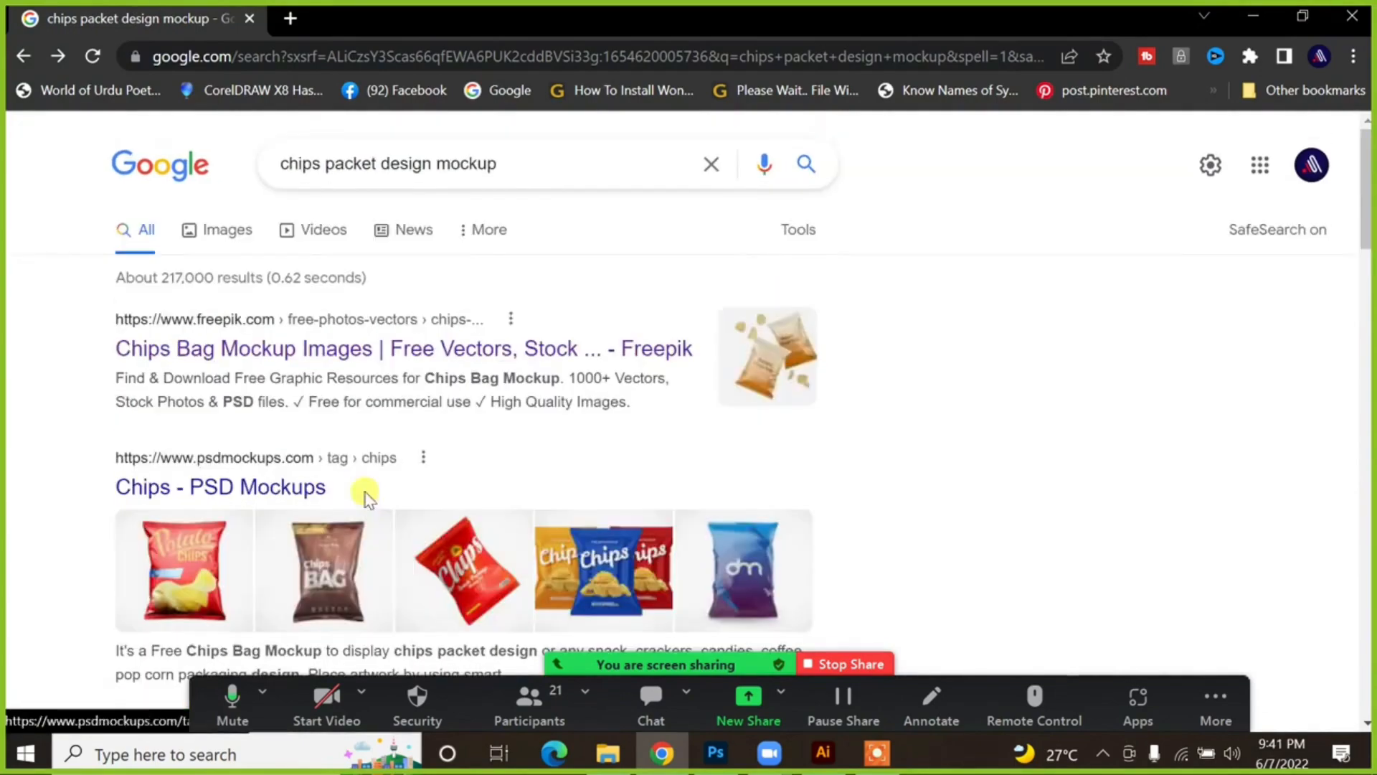
left_click(244, 239)
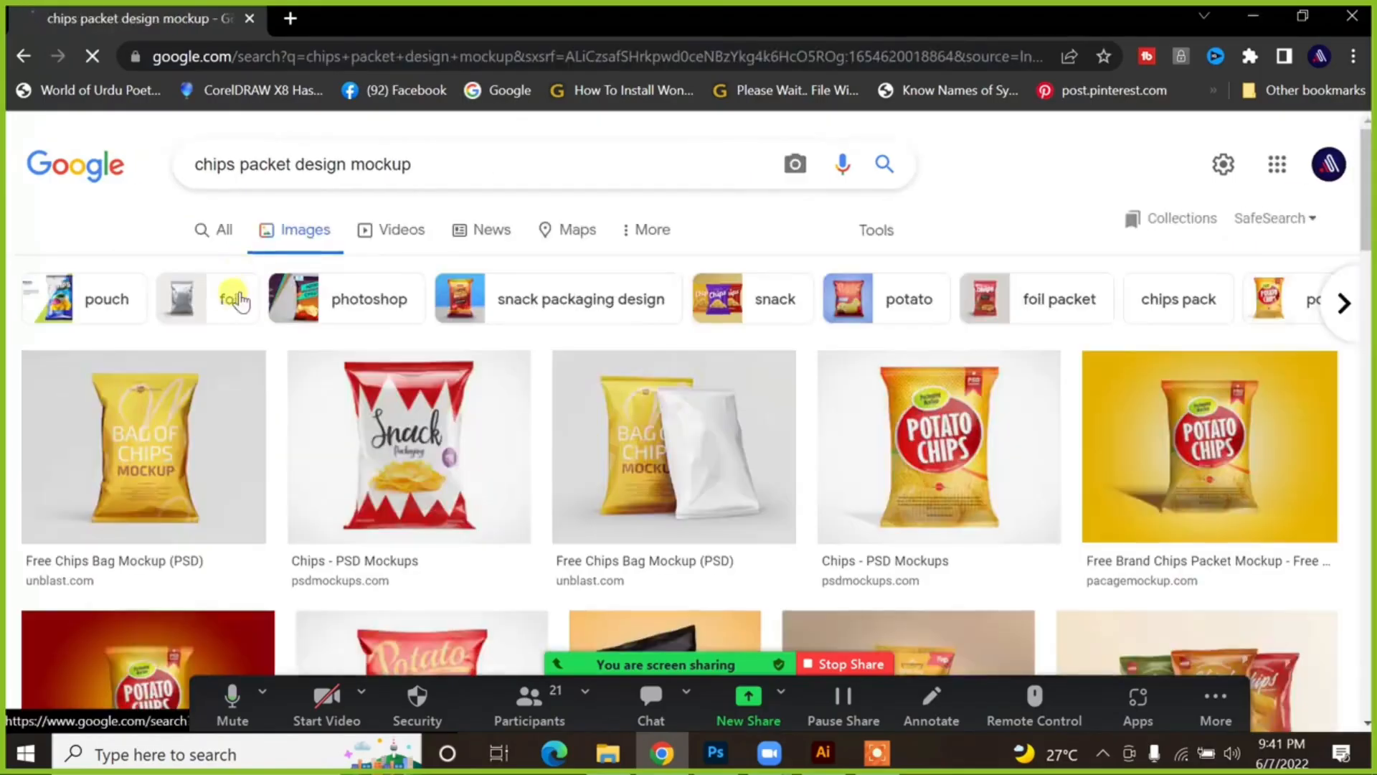
scroll(567, 427, "down", 5)
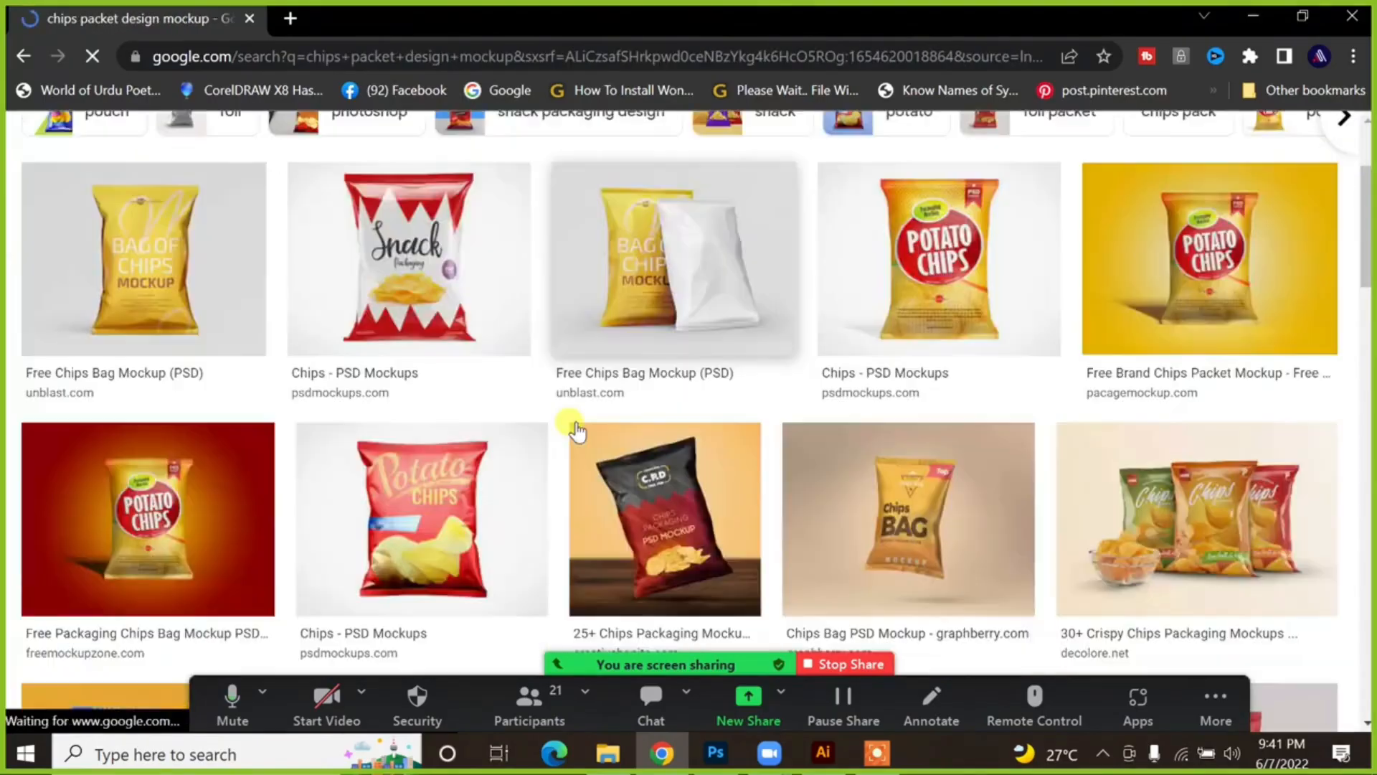
scroll(556, 420, "up", 5)
Step: Refine the image search to "chips packet design mockup empty"
left_click(463, 148)
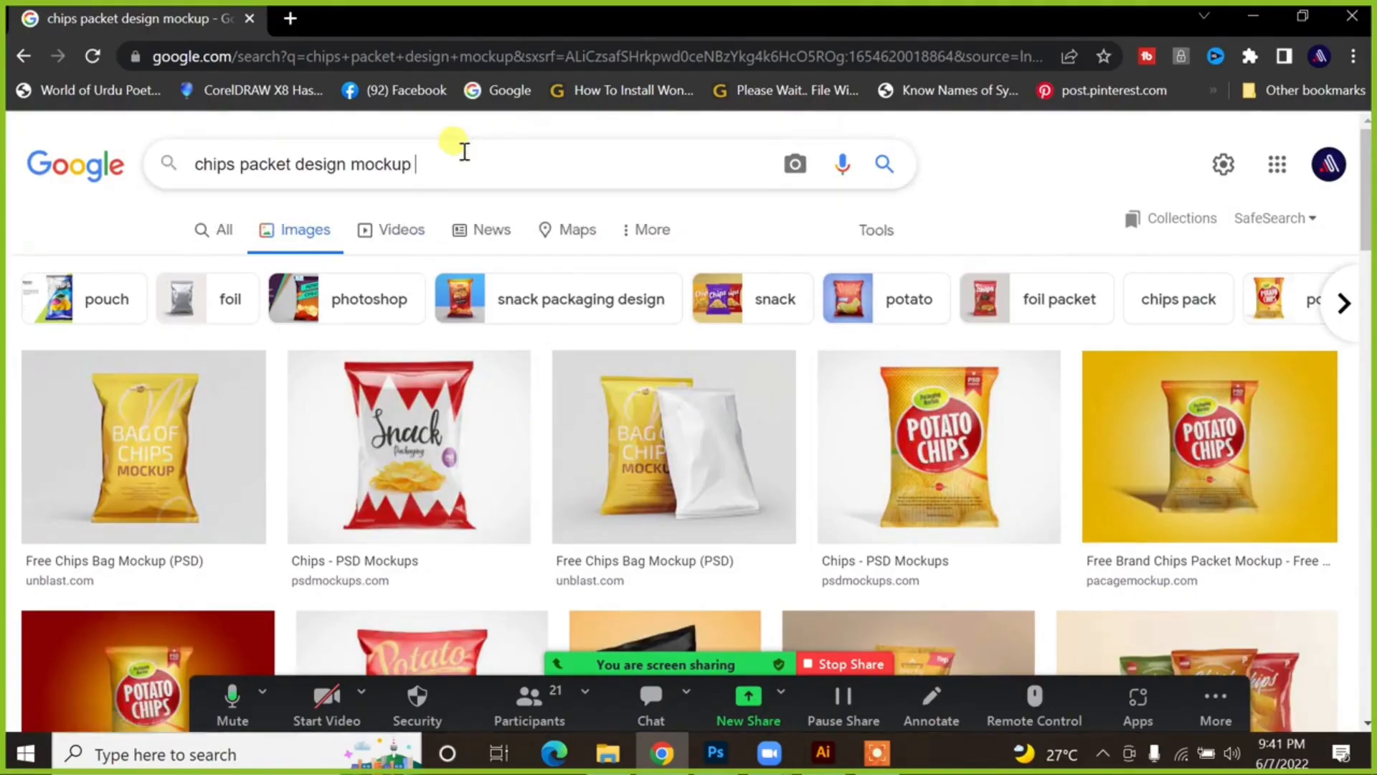
type("empty")
key("Return")
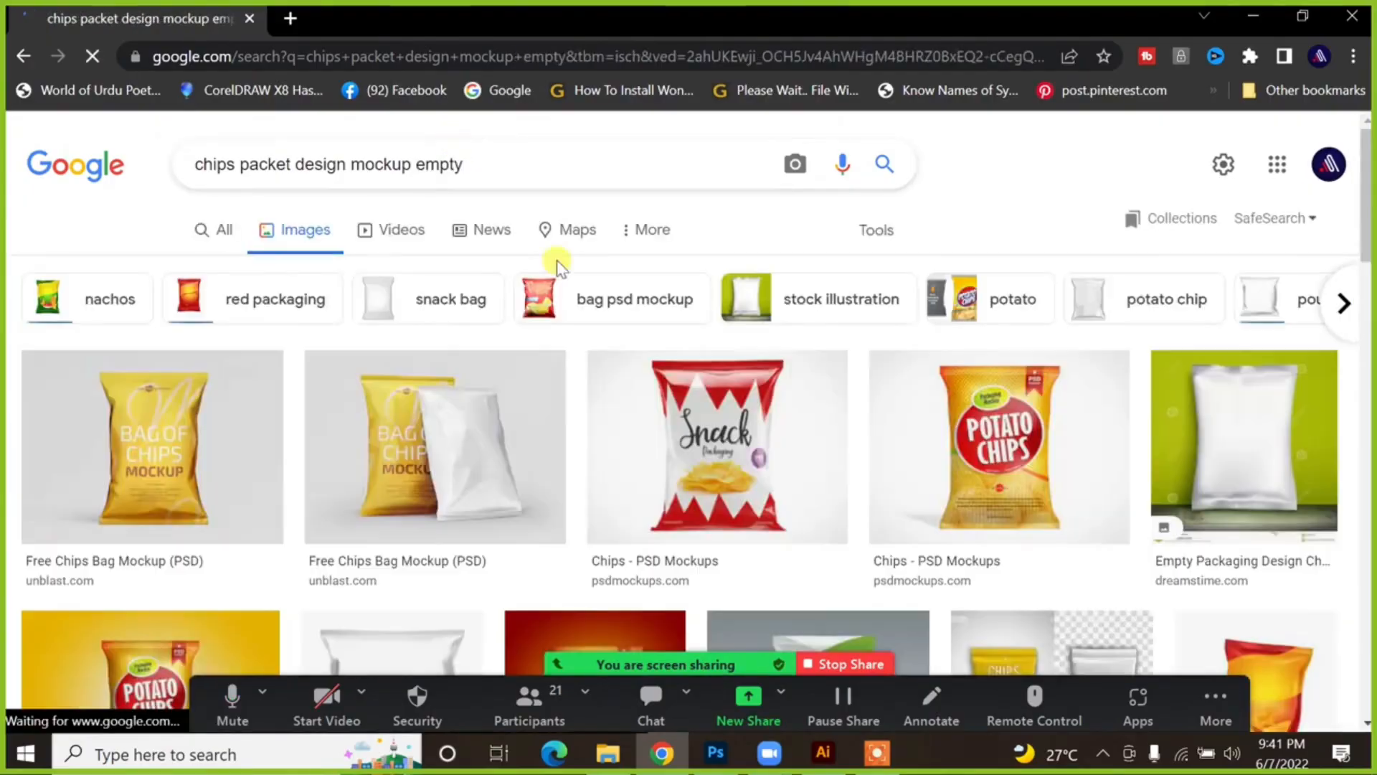
Step: Find the blank white bag from Unblast, Free Chips Packaging Bag Mockup (PSD), among the images and open its preview
scroll(1252, 369, "down", 2)
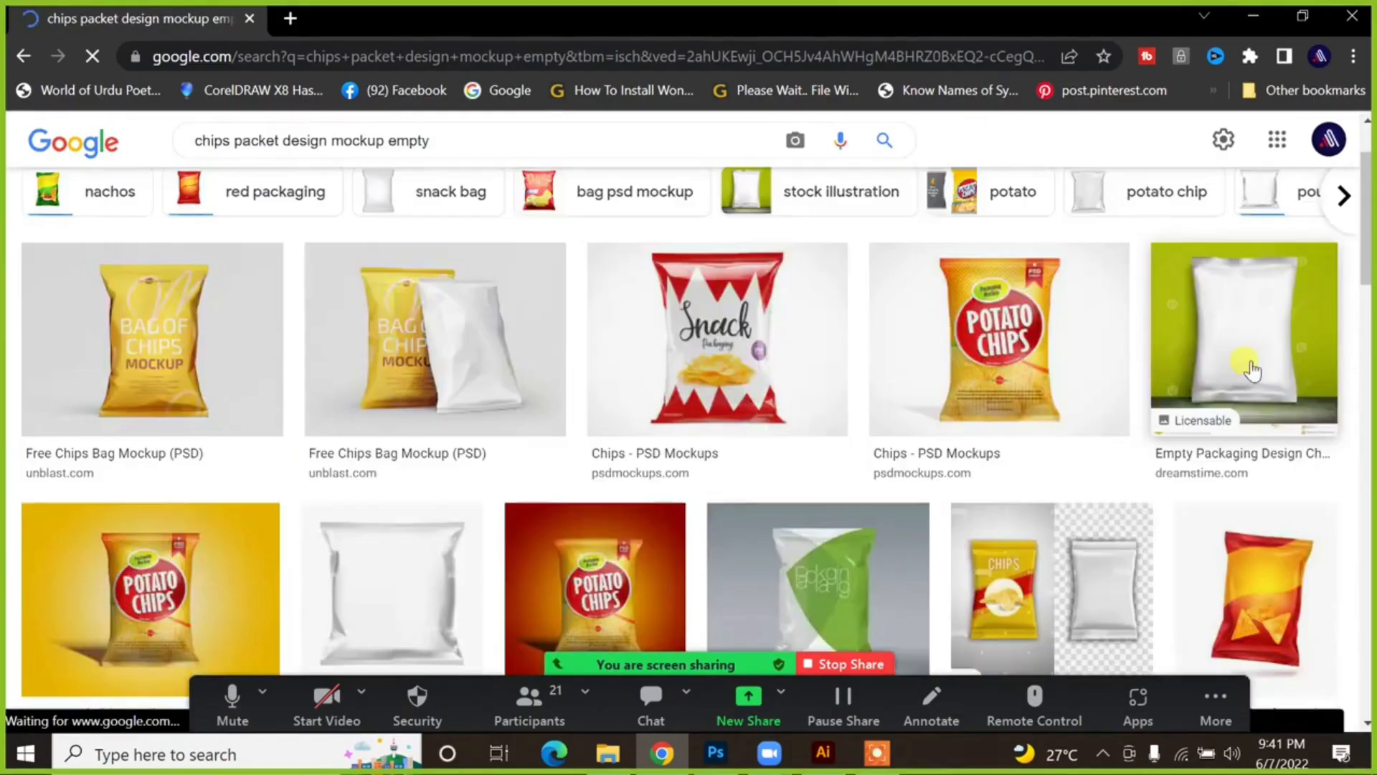
scroll(1252, 343, "down", 2)
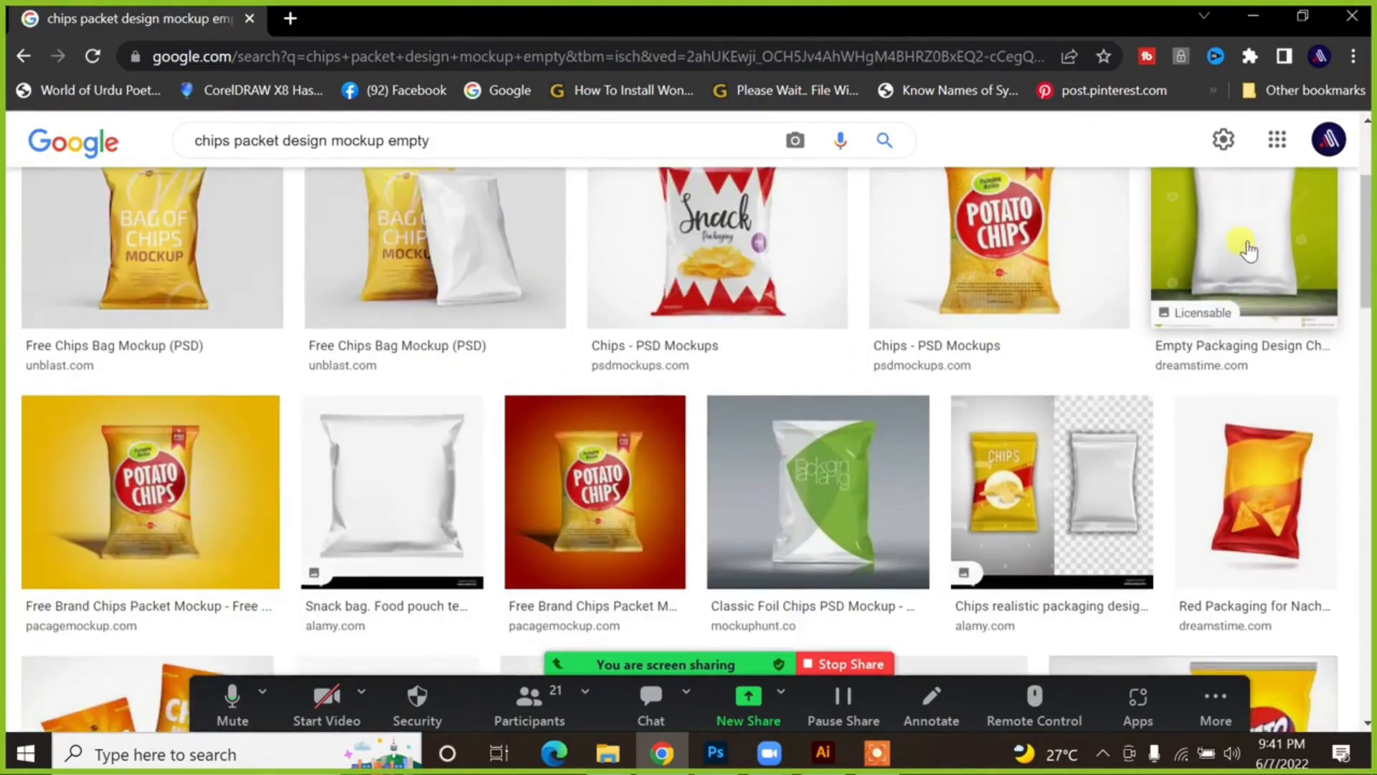
scroll(531, 343, "down", 3)
scroll(455, 421, "down", 3)
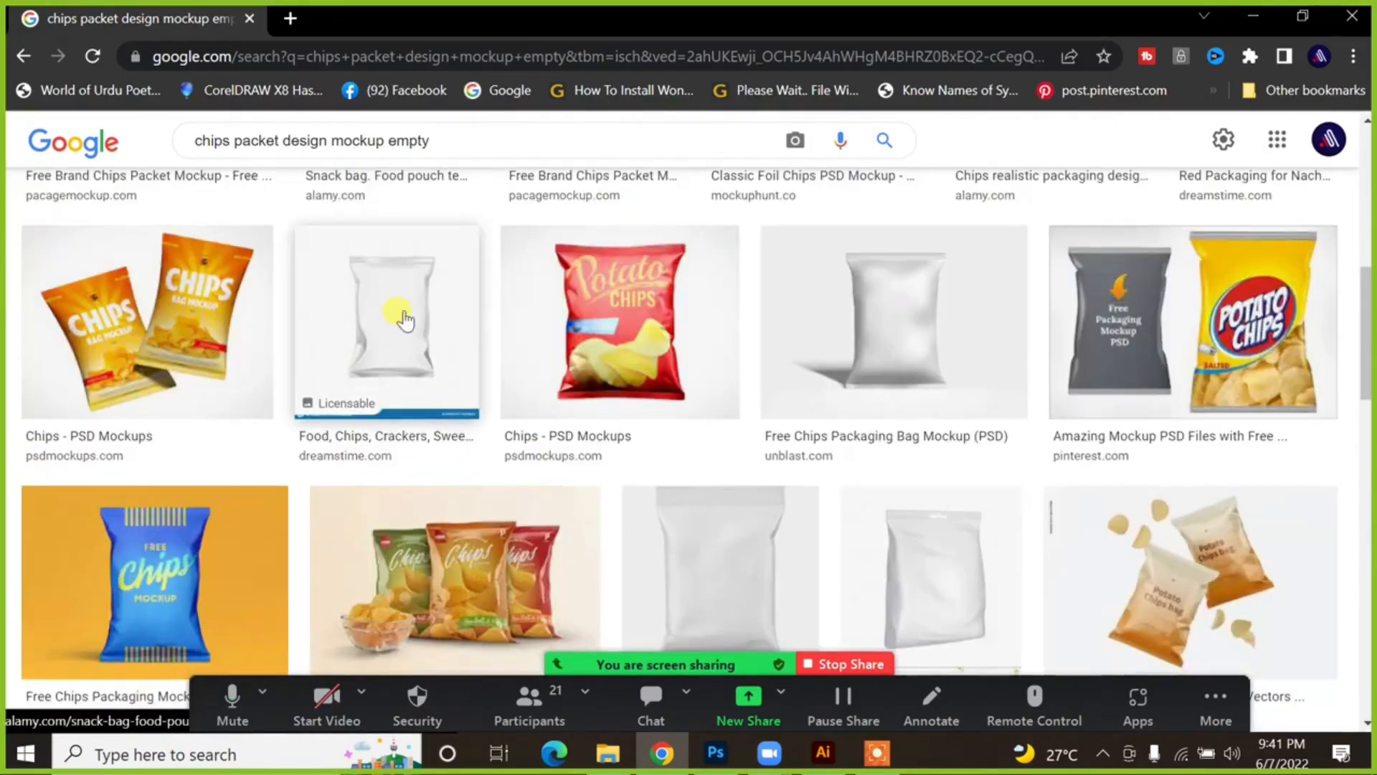
scroll(806, 344, "down", 3)
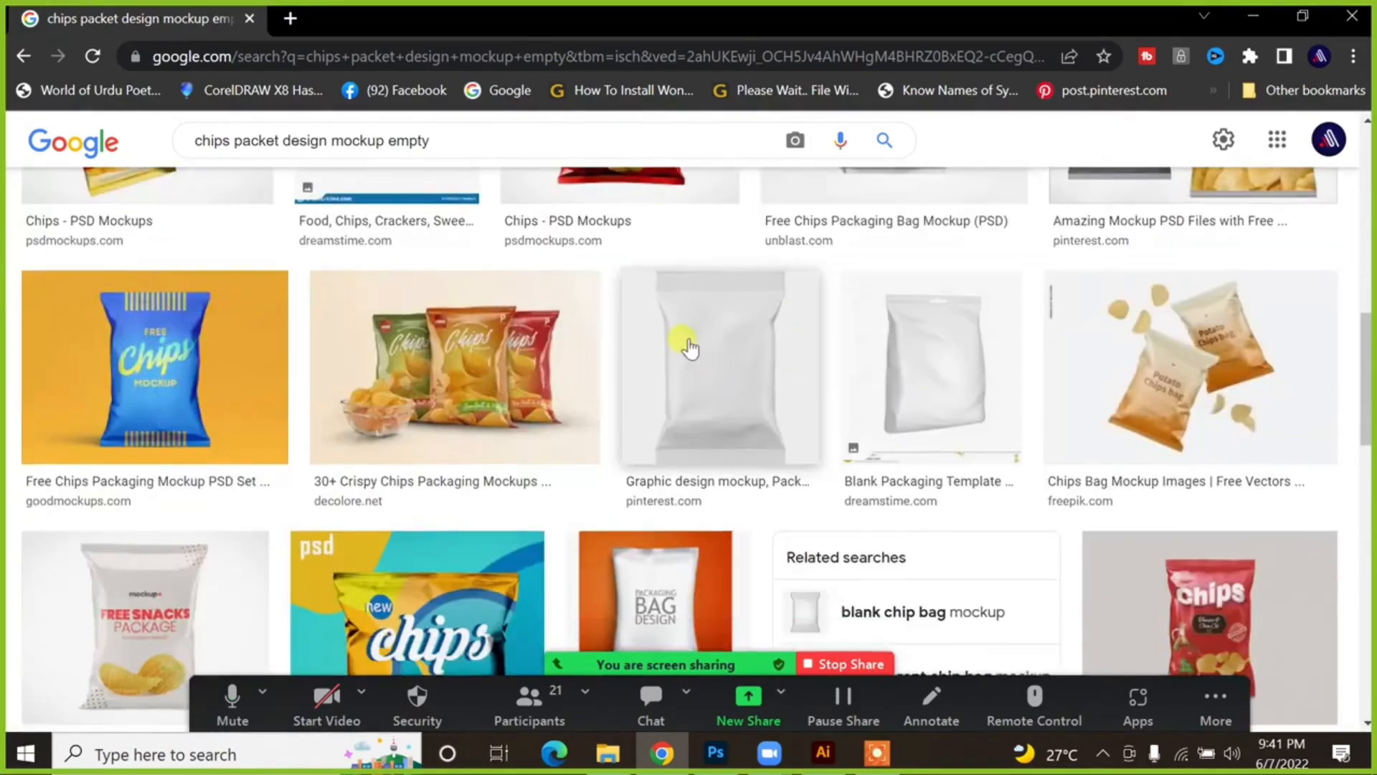
scroll(869, 352, "down", 3)
scroll(869, 350, "up", 4)
left_click(918, 355)
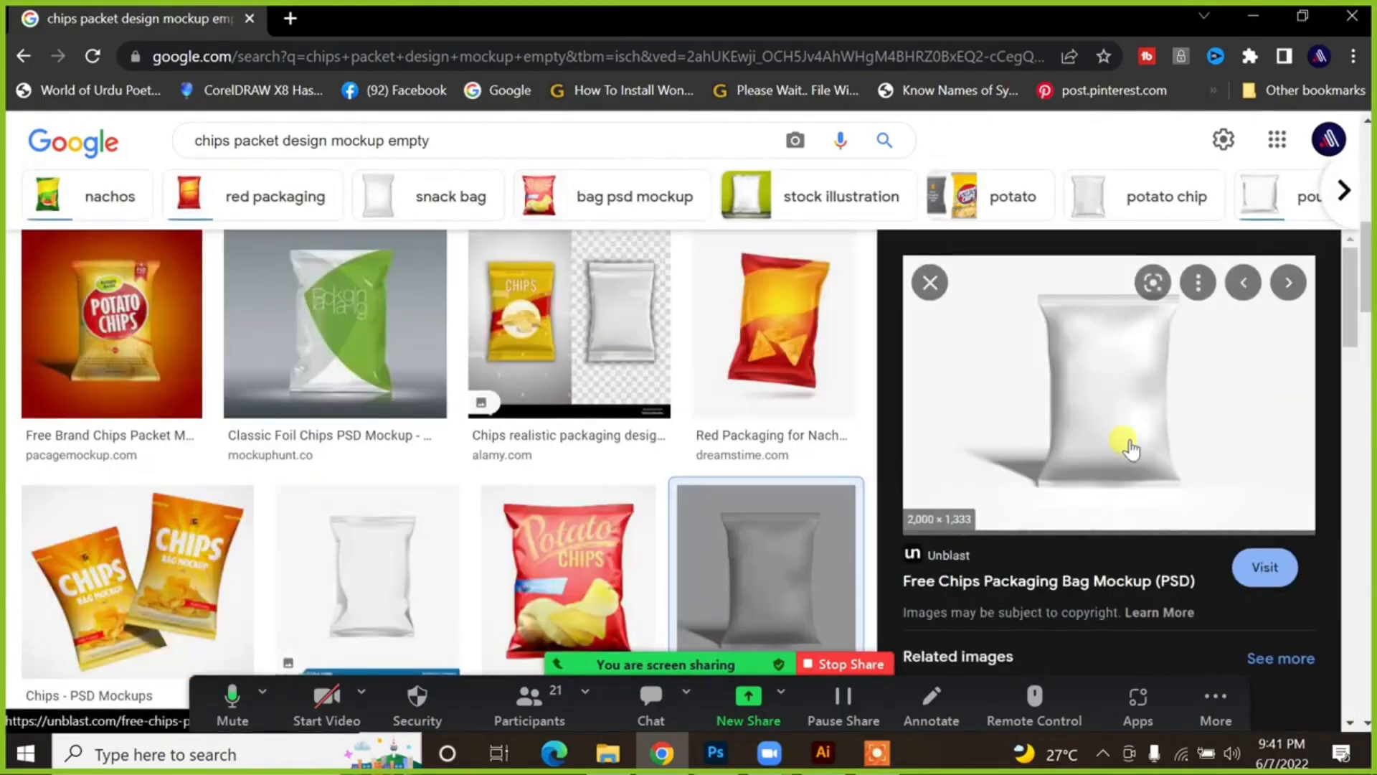
Step: Save Unblast's blank white bag image to the Desktop as the JPEG Chips-Packaging-Bag-Mockup-2 and keep the blocked download
scroll(1021, 410, "down", 8)
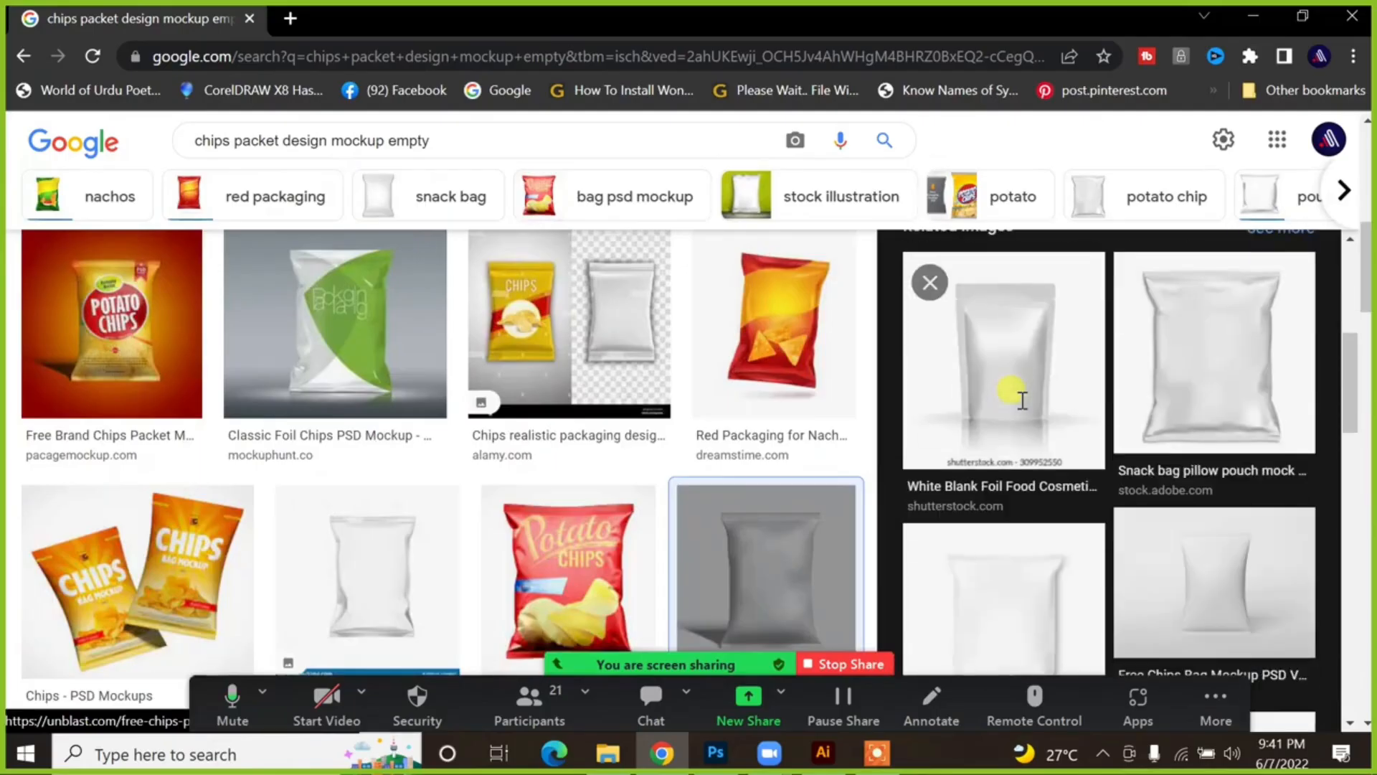
scroll(1098, 438, "up", 10)
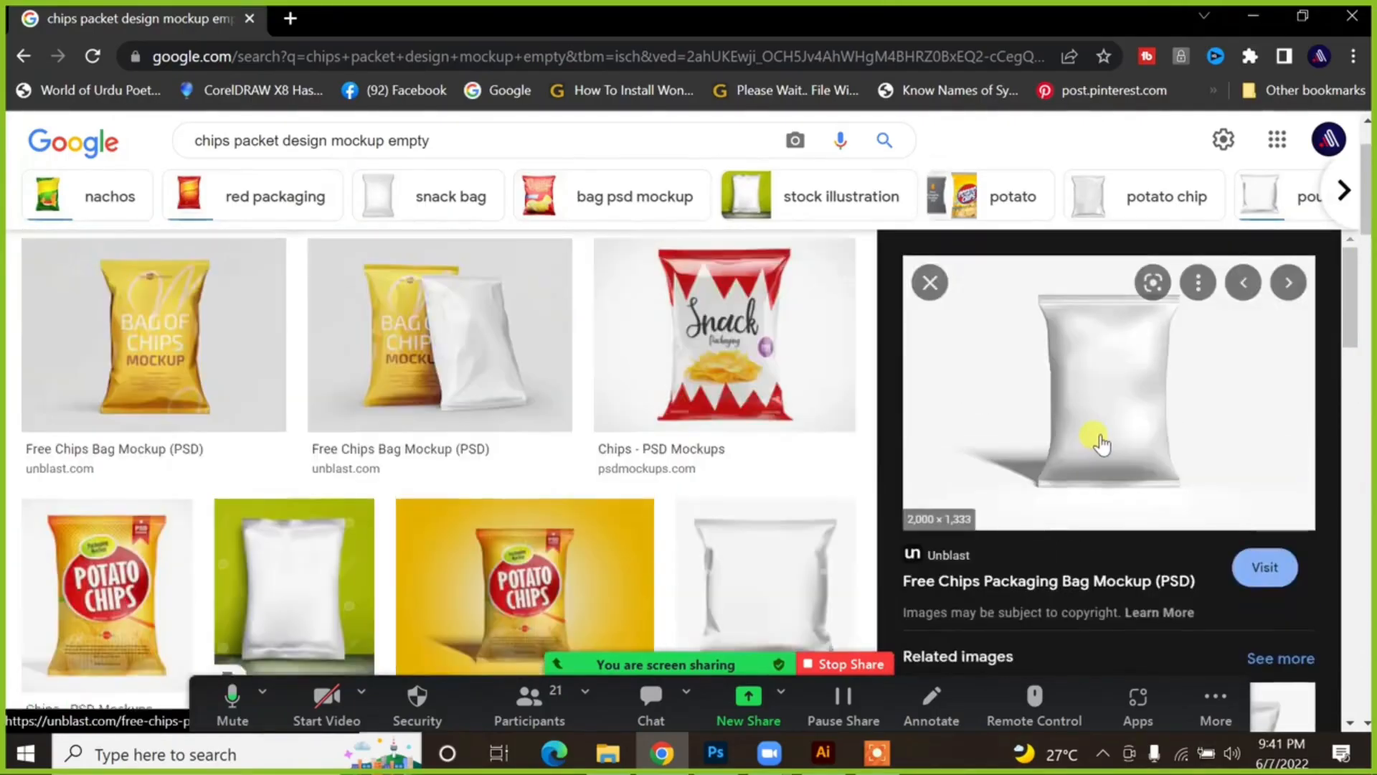
scroll(738, 395, "down", 10)
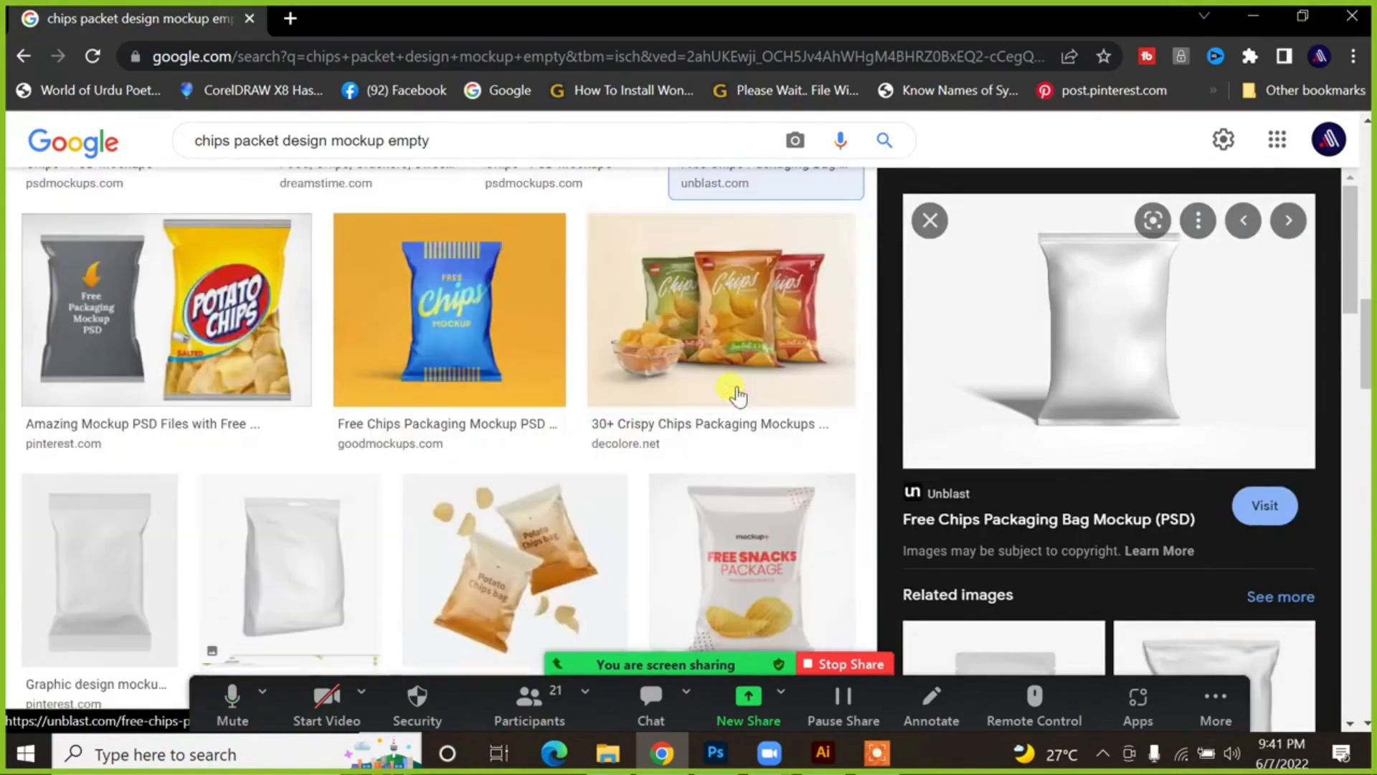
right_click(1123, 320)
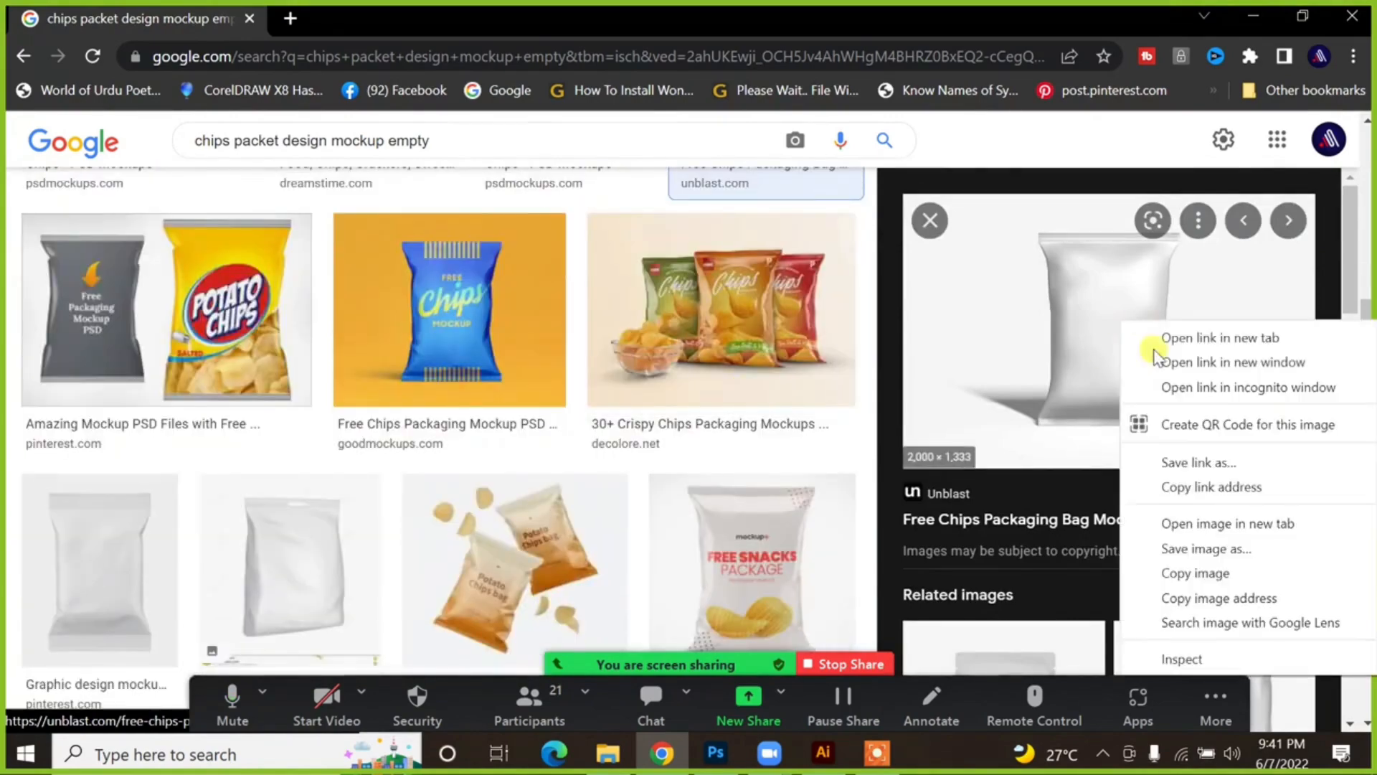
left_click(1216, 552)
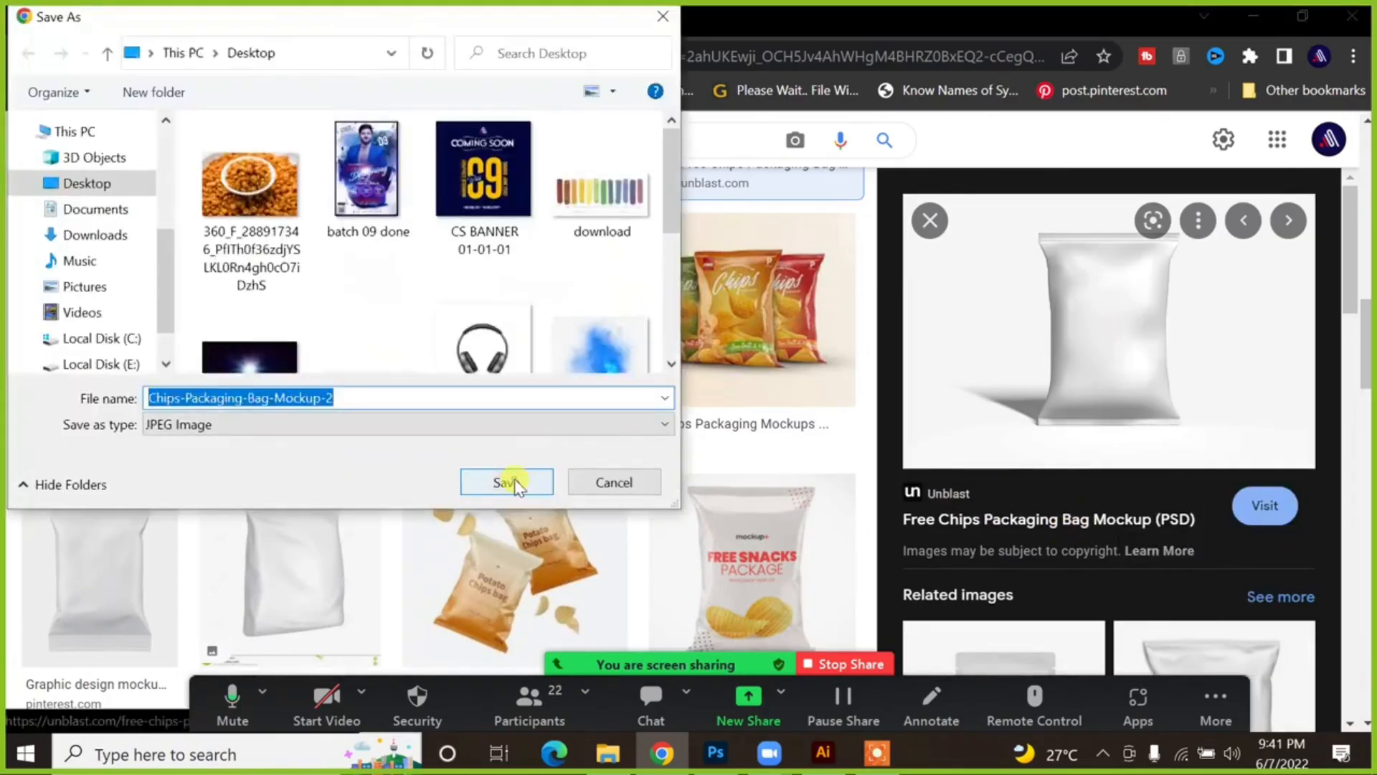
left_click(510, 481)
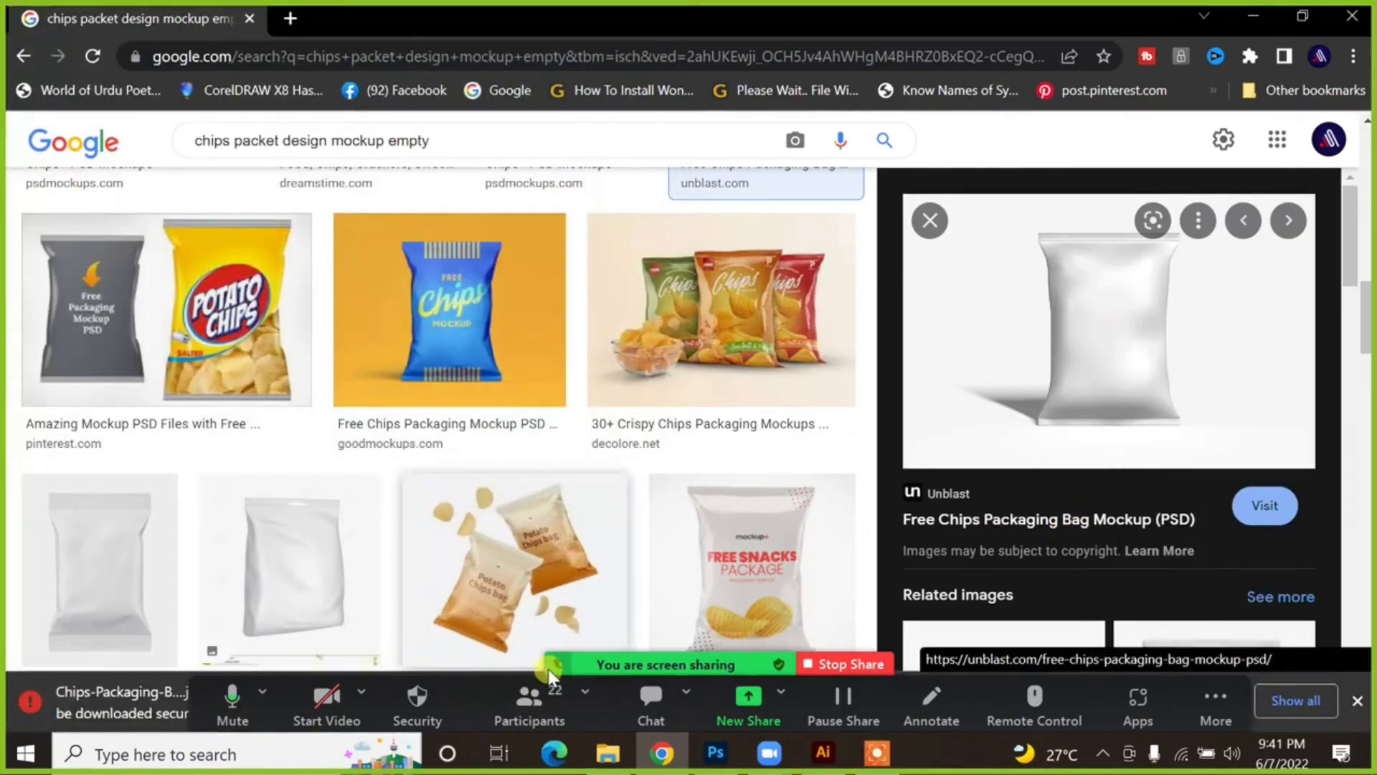
left_click(350, 708)
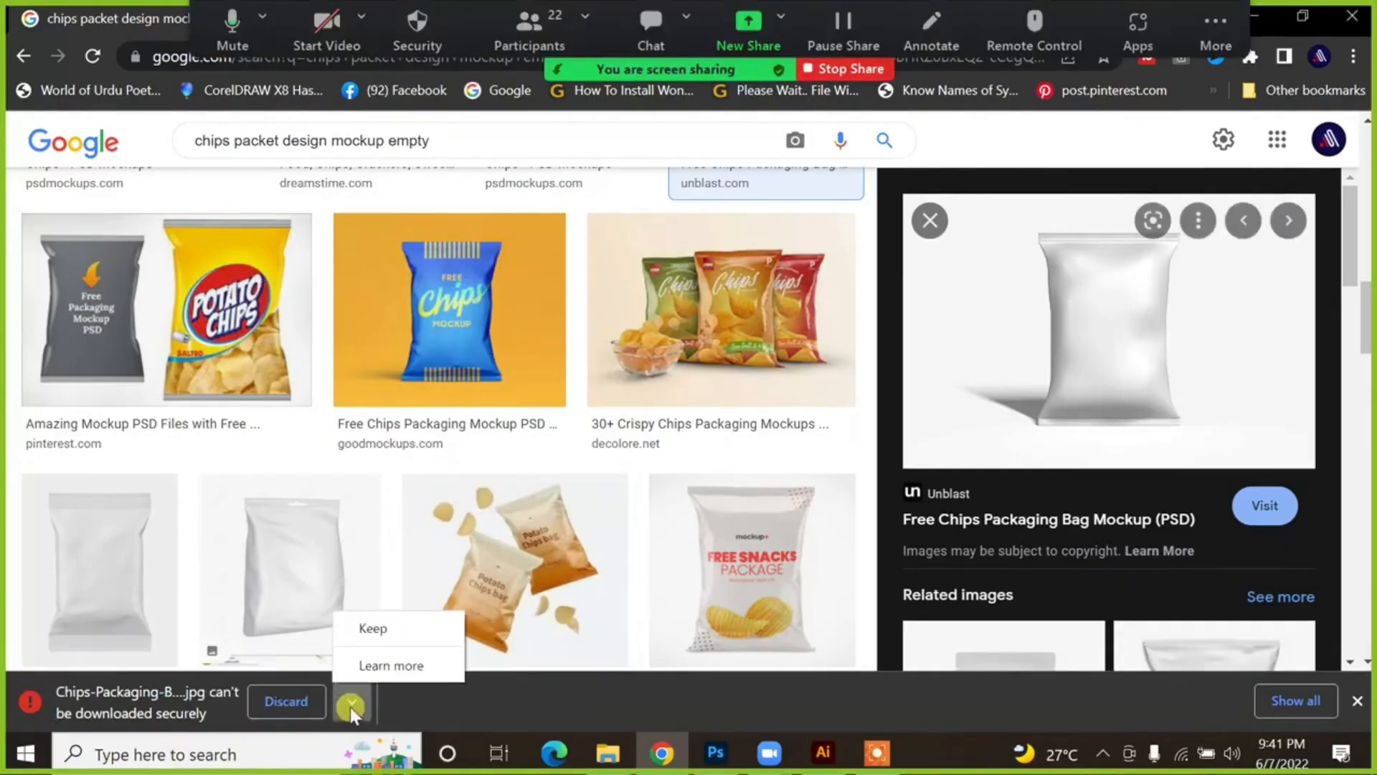
left_click(372, 628)
Step: Look through the Unblast bag's related images and the search results for other blank packet mockups, then close the preview
scroll(1094, 370, "down", 5)
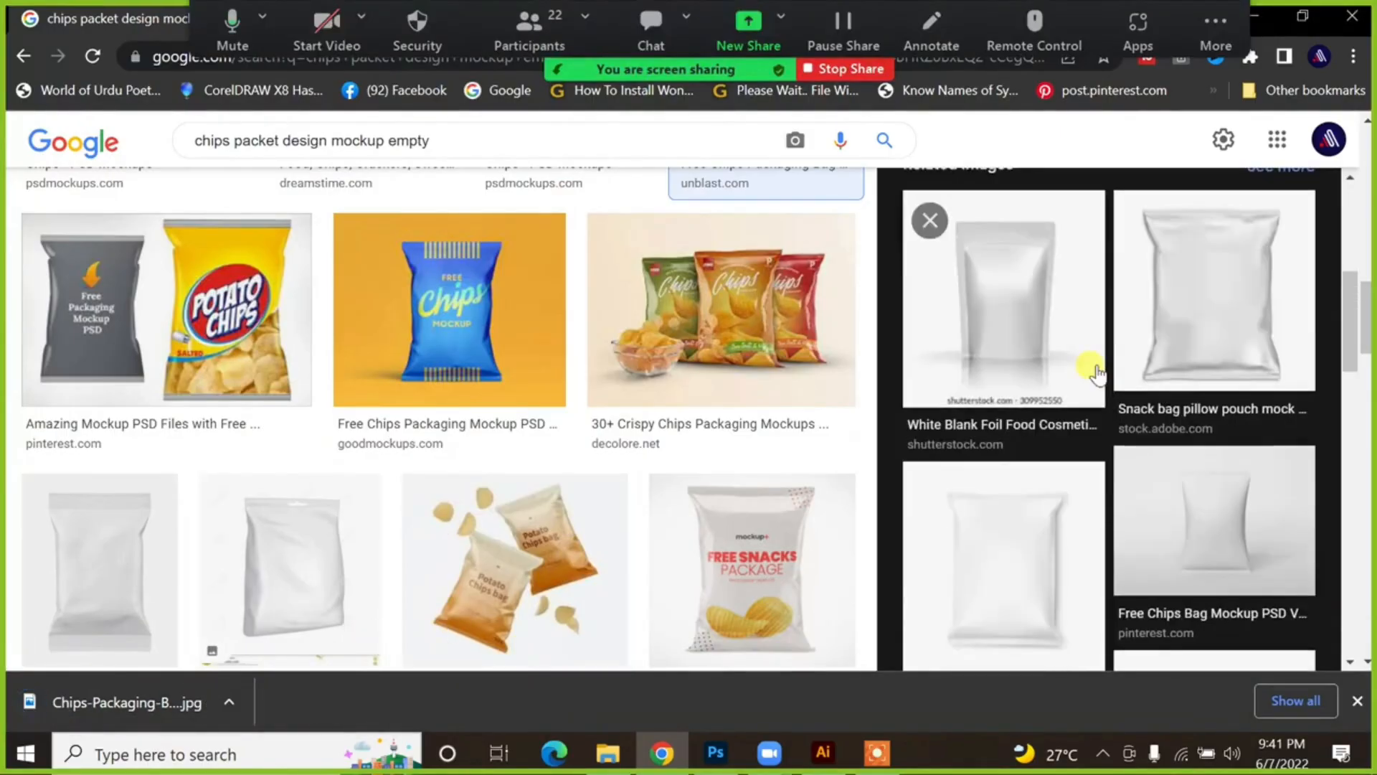
scroll(1096, 372, "down", 3)
scroll(1109, 338, "down", 3)
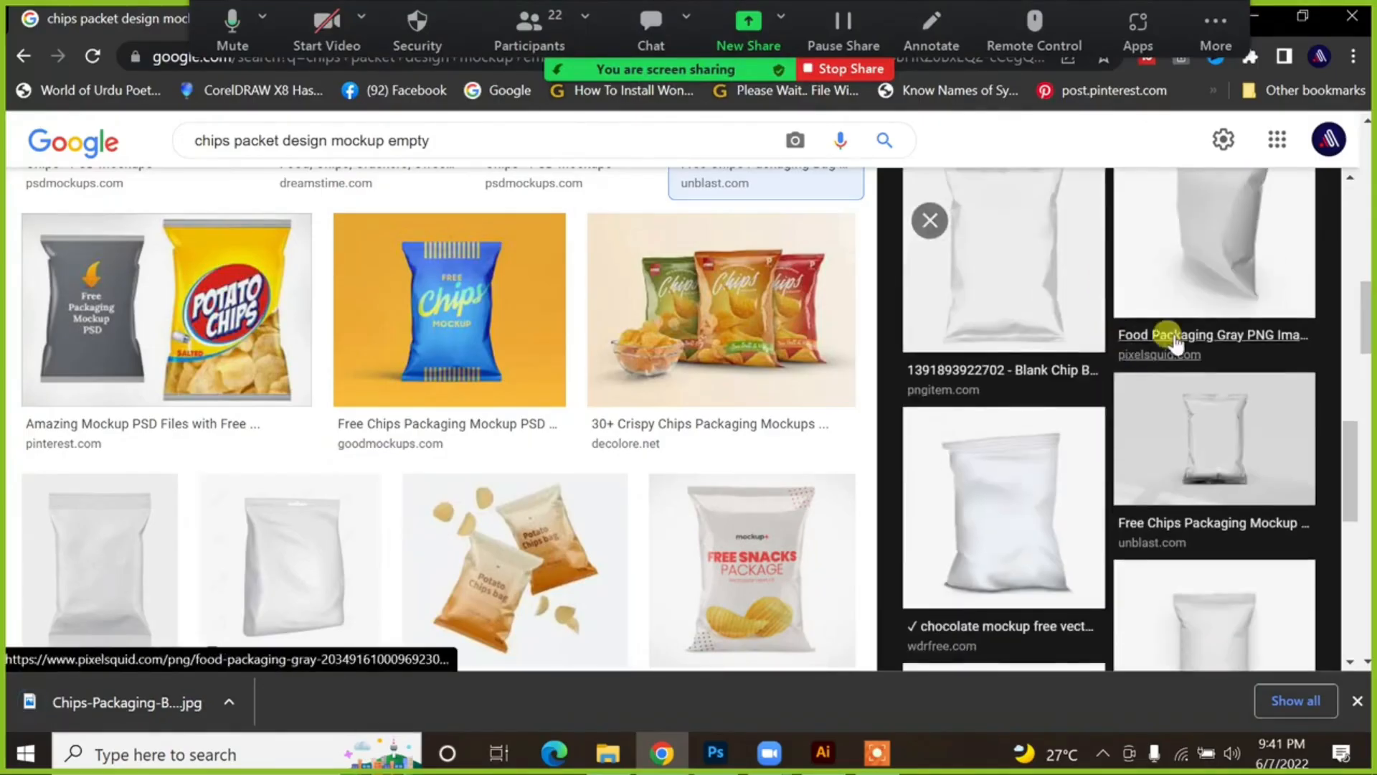
scroll(1252, 280, "up", 1)
scroll(1203, 336, "down", 4)
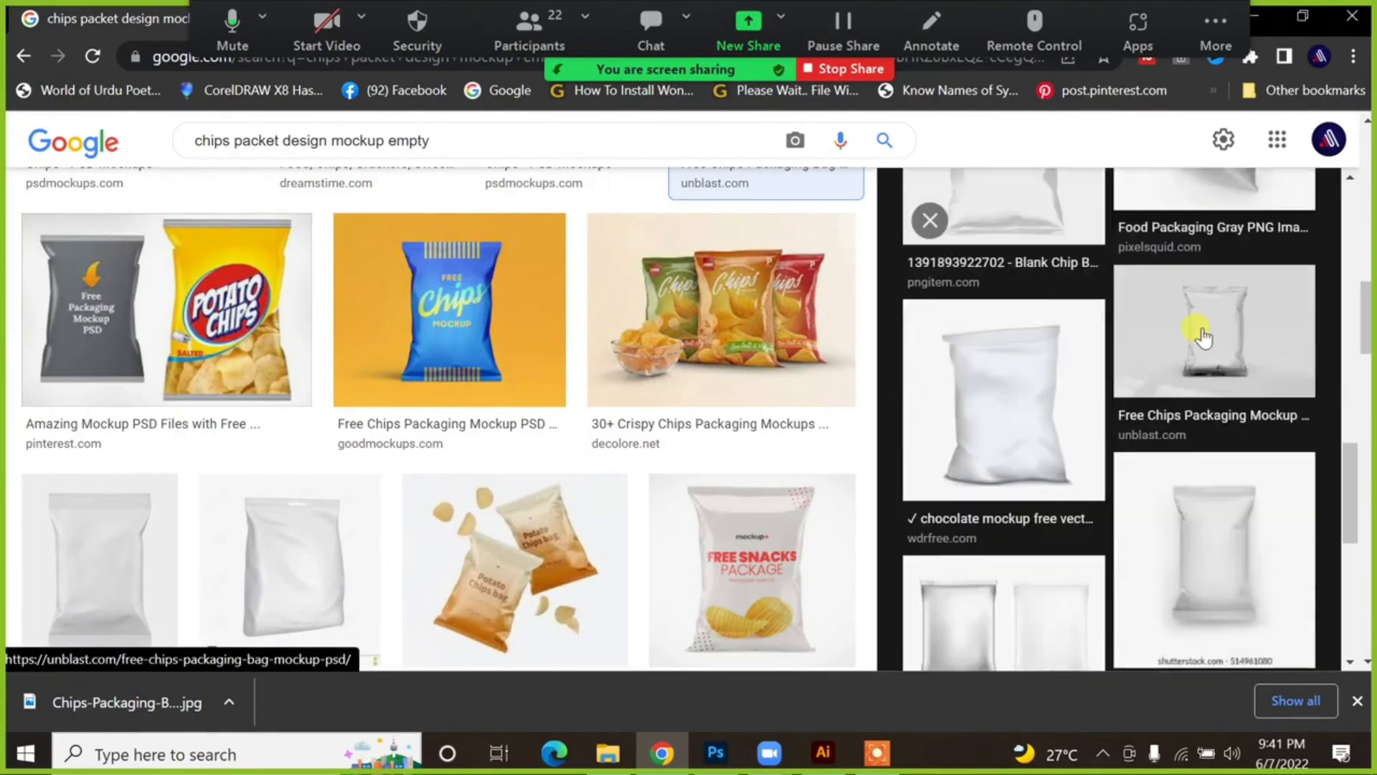
scroll(1229, 426, "down", 3)
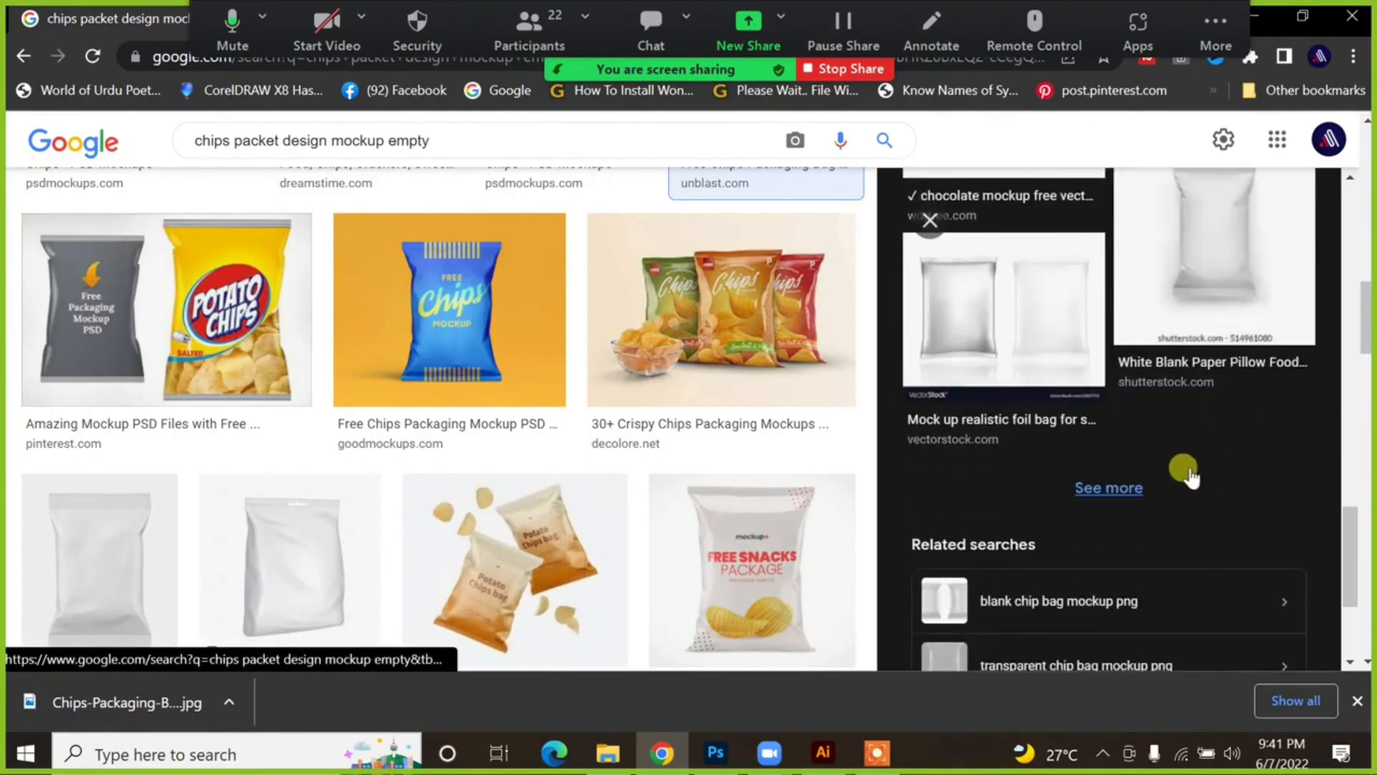
scroll(704, 390, "down", 5)
scroll(704, 350, "down", 15)
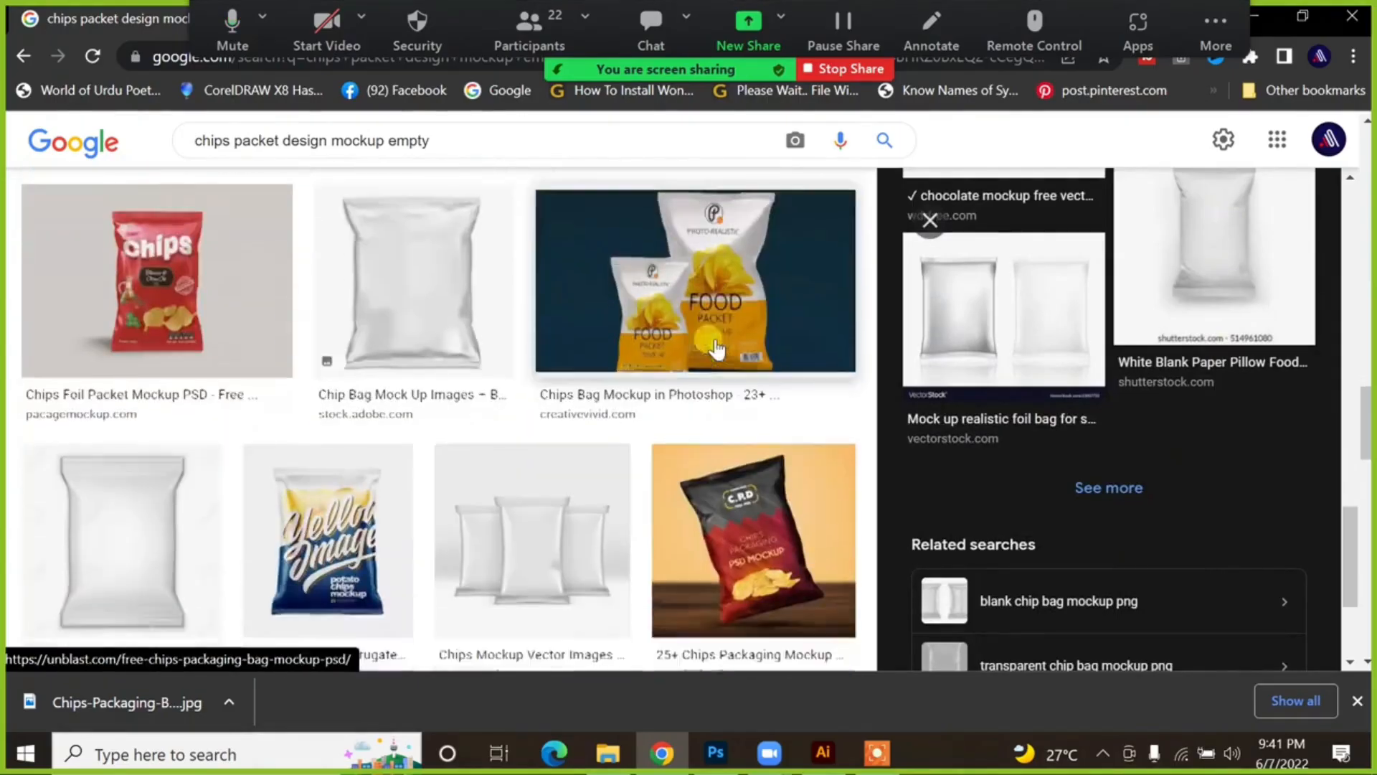
scroll(716, 349, "up", 3)
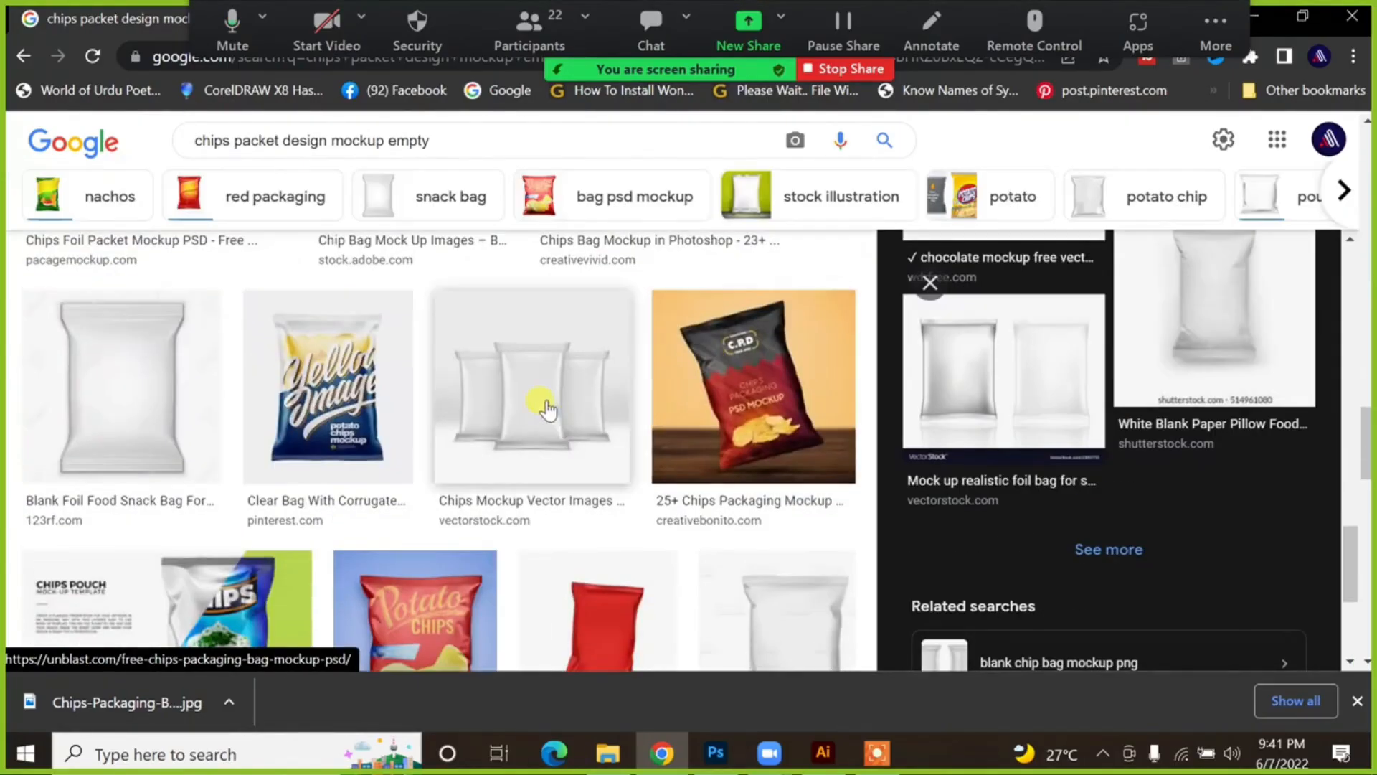
scroll(538, 399, "down", 3)
scroll(555, 405, "down", 6)
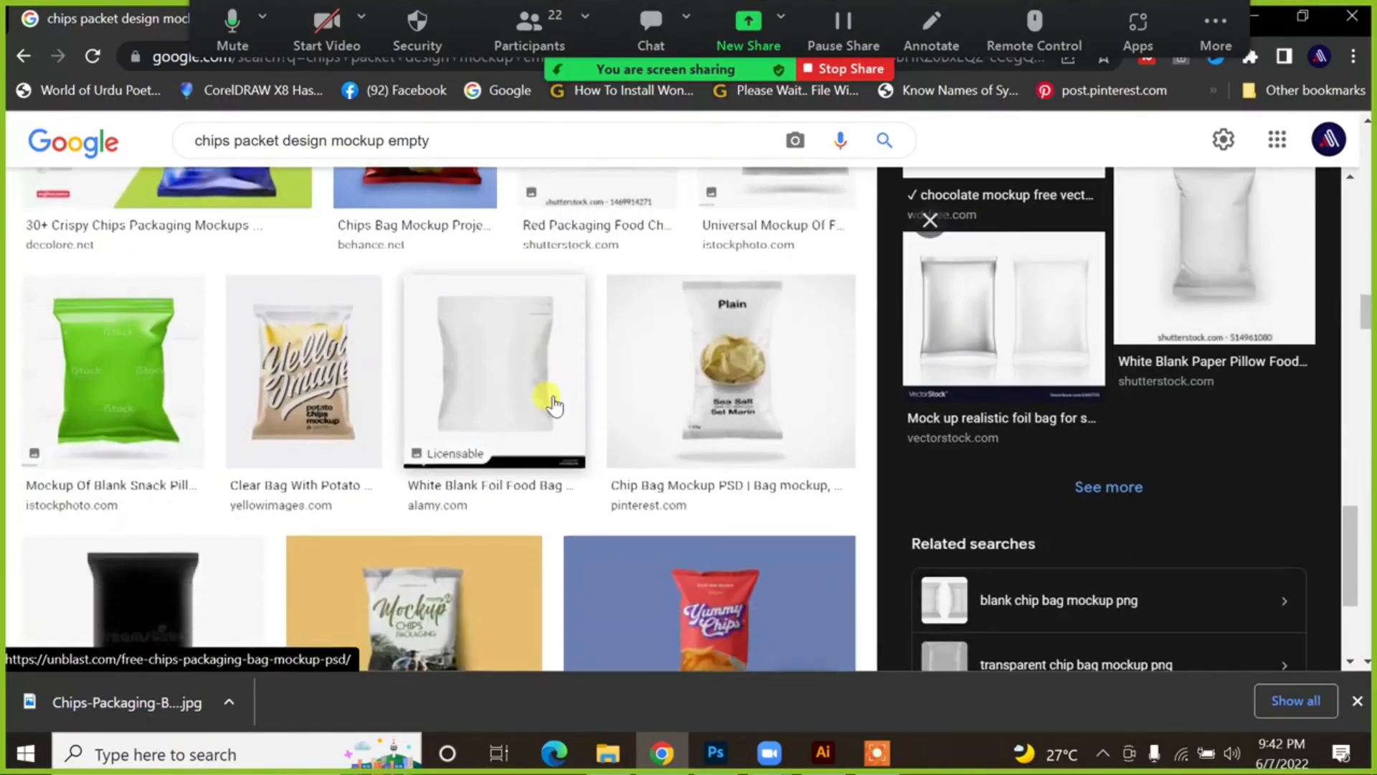
scroll(931, 344, "down", 4)
scroll(932, 352, "up", 5)
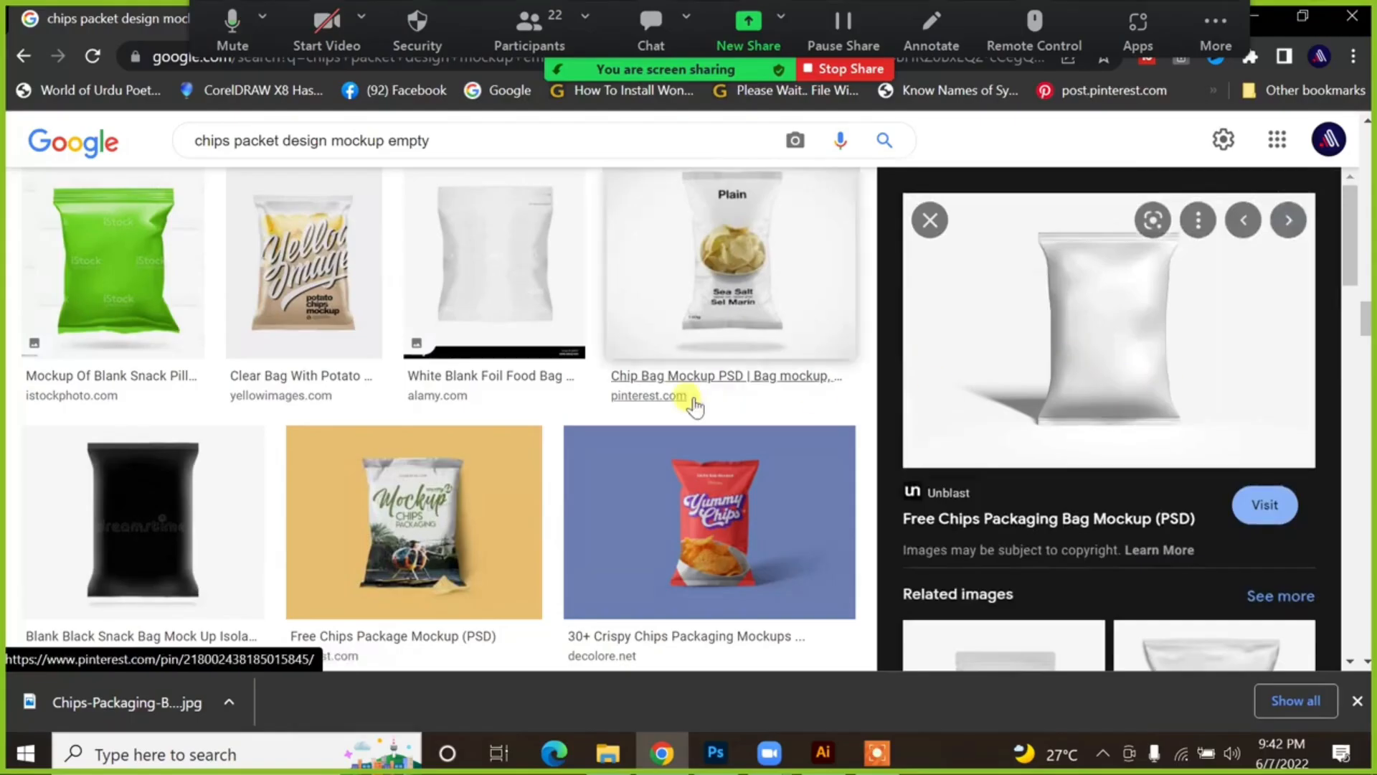
scroll(692, 402, "down", 10)
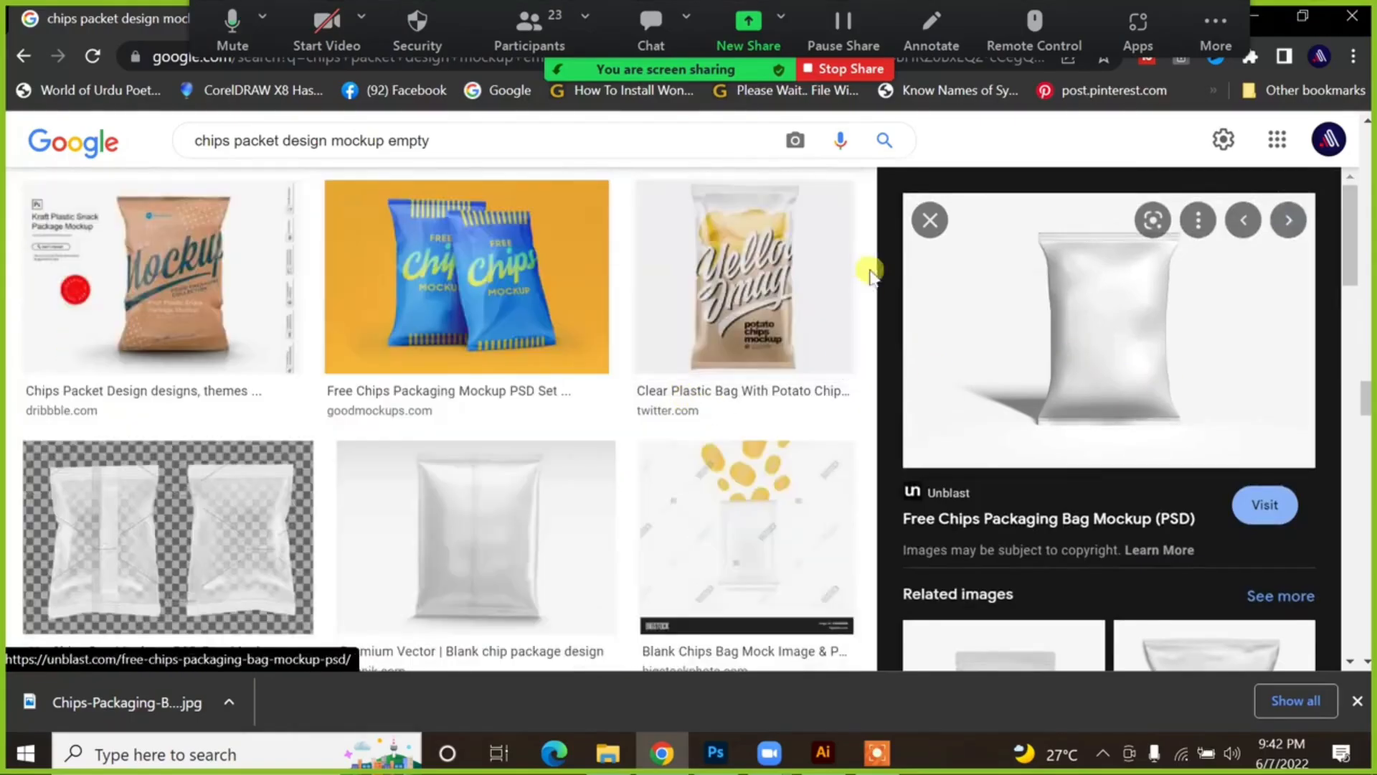
left_click(931, 220)
Step: Search further down the image results and open the preview of Pinterest's transparent bag with black potato chips
scroll(293, 340, "down", 5)
scroll(293, 340, "down", 10)
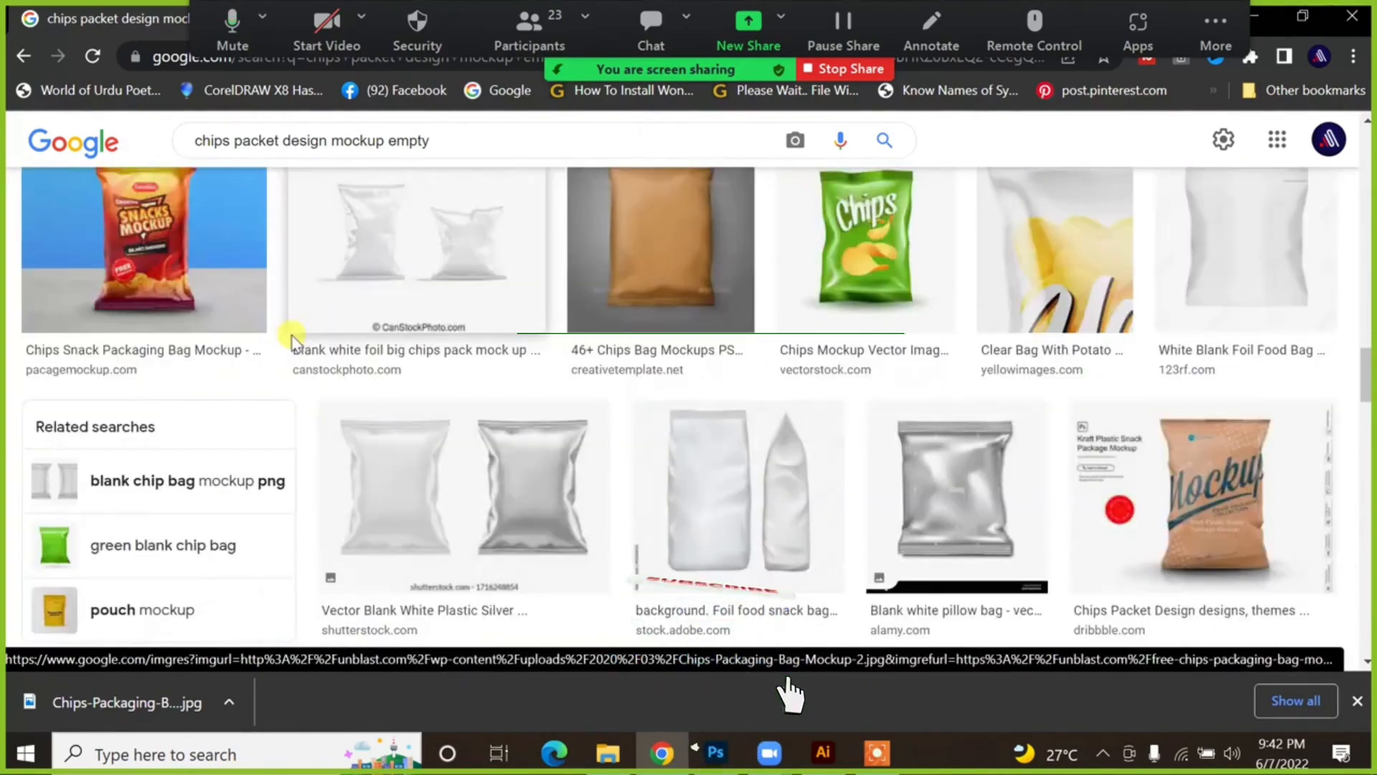
scroll(293, 340, "down", 10)
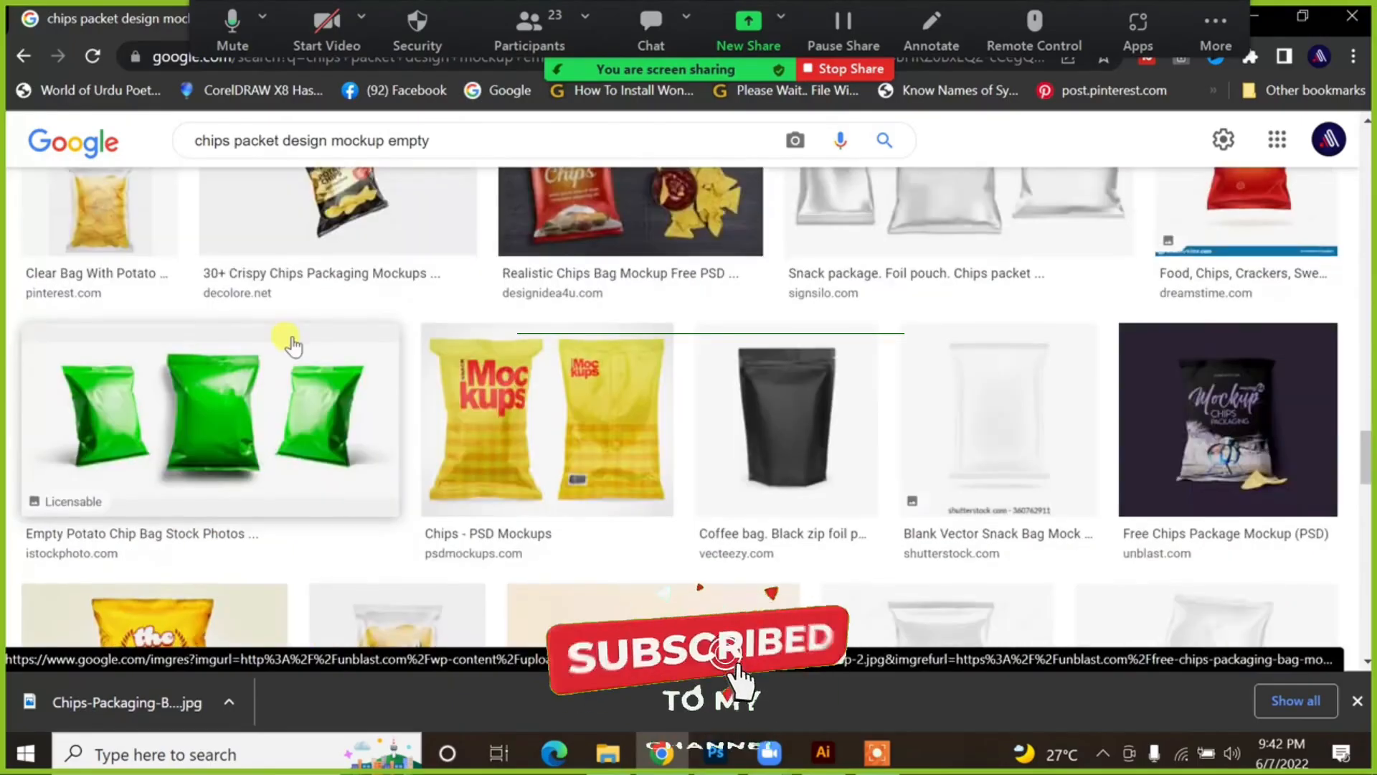
scroll(293, 344, "down", 6)
scroll(292, 340, "down", 6)
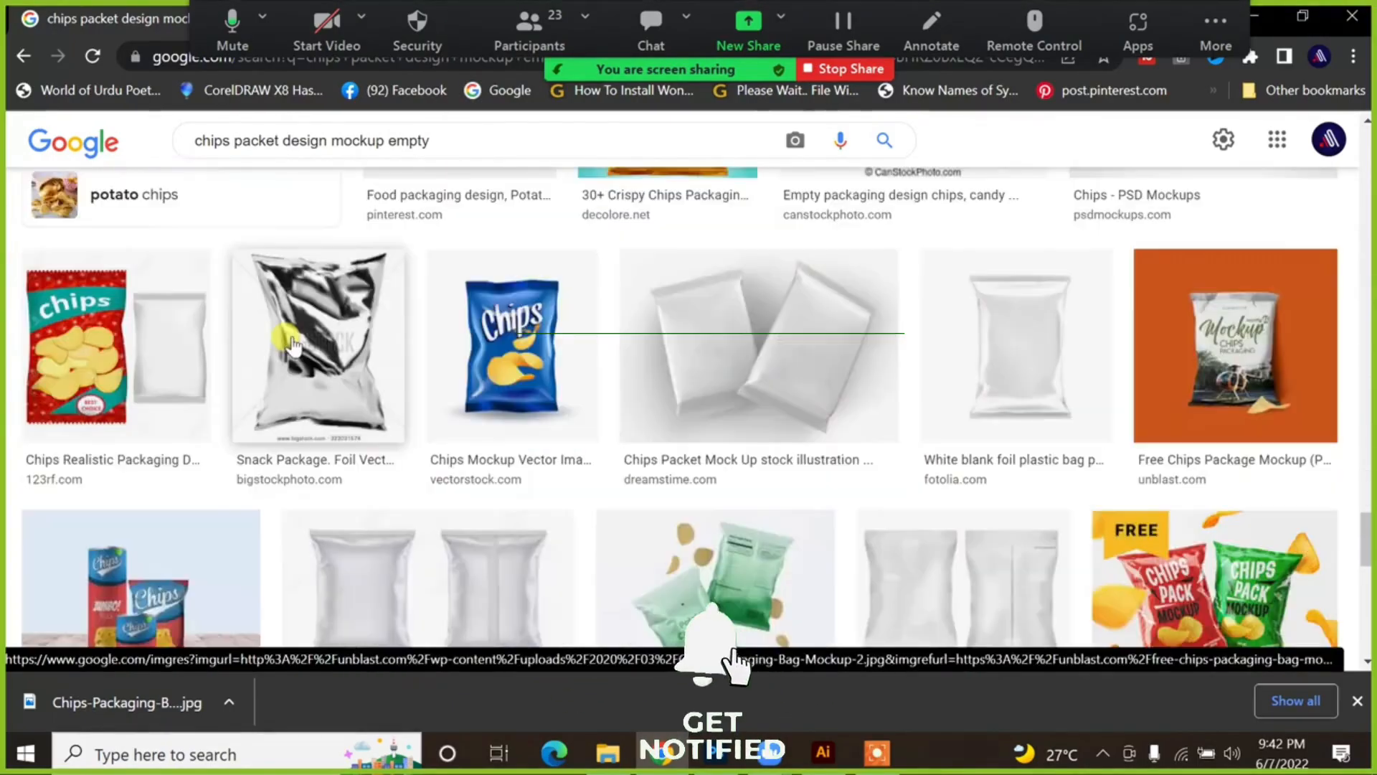
scroll(292, 340, "up", 5)
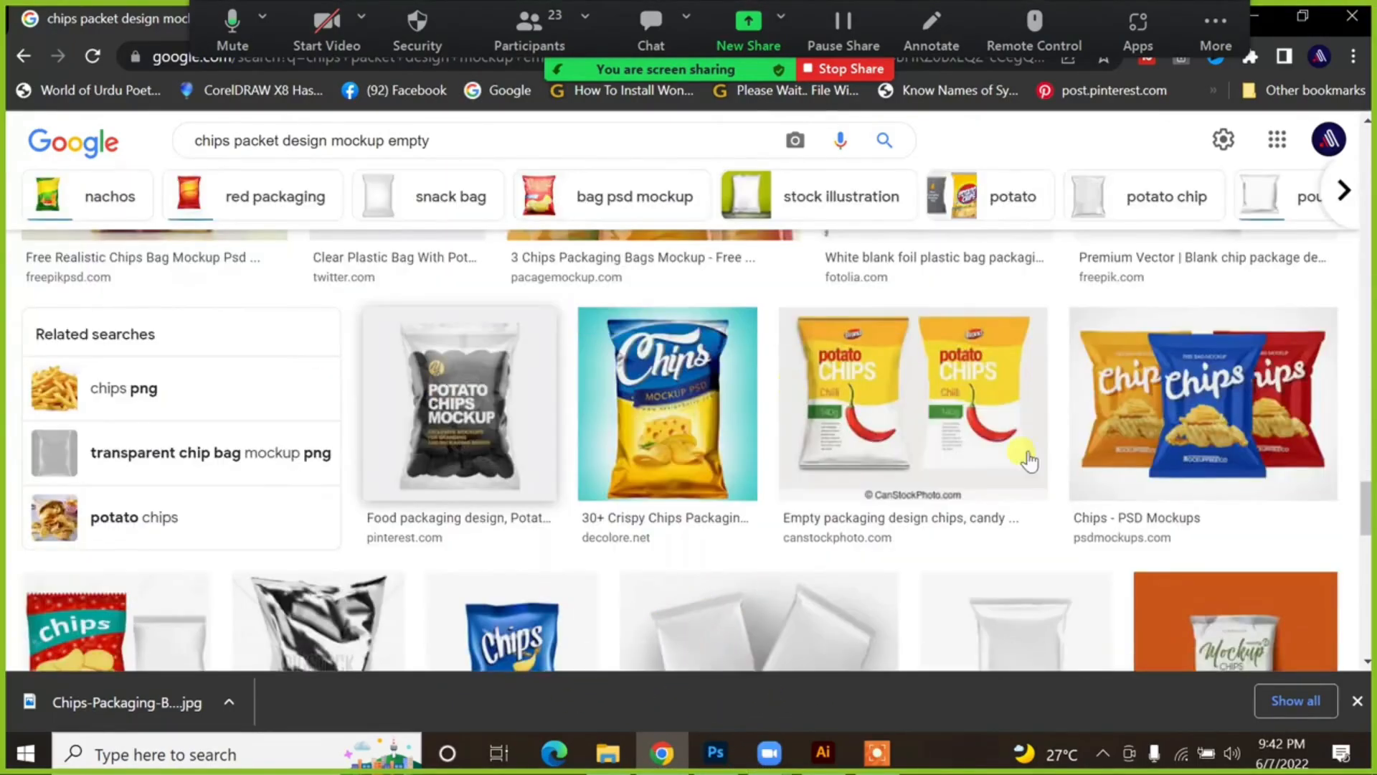
left_click(479, 493)
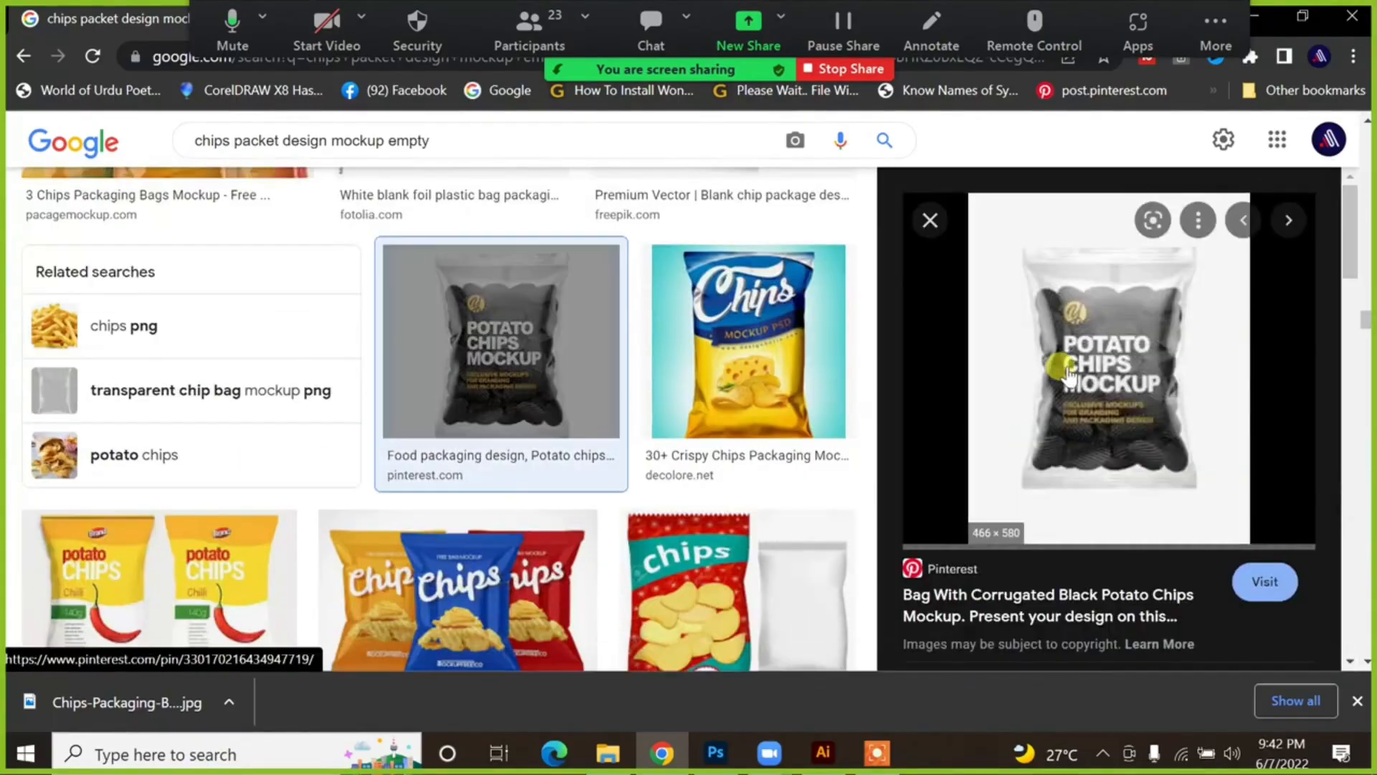
Step: Examine the related images of the black potato chips bag mockup and close its preview
scroll(1072, 368, "down", 10)
scroll(1069, 381, "up", 4)
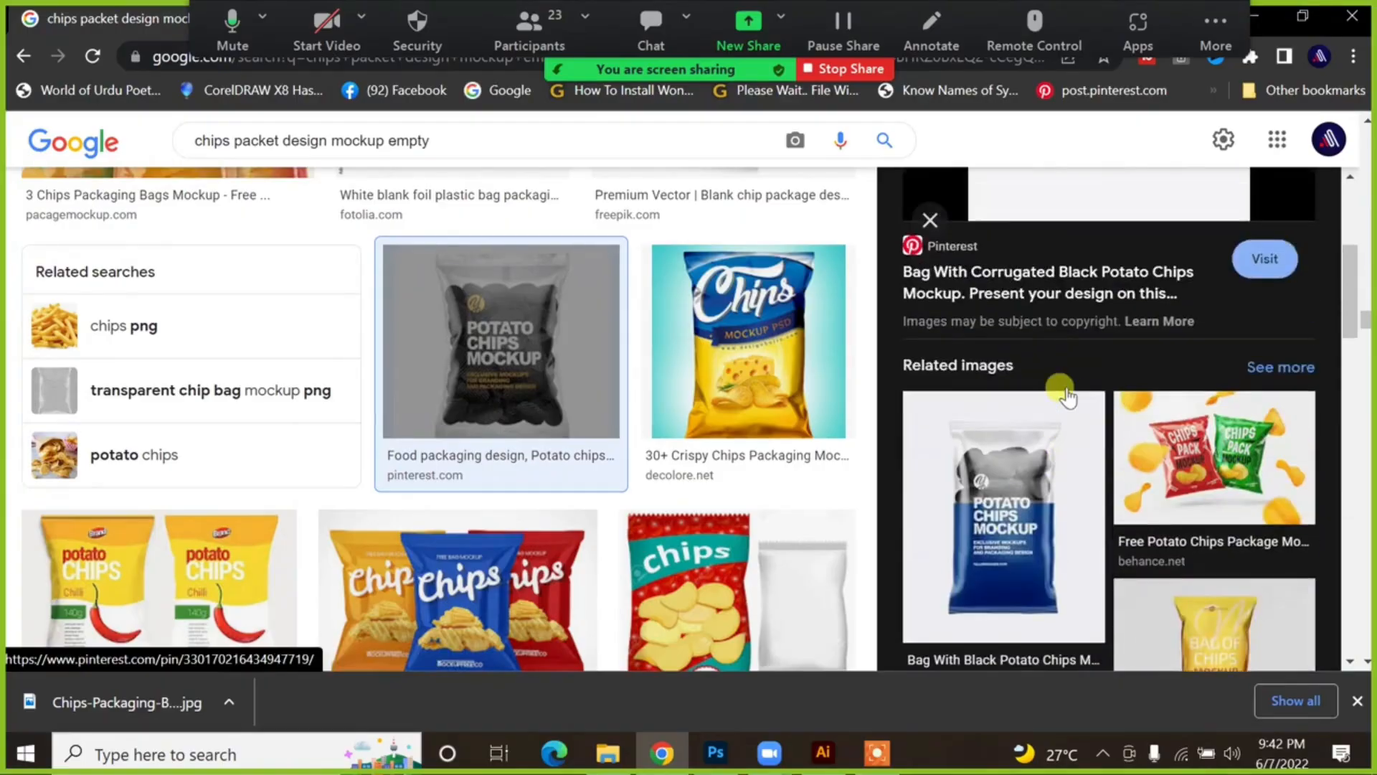
scroll(1064, 390, "down", 7)
scroll(1067, 395, "down", 8)
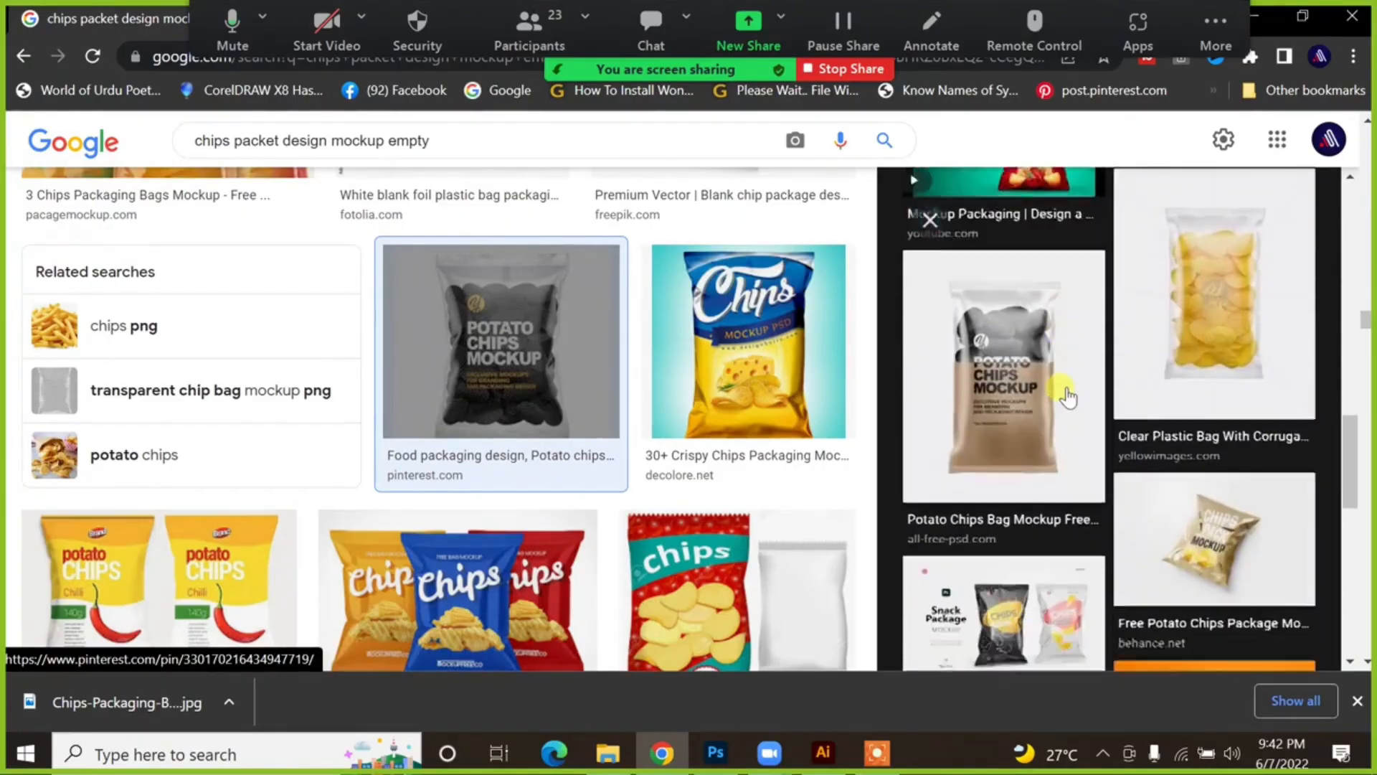
scroll(1068, 395, "up", 3)
scroll(1068, 395, "down", 7)
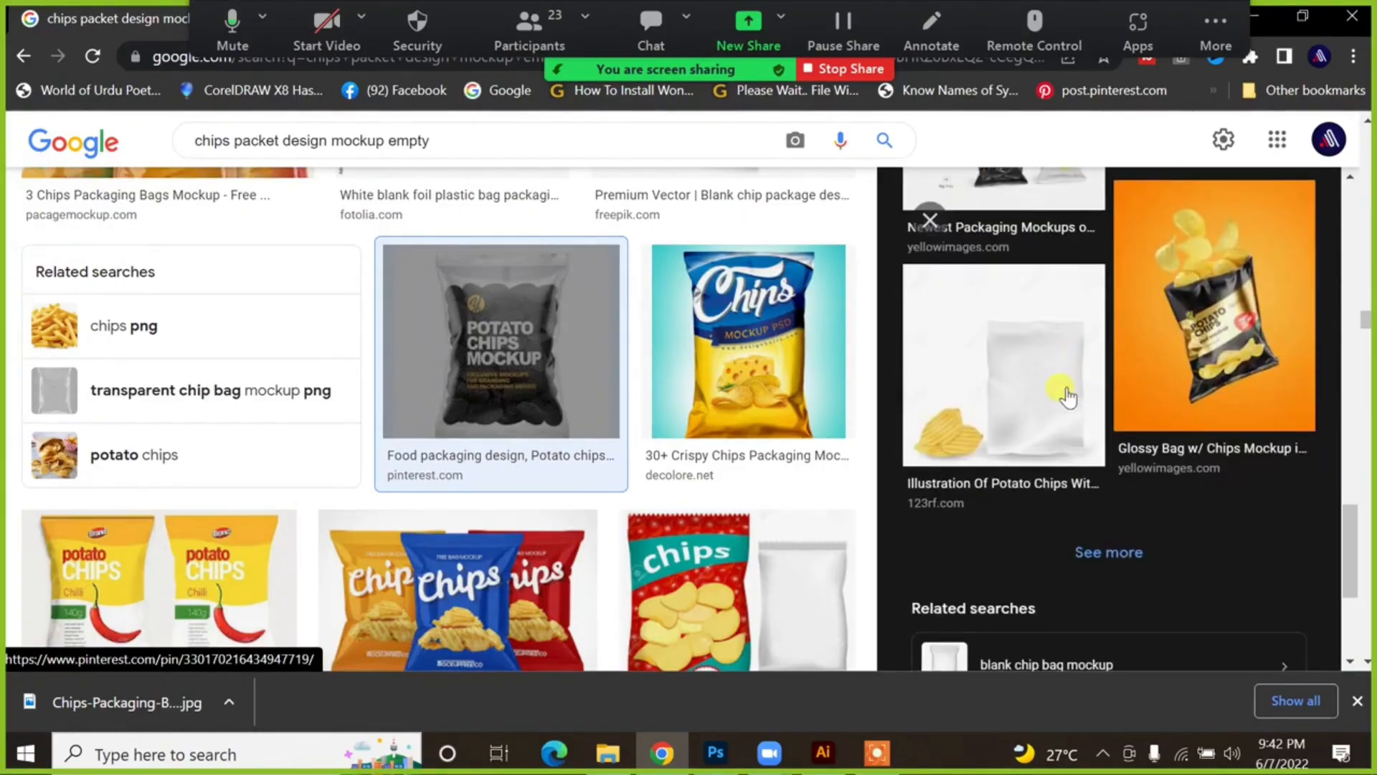
left_click(936, 214)
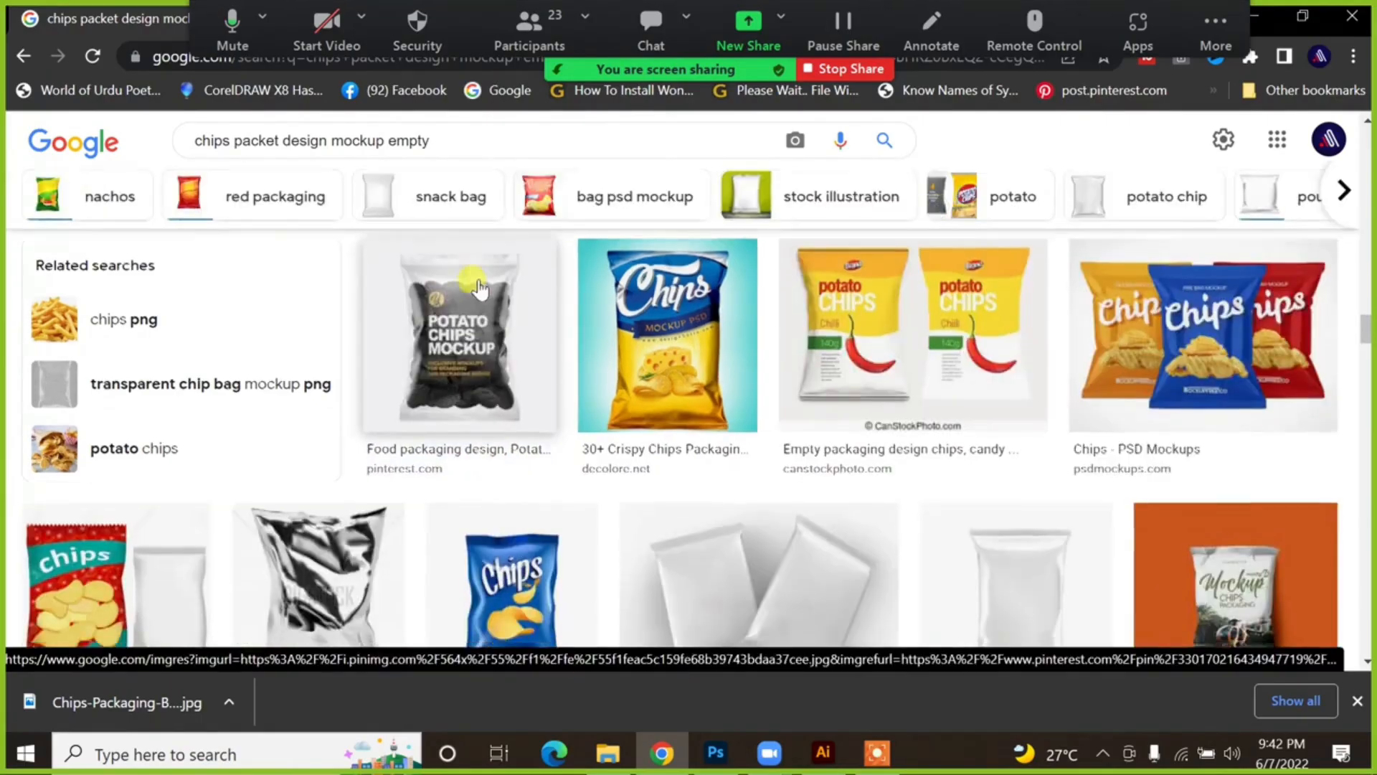
Step: Open the preview of Depositphotos' Blank Plastic Foil Bag Packaging Design and look over its related images
scroll(480, 284, "down", 3)
scroll(502, 316, "up", 3)
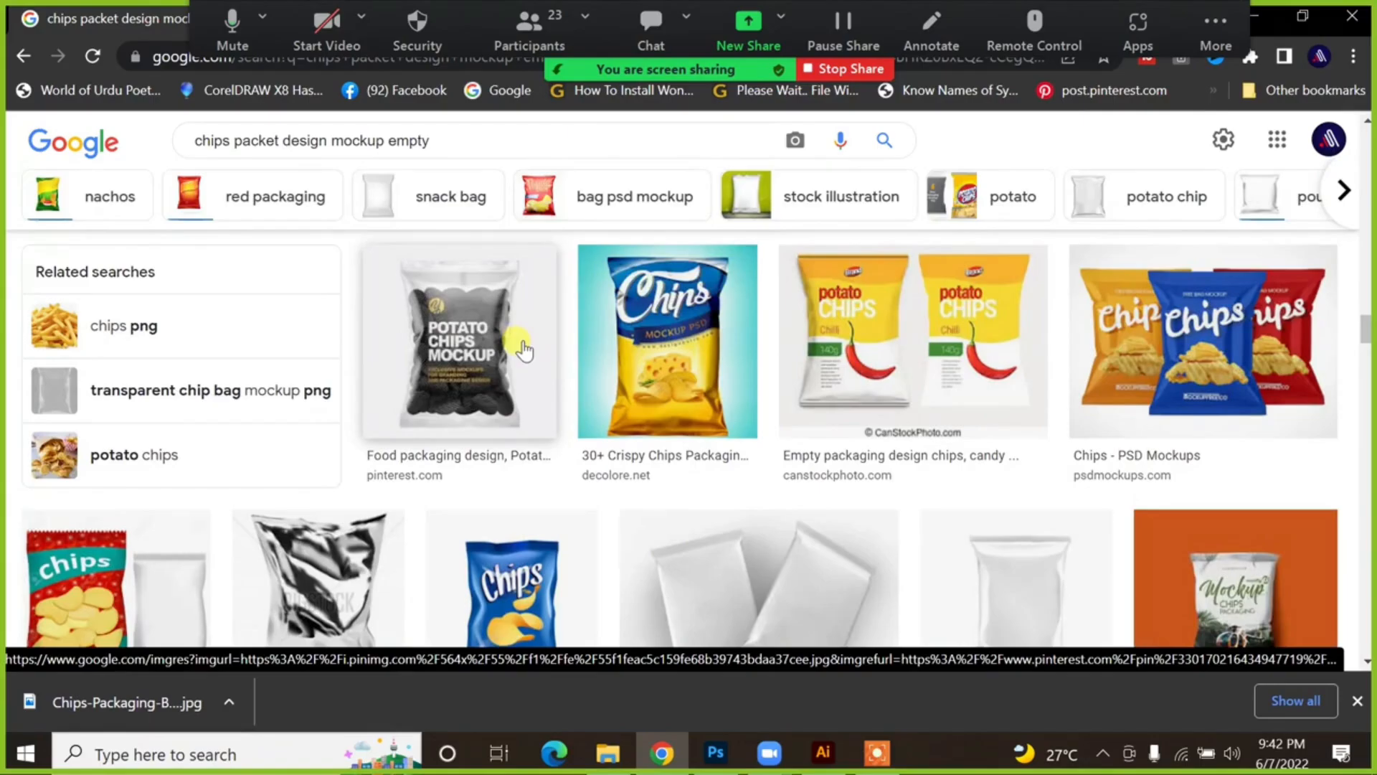
scroll(523, 350, "down", 7)
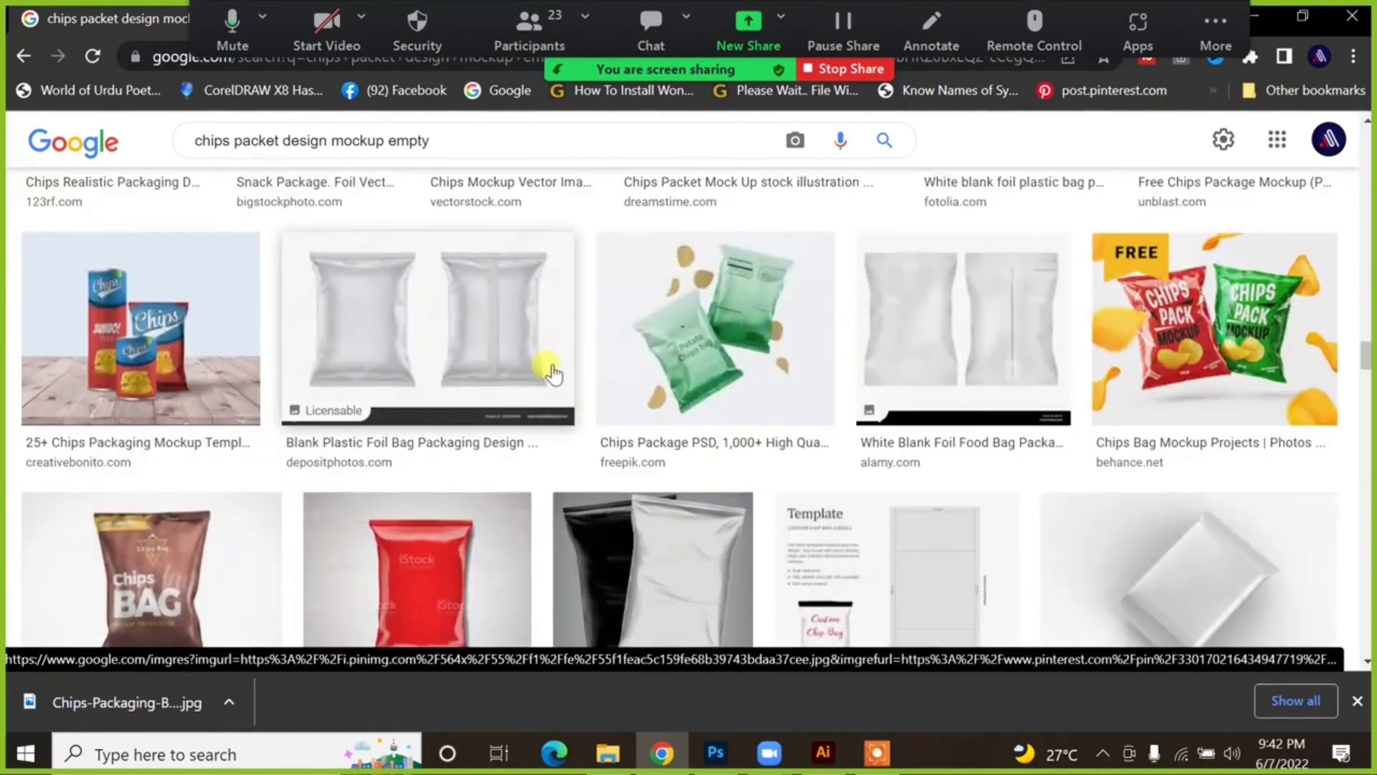
left_click(505, 340)
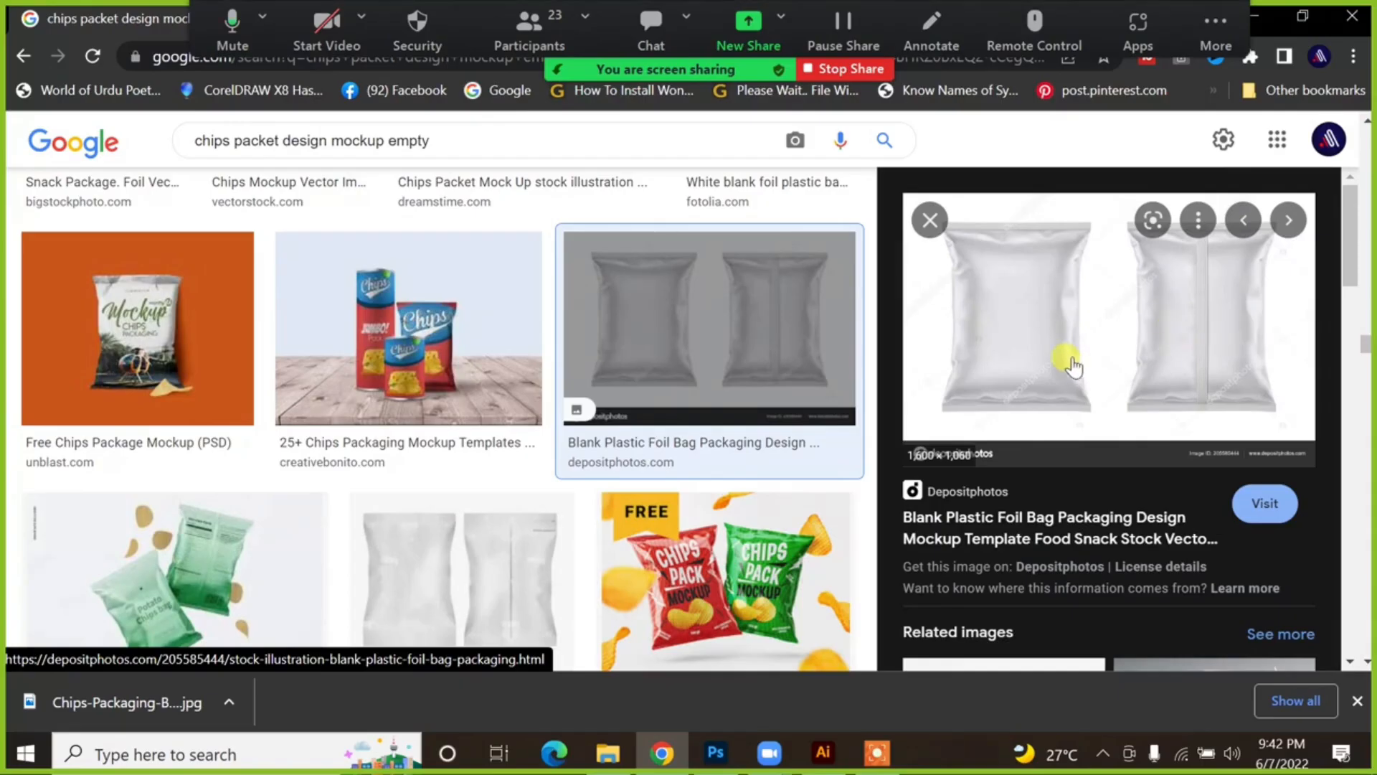
scroll(1074, 367, "down", 10)
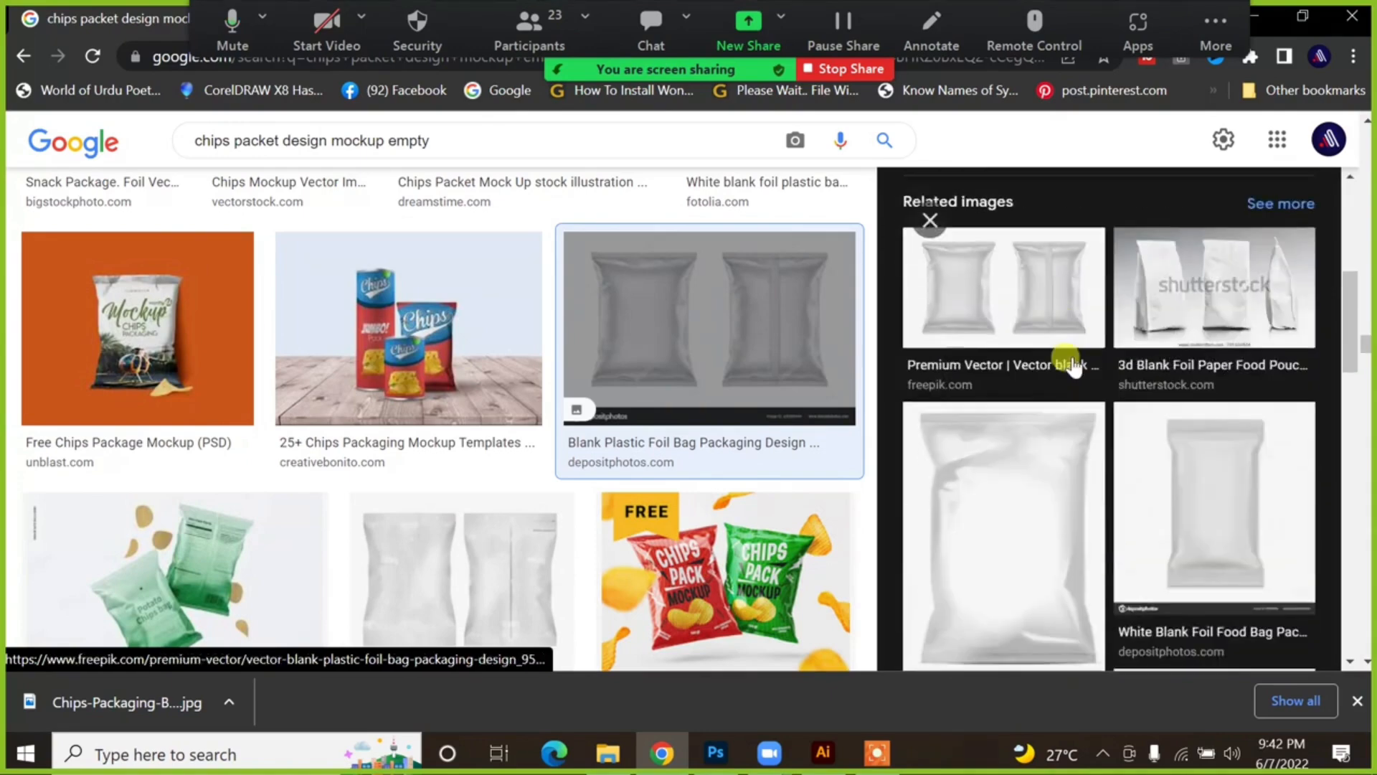
scroll(1005, 375, "down", 4)
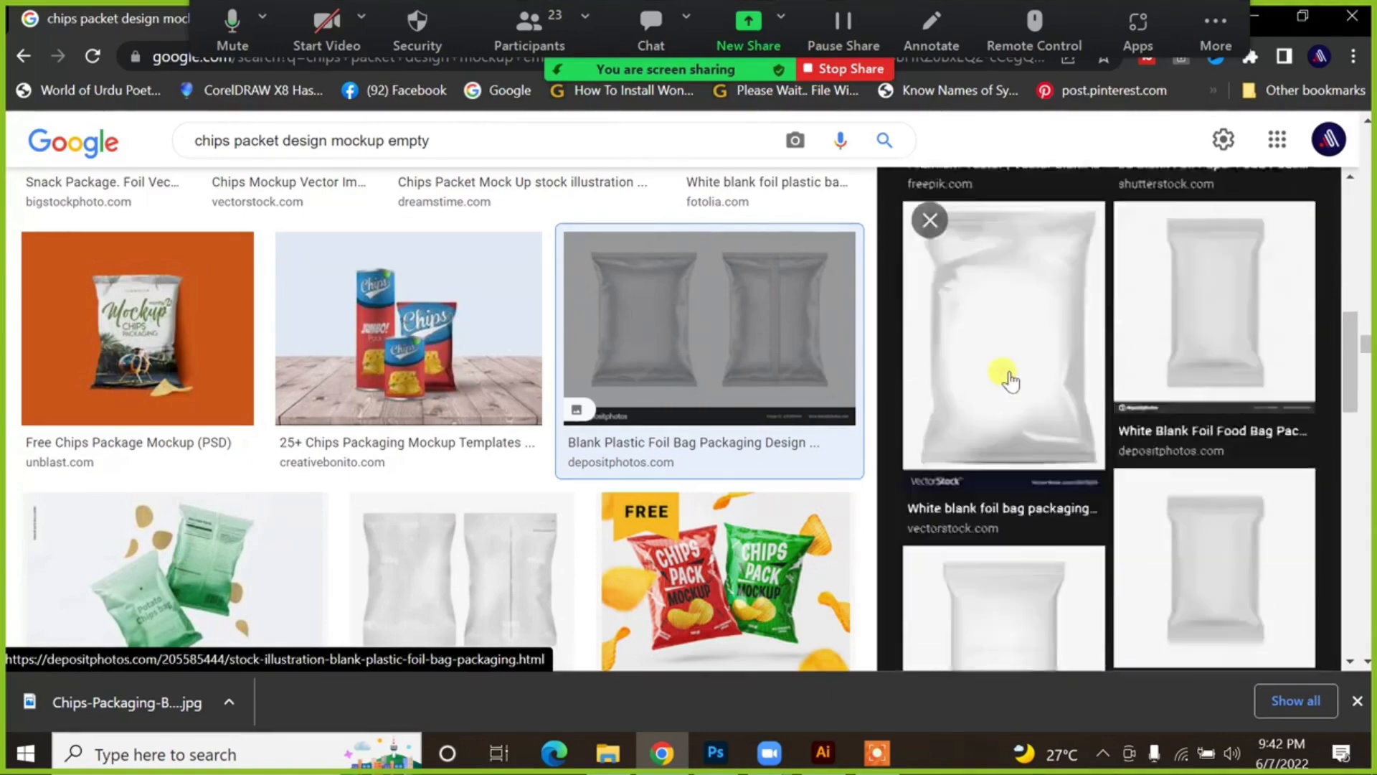
scroll(1010, 381, "up", 4)
Step: Open VectorStock's white blank foil bag packaging for food snack from the related images and examine the similar bags
left_click(1004, 394)
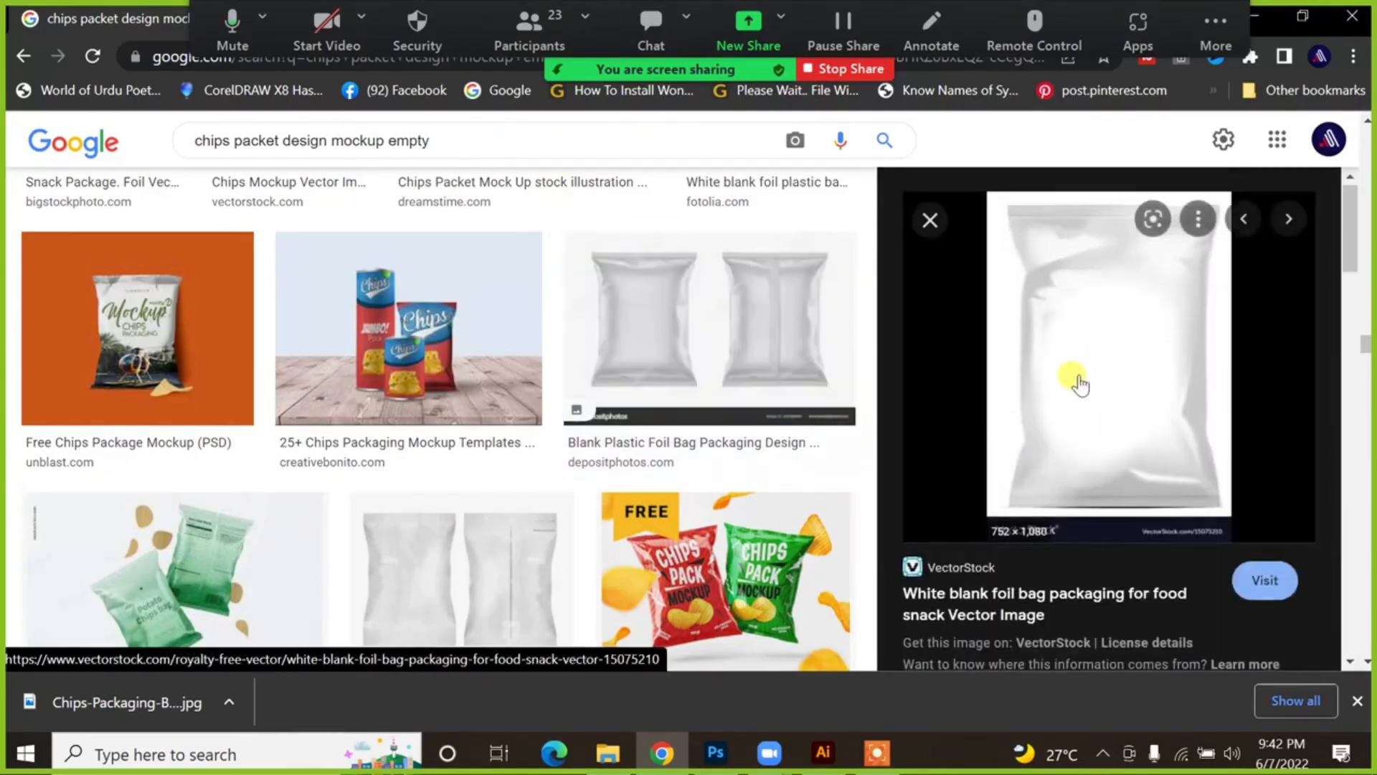
scroll(1076, 380, "down", 5)
scroll(1080, 384, "down", 5)
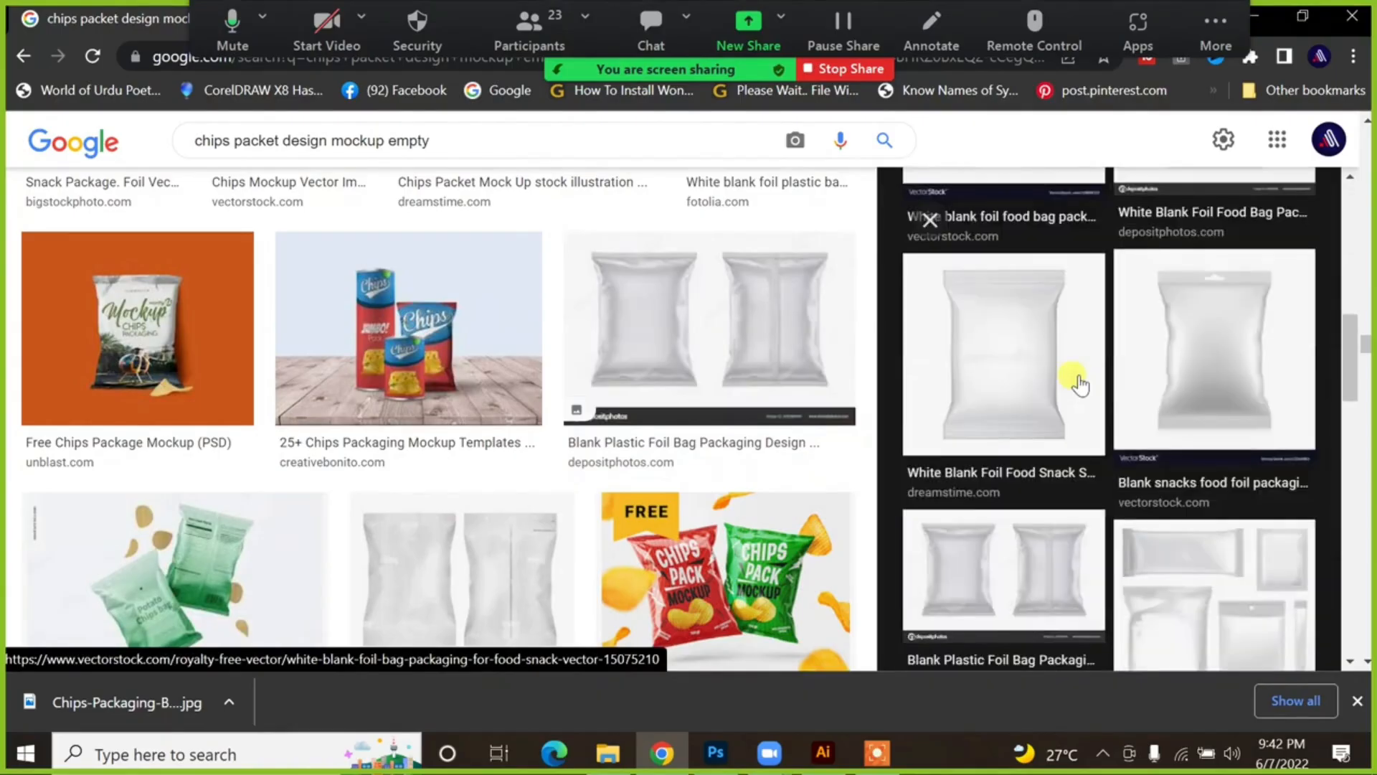
scroll(1080, 383, "down", 5)
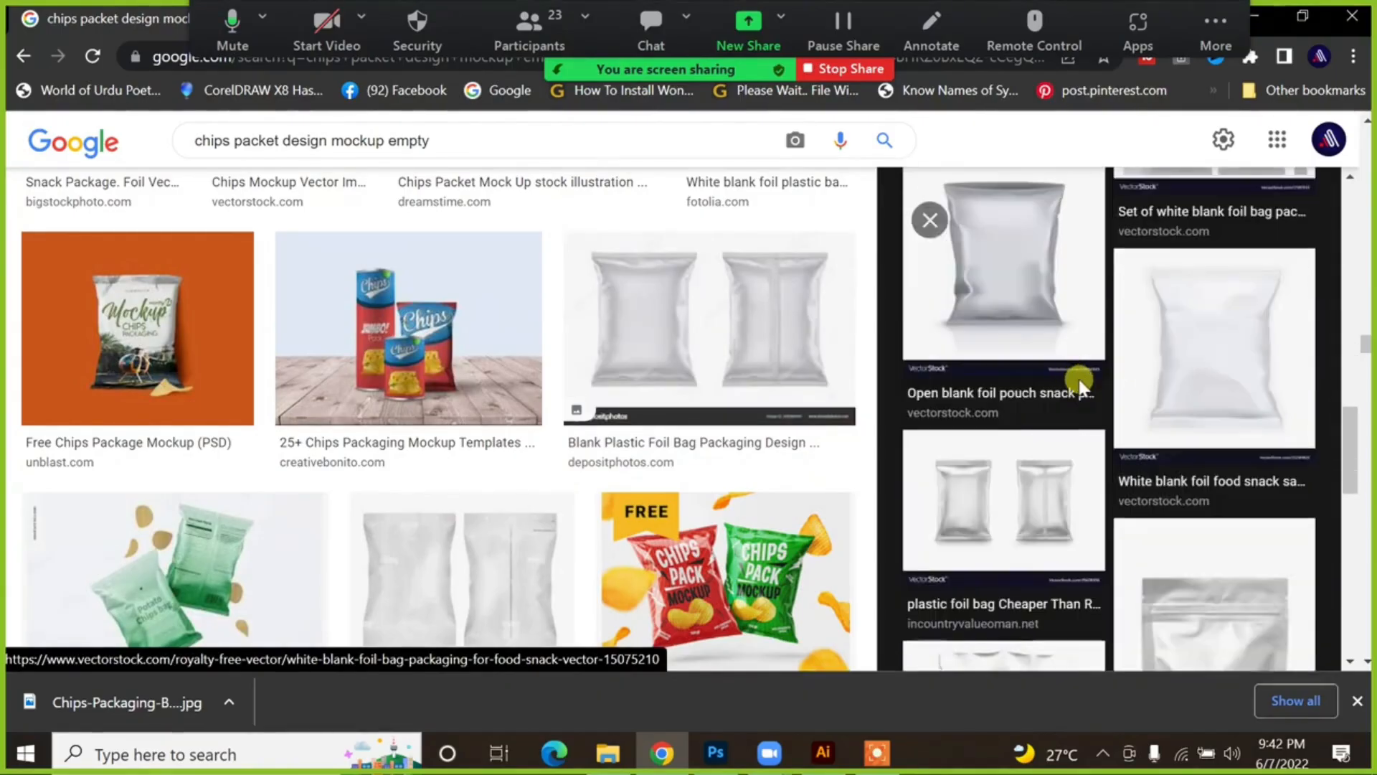
scroll(1081, 385, "down", 1)
scroll(1079, 383, "down", 6)
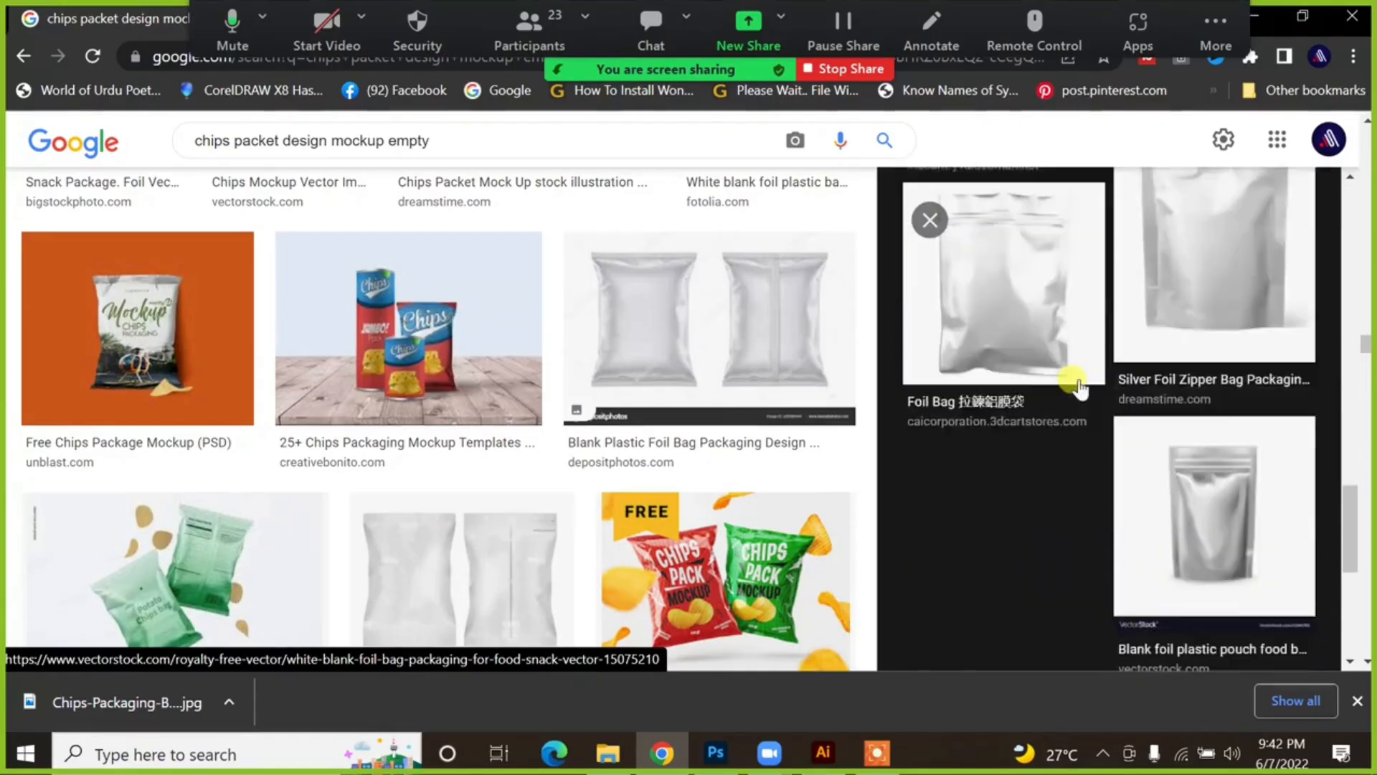
Step: Open the downloaded Chips-Packaging-Bag-Mockup-2.jpg in Photoshop
left_click_drag(57, 707, 767, 253)
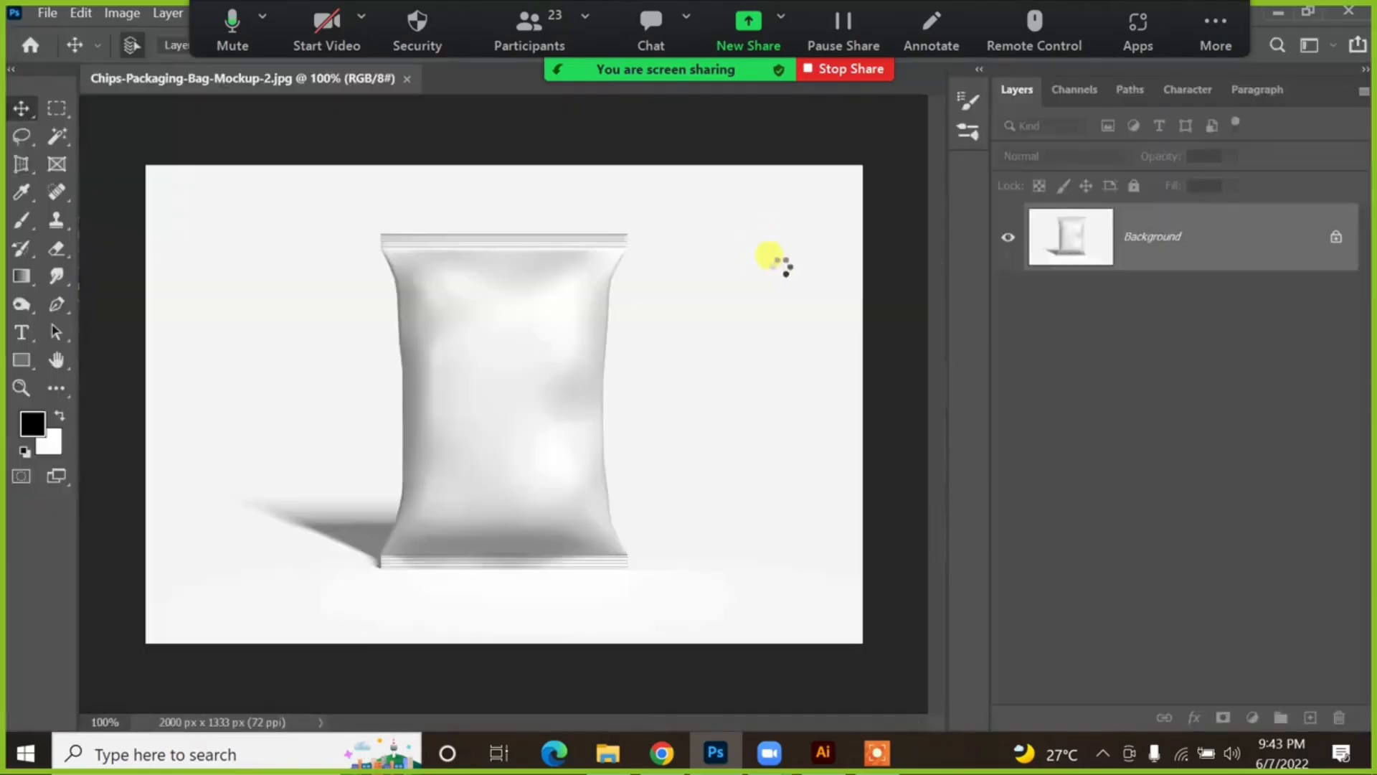
Step: Unlock the Background layer and set the image resolution to 300 pixels/inch
left_click(1333, 238)
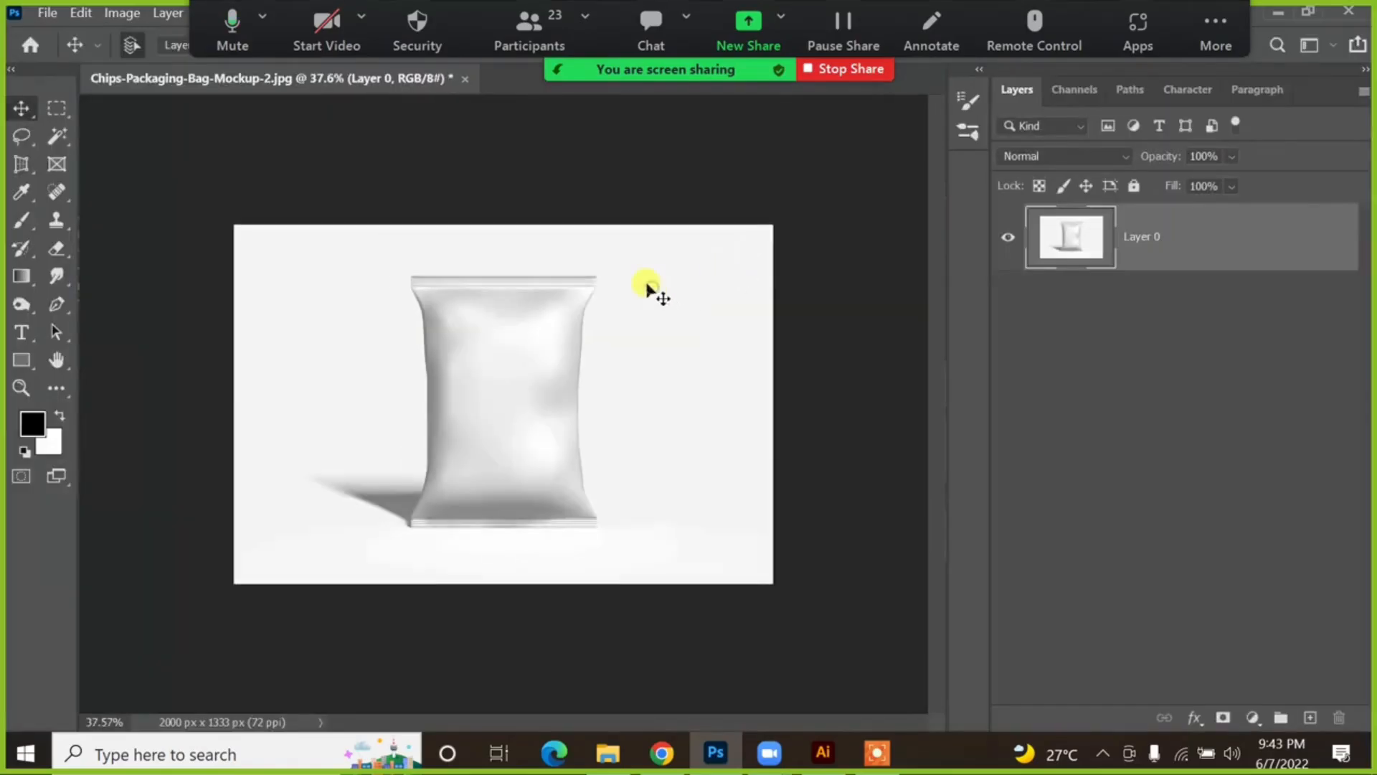
left_click(122, 13)
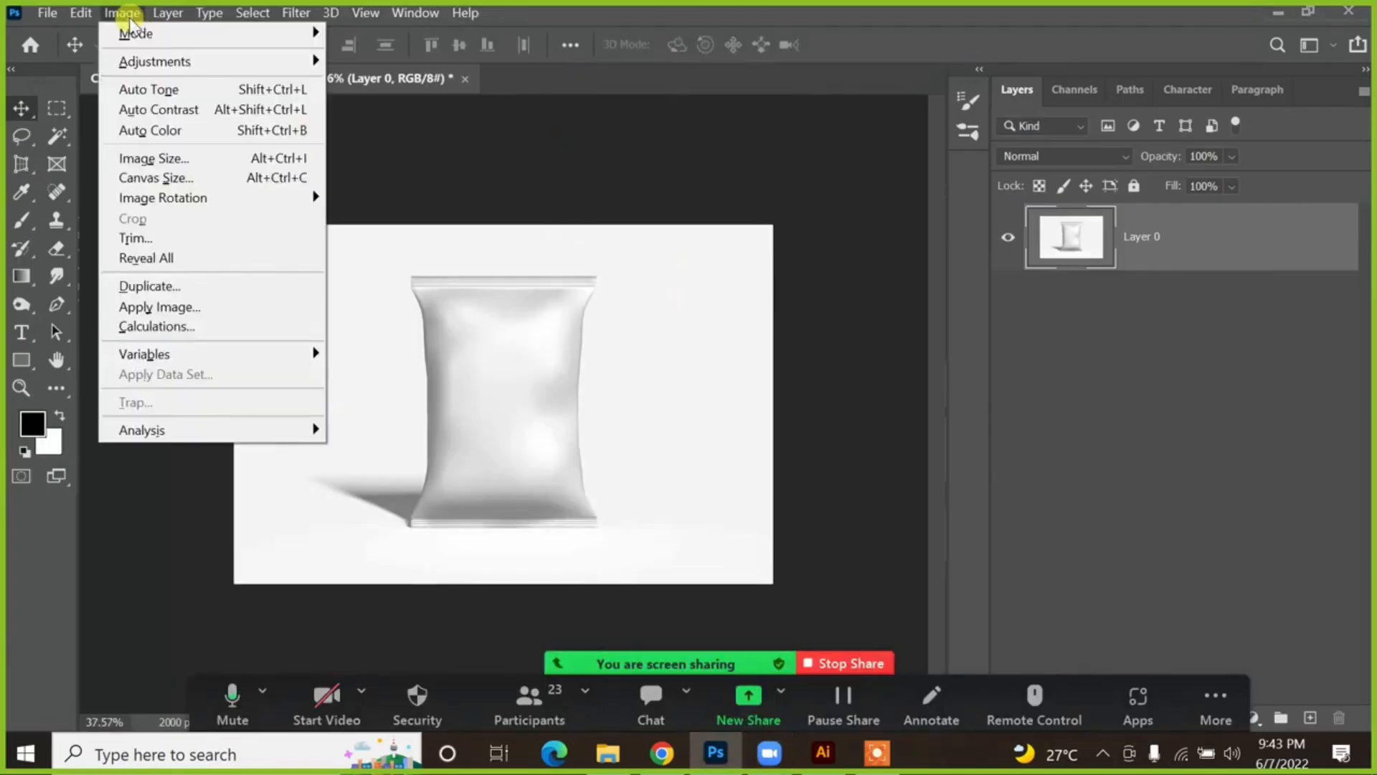
left_click(165, 156)
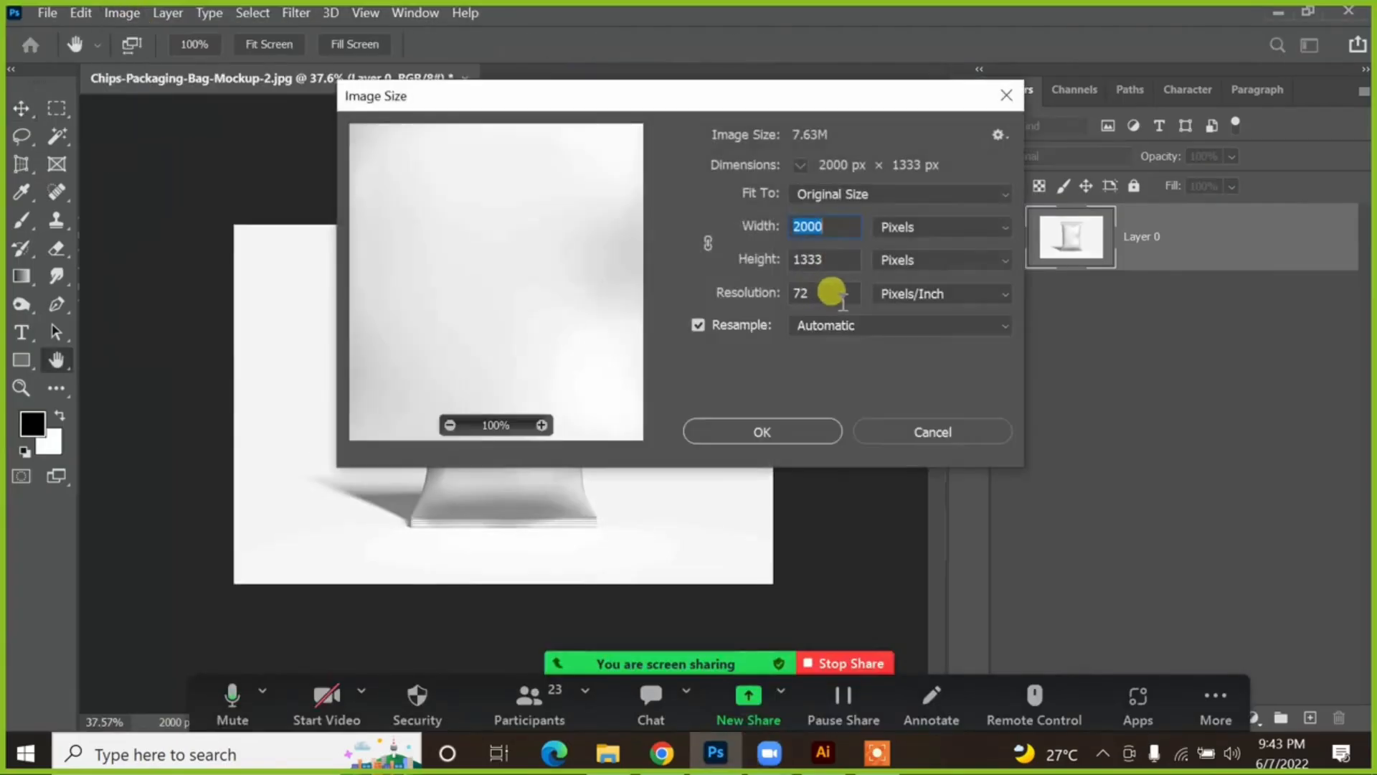
double_click(818, 290)
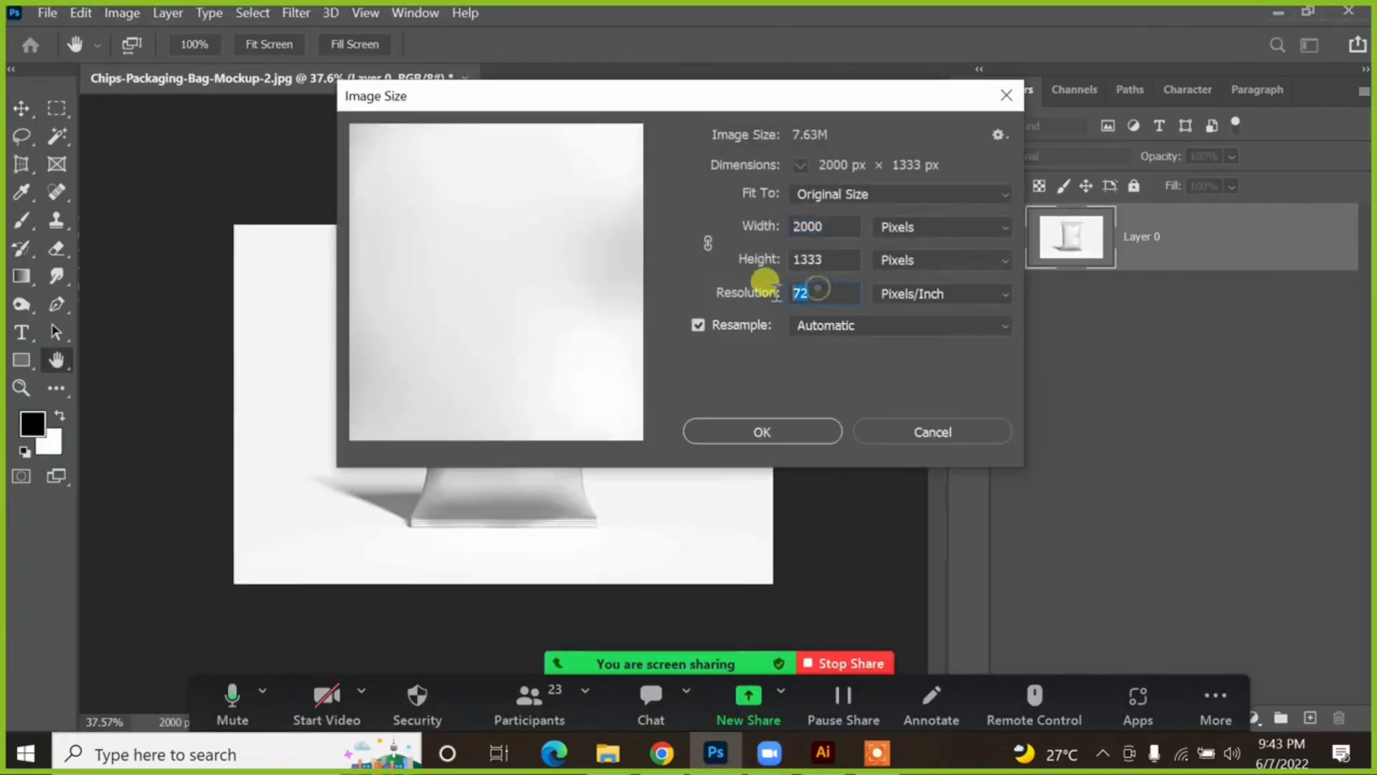
type("300")
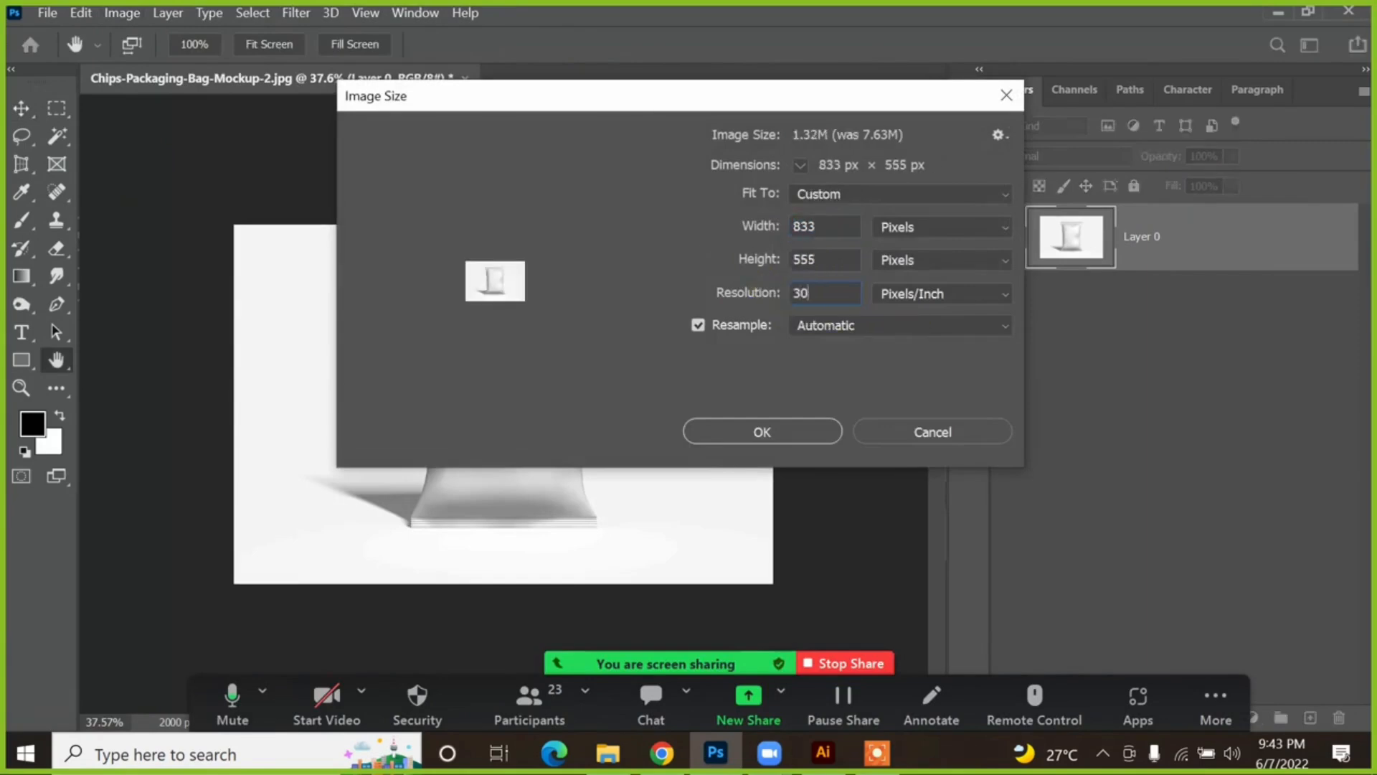
left_click(753, 432)
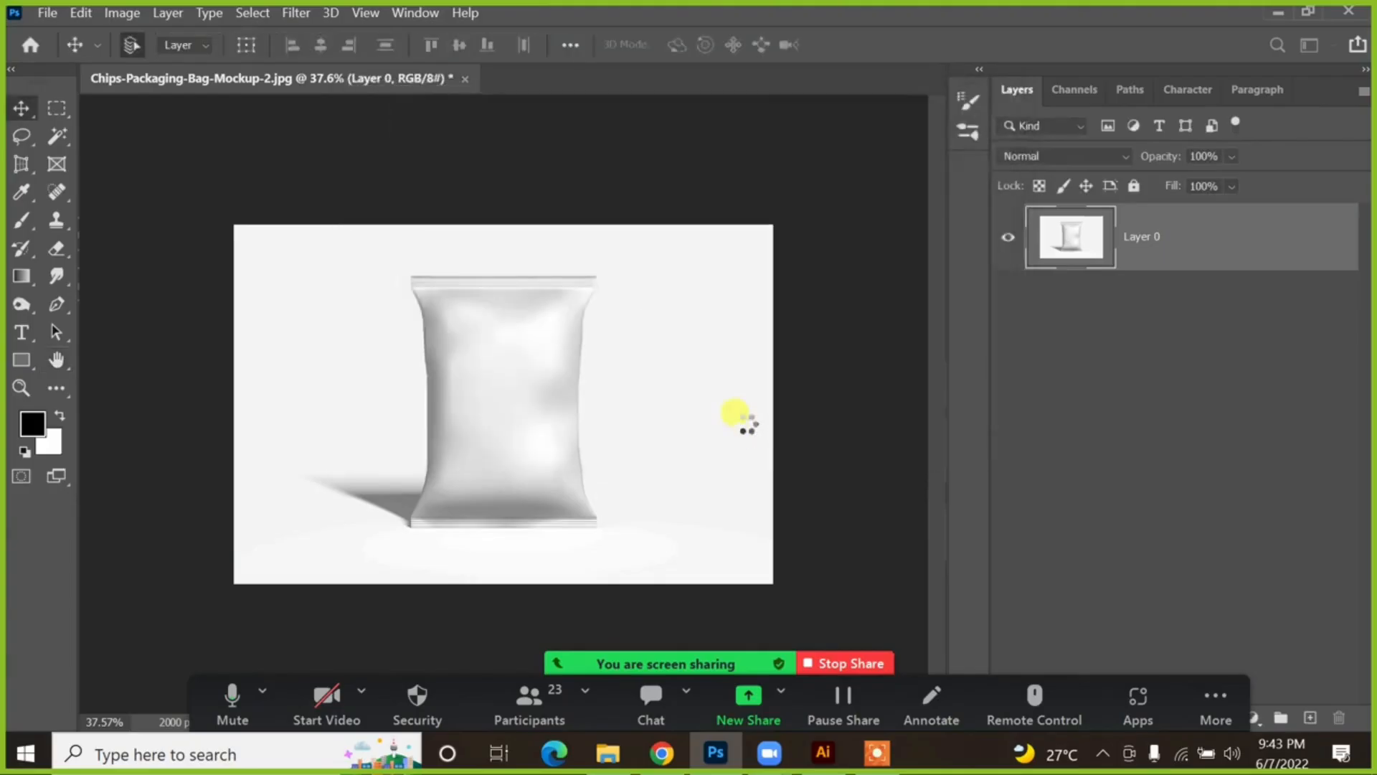
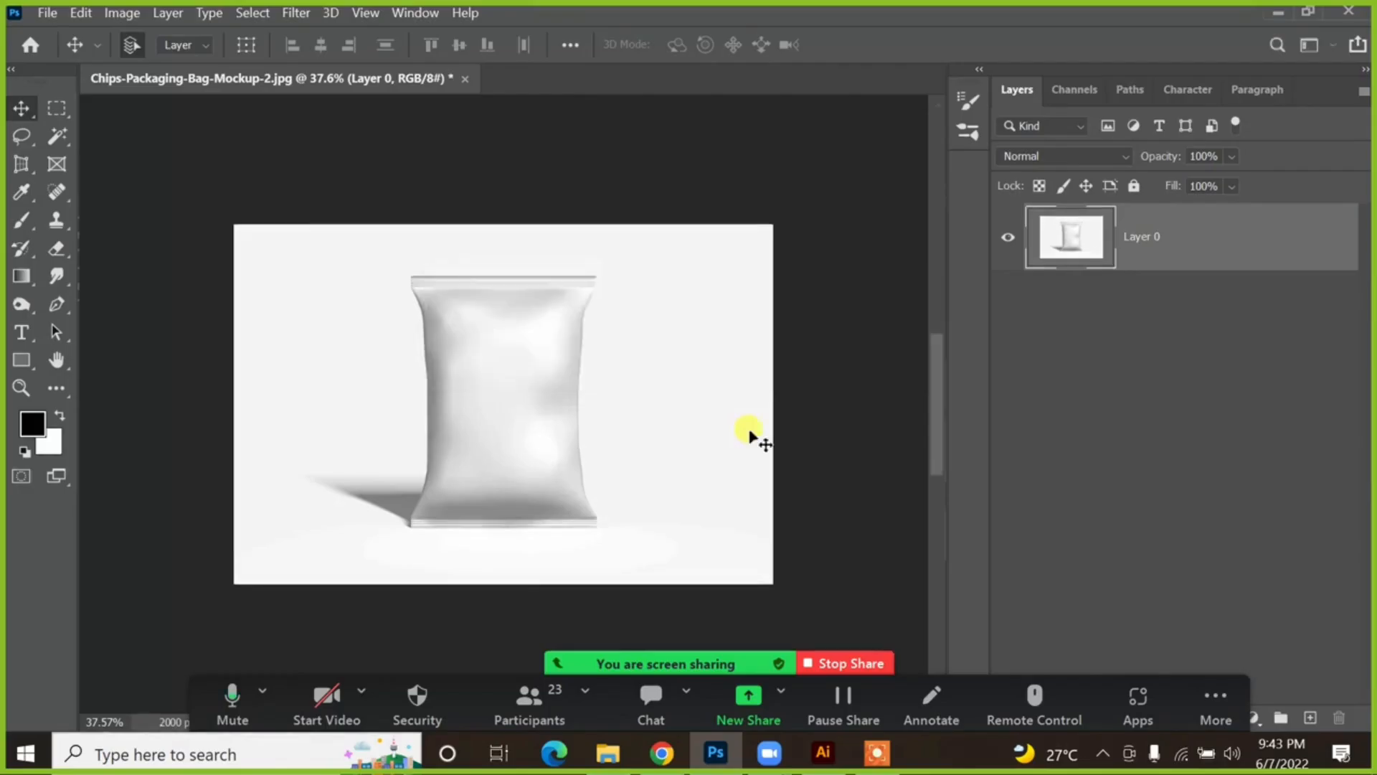
Step: Examine the resampled mockup as a whole and the edge detail around the packet's top seal
key("ctrl+minus")
key("ctrl+minus")
key("ctrl+minus")
key("ctrl+minus")
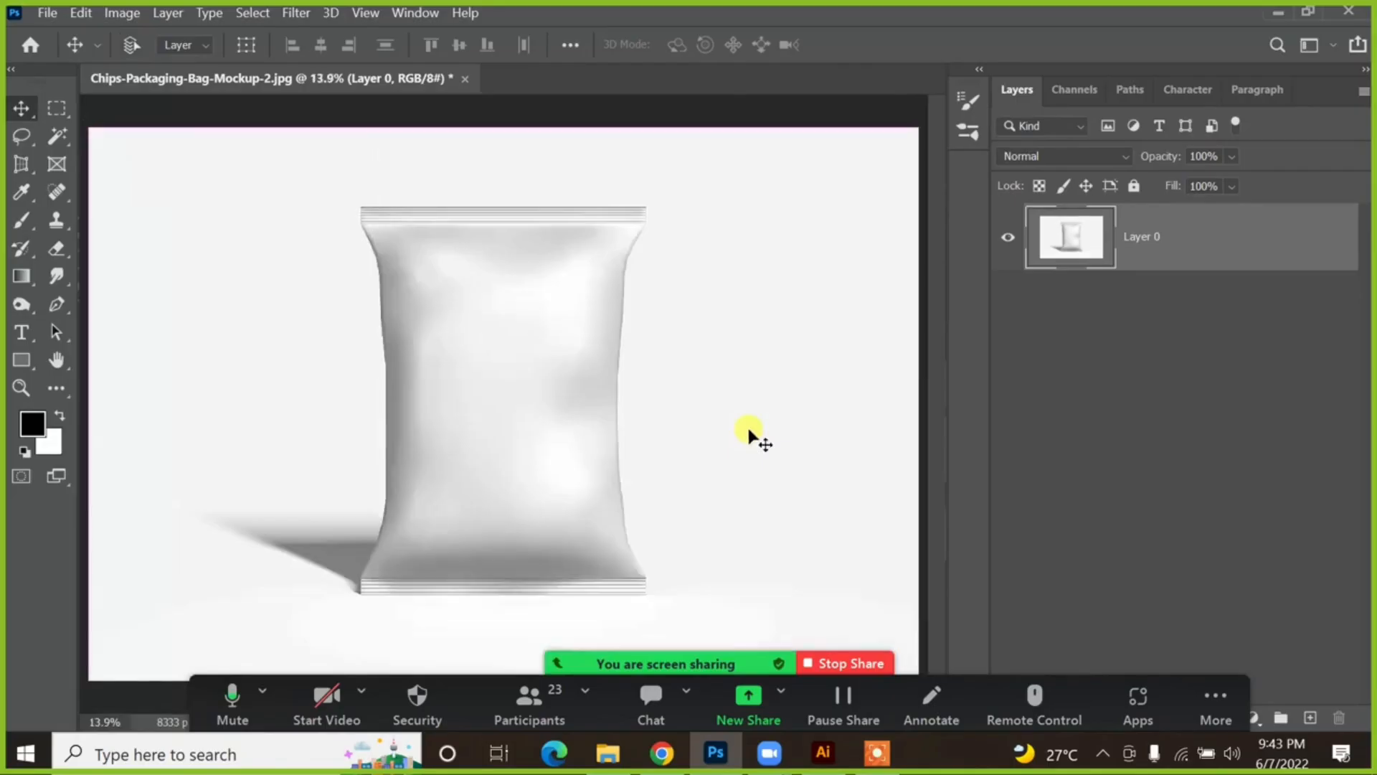
key("z")
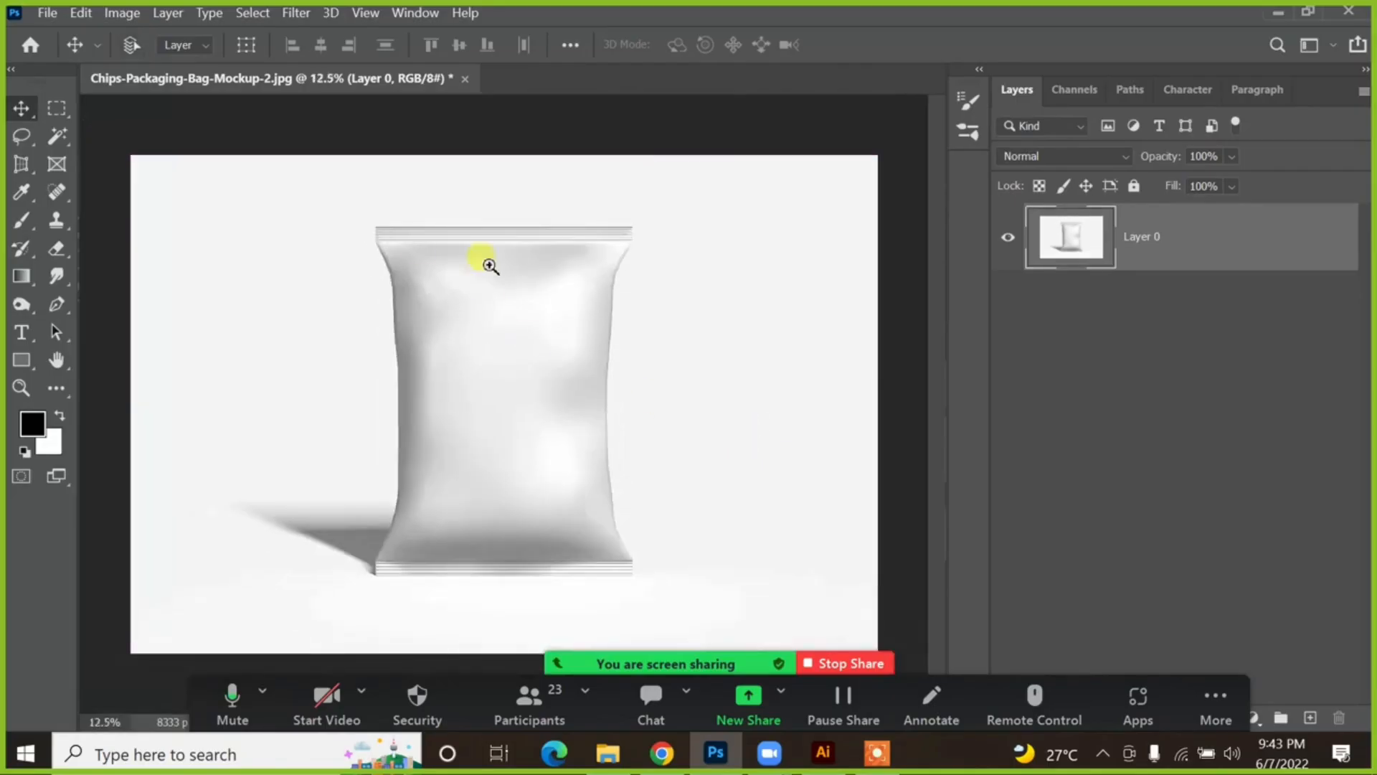
left_click_drag(461, 217, 677, 358)
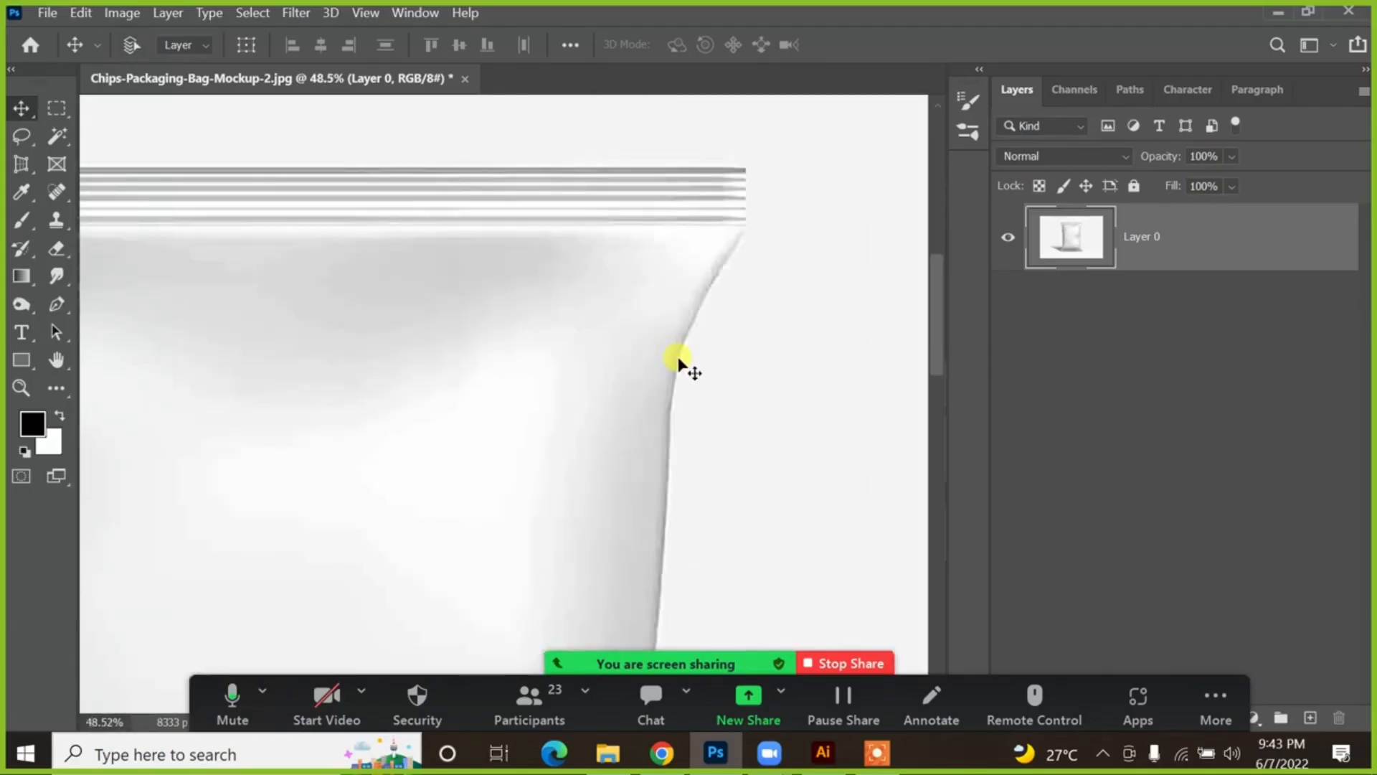
key("ctrl+0")
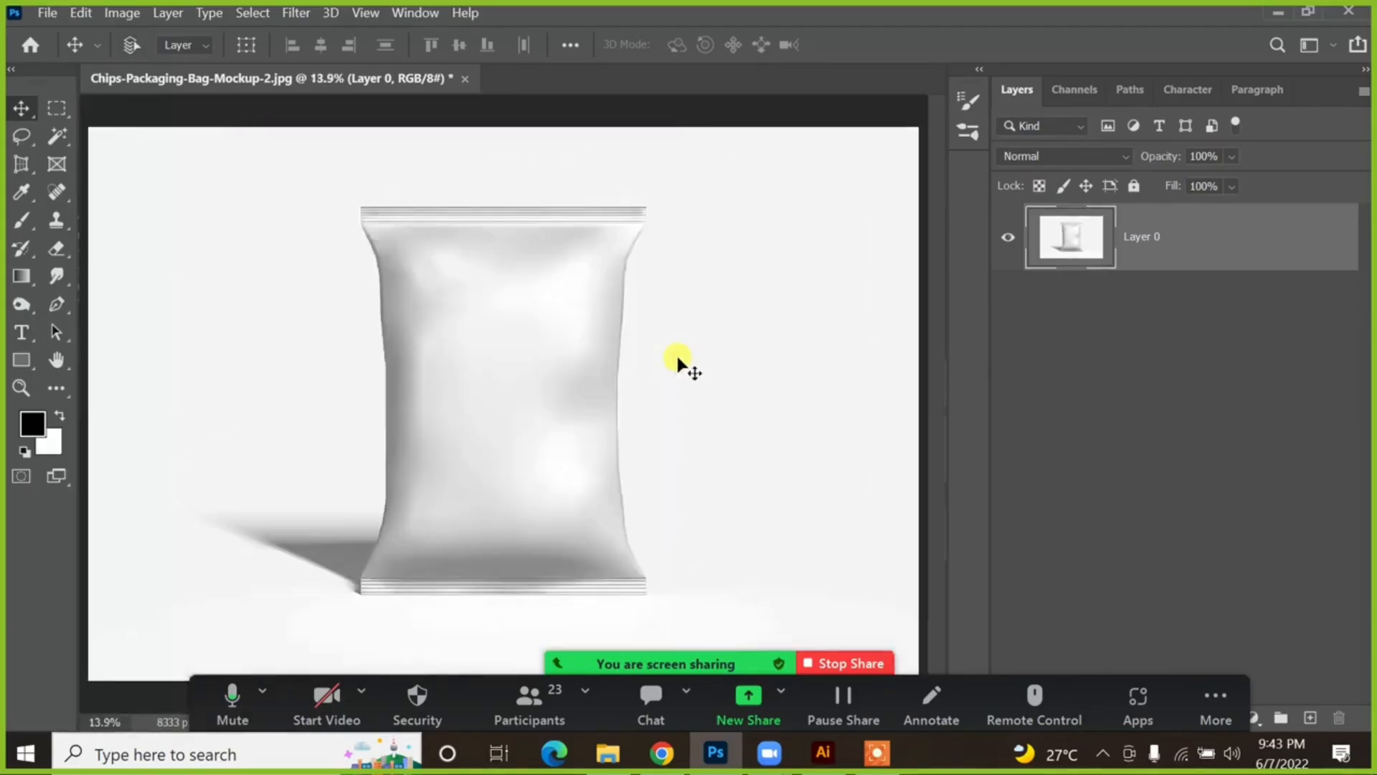
key("ctrl+minus")
key("ctrl+minus")
key("ctrl+plus")
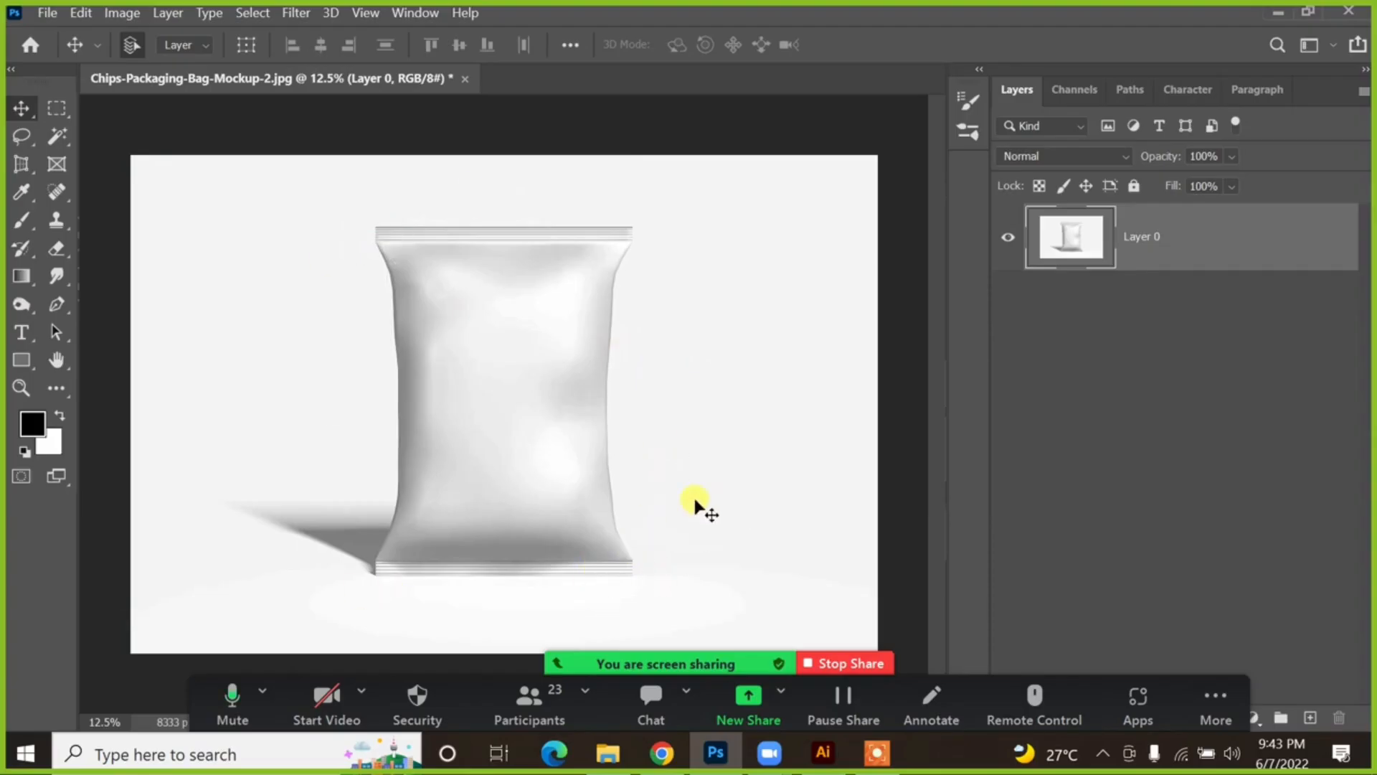
Step: Select the whole packet with the Object Selection tool in Rectangle mode and check the selection edge at its bottom-left corner
left_click_drag(56, 131, 113, 139)
left_click_drag(355, 201, 656, 585)
left_click_drag(653, 594, 652, 592)
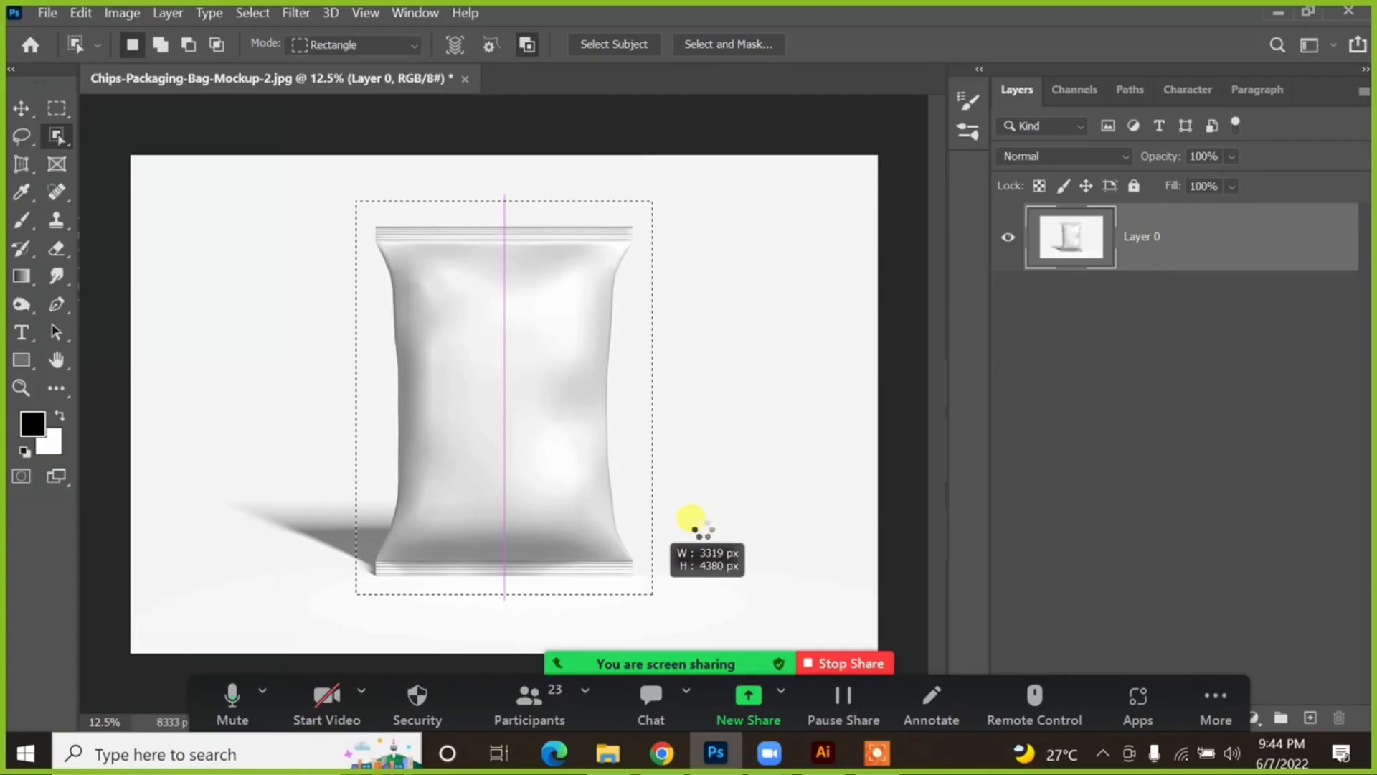
left_click_drag(700, 524, 704, 531)
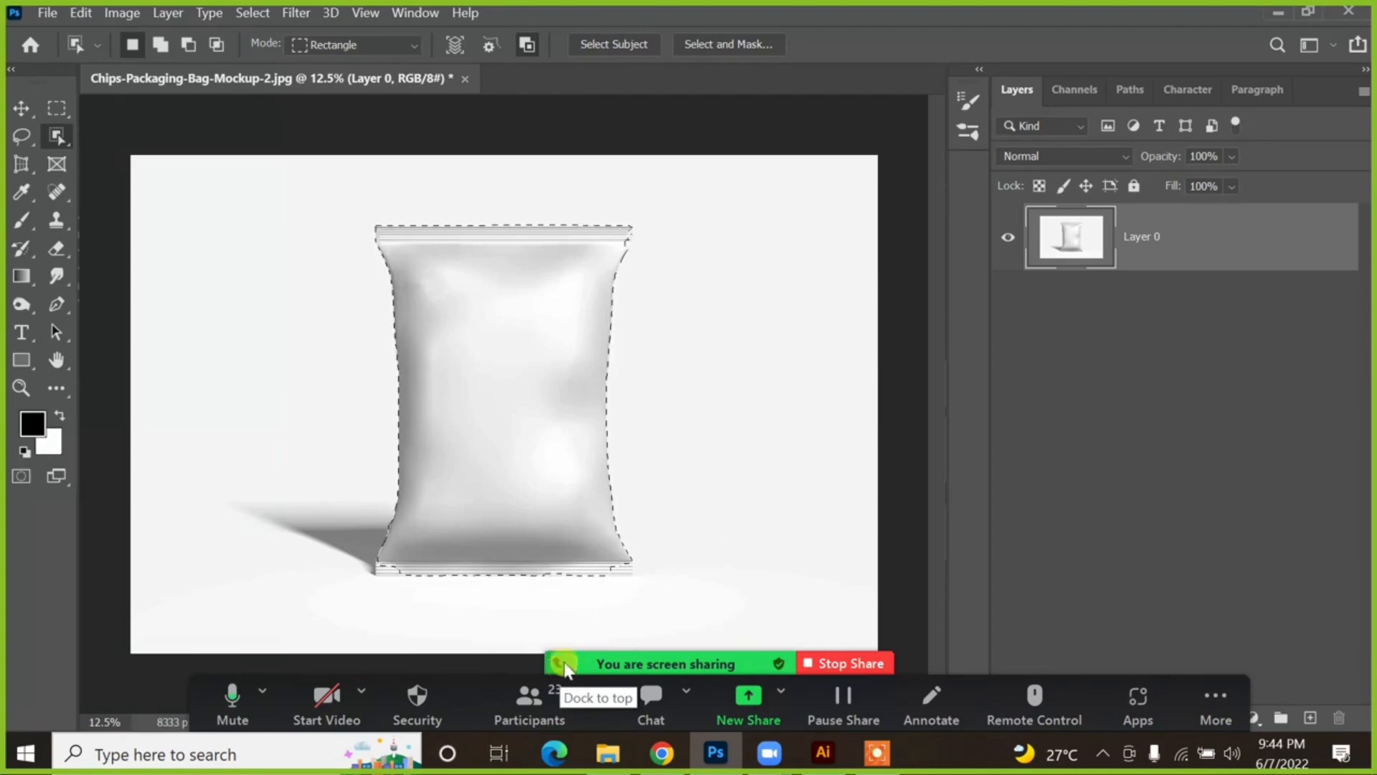
left_click_drag(358, 553, 402, 576)
scroll(423, 493, "down", 4)
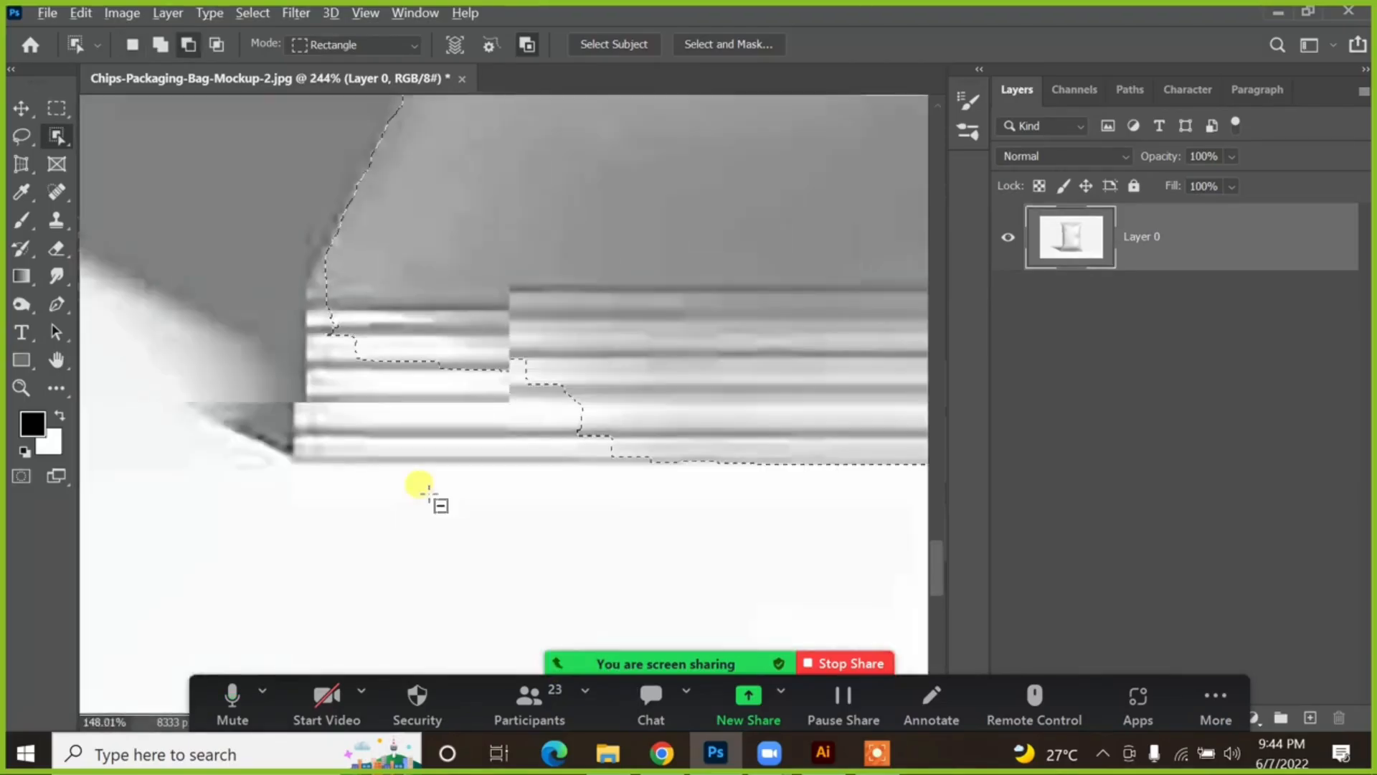
scroll(429, 485, "down", 6)
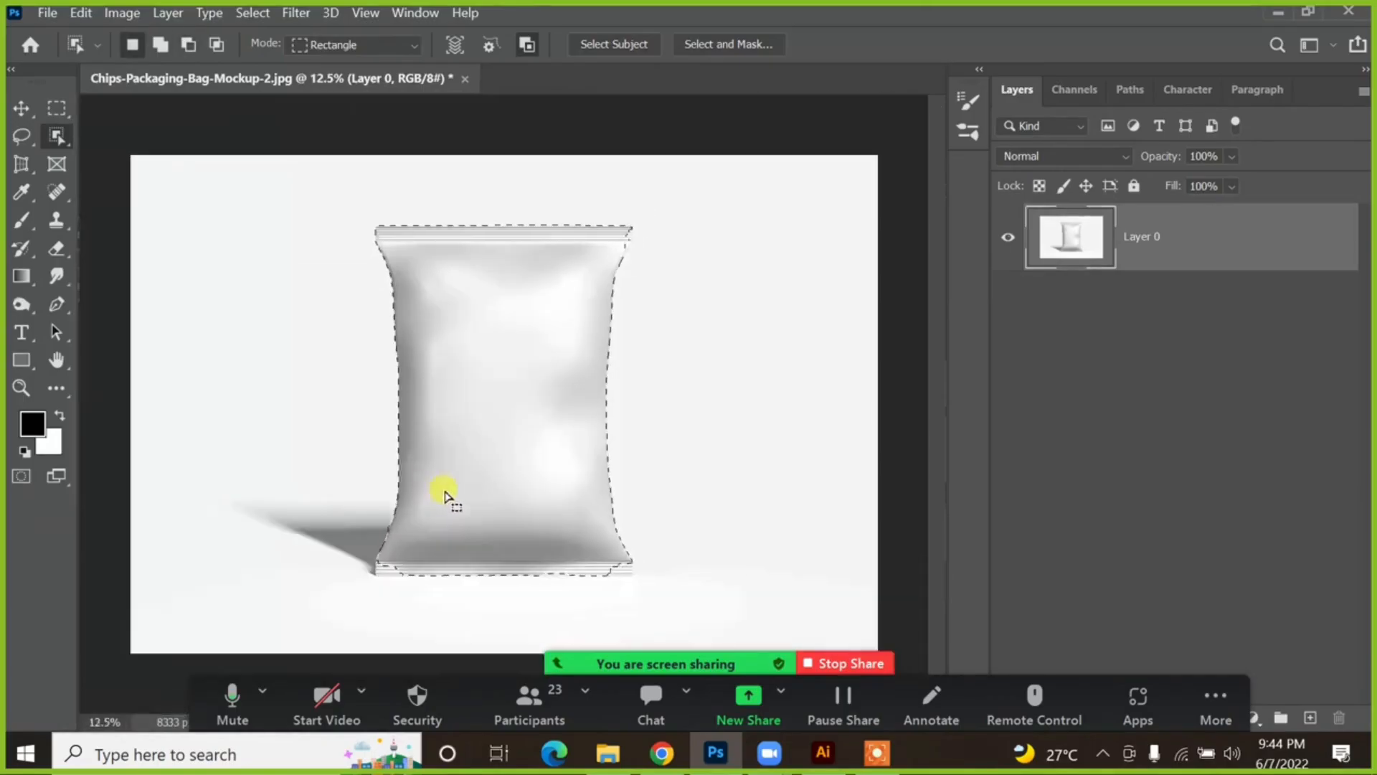
left_click(557, 664)
left_click(523, 455)
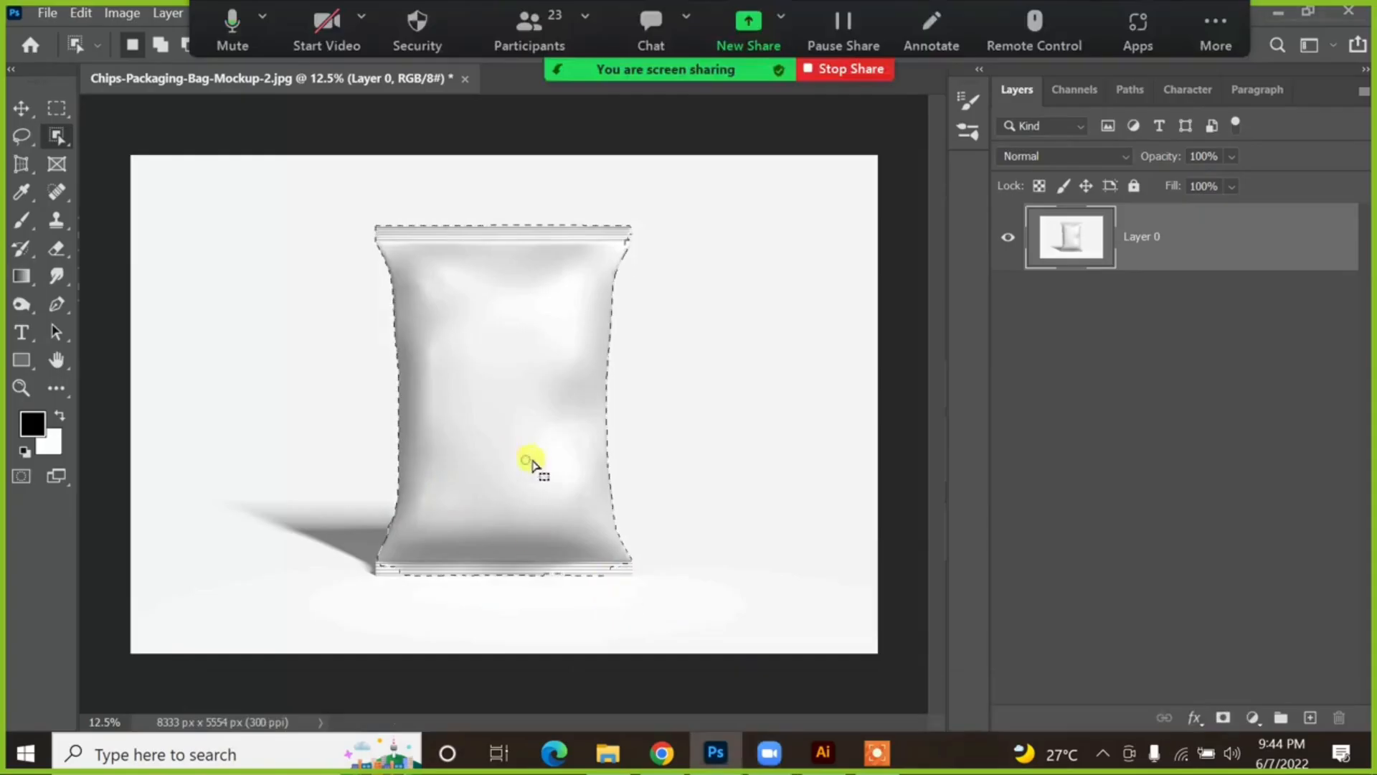
Step: Refine the selection at the packet's bottom-left corner with the Quick Selection tool, including the seal's end and excluding the shadow
left_click_drag(350, 538, 647, 585)
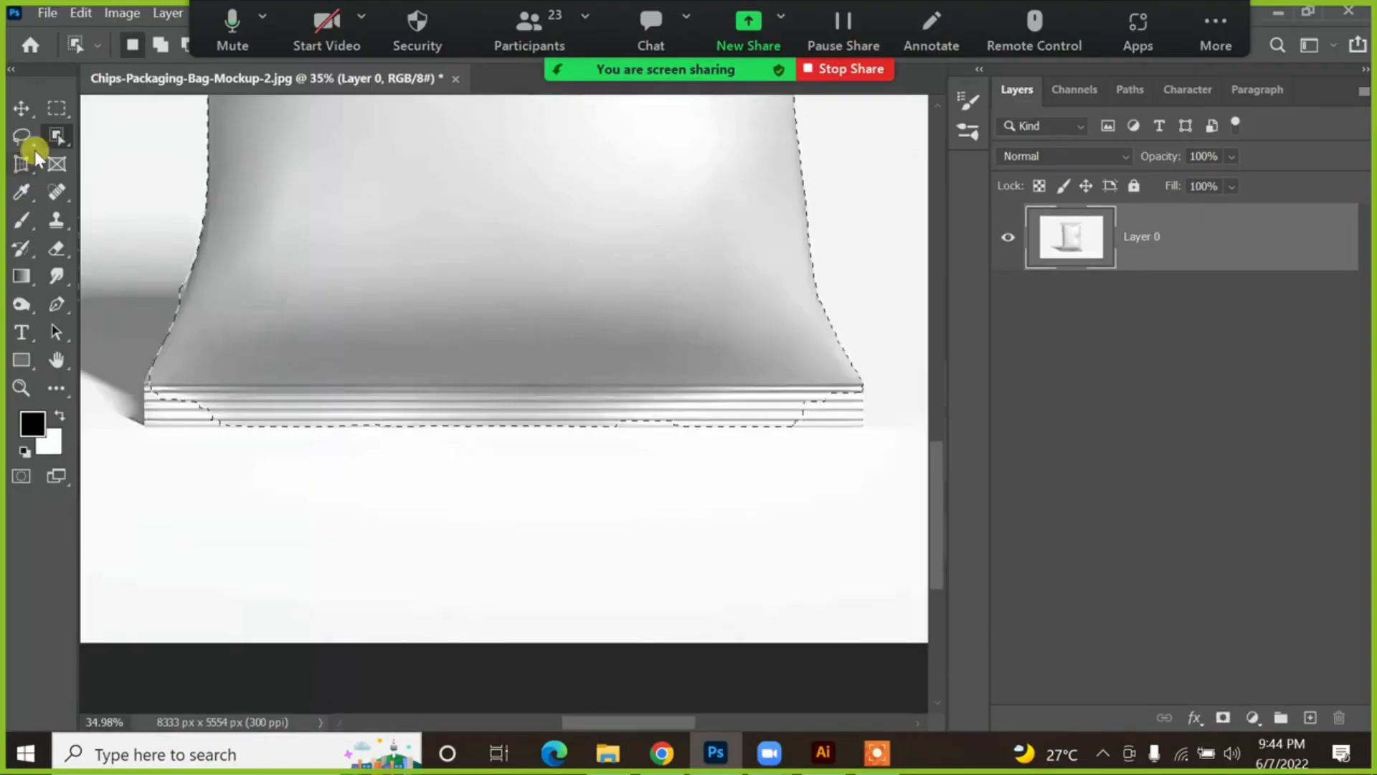
left_click(57, 135)
left_click(119, 156)
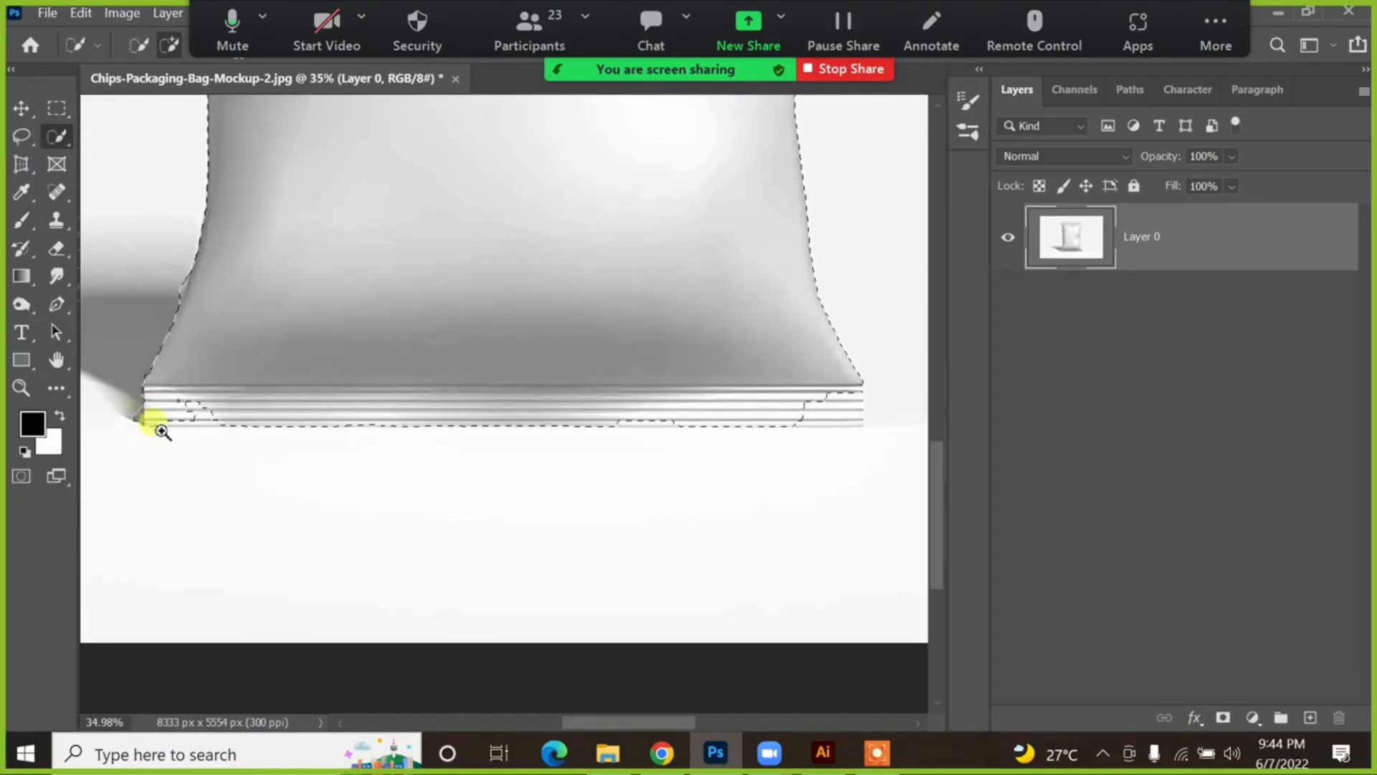
left_click_drag(159, 426, 214, 461)
left_click_drag(191, 259, 299, 434)
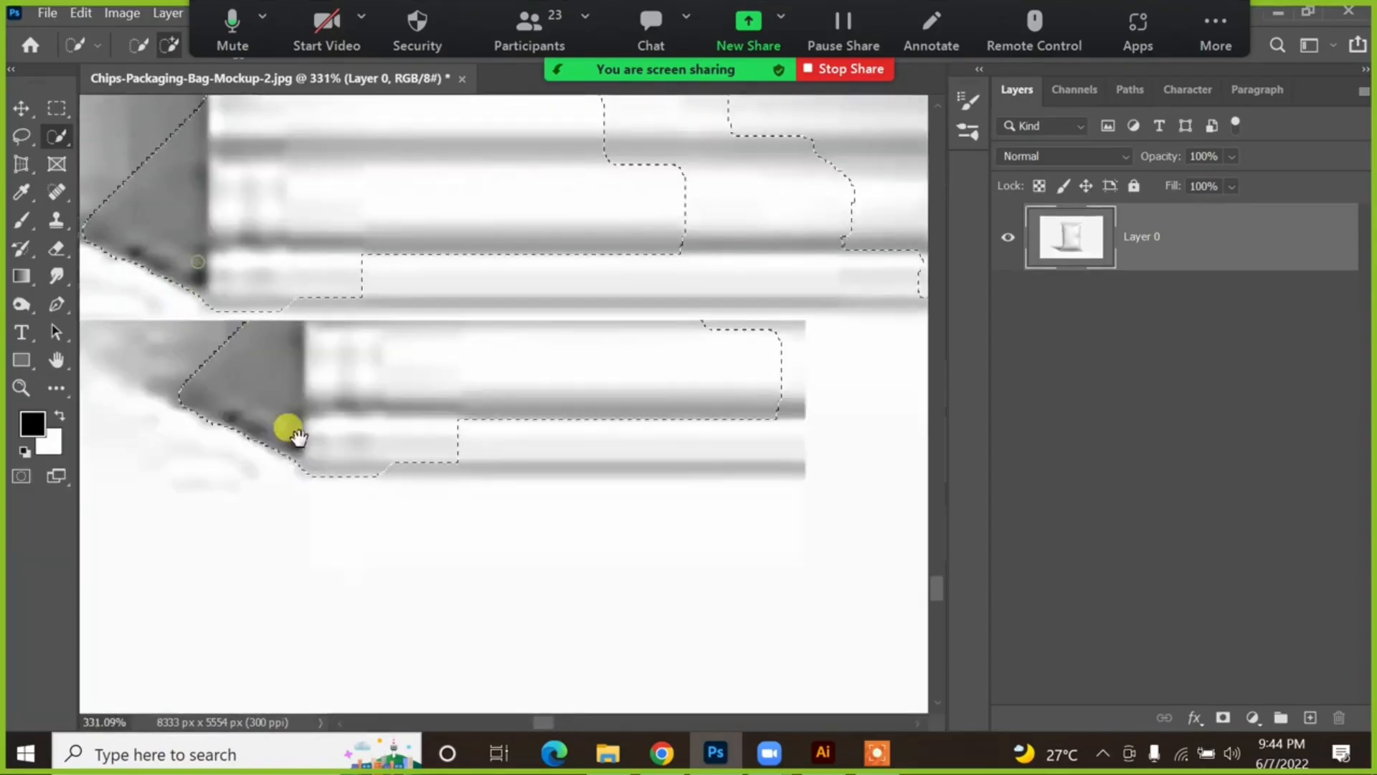
mouse_move(186, 310)
left_mouse_down()
mouse_move(180, 368)
mouse_move(207, 381)
mouse_move(208, 424)
left_mouse_up()
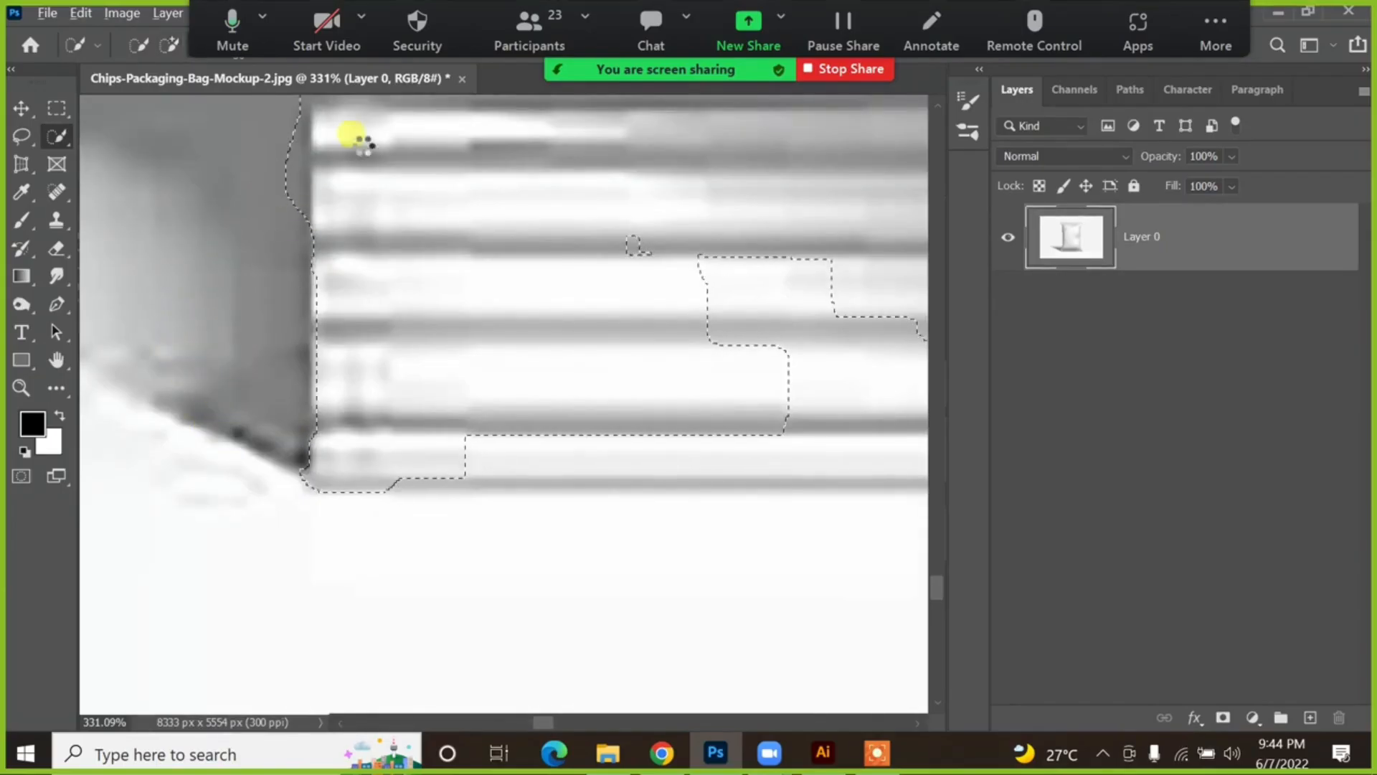
scroll(366, 316, "up", 5)
mouse_move(244, 304)
left_mouse_down()
mouse_move(267, 348)
mouse_move(203, 337)
mouse_move(225, 360)
mouse_move(196, 336)
mouse_move(242, 336)
mouse_move(274, 389)
mouse_move(240, 349)
mouse_move(240, 335)
mouse_move(260, 346)
mouse_move(263, 331)
mouse_move(243, 287)
mouse_move(280, 317)
mouse_move(251, 271)
mouse_move(270, 293)
mouse_move(283, 284)
mouse_move(249, 255)
mouse_move(283, 262)
left_mouse_up()
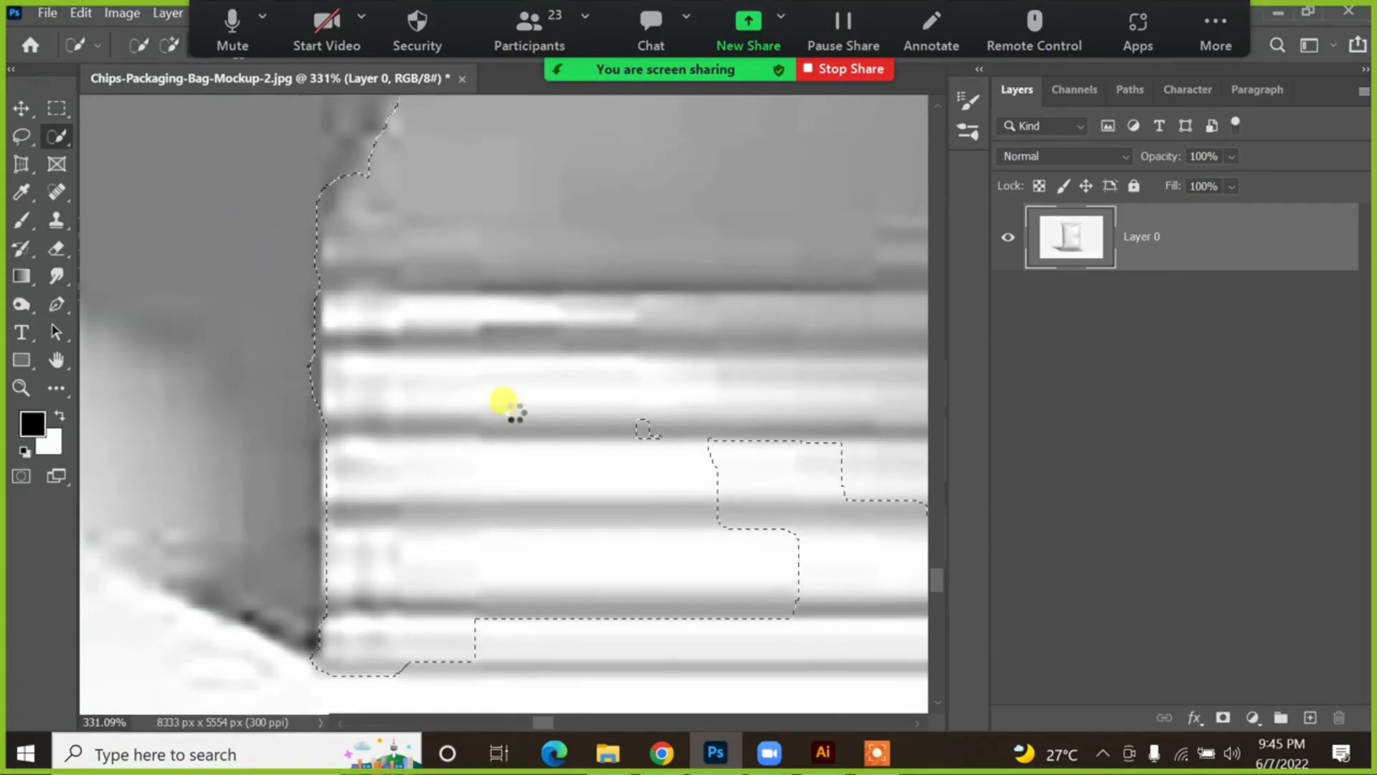
Step: Add the missing areas in the left part of the packet's bottom seal to the selection
mouse_move(600, 399)
left_mouse_down()
mouse_move(737, 446)
mouse_move(777, 495)
left_mouse_up()
key("ctrl+minus")
key("ctrl+minus")
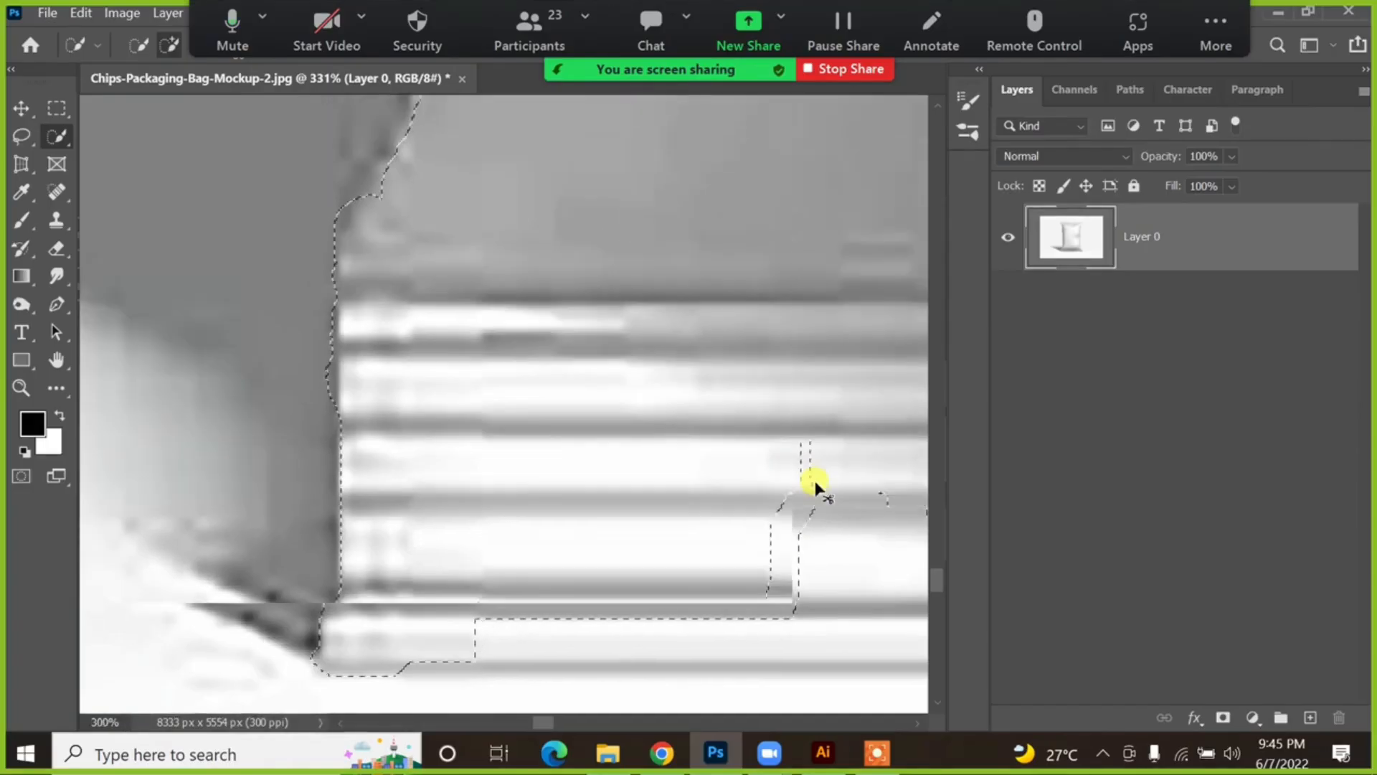
key("ctrl+minus")
key("ctrl+minus")
key("ctrl+minus")
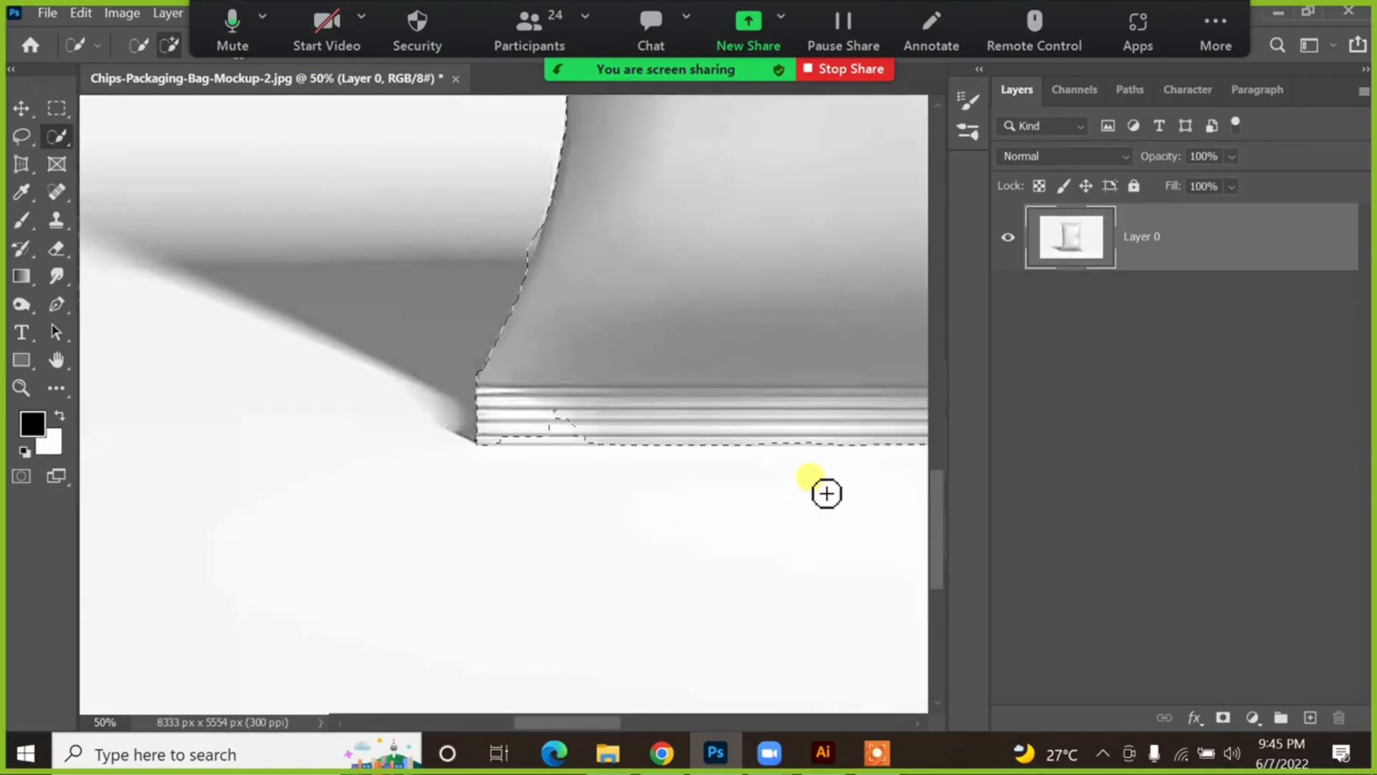
mouse_move(599, 440)
left_mouse_down()
mouse_move(553, 436)
mouse_move(518, 446)
mouse_move(604, 425)
mouse_move(571, 435)
left_mouse_up()
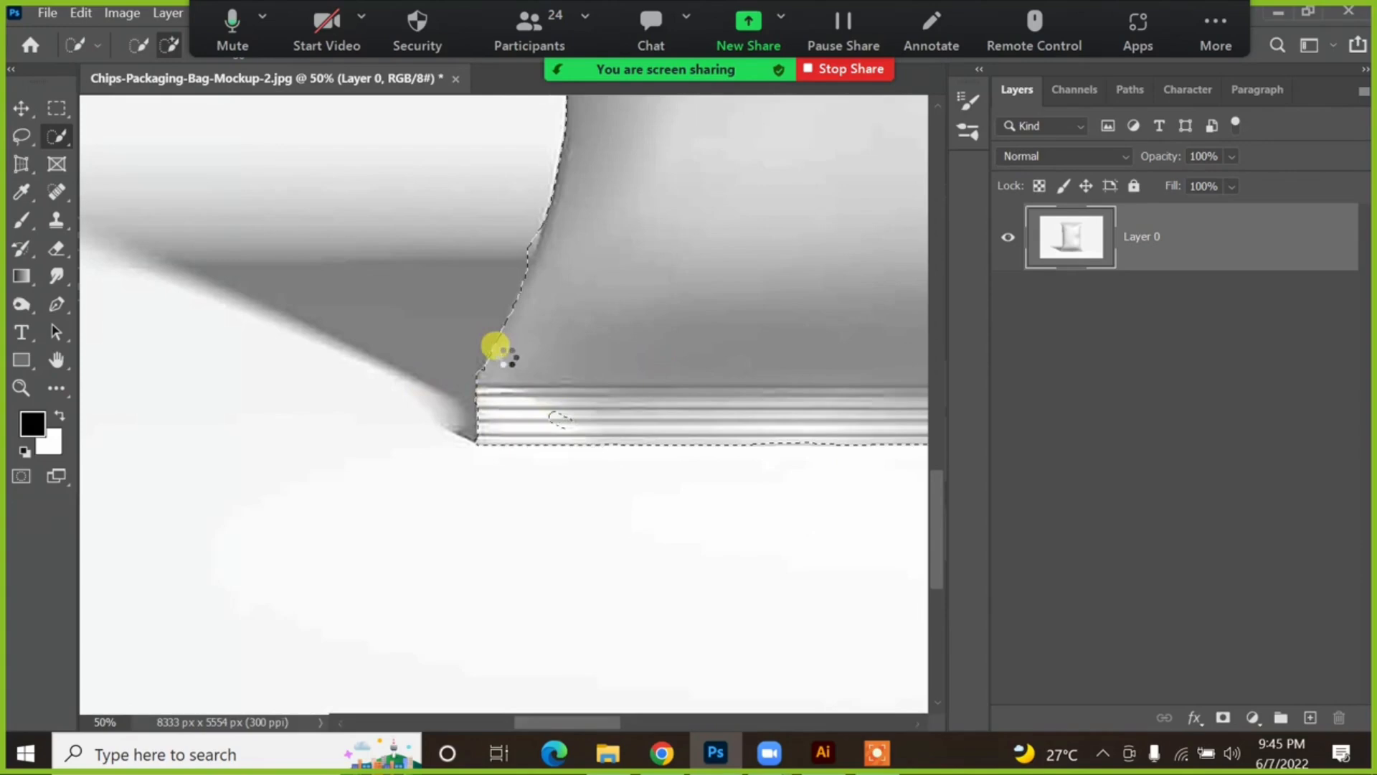
Step: Refine the quick selection around the bag's lower-right sealed corner
scroll(506, 355, "right", 3)
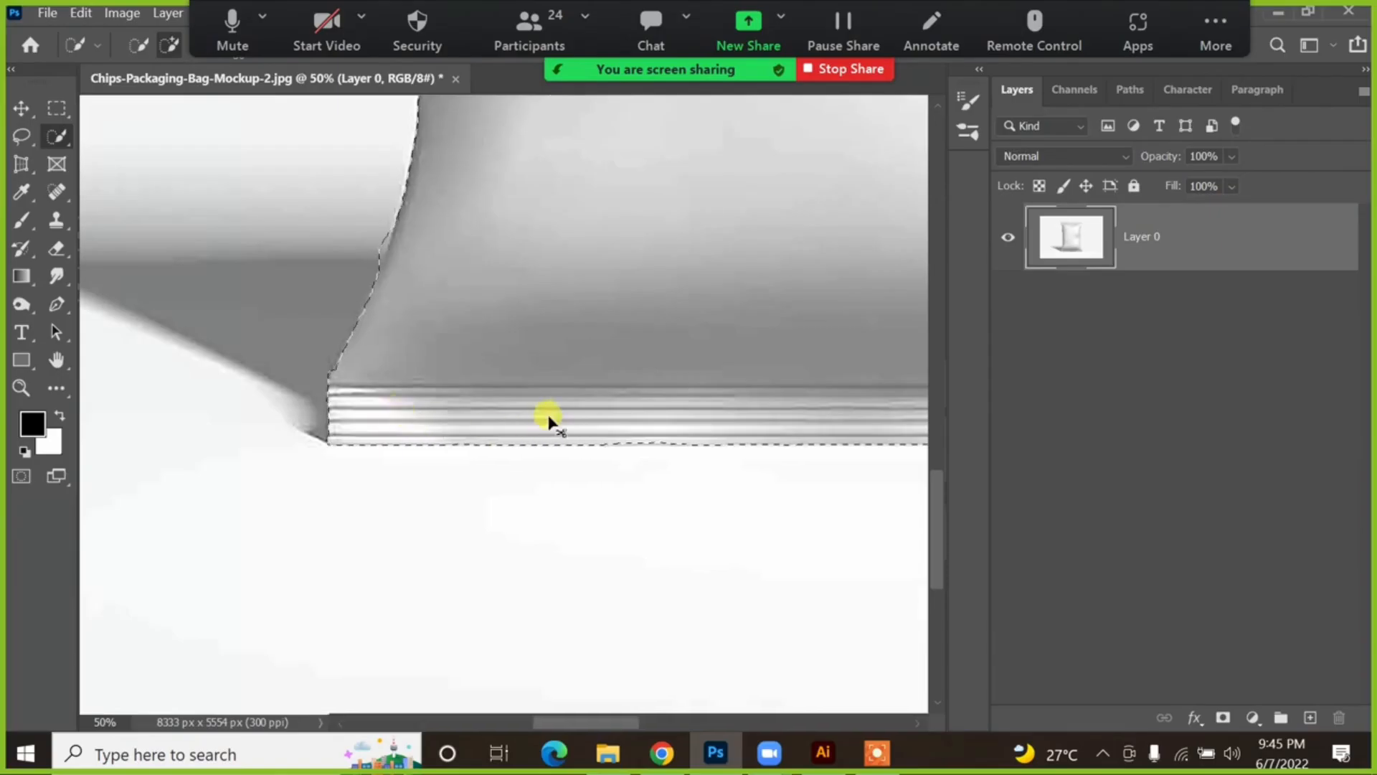
key("ctrl+0")
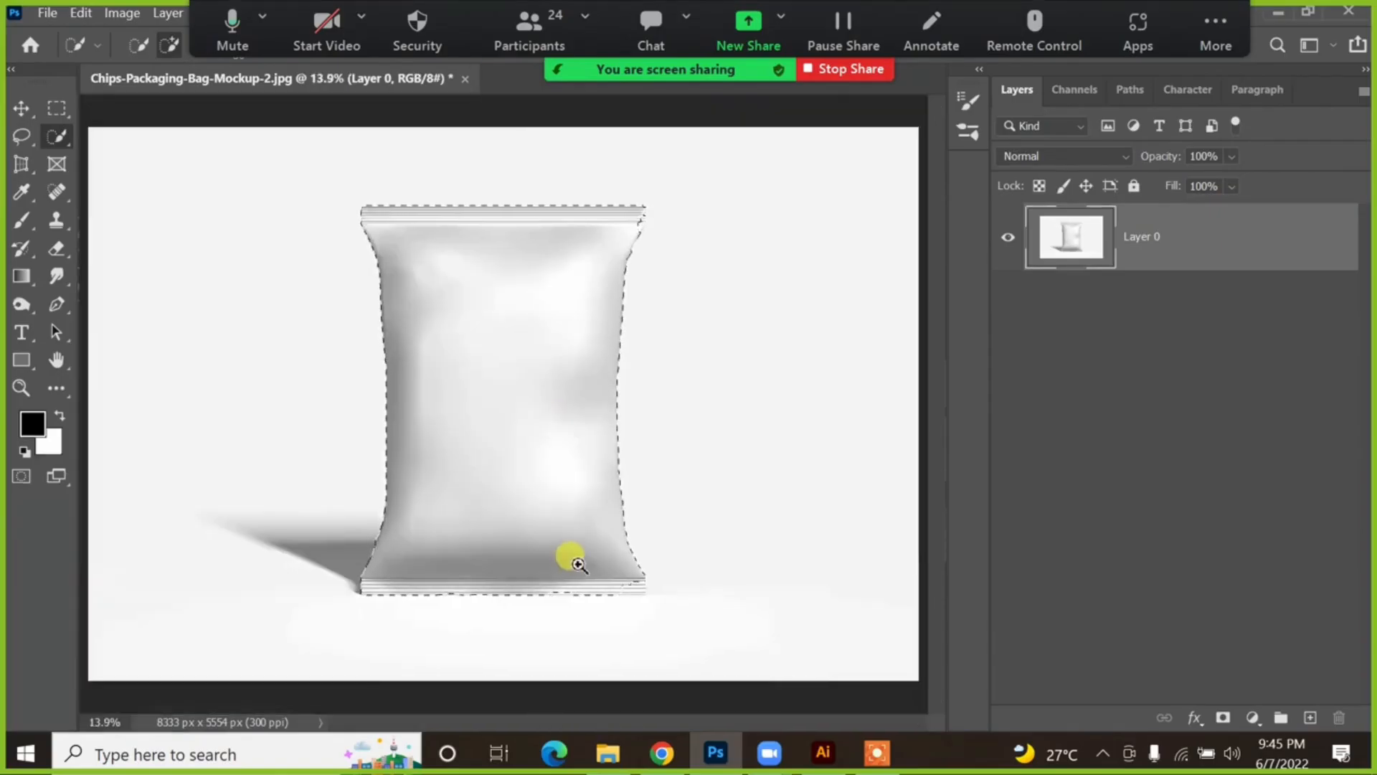
left_click_drag(572, 553, 655, 602)
mouse_move(577, 463)
left_mouse_down()
mouse_move(494, 400)
mouse_move(705, 474)
mouse_move(715, 357)
mouse_move(718, 508)
mouse_move(473, 492)
left_mouse_up()
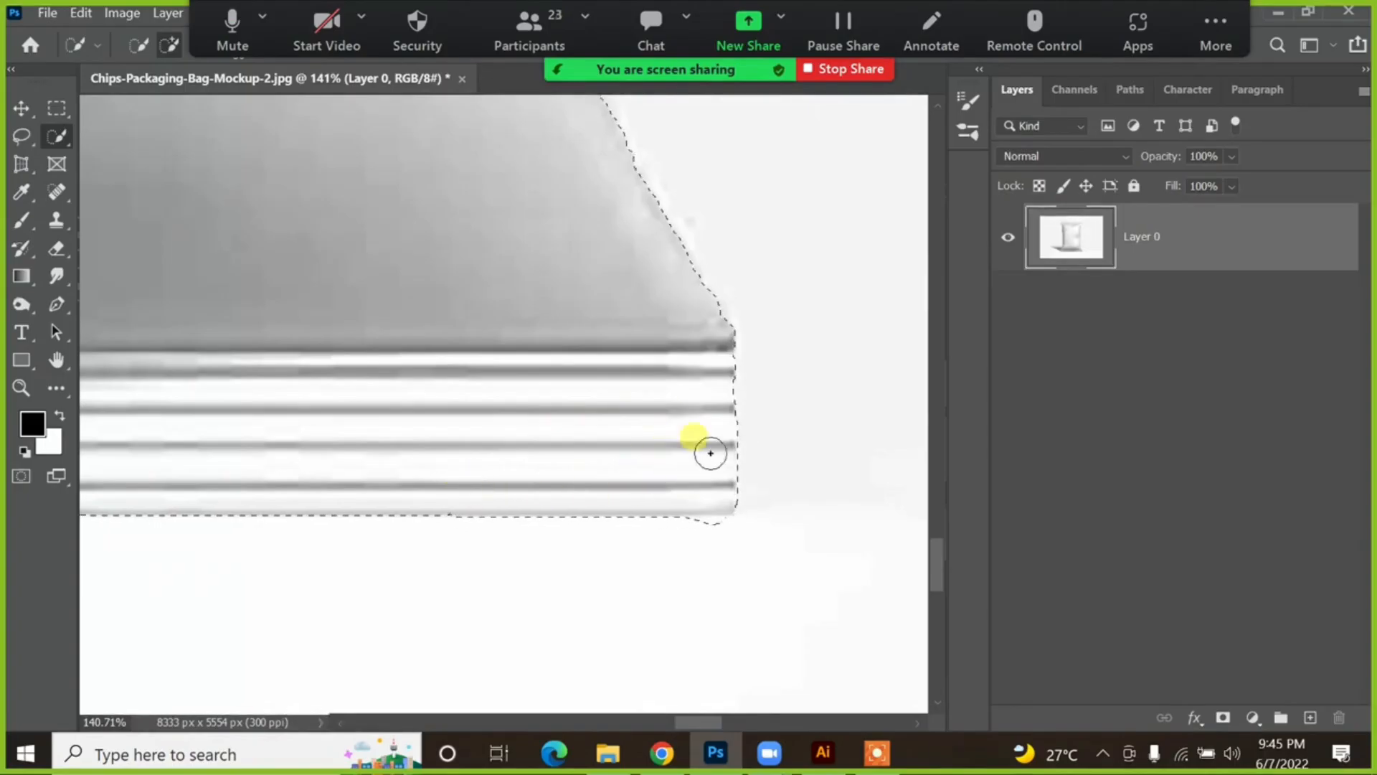
key("ctrl+0")
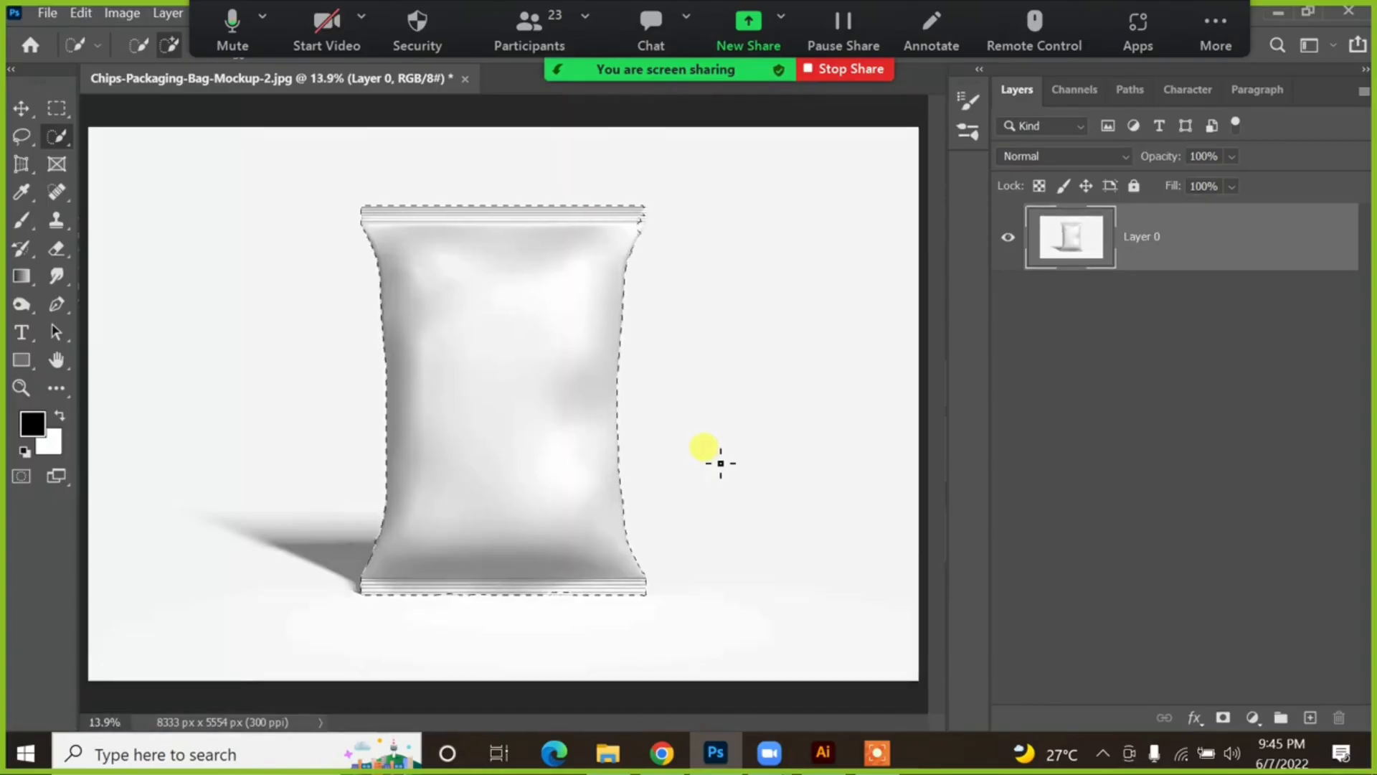
Step: Extend the quick selection over the missing part of the bag's upper-right sealed corner and side edge
left_click_drag(622, 194, 665, 246)
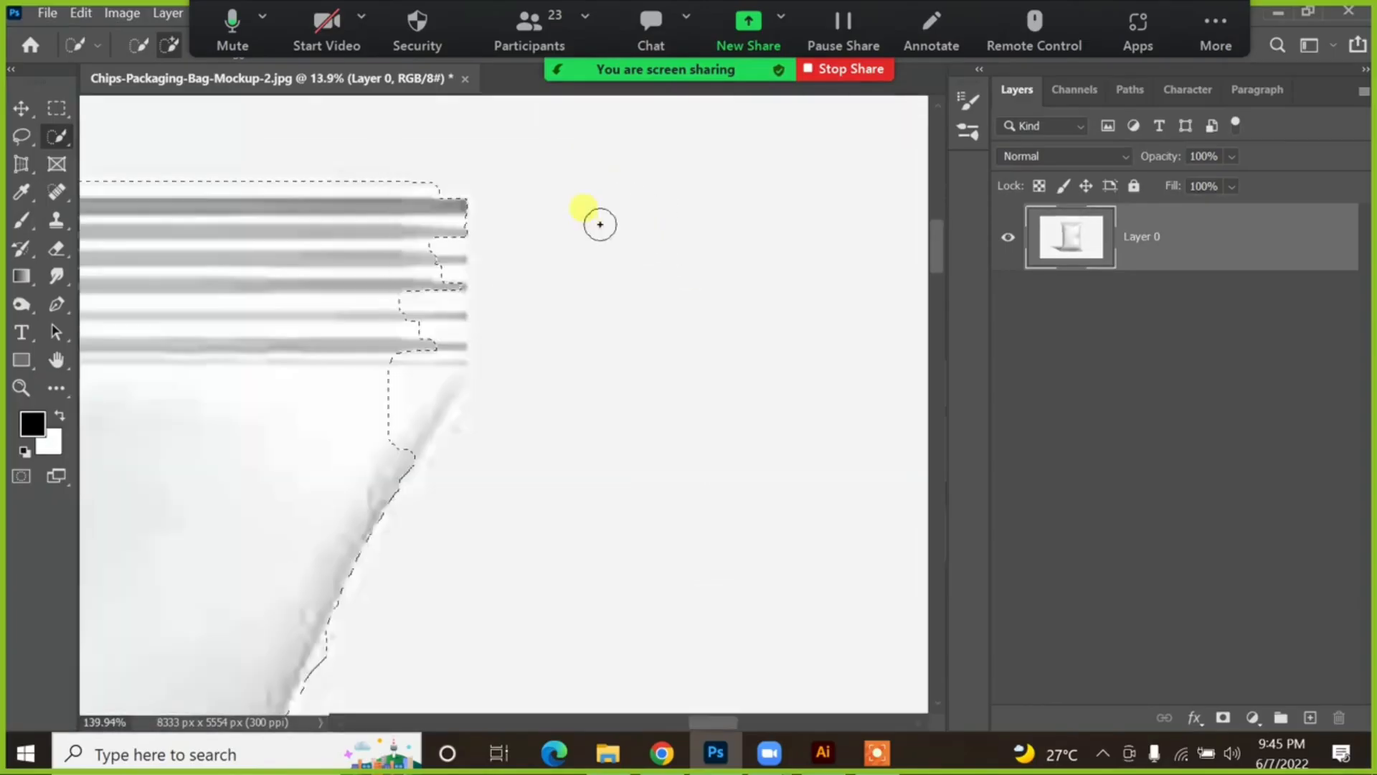
mouse_move(449, 246)
left_mouse_down()
mouse_move(427, 280)
mouse_move(439, 299)
mouse_move(409, 308)
mouse_move(443, 348)
mouse_move(419, 365)
mouse_move(408, 347)
mouse_move(388, 365)
mouse_move(441, 401)
mouse_move(403, 421)
left_mouse_up()
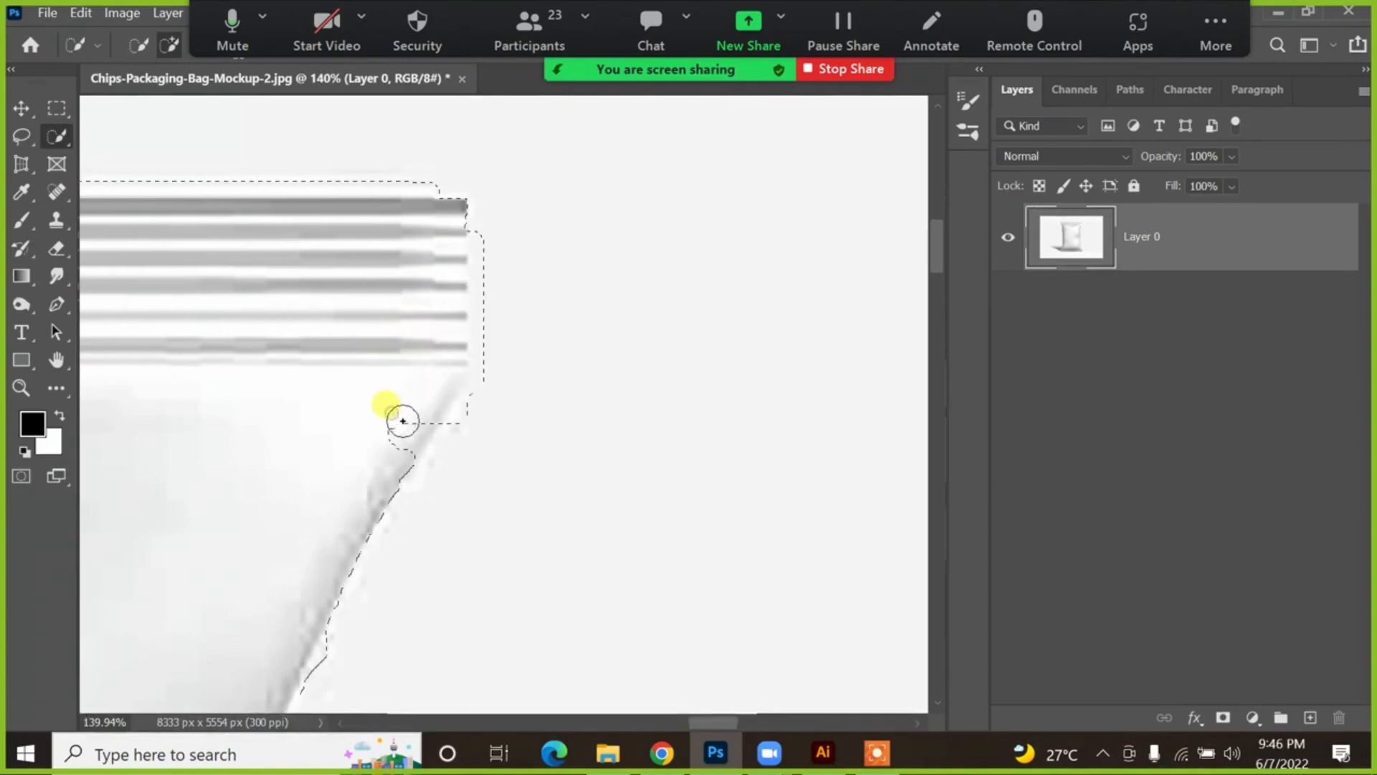
left_click(402, 437)
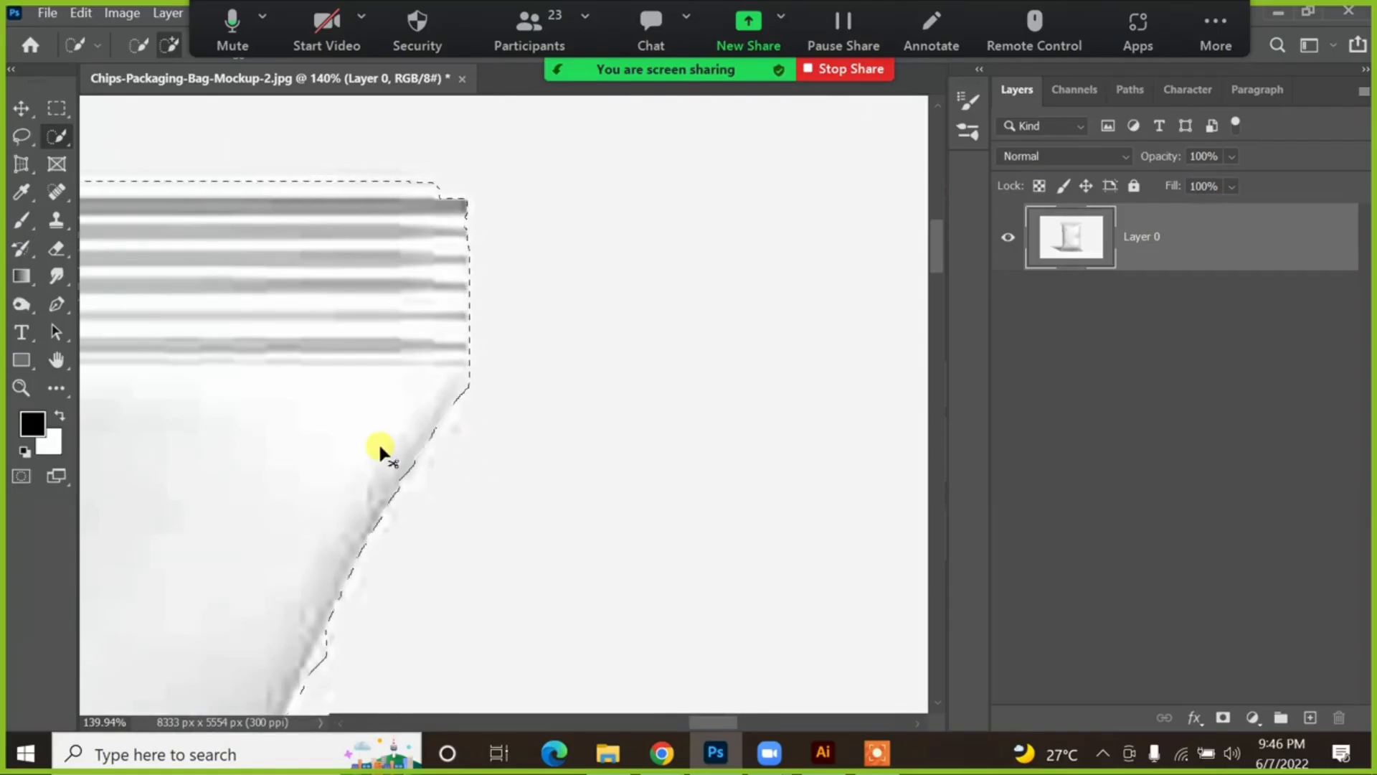
key("ctrl+0")
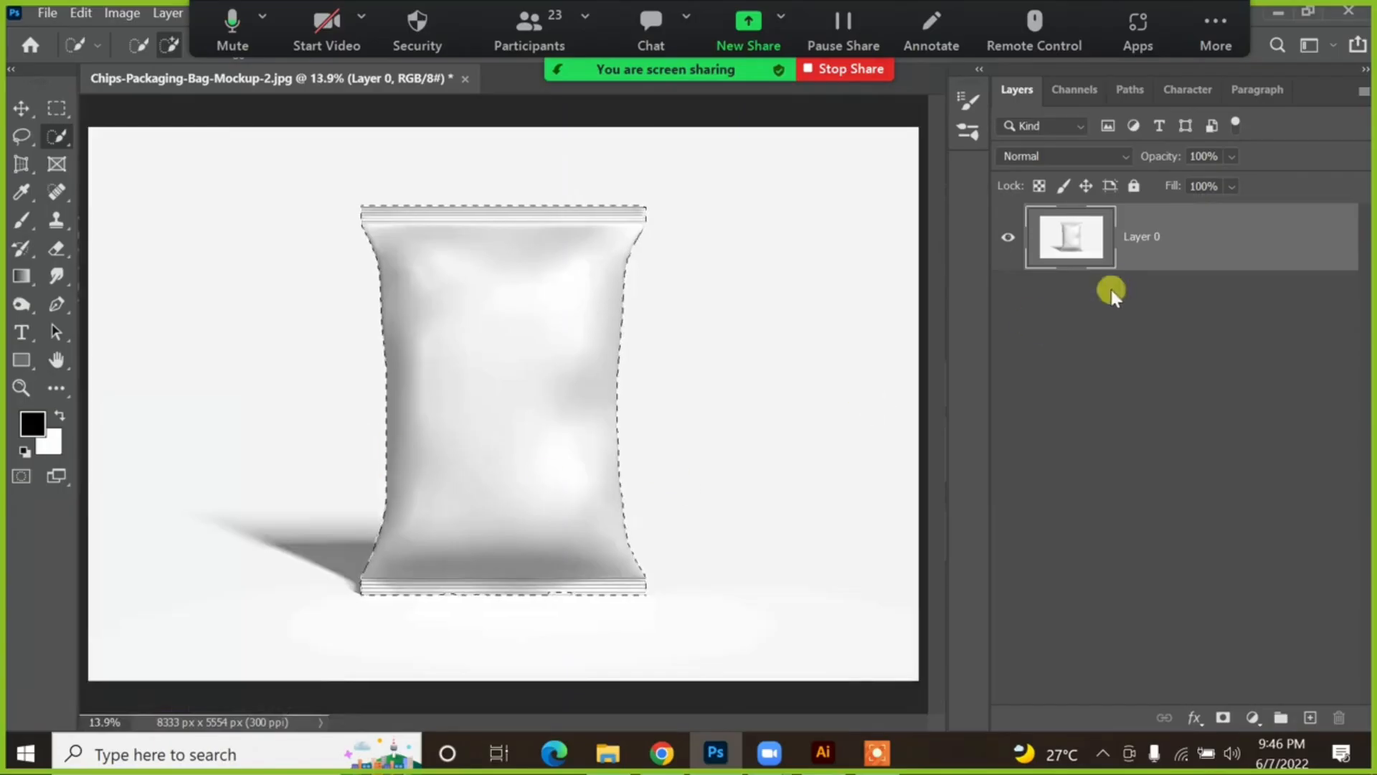
Step: Add a layer mask to Layer 0 from the bag selection to hide the original background
left_click(1223, 718)
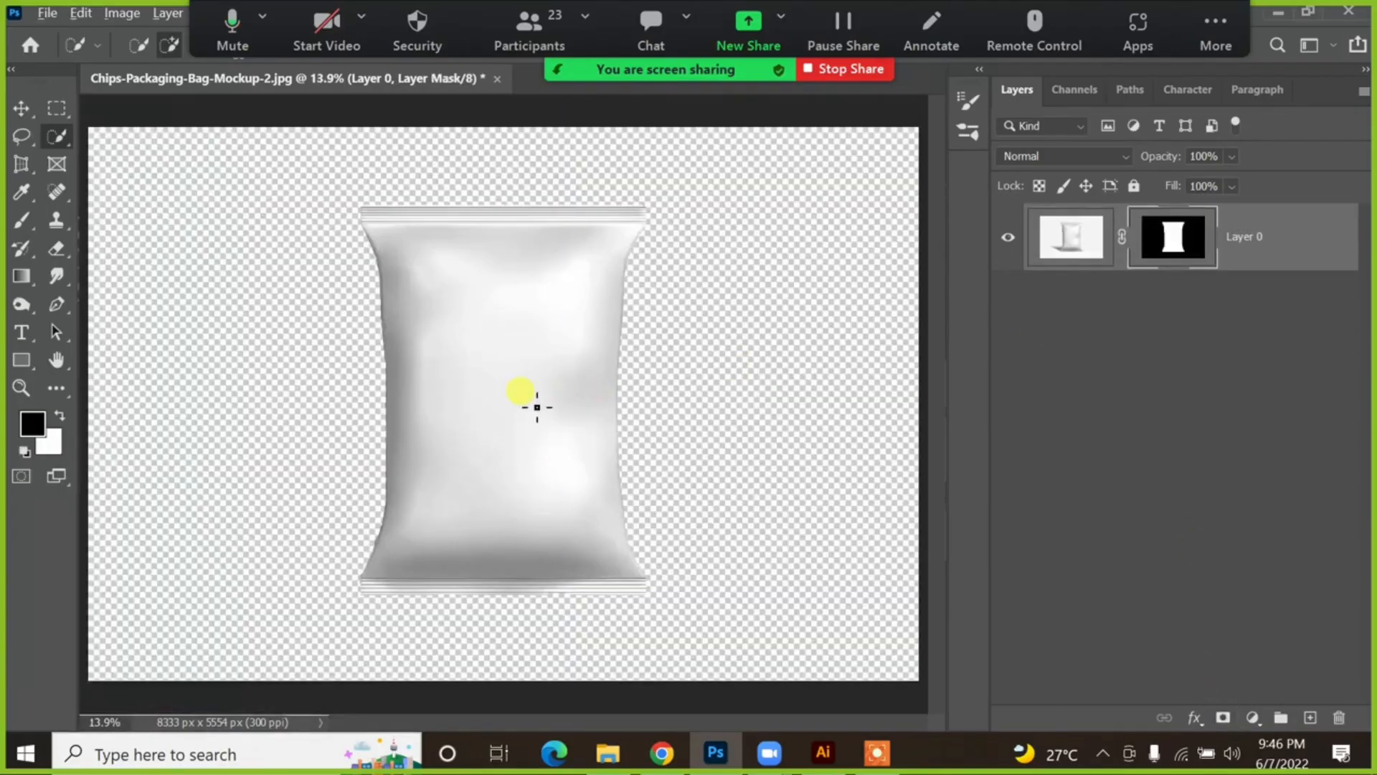
left_click(35, 112)
scroll(516, 308, "down", 3)
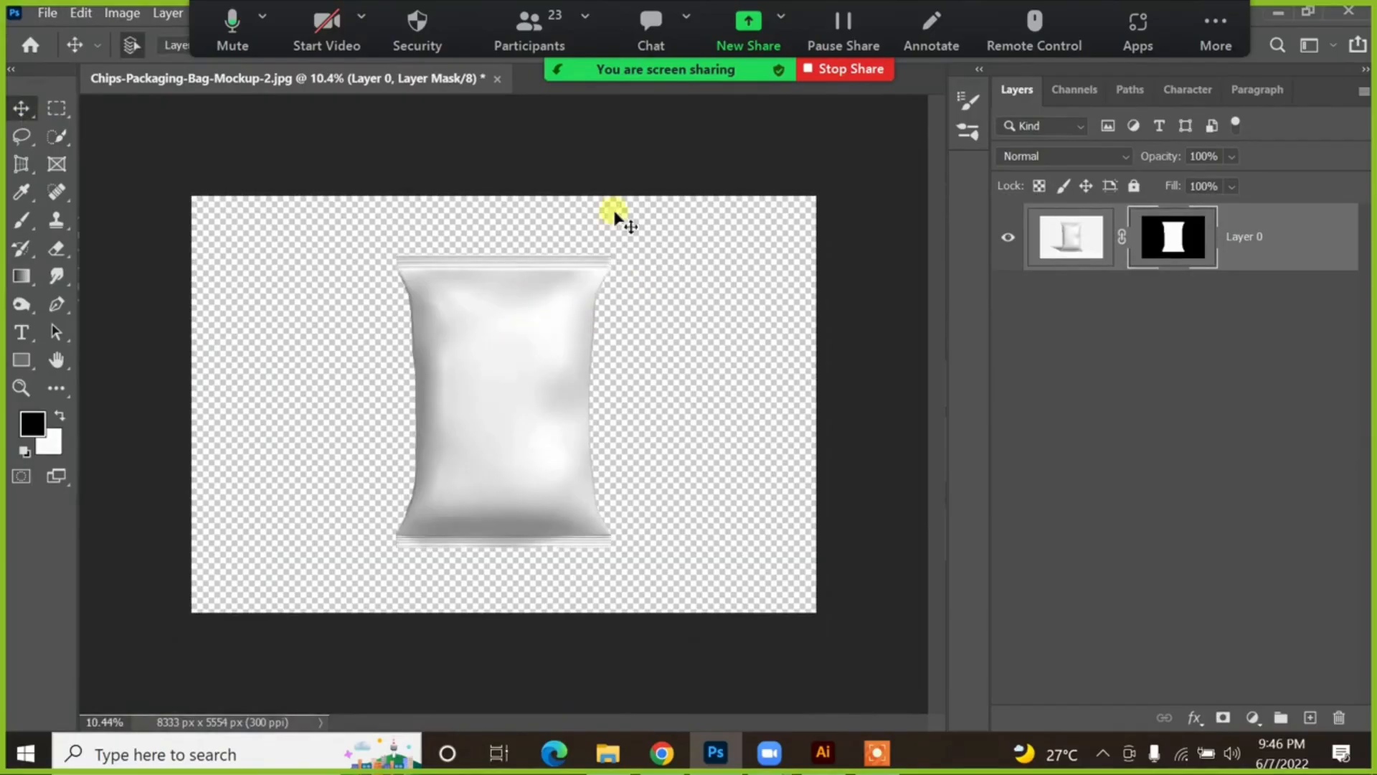
left_click(543, 375)
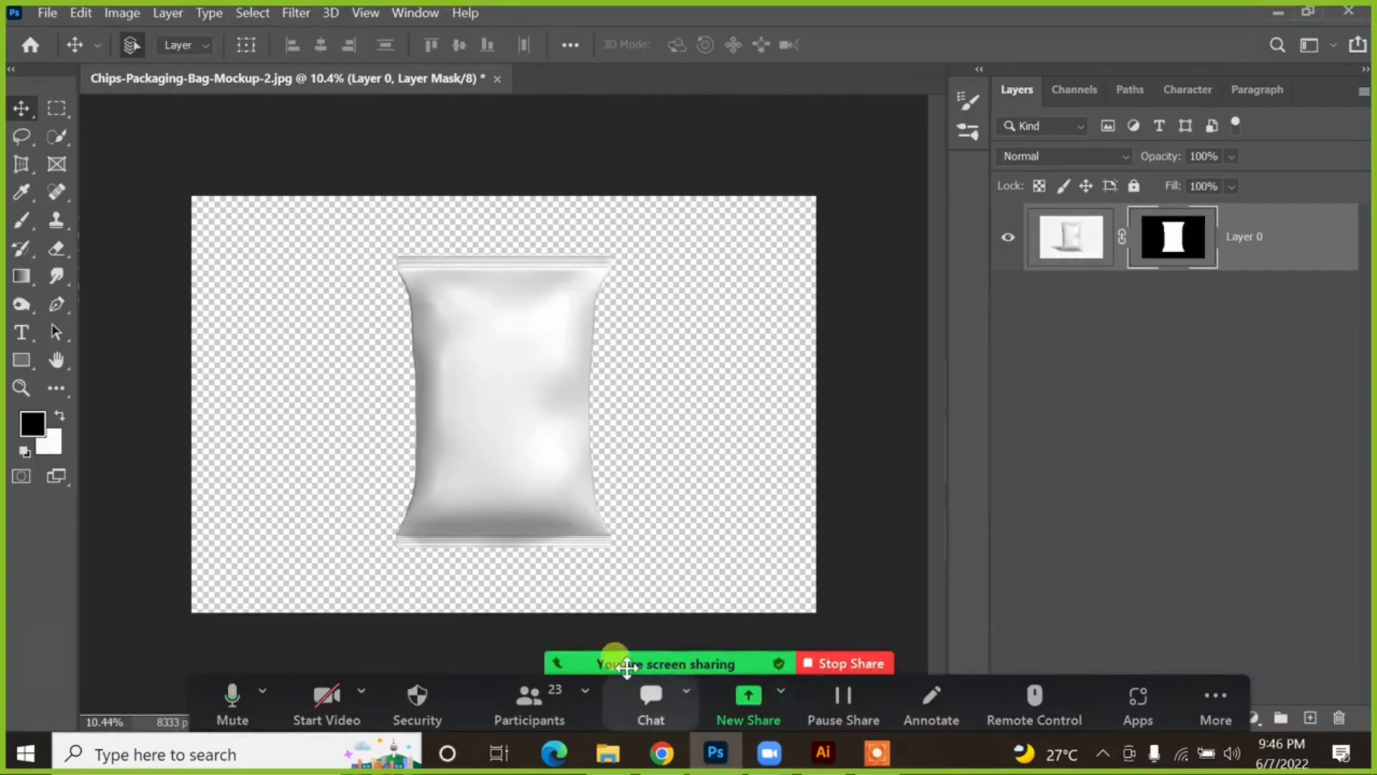
left_click(550, 659)
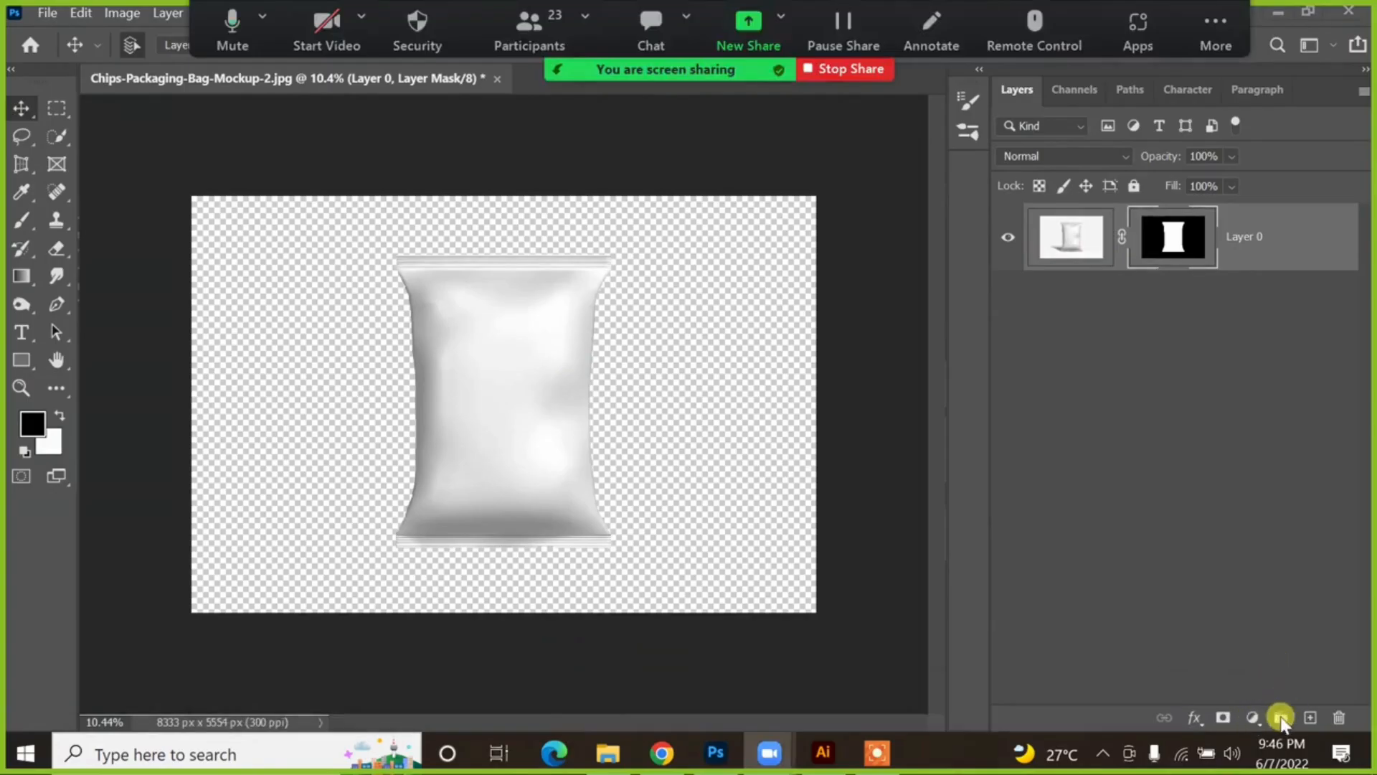
Step: Create a new empty layer and place it beneath the masked bag layer
left_click(1265, 494)
left_click(1088, 262)
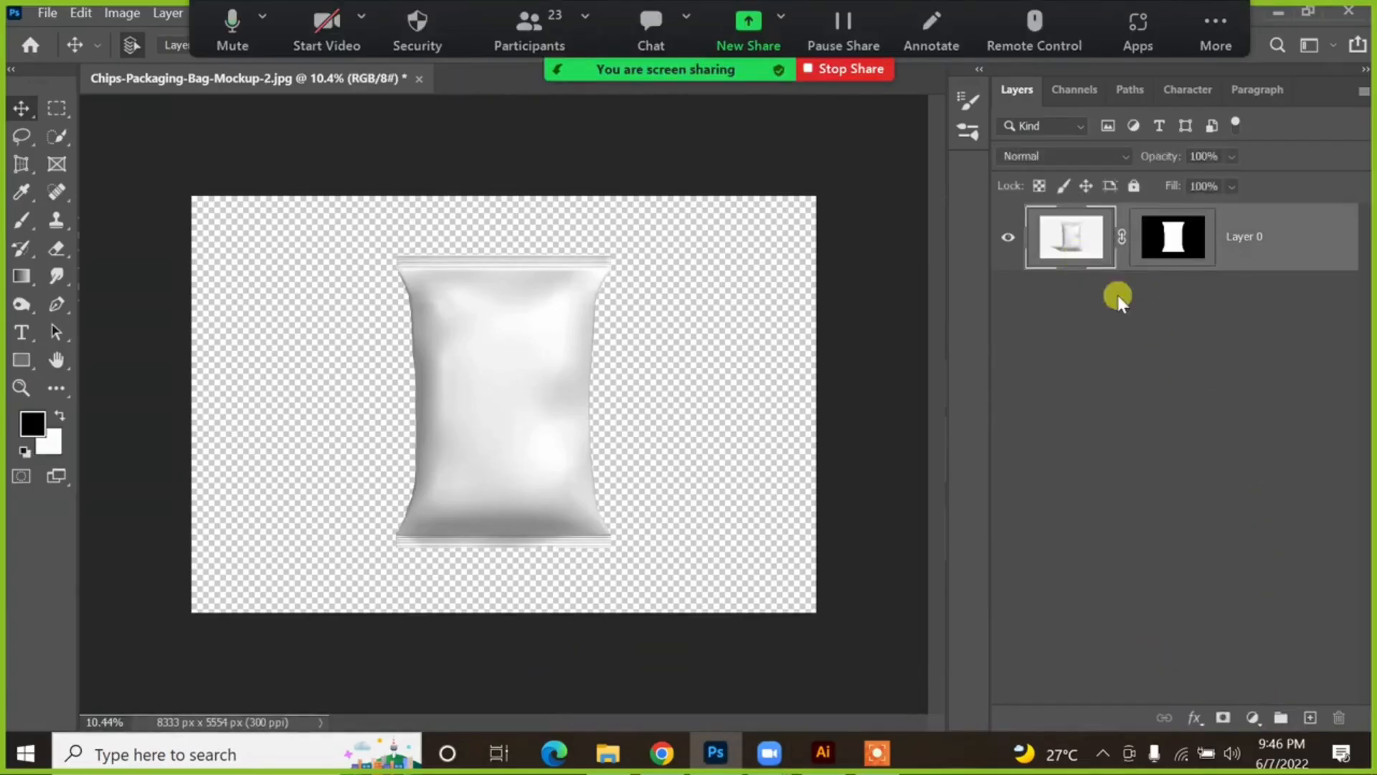
left_click(1312, 717)
key("ctrl+bracketleft")
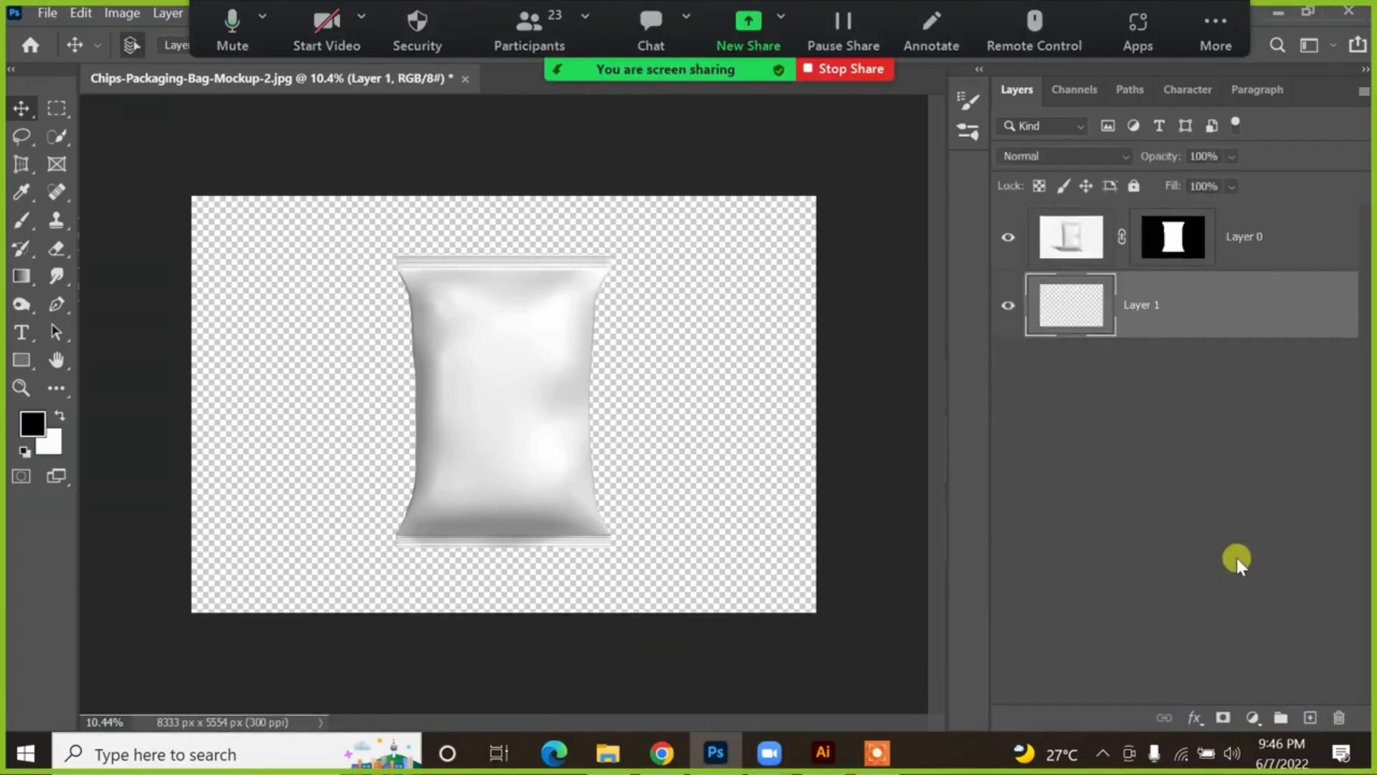
Step: Add a solid colour fill in pink #ff7777 beneath the bag as its background
left_click(1253, 717)
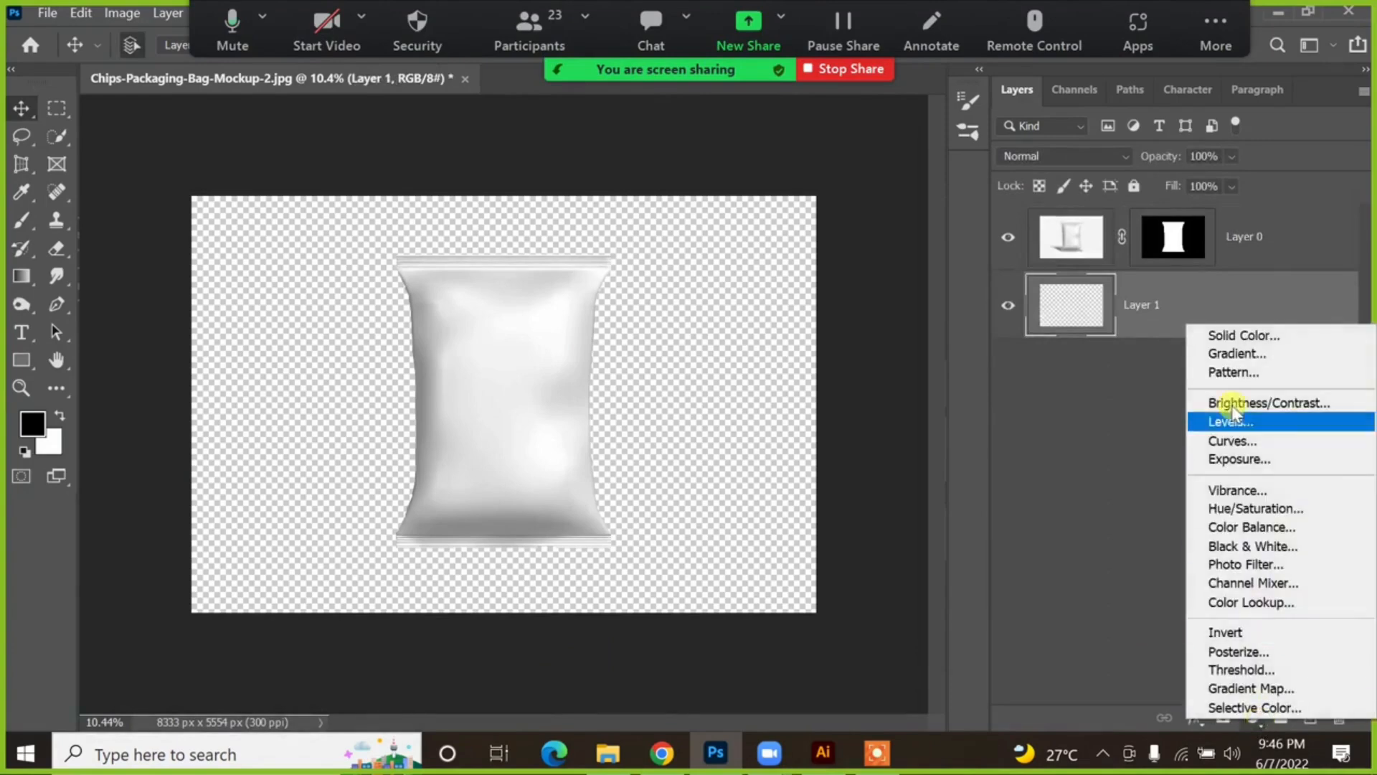
left_click(1224, 333)
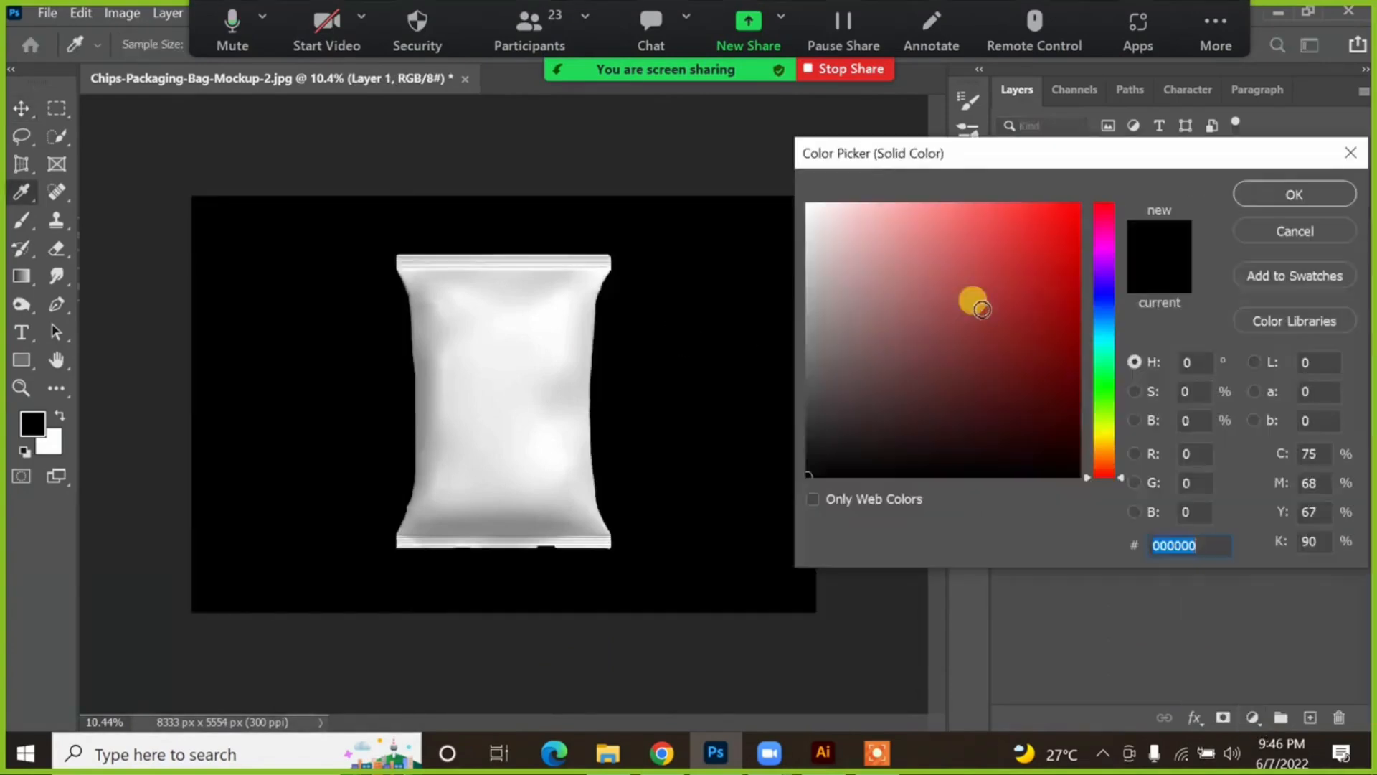
mouse_move(982, 310)
left_mouse_down()
mouse_move(919, 209)
mouse_move(846, 194)
mouse_move(886, 204)
mouse_move(950, 192)
left_mouse_up()
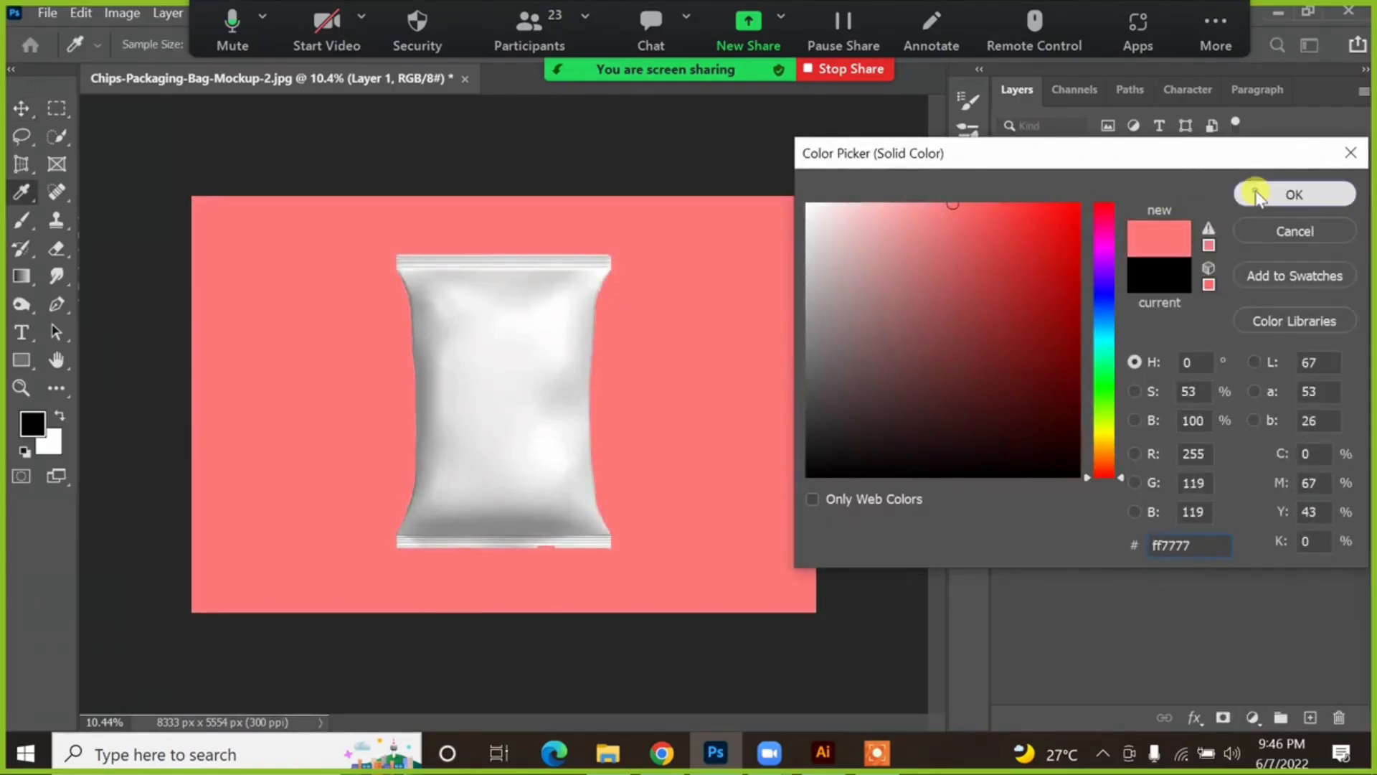
left_click(1288, 194)
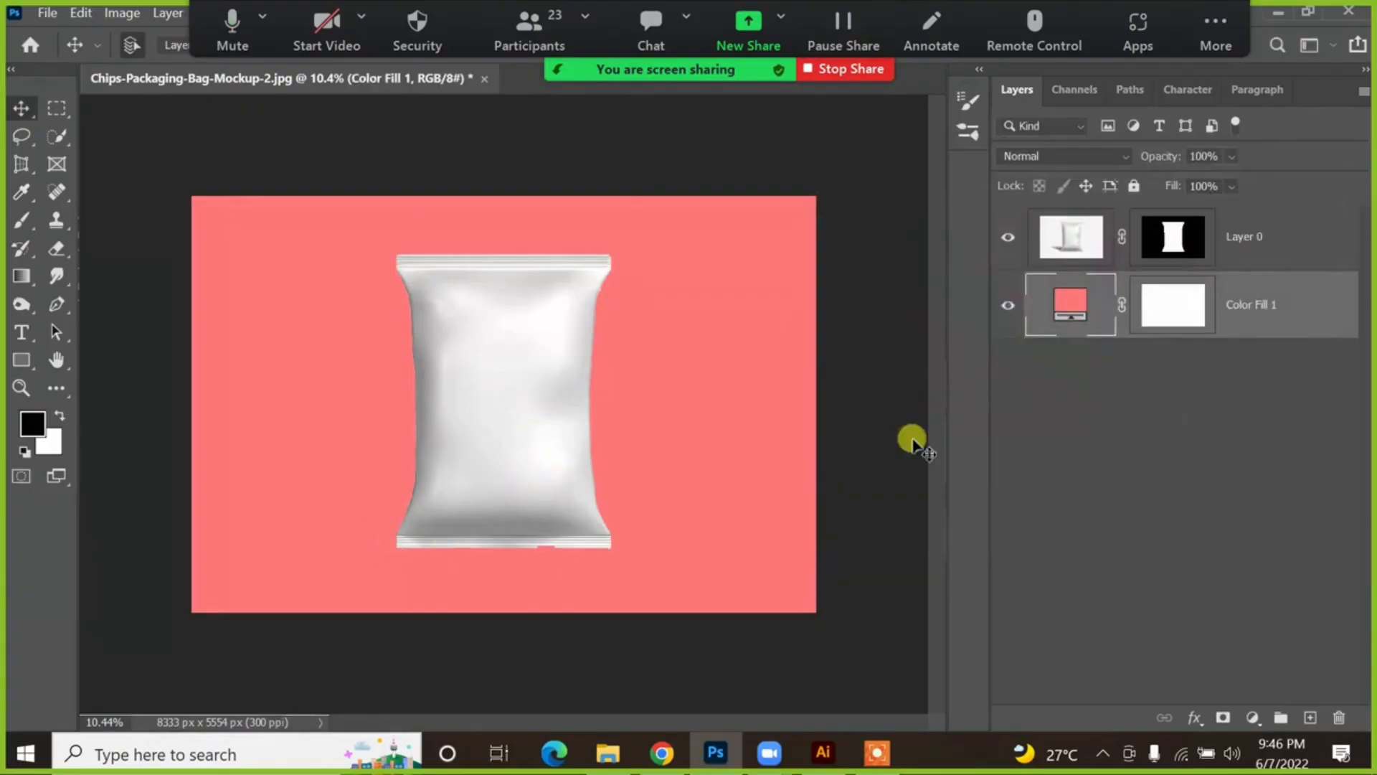
Step: Target Layer 0's mask at the notch in the bag's bottom seal and set up a hard 200 px brush
left_click(1045, 248)
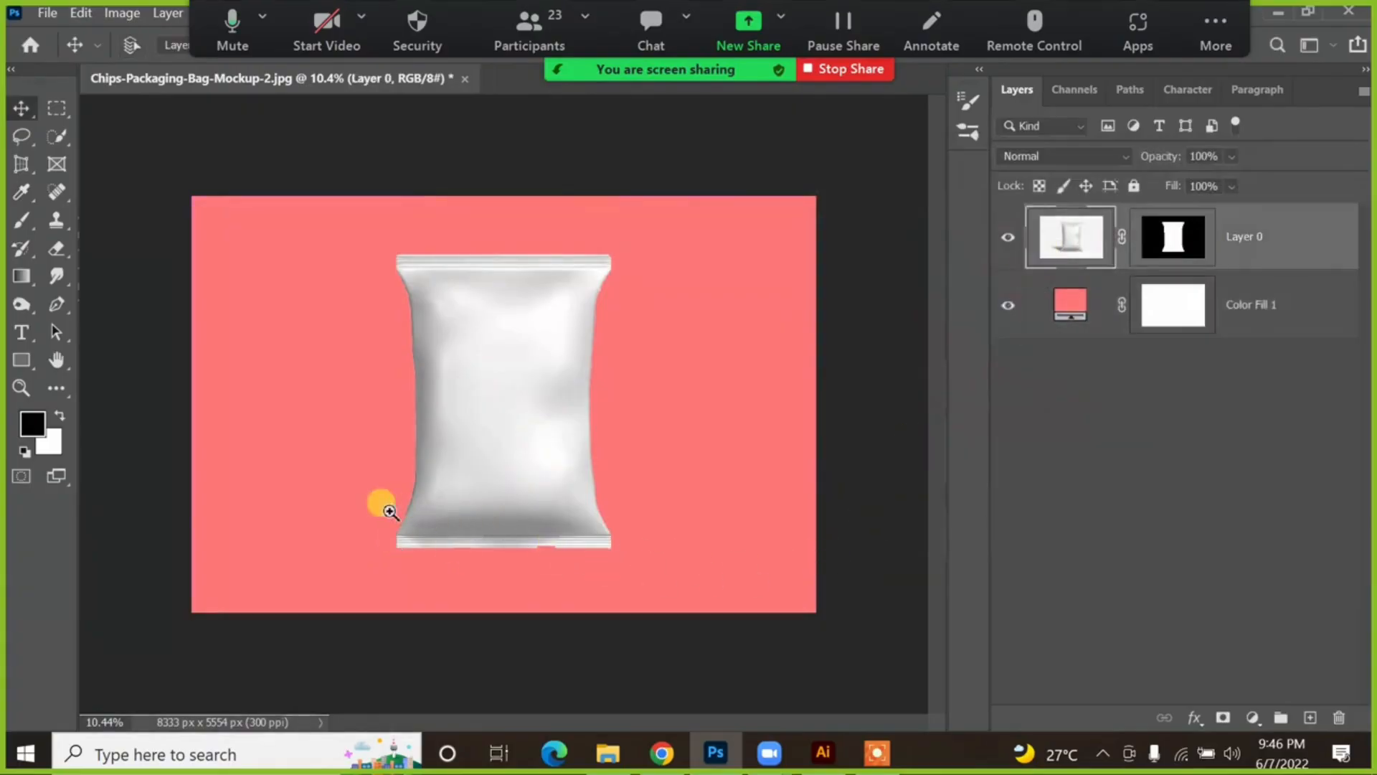
left_click_drag(399, 560, 617, 565)
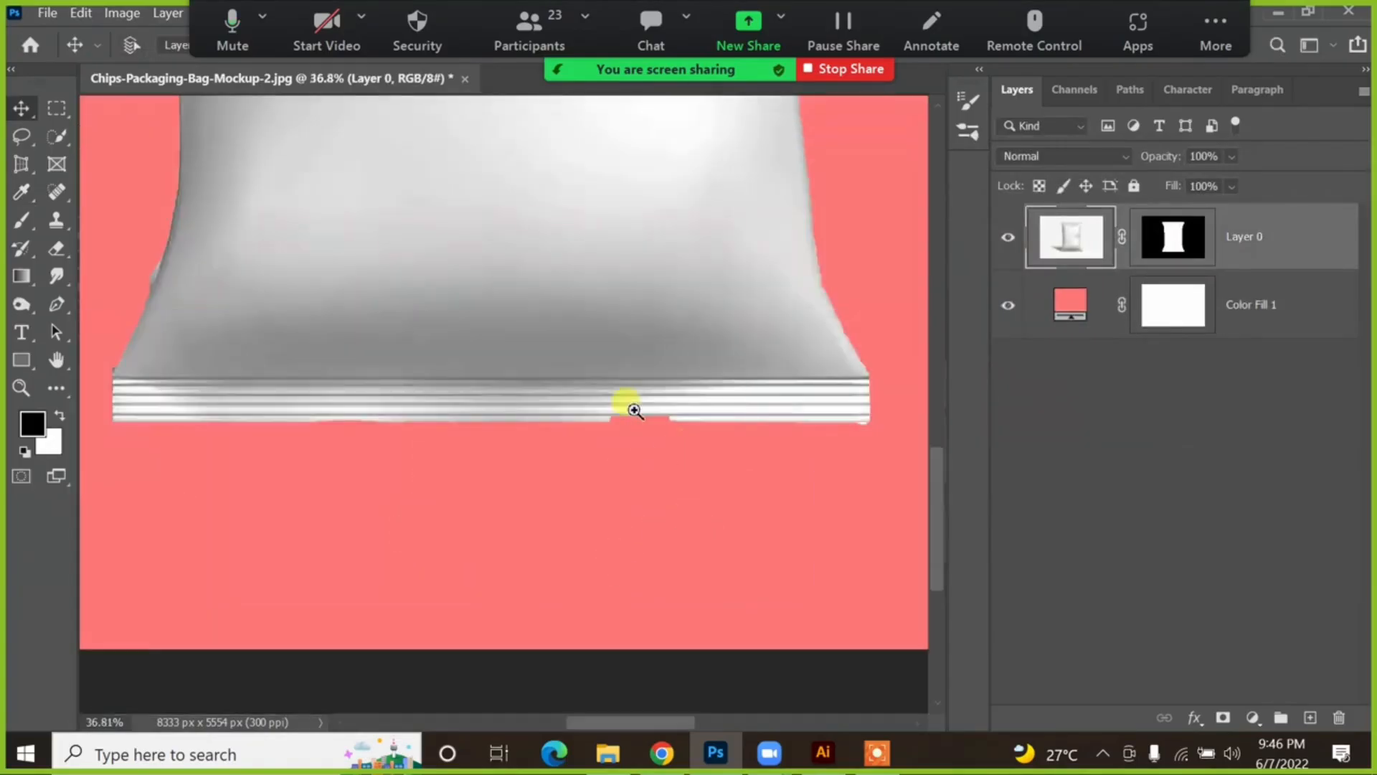
left_click_drag(634, 410, 768, 452)
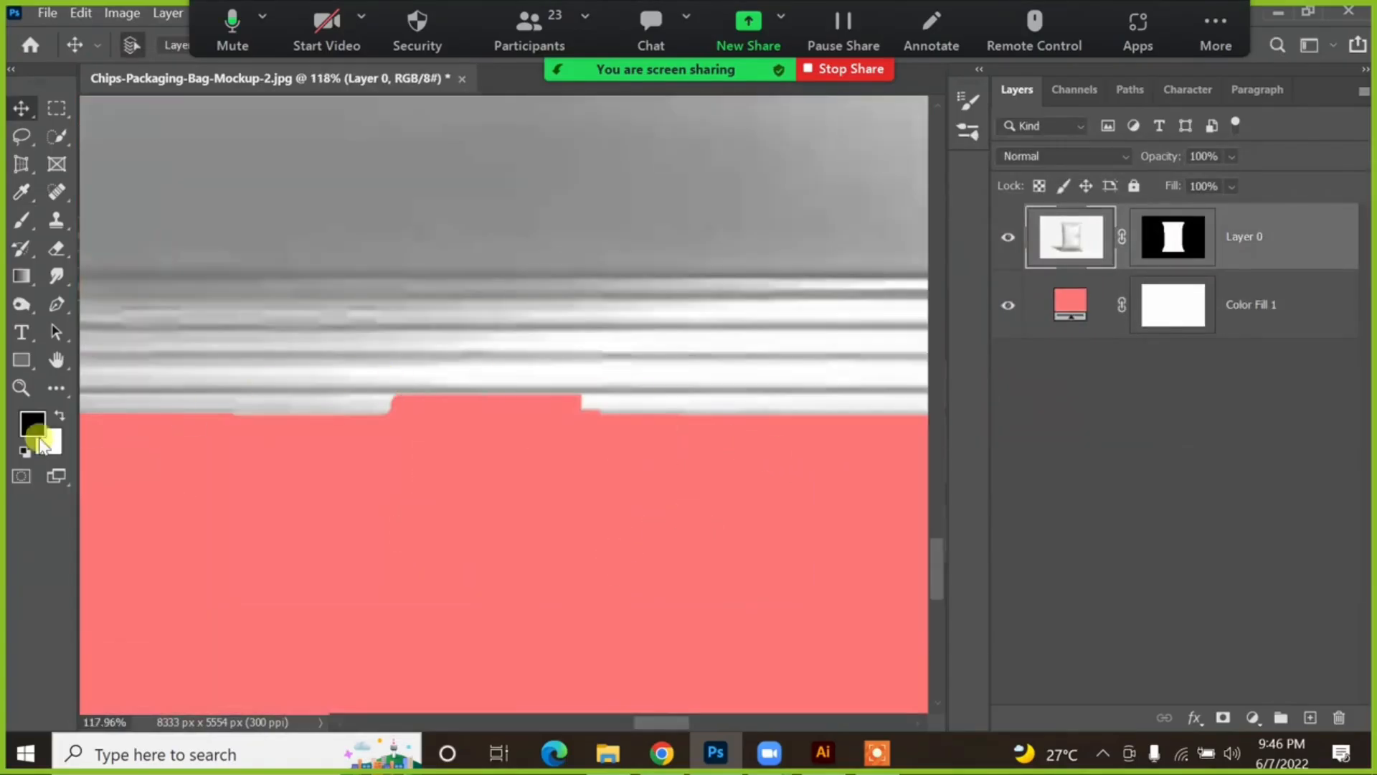
left_click(1191, 246)
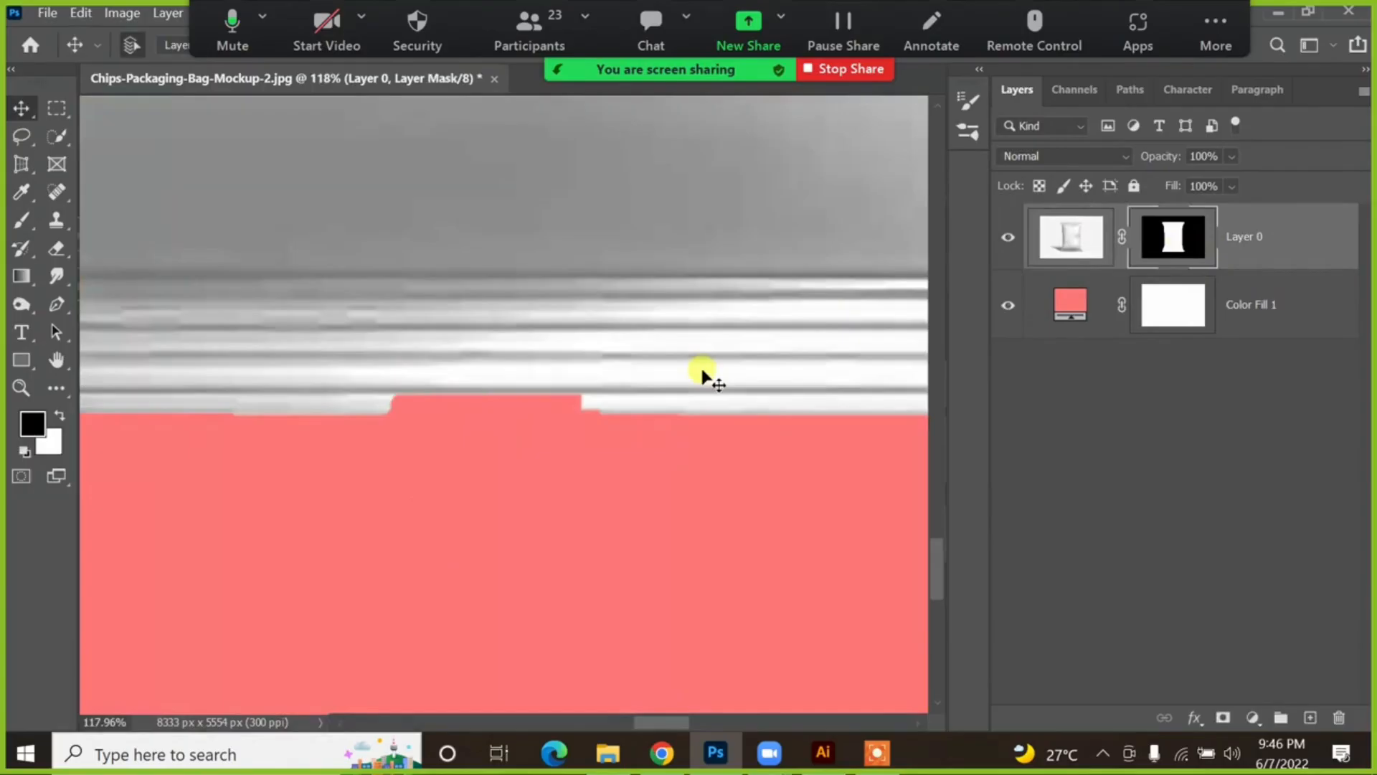
key("b")
key("bracketleft")
key("bracketleft")
key("bracketleft")
key("bracketleft")
key("bracketleft")
key("bracketleft")
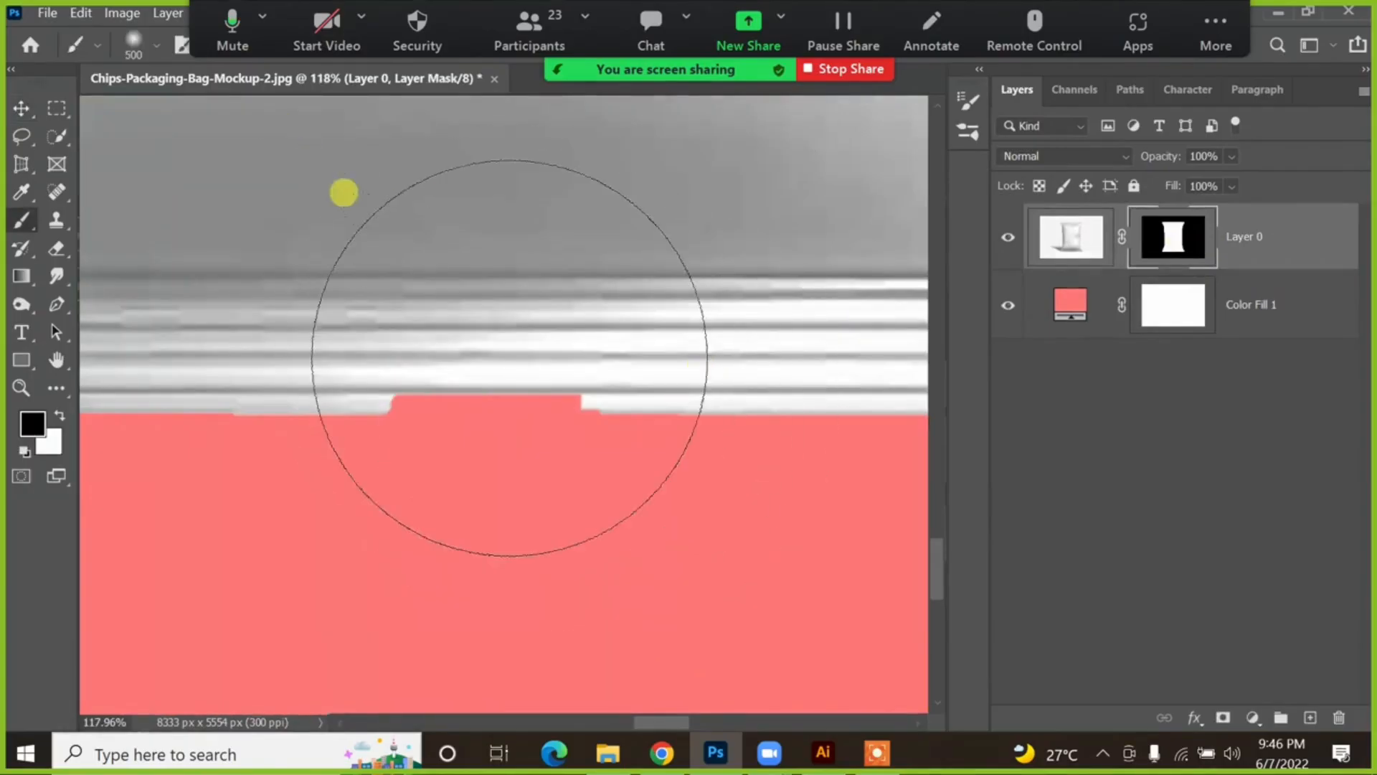
right_click(558, 370)
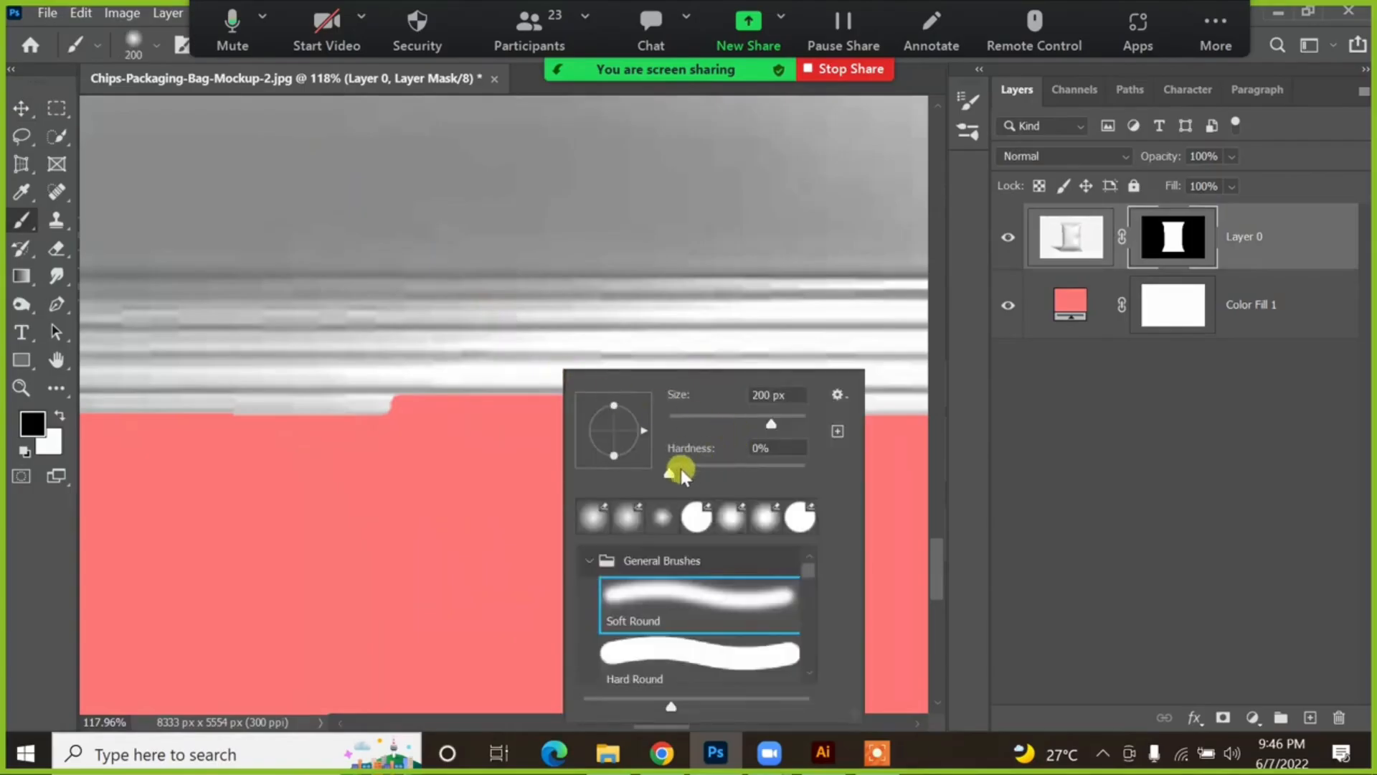
left_click(813, 473)
Step: Undo the stray black dab and paint white on the mask to restore the notch in the bottom seal
left_click(651, 310)
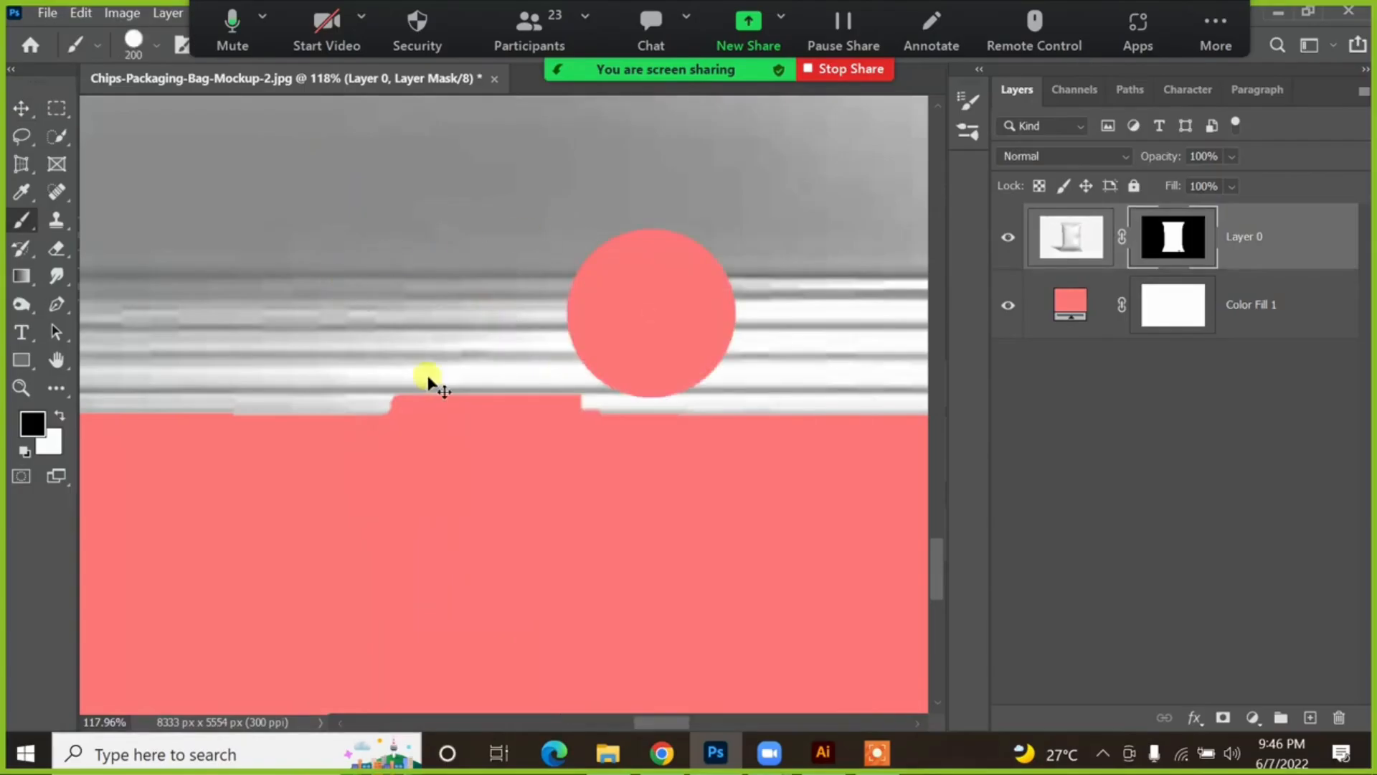
key("ctrl+z")
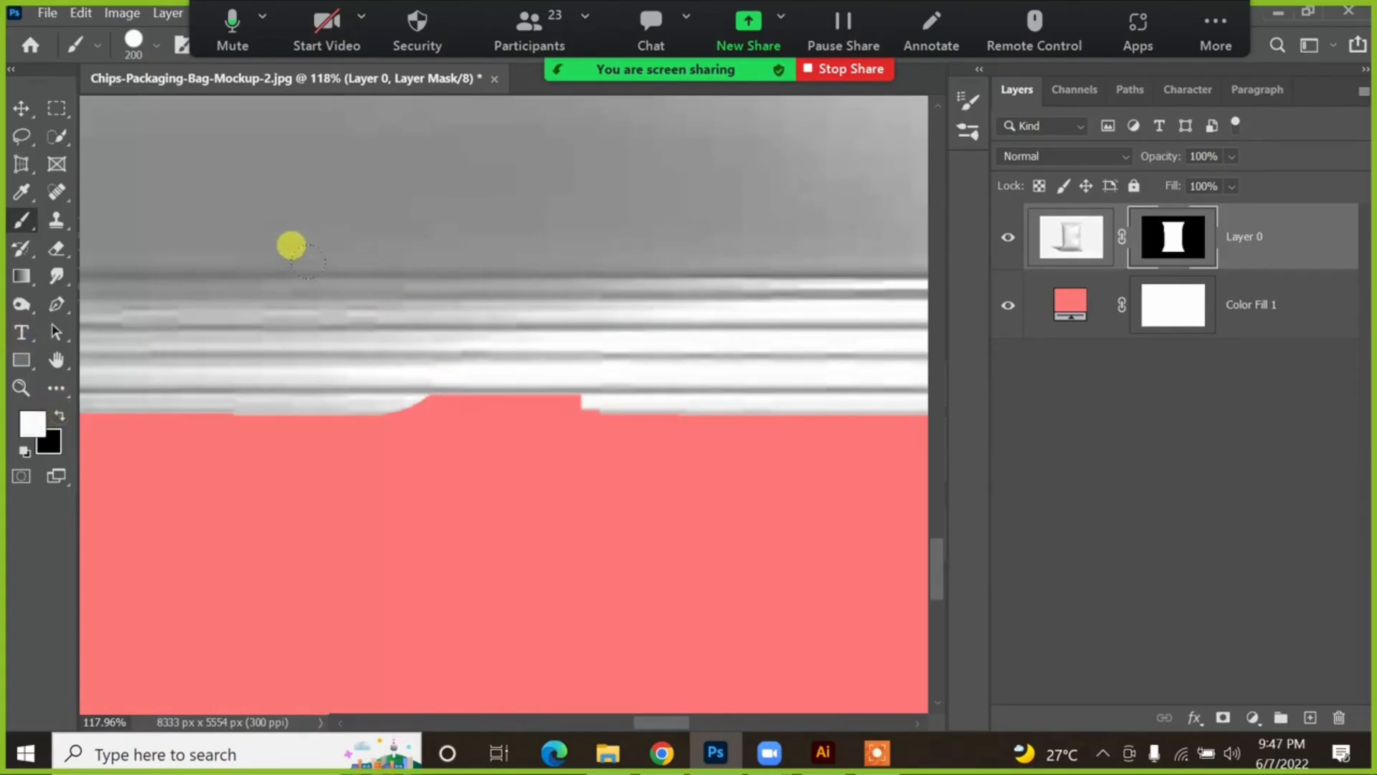
left_click_drag(291, 245, 538, 243)
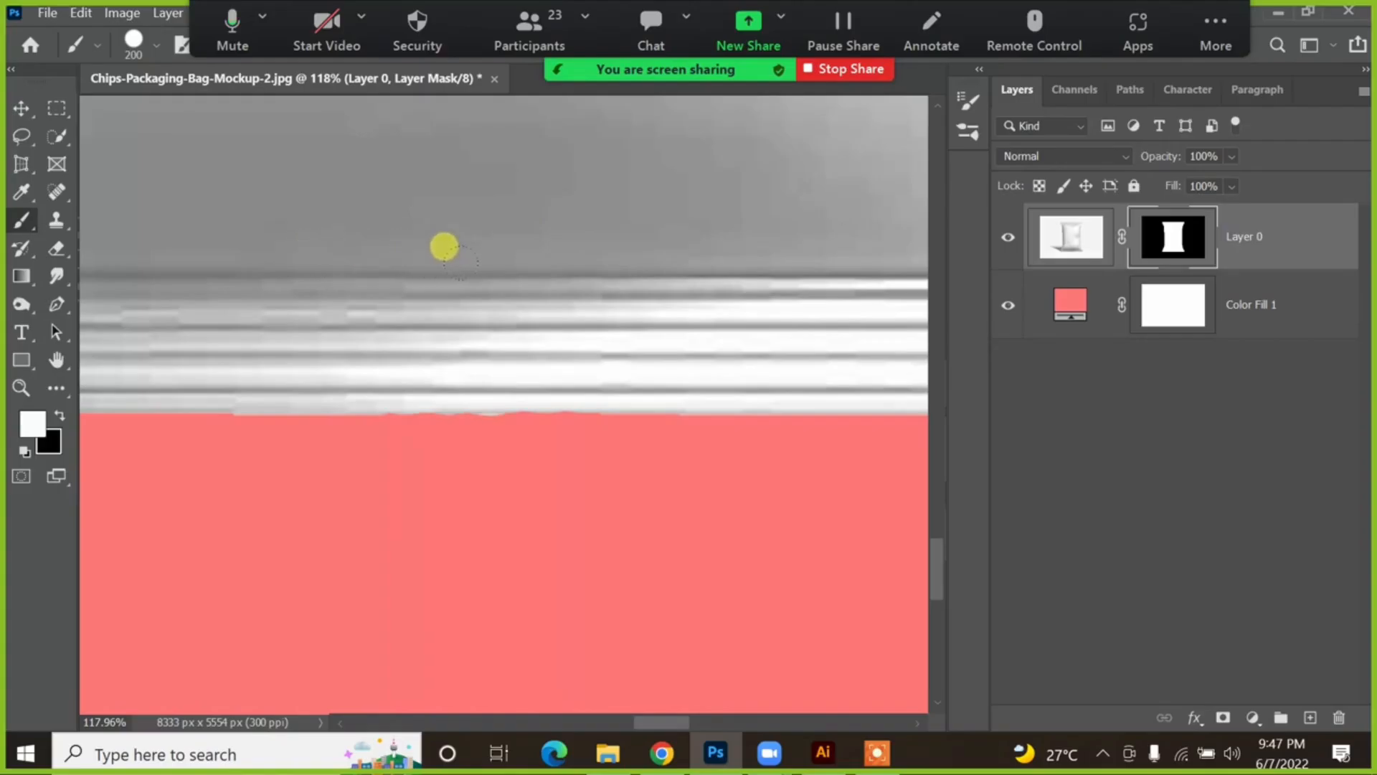
Step: Reduce the brush to 70 px and touch up the mask along the restored bottom seal edge, undoing the stray stroke
key("bracketleft")
key("bracketleft")
key("bracketleft")
key("bracketleft")
key("bracketleft")
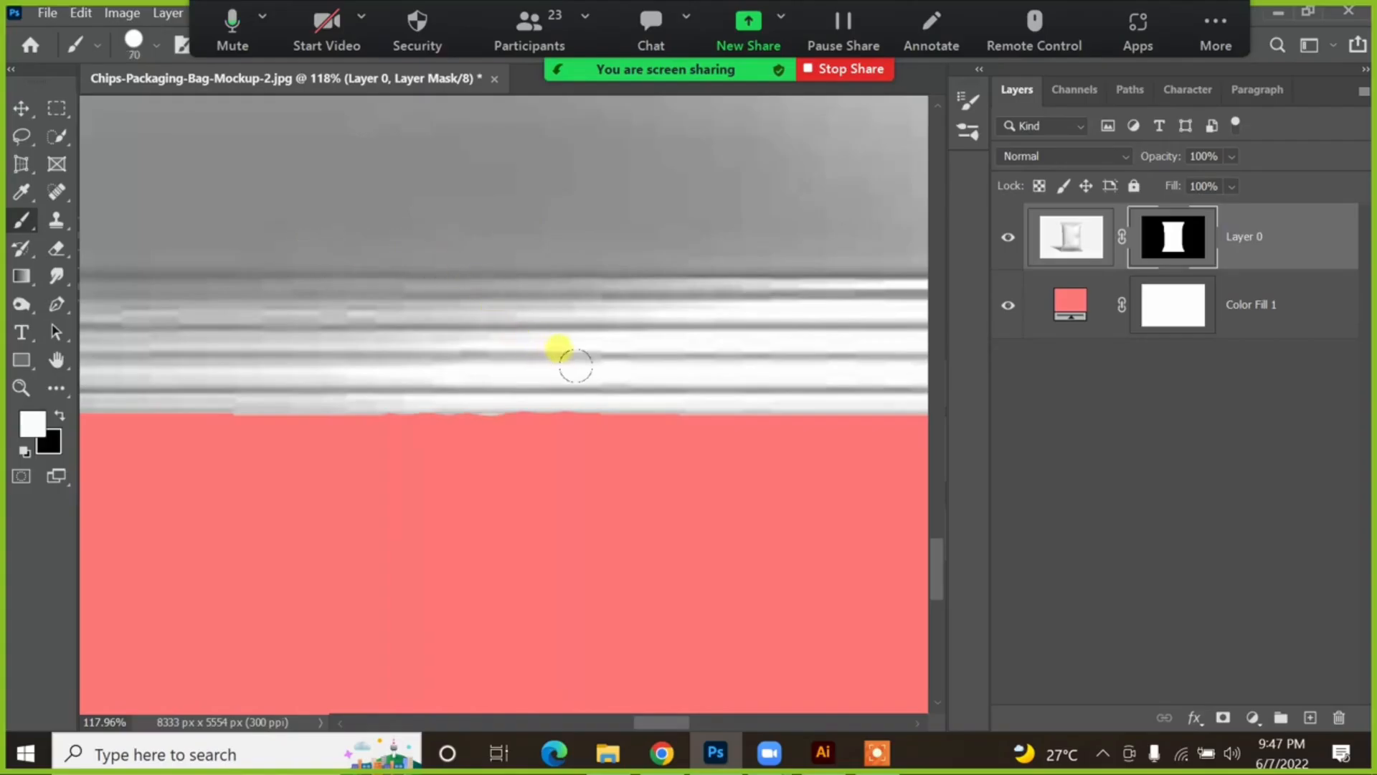
left_click_drag(605, 401, 314, 409)
key("ctrl+z")
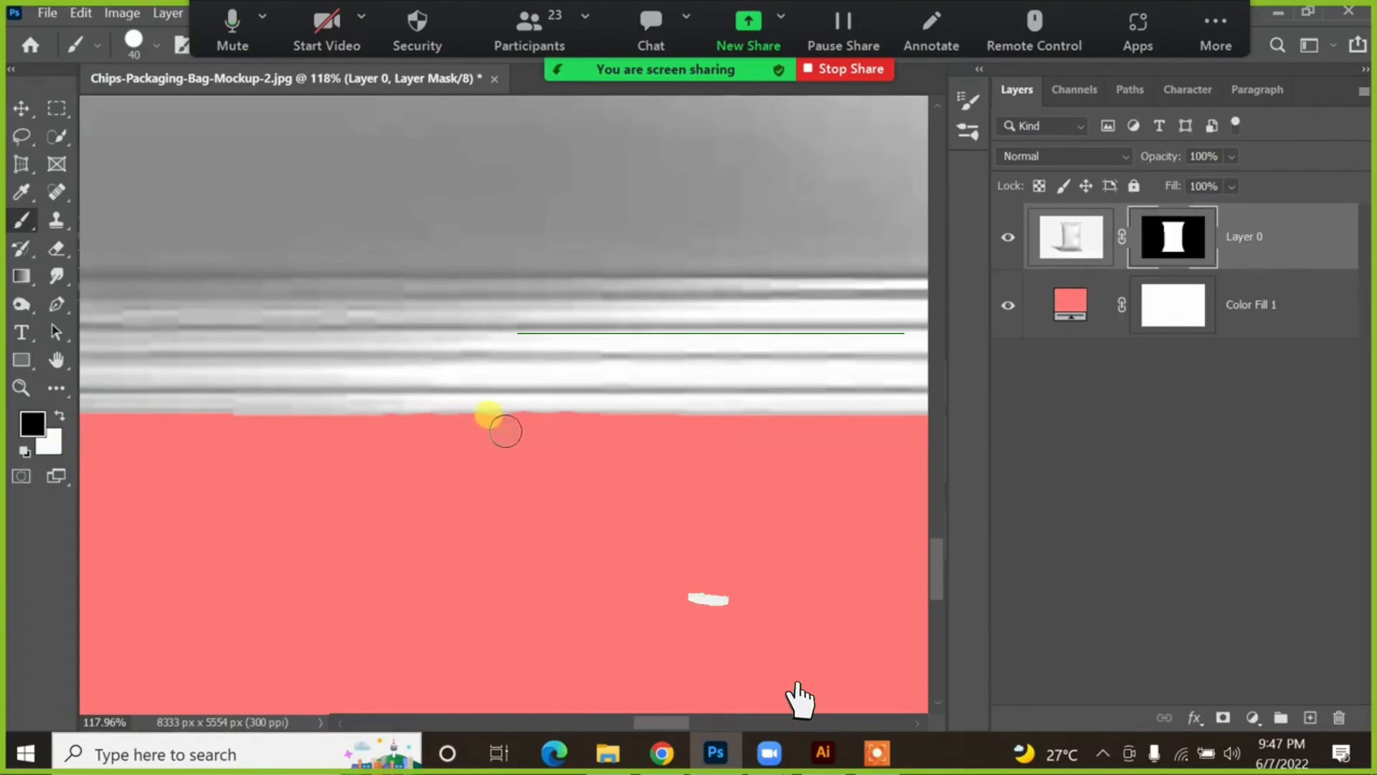
Step: Examine the whole masked bag against the pink background for remaining edge flaws
left_click(20, 109)
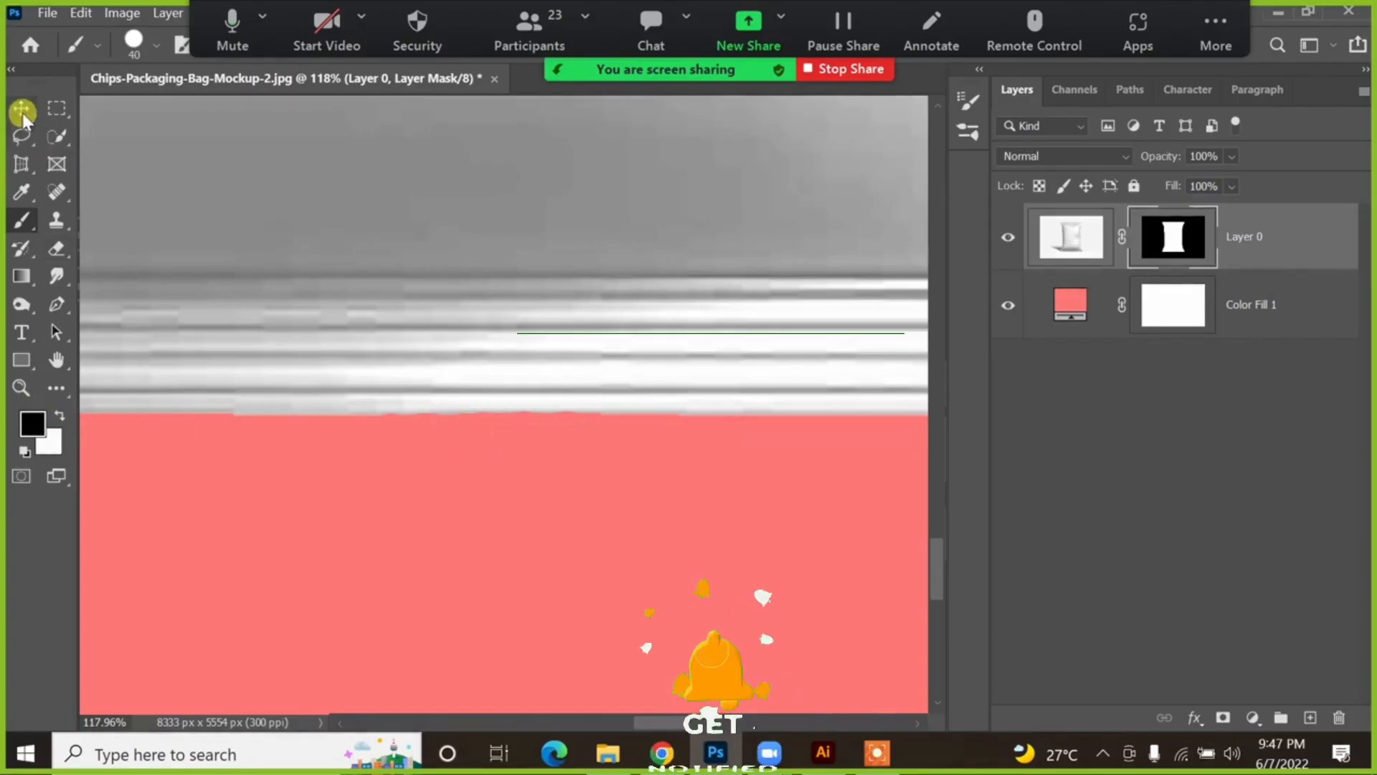
key("ctrl+1")
key("ctrl+minus")
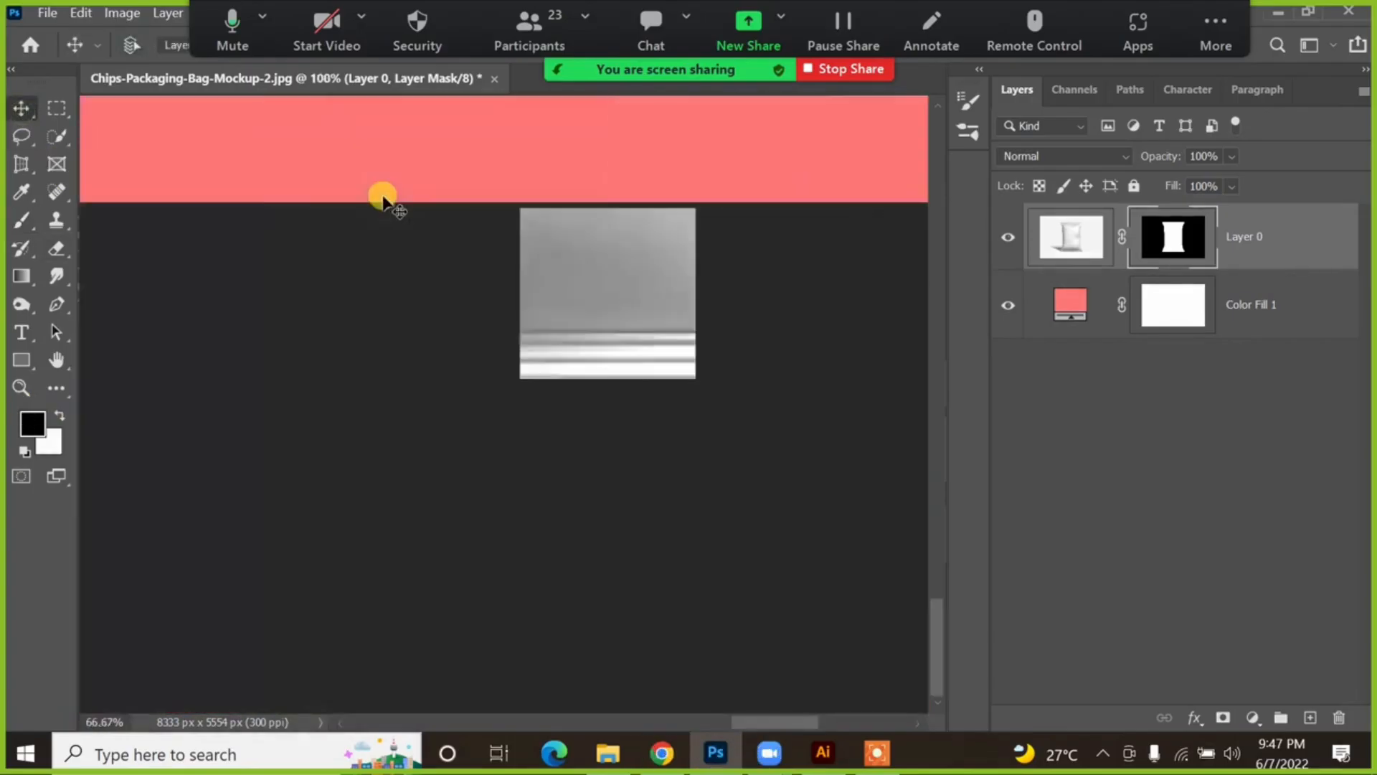
key("ctrl+plus")
key("ctrl+plus")
key("ctrl+minus")
key("ctrl+minus")
key("ctrl+minus")
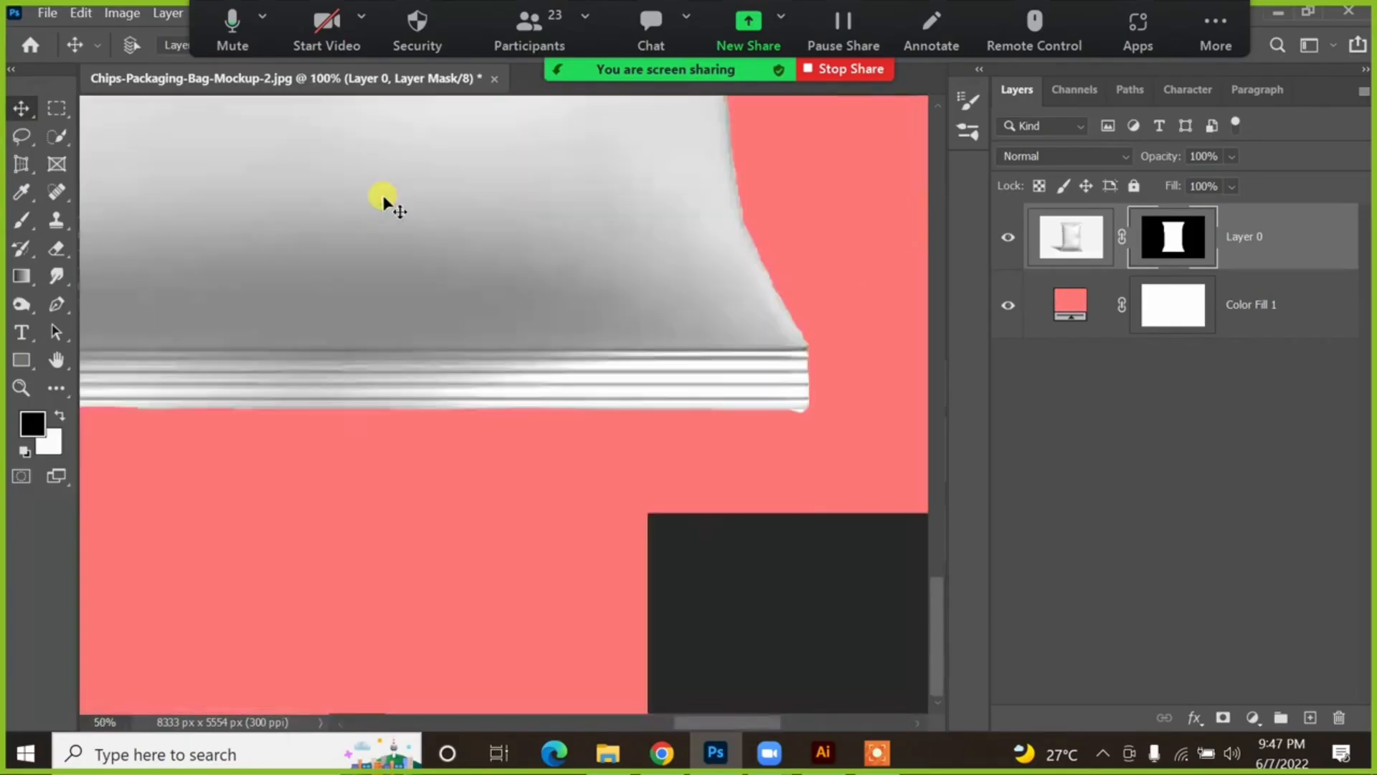
key("ctrl+0")
key("ctrl+minus")
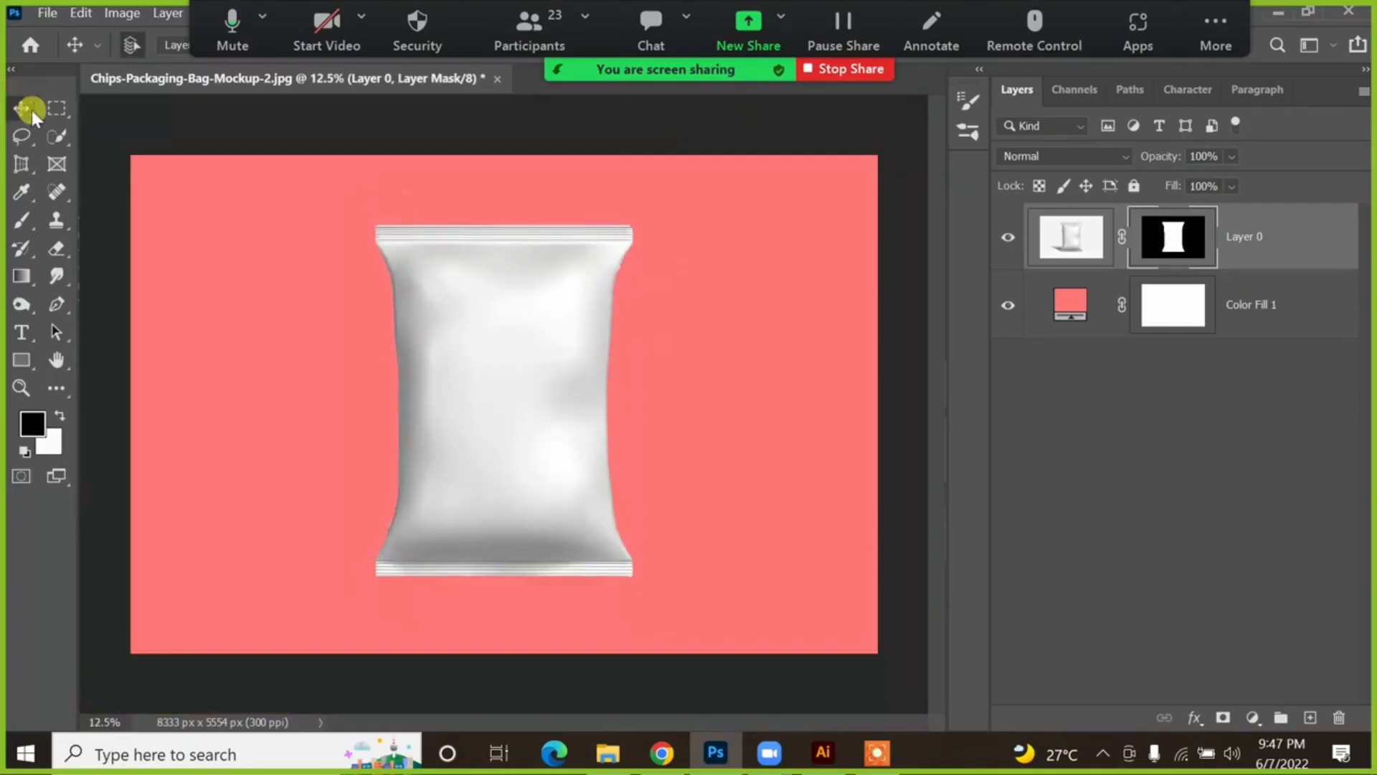
Step: Load Layer 0's pixels as a selection and deselect it again
left_click(1074, 231, "ctrl")
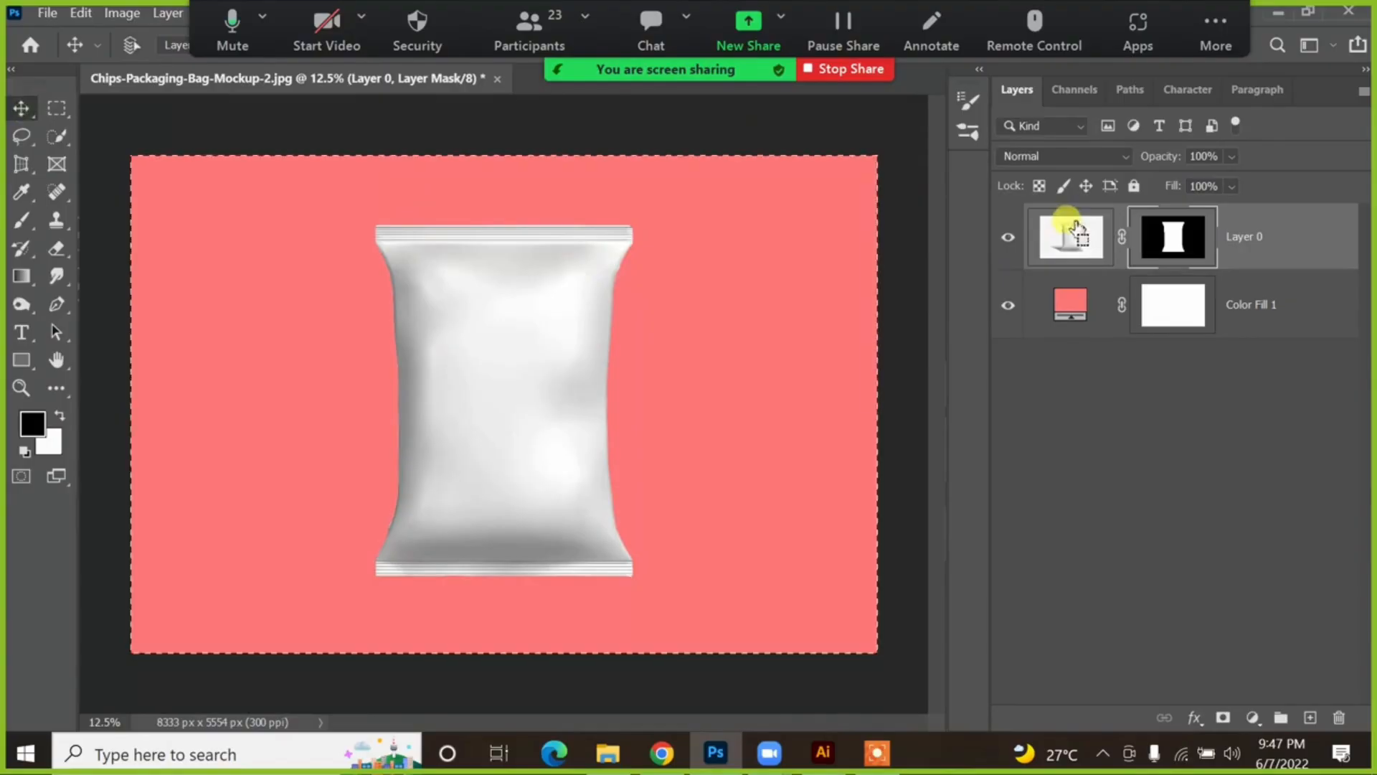
key("ctrl+d")
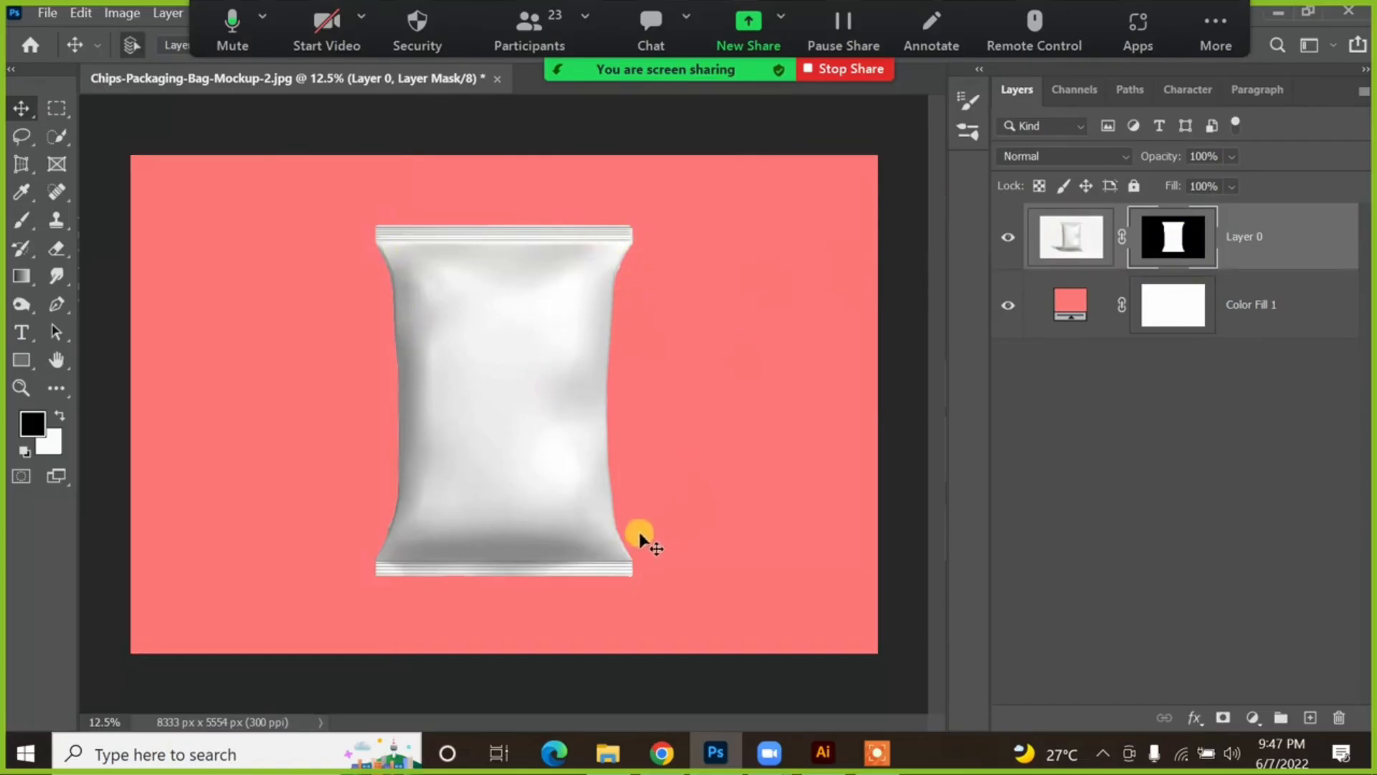
Step: Duplicate Layer 0 together with its mask and hide the original Layer 0
left_click(1069, 236)
left_click(1200, 244)
left_click(1065, 243)
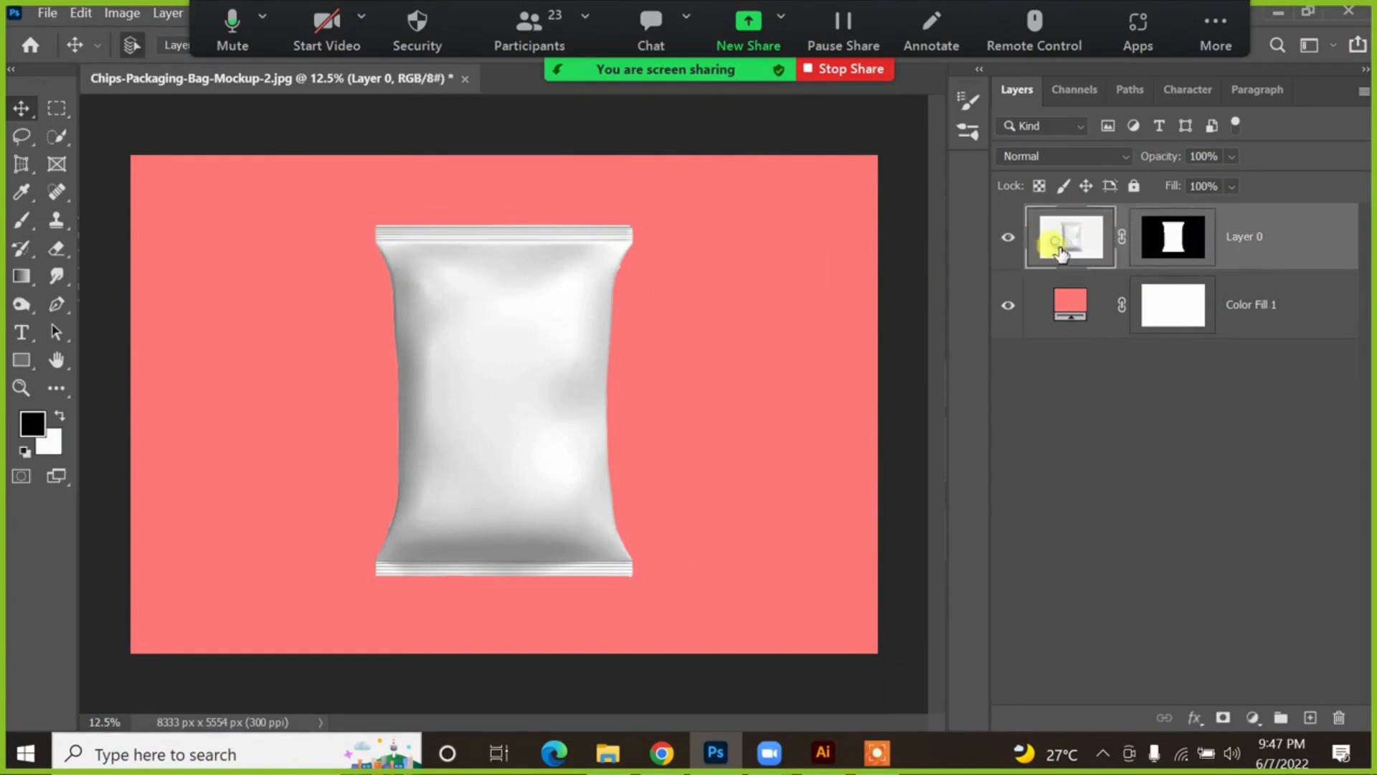
left_click_drag(1069, 253, 1070, 252)
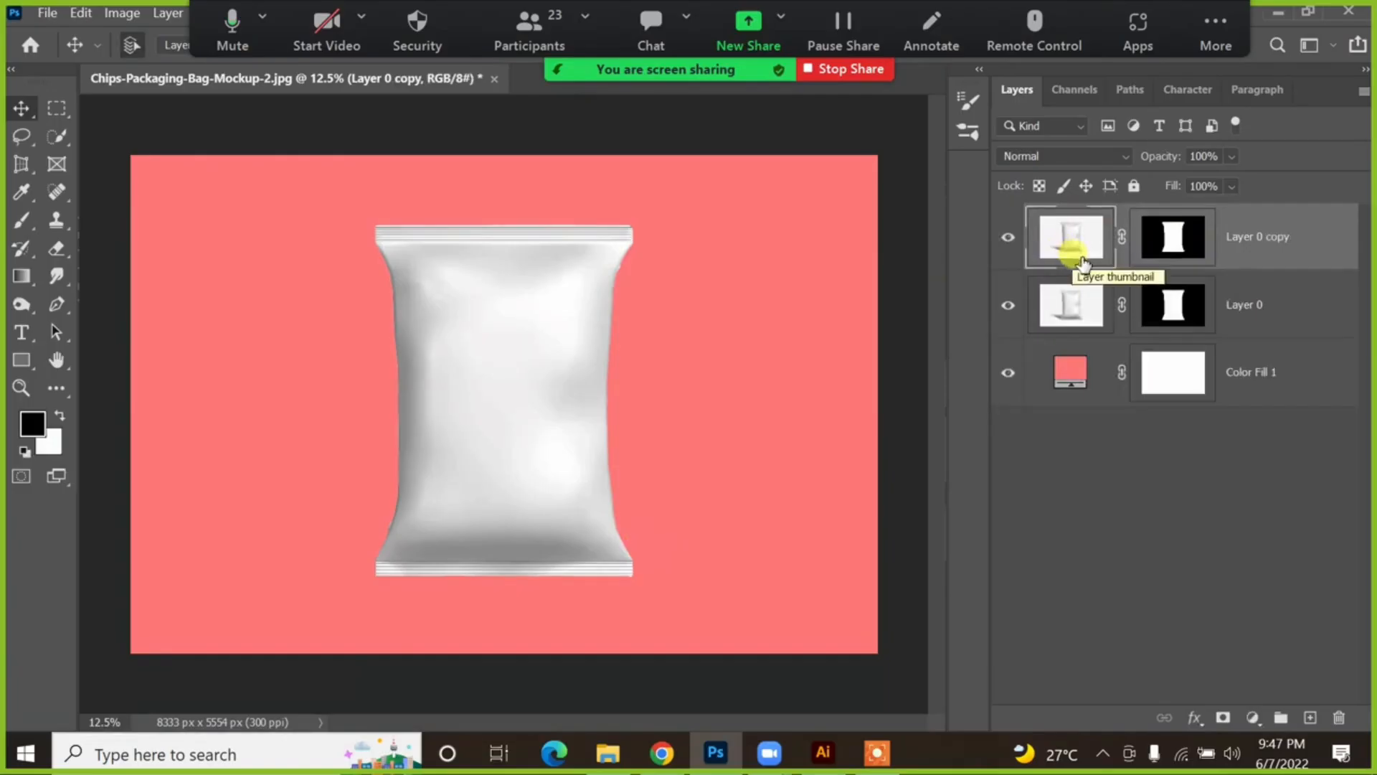
left_click(1070, 298)
left_click(1008, 306)
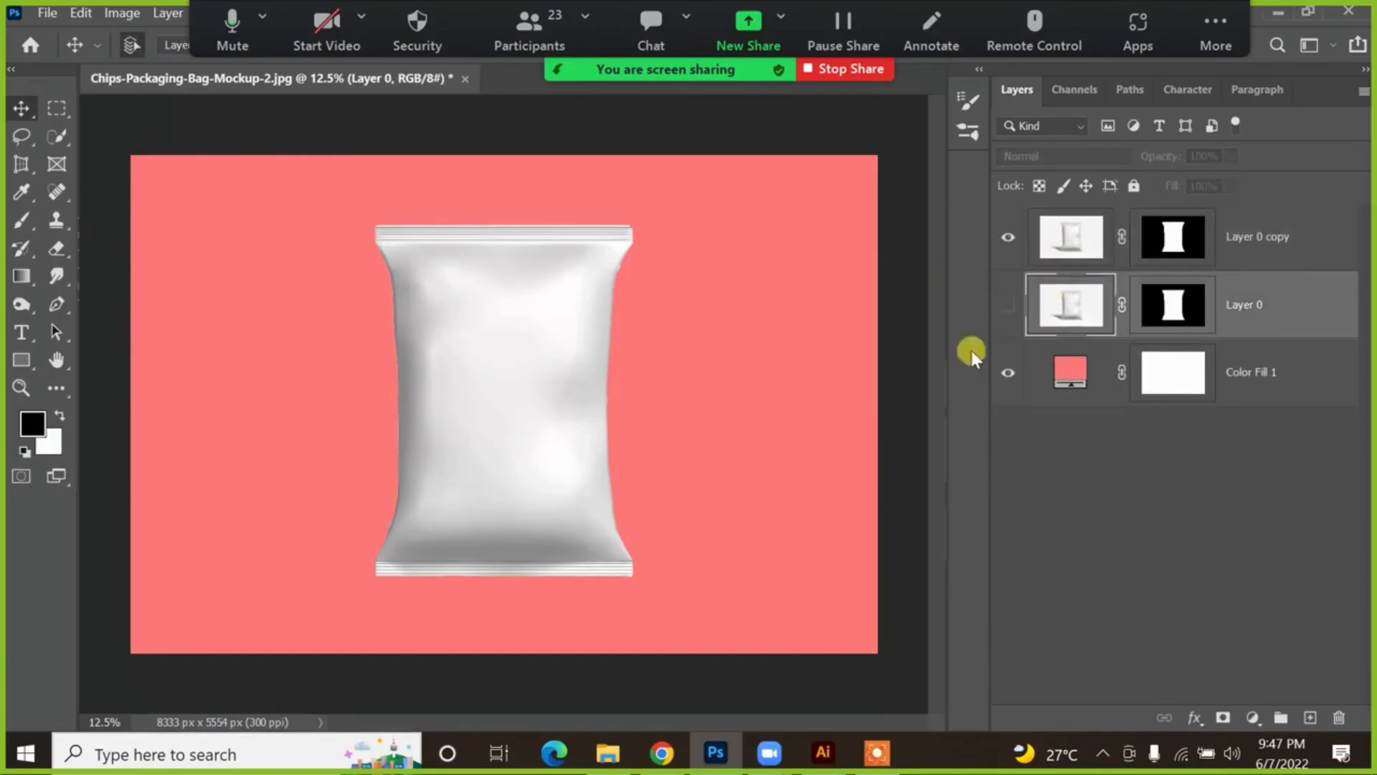
Step: Apply the layer mask of Layer 0 copy to its pixels, then test-move the cut-out bag and undo the move
left_click(1158, 254)
right_click(1160, 255)
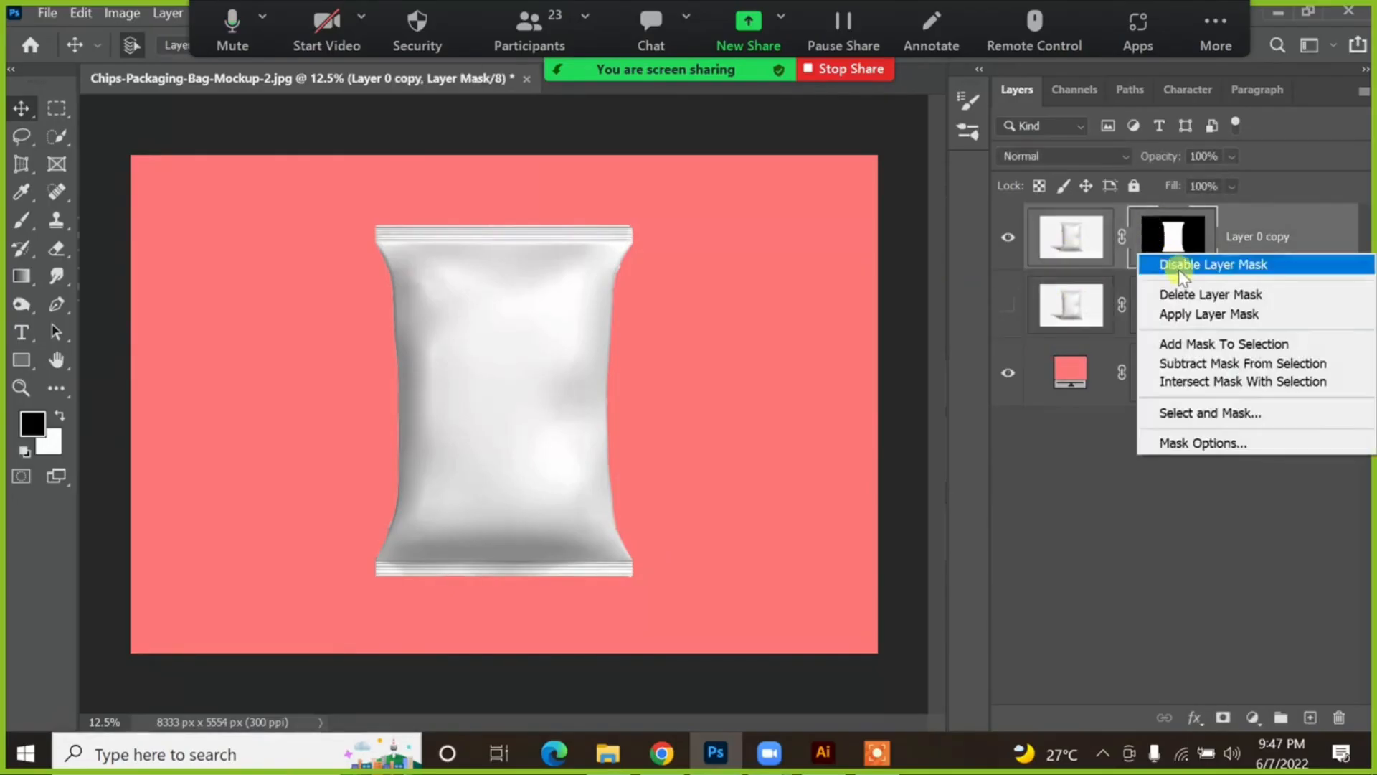
left_click(1194, 315)
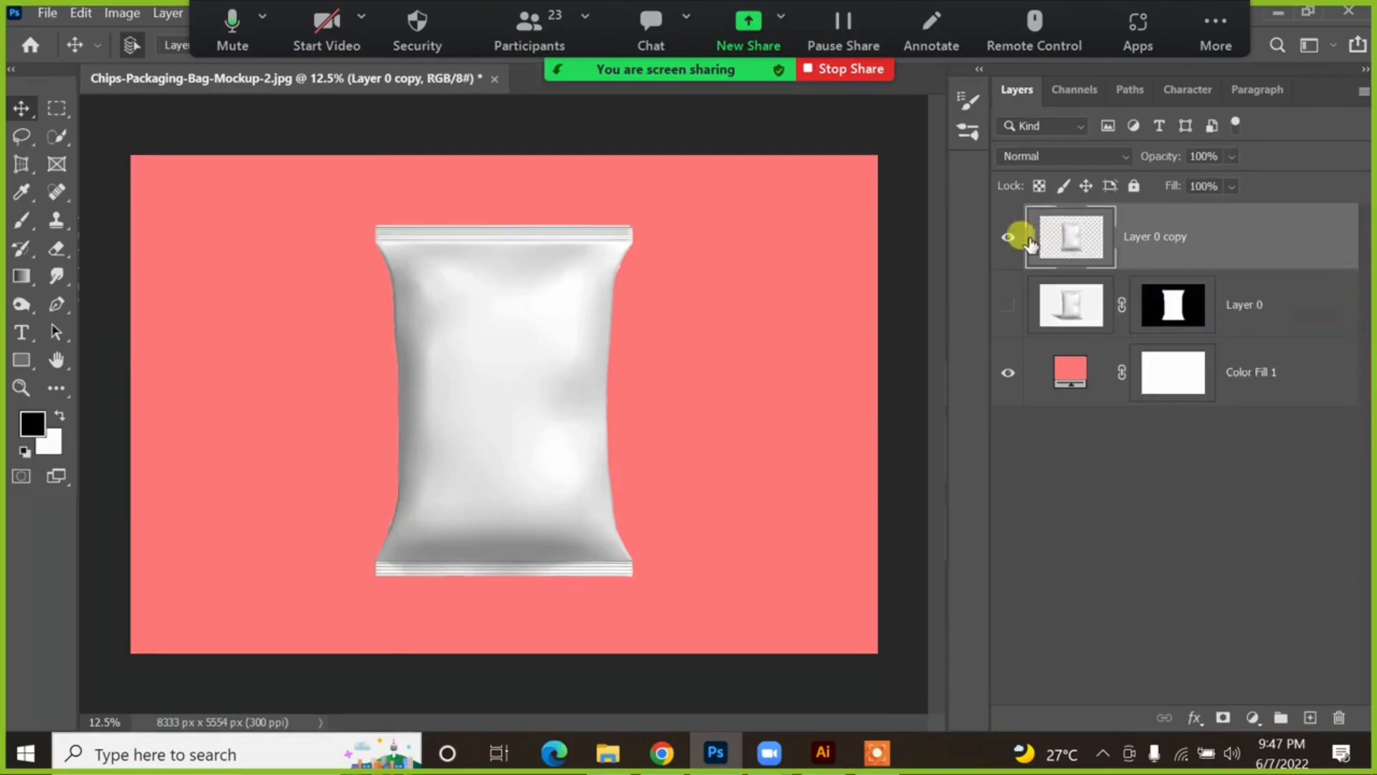
left_click_drag(498, 388, 682, 388)
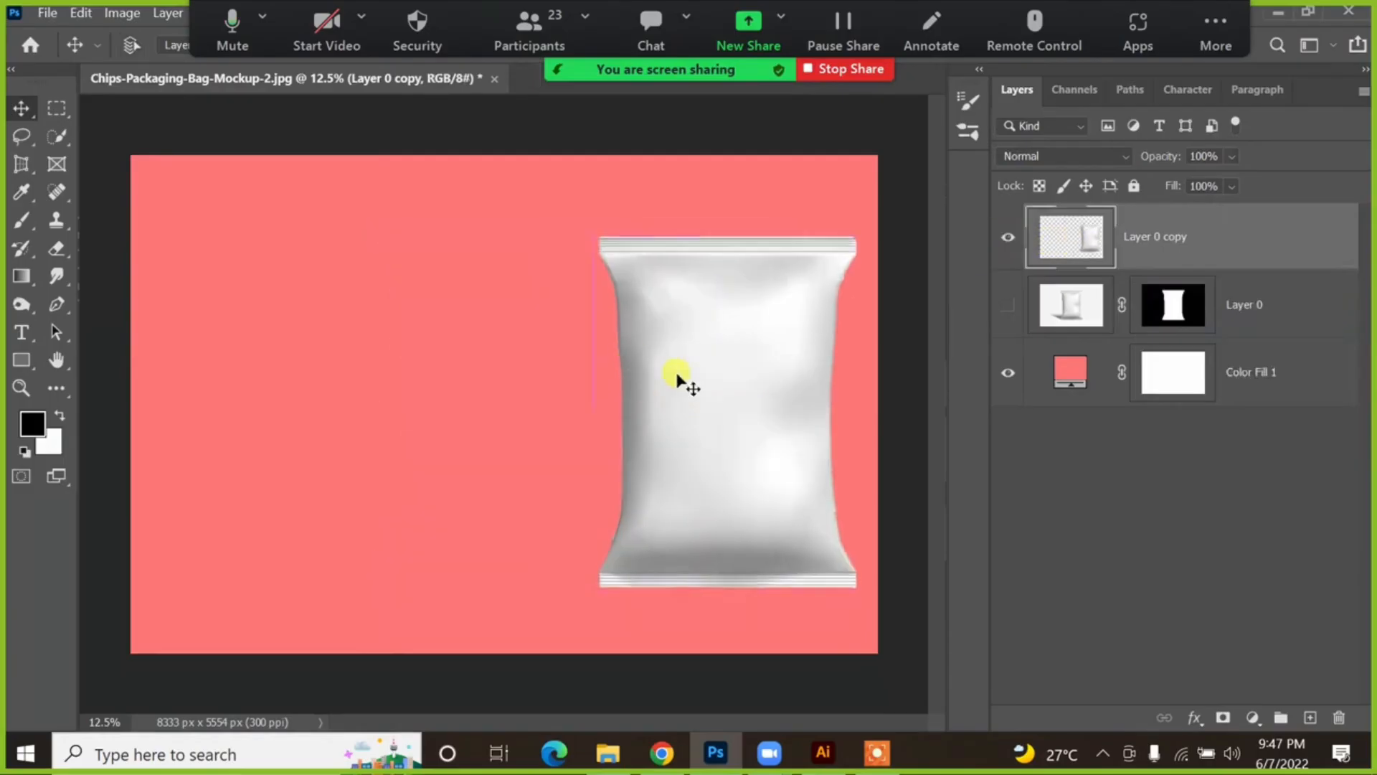
key("ctrl+z")
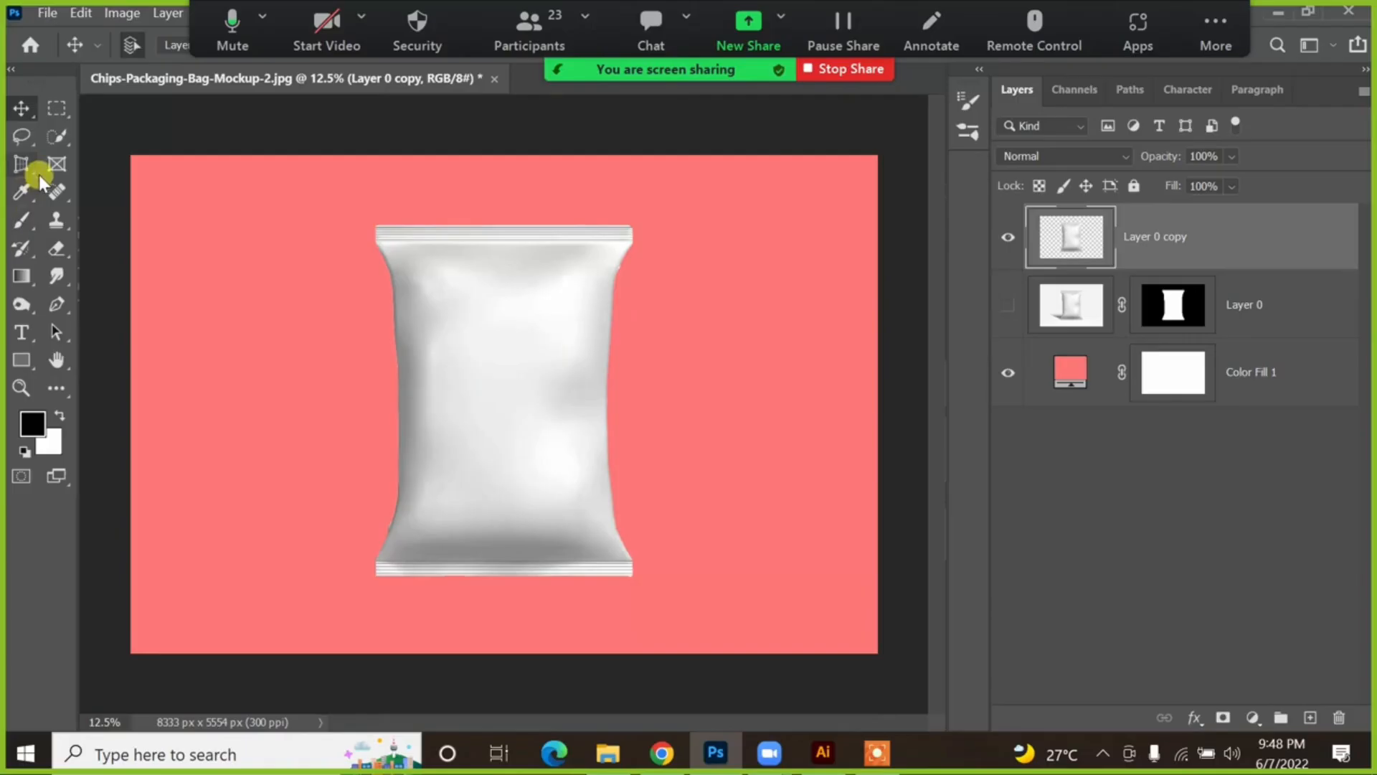
Step: Draw a black rectangle shape about 3115 × 4212 px that covers the whole bag
right_click(29, 354)
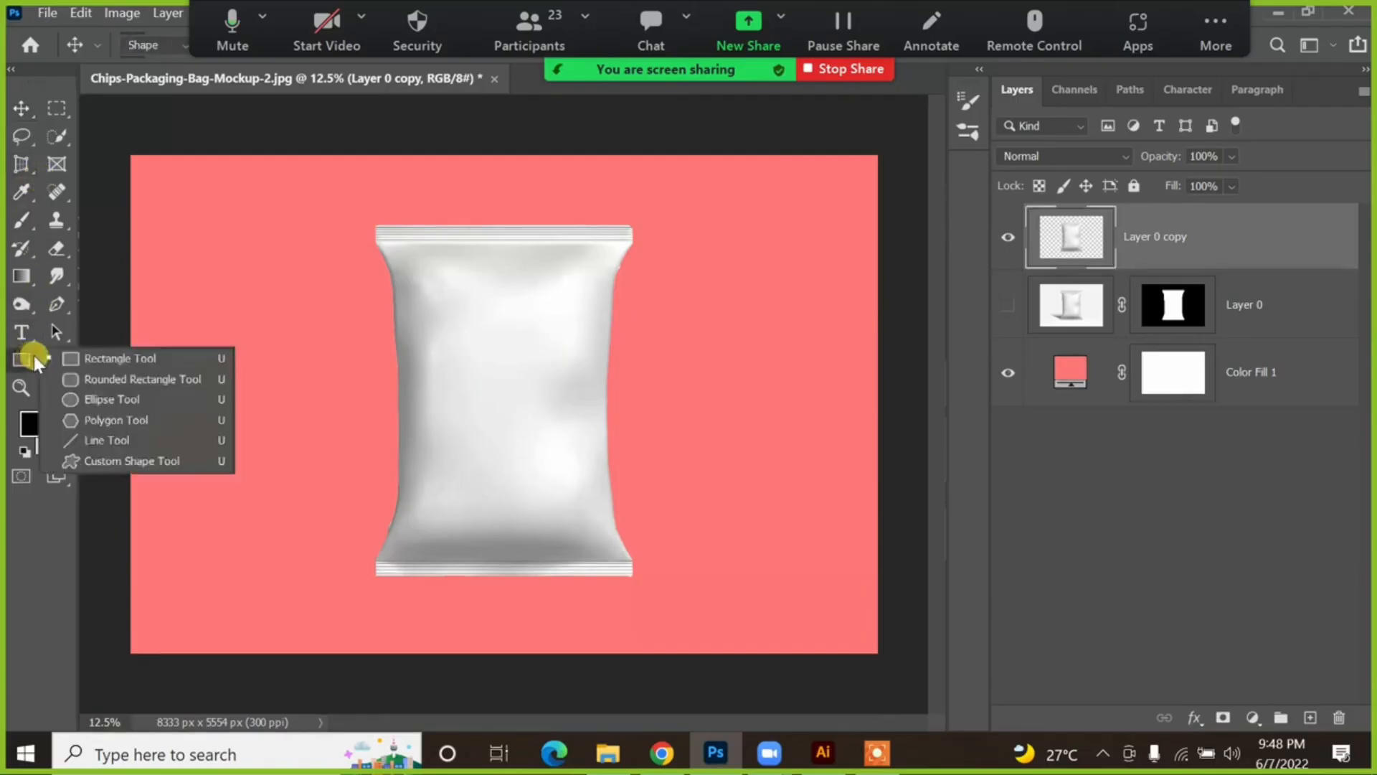
left_click(83, 358)
left_click_drag(364, 211, 631, 576)
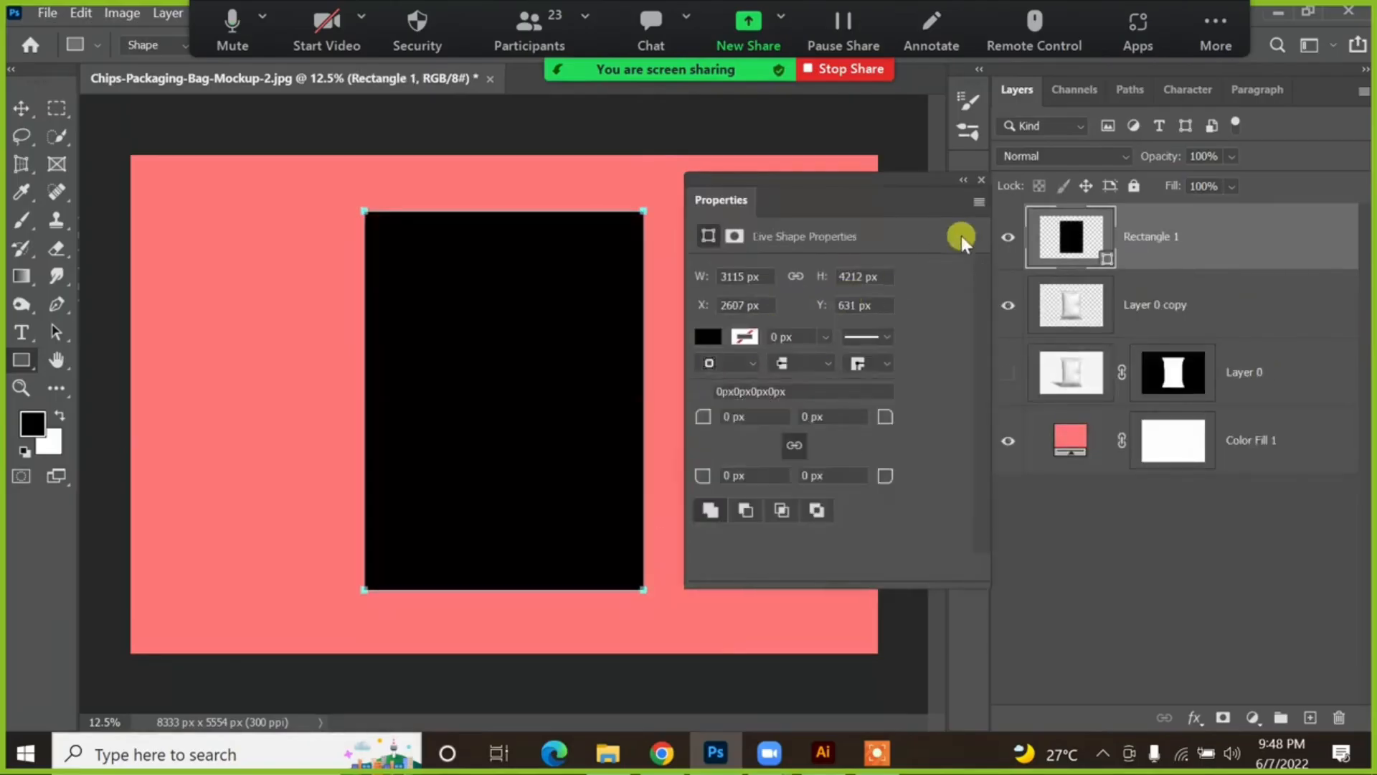
left_click(980, 180)
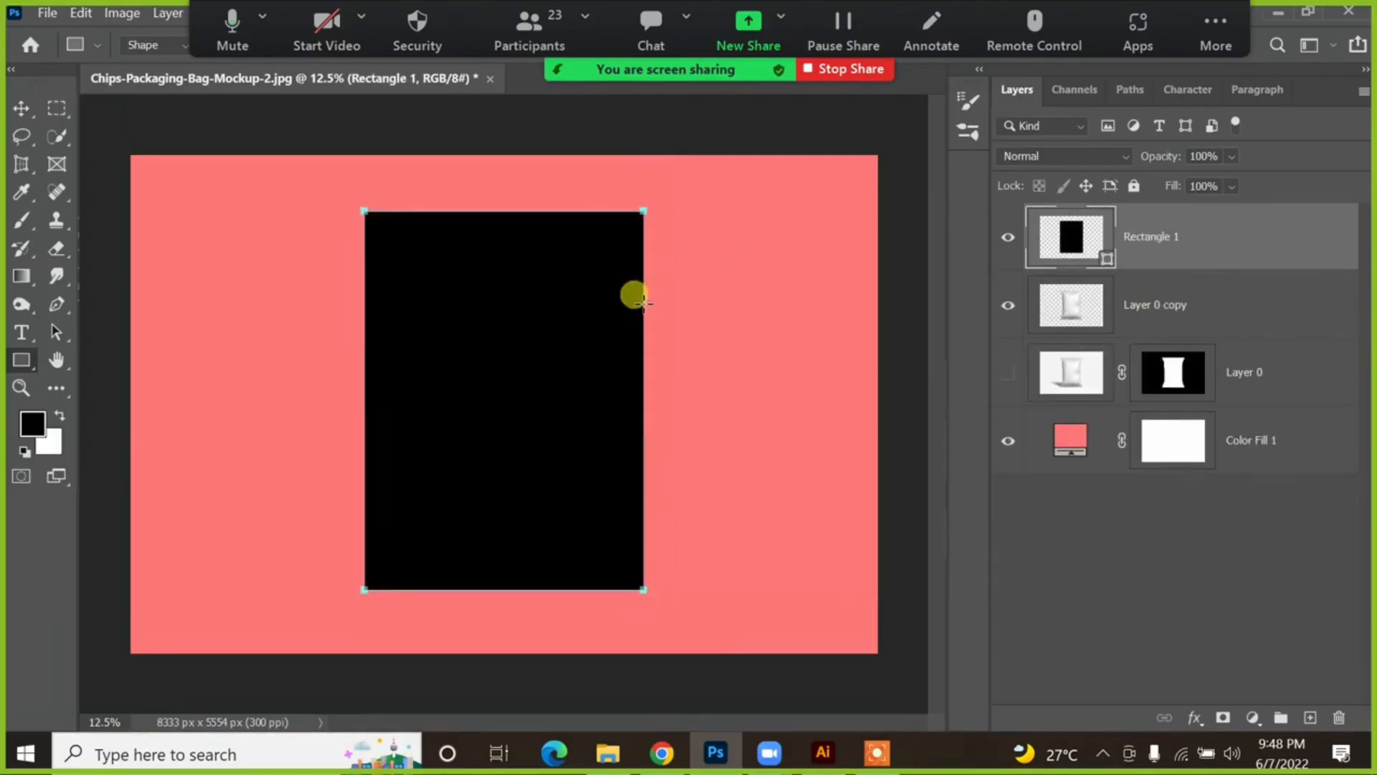
Step: Convert Rectangle 1 to a smart object and lower its opacity to 33%
left_click(21, 108)
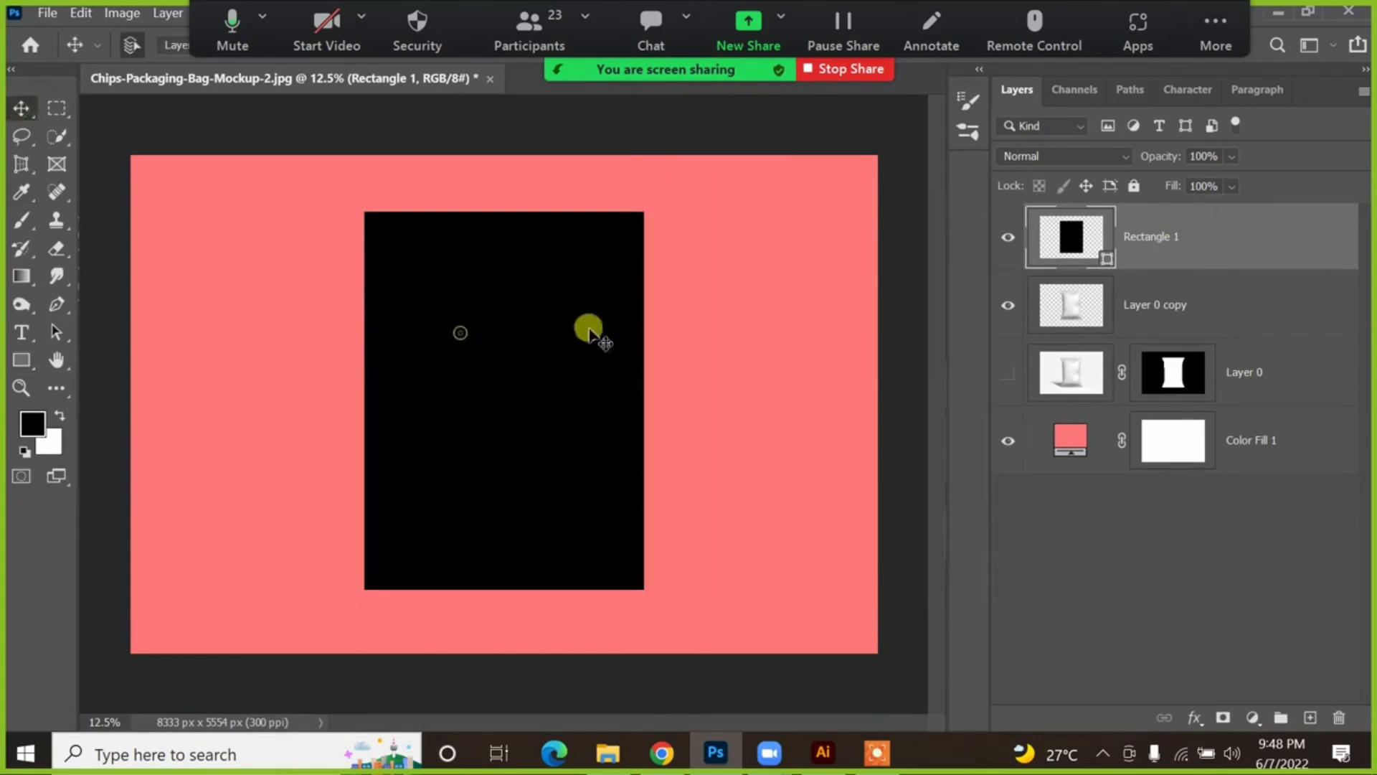
right_click(1208, 240)
left_click(1027, 303)
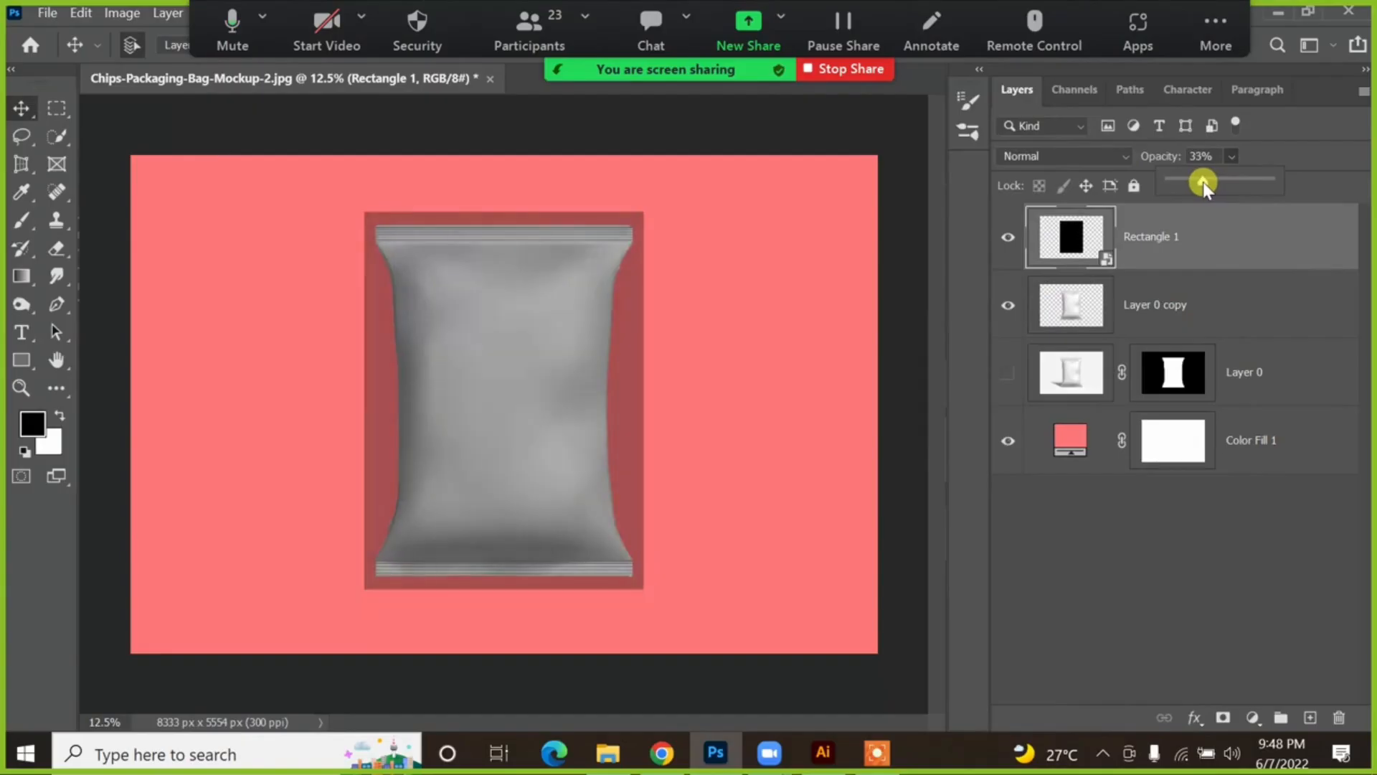
Step: Load the outline of Layer 0 copy as a selection and add it as a layer mask on Rectangle 1
left_click(1177, 282)
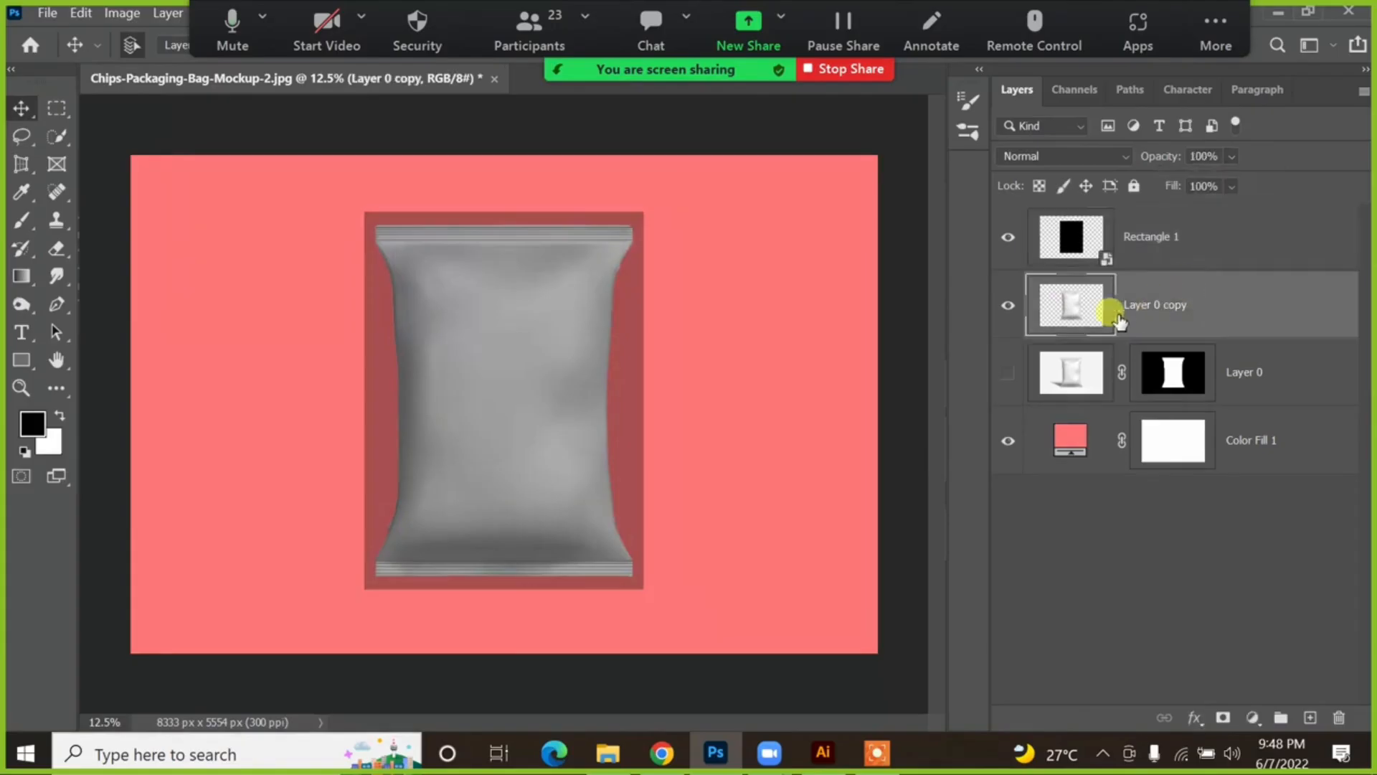
left_click(1074, 311, "ctrl")
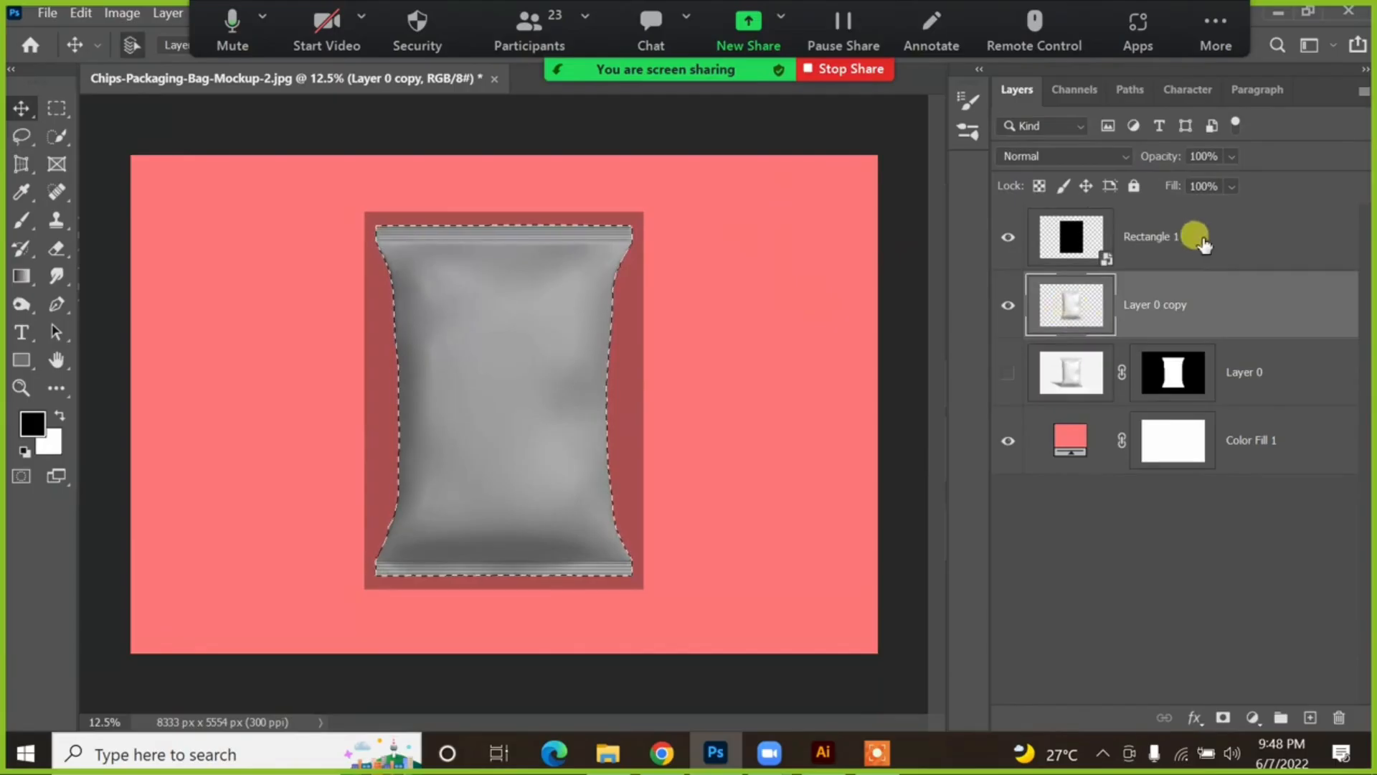
left_click(1093, 233)
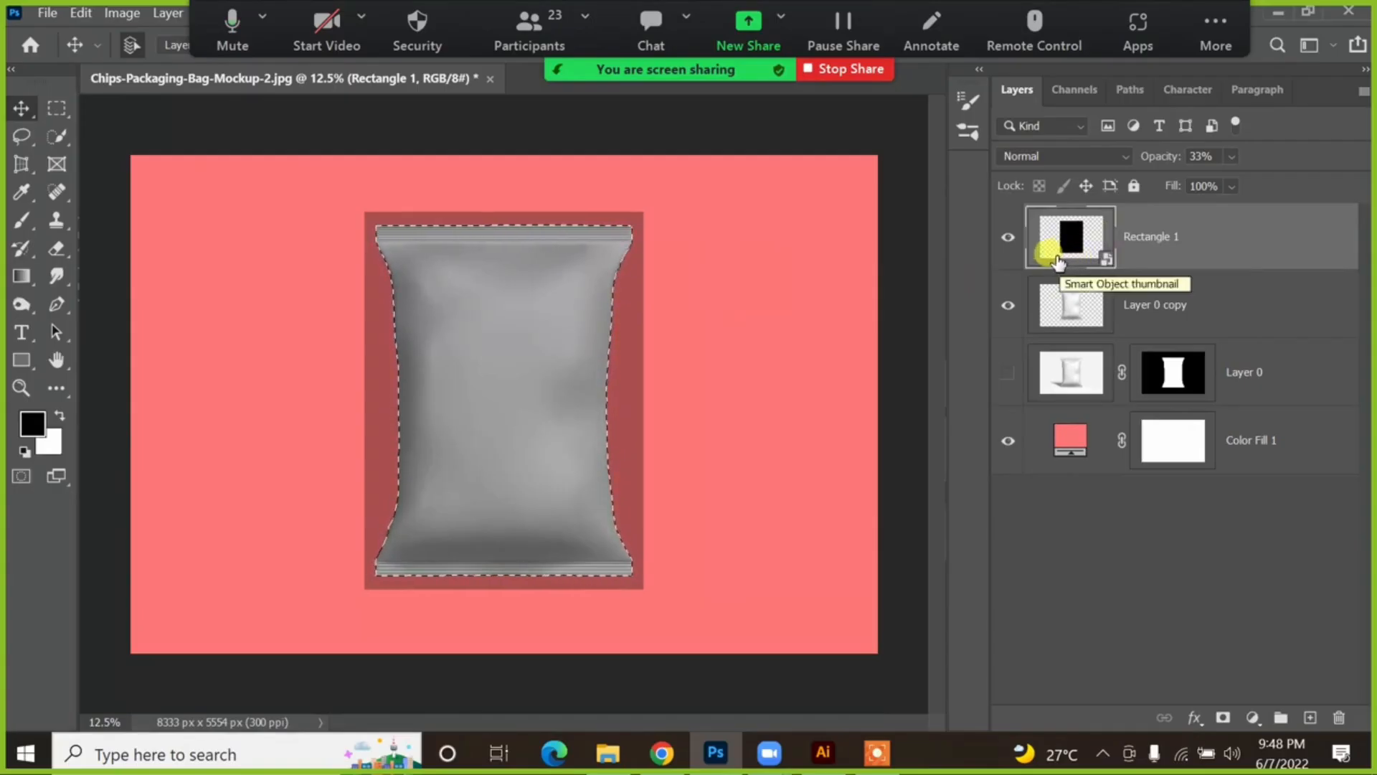
left_click(1223, 718)
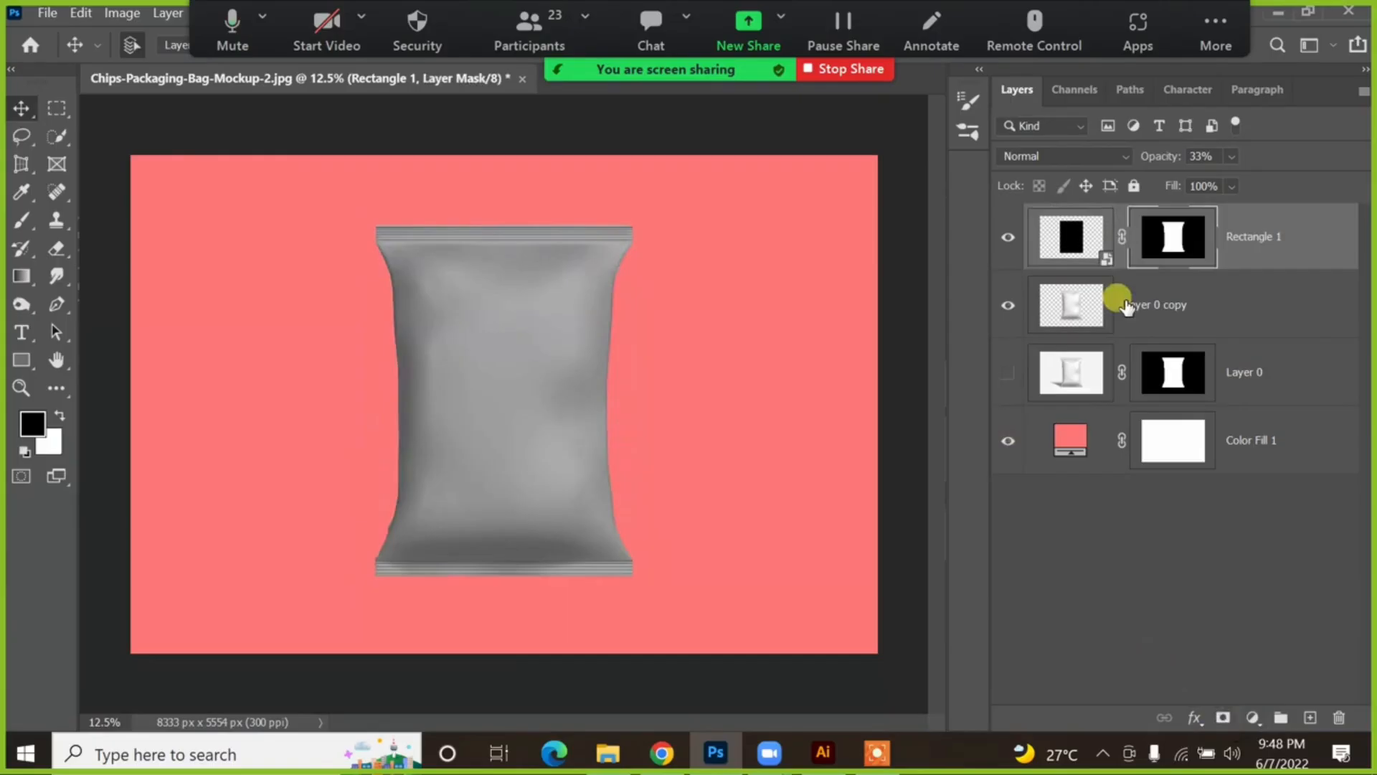
key("ctrl+z")
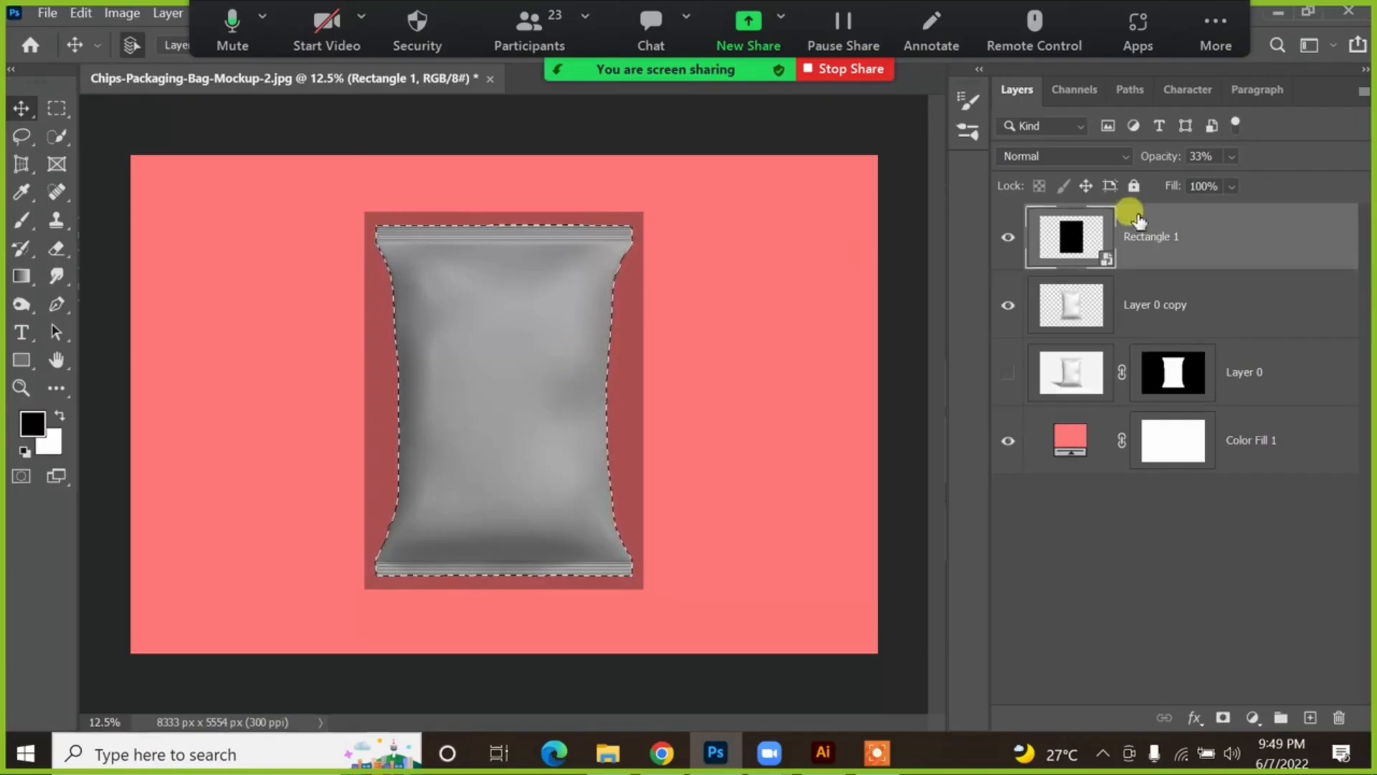
left_click(1222, 717)
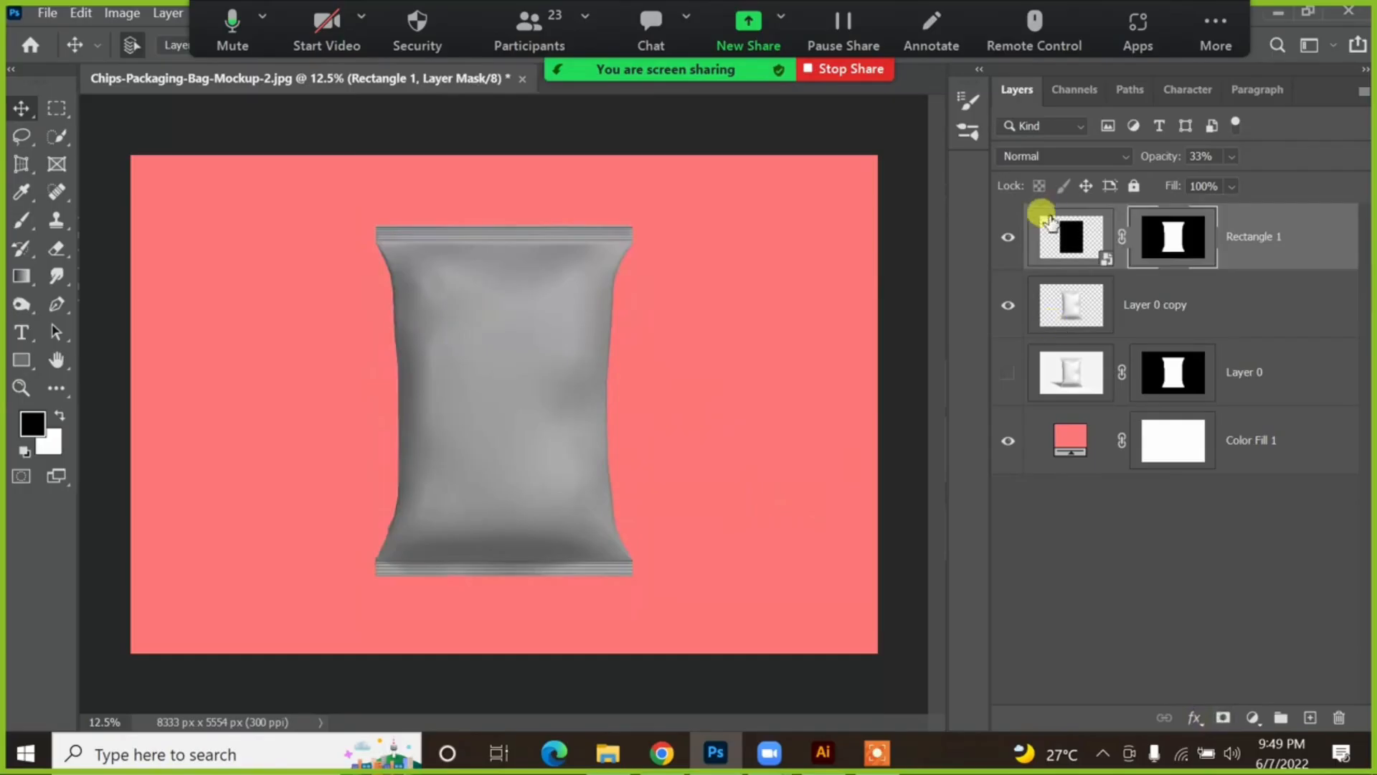
Step: Check the masked rectangle against the bag and raise Rectangle 1's opacity to 100%
left_click(1008, 237)
left_click(1008, 237)
left_click(1008, 237)
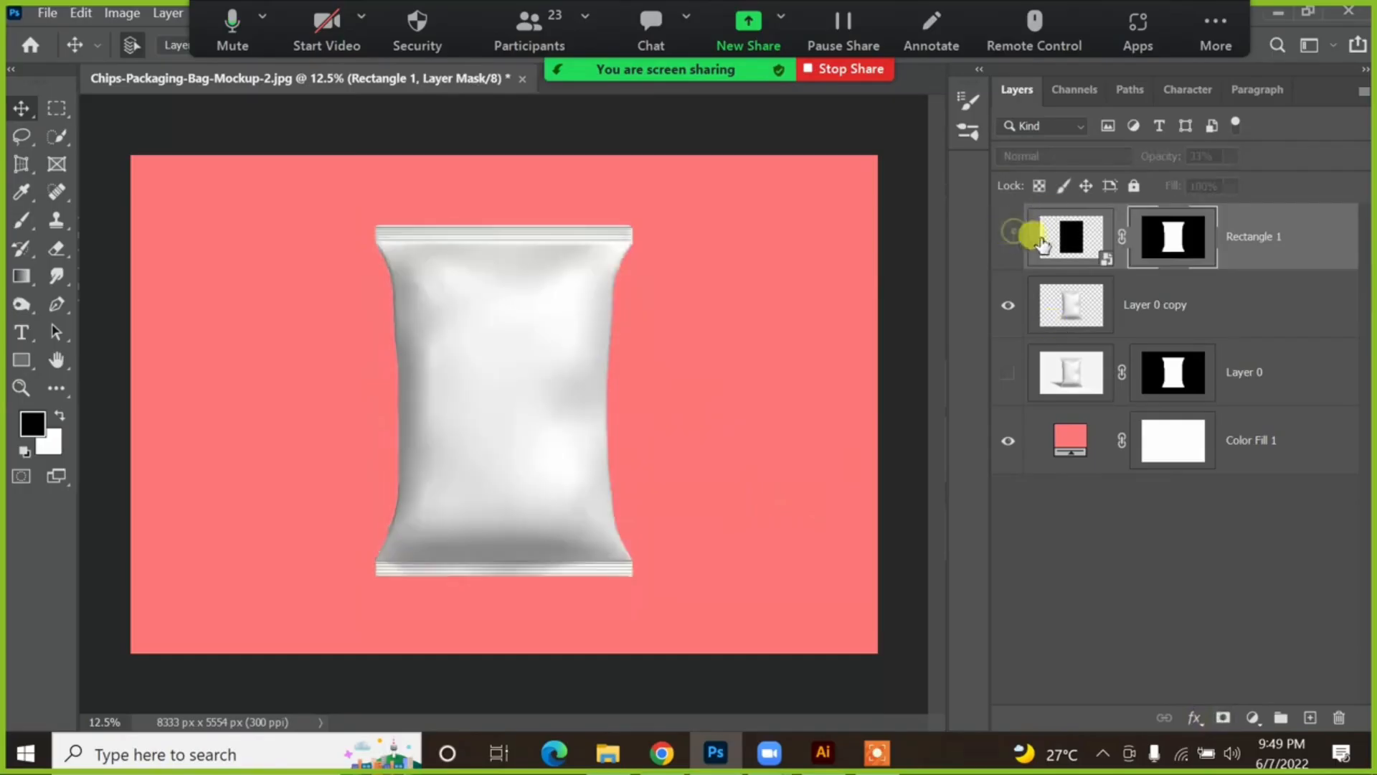
left_click(1069, 235)
left_click(1008, 237)
left_click(1234, 157)
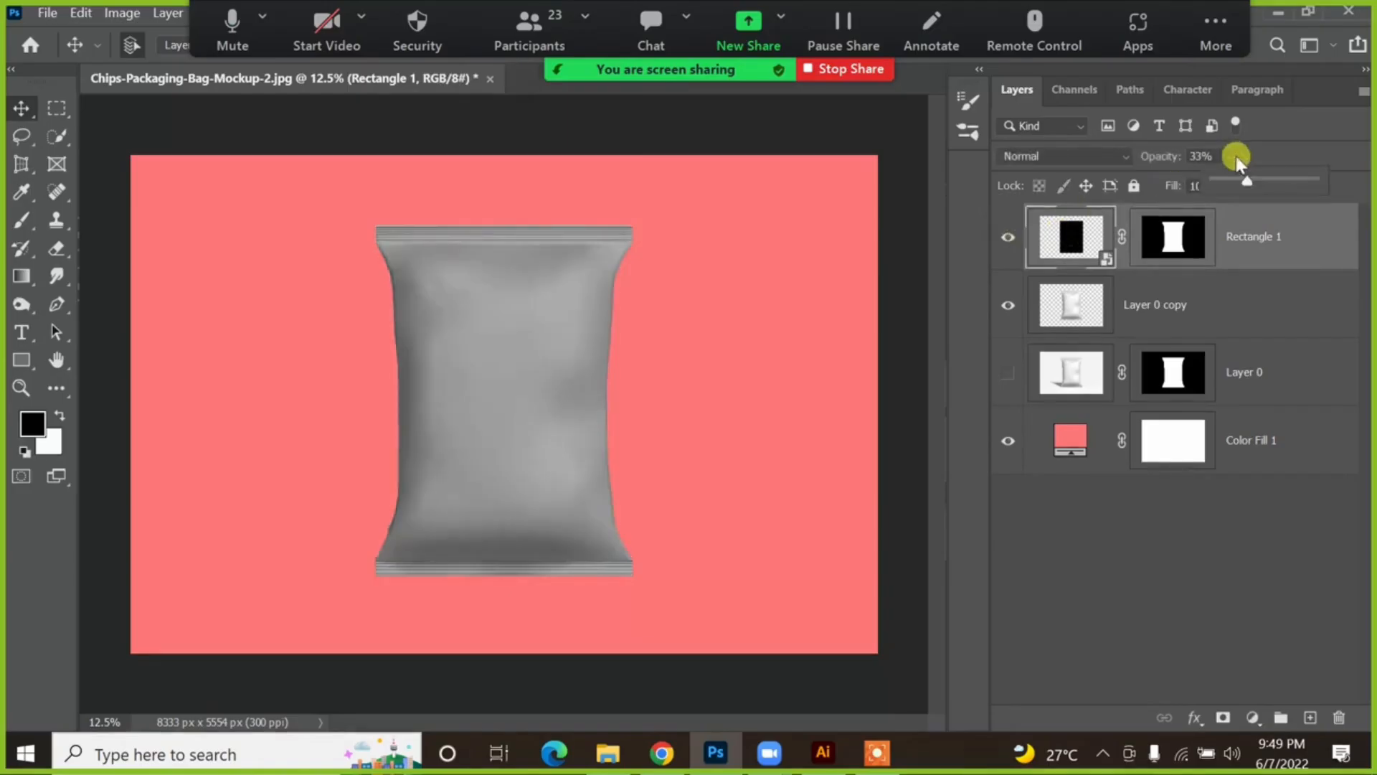
left_click_drag(1247, 183, 1372, 182)
left_click(798, 266)
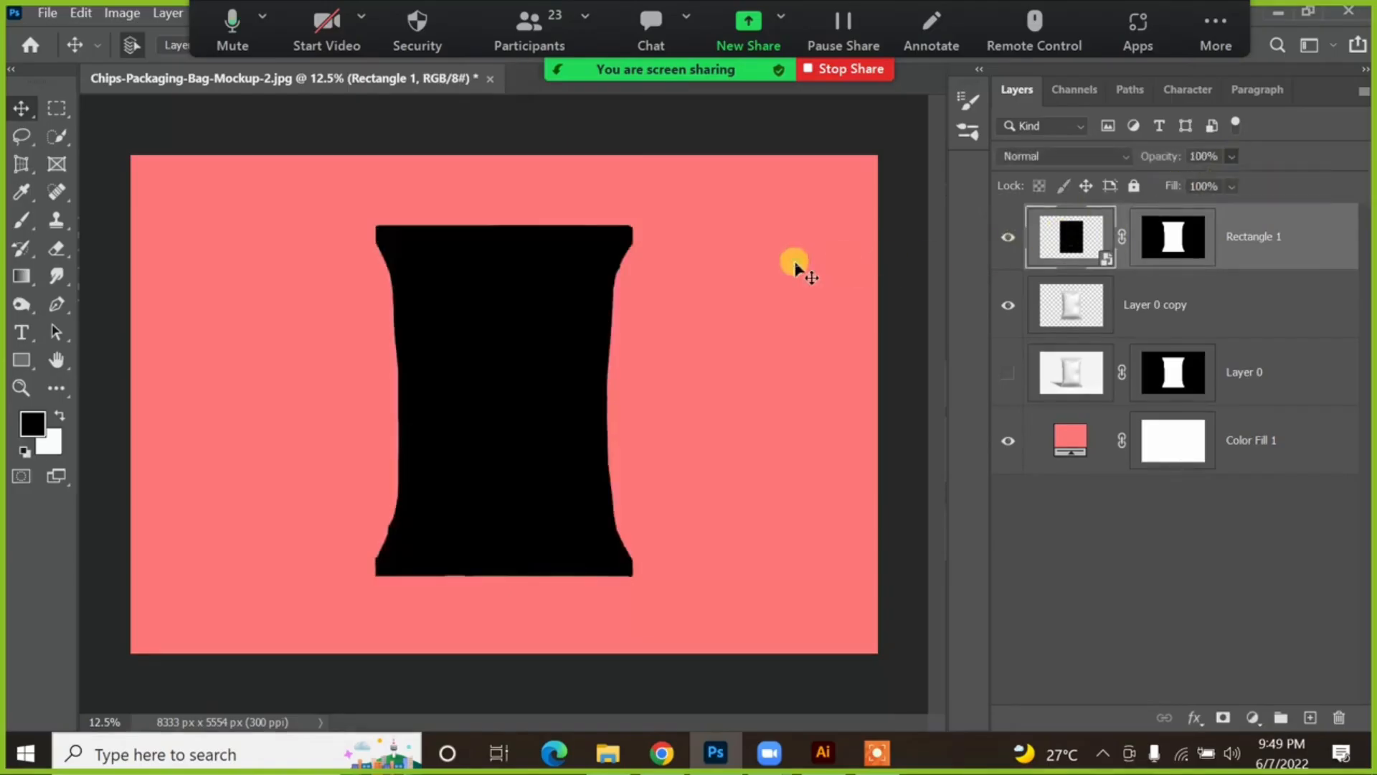
Step: Compare the bag with the masked black shape shown and hidden
left_click(578, 287)
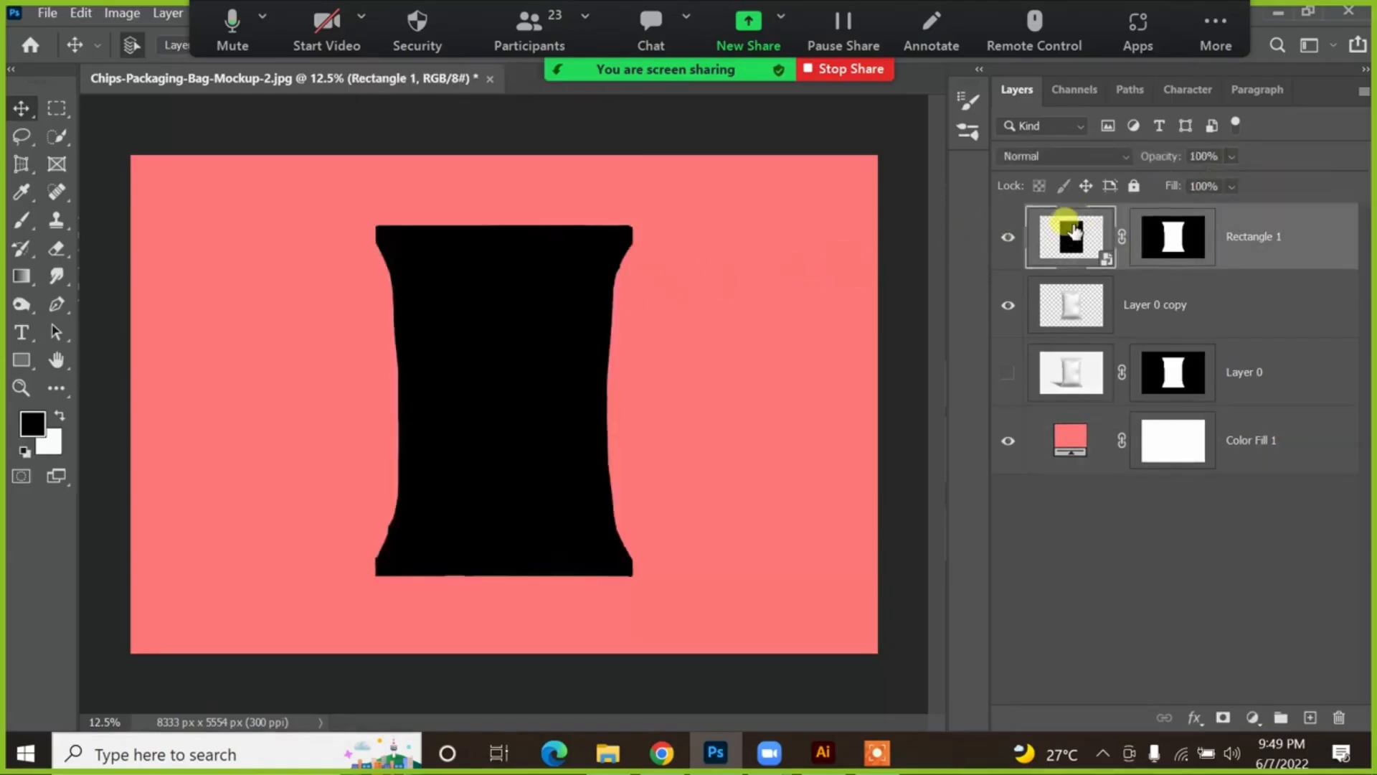
left_click(1008, 238)
left_click(1008, 239)
left_click(1008, 239)
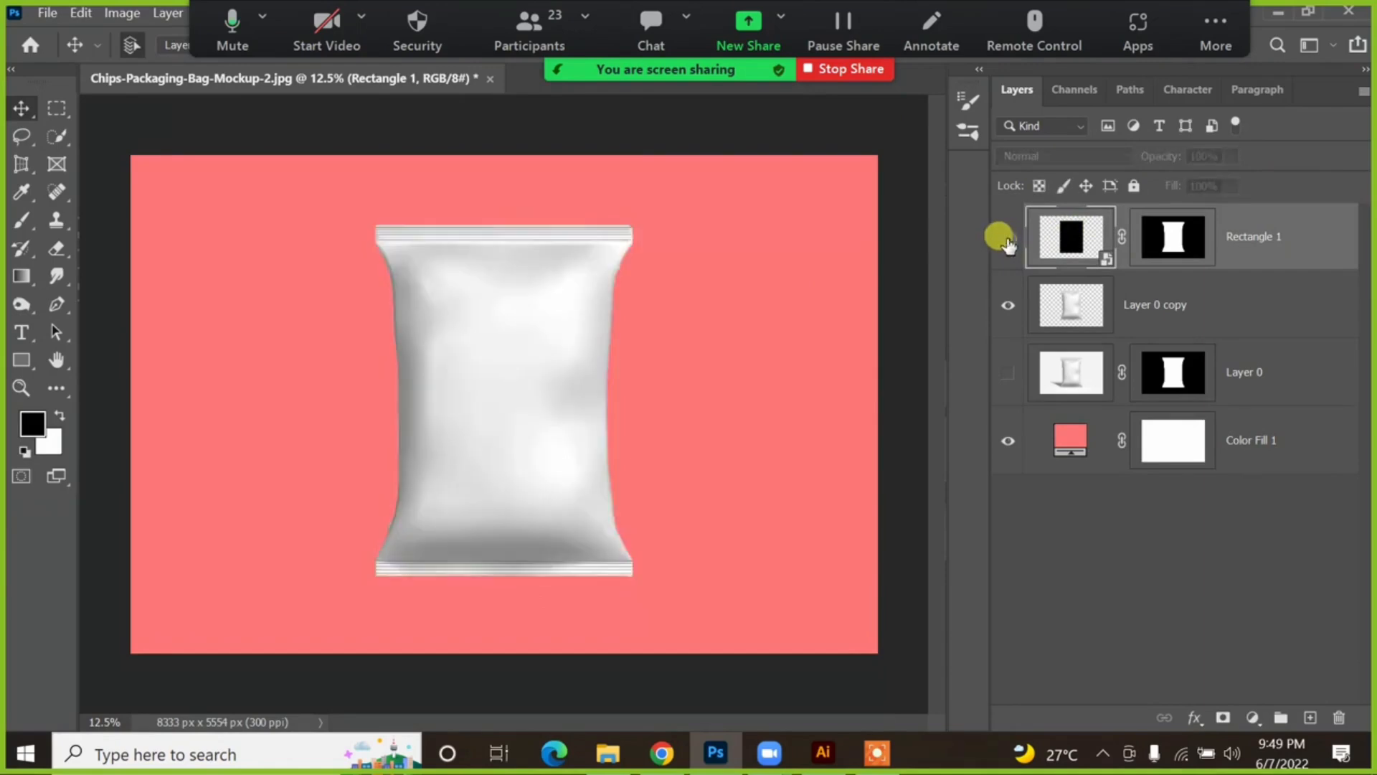
left_click(1008, 238)
left_click(1008, 238)
left_click(1008, 241)
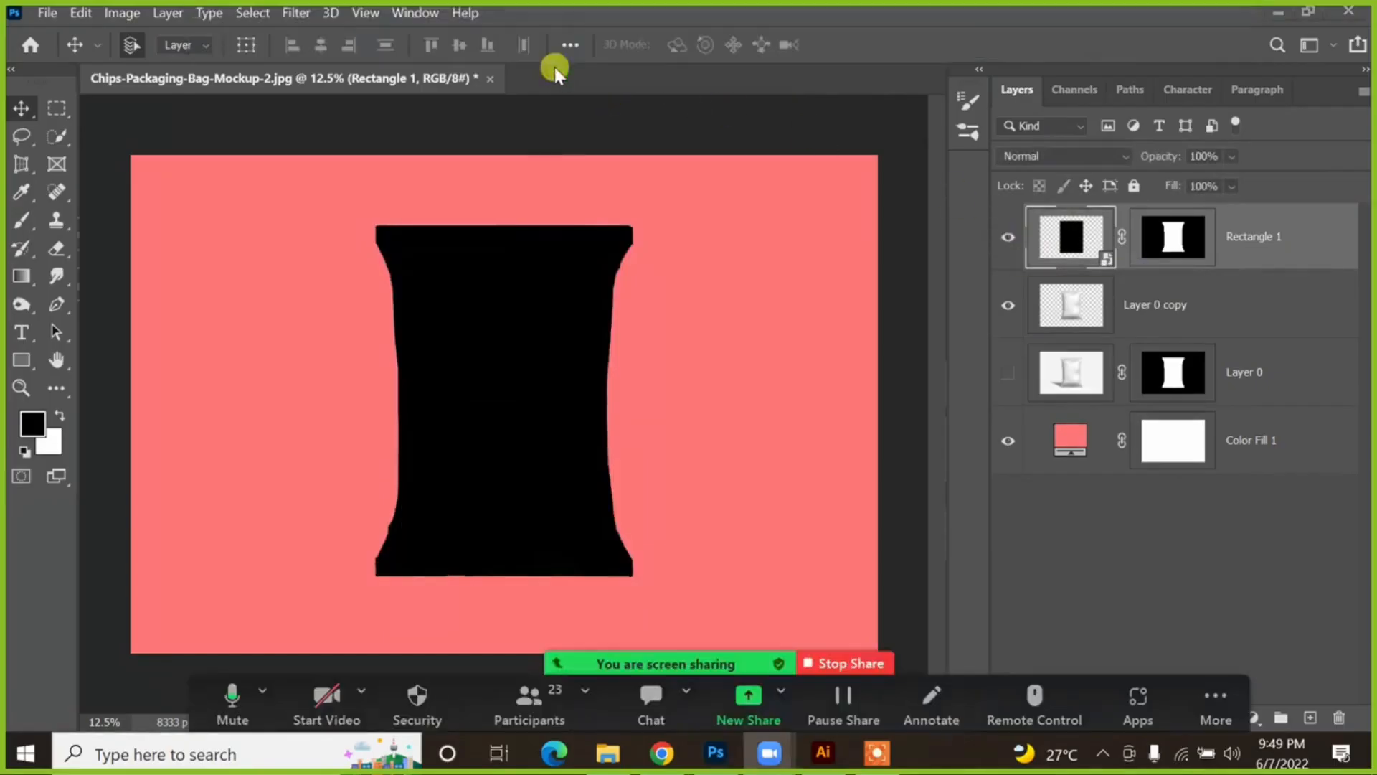
Step: Open the contents of the Rectangle 1 smart object, look them over and close them again
left_click(538, 286)
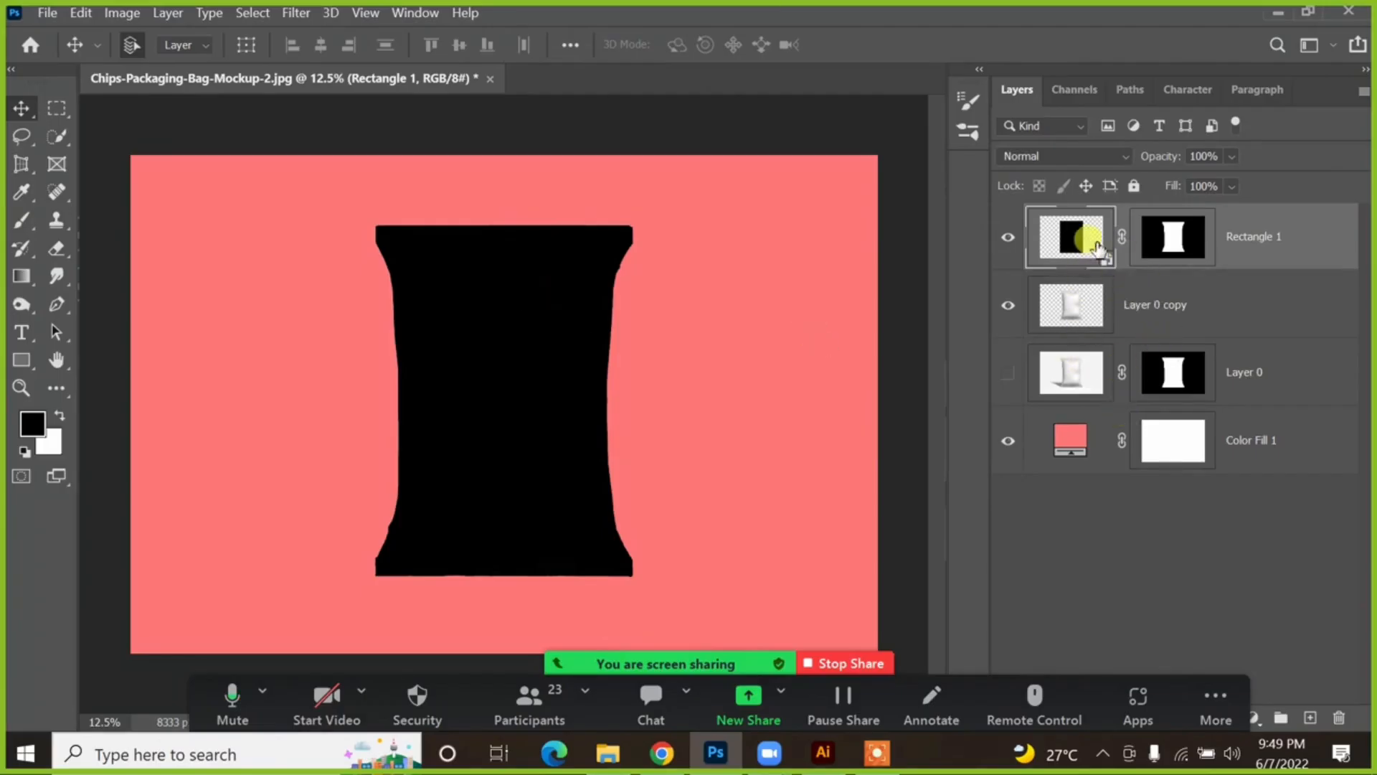
double_click(1105, 263)
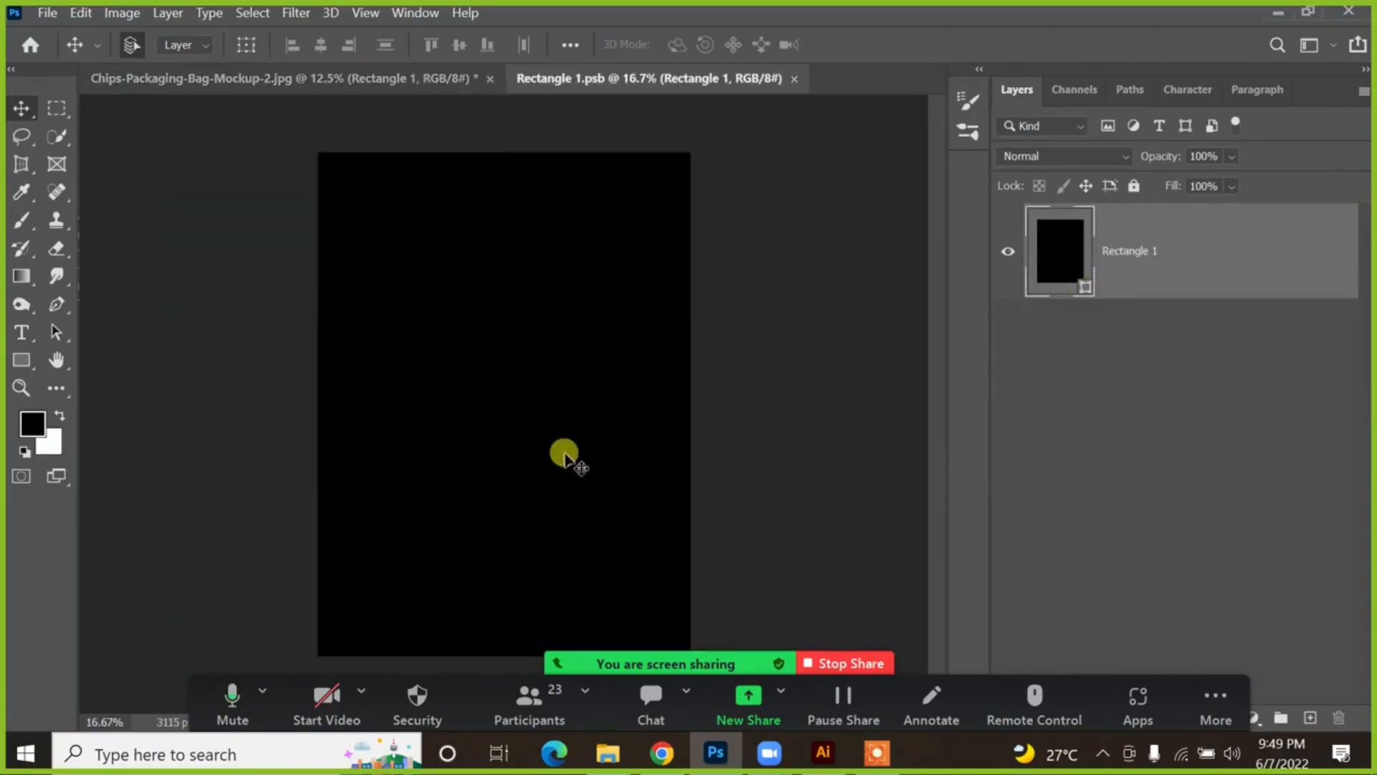
key("ctrl+minus")
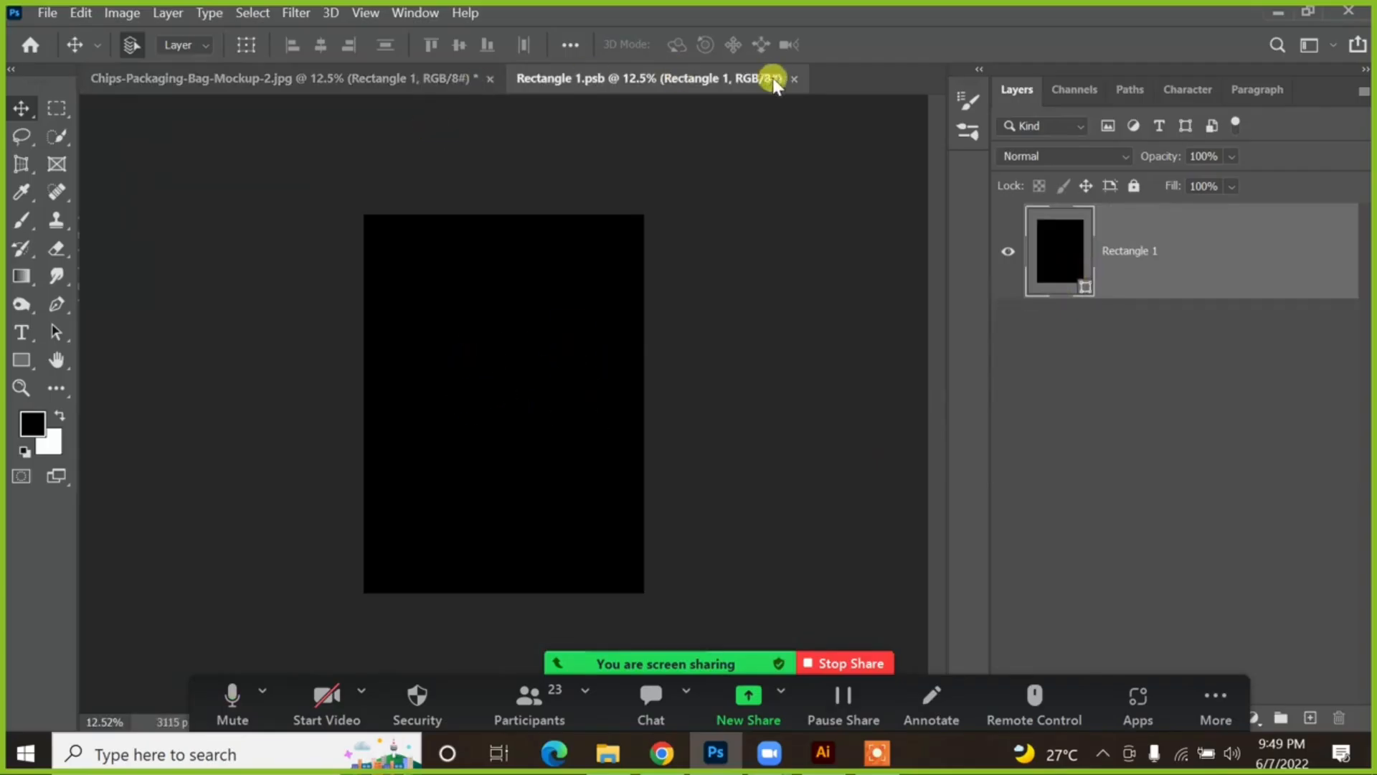
left_click(794, 78)
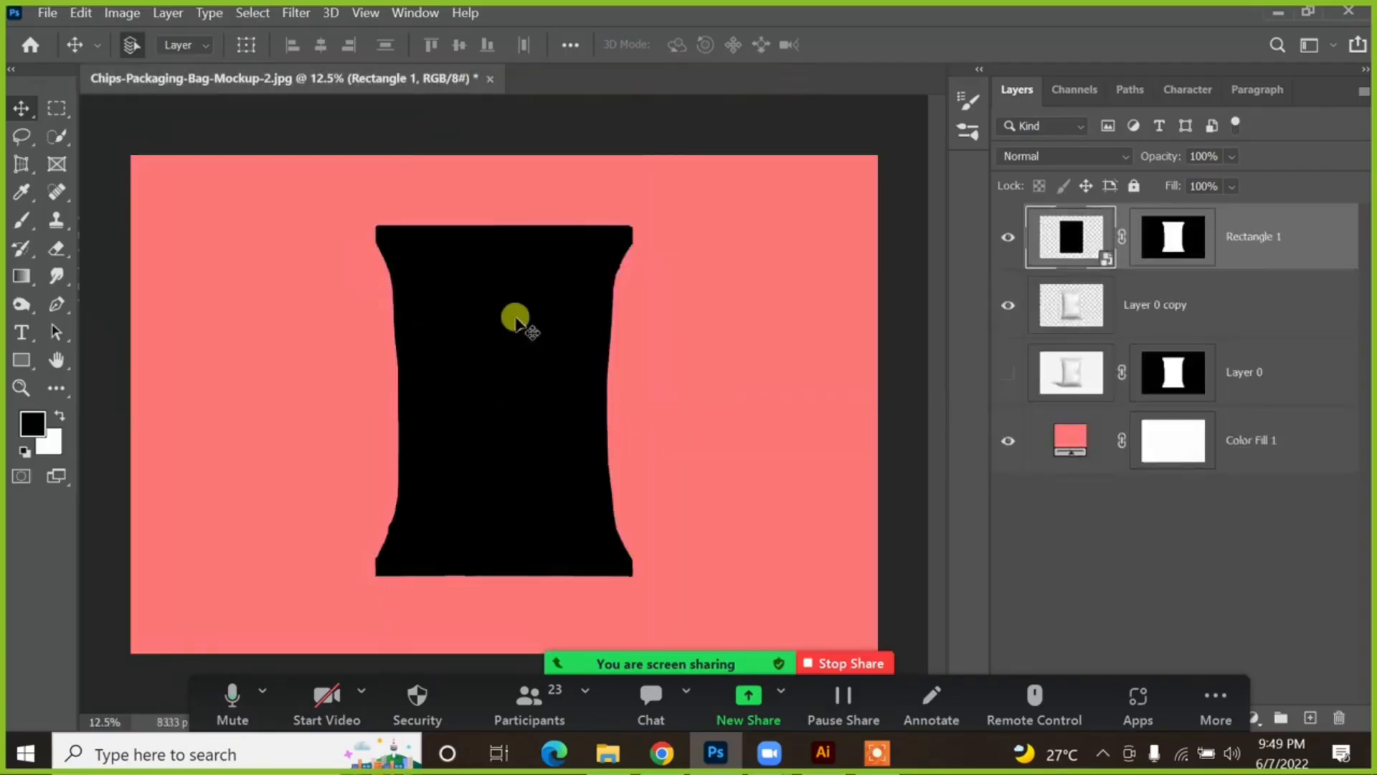
Step: Place the artwork today work class 6-01 inside the Rectangle 1 smart object and enlarge it to about 235%
double_click(1102, 262)
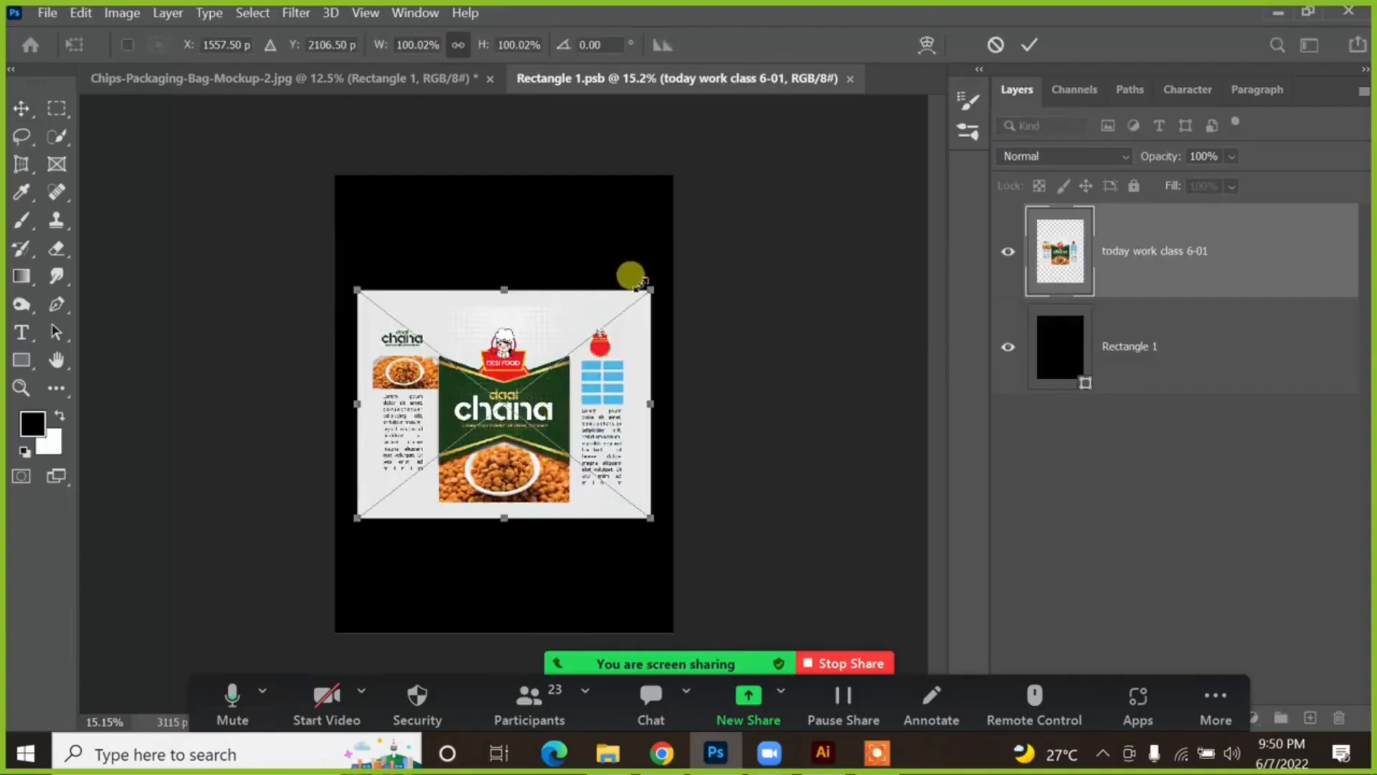
left_click_drag(644, 286, 809, 70)
left_click_drag(550, 407, 385, 535)
left_click_drag(697, 244, 881, 112)
left_click_drag(721, 267, 694, 257)
scroll(652, 514, "down", 3)
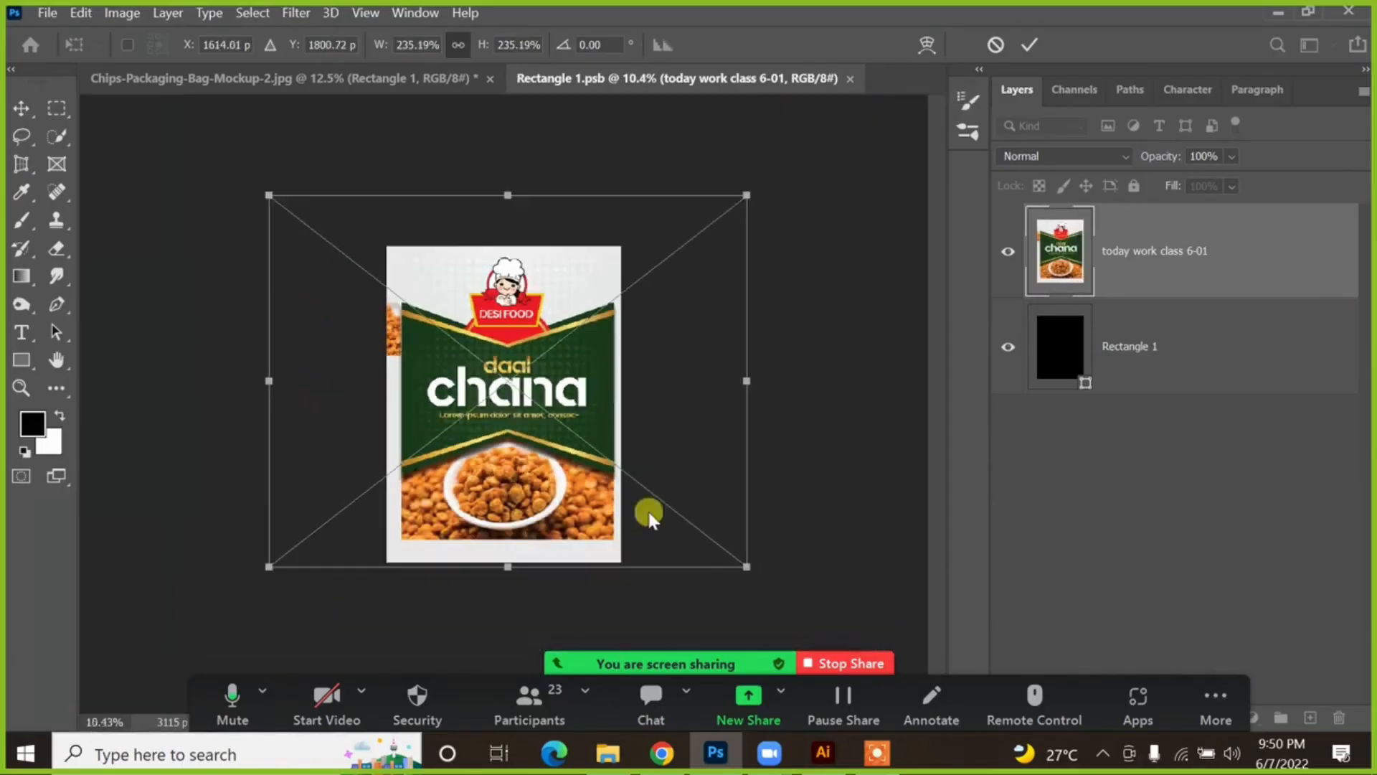
Step: Scale the placed artwork to about 254% and reposition it so its front panel fills the canvas
left_click_drag(744, 571, 798, 607)
left_click_drag(443, 424, 417, 418)
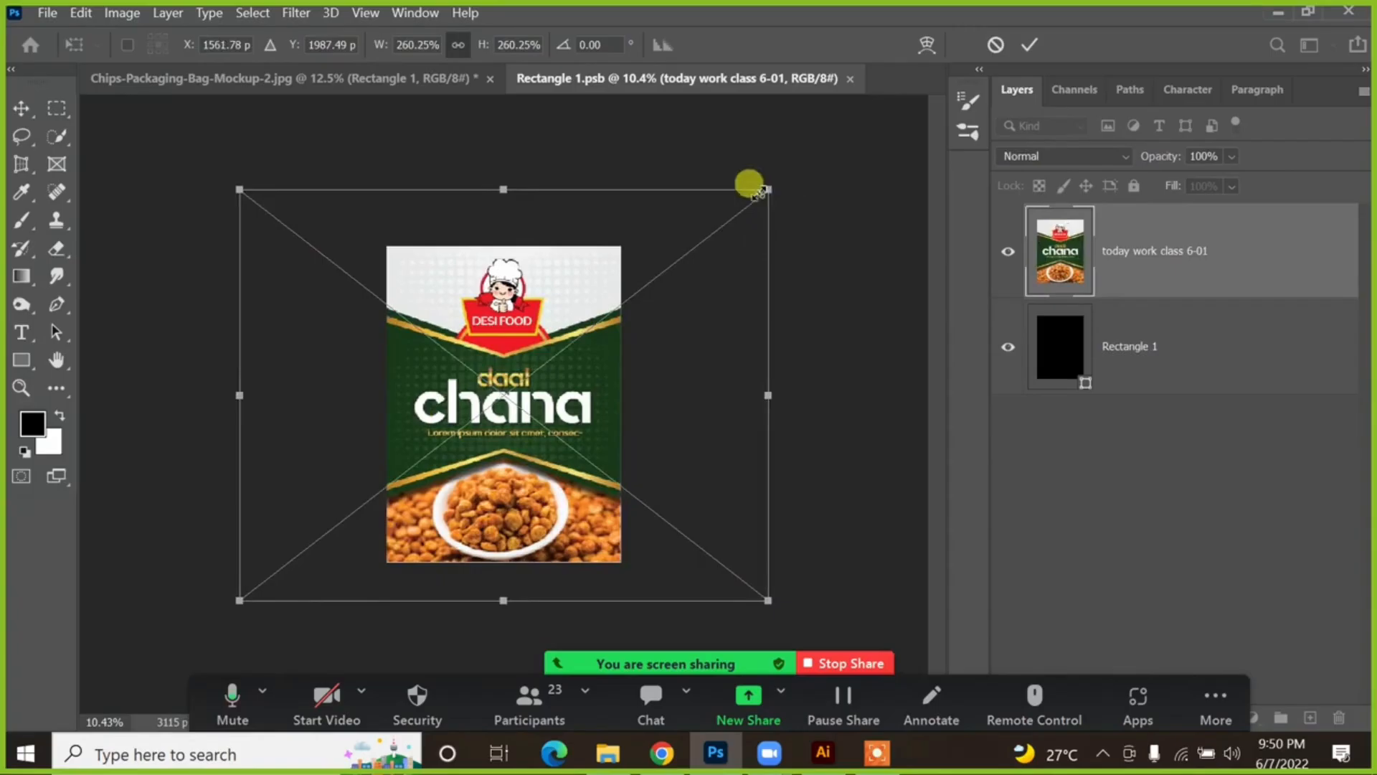
left_click_drag(765, 190, 789, 166)
left_click_drag(661, 367, 649, 373)
left_click_drag(772, 157, 748, 204)
left_click_drag(451, 344, 467, 345)
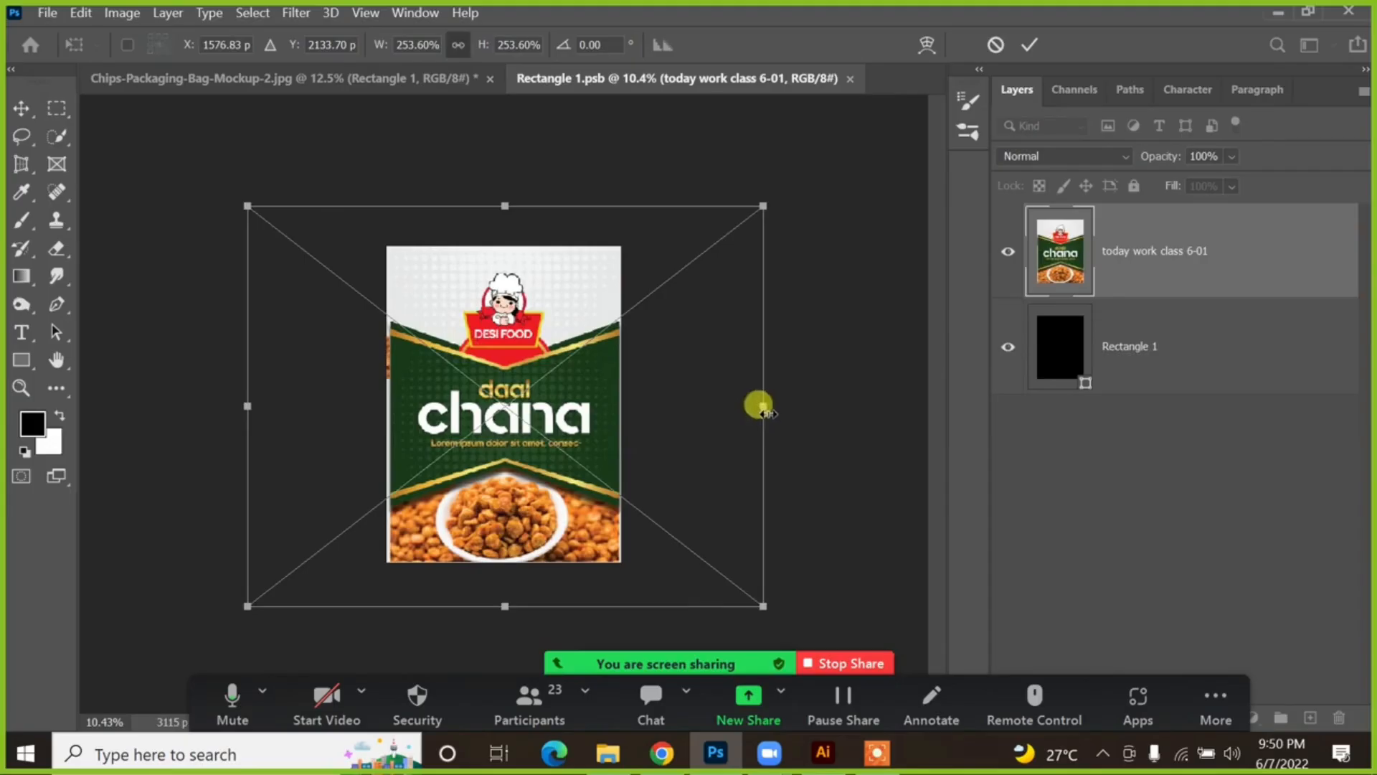
Step: Stretch the placed artwork to about 260% width and shorten its height so its front panel fits the smart object's canvas
left_click_drag(544, 457, 544, 462)
left_click_drag(763, 407, 770, 408)
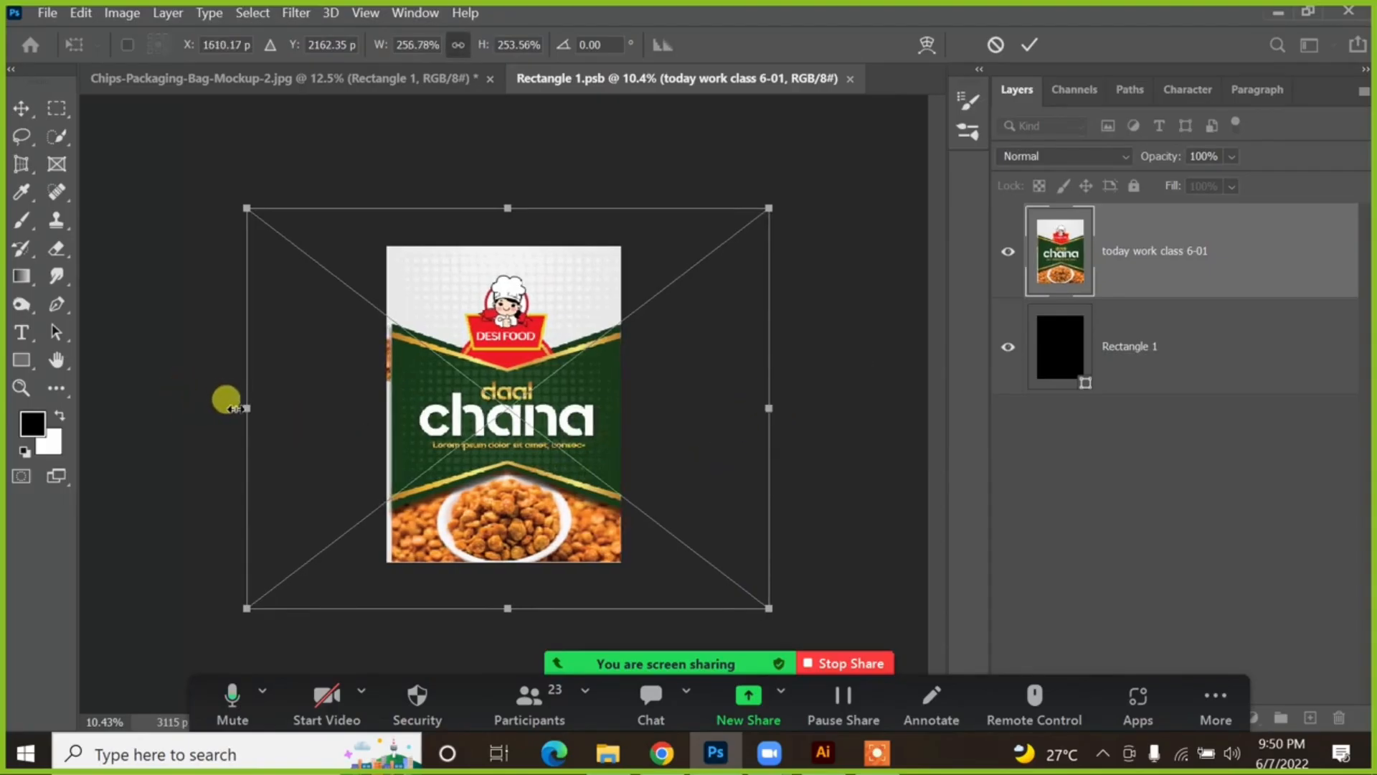
left_click_drag(238, 408, 232, 407)
left_click_drag(228, 407, 240, 408)
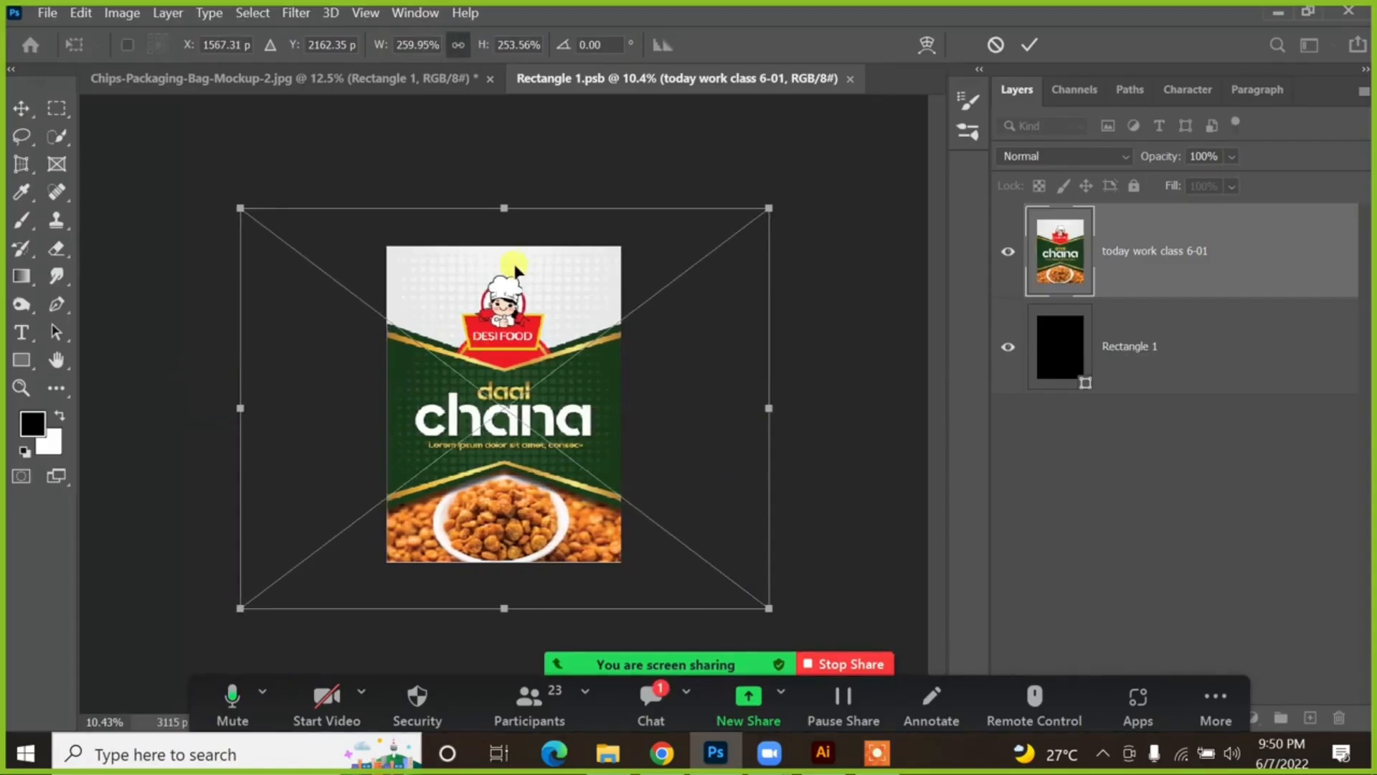
left_click_drag(505, 209, 500, 226)
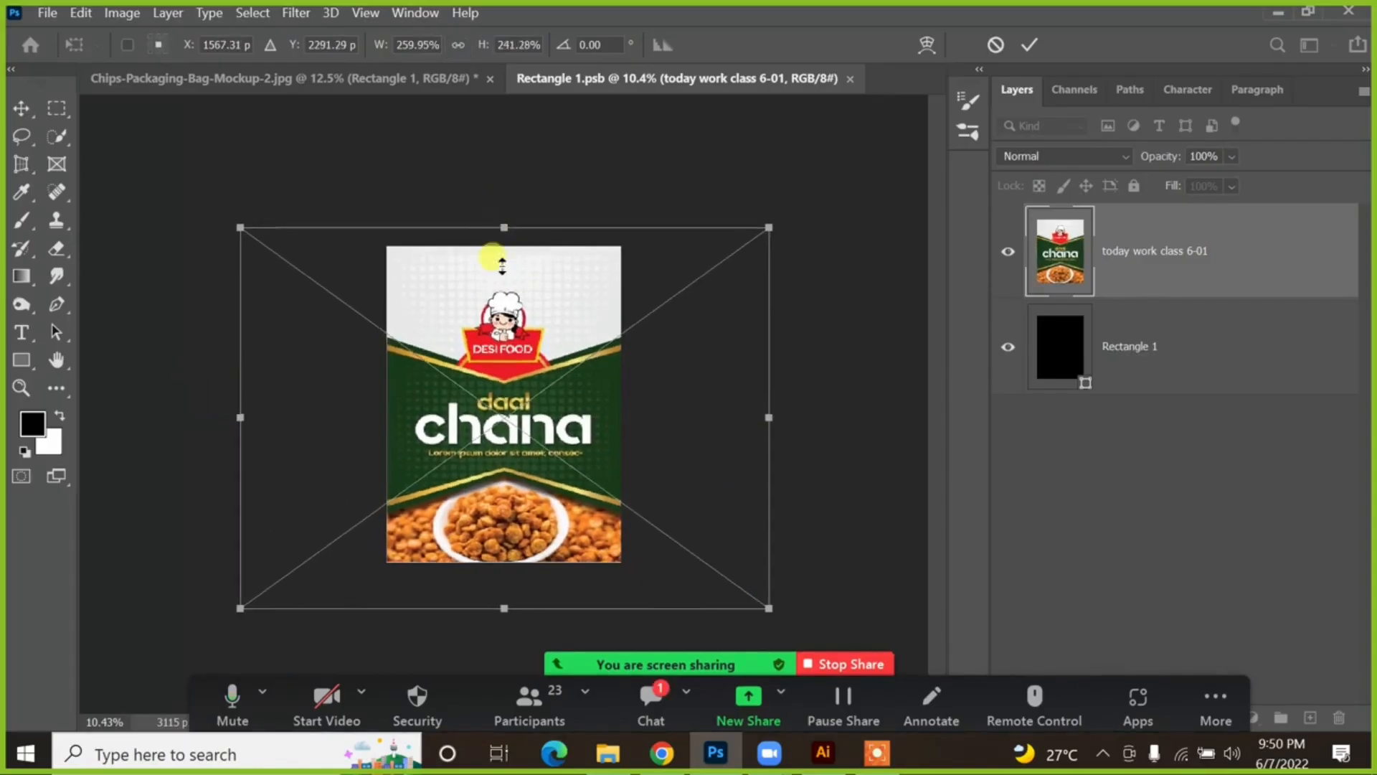
left_click_drag(504, 608, 501, 592)
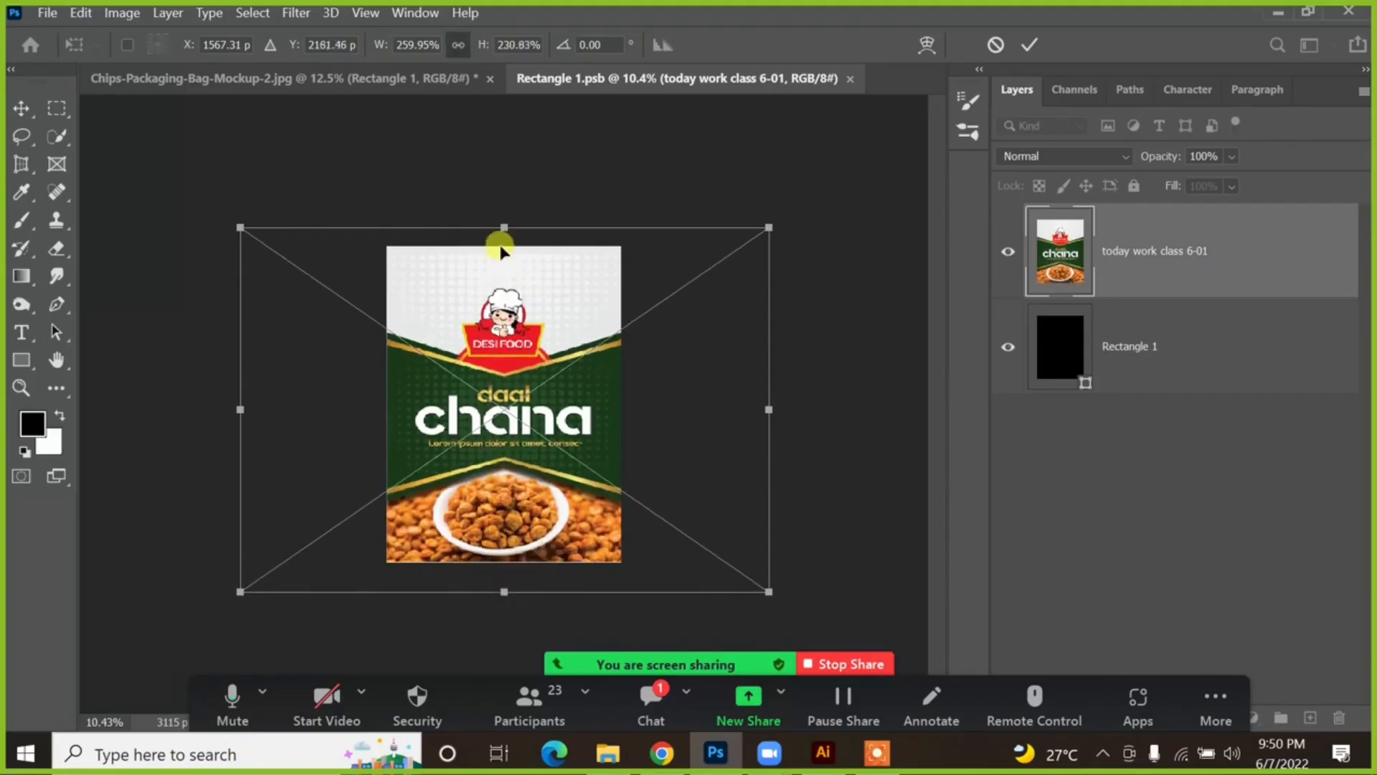
mouse_move(497, 230)
left_mouse_down()
mouse_move(477, 230)
mouse_move(495, 216)
mouse_move(507, 230)
mouse_move(492, 221)
left_mouse_up()
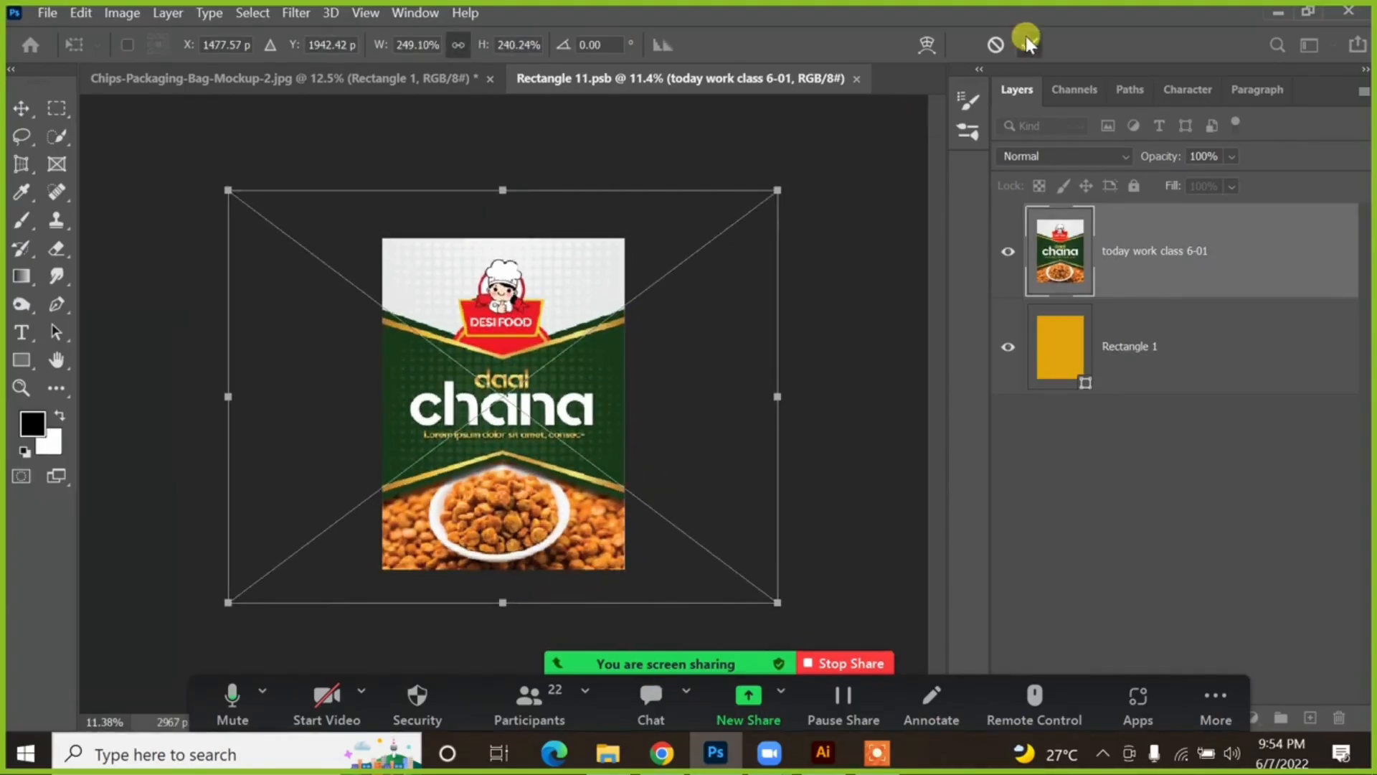
Step: Commit the artwork's transform, save the smart object and return to the Chips-Packaging-Bag-Mockup-2.jpg document
key("Return")
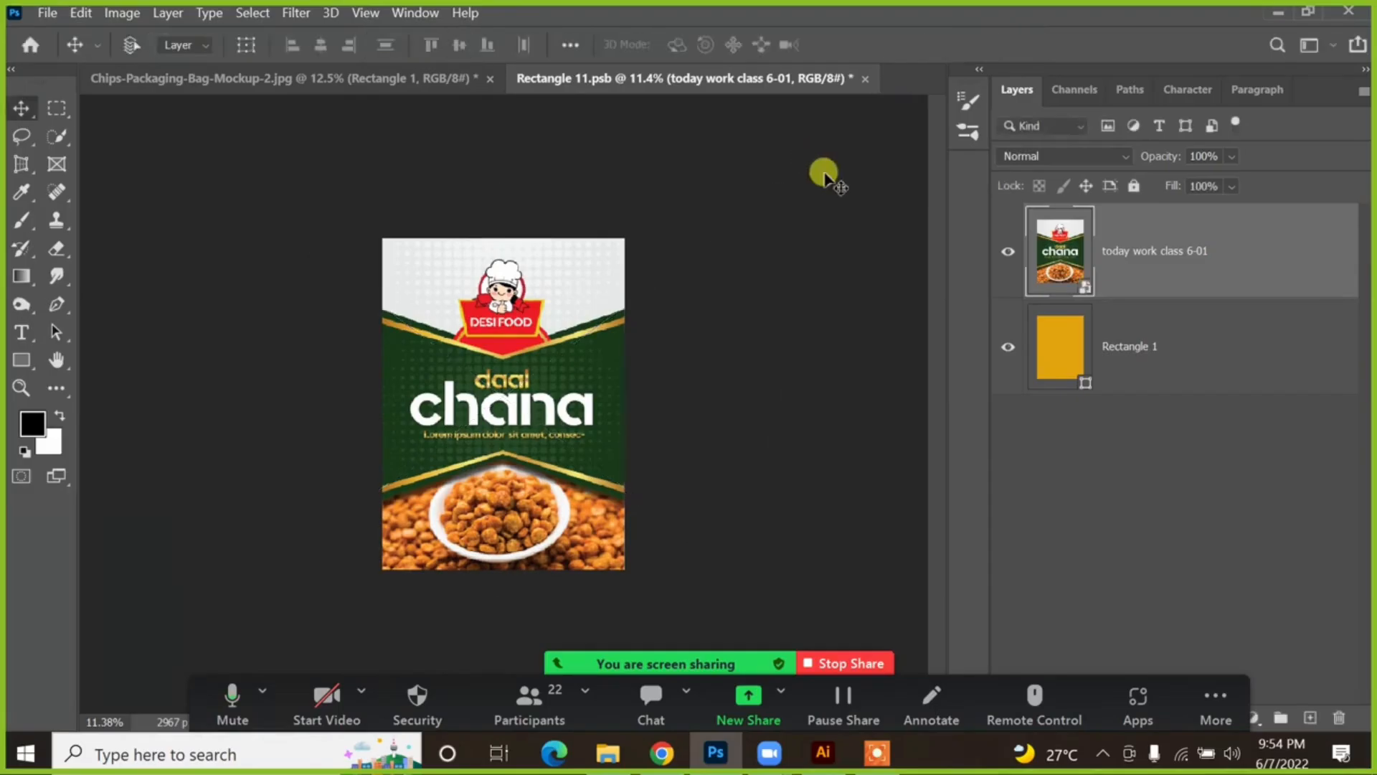
key("ctrl+s")
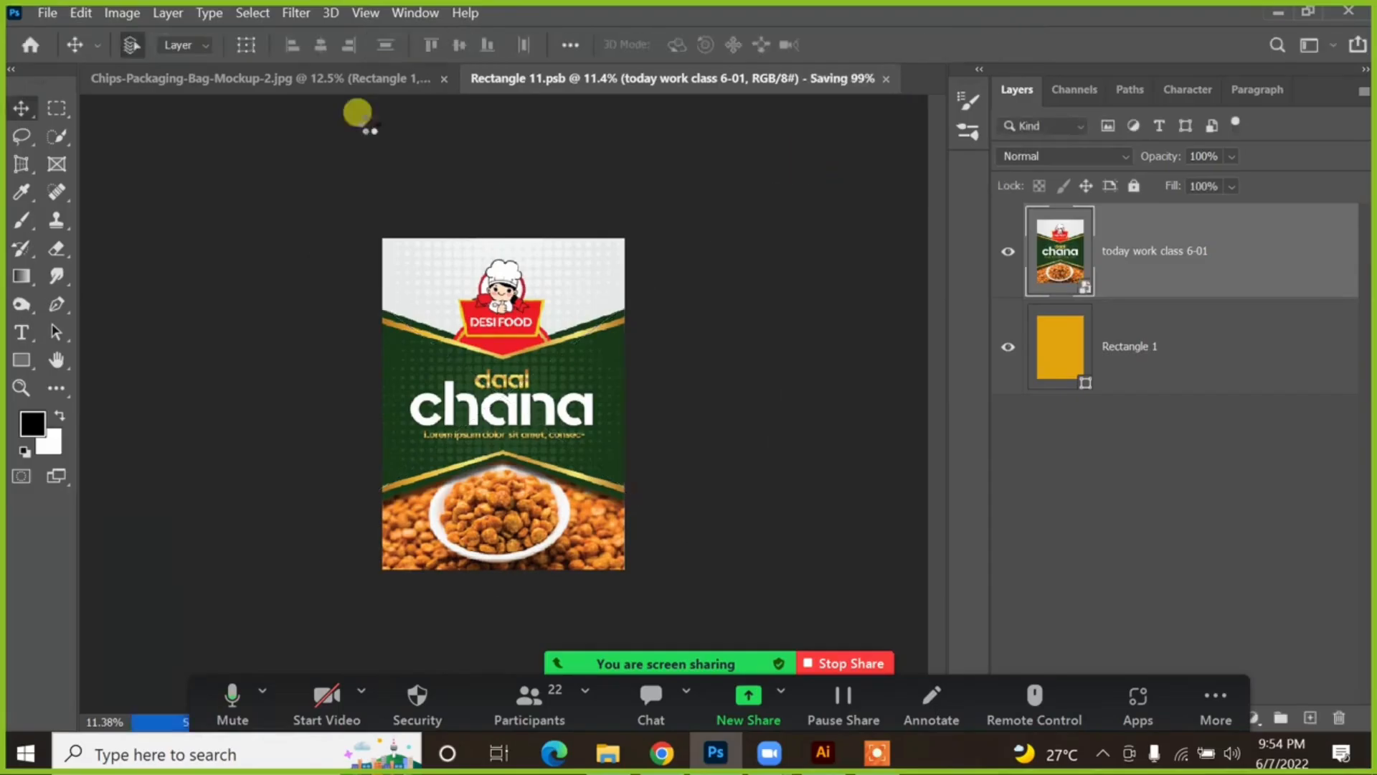
left_click(334, 72)
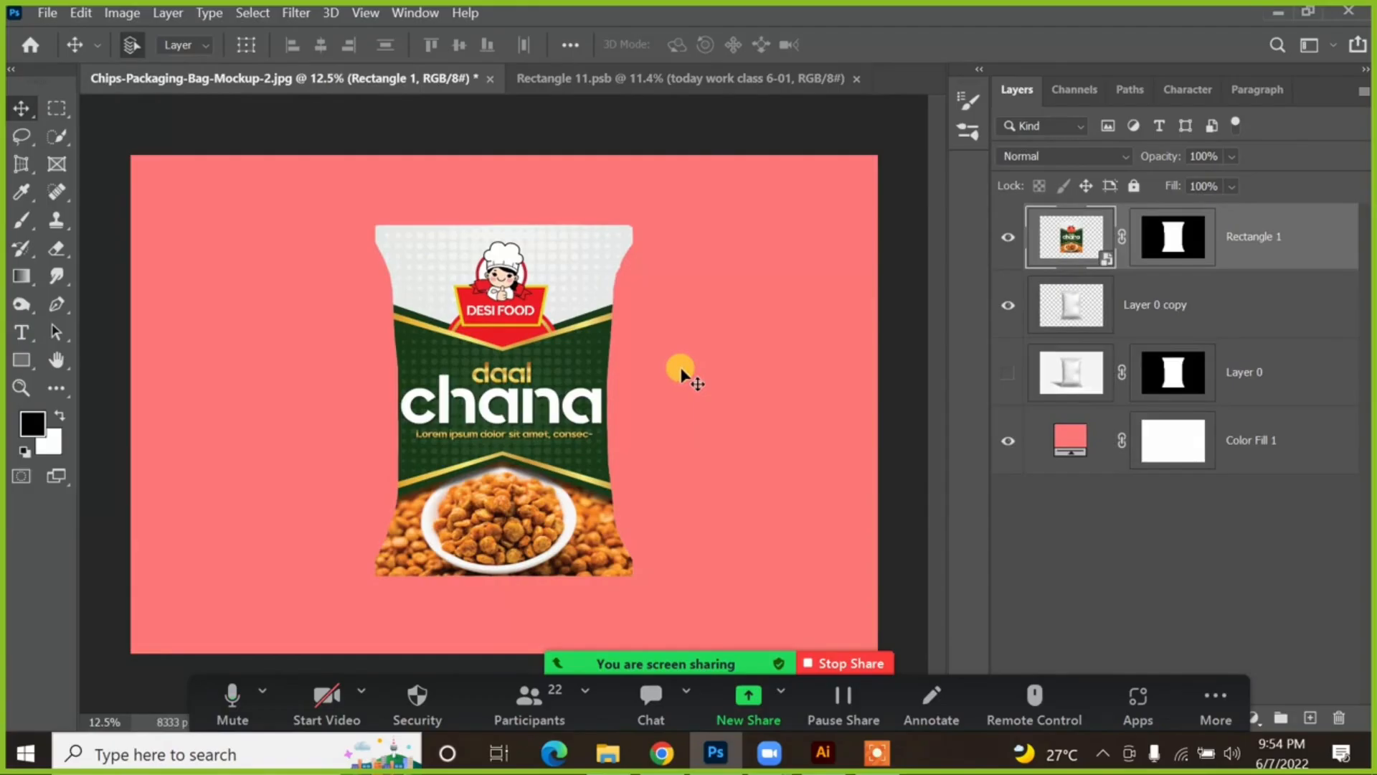
Step: Compare the bag with the Rectangle 1 artwork hidden and shown, and set that layer's blend mode to Multiply
left_click(1004, 236)
left_click(1004, 237)
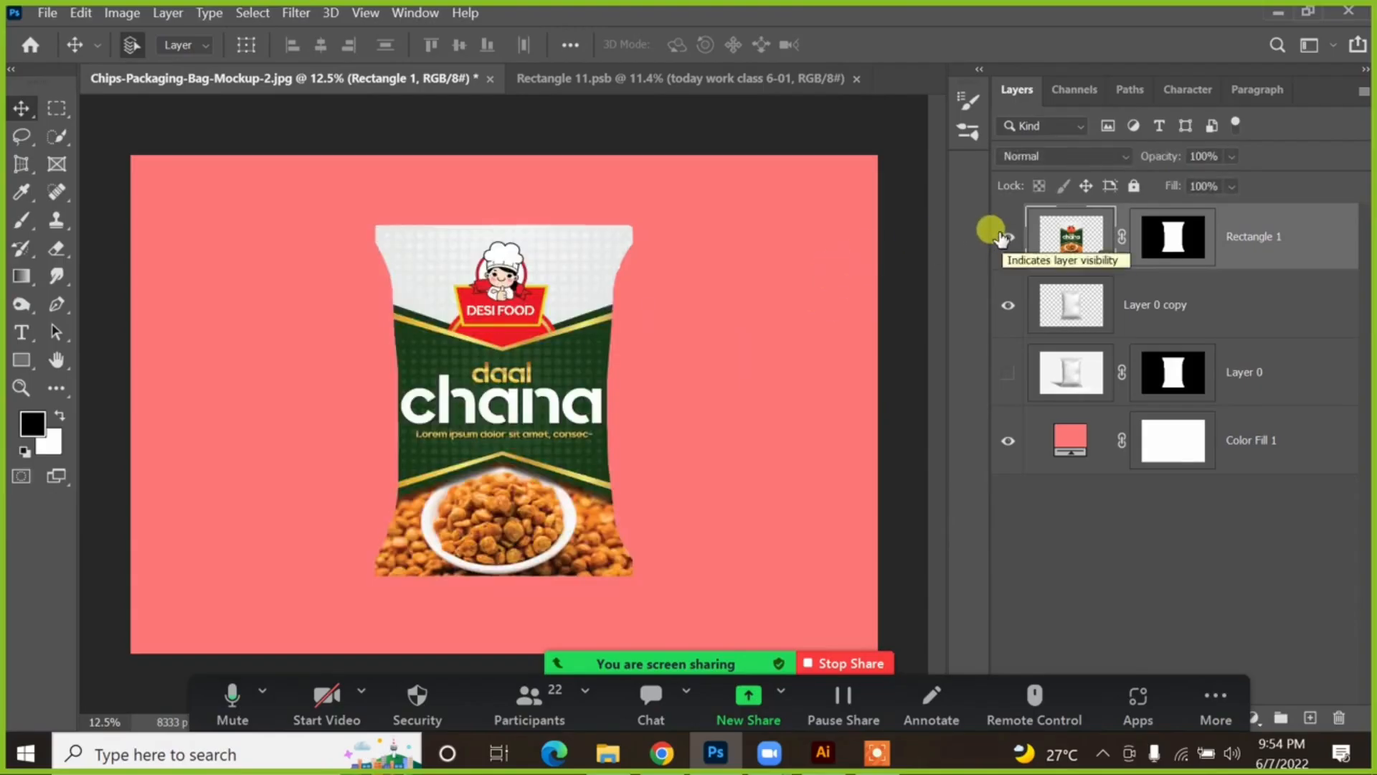
left_click(1069, 156)
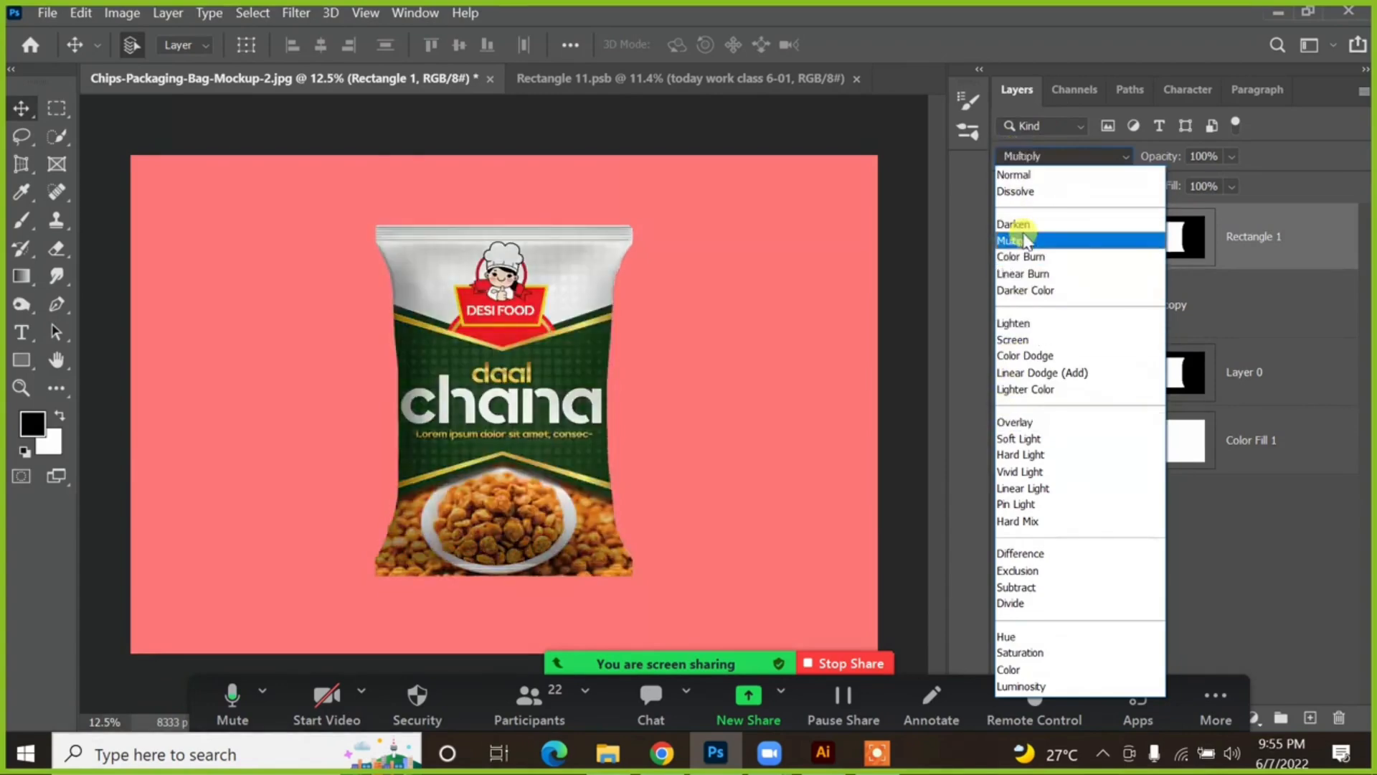
left_click(1026, 241)
left_click(859, 246)
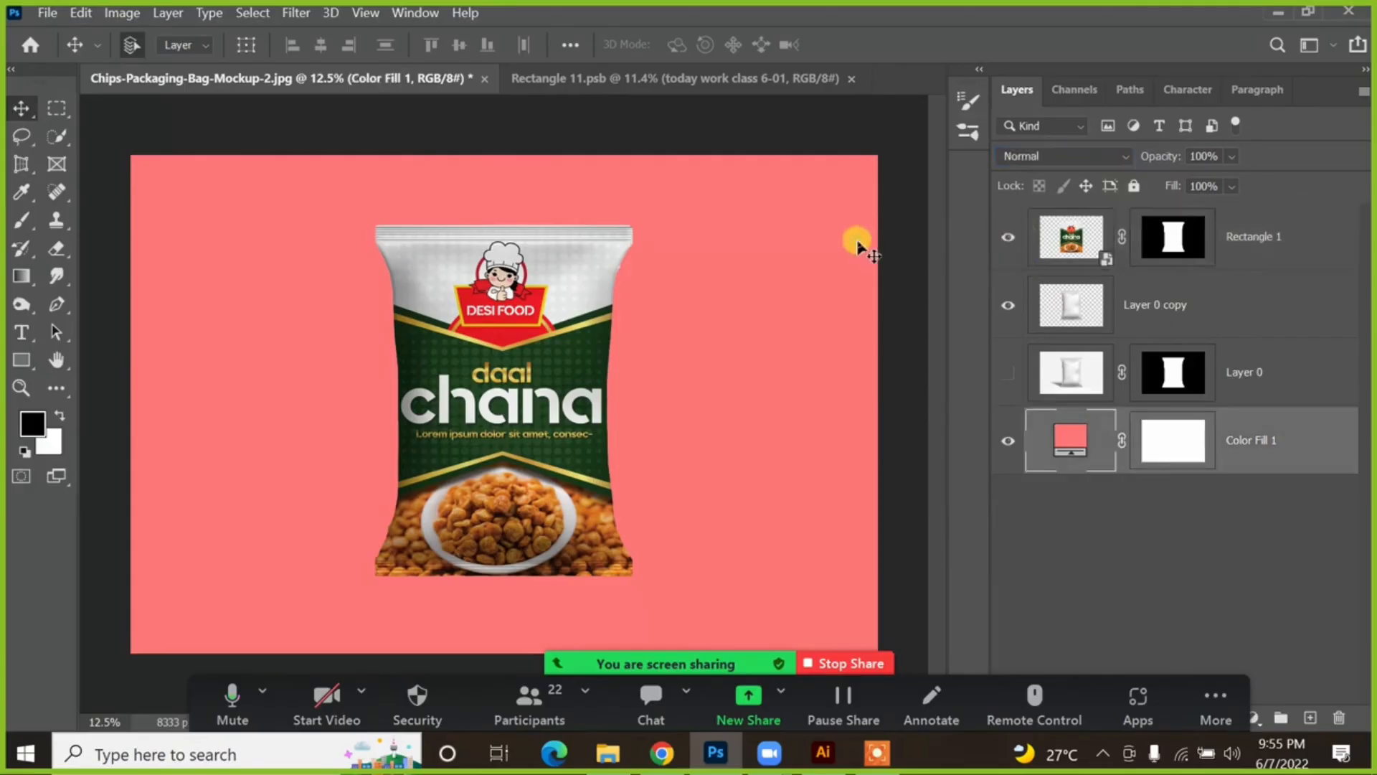
Step: Try other blend modes on a duplicate of the Rectangle 1 layer and delete the duplicate
left_click(567, 297)
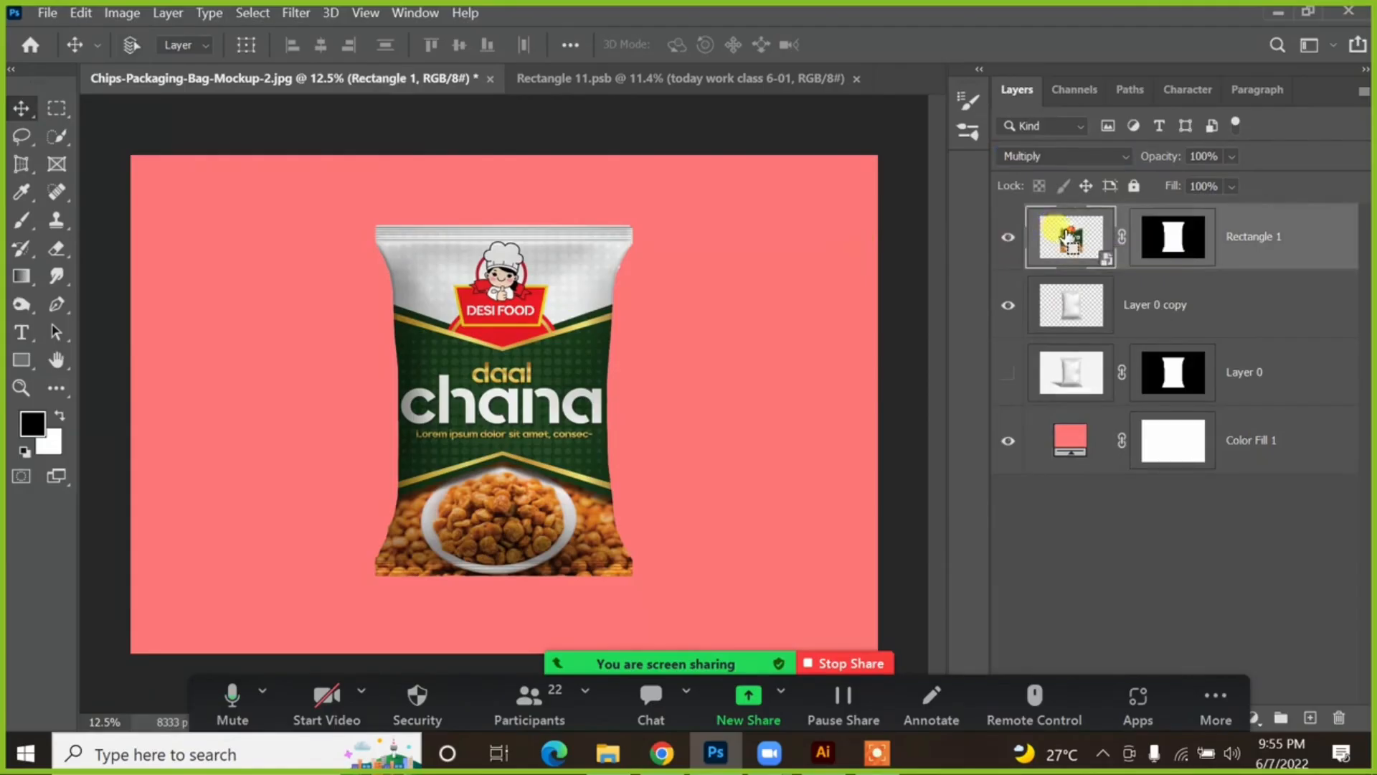
key("ctrl+j")
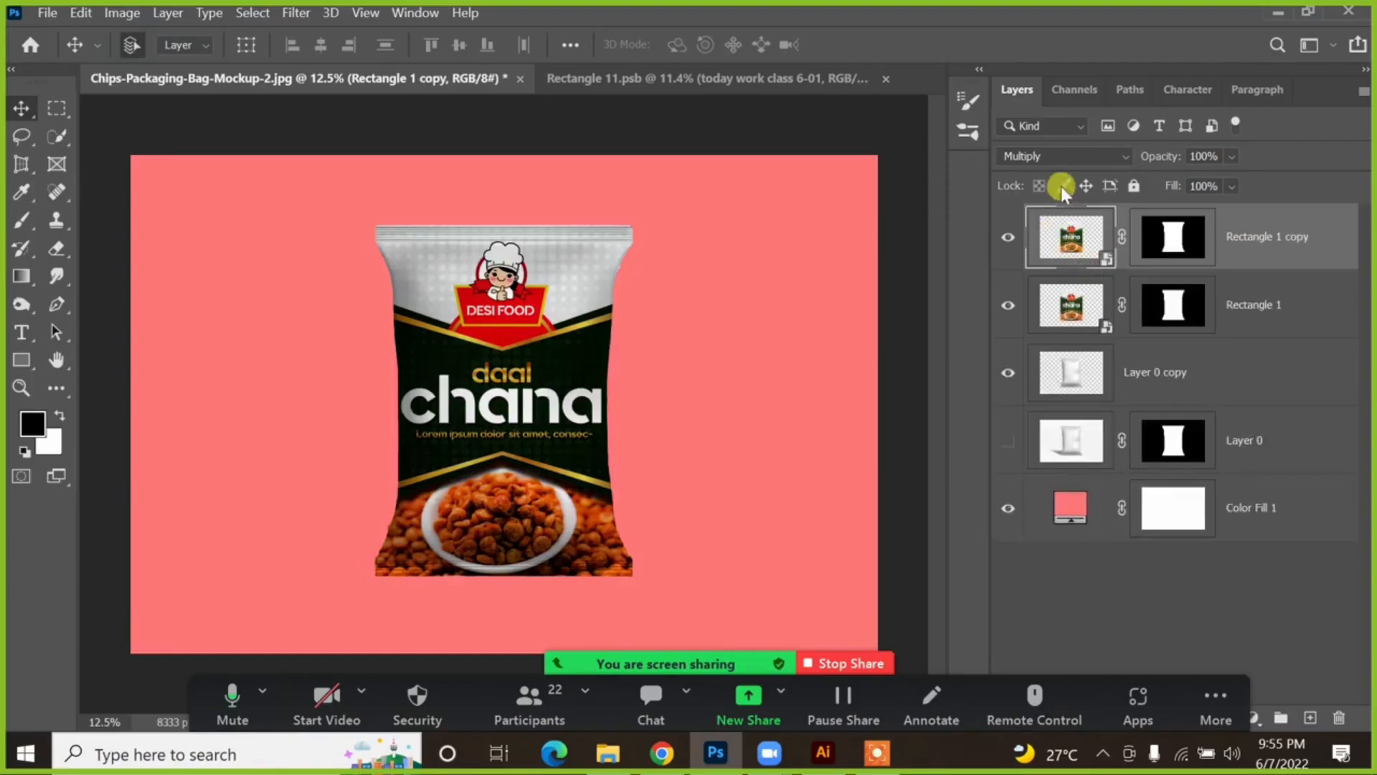
left_click(1050, 155)
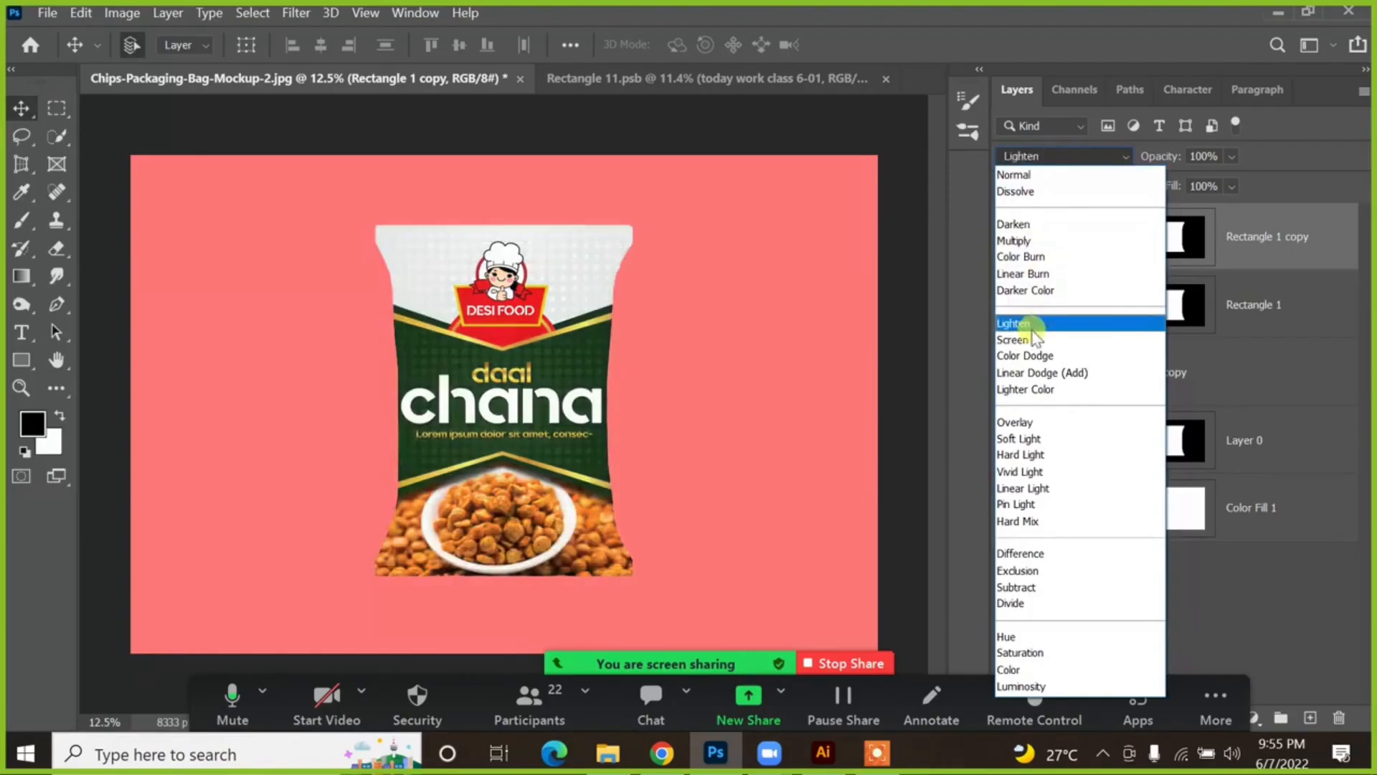
left_click(964, 338)
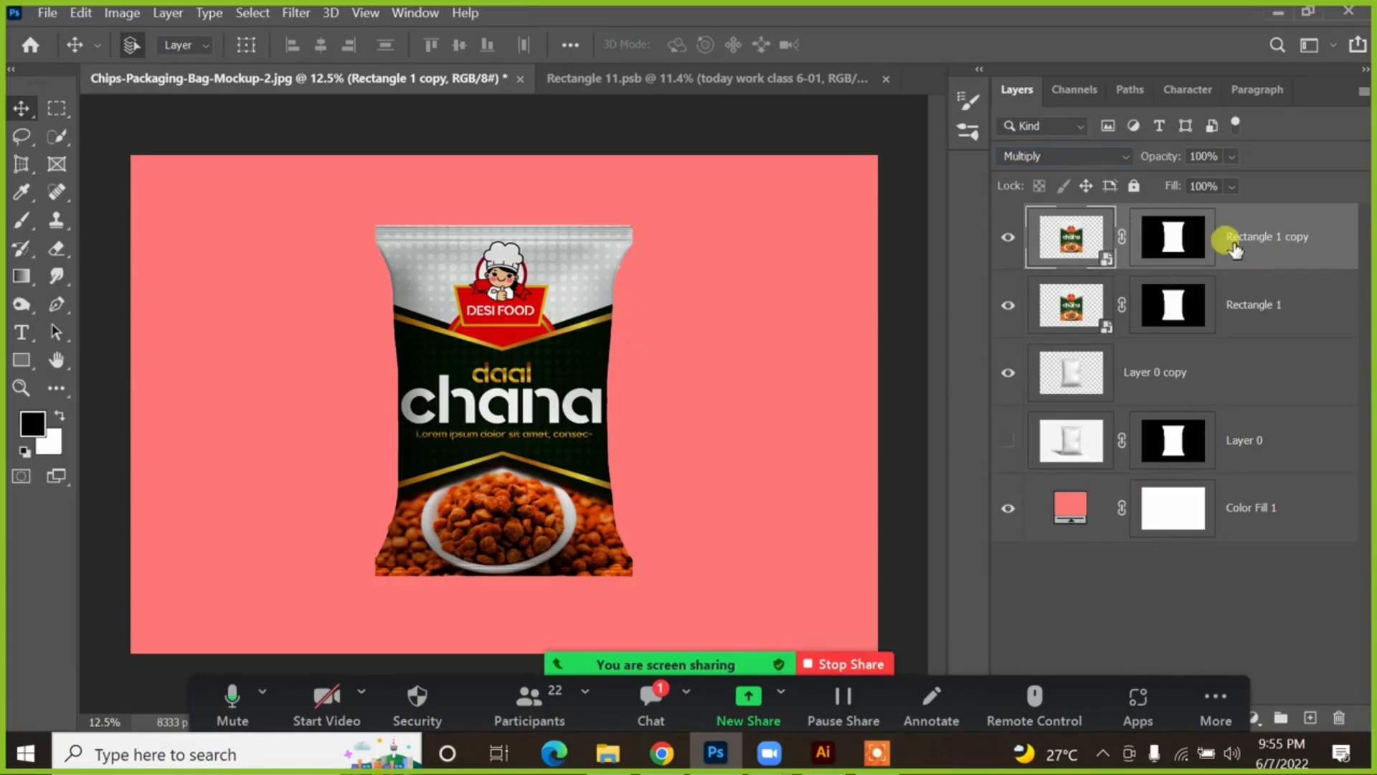
key("Delete")
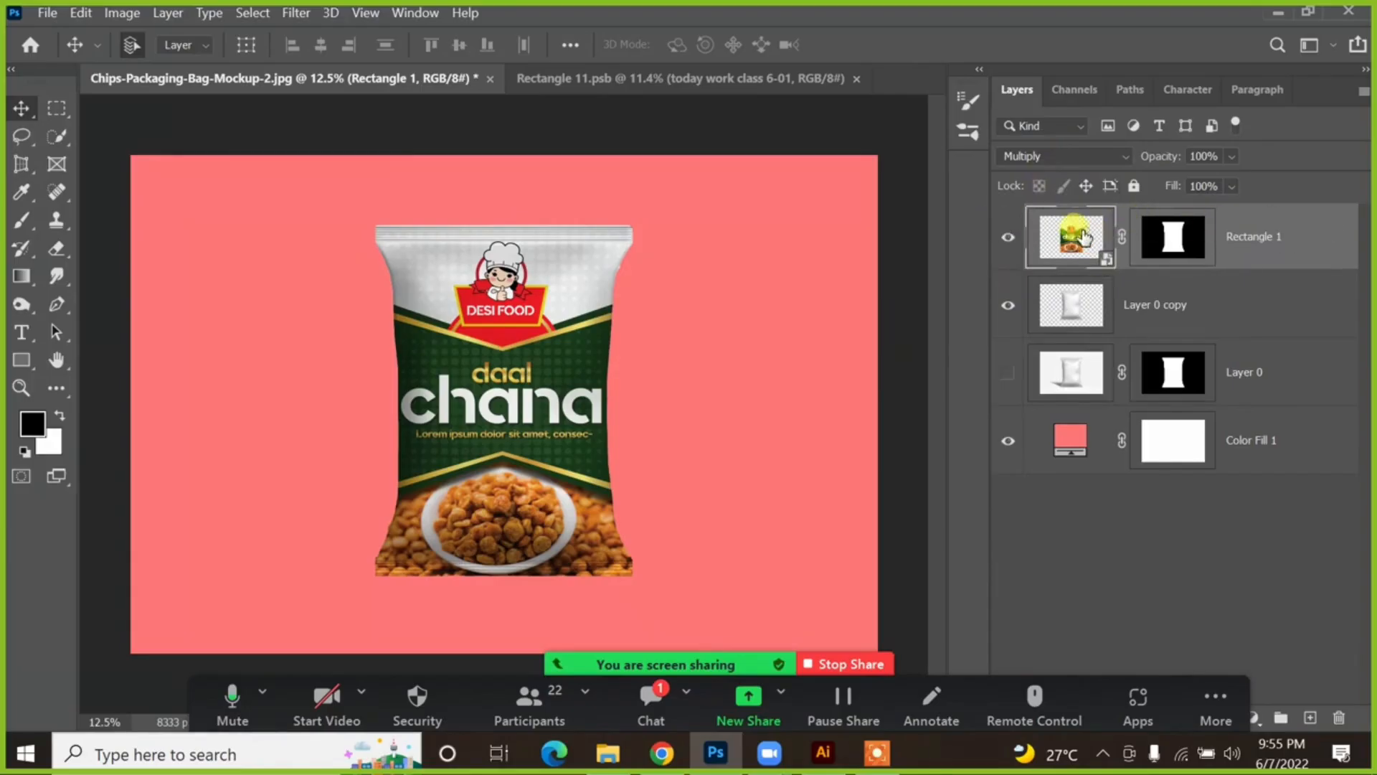
Step: Add a Levels adjustment clipped to Layer 0 copy and set its midtone value to 0.93
left_click(1069, 305)
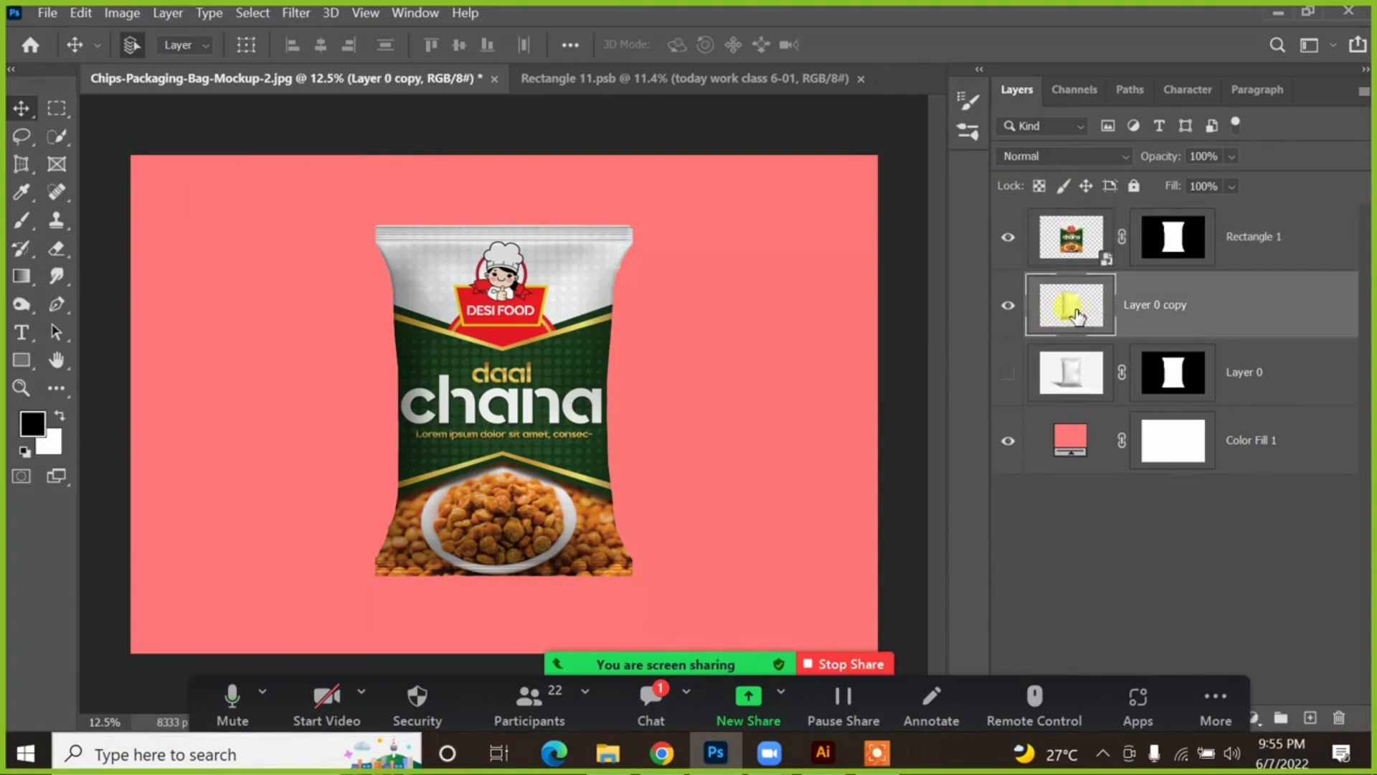
left_click_drag(563, 671, 562, 75)
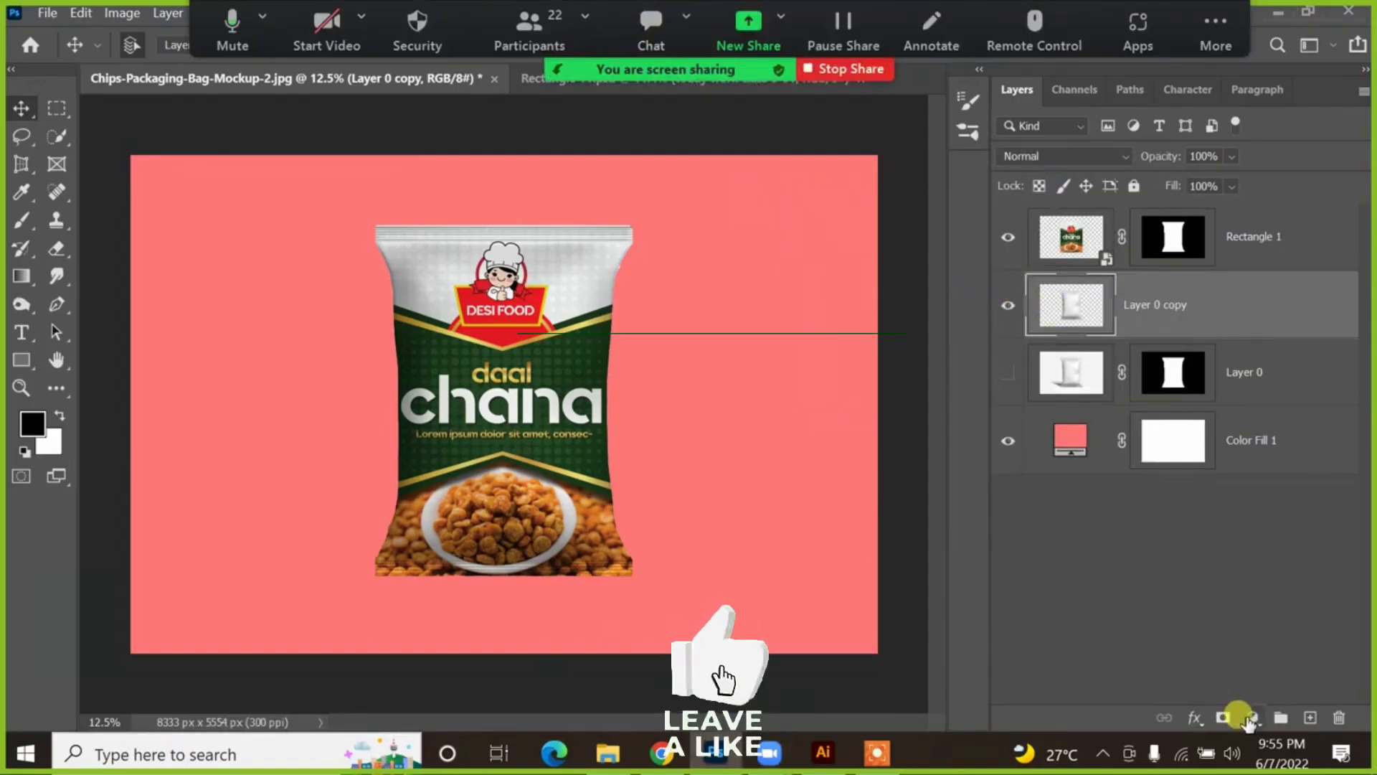
left_click(1252, 717)
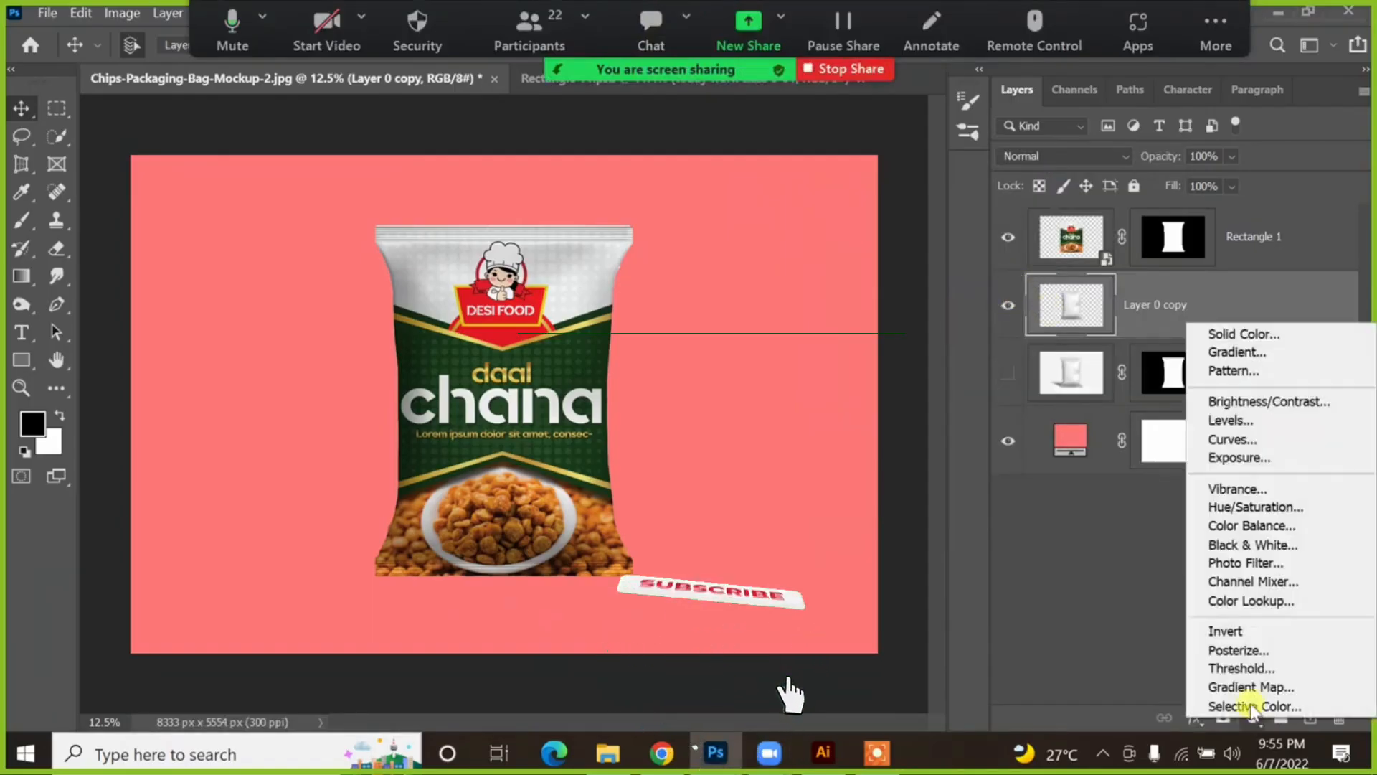
left_click(1250, 423)
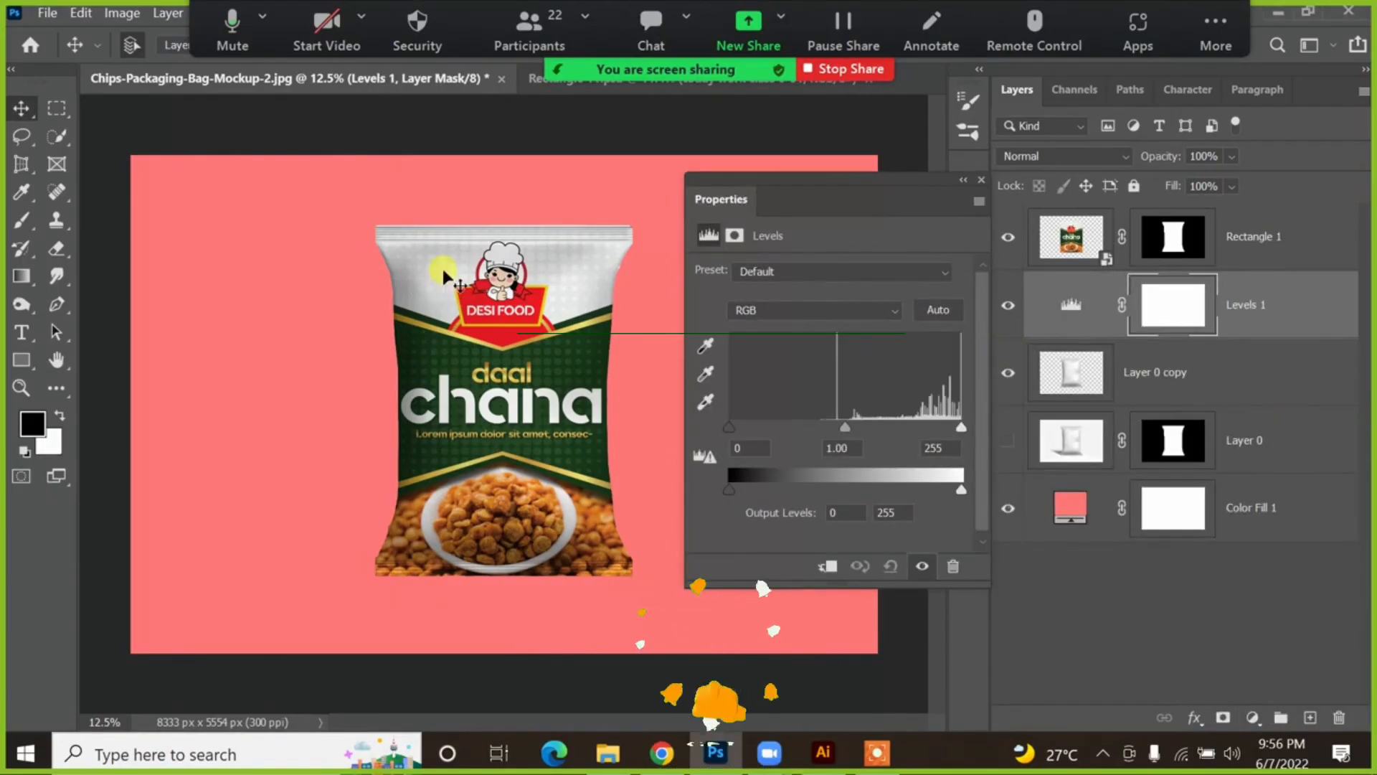
mouse_move(847, 433)
left_mouse_down()
mouse_move(866, 429)
mouse_move(851, 430)
left_mouse_up()
left_click(827, 566)
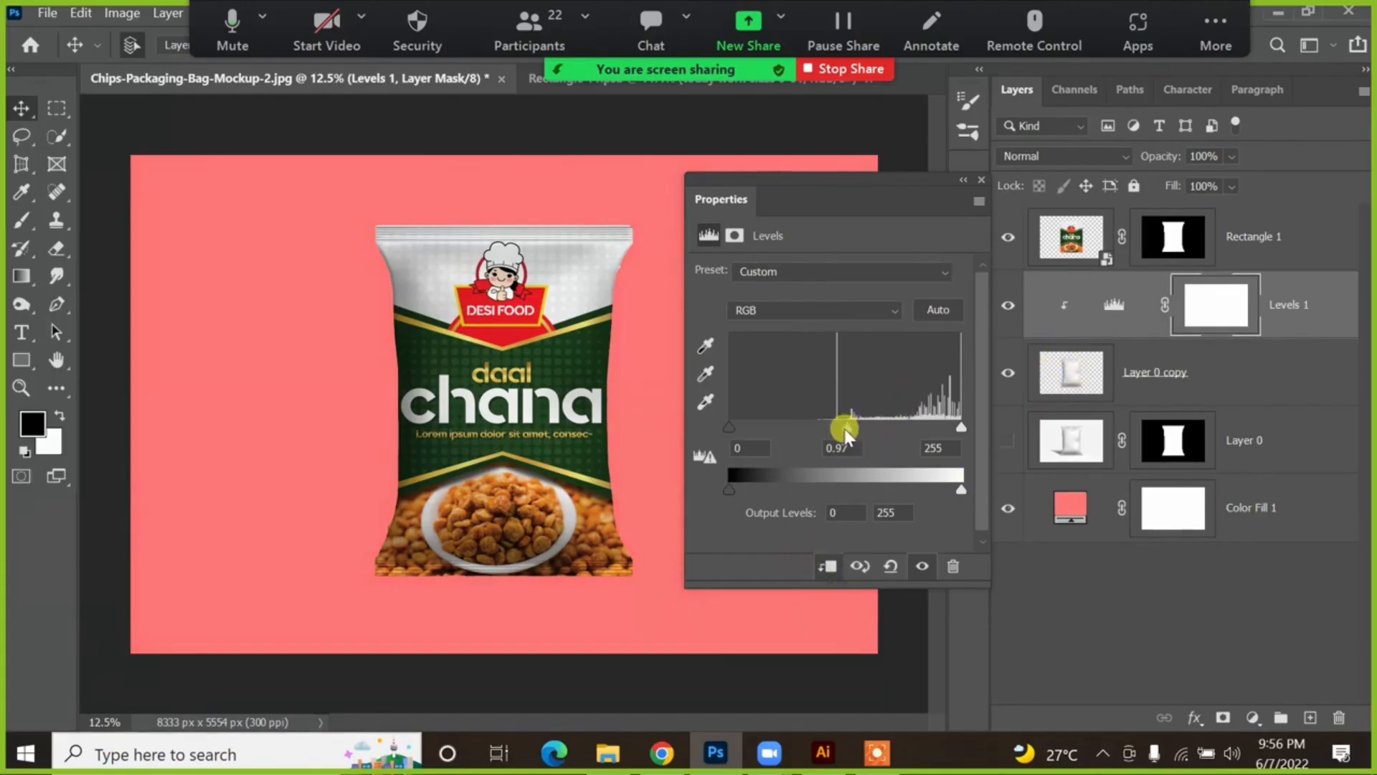
mouse_move(845, 434)
left_mouse_down()
mouse_move(809, 430)
mouse_move(871, 432)
mouse_move(721, 424)
mouse_move(863, 430)
left_mouse_up()
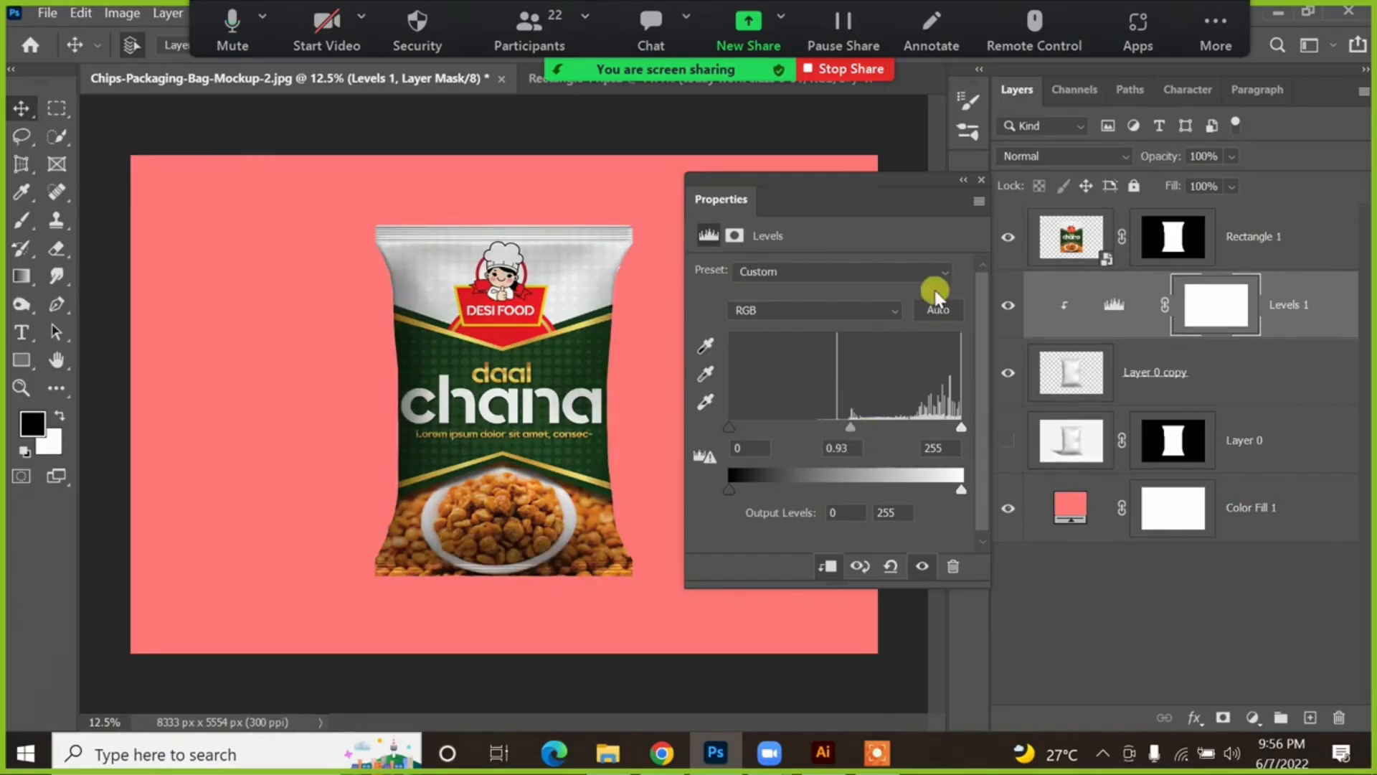
left_click(981, 179)
Step: Merge the Levels 1 adjustment and Layer 0 copy into a single layer
left_click(1235, 362)
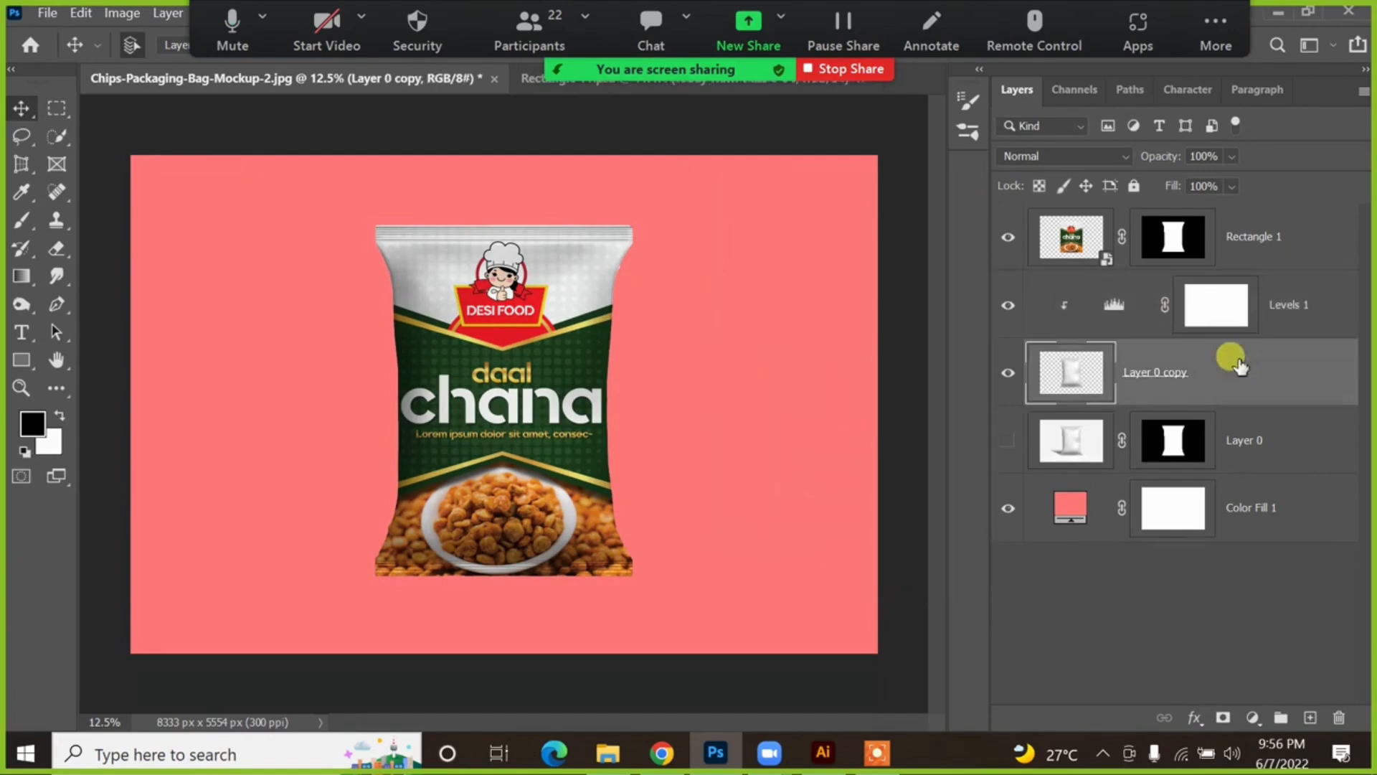
left_click(1316, 316)
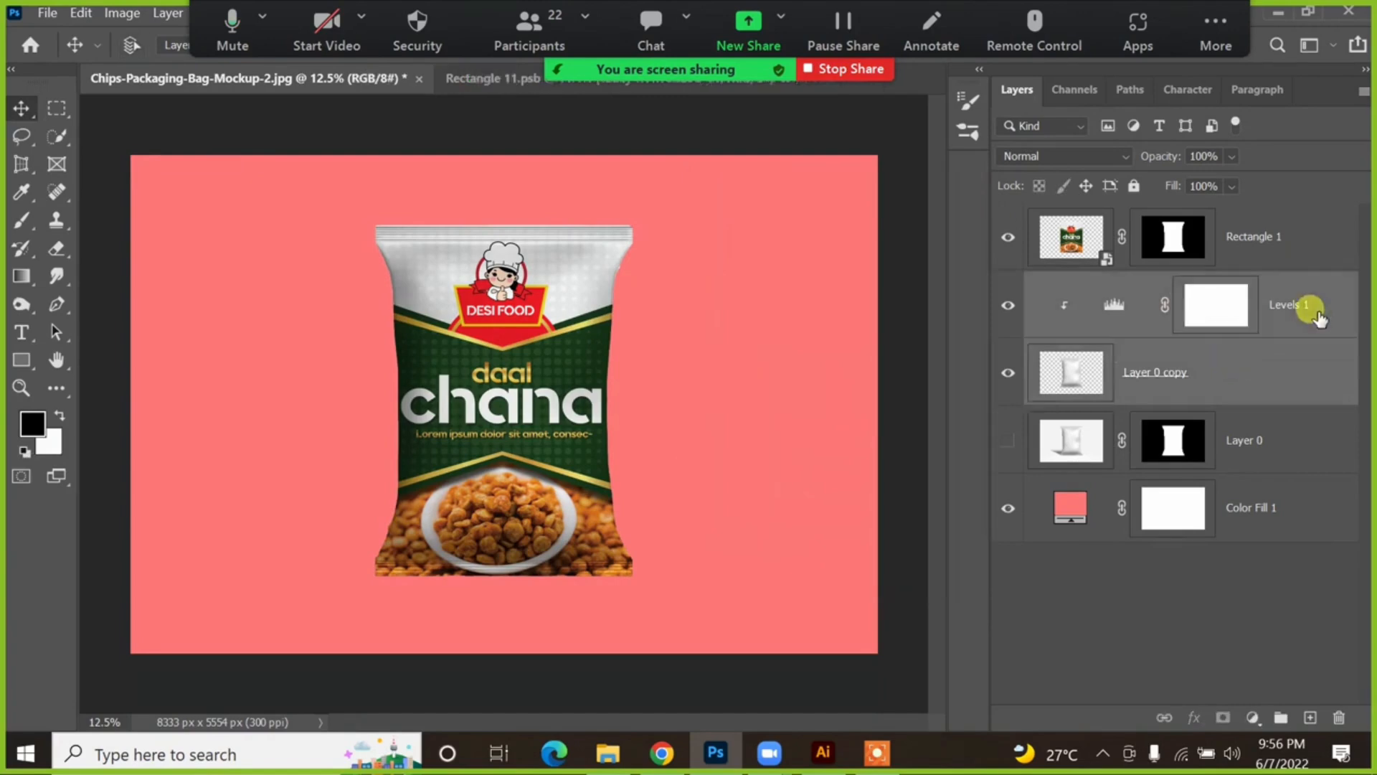
right_click(1272, 372)
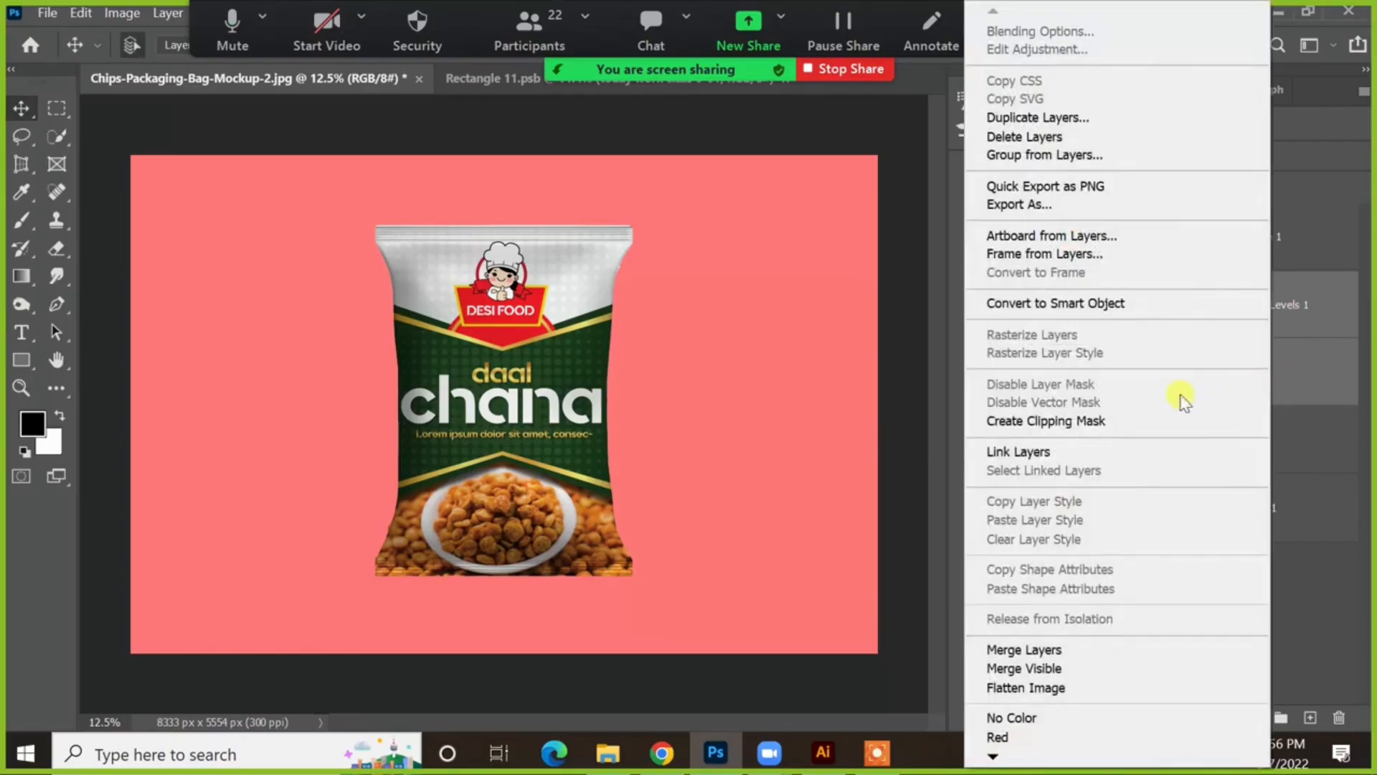
left_click(1024, 649)
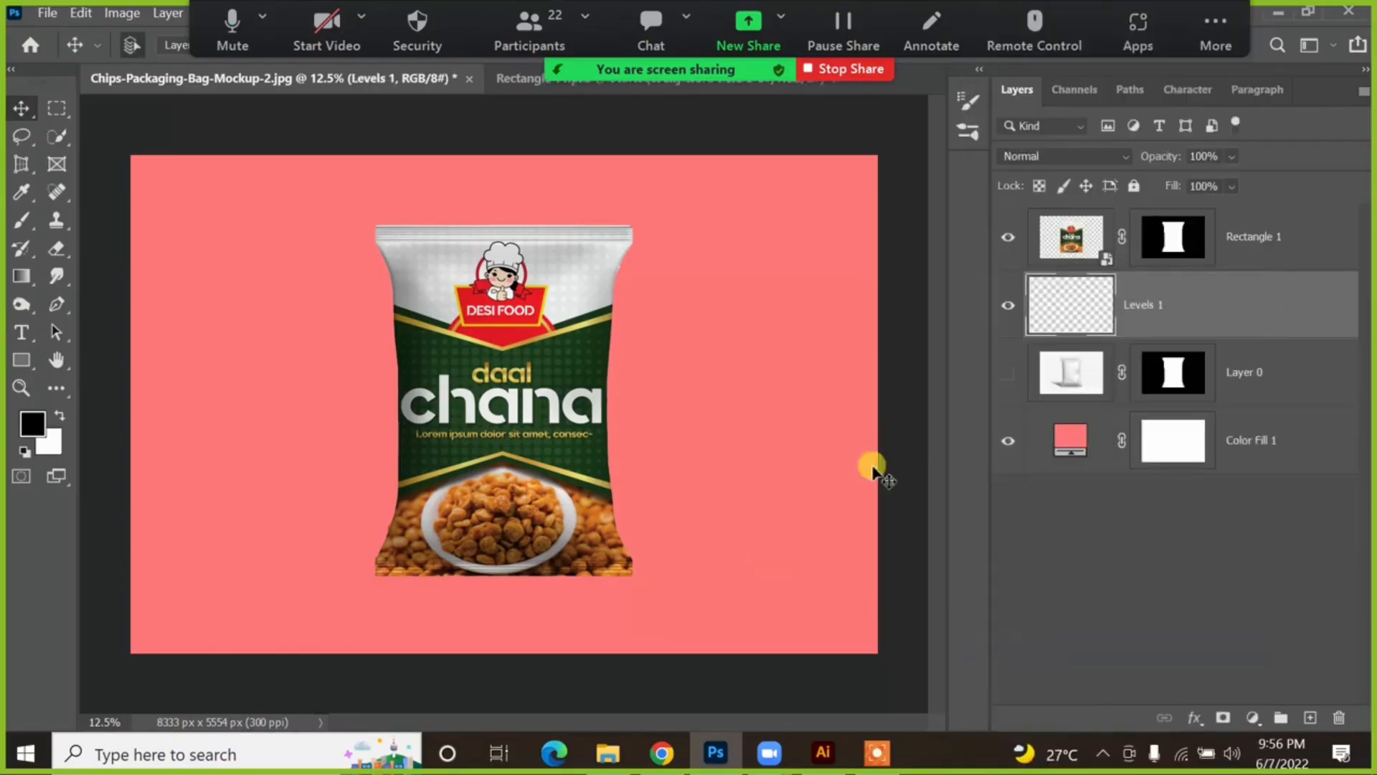
Step: Duplicate the merged Levels 1 bag layer and move the copy above the Rectangle 1 artwork
key("ctrl+j")
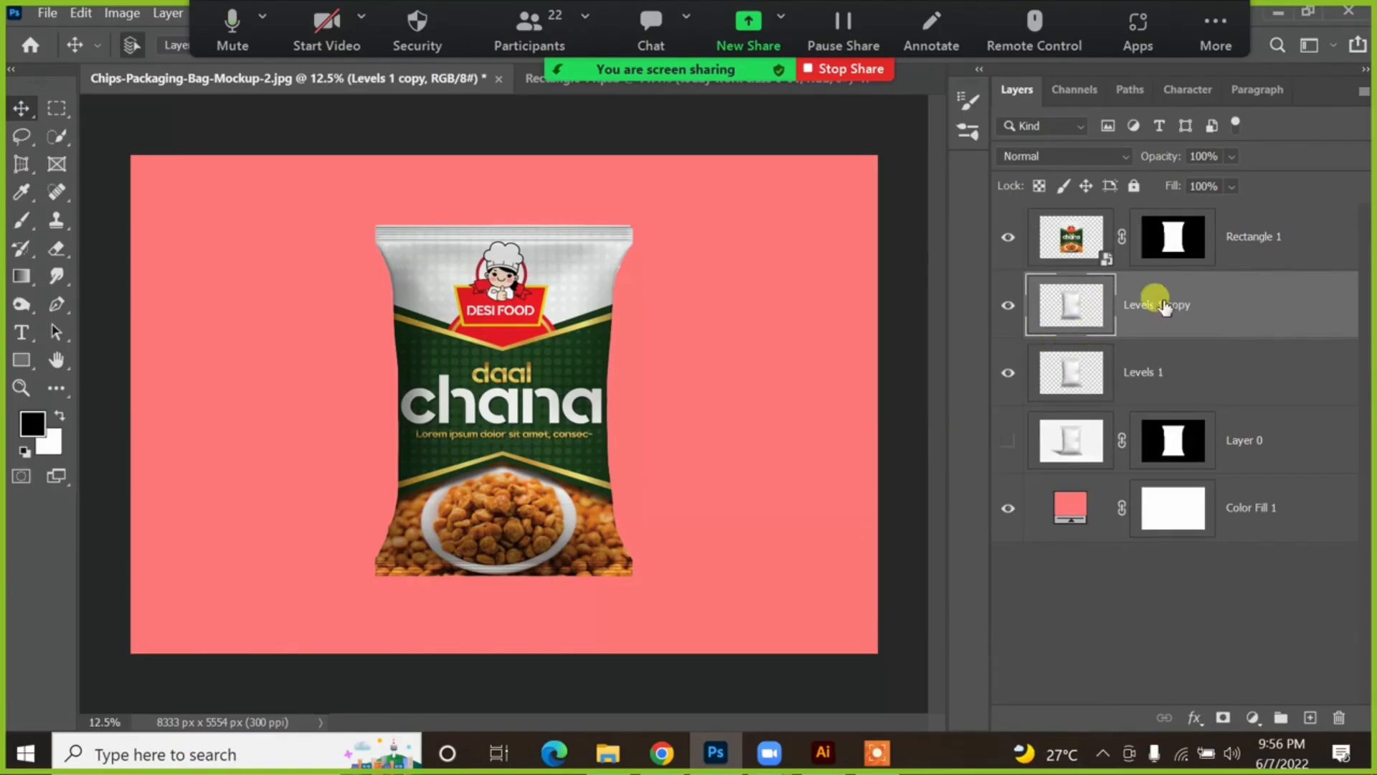
key("ctrl+bracketright")
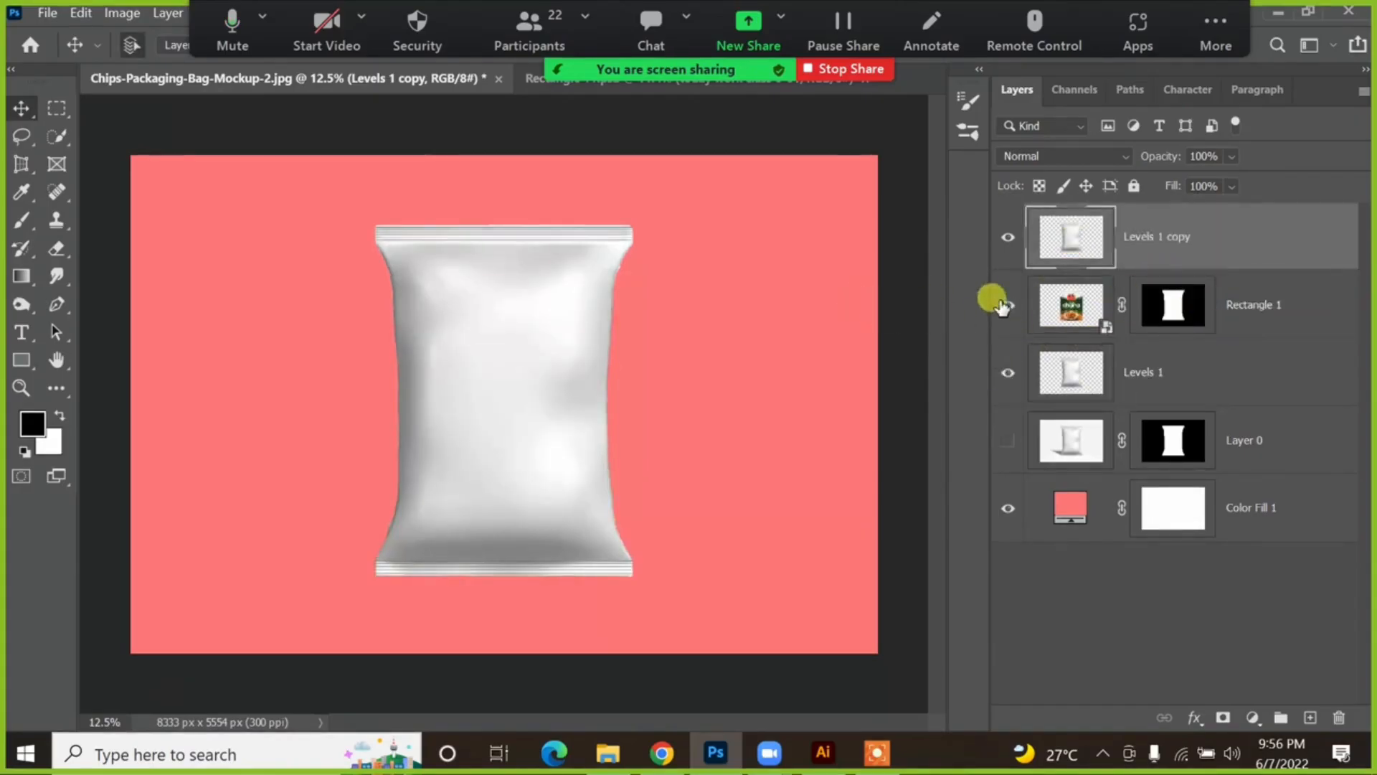
left_click(1006, 237)
left_click(1006, 237)
Step: Try the Hard Light blend mode on the Levels 1 copy layer and test its opacity
left_click(1057, 155)
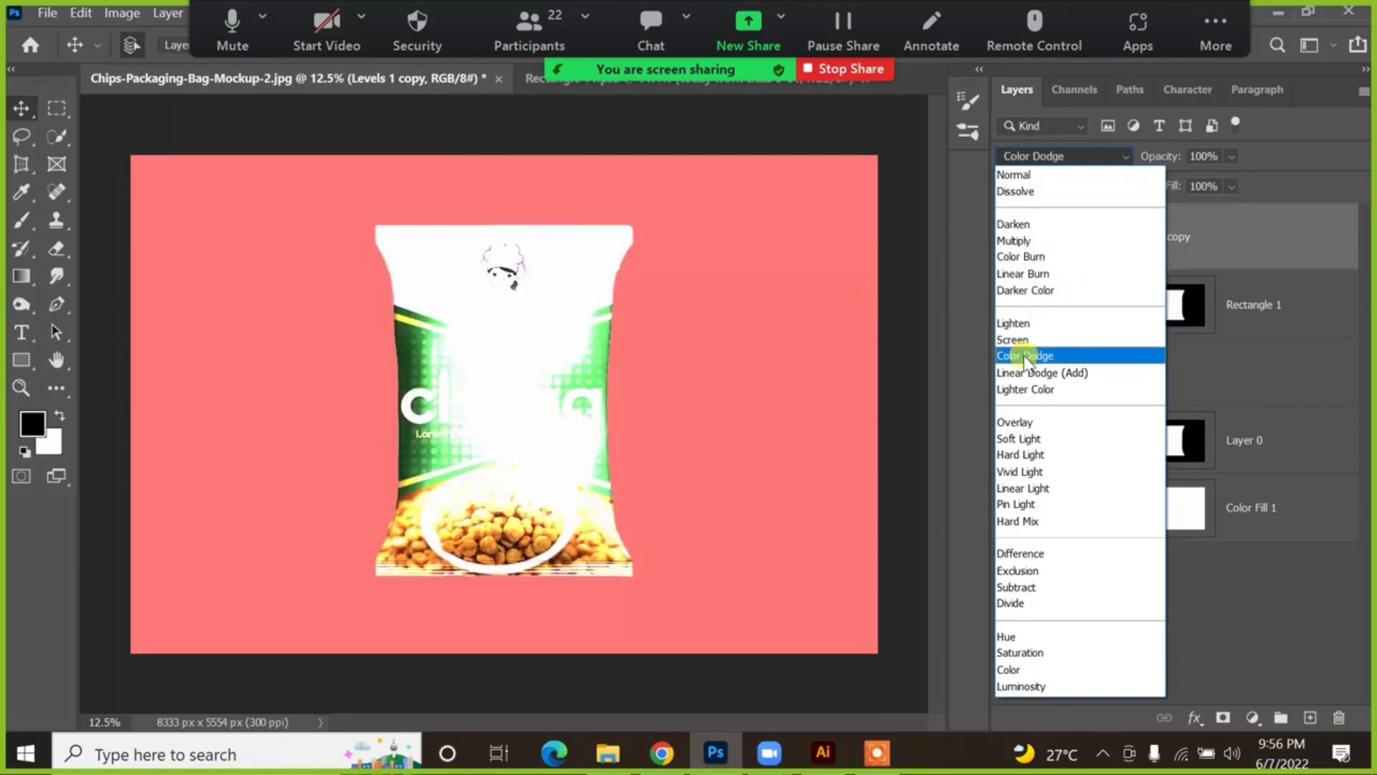
left_click(1029, 454)
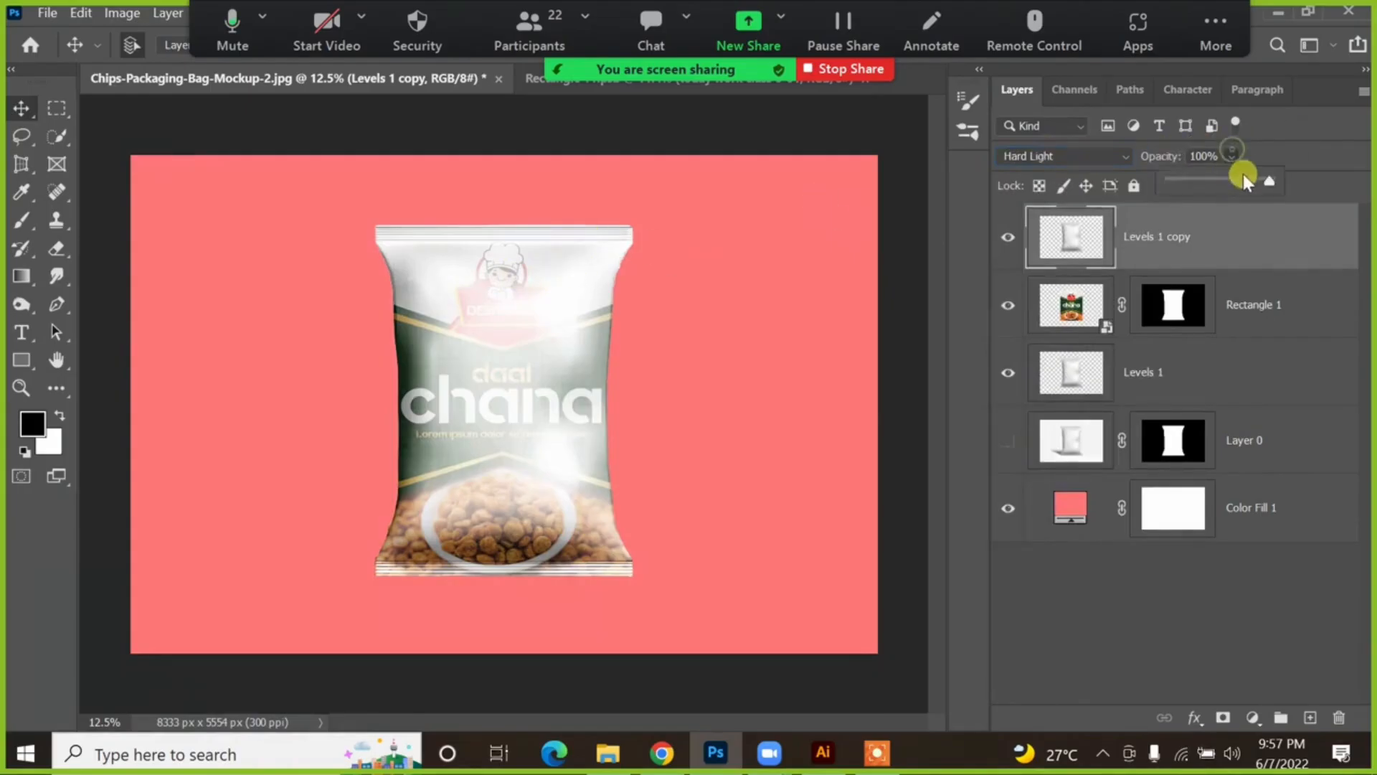
left_click_drag(1241, 179, 1310, 185)
Step: Set the Levels 1 copy layer's blend mode to Overlay, compare it hidden and shown, and lower its opacity to about 60%
left_click(1039, 154)
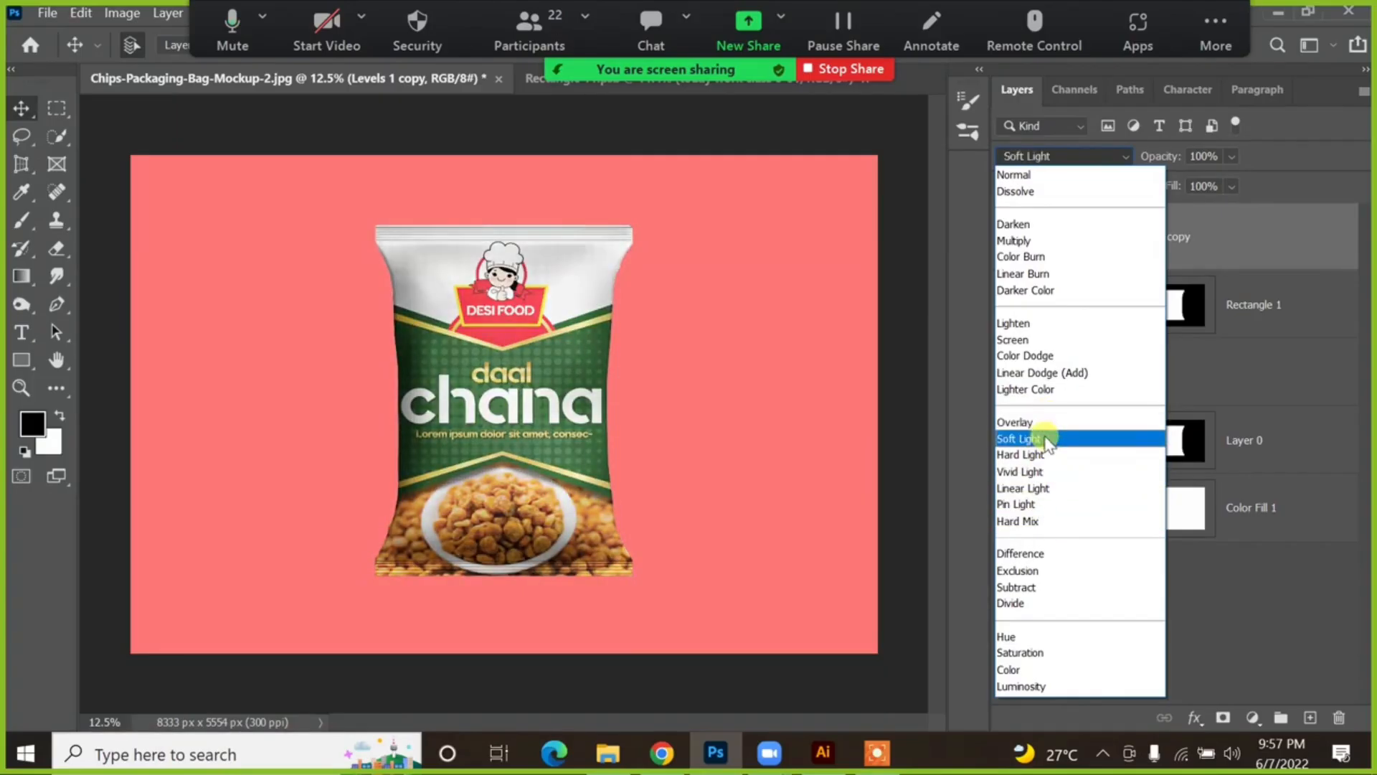
key("Escape")
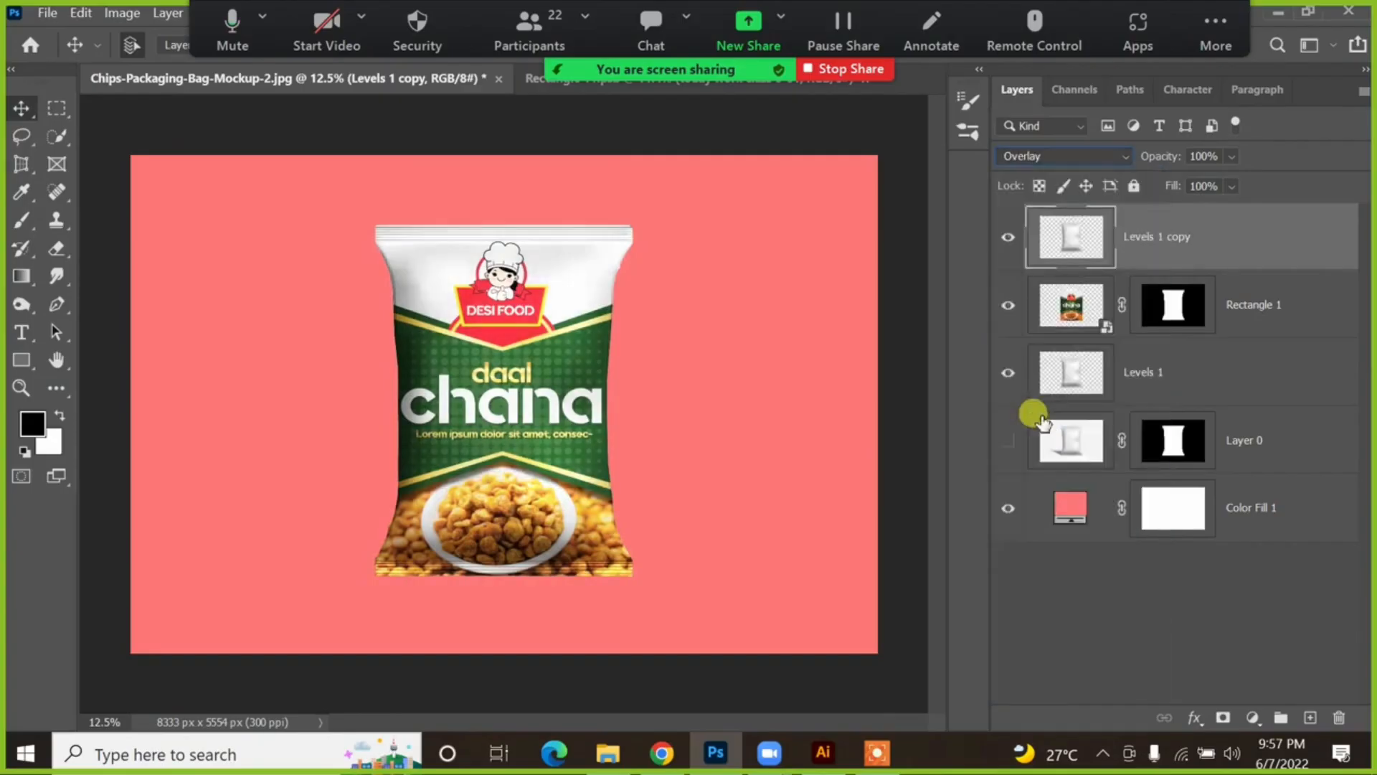
left_click(1008, 236)
left_click(1008, 237)
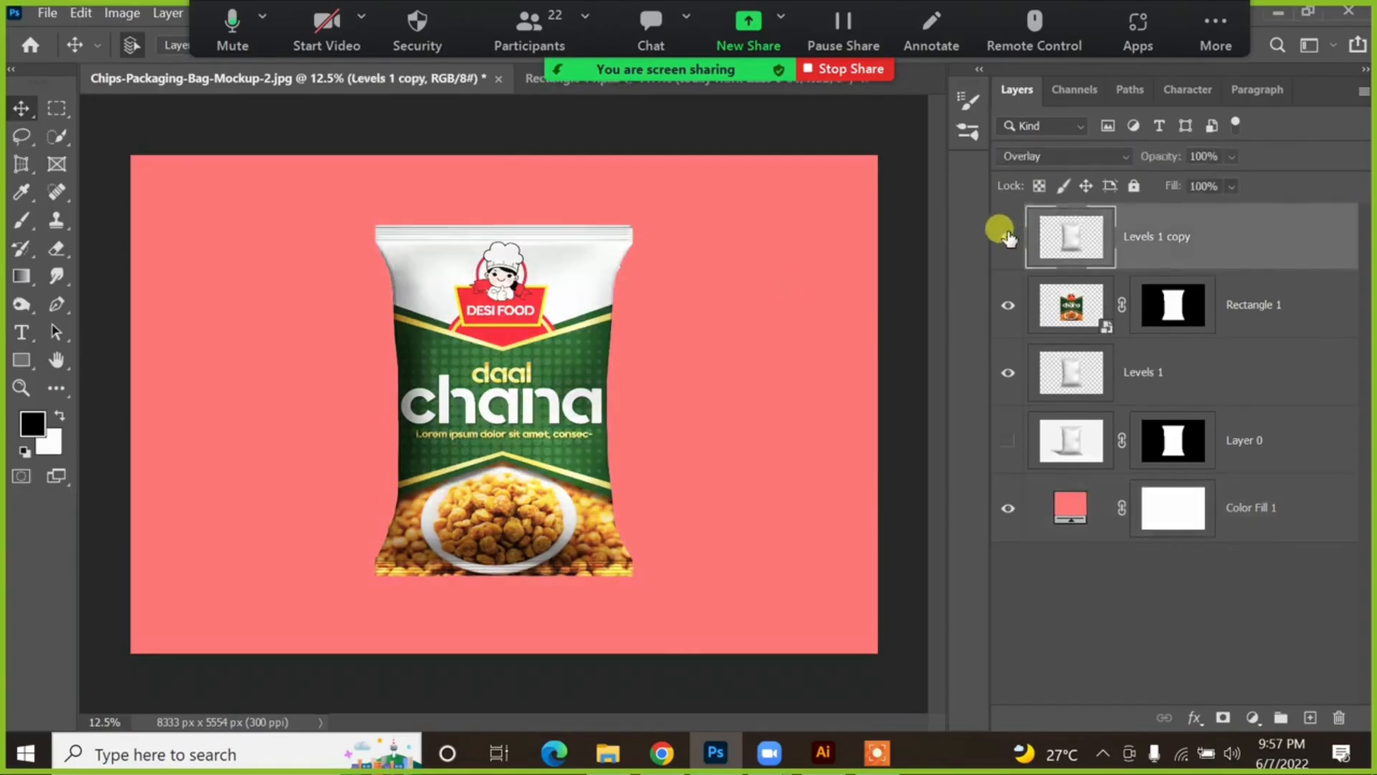
left_click(1008, 237)
left_click(1008, 237)
left_click(1008, 237)
left_click(1008, 237)
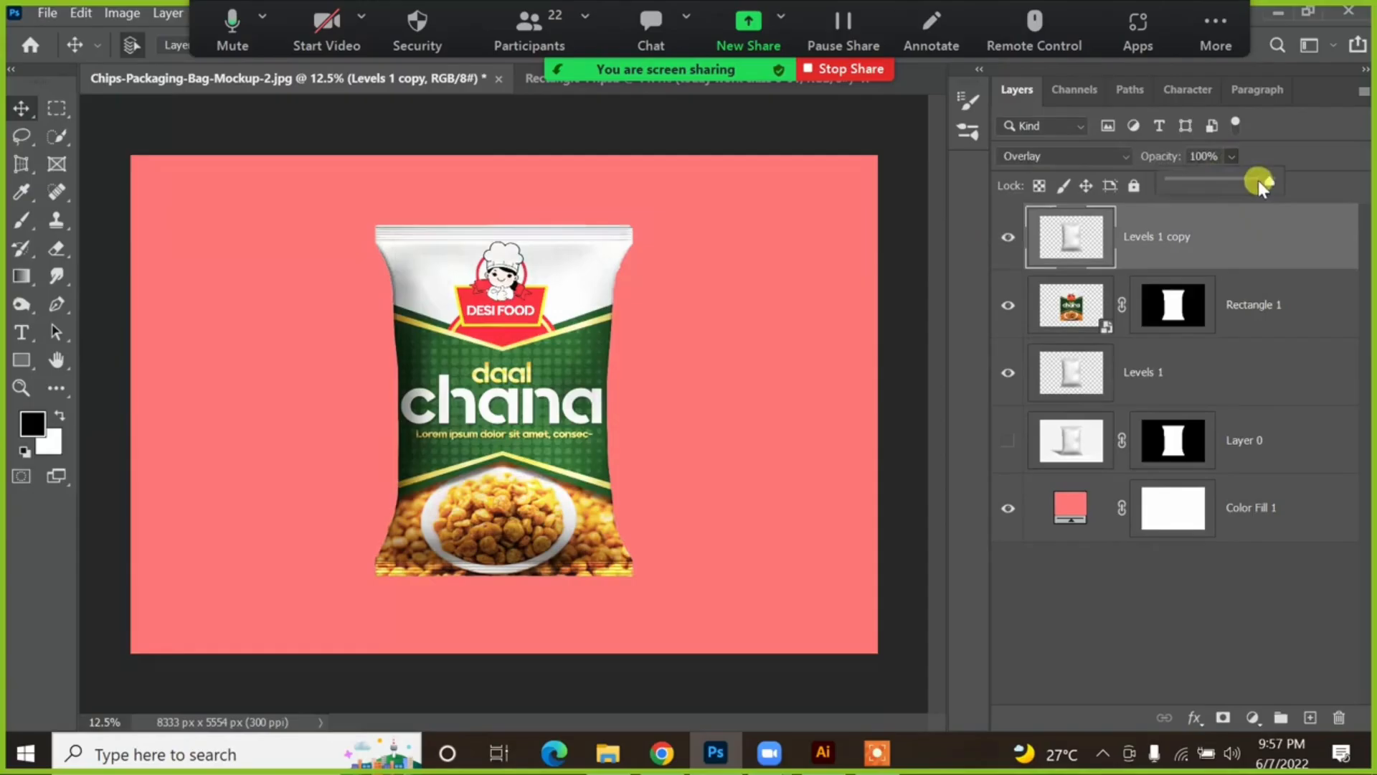
left_click_drag(1238, 178, 1225, 182)
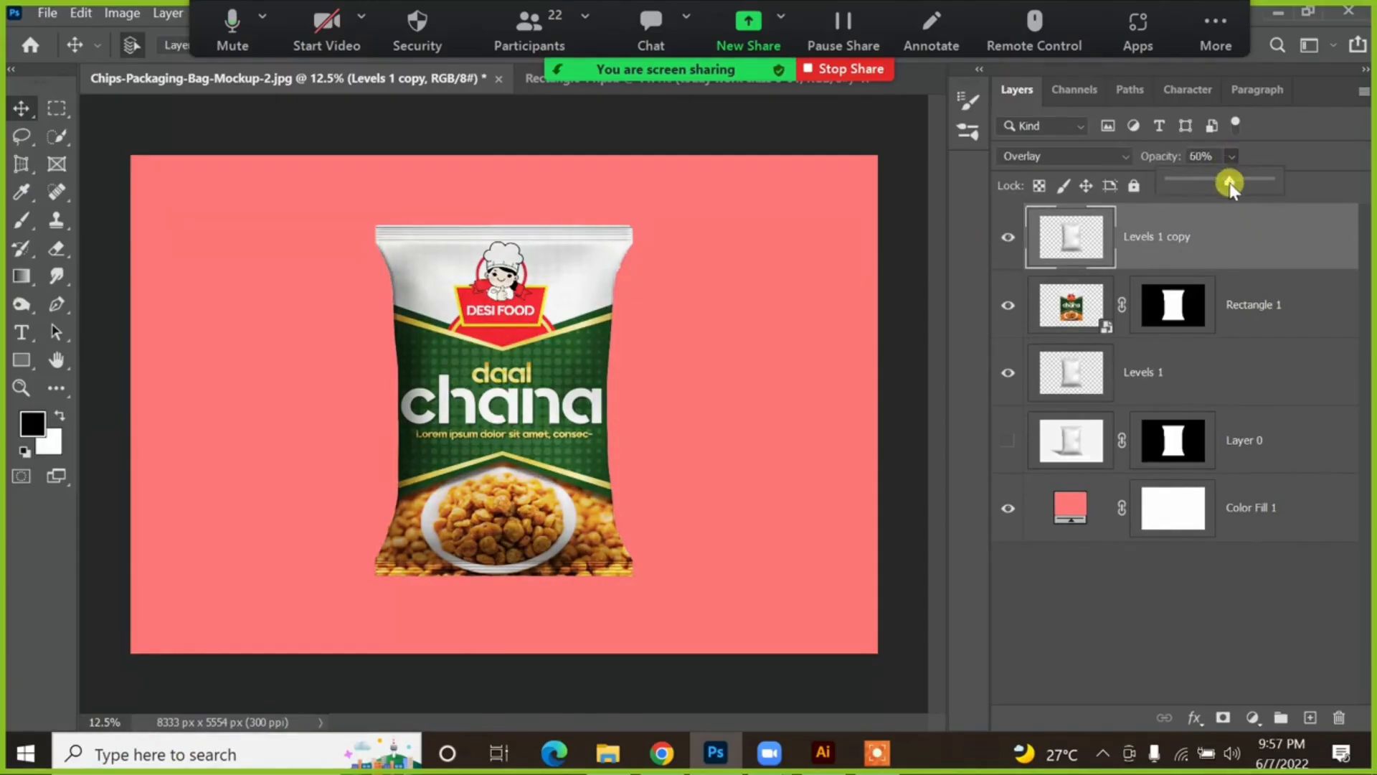
Step: Compare the bag with the Levels 1 copy layer hidden and shown, and lower that layer's opacity to about 51%
left_click(1007, 238)
left_click(1008, 238)
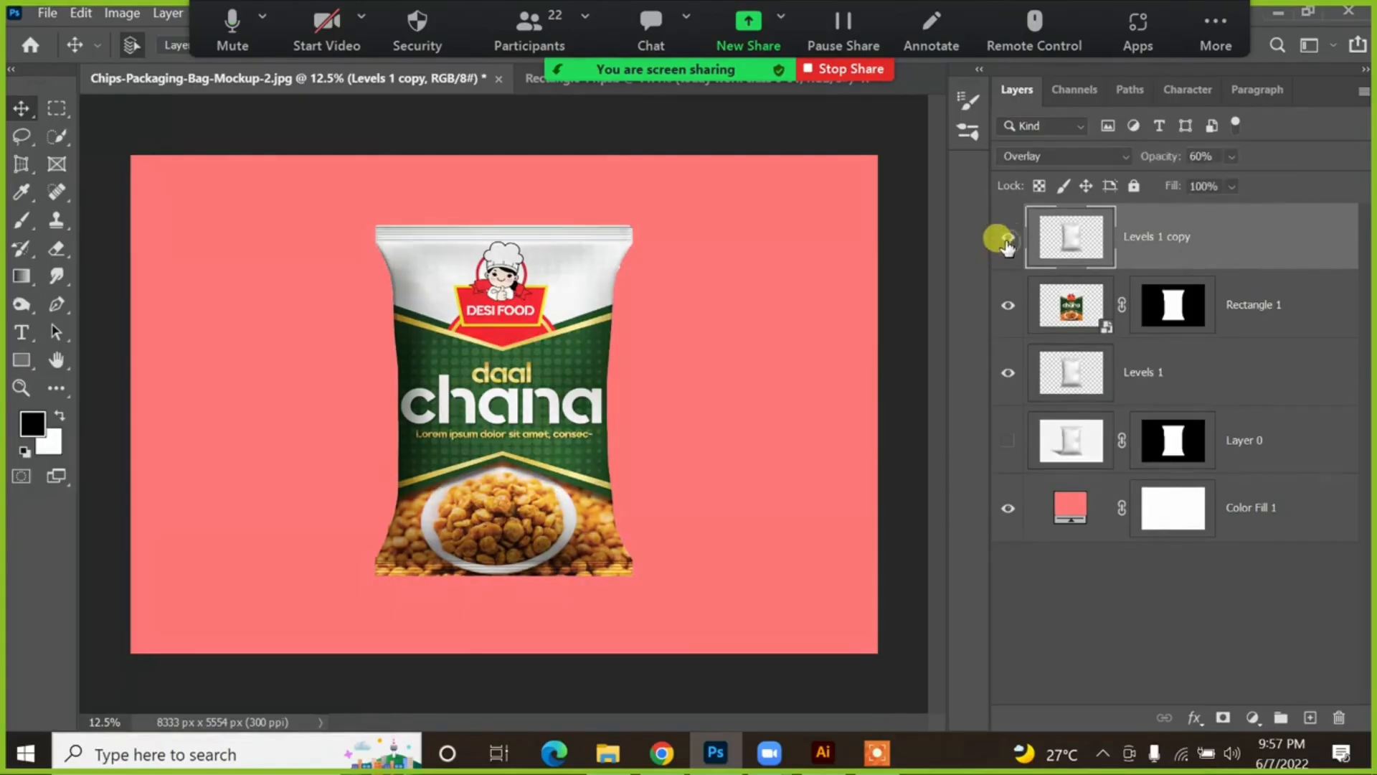
left_click(1008, 238)
left_click(1006, 241)
left_click(1005, 241)
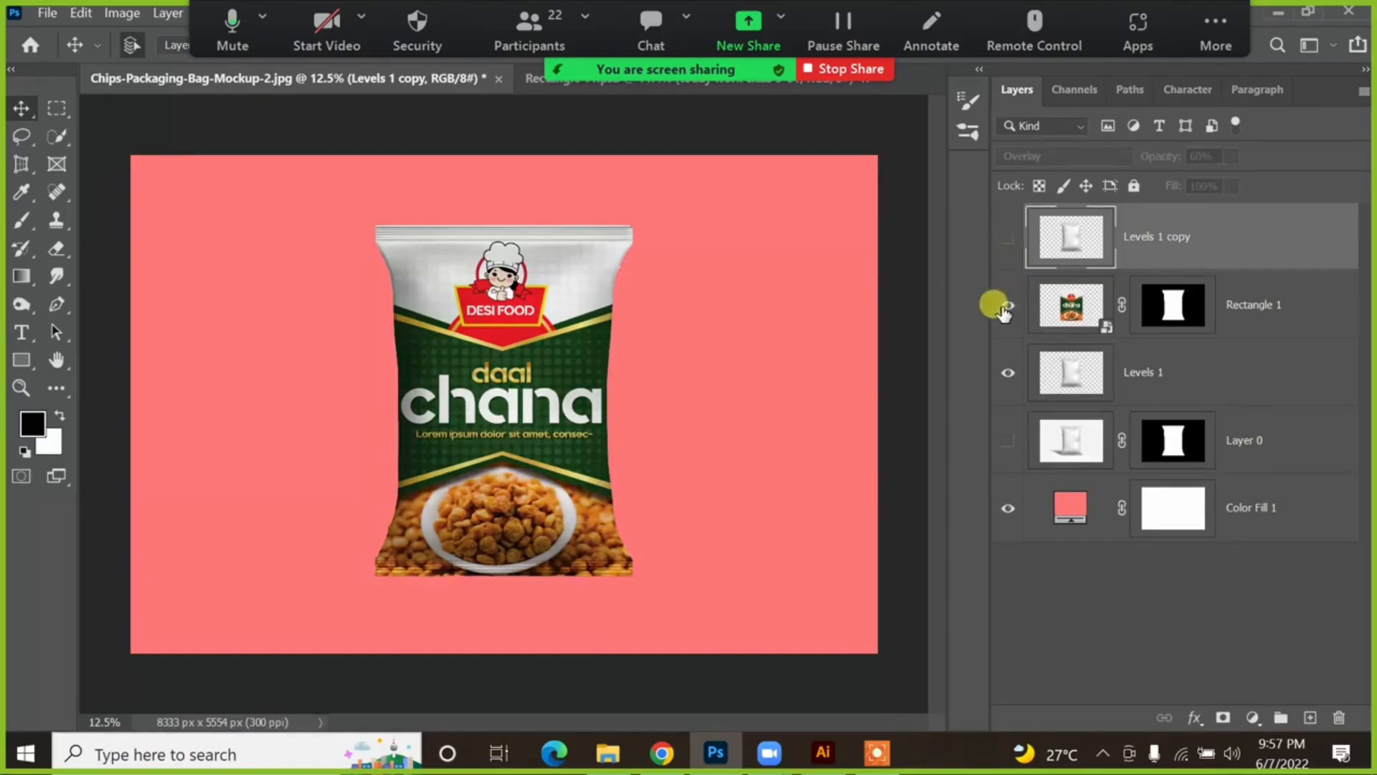
left_click(1008, 237)
left_click(1007, 237)
left_click(1008, 237)
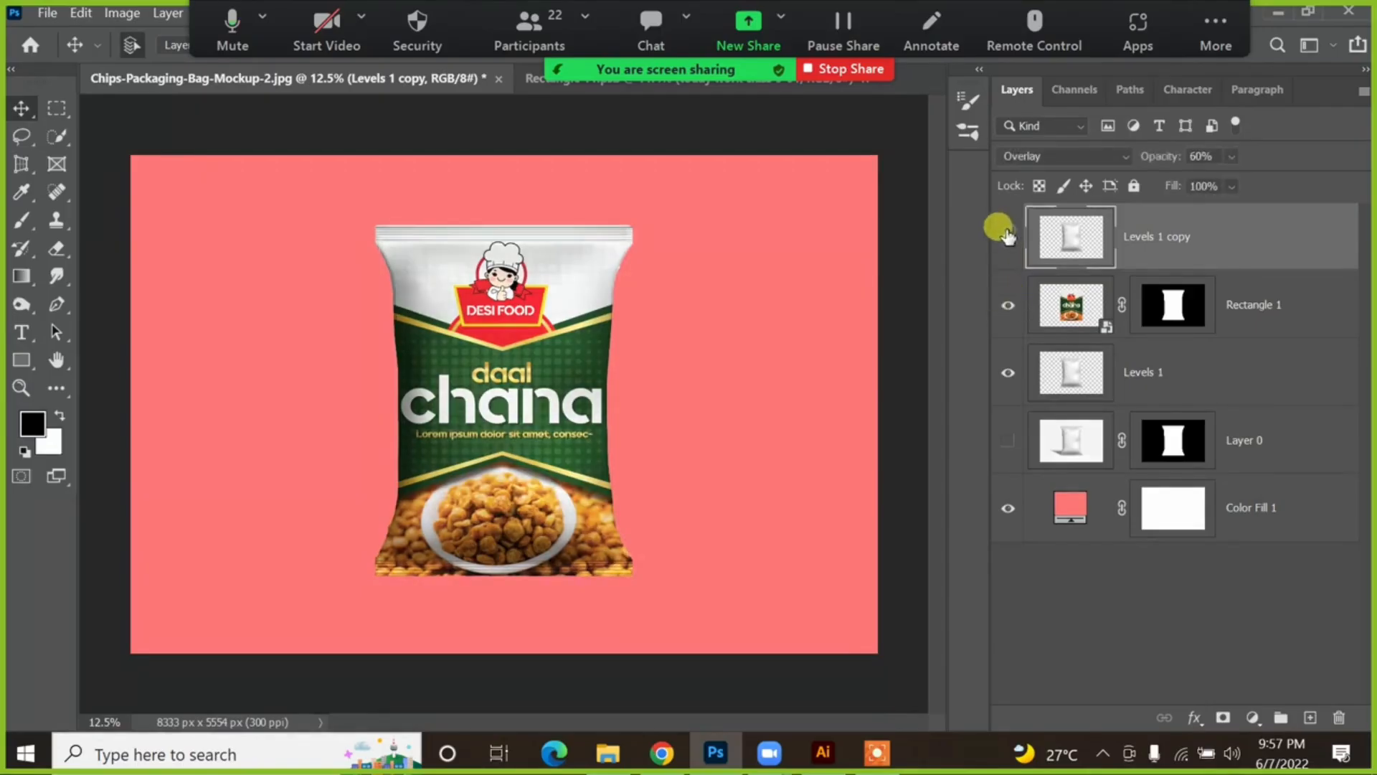
left_click(1008, 237)
left_click(1008, 237)
left_click(1008, 237)
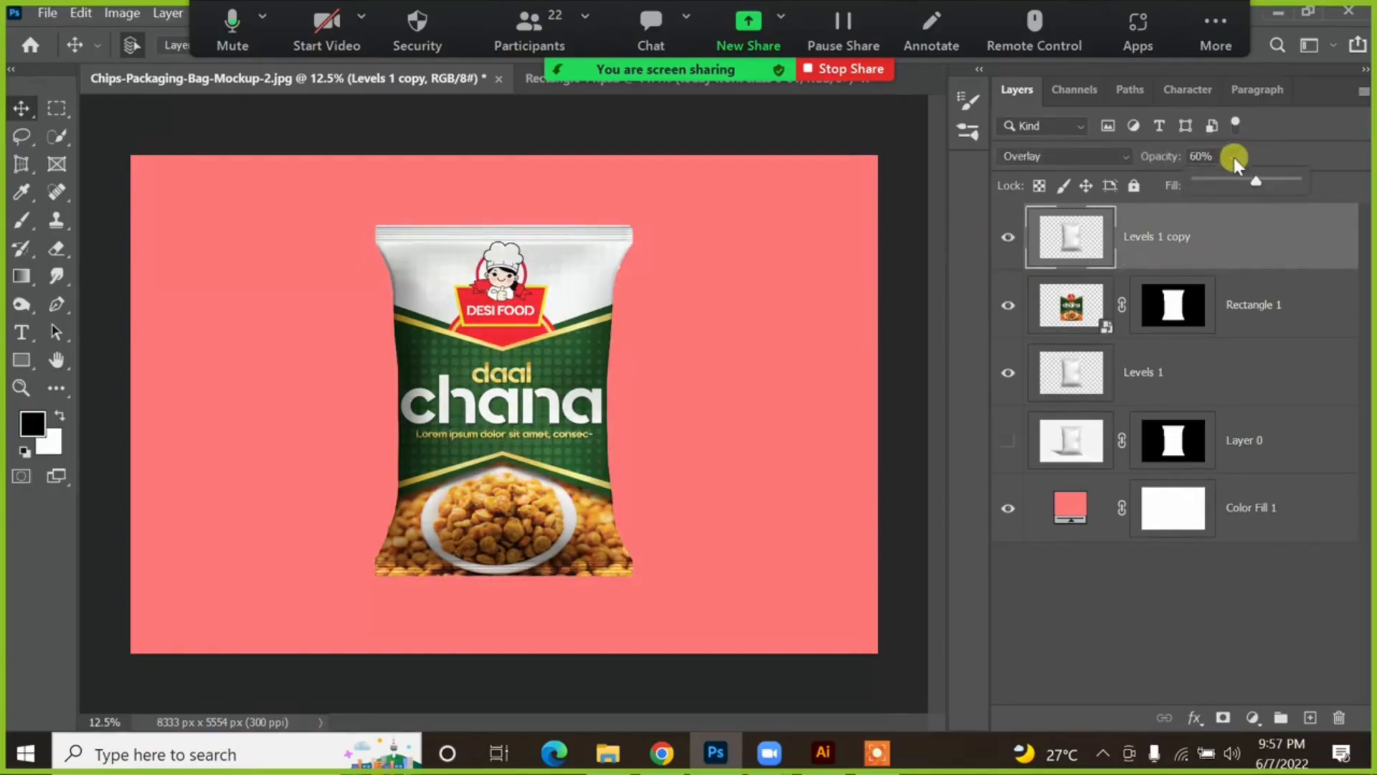
mouse_move(1241, 185)
left_mouse_down()
mouse_move(1129, 195)
mouse_move(1203, 209)
mouse_move(1239, 180)
left_mouse_up()
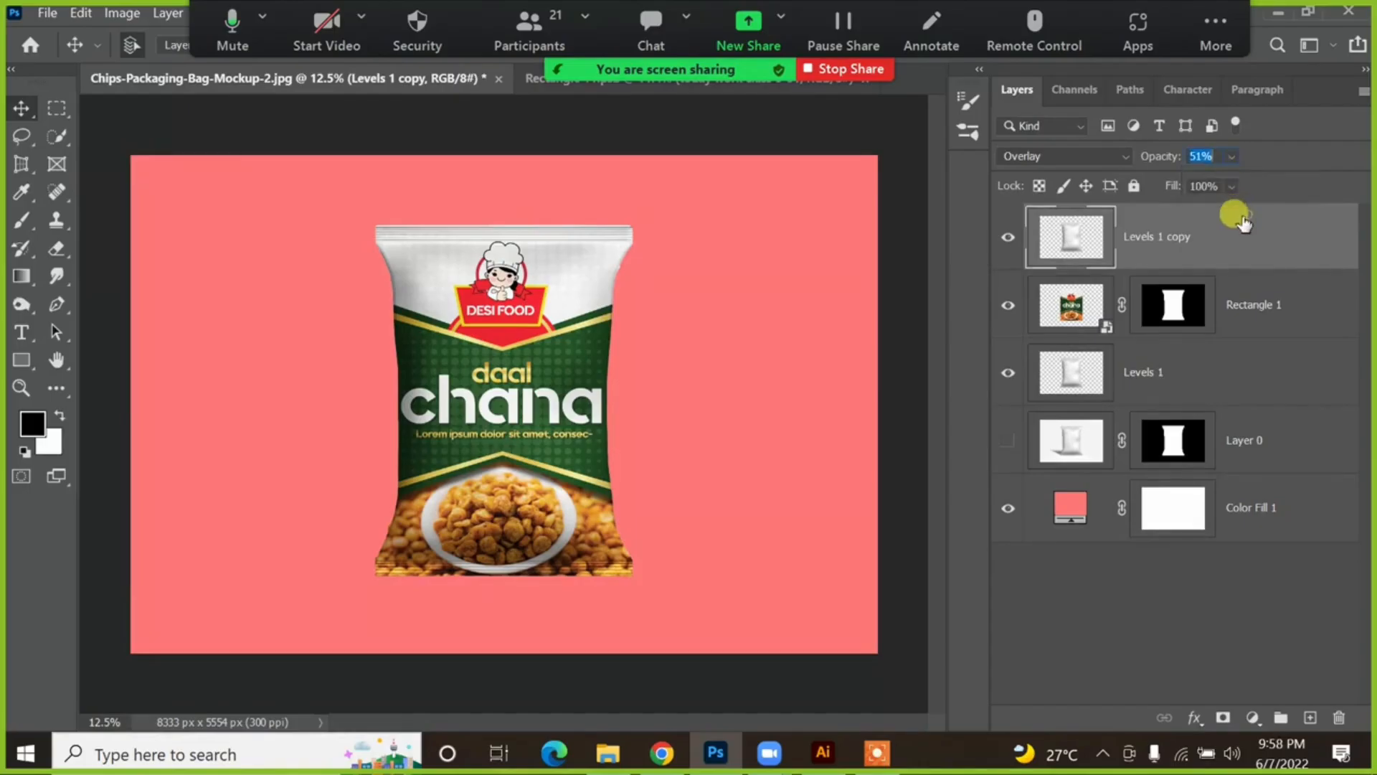
Step: Rename the Rectangle 1 artwork layer to "replace your design"
left_click(1049, 352)
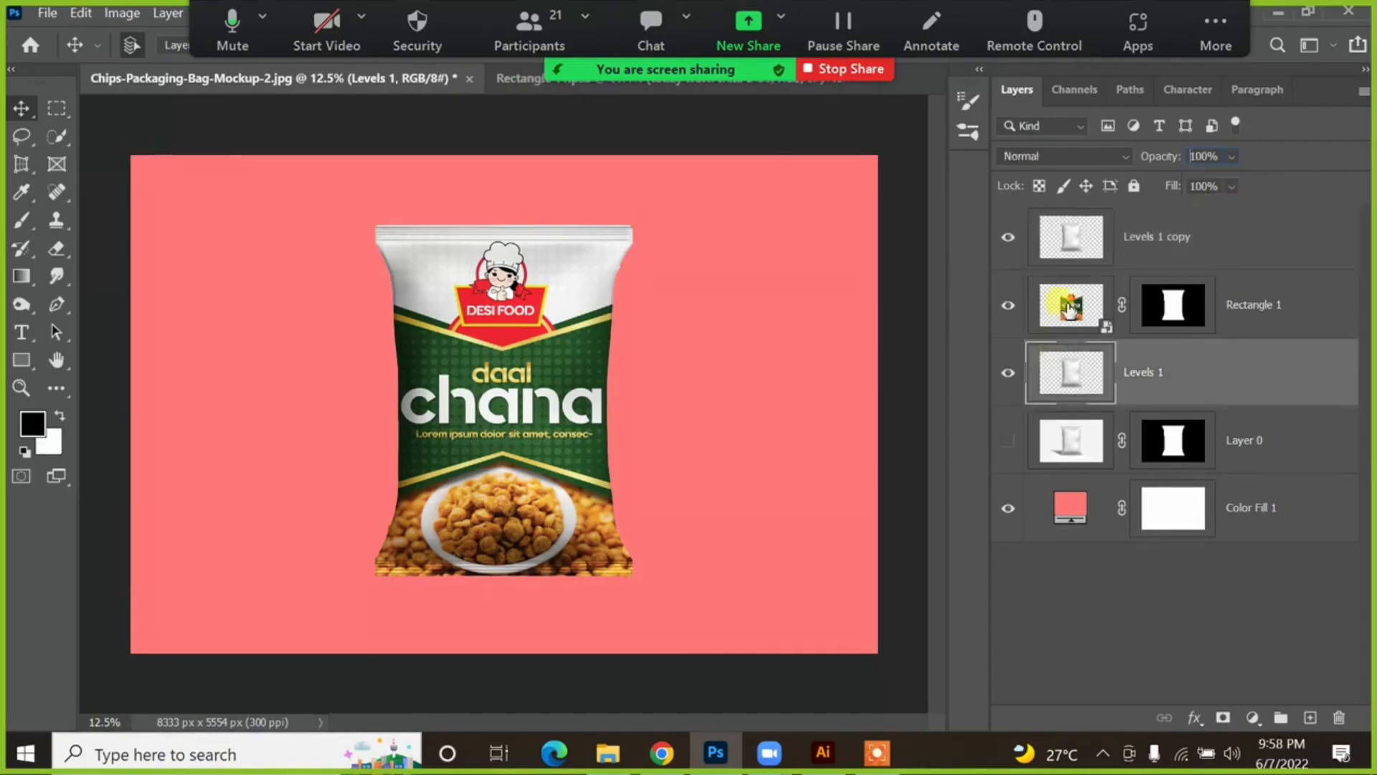
left_click(1064, 305)
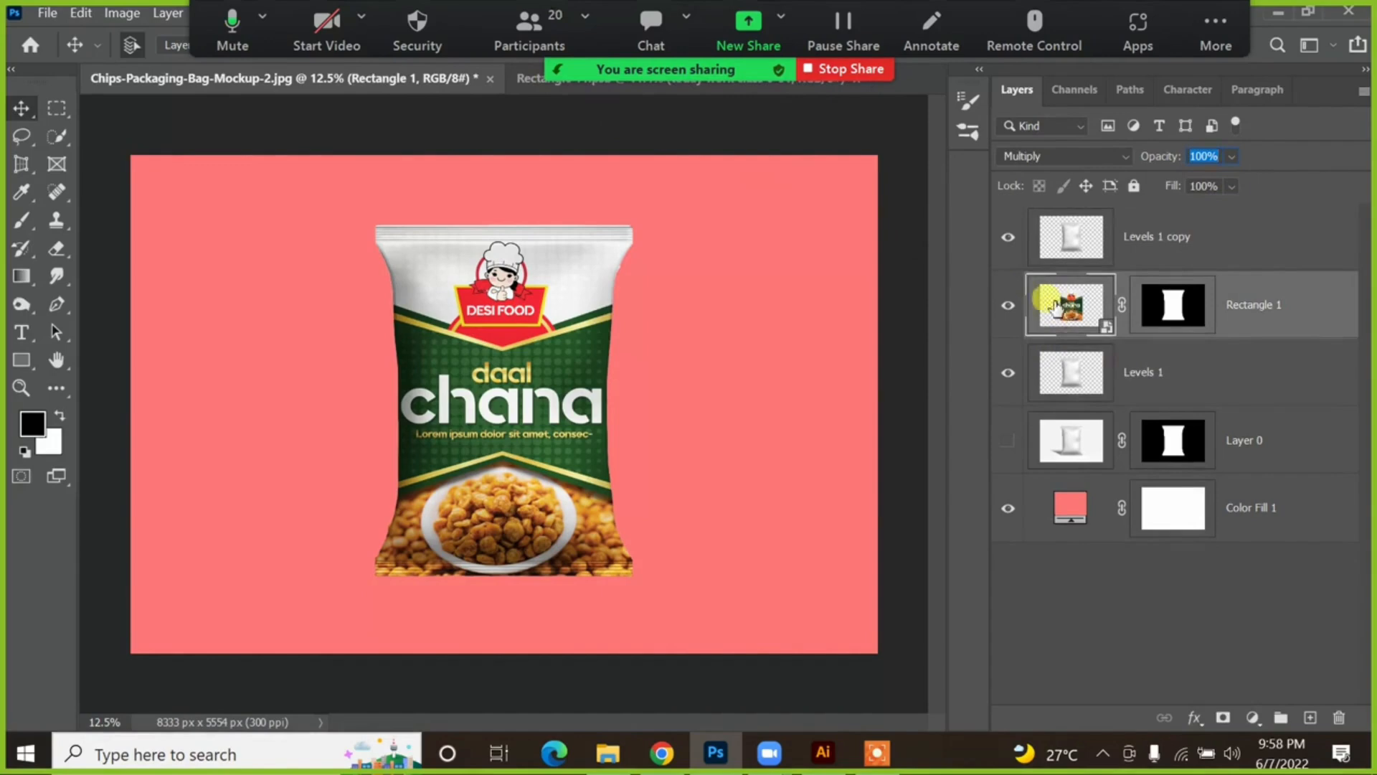
double_click(1240, 301)
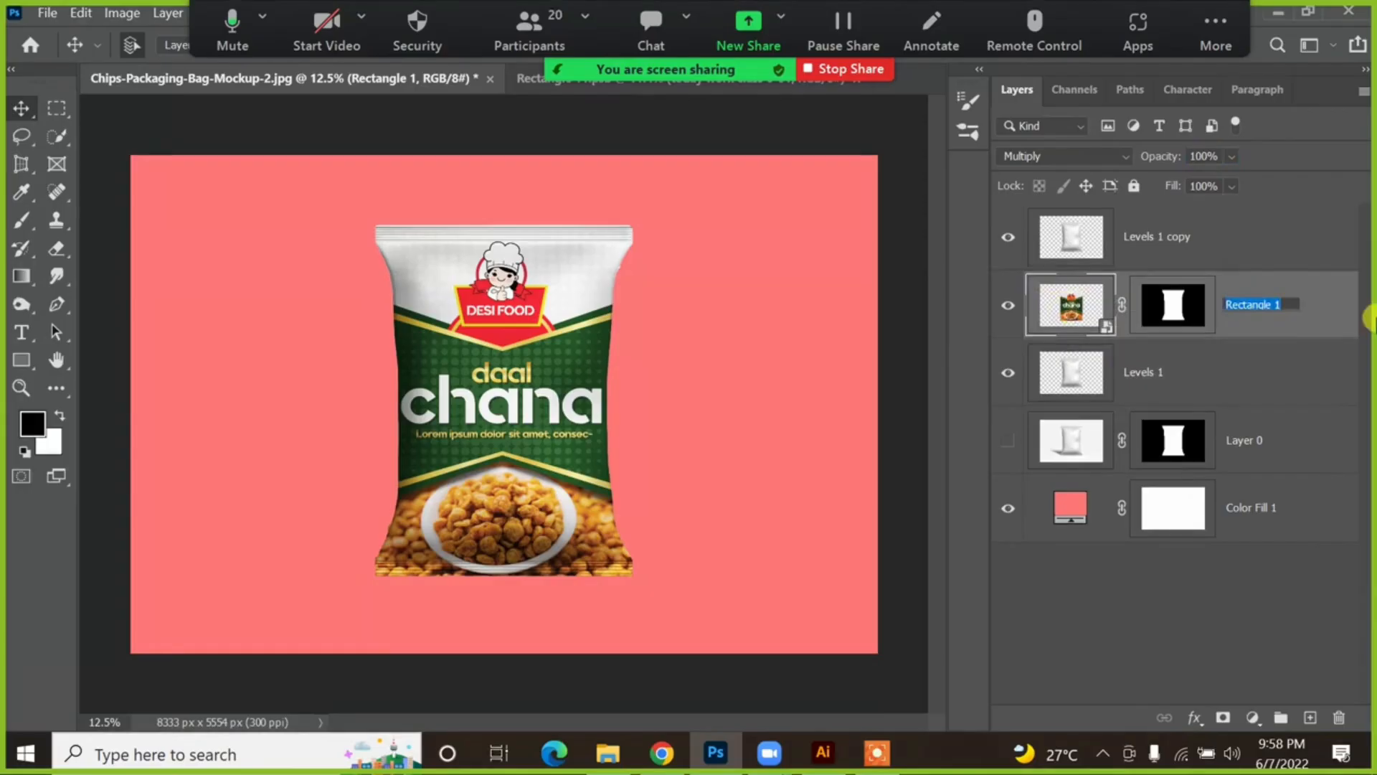
type("replac")
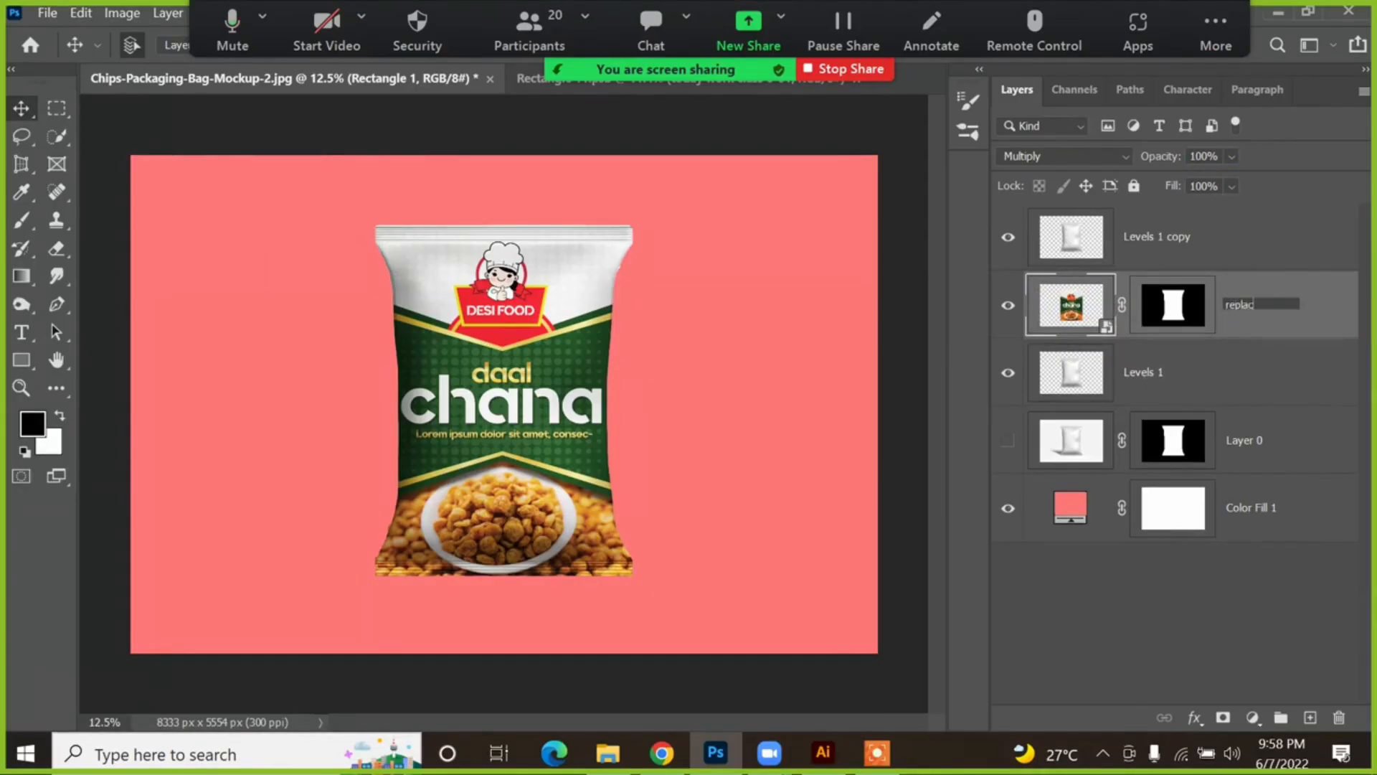
type("e your design")
key("Return")
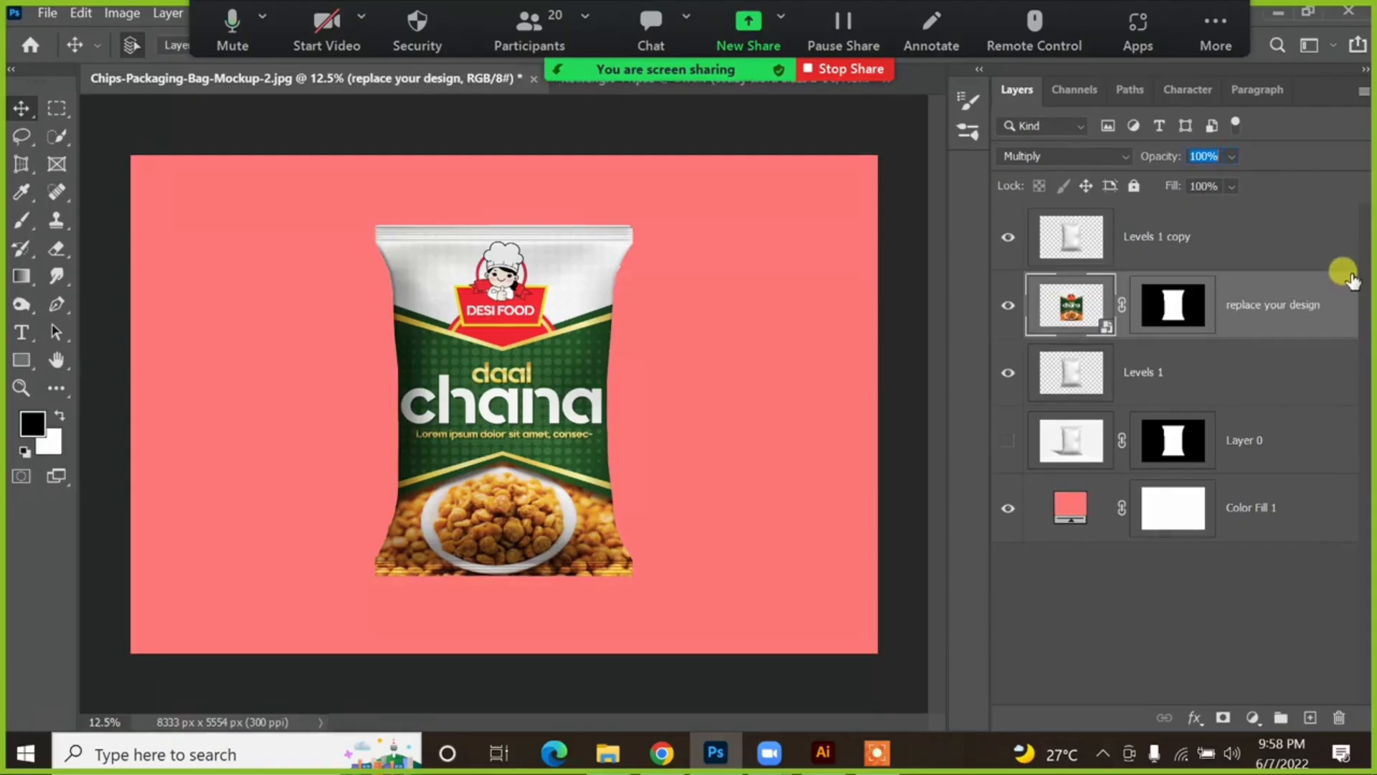
Step: Change the artwork layer's name to "ad your design"
double_click(1271, 307)
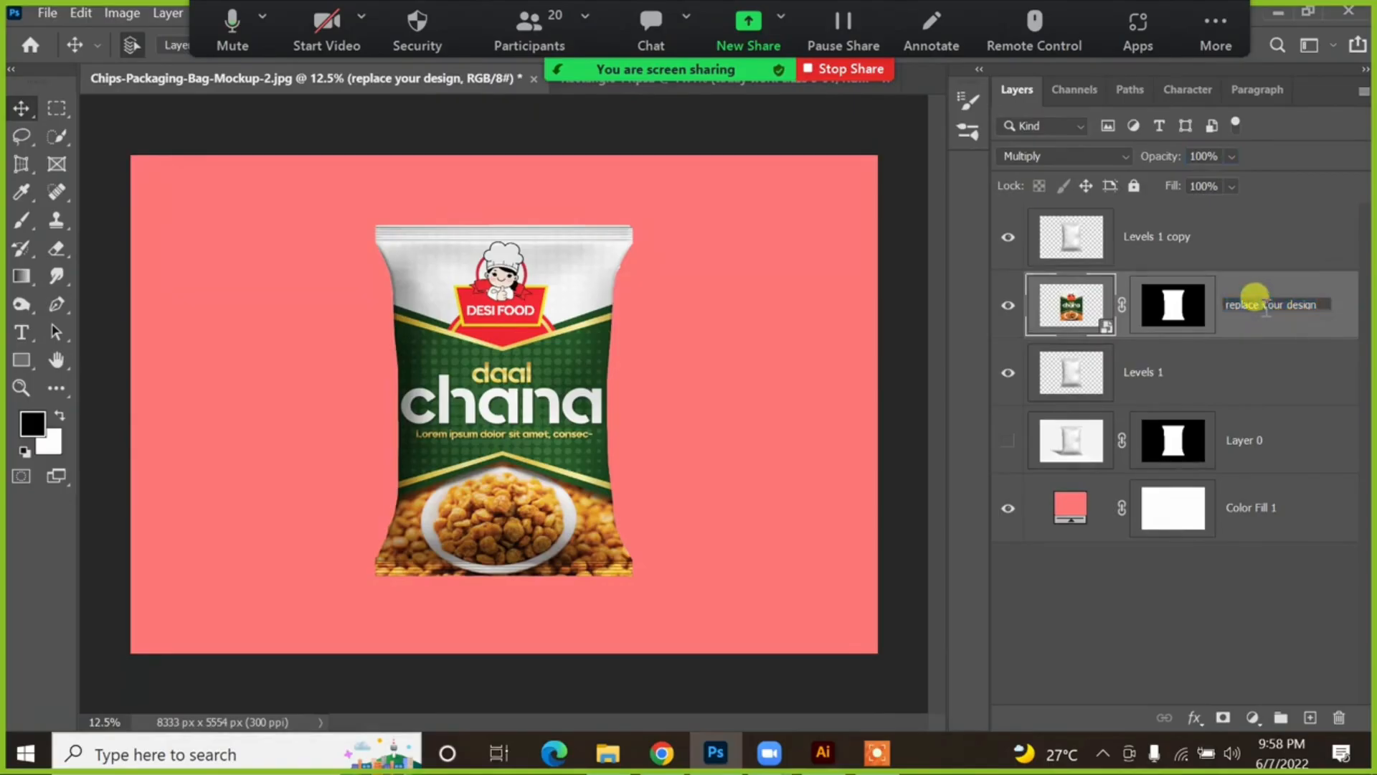
key("BackSpace")
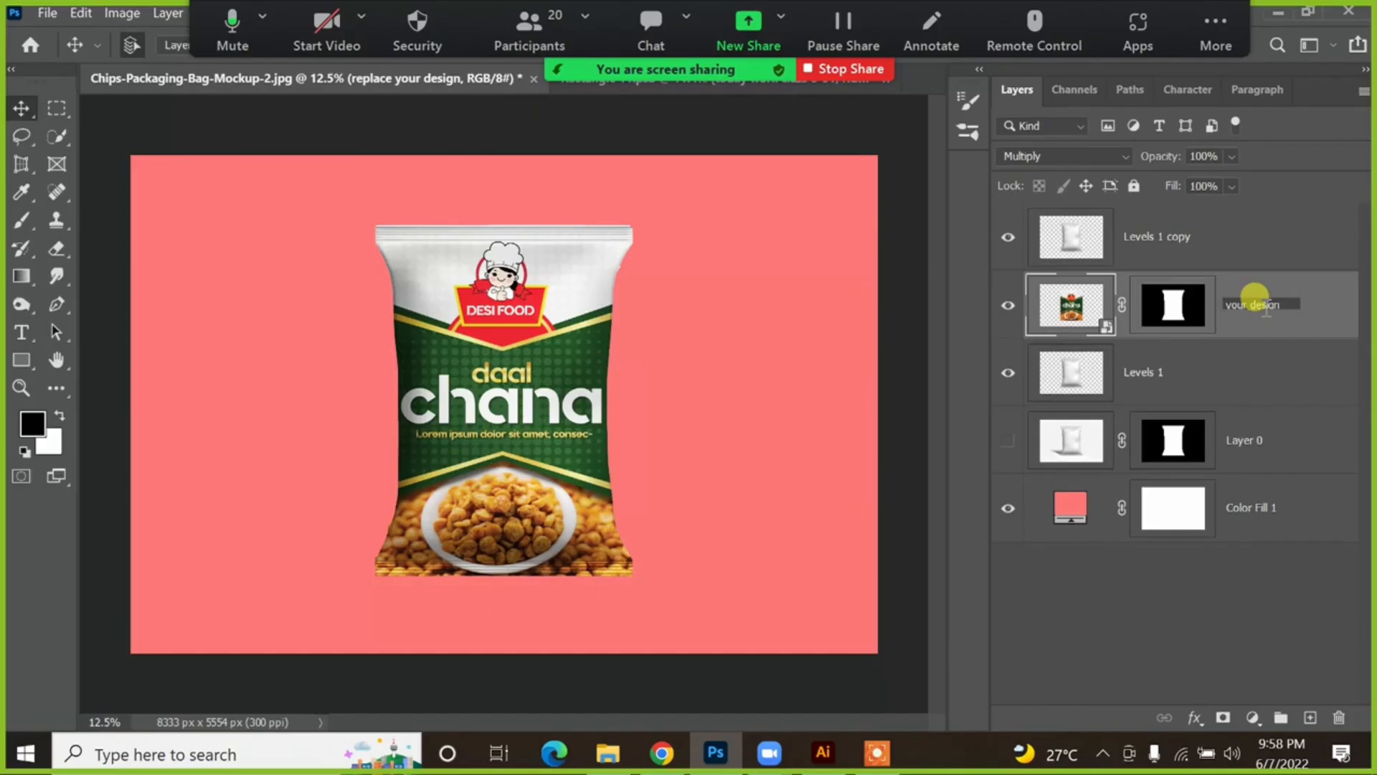
type("ad")
key("Return")
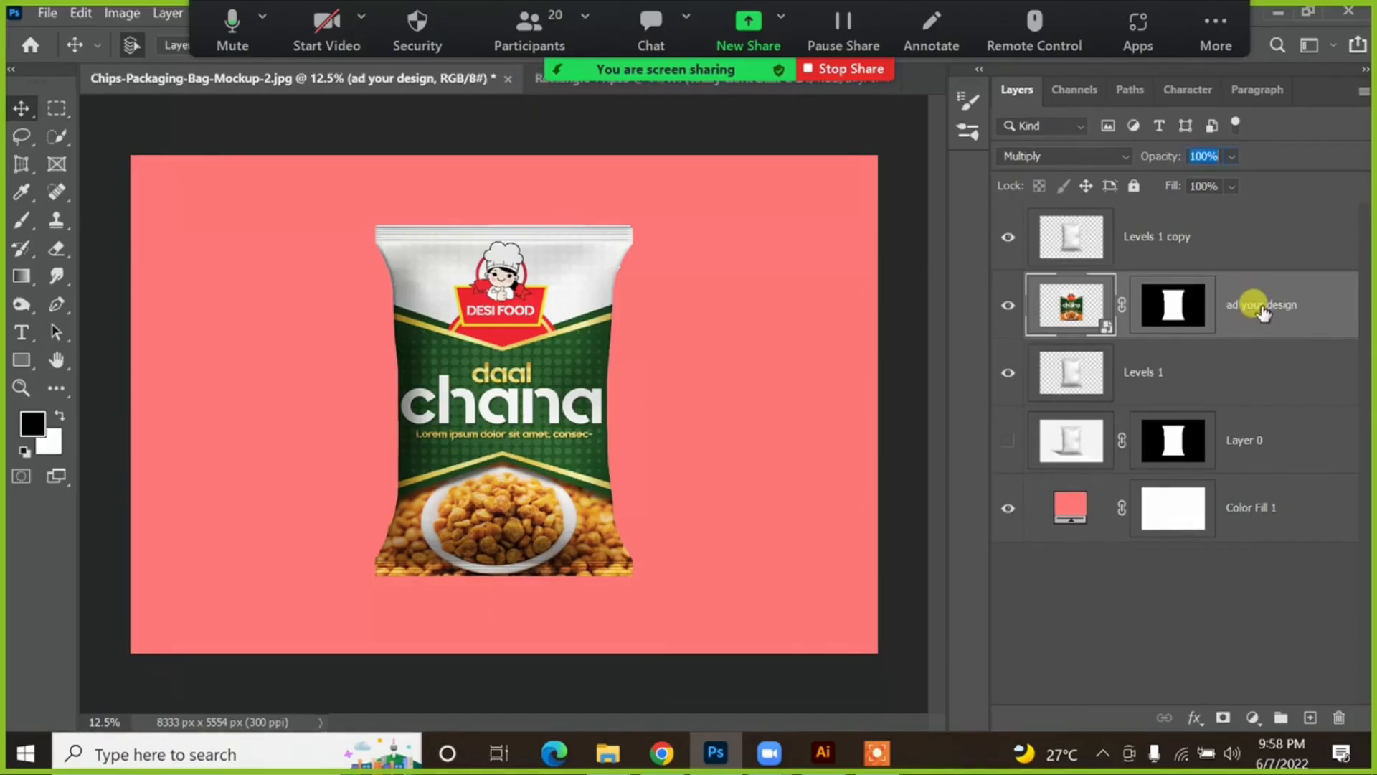
Step: Check the new messages in the Zoom meeting chat and minimize the chat window
left_click(557, 70)
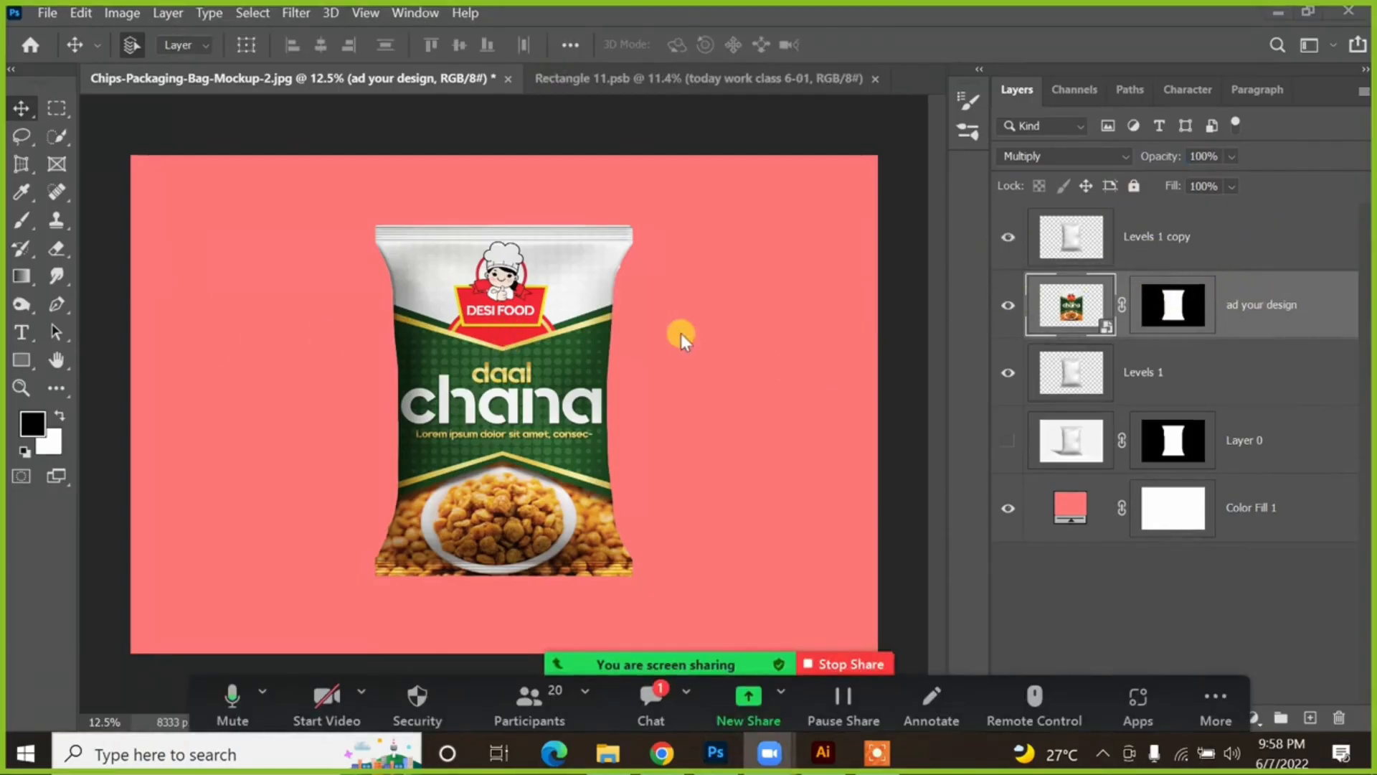
scroll(623, 303, "down", 1)
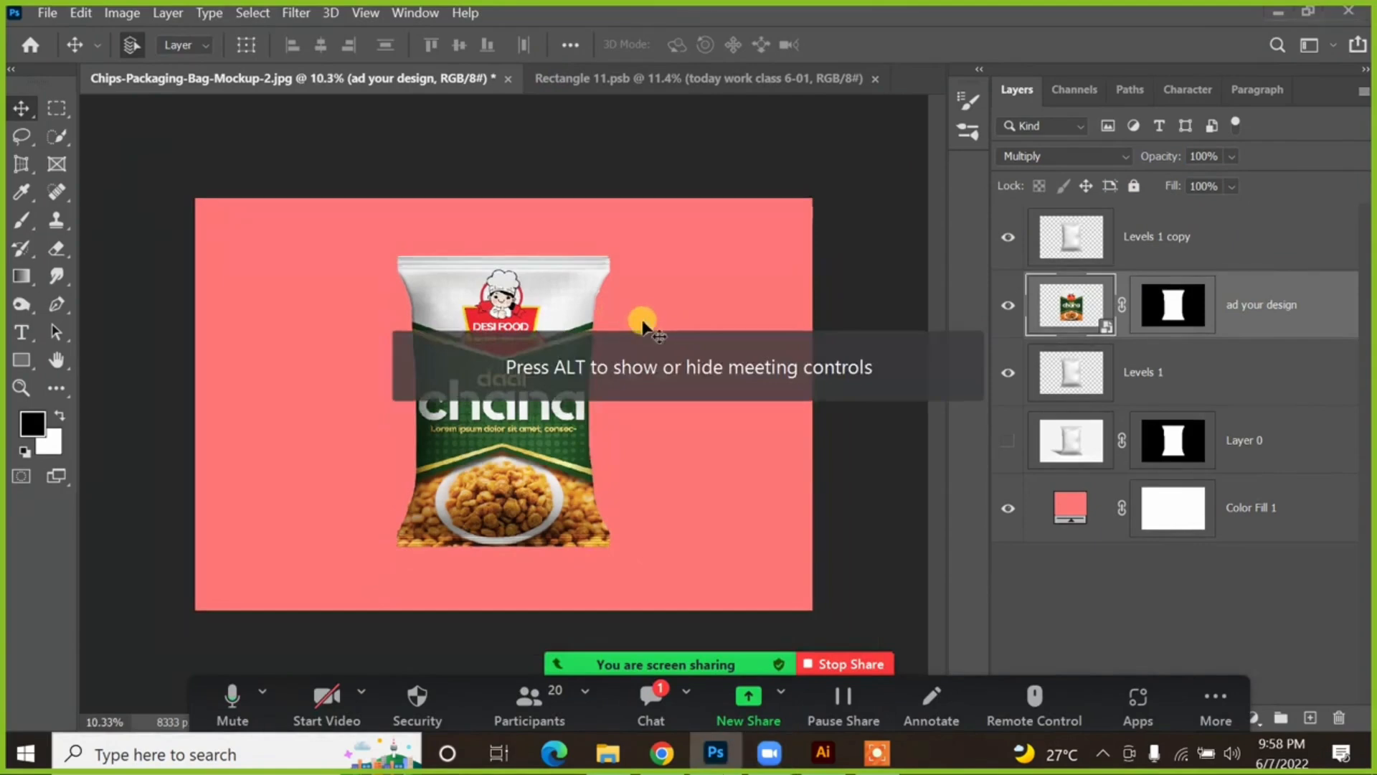
left_click(1167, 235)
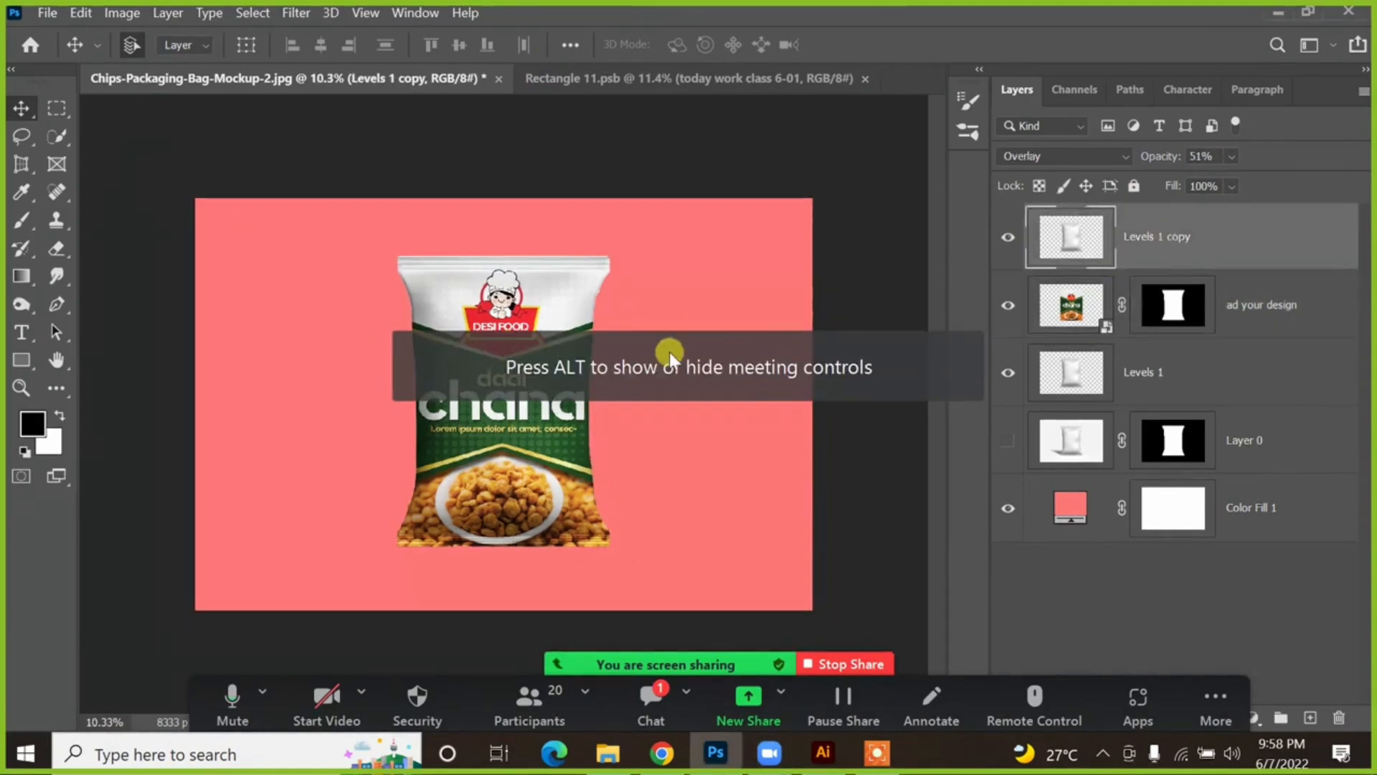
left_click(847, 279)
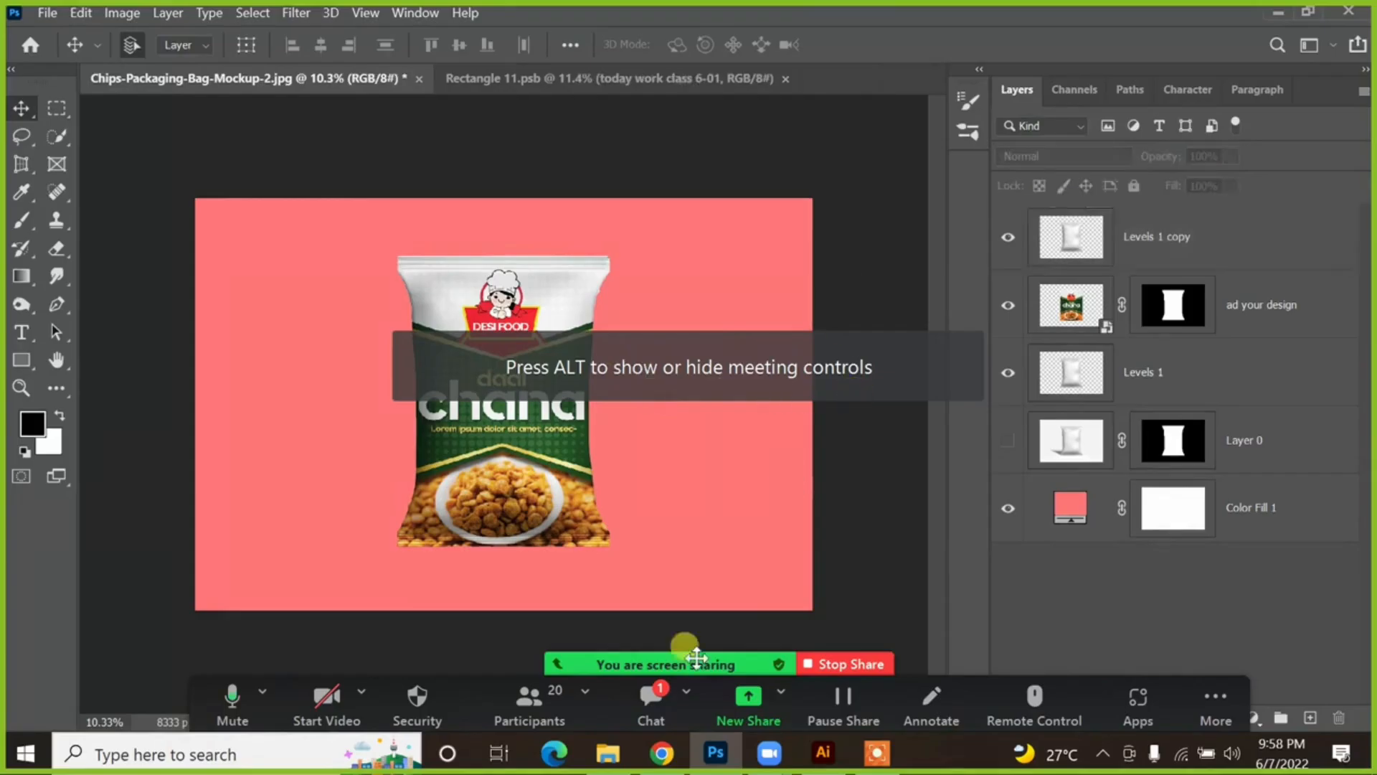
left_click(650, 699)
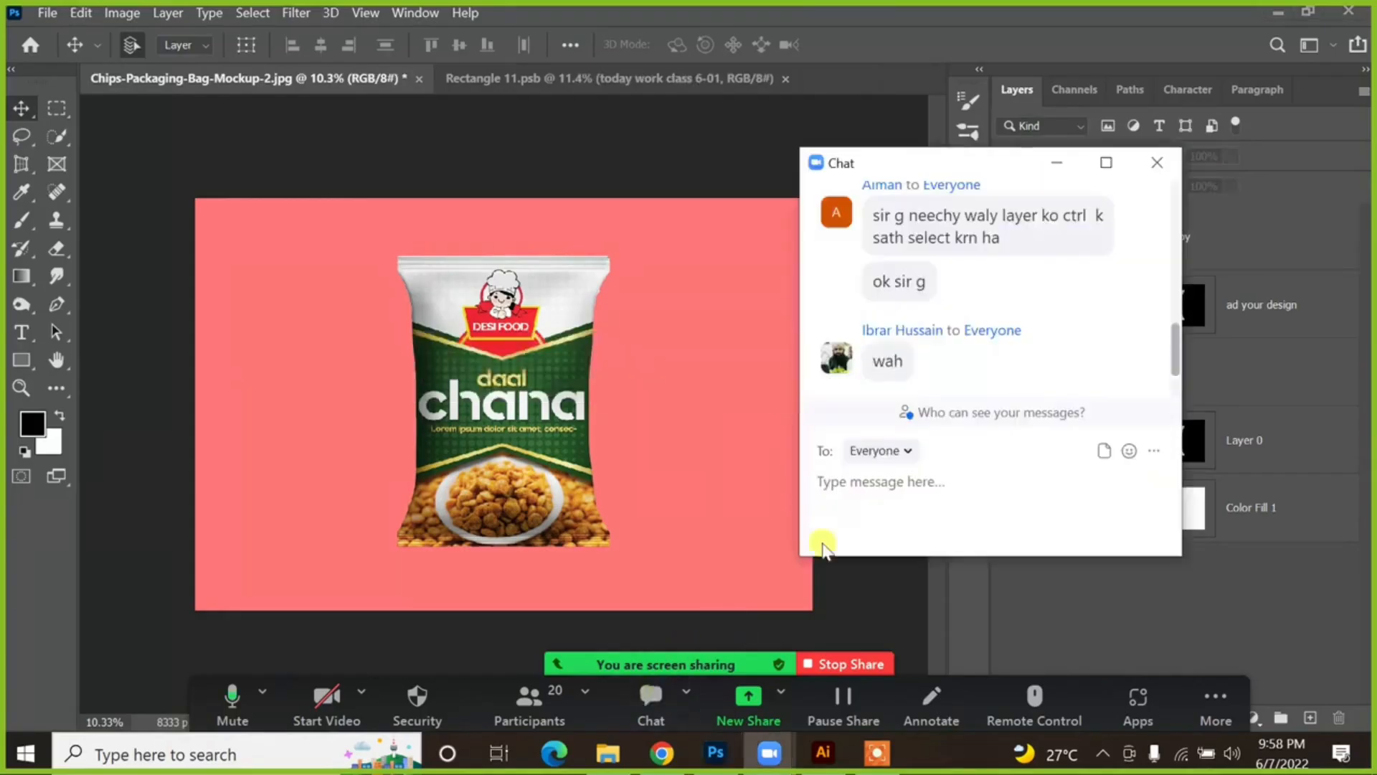
left_click(1052, 165)
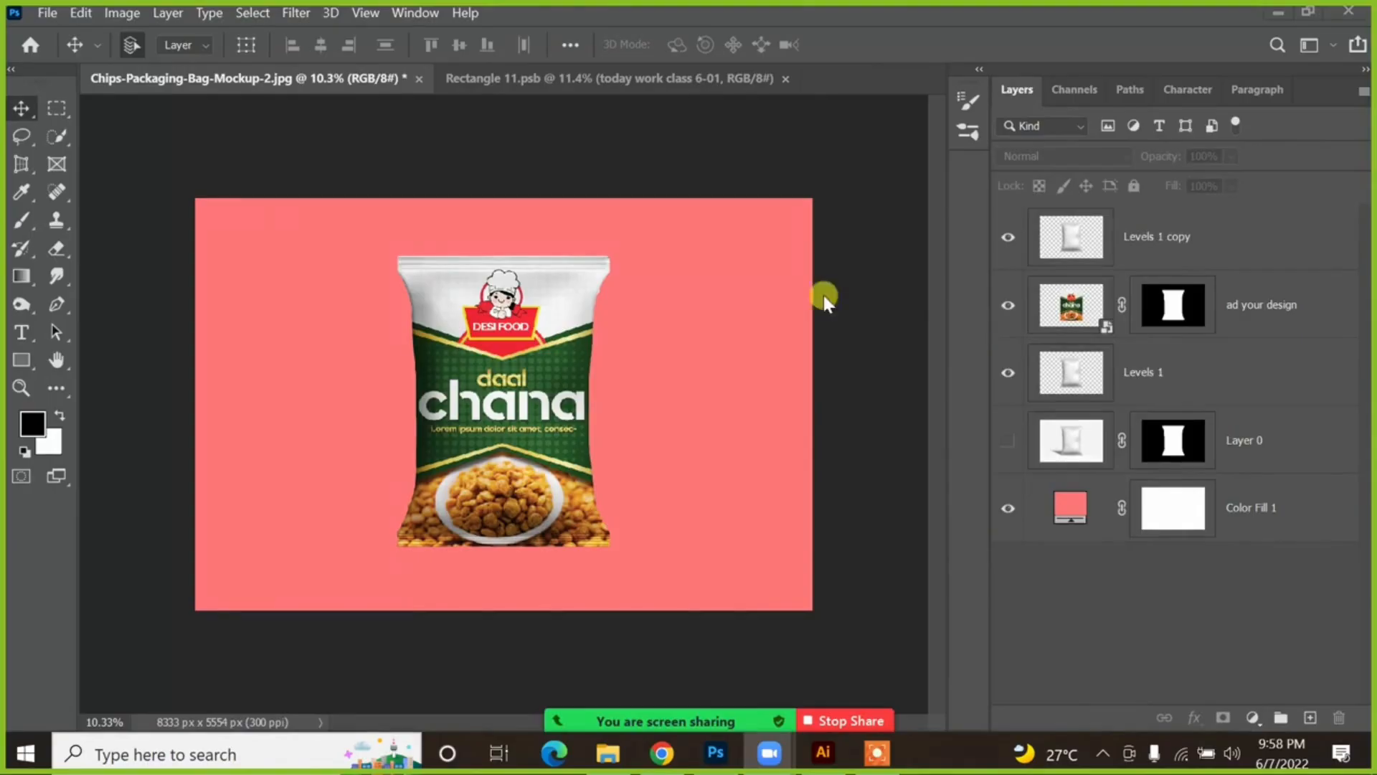
Step: Rename the smart object artwork layer to "image place"
left_click(1249, 266)
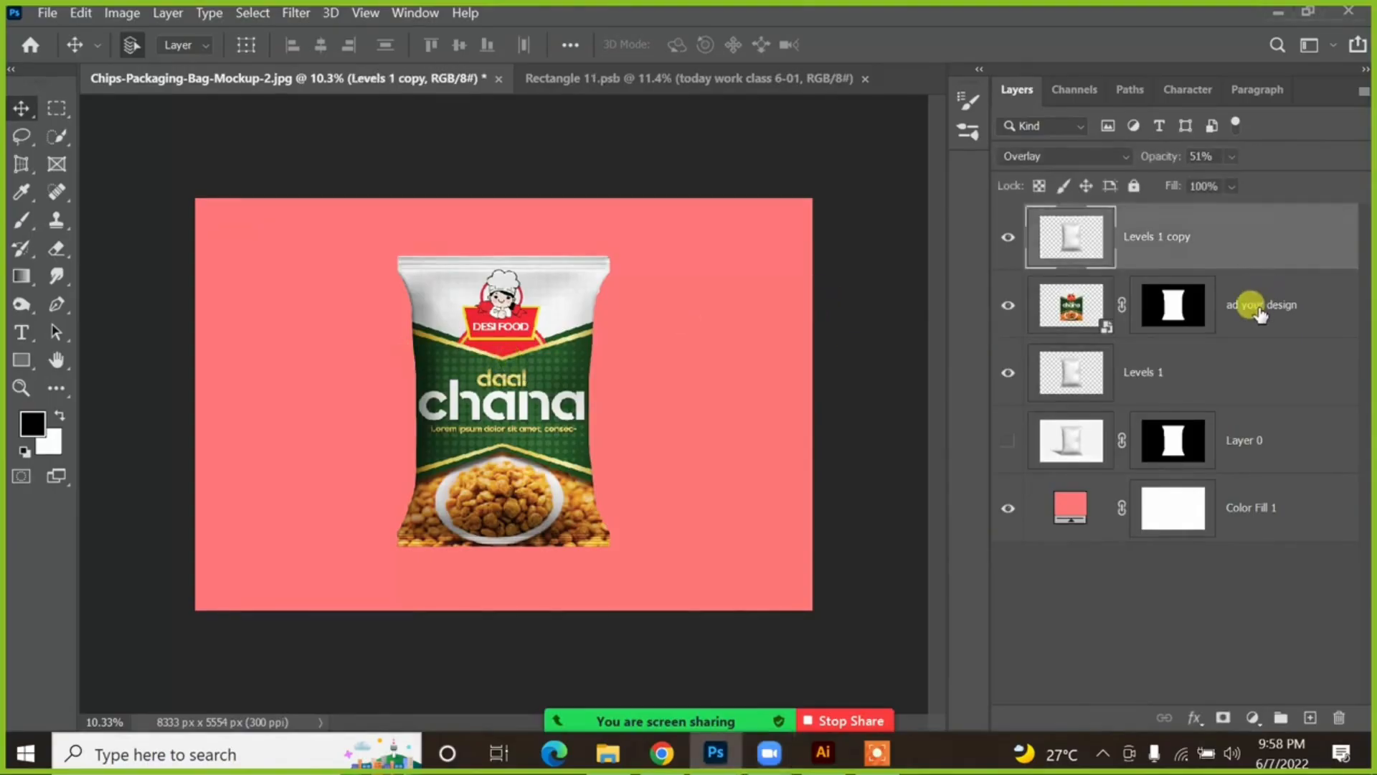
double_click(1260, 305)
type("imag")
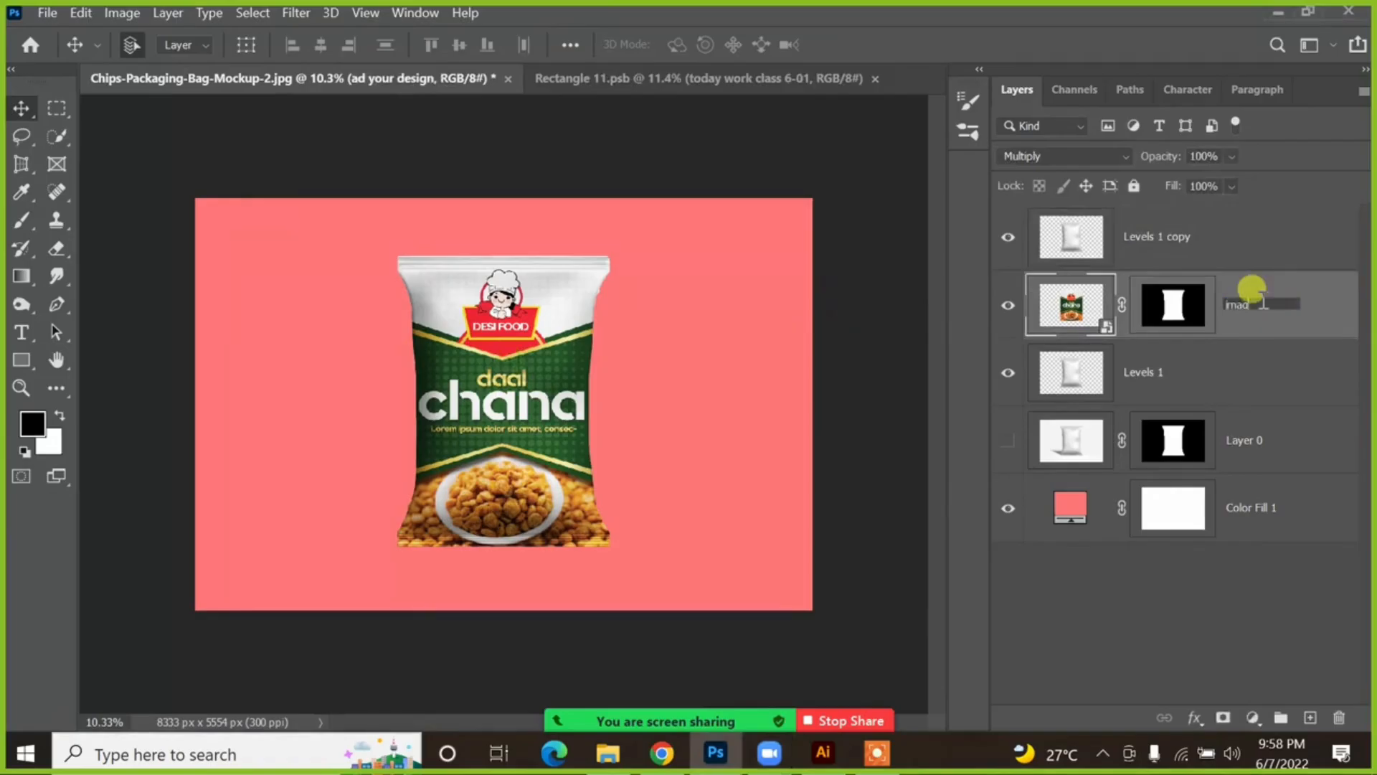
type("e place")
key("Return")
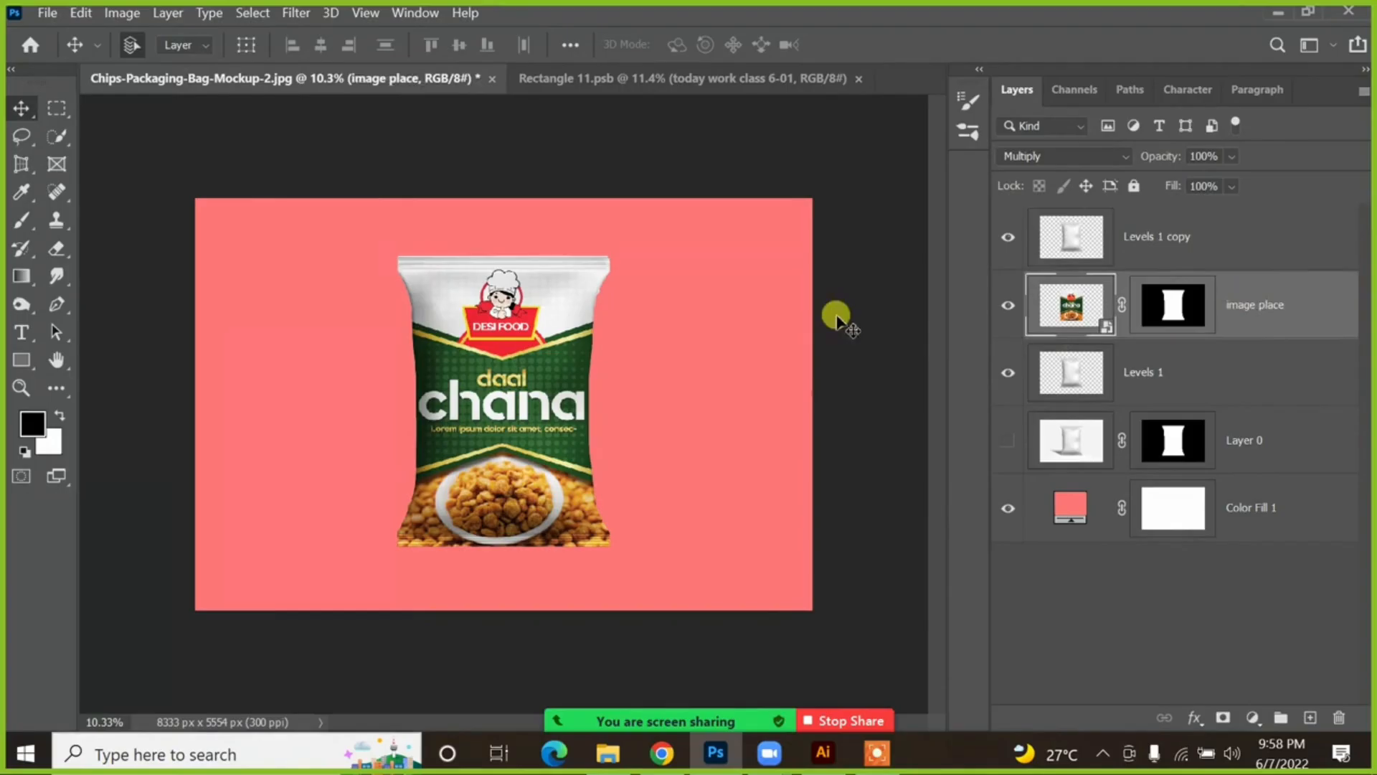
Step: Compare the artwork with the Levels 1 copy layer hidden and shown, and duplicate that layer directly above itself
left_click(1067, 237)
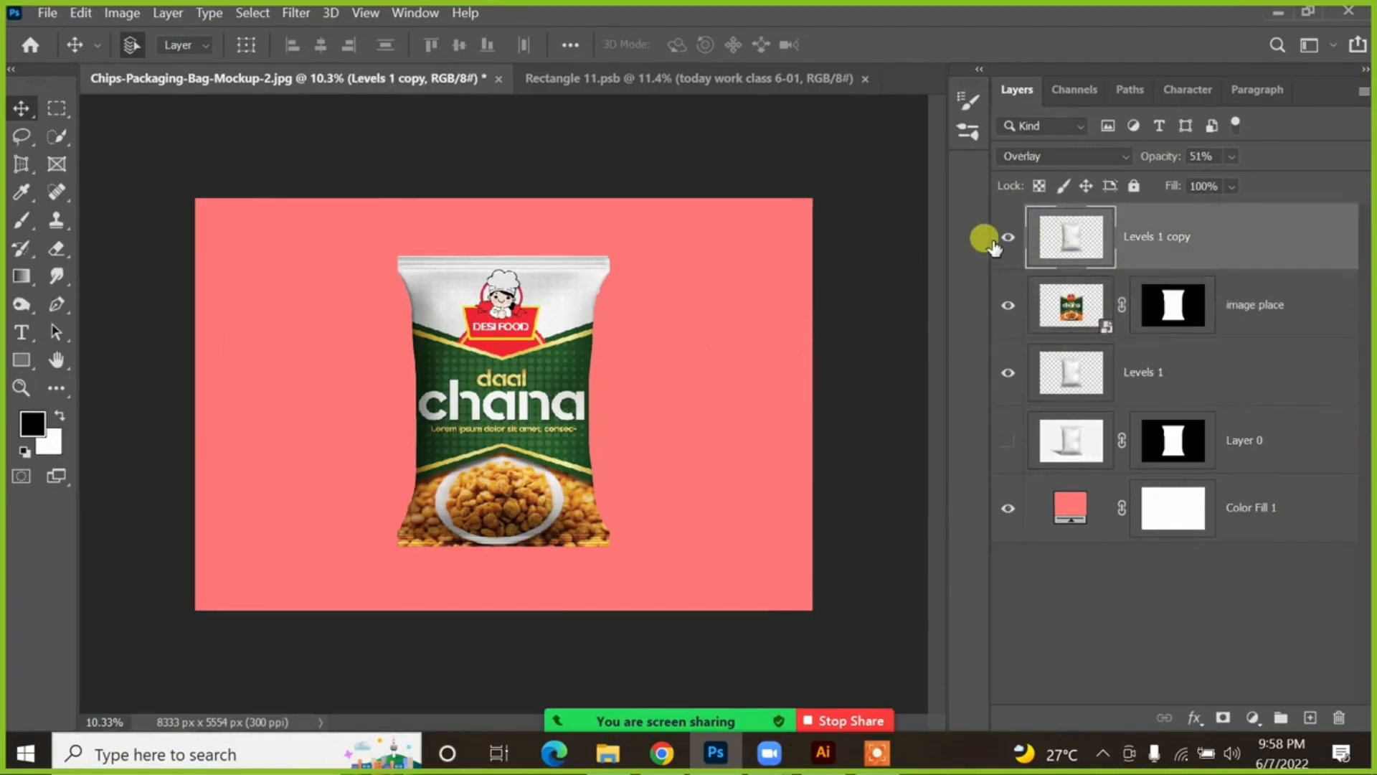
left_click(1008, 237)
left_click(1008, 236)
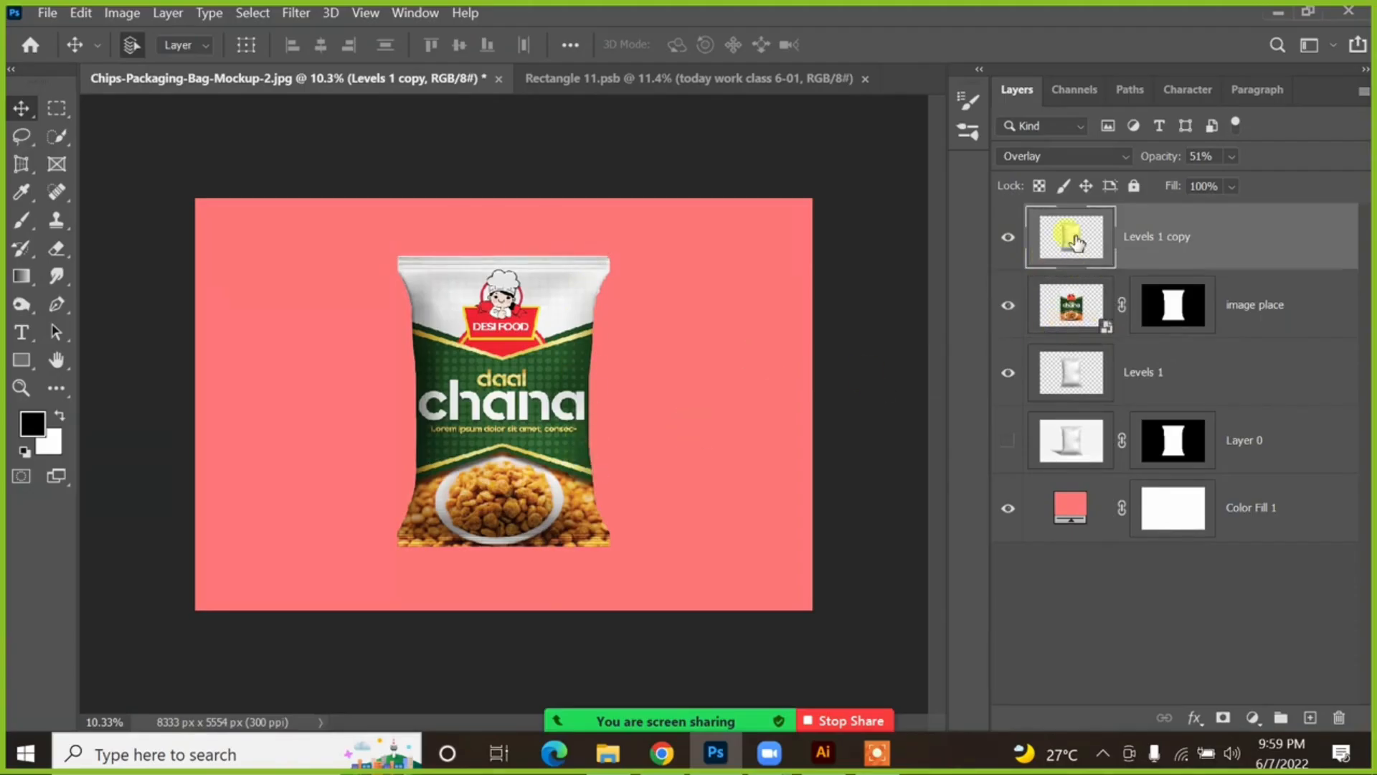
mouse_move(1076, 244)
left_mouse_down()
mouse_move(1061, 231)
mouse_move(1056, 246)
left_mouse_up()
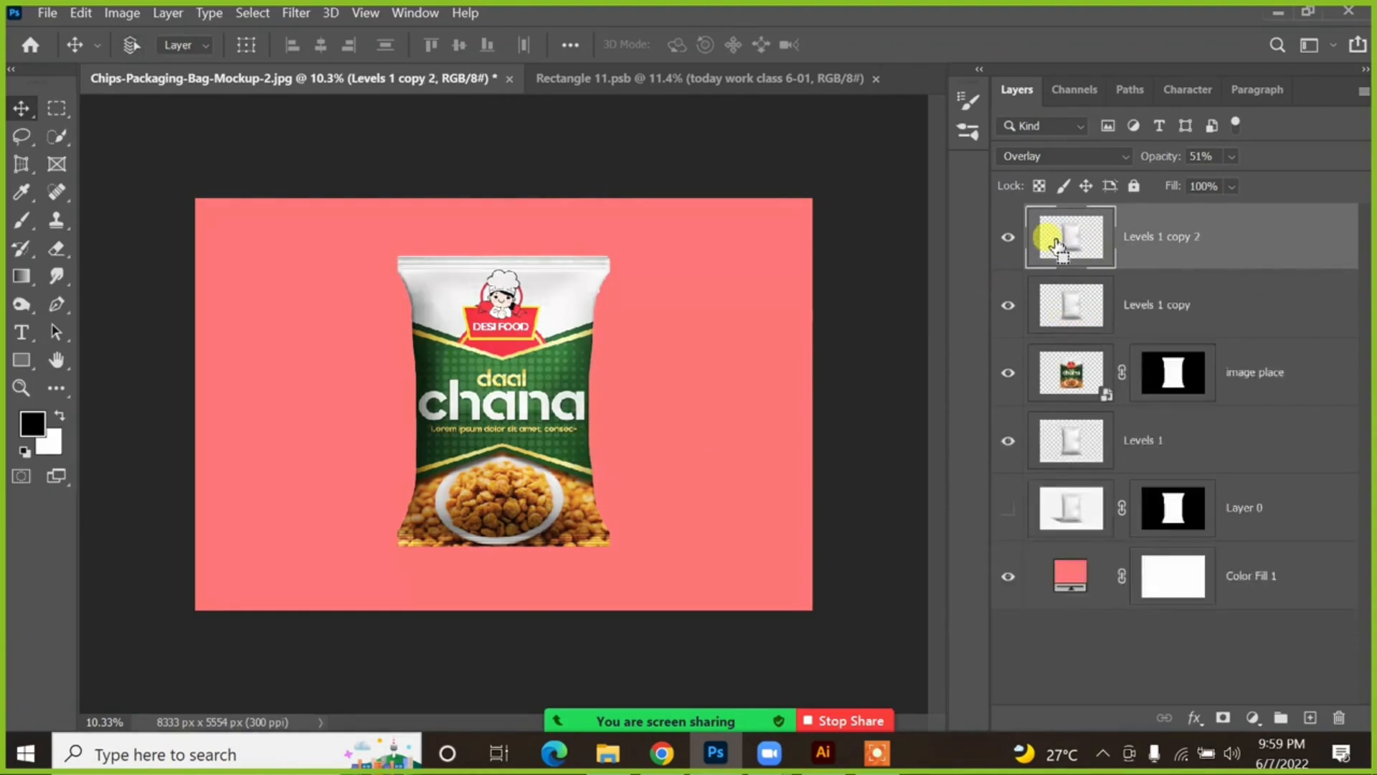
Step: Set the Levels 1 copy 2 layer's blend mode to Normal and its opacity to 100%
left_click(1075, 157)
left_click(1056, 176)
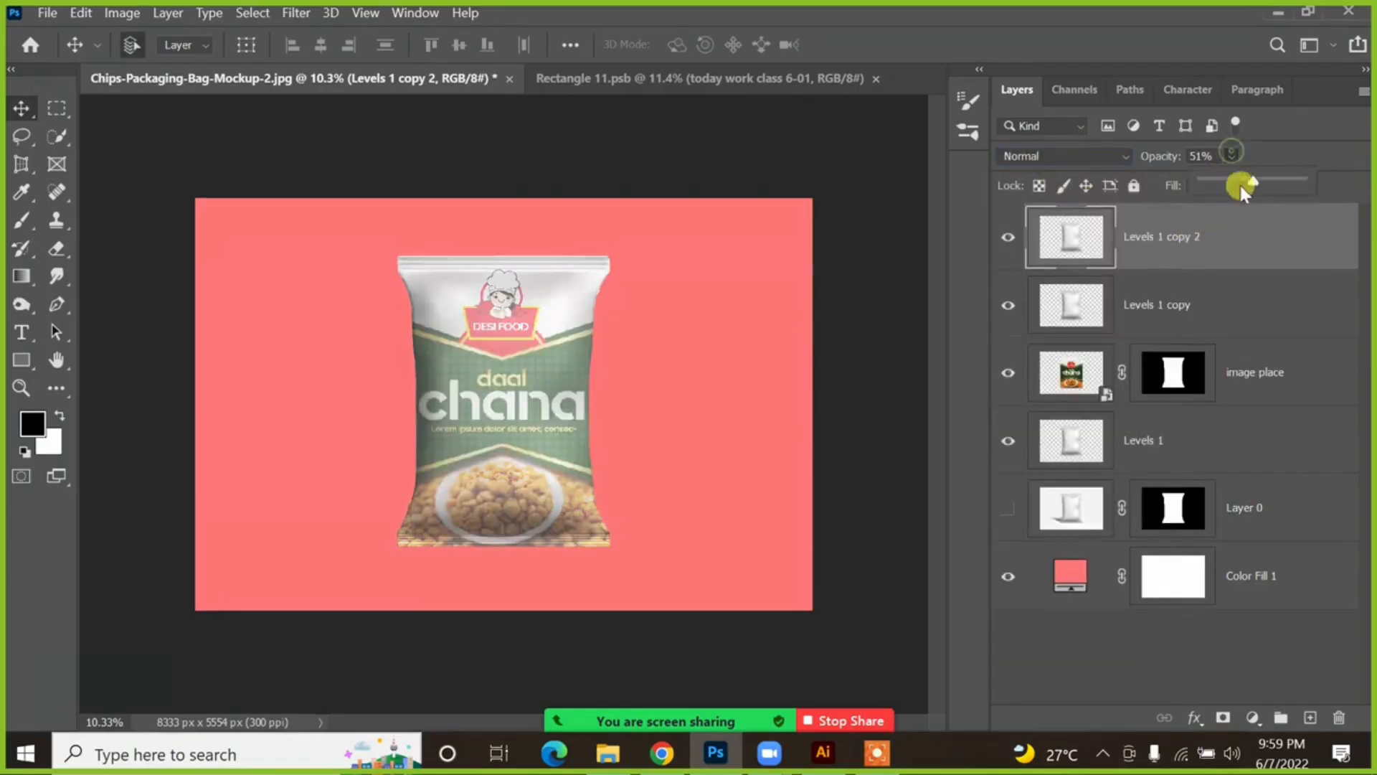
left_click_drag(1249, 185, 1359, 185)
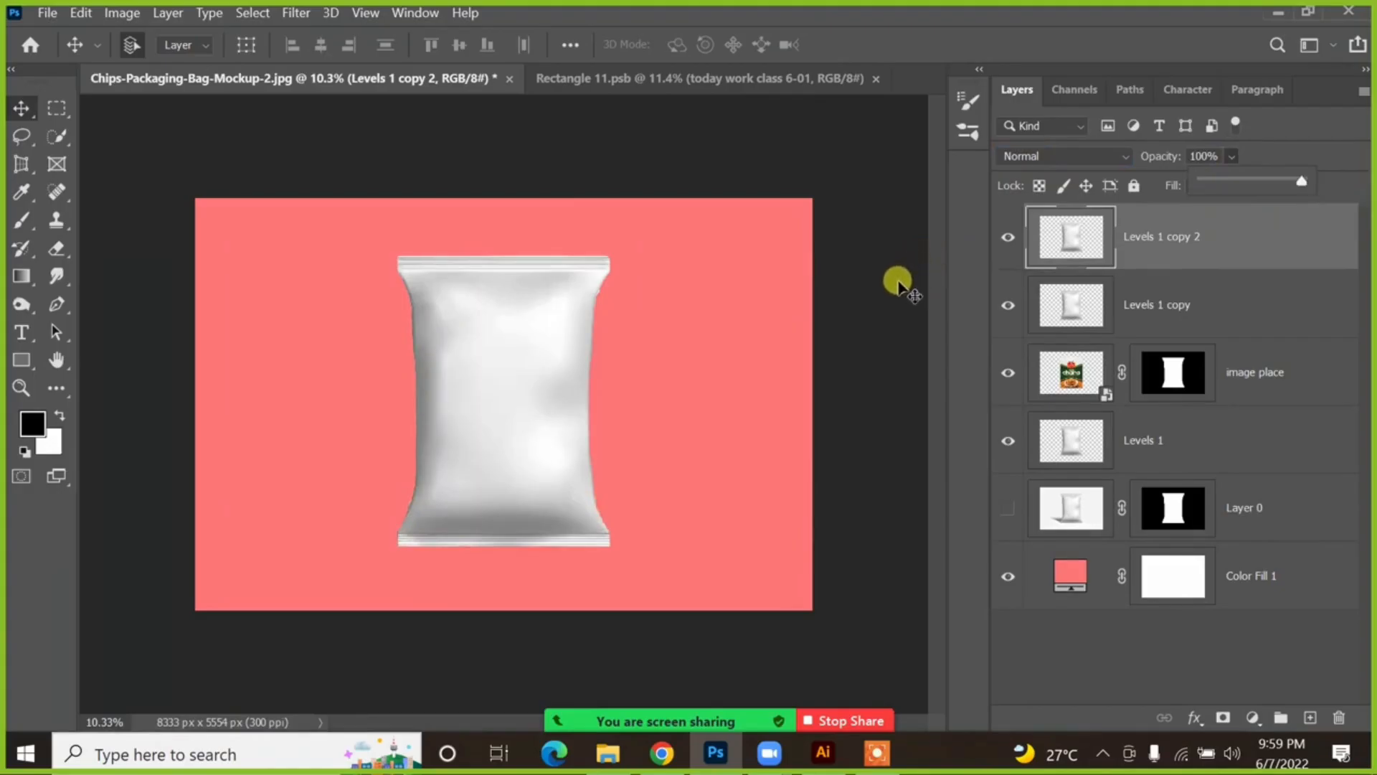
Step: Partly erase the bag's left and middle areas on Levels 1 copy 2 with a 2200 px Eraser at 0% hardness and 52% opacity
key("e")
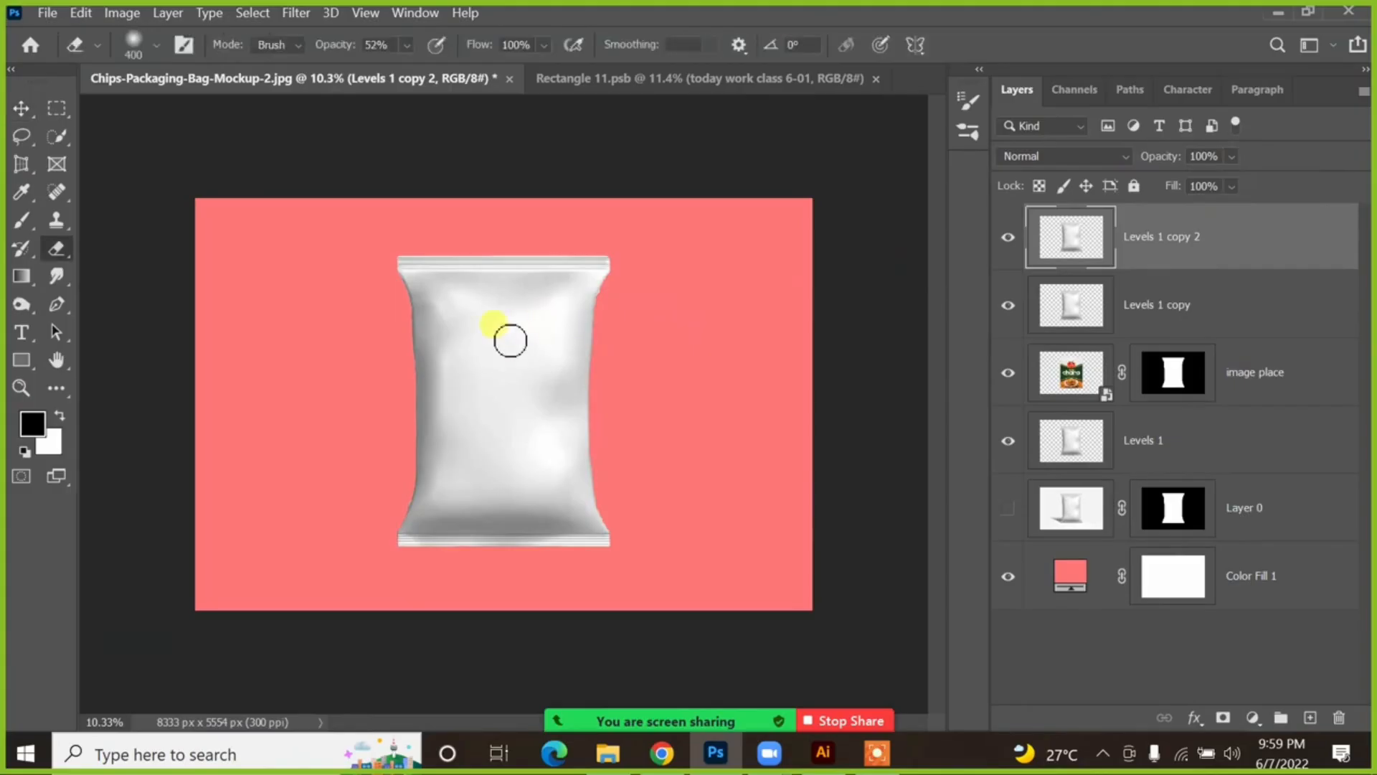
key("bracketright")
key("bracketright")
key("bracketright")
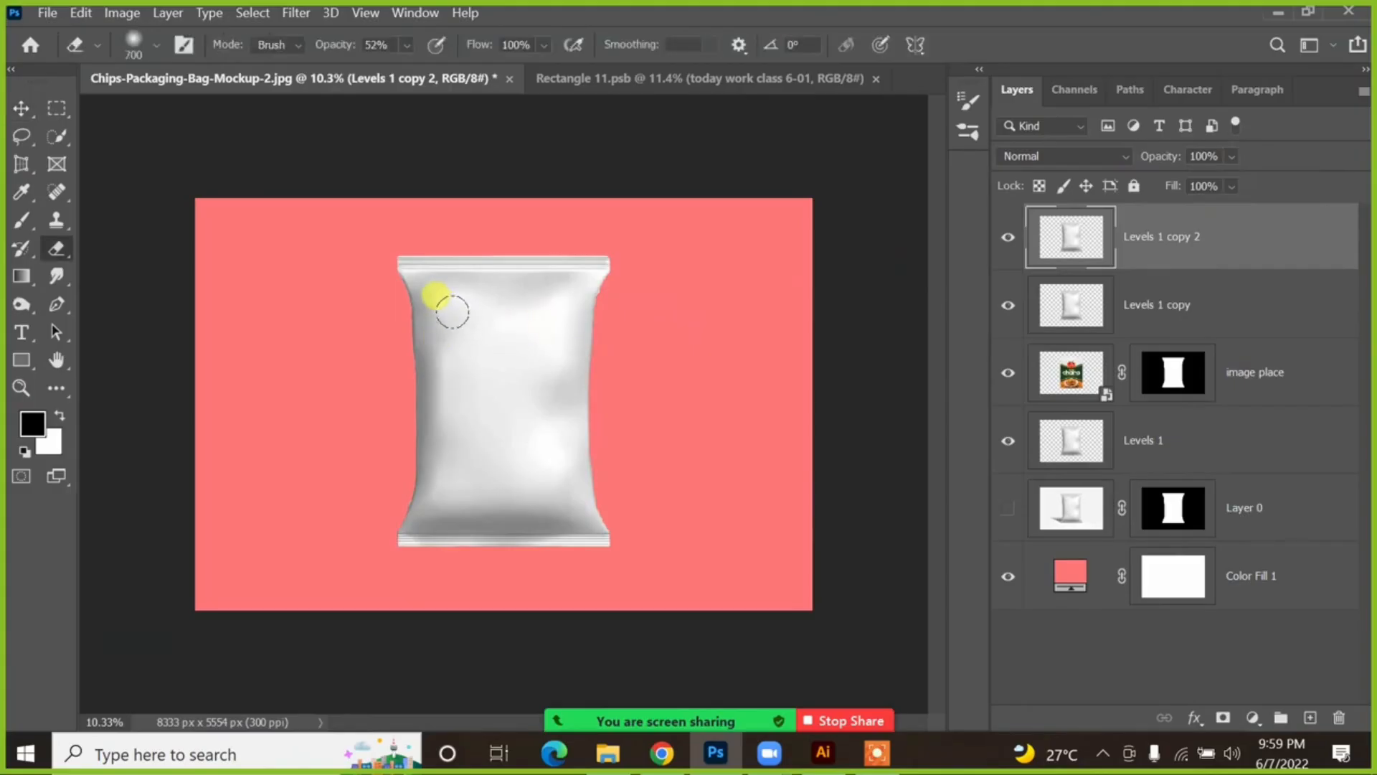
key("bracketright")
key("bracketright")
key("bracketright")
key("bracketright")
key("bracketright")
key("bracketright")
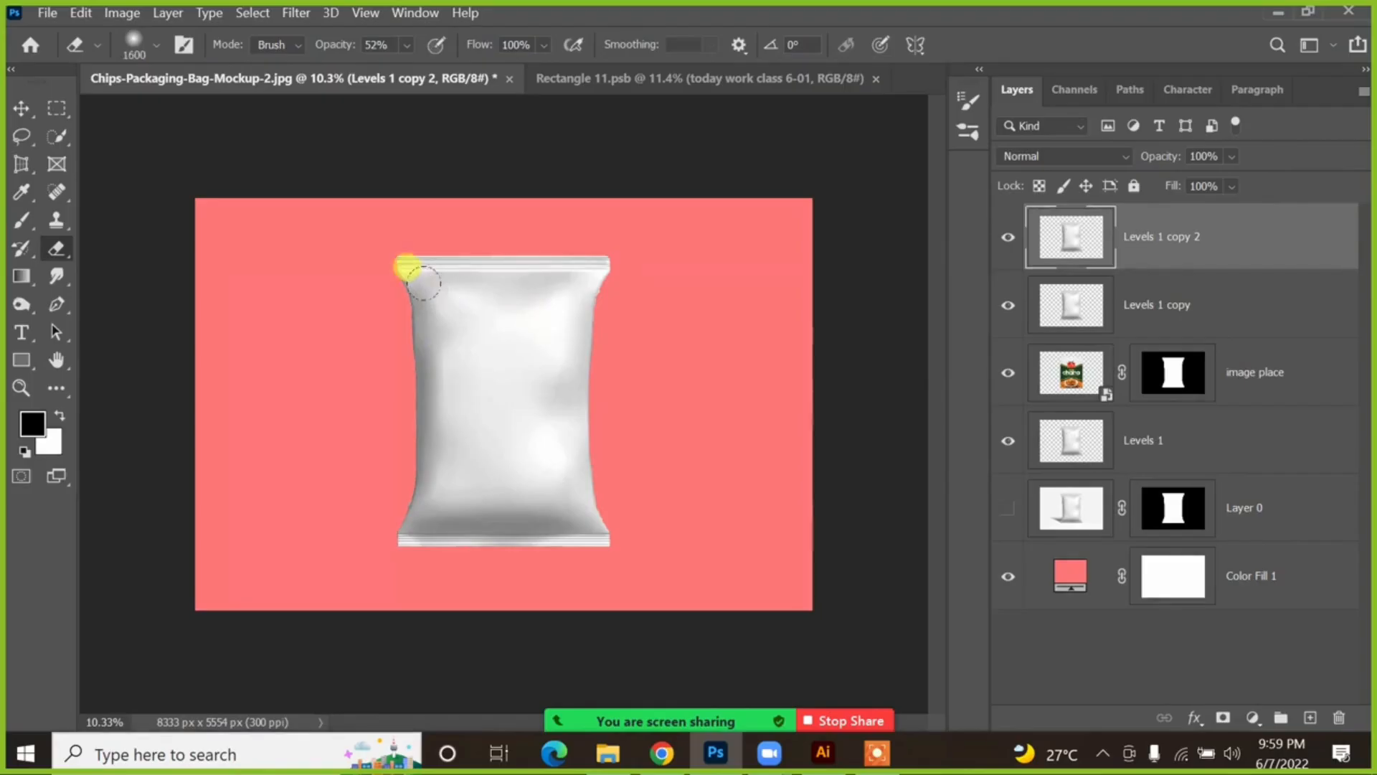
key("bracketright")
key("bracketright")
right_click(395, 243)
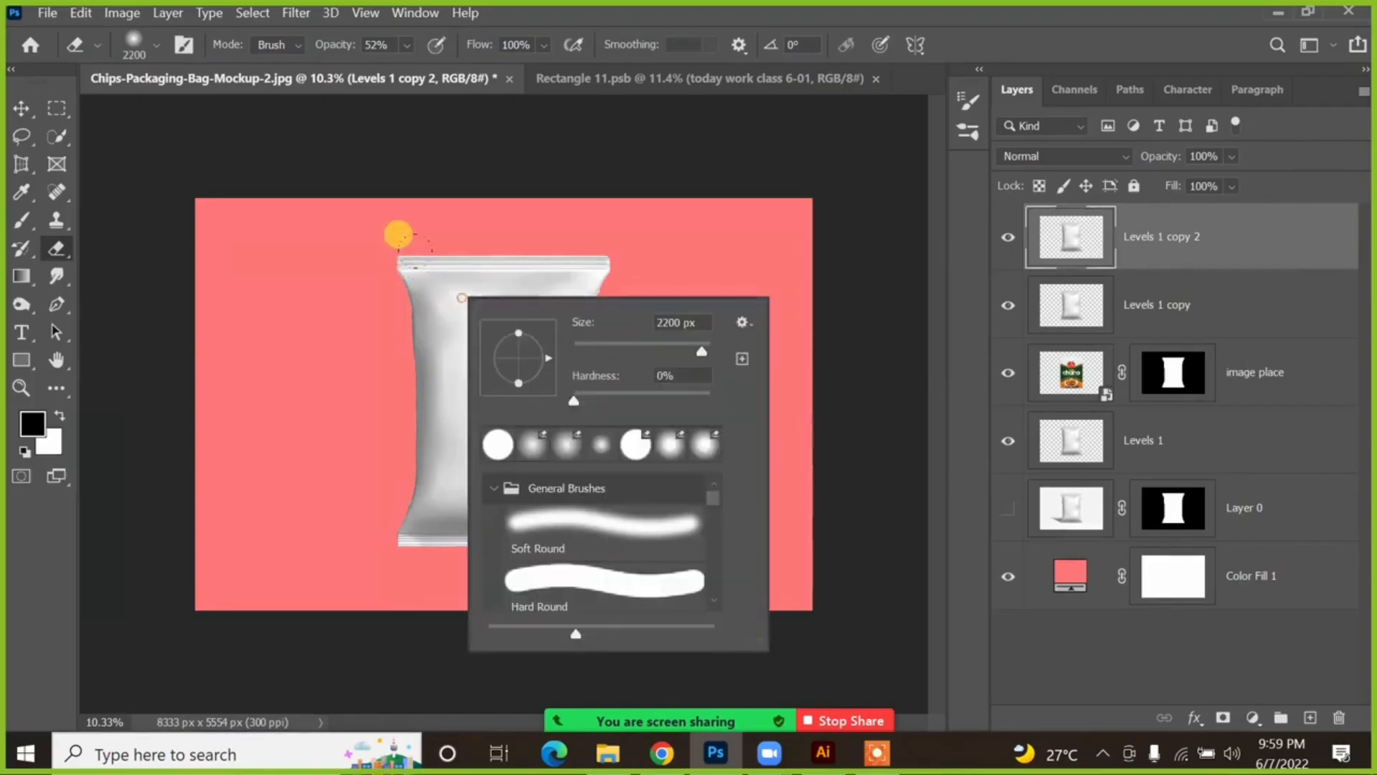
left_click(574, 401)
left_click(381, 201)
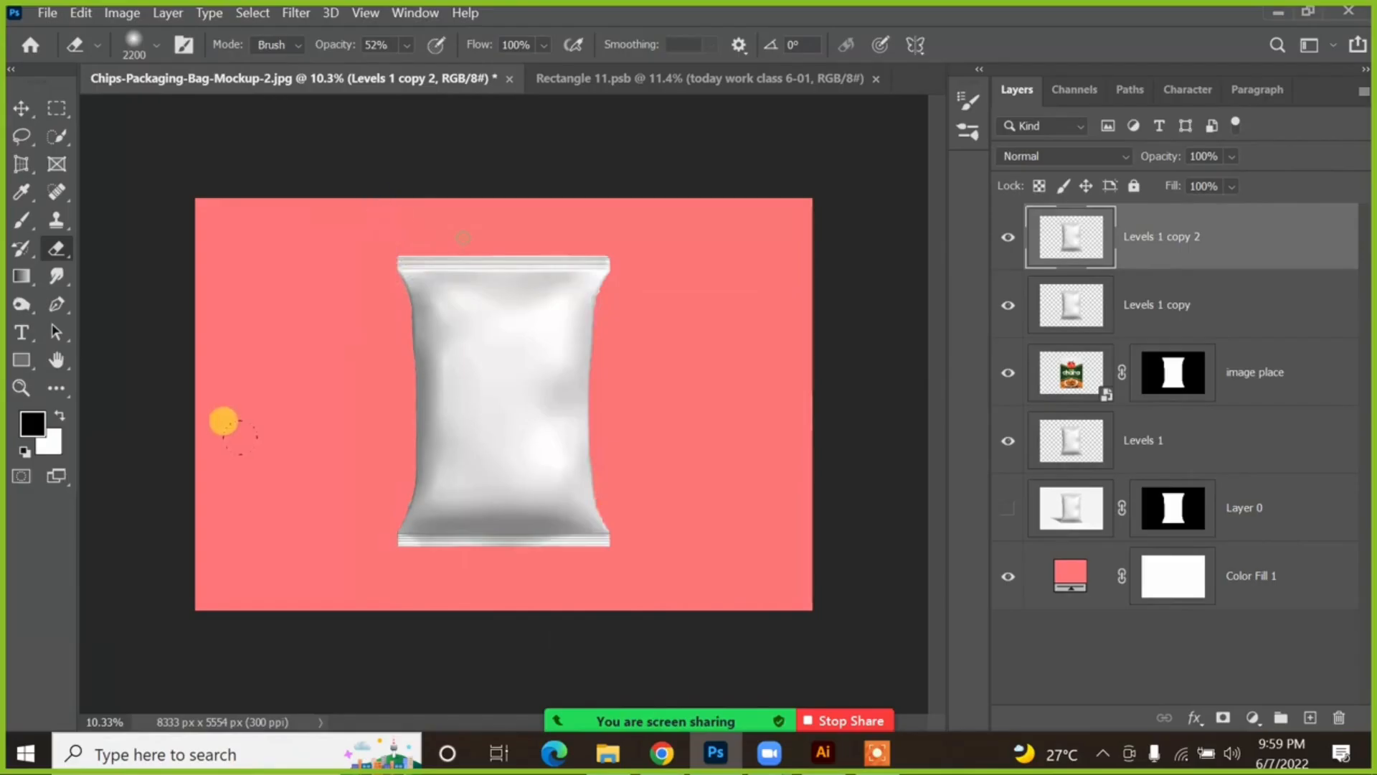
mouse_move(430, 294)
left_mouse_down()
mouse_move(374, 248)
mouse_move(415, 194)
left_mouse_up()
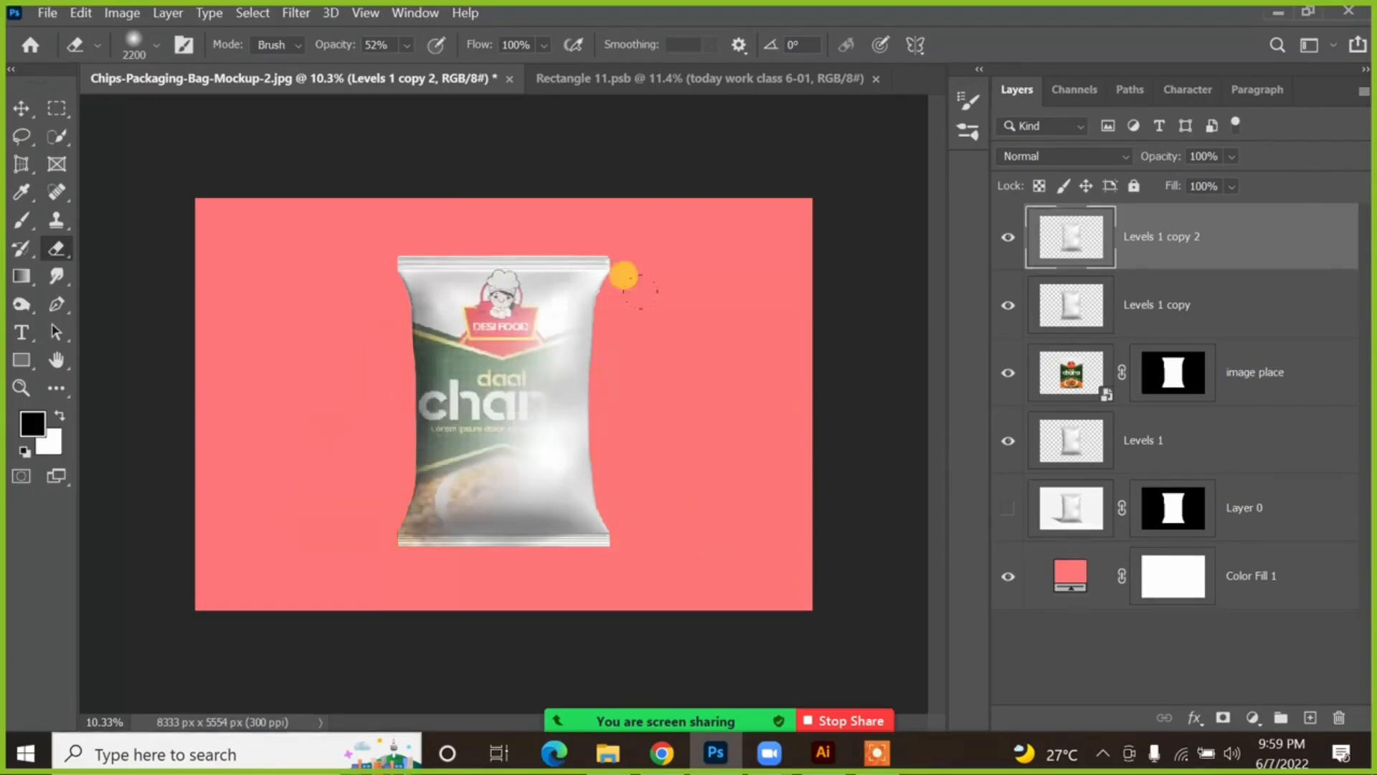
left_click(21, 109)
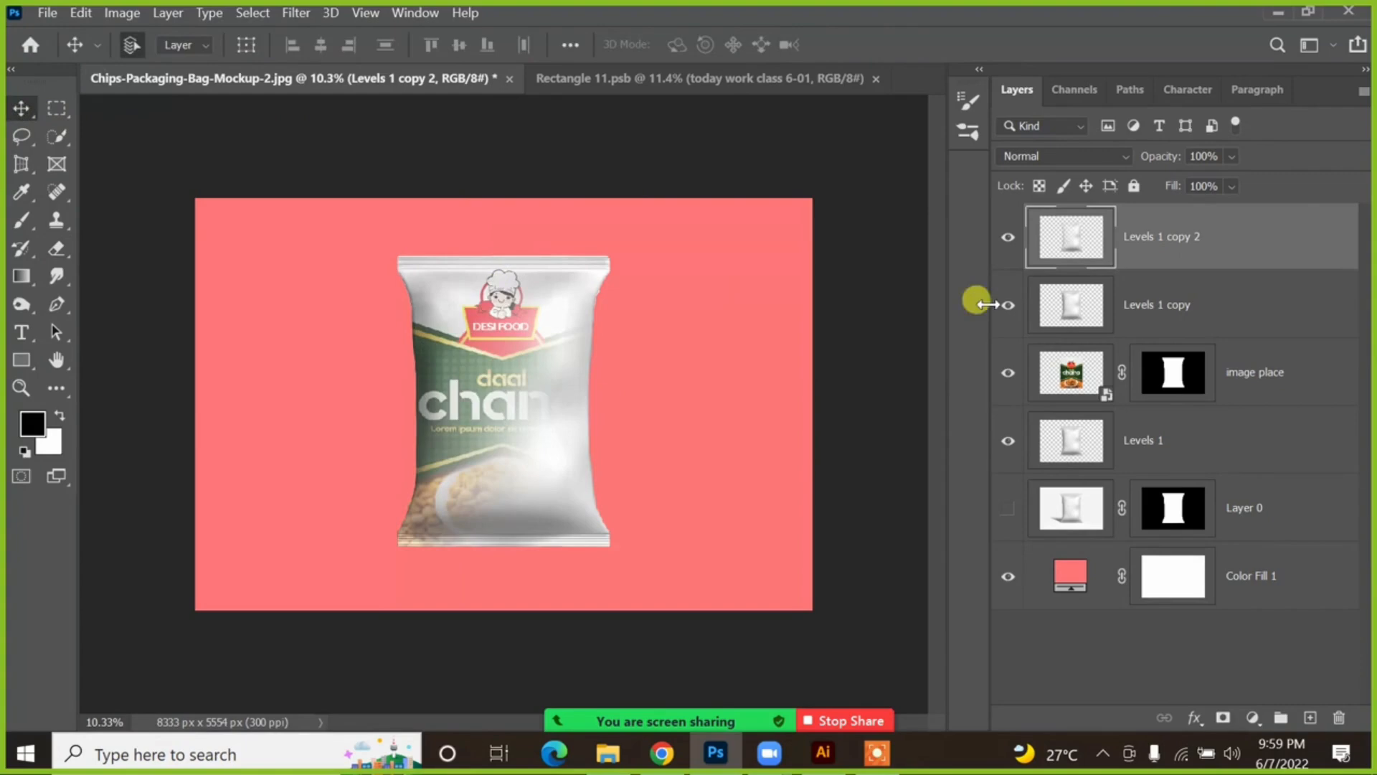
Step: Set the Levels 1 copy 2 layer's opacity to 36% and its blend mode to Hard Light
left_click(1056, 154)
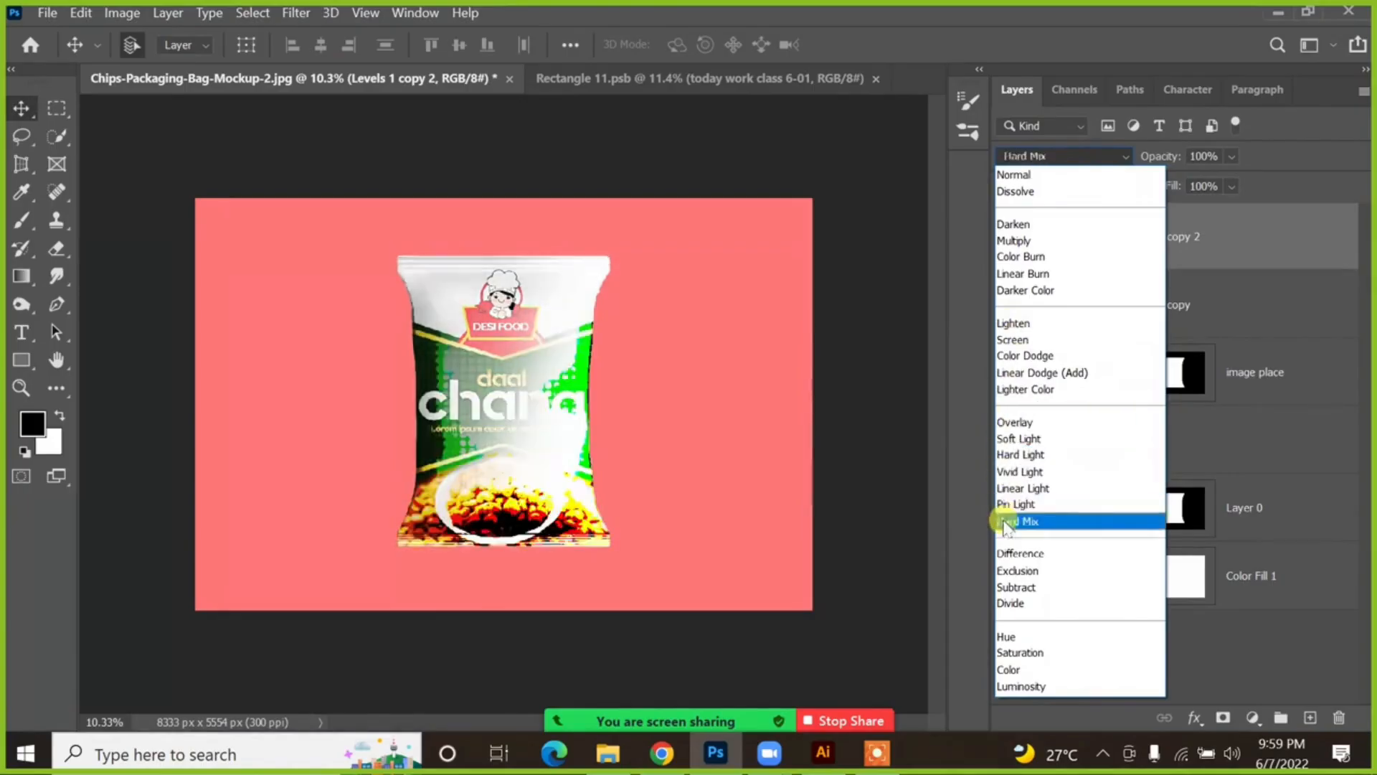
left_click(920, 557)
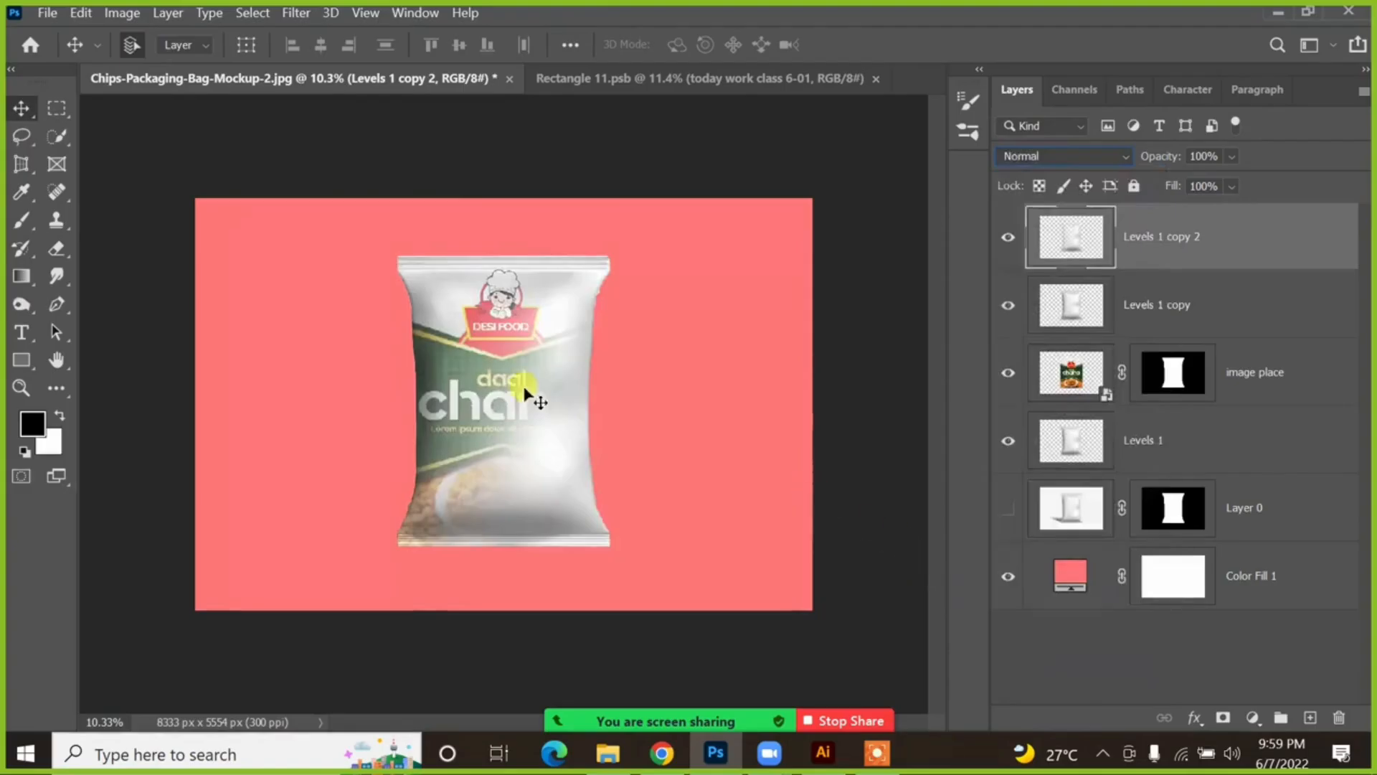
left_click(1232, 157)
left_click_drag(1269, 180, 1188, 187)
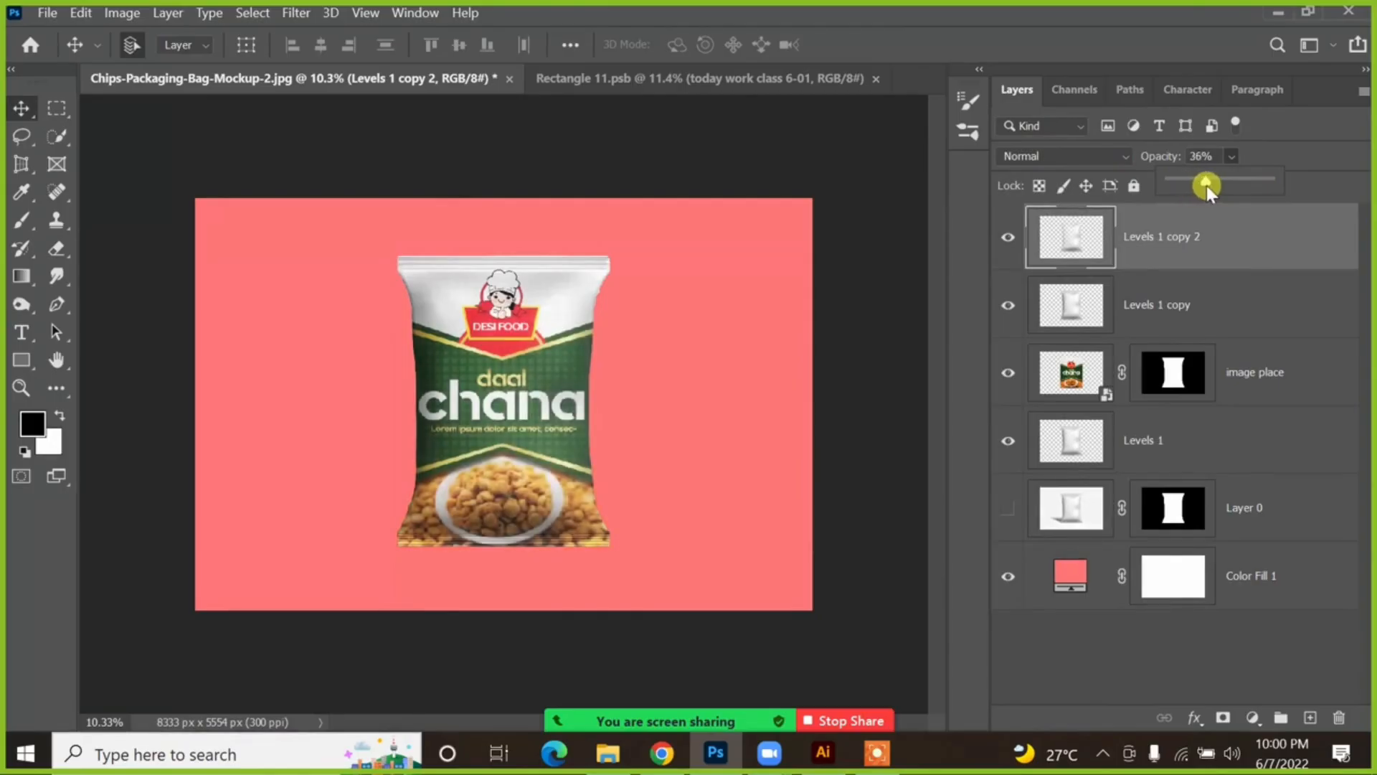
left_click(1080, 158)
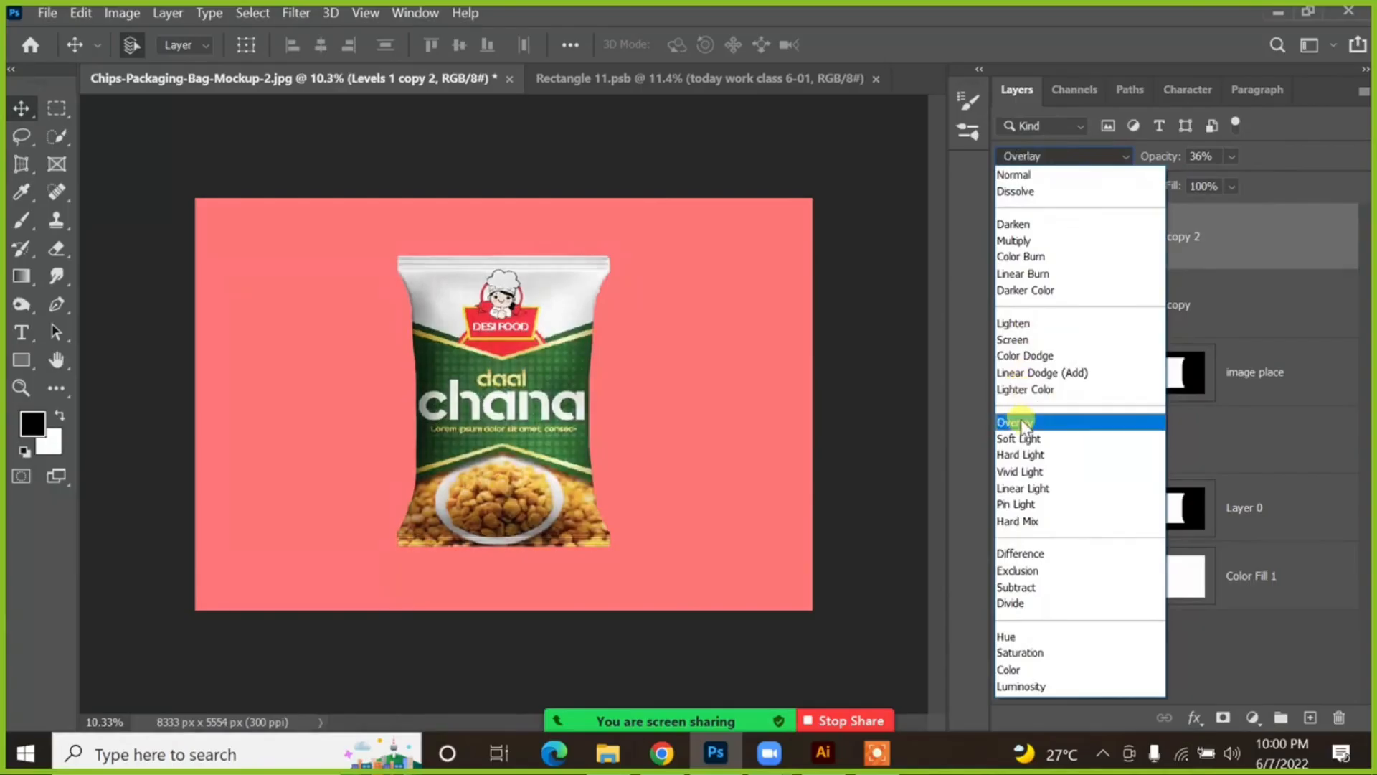
left_click(1028, 456)
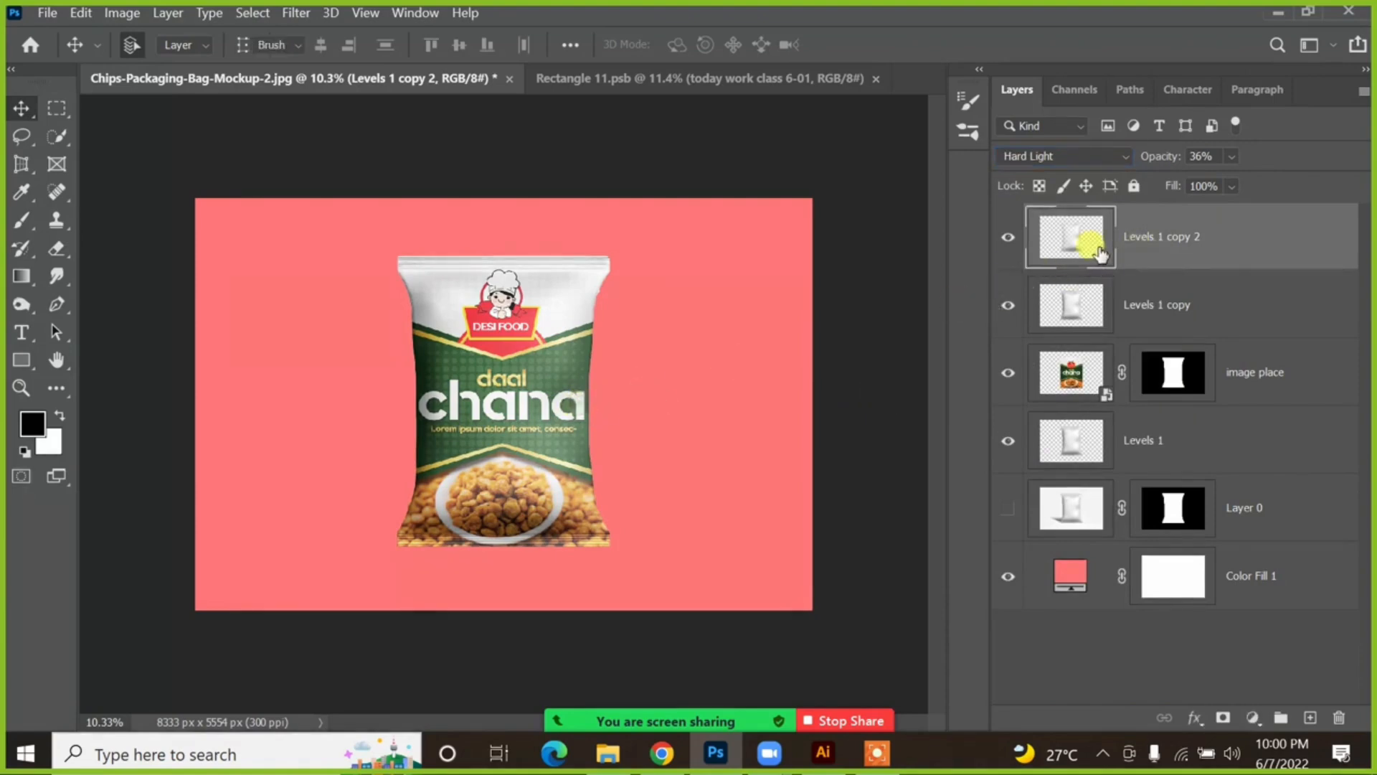
Step: Compare the bag with the Levels 1 copy 2 layer hidden and shown
key("e")
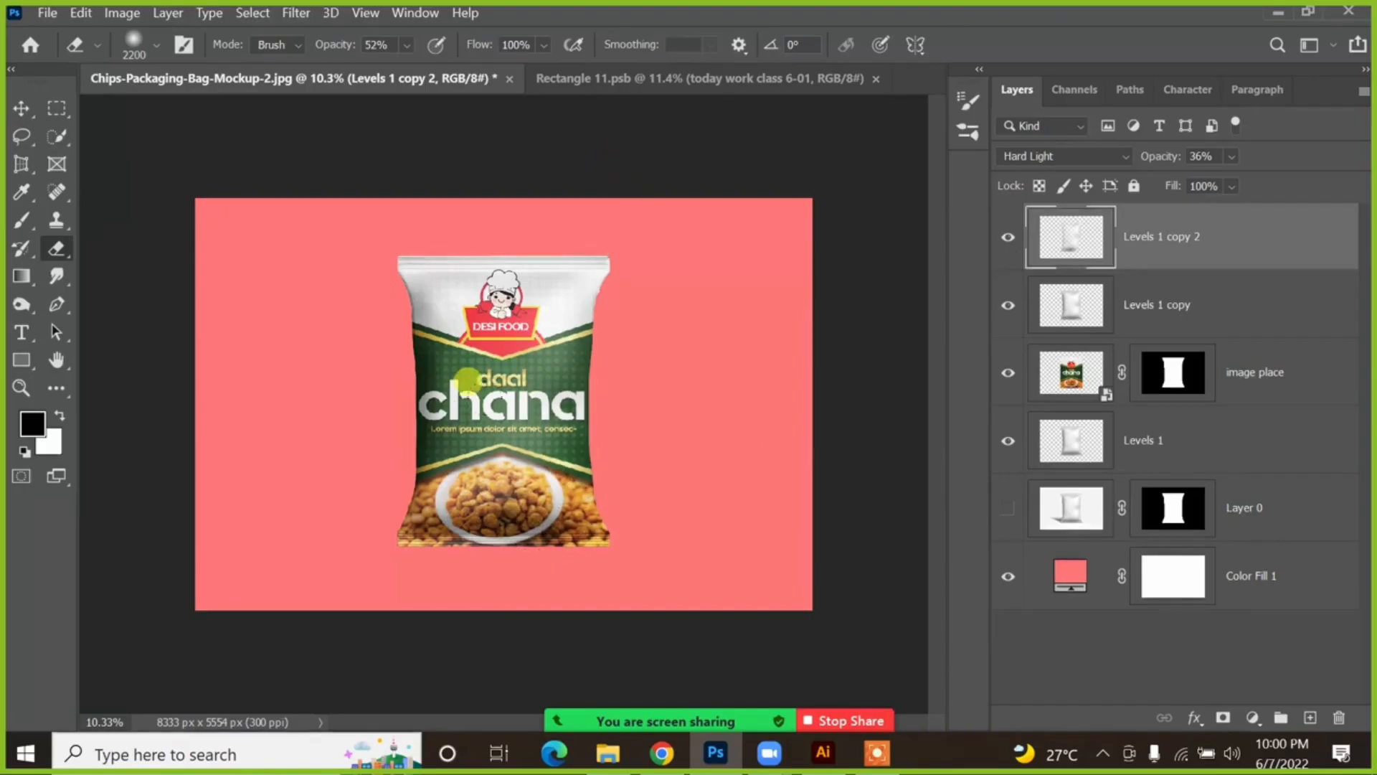
left_click(22, 108)
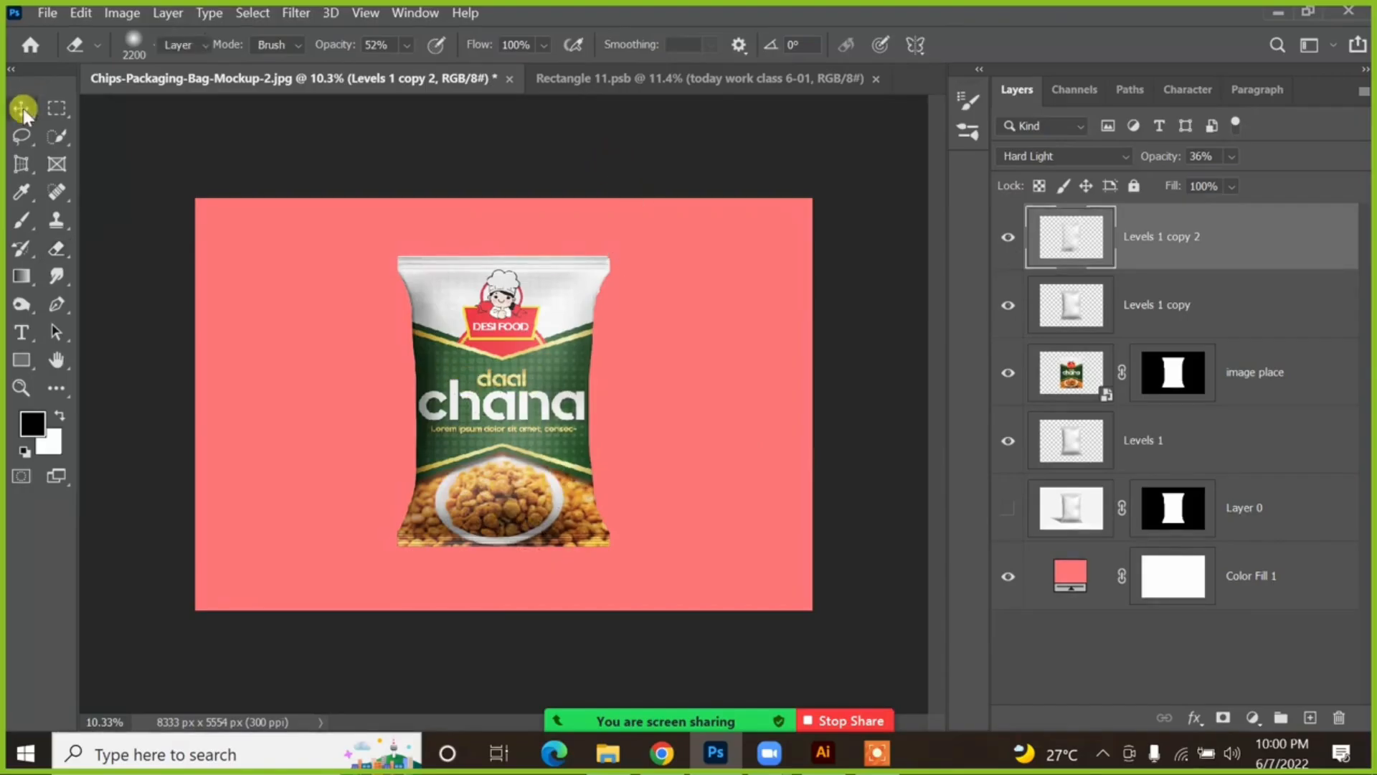
left_click(1008, 237)
left_click(1008, 237)
left_click(1008, 237)
left_click(1008, 237)
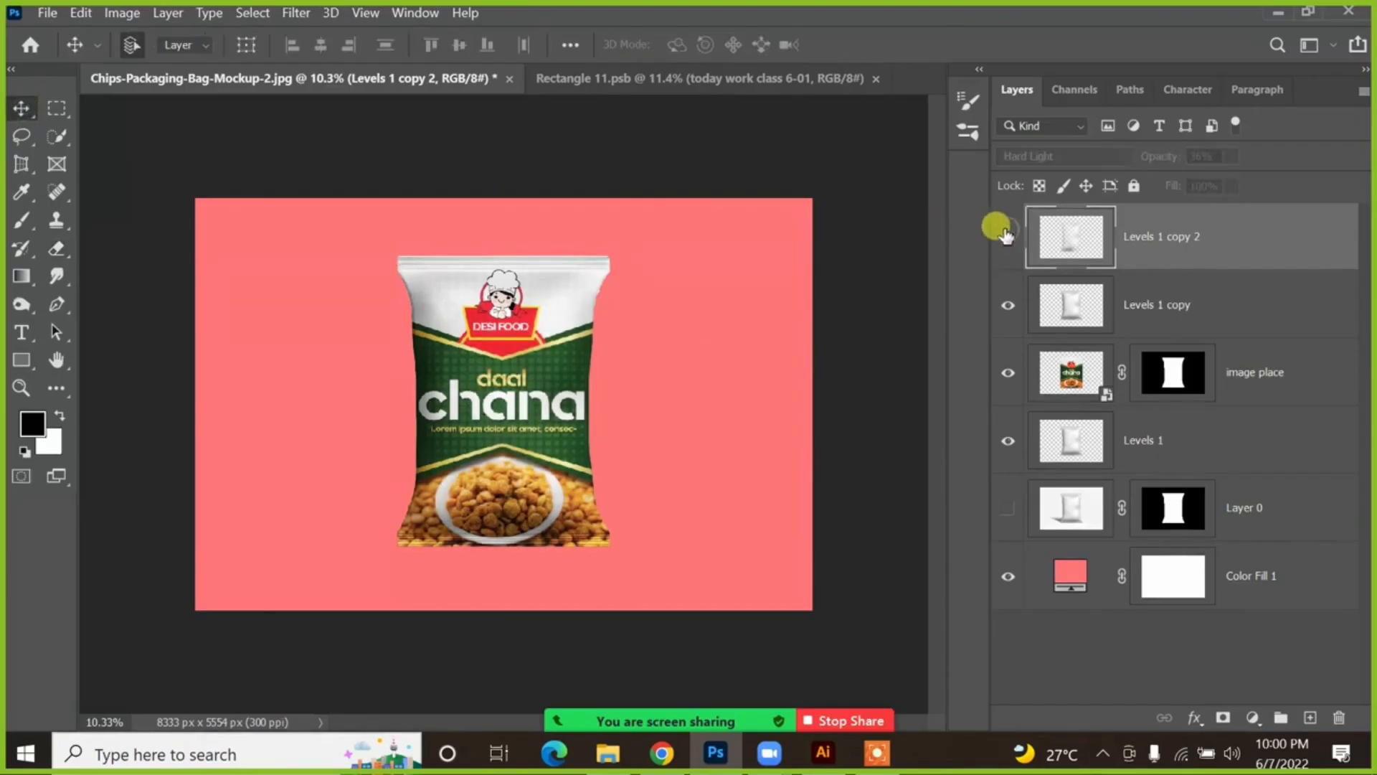
left_click(1008, 237)
left_click(1008, 237)
left_click(1008, 237)
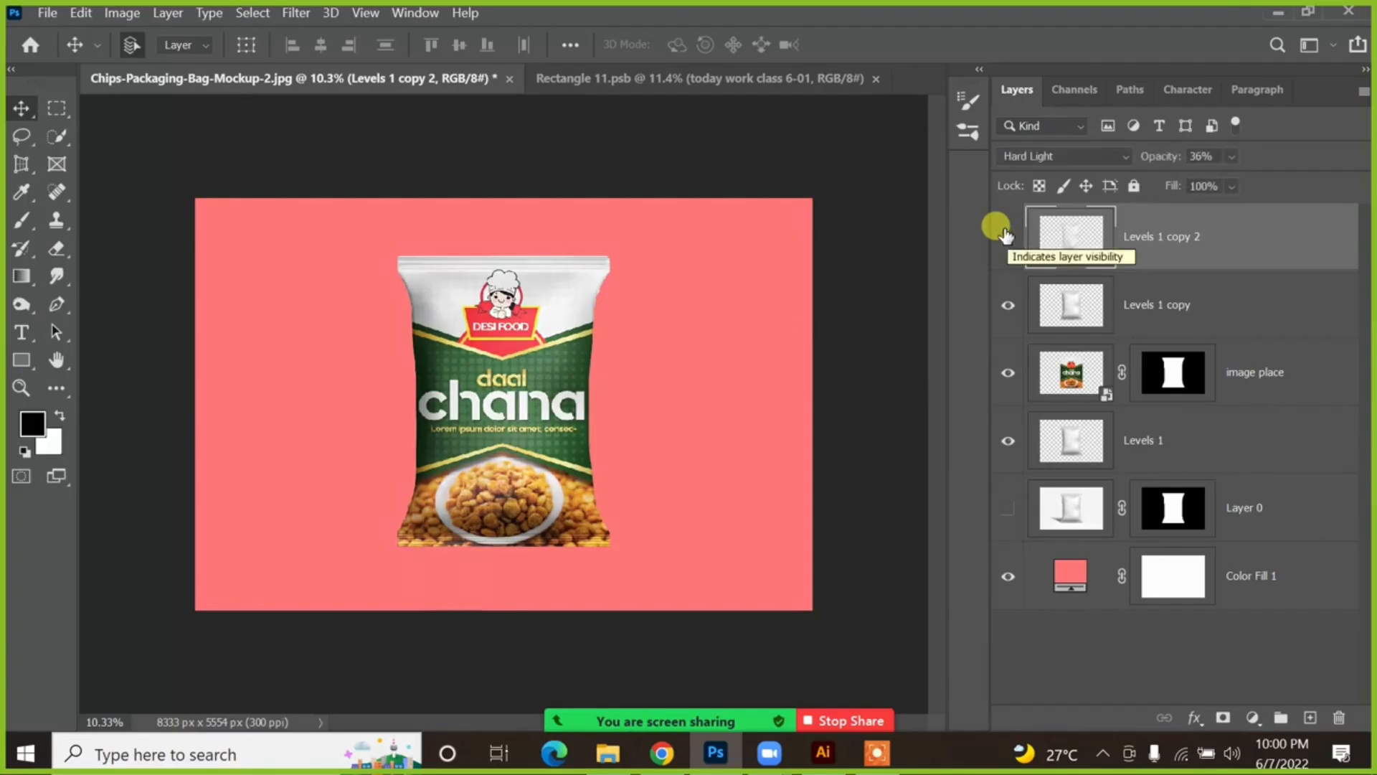
left_click(1005, 232)
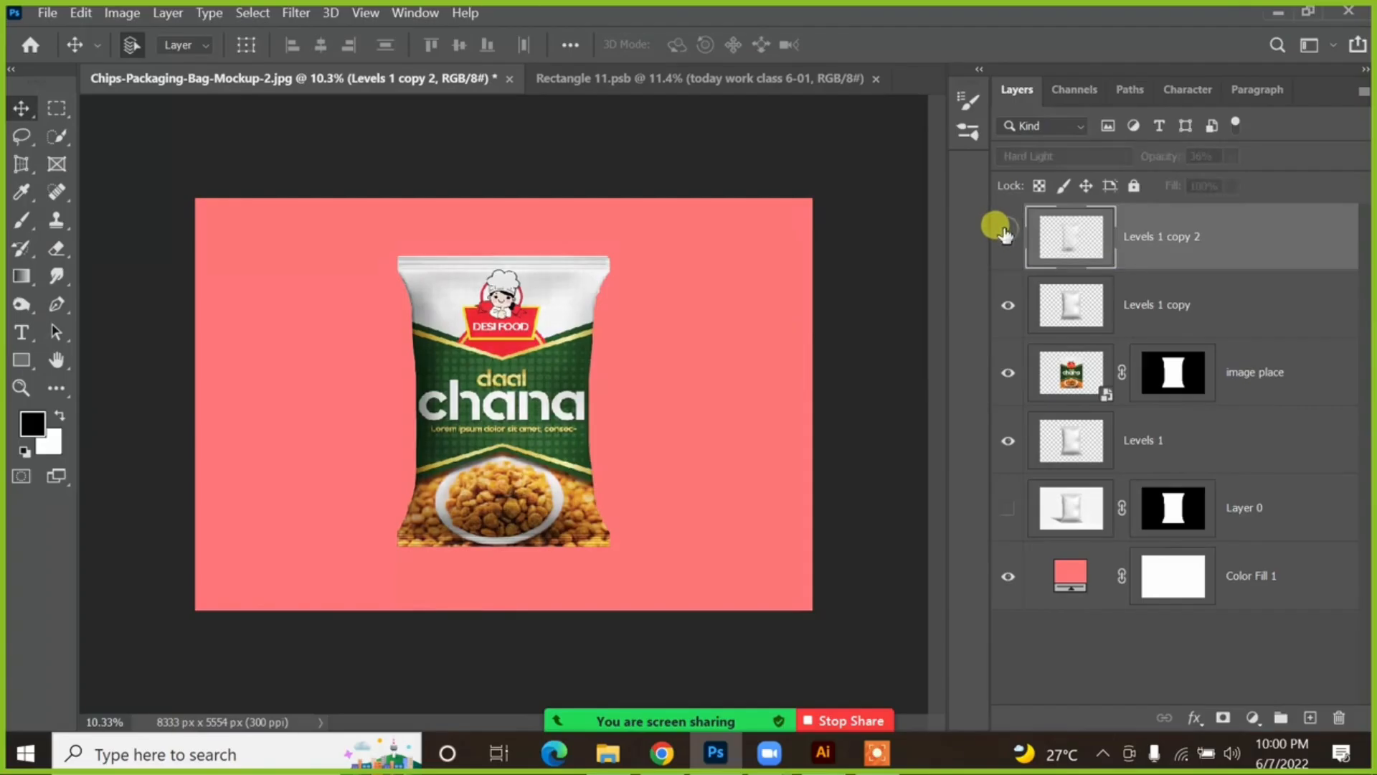
left_click(1005, 232)
left_click(1005, 231)
left_click(1005, 233)
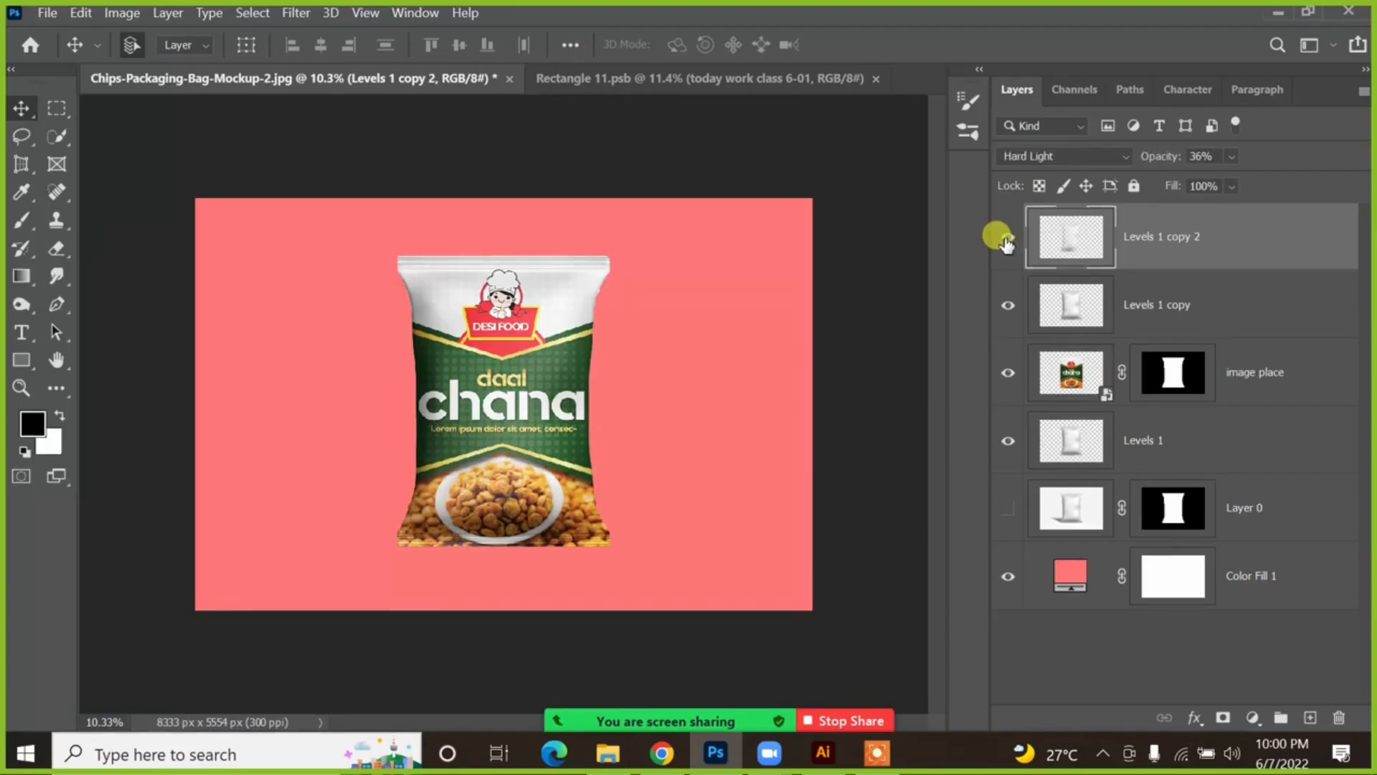
left_click(1006, 236)
left_click(1006, 242)
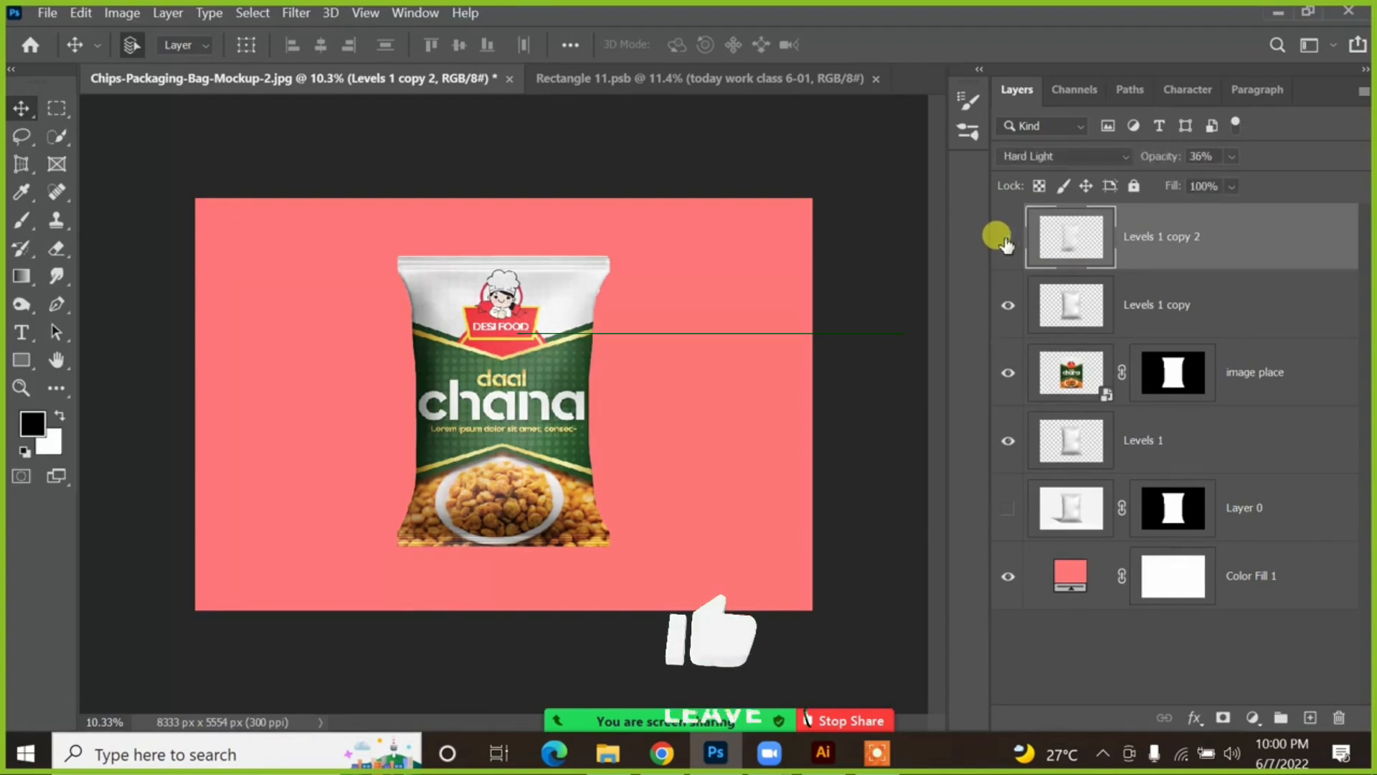
Step: Hide both Levels 1 copy layers and set the image place layer's blend mode to Normal
left_click(1007, 241)
left_click(1008, 306)
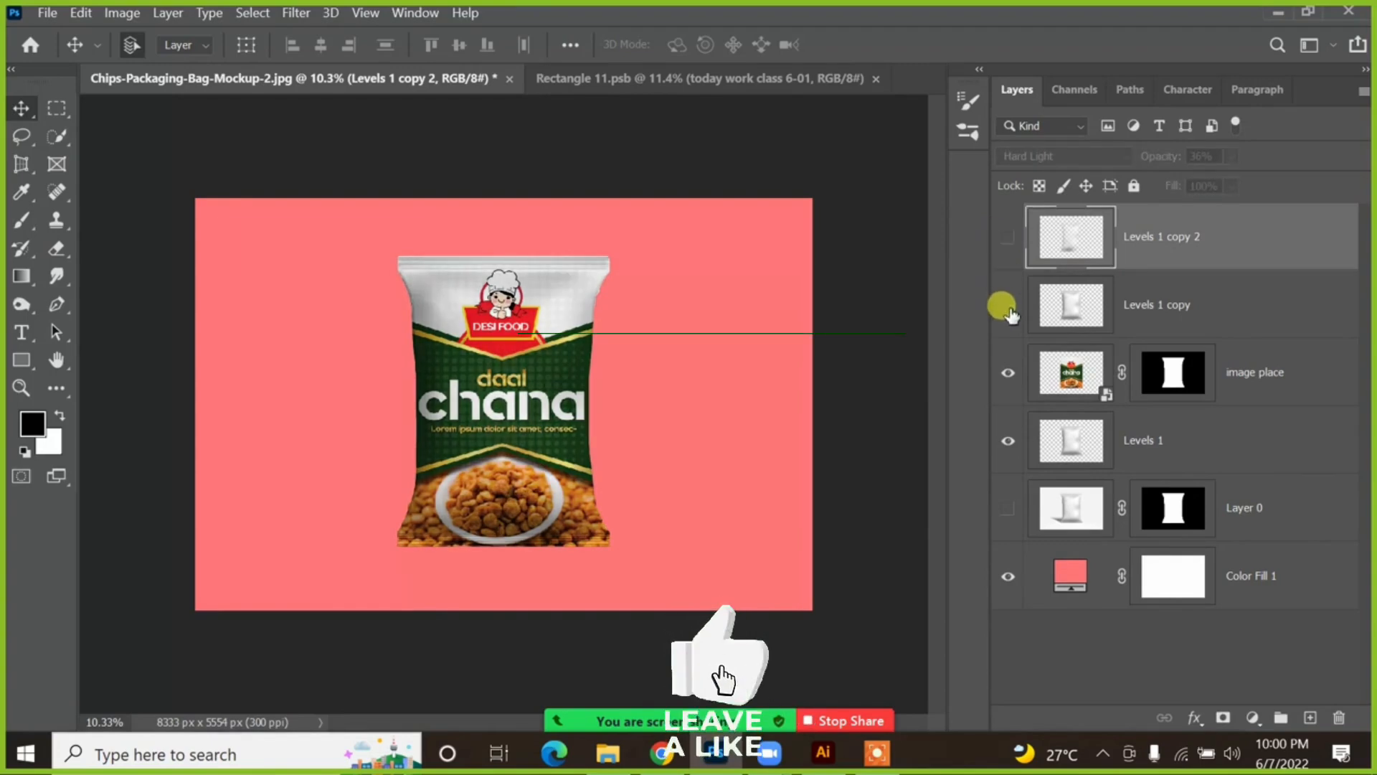
left_click(1007, 372)
left_click(1006, 373)
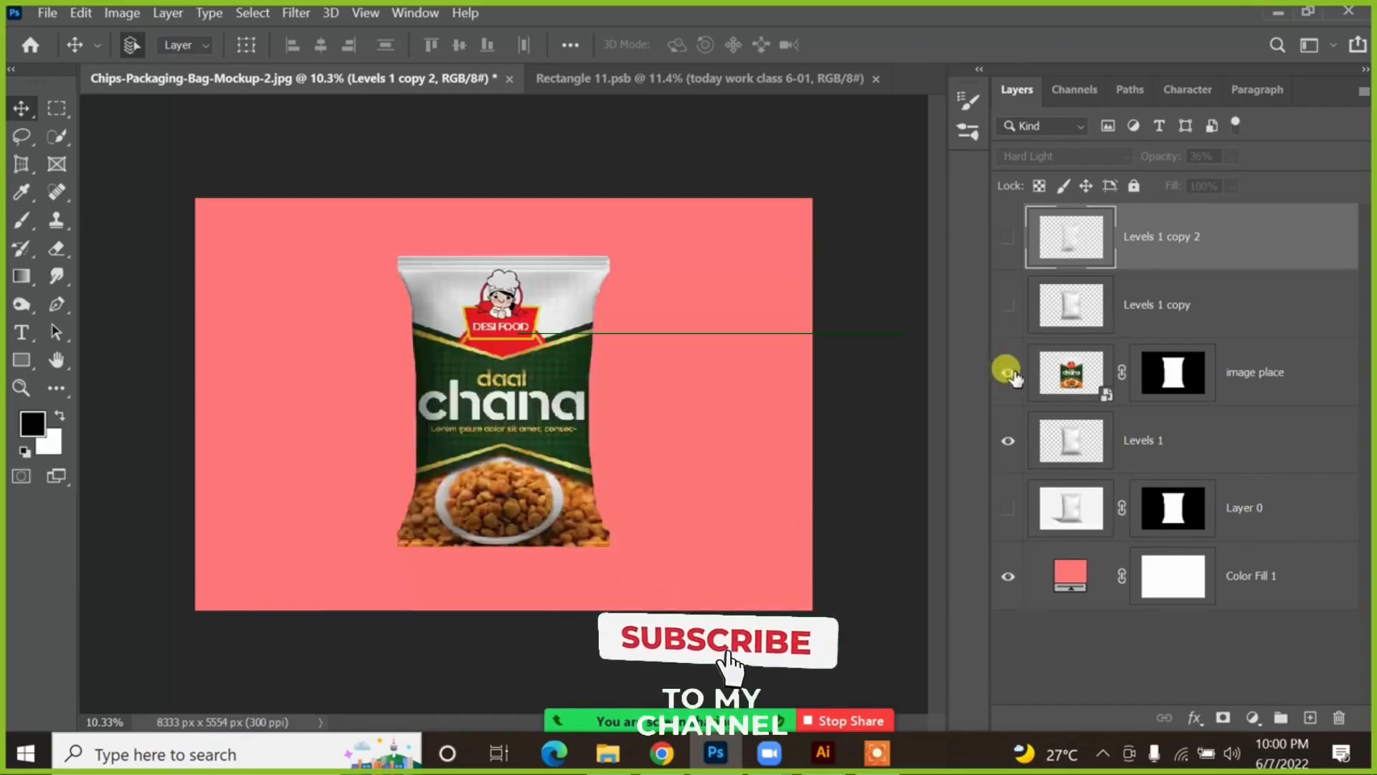
left_click(1040, 366)
left_click(1056, 152)
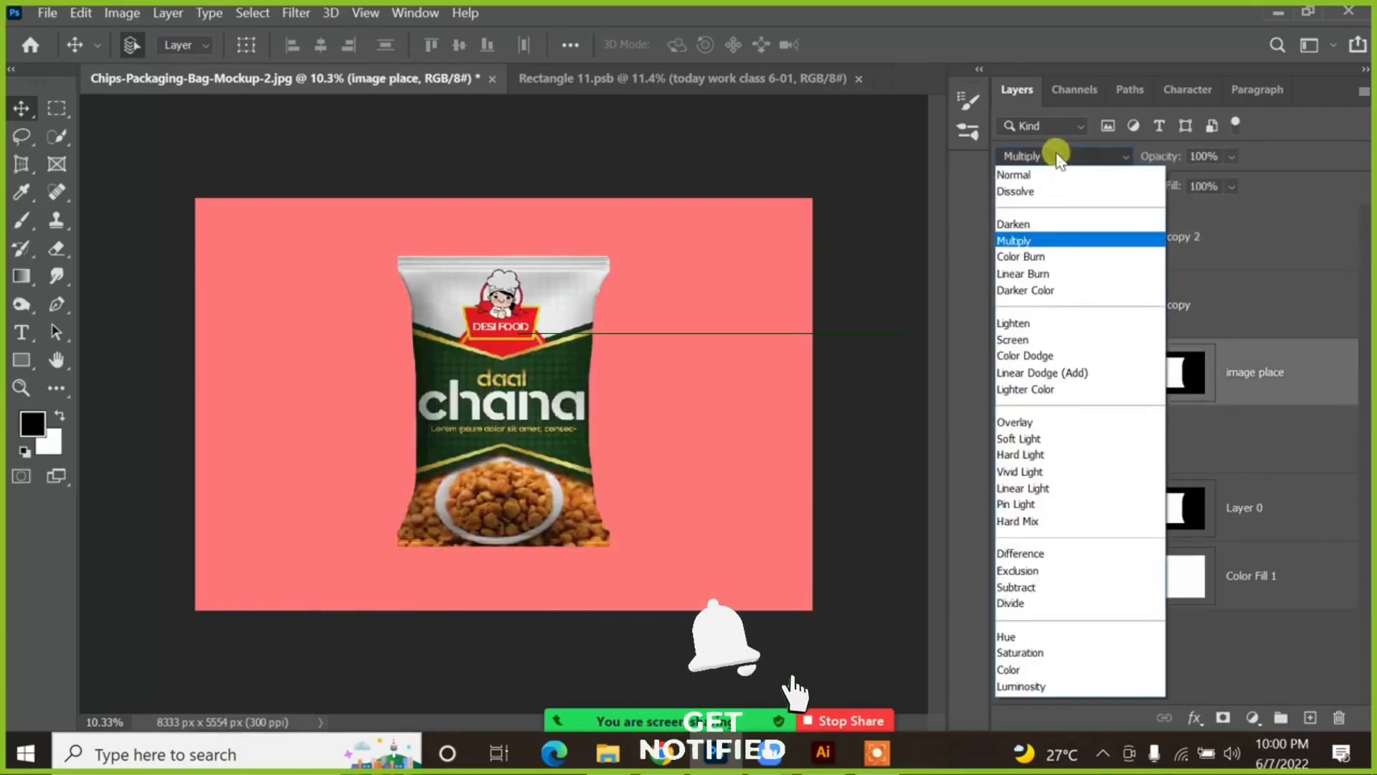
left_click(1057, 174)
left_click(890, 254)
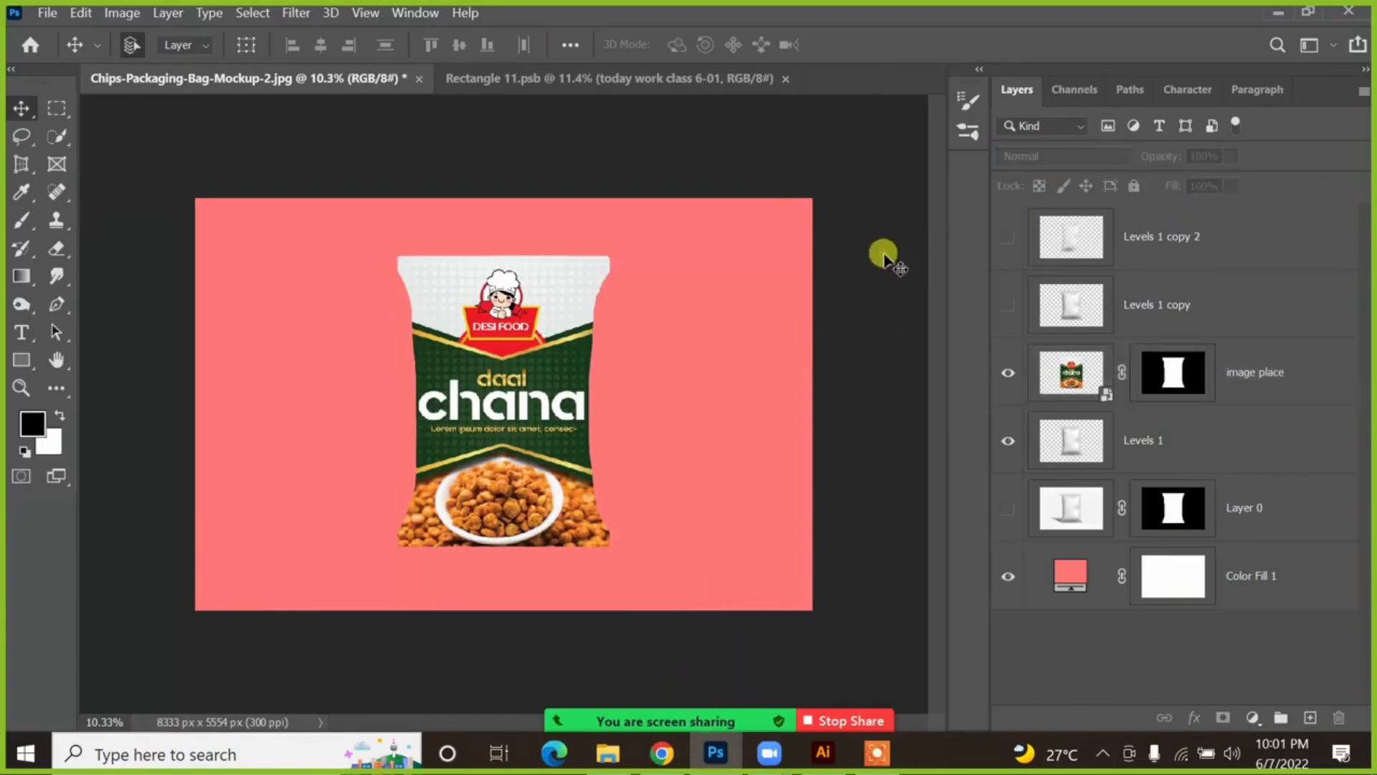
left_click_drag(502, 373, 341, 373)
left_click_drag(559, 389, 563, 391)
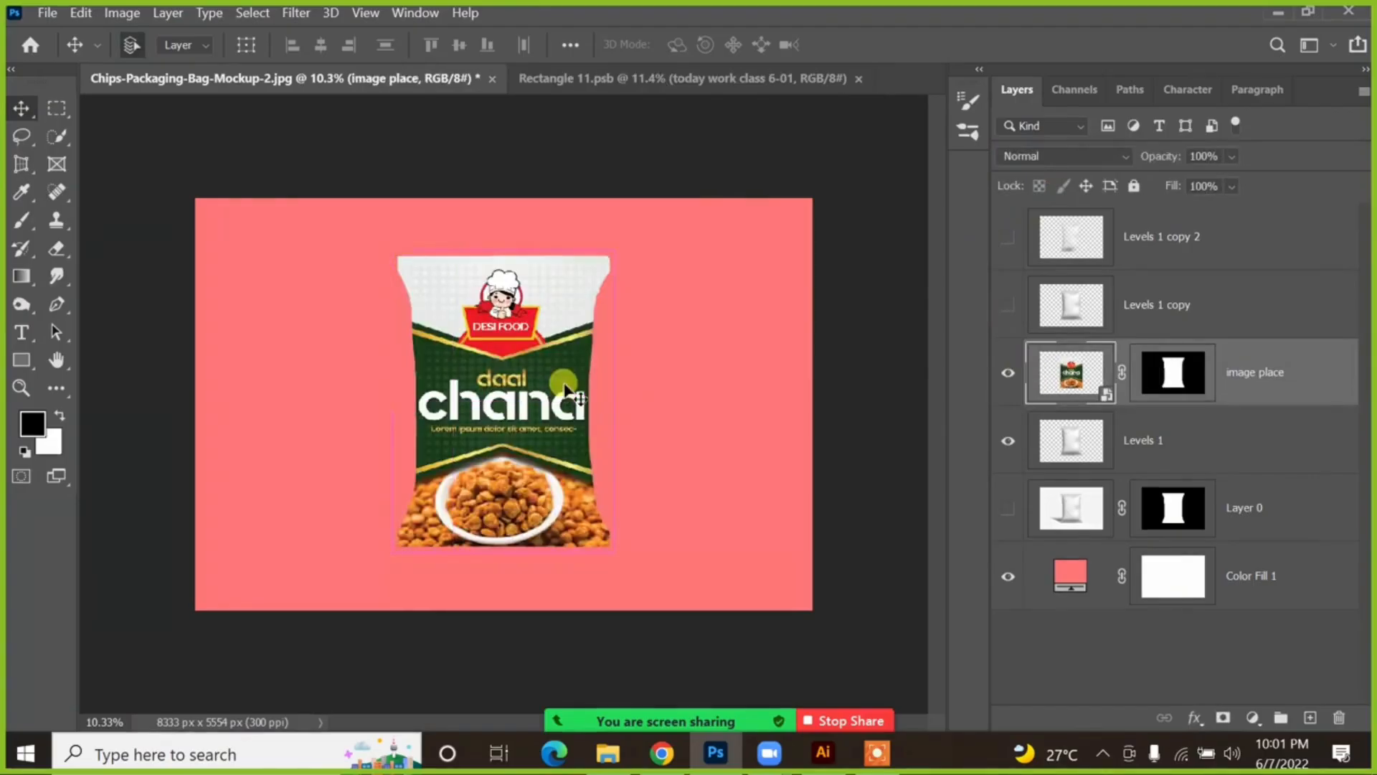
Step: Set the image place layer's blend mode to Multiply and show Levels 1 copy, comparing the bag with and without it
left_click(1049, 156)
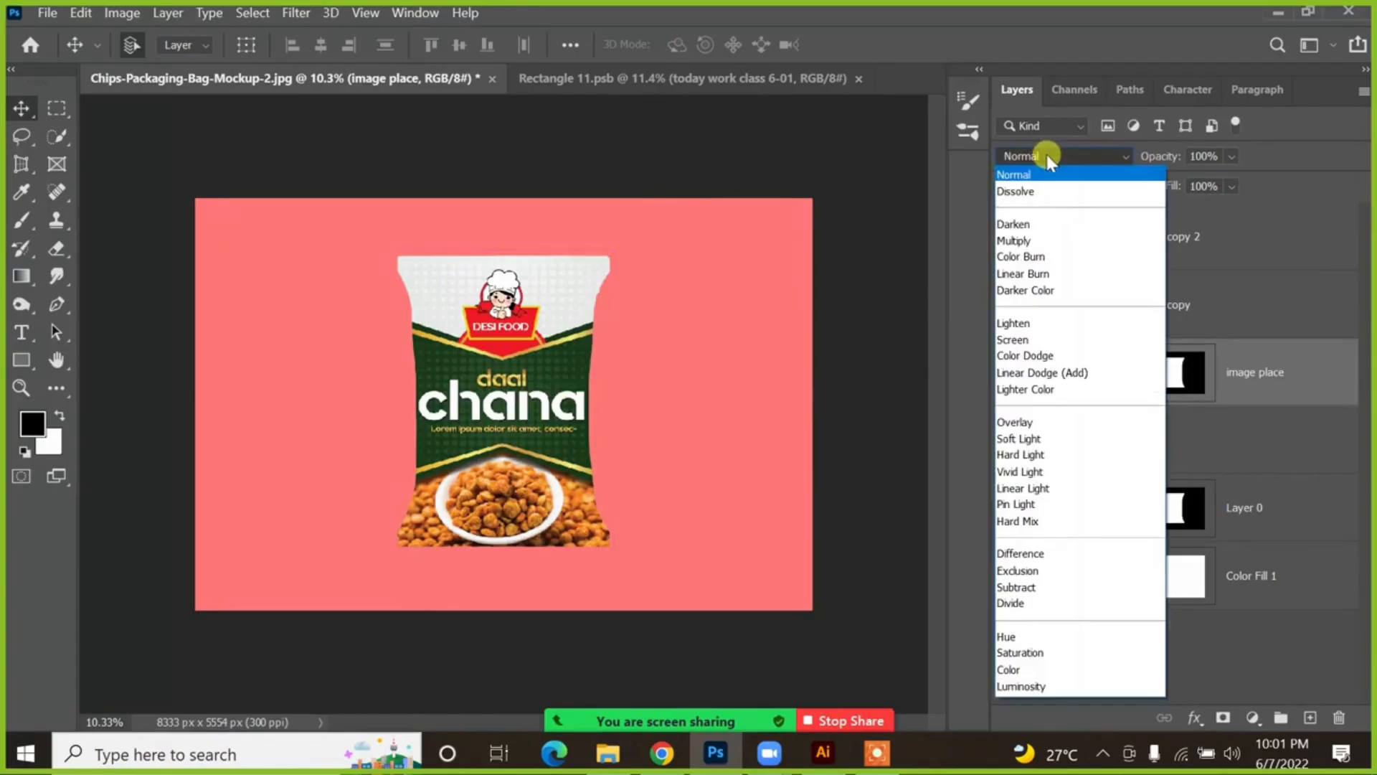
left_click(1030, 242)
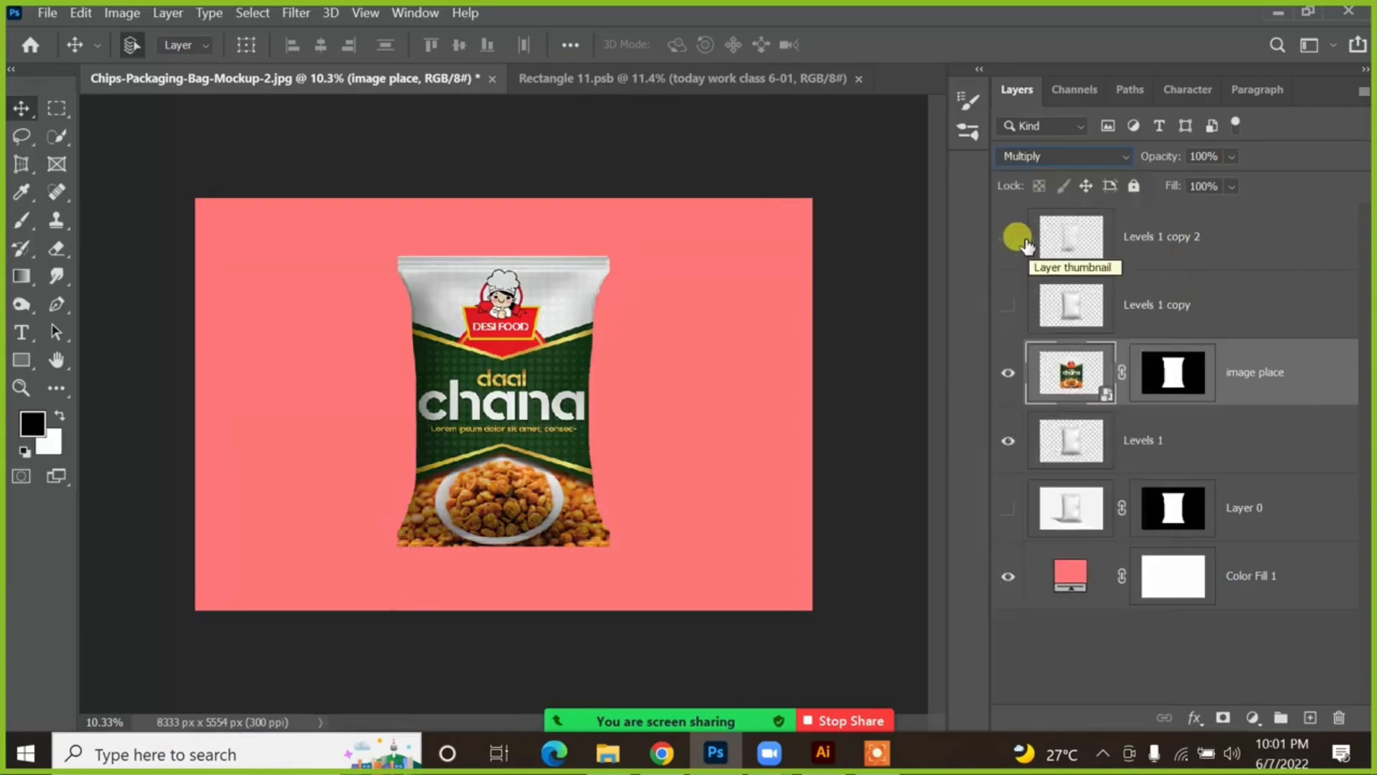
left_click(1056, 300)
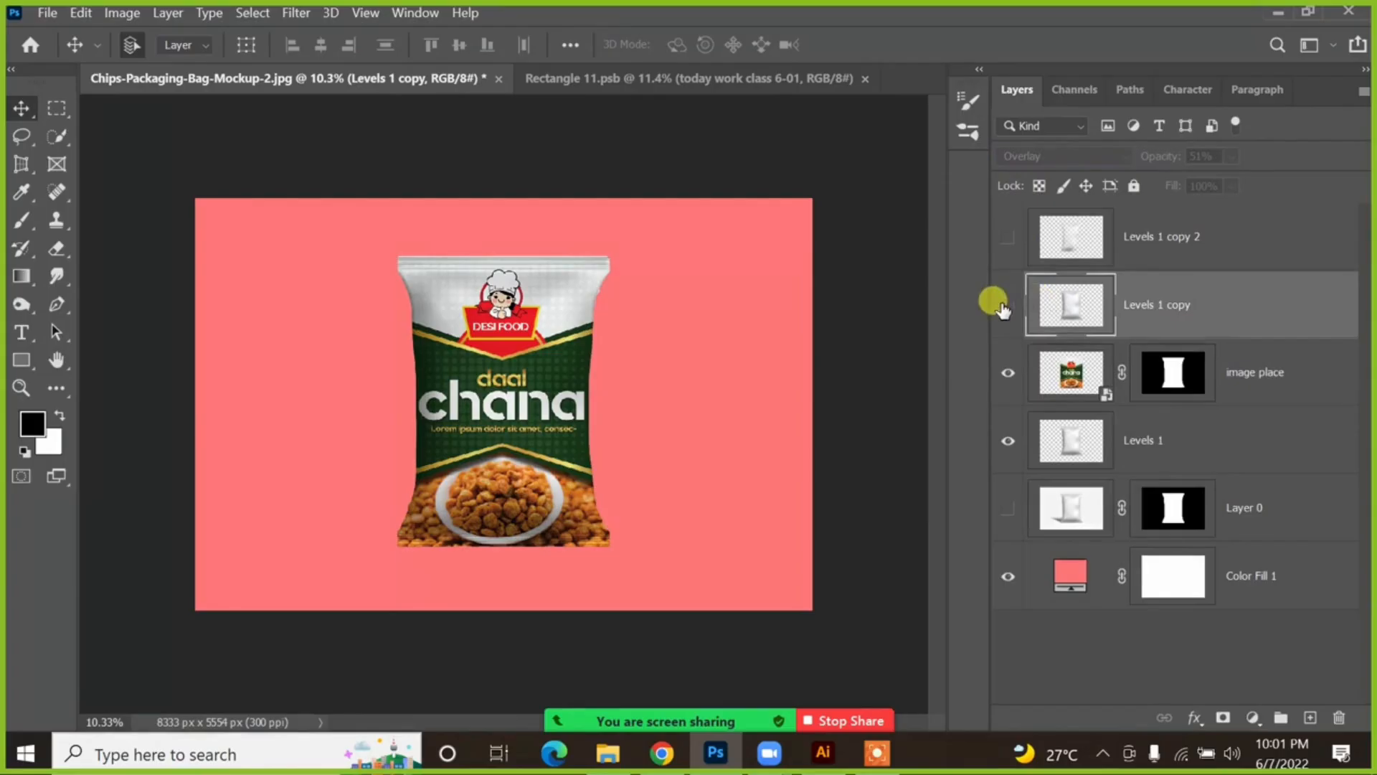
left_click(1007, 306)
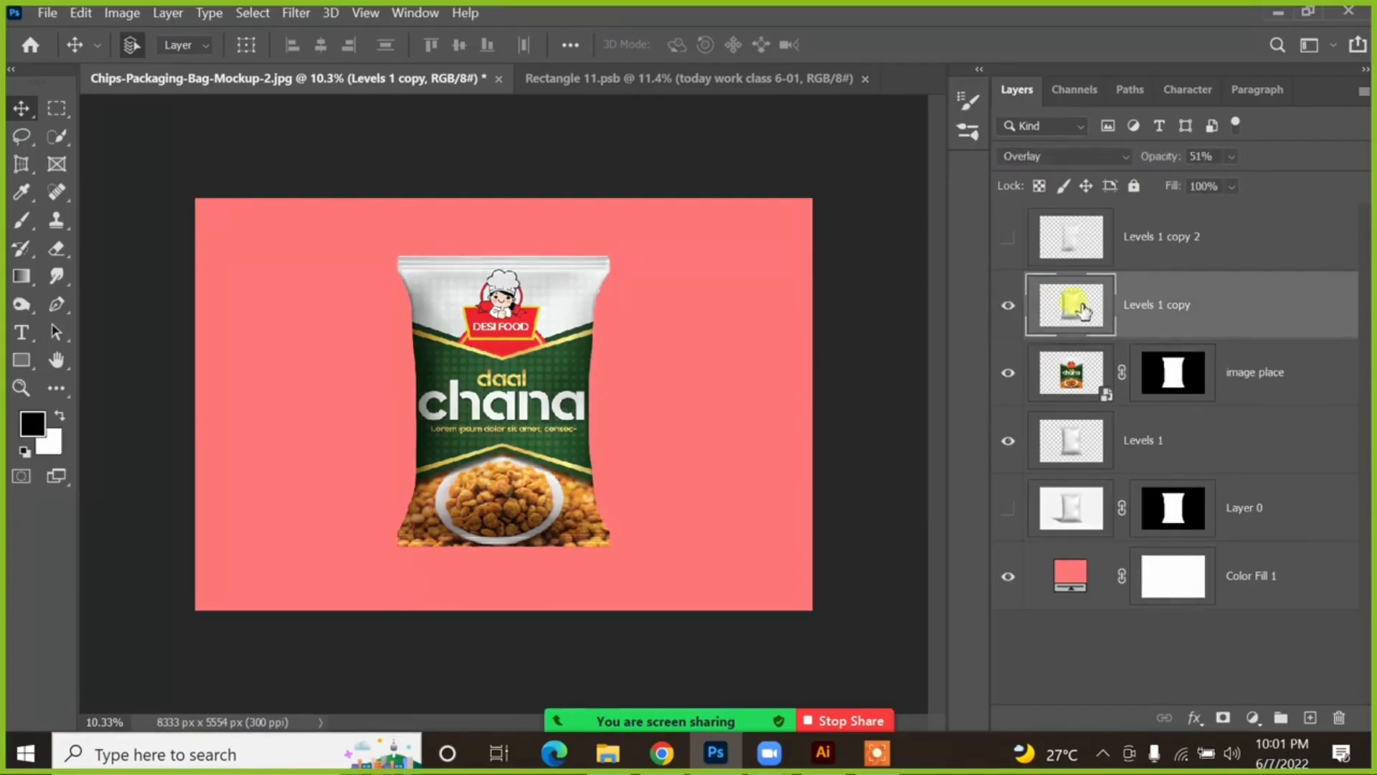
left_click(1008, 305)
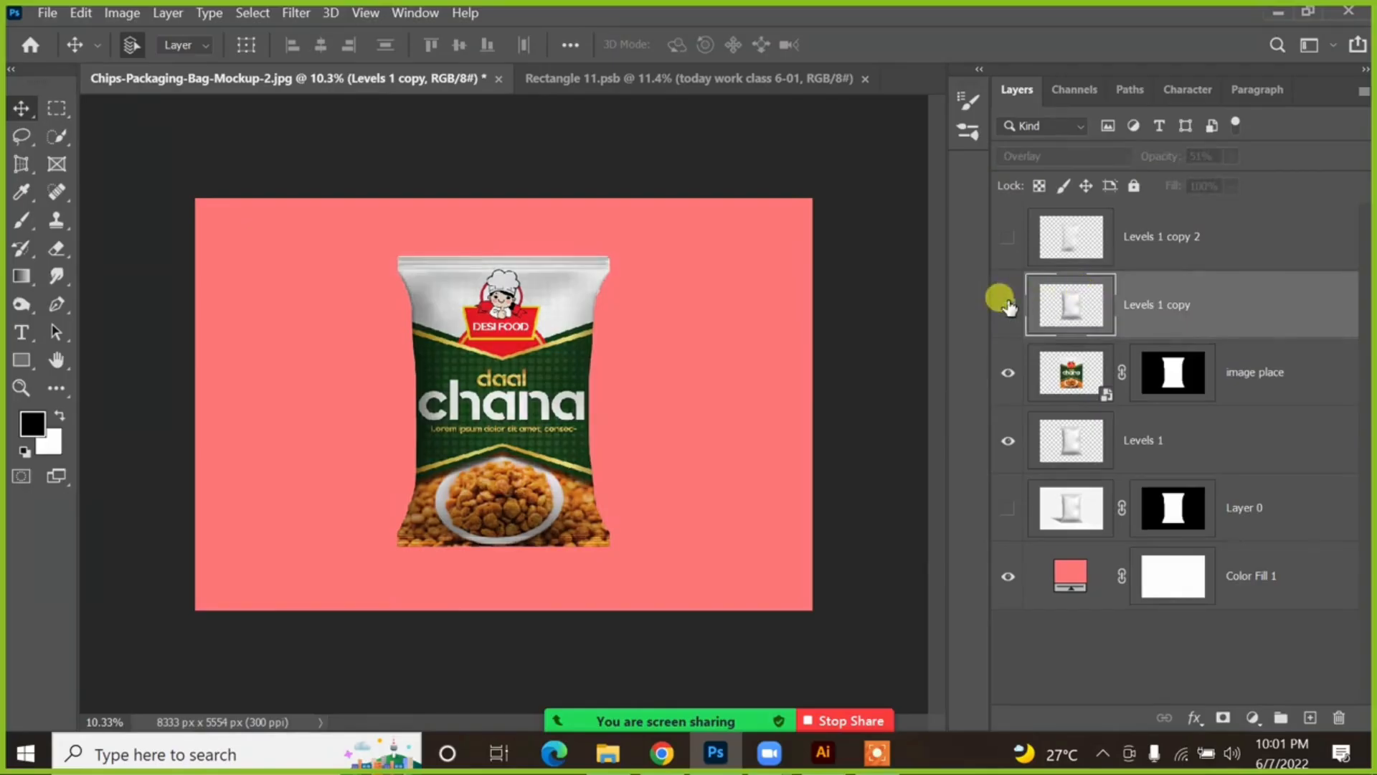
left_click(1008, 306)
left_click(1008, 306)
left_click(1008, 307)
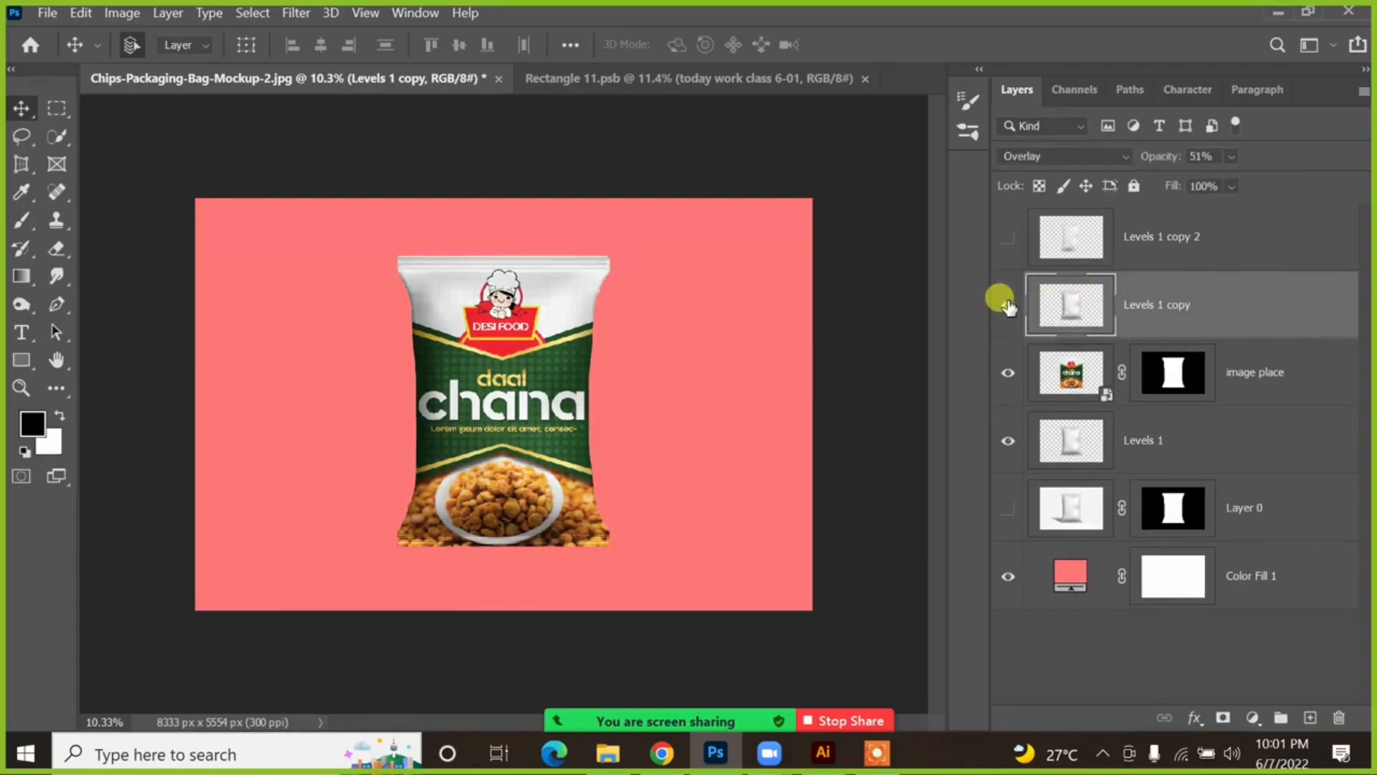
Step: Show the Levels 1 copy 2 layer and set its opacity to 29%
left_click(1070, 242)
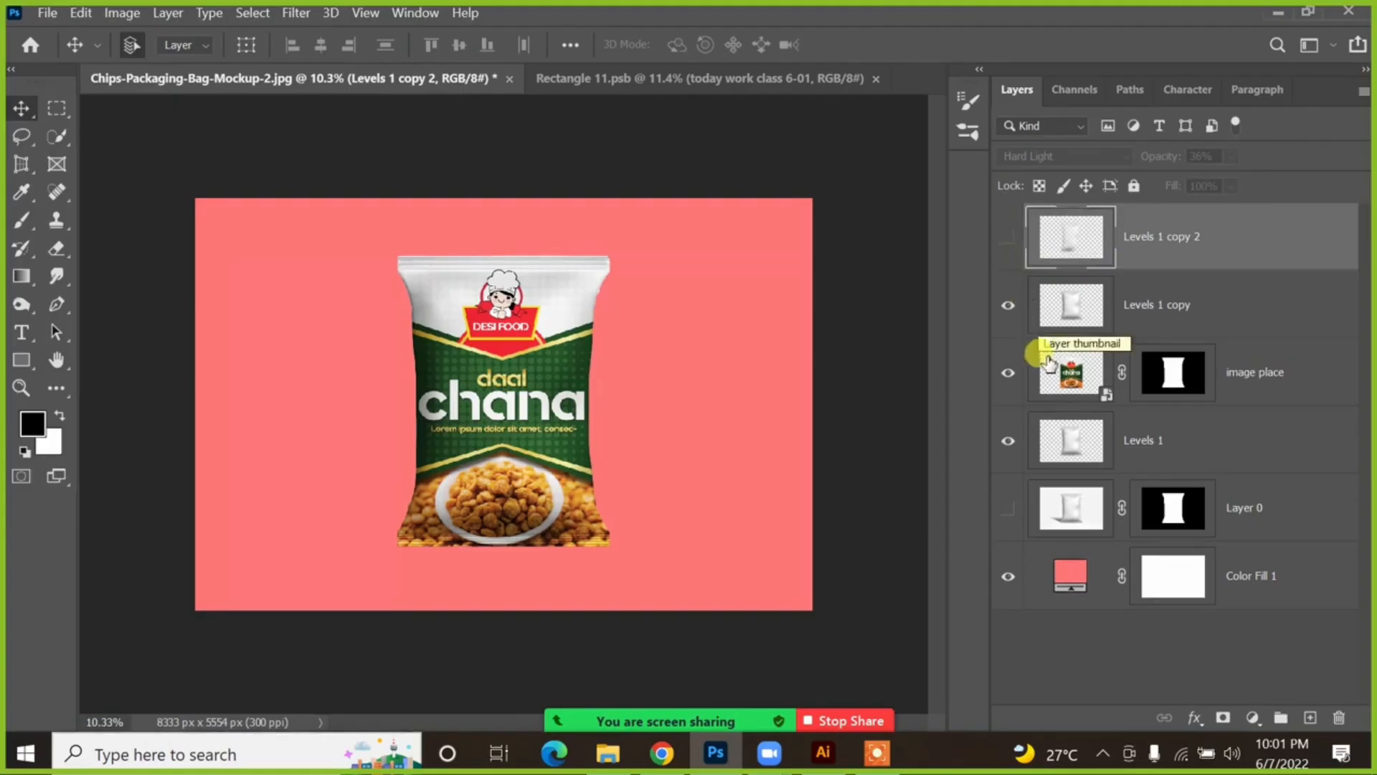
left_click(1069, 367)
left_click(1059, 244)
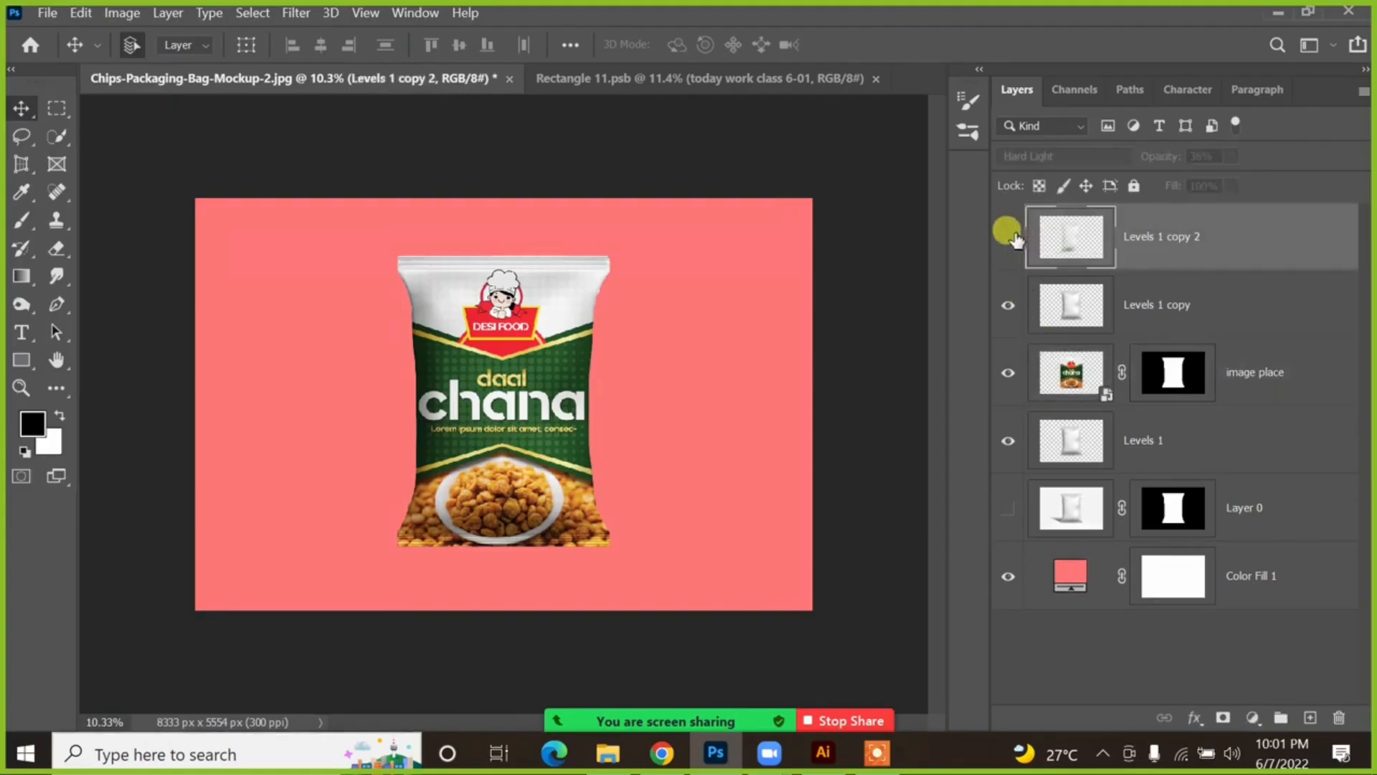
left_click(1008, 237)
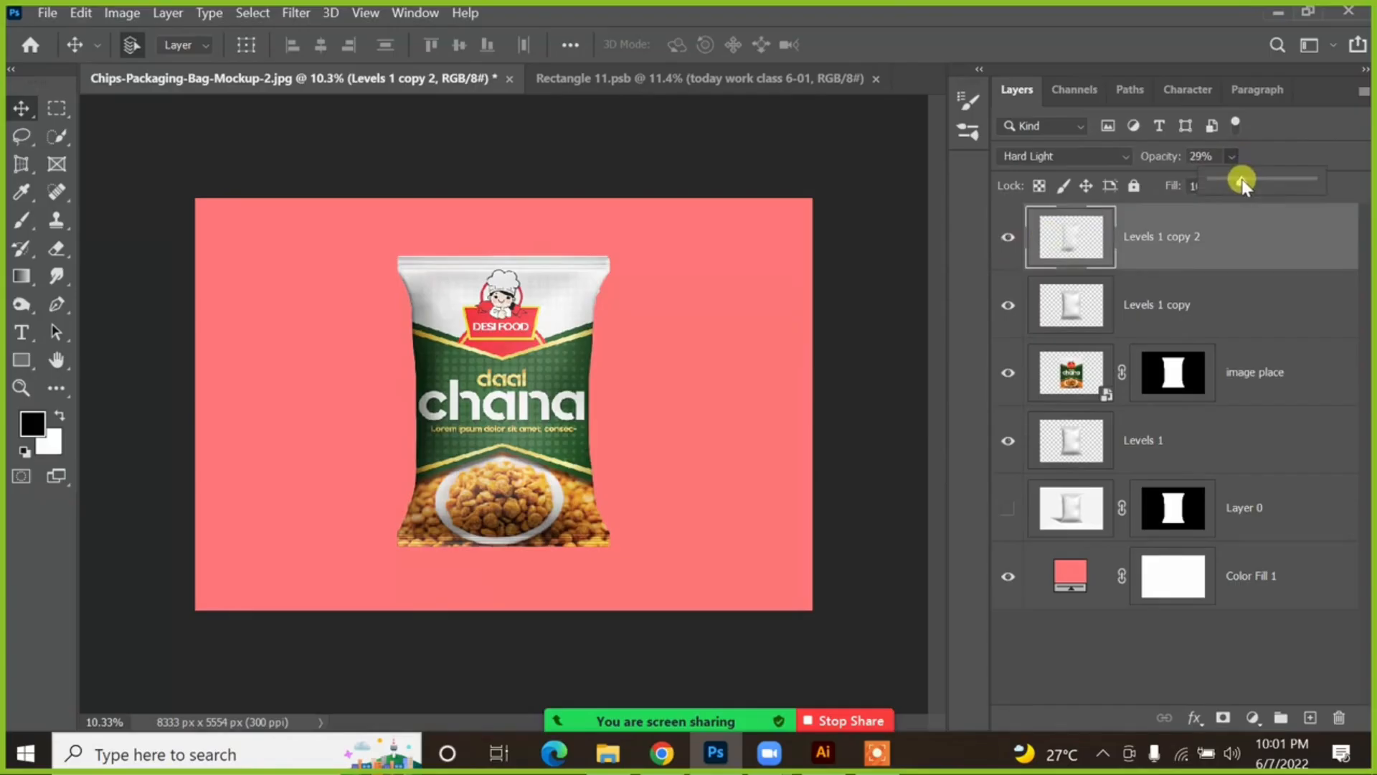
left_click(867, 241)
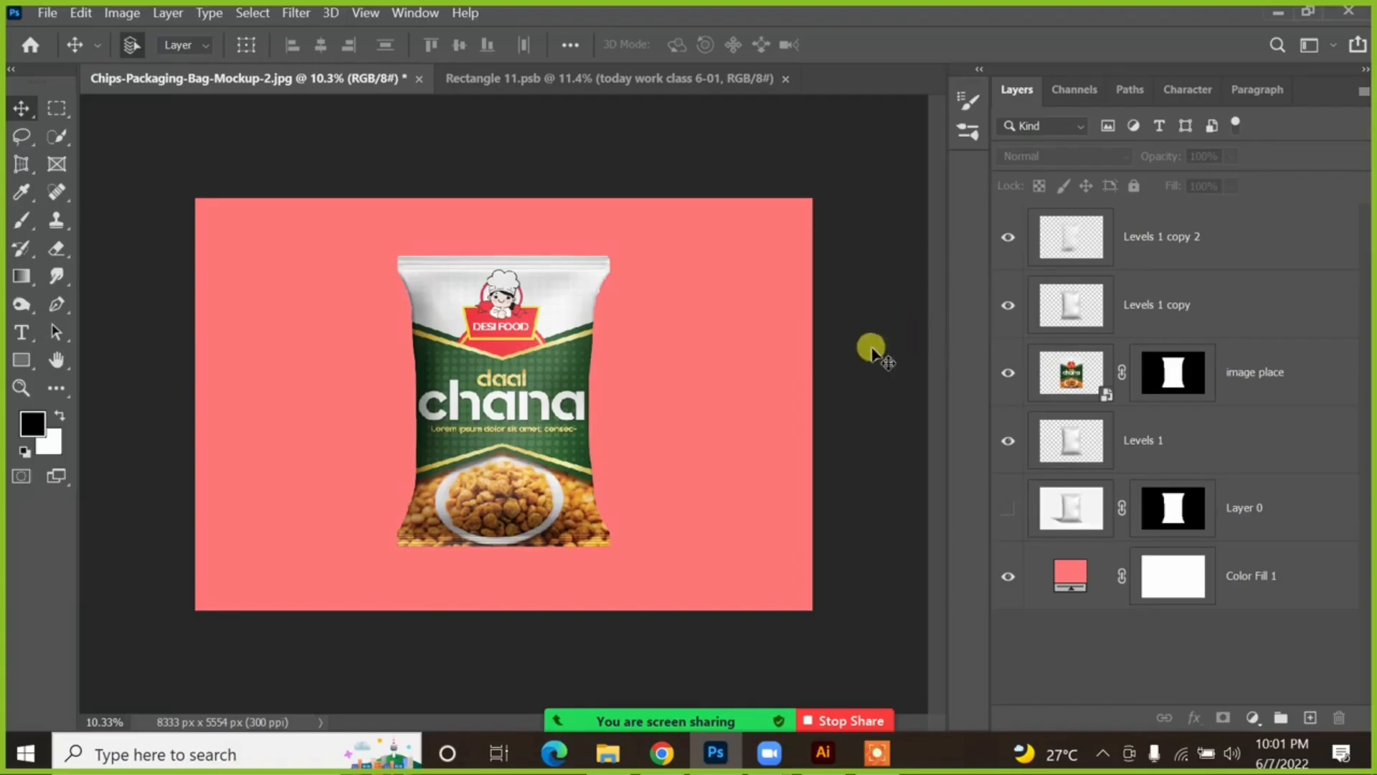
Step: Edit the Color Fill 1 background color, trying green 3c643e, light grey eeefef and red f64a54 sampled from the bag
left_click(807, 354)
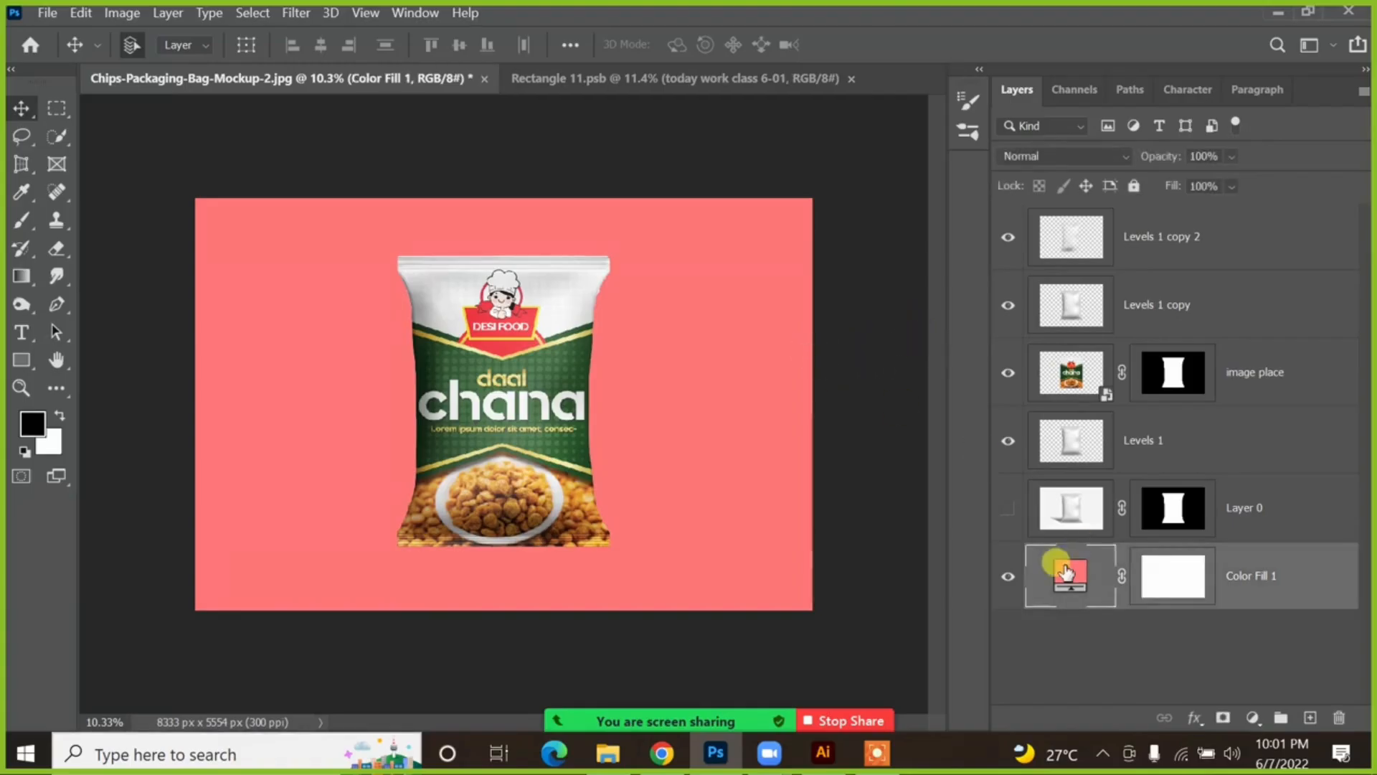
double_click(1067, 571)
left_click(596, 342)
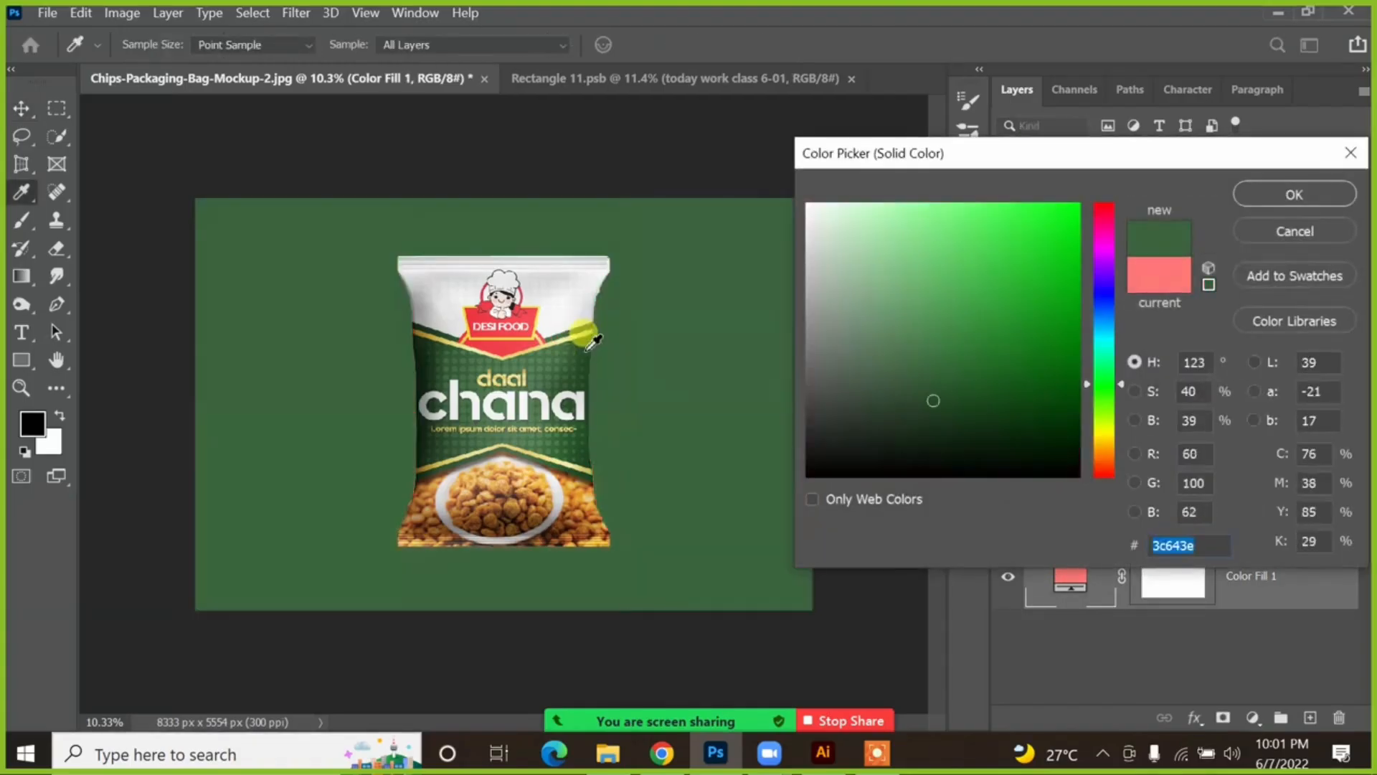
left_click_drag(892, 152, 916, 141)
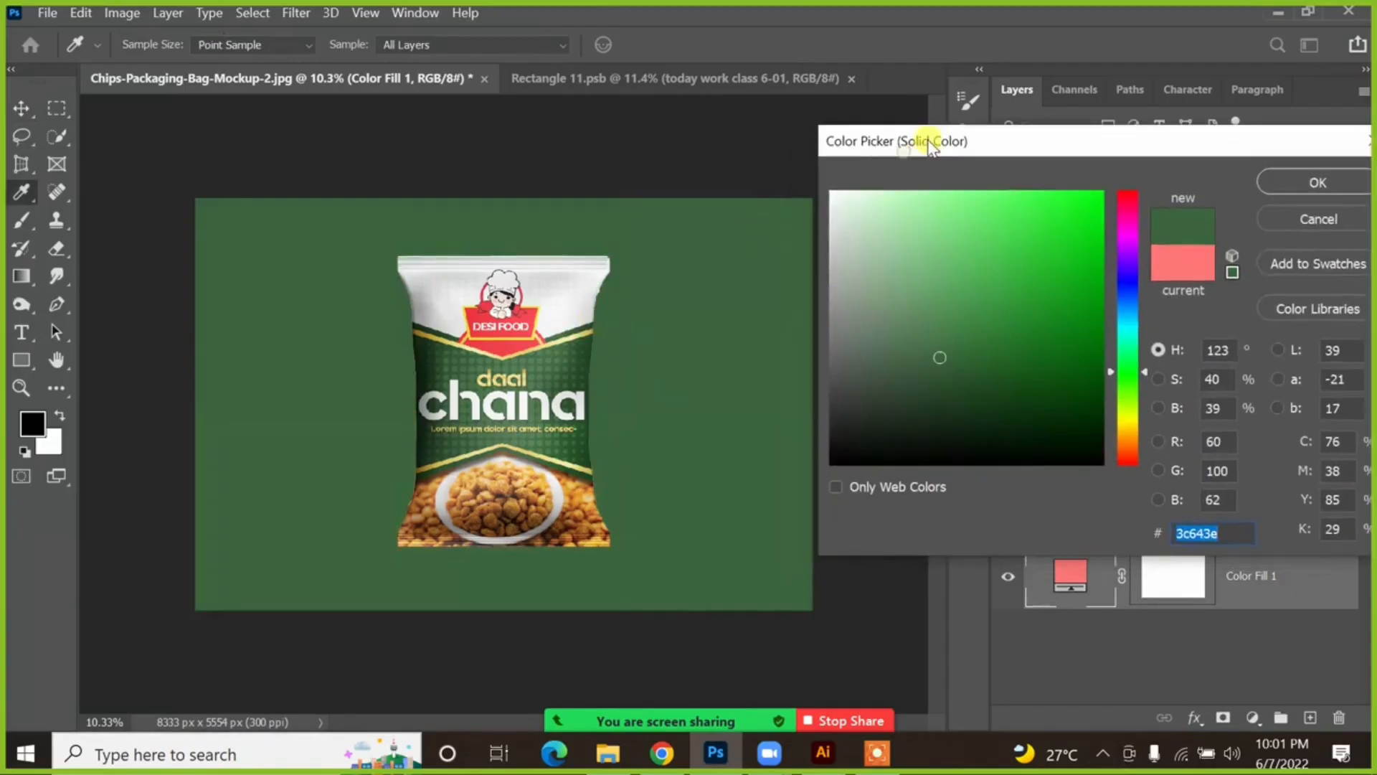
left_click(599, 259)
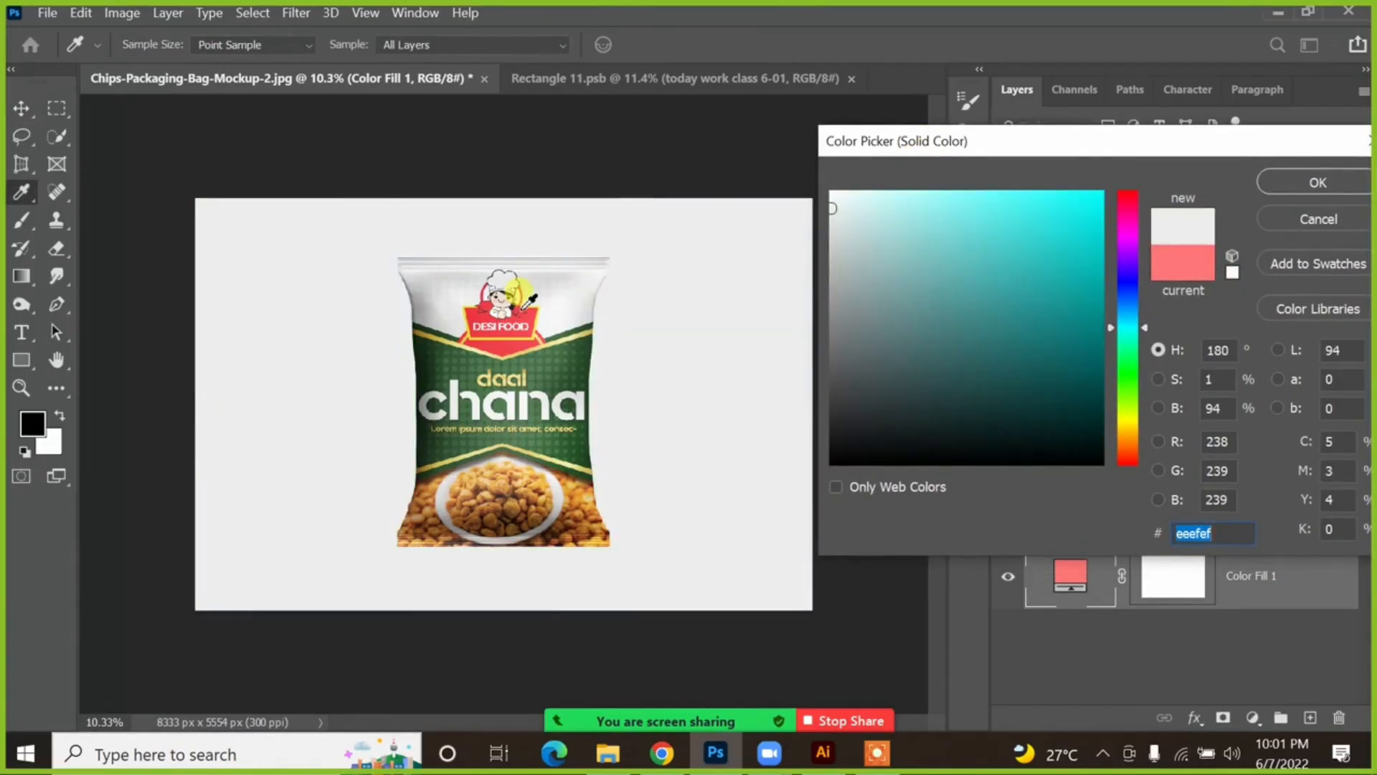
left_click(523, 308)
left_click(529, 309)
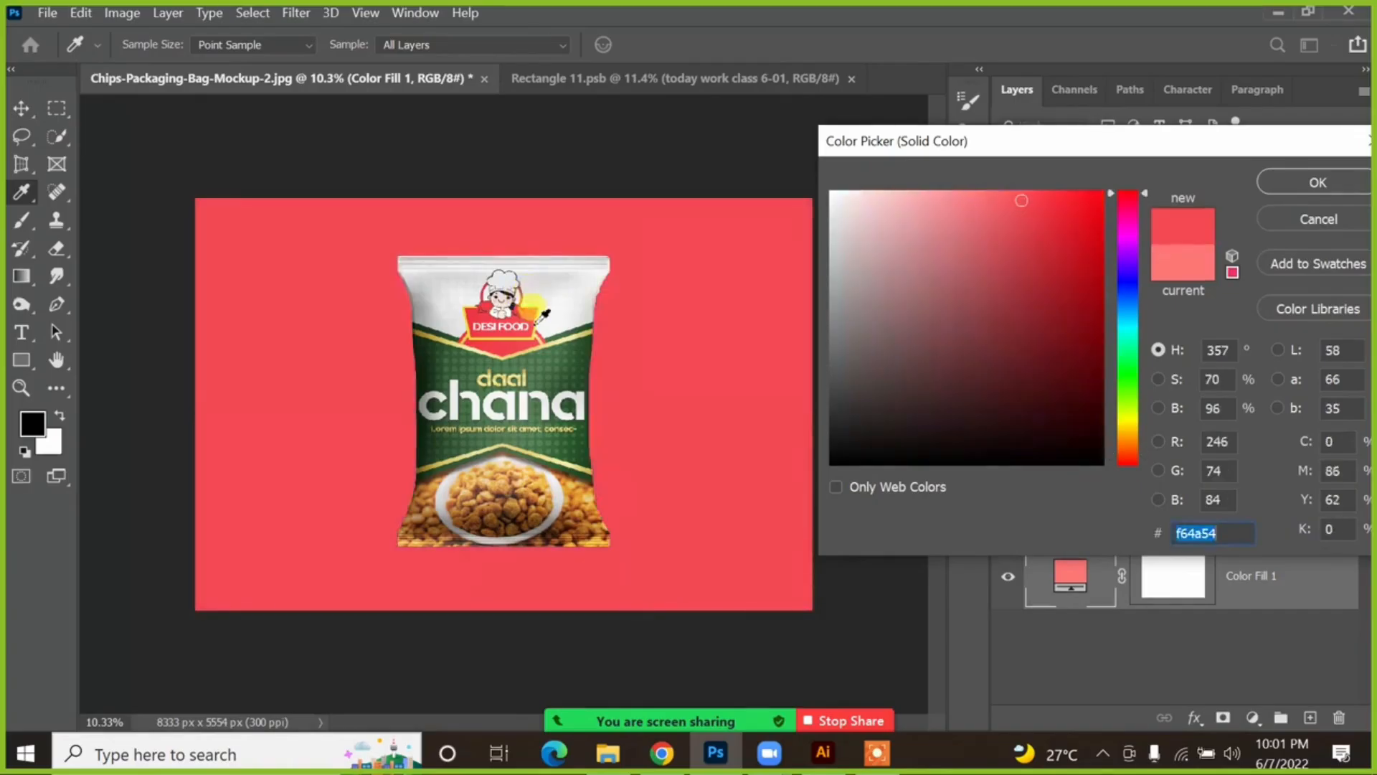
Step: Try green shades 305531, 3f6942 and 365c39 sampled from the bag as the Color Fill 1 background
left_click(566, 339)
left_click(580, 339)
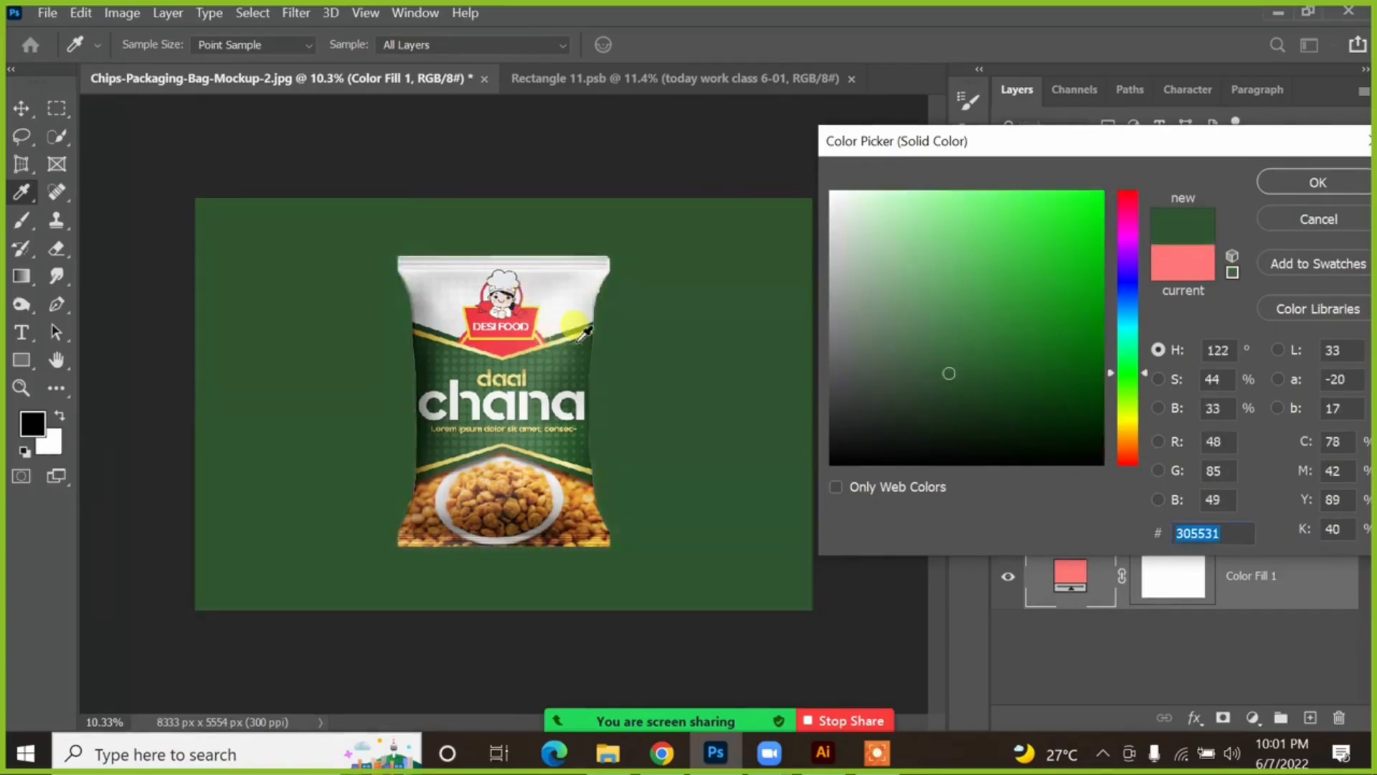
left_click(566, 341)
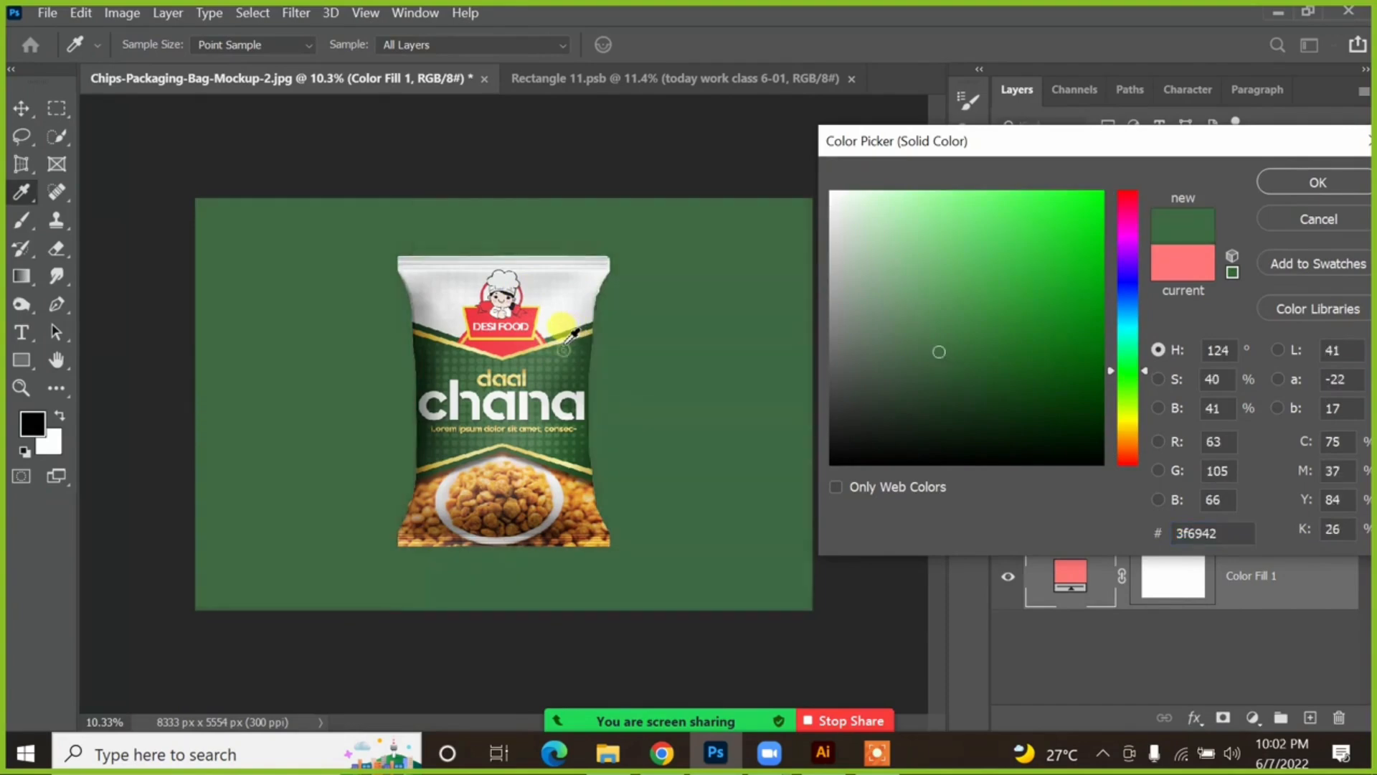
left_click(570, 347)
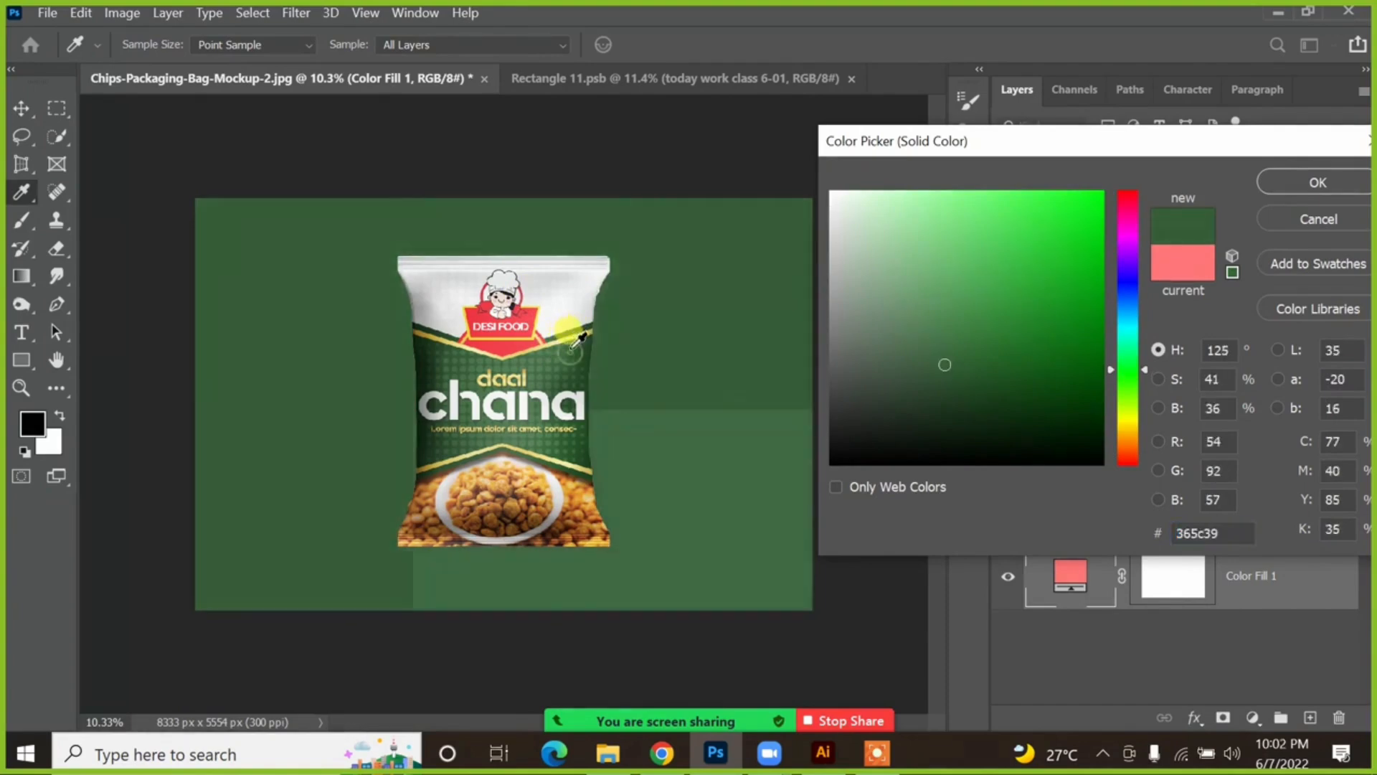
Step: Try further bag samples for the background, including orange cc7525, brown 915a3c, beige eacd8f, grey d8d6d4, orange e39427 and green 29532a
left_click(578, 495)
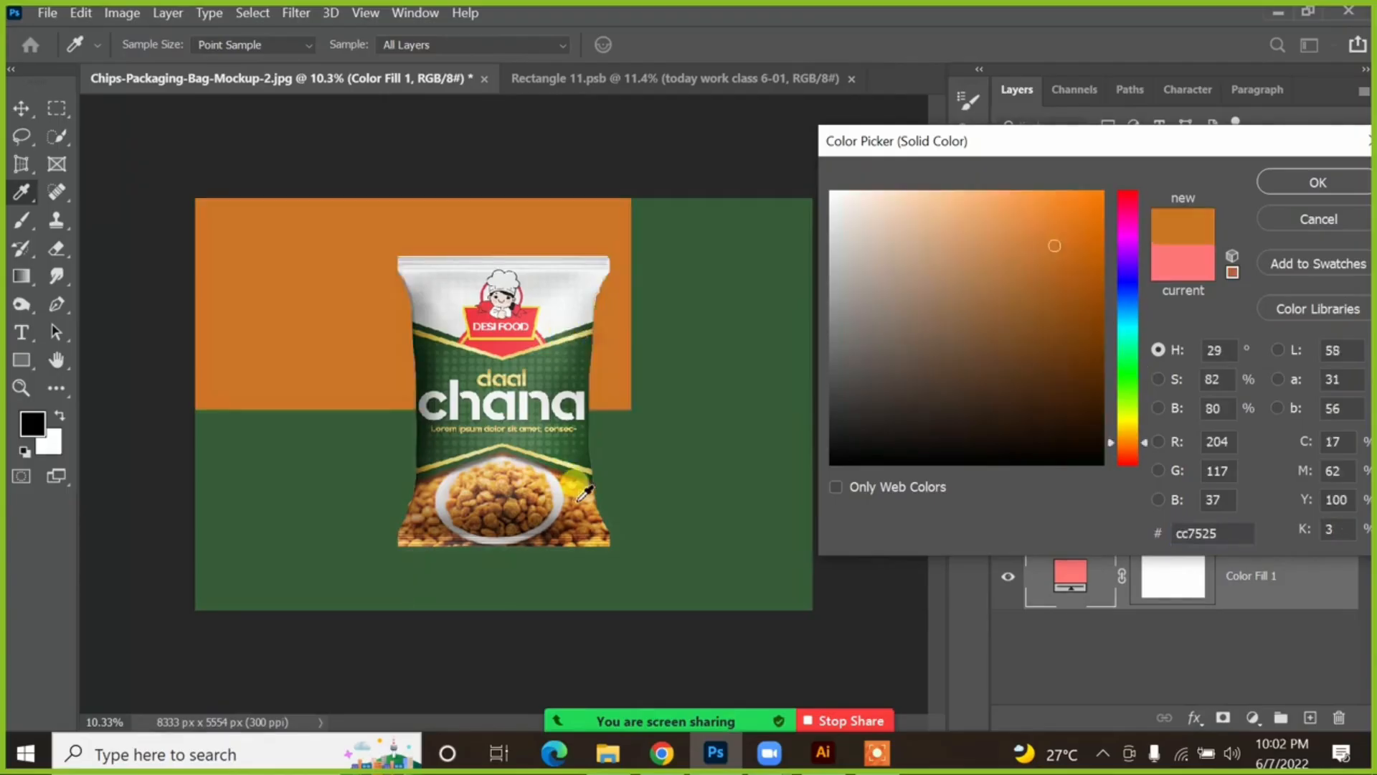
left_click(482, 479)
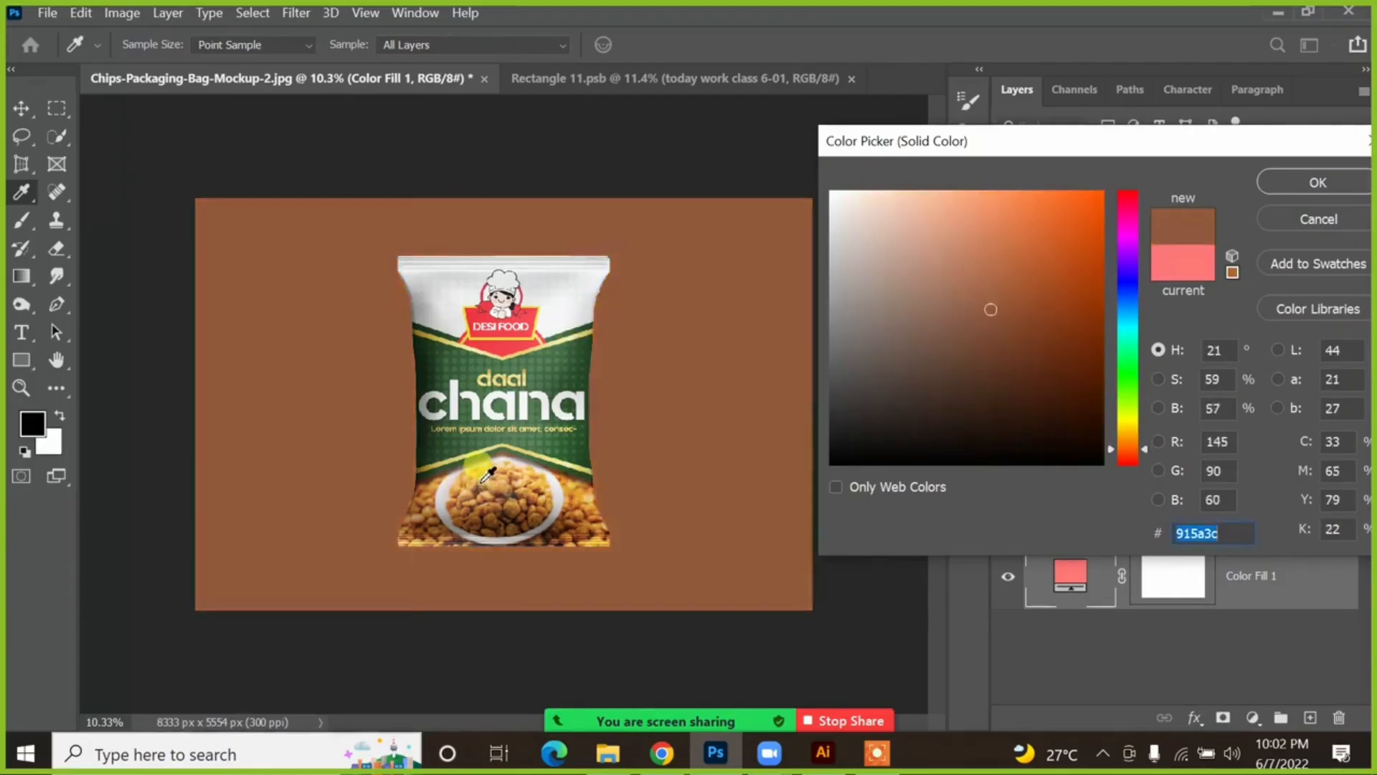
left_click(470, 468)
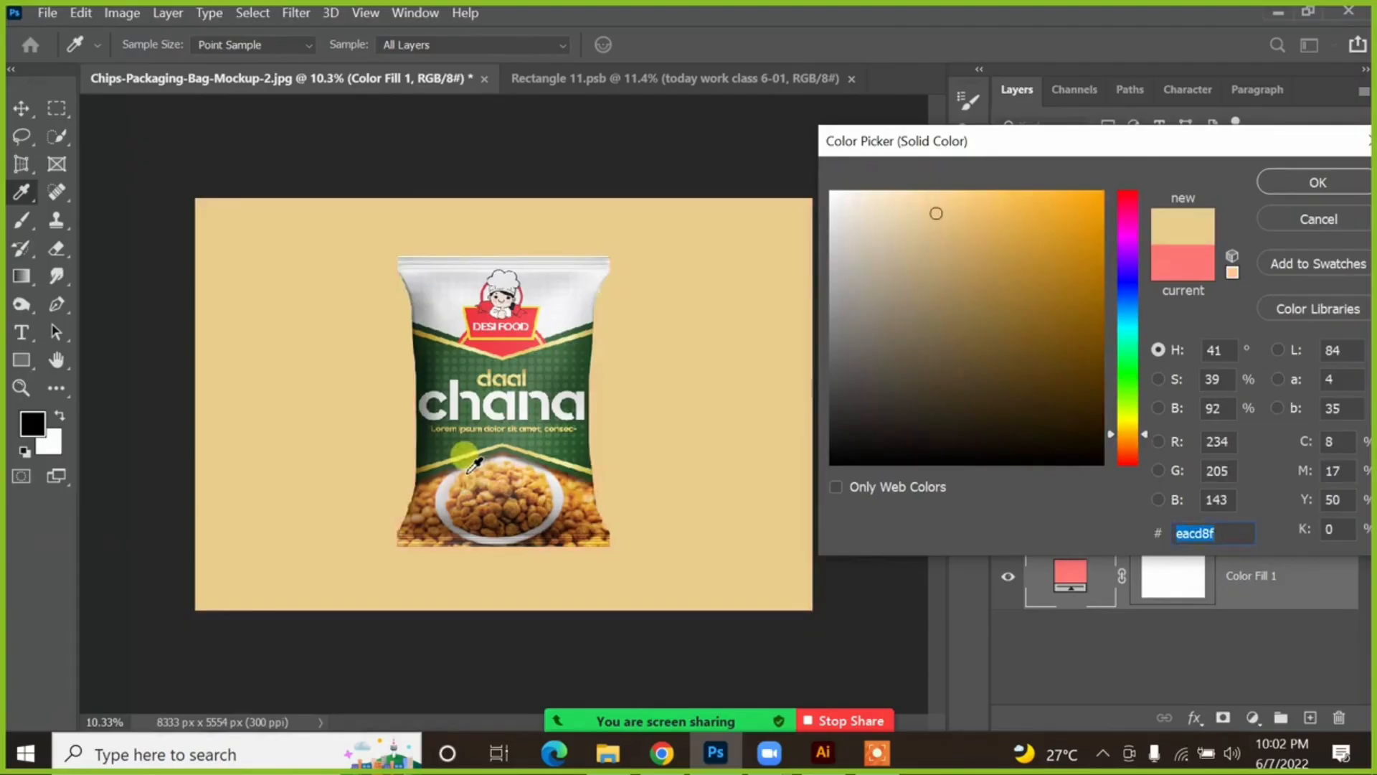
left_click(432, 497)
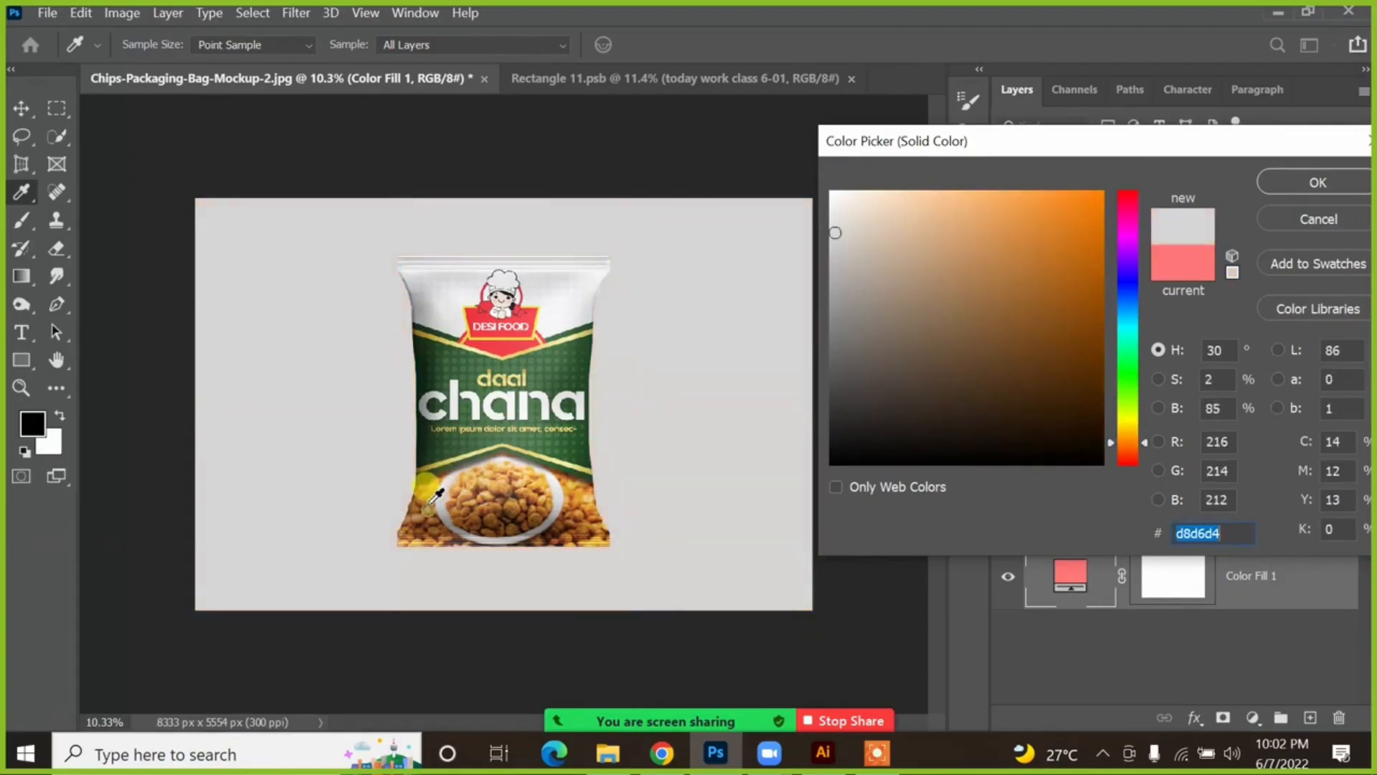
left_click(431, 501)
left_click(583, 517)
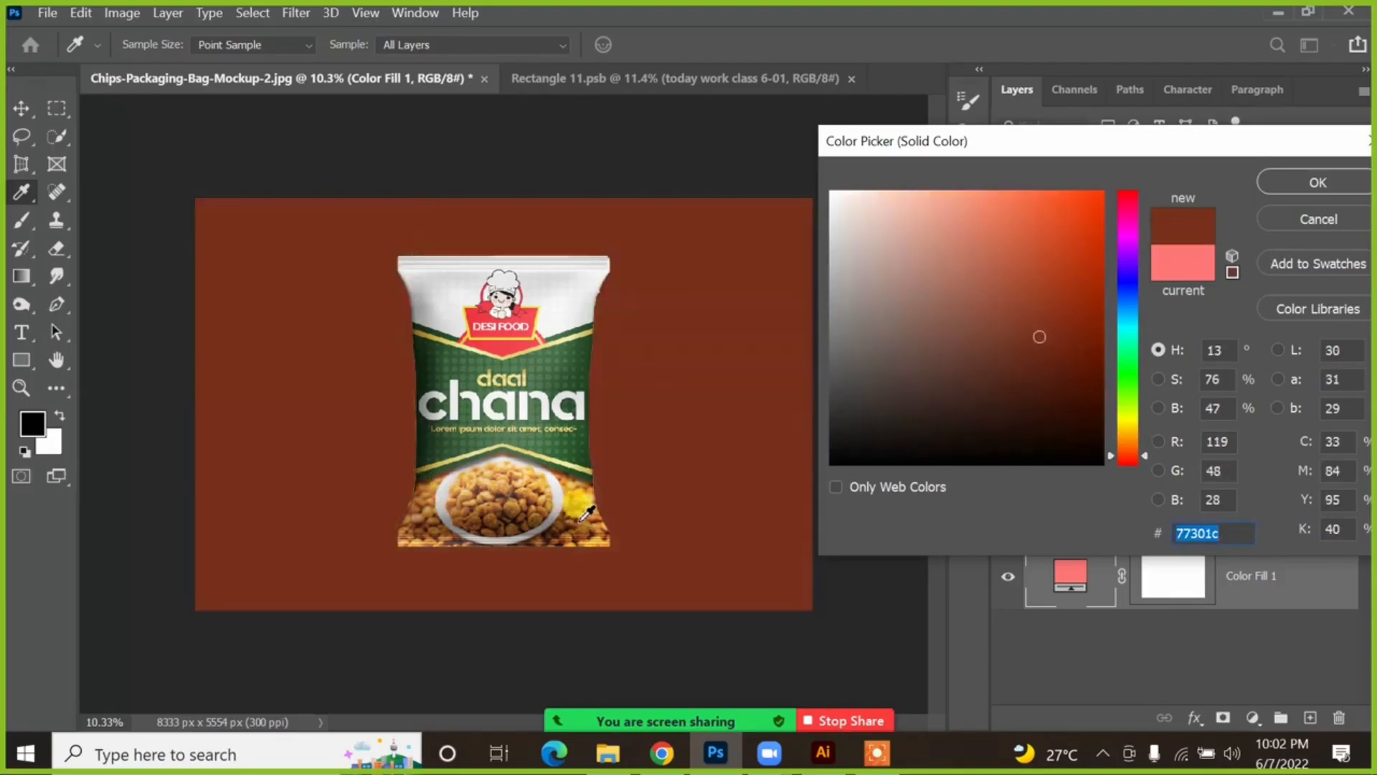
left_click(585, 488)
left_click(585, 466)
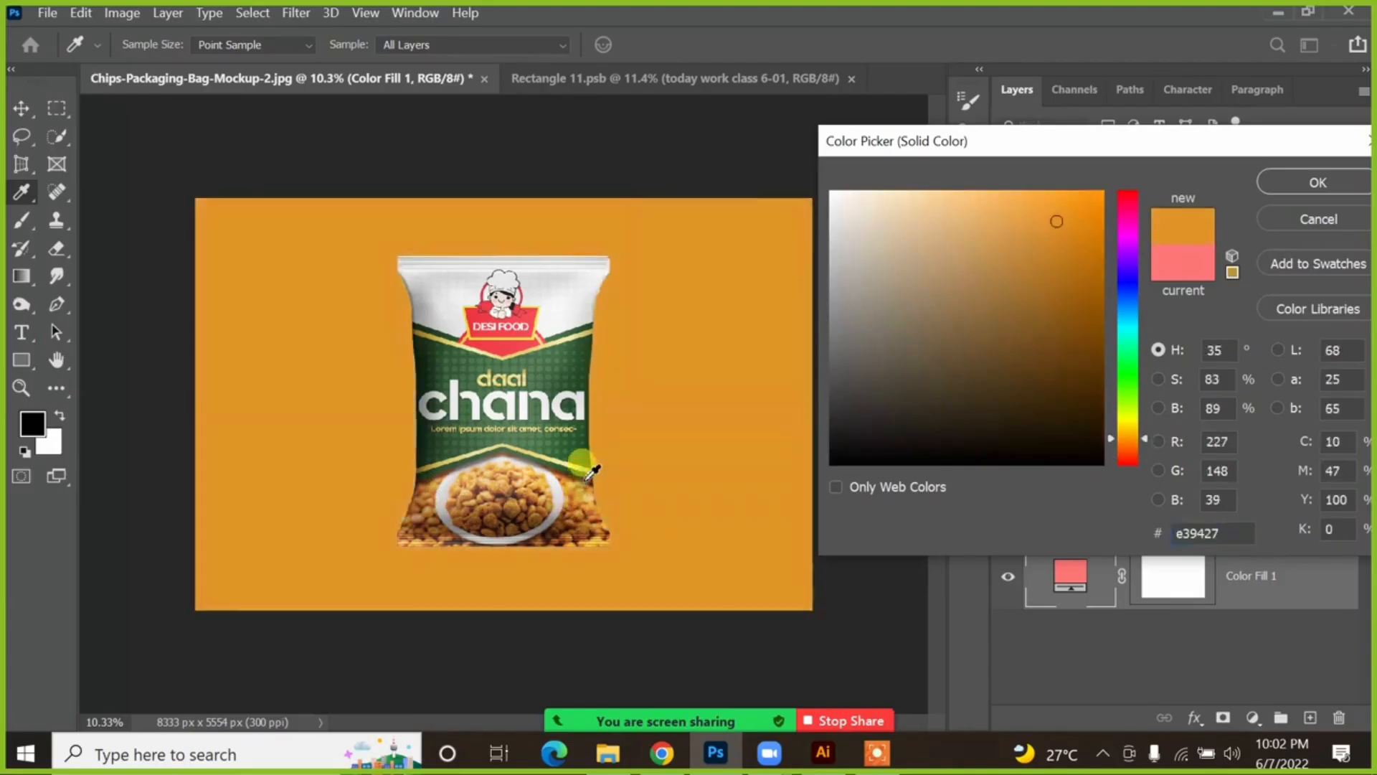
left_click(581, 427)
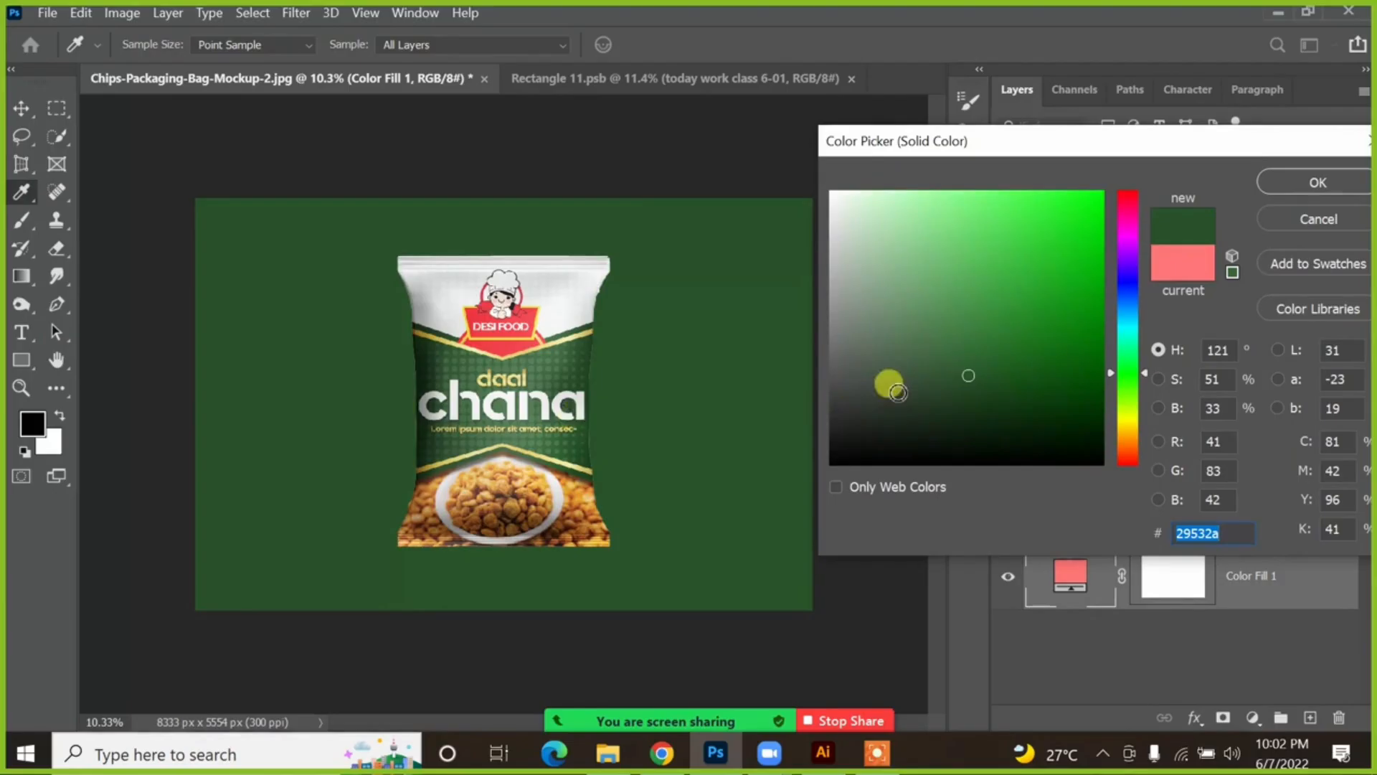
Step: Set the Color Fill 1 background to orange dc9531 sampled from the chana photo and darken it to a deeper orange
left_click(583, 488)
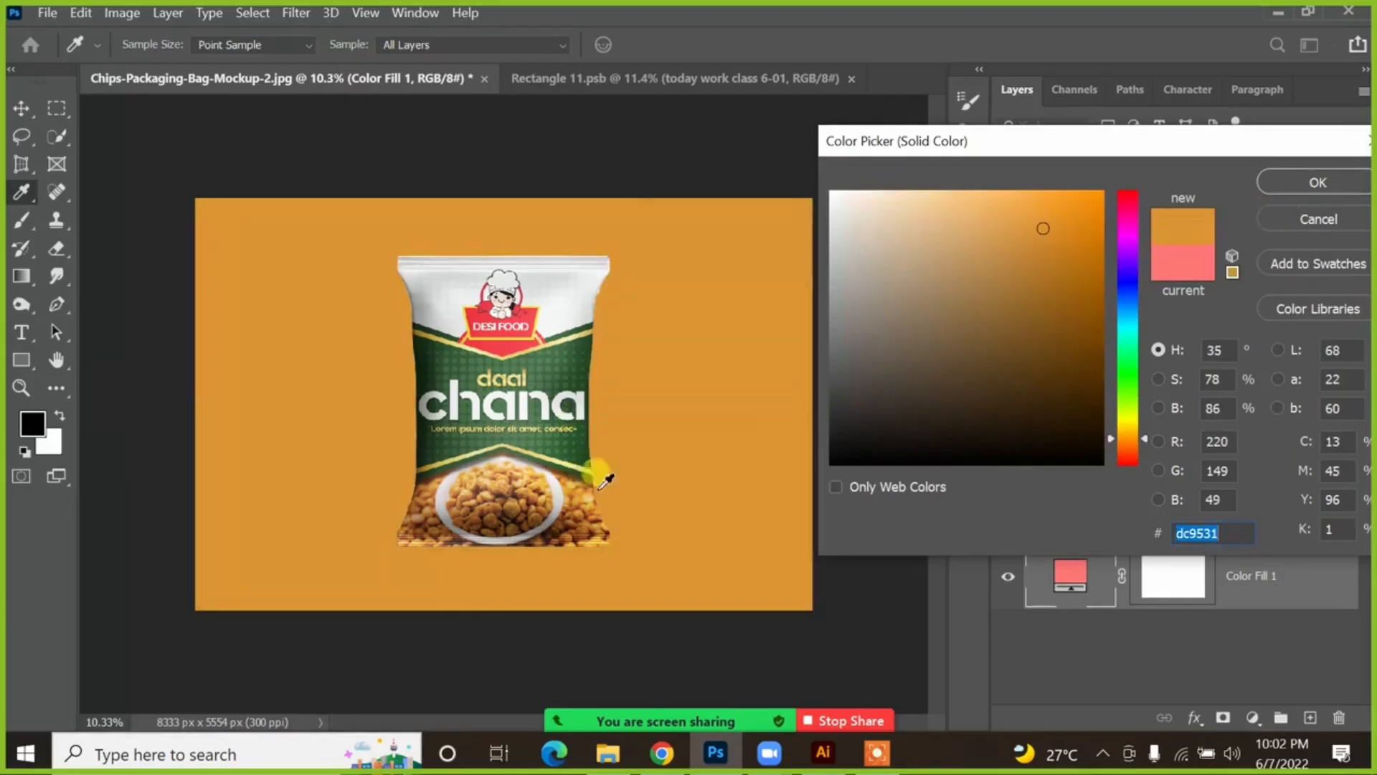
left_click(1327, 174)
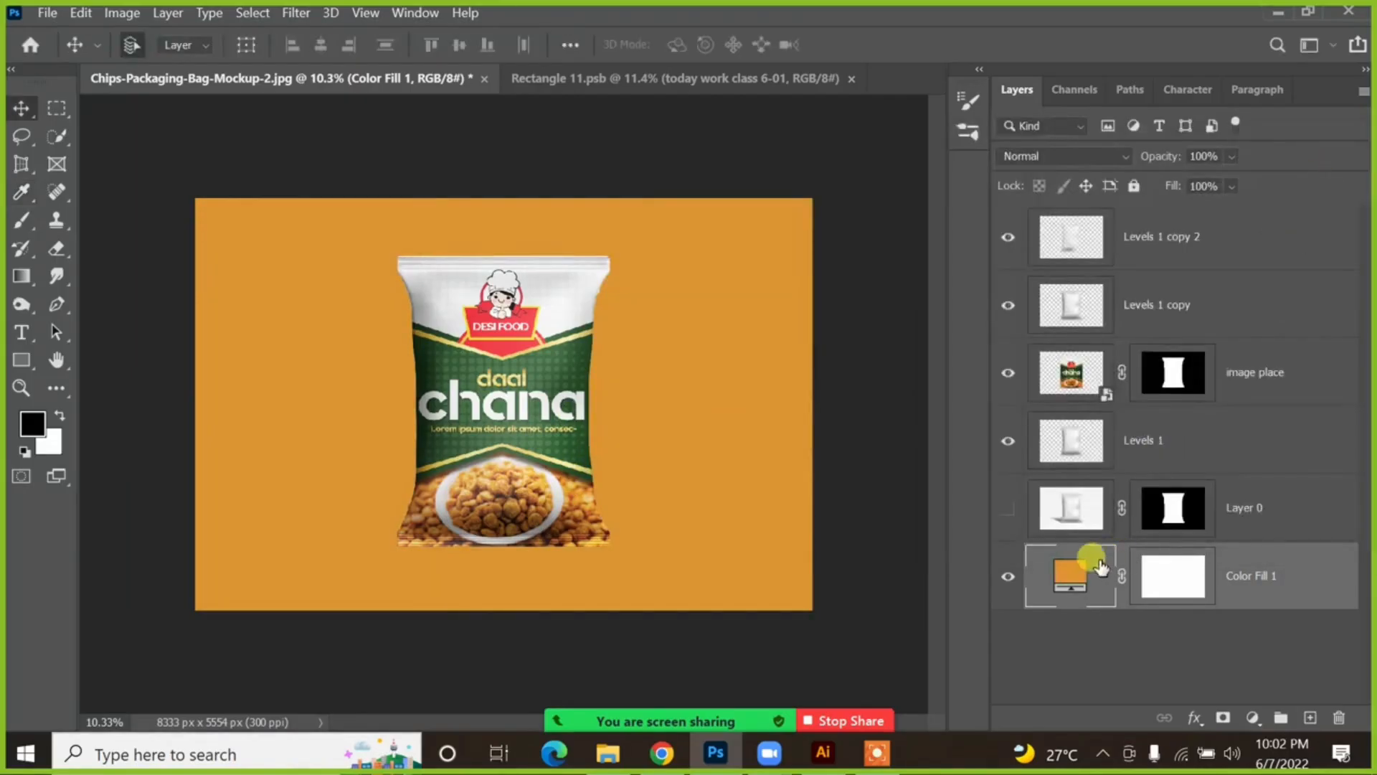
left_click_drag(1048, 267, 1049, 237)
key("Return")
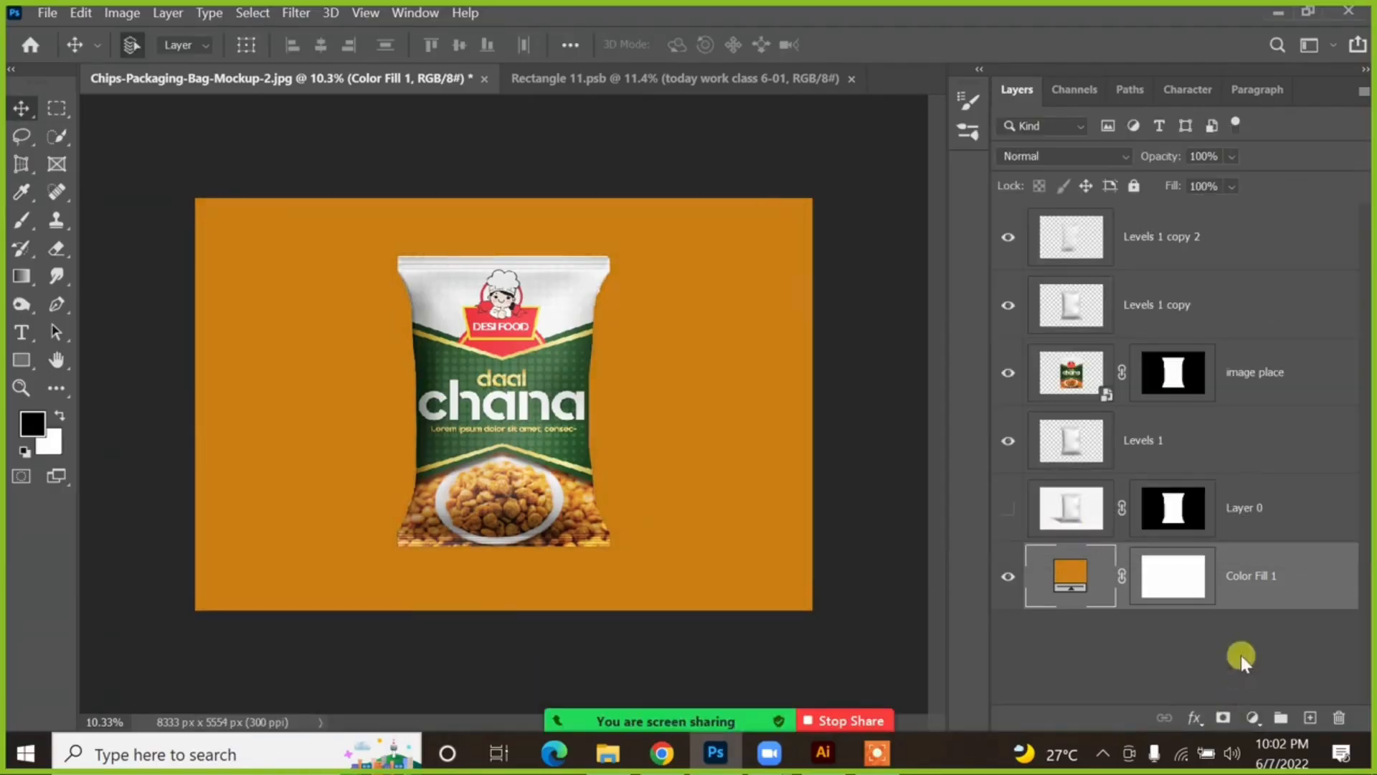
left_click(1250, 719)
left_click(1111, 652)
left_click(948, 225)
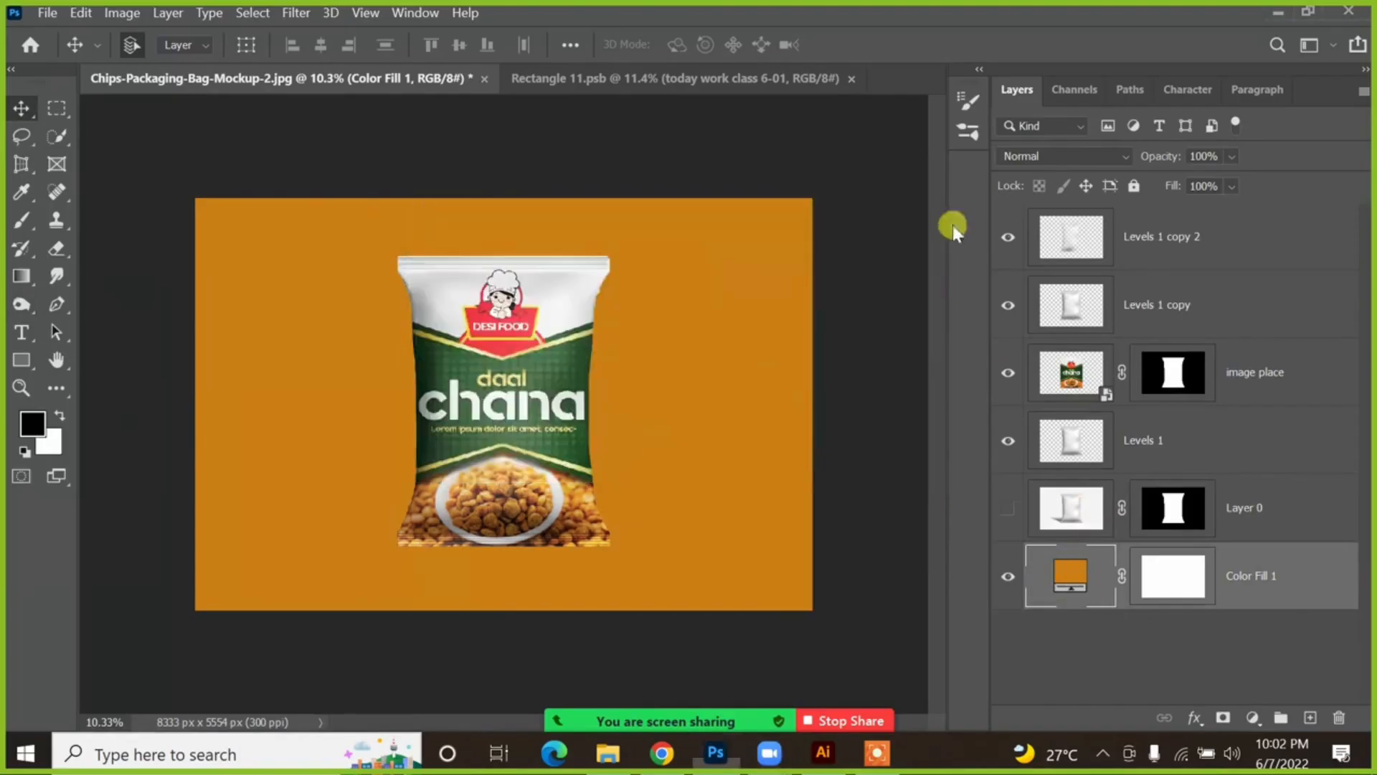
Step: Group all bag layers from Layer 0 up to Levels 1 copy 2, leaving Color Fill 1 outside the group
key("ctrl+minus")
scroll(752, 369, "up", 2)
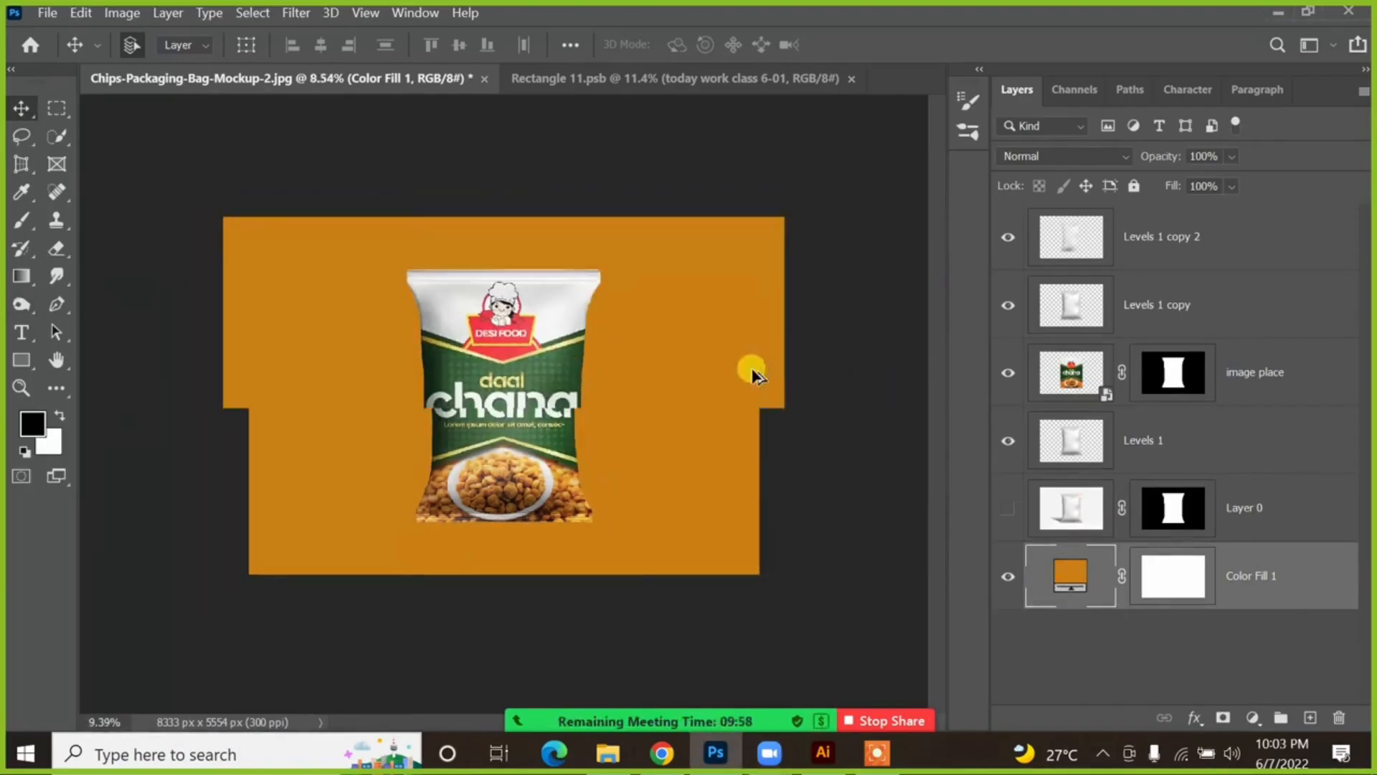
scroll(752, 369, "down", 1)
left_click(876, 384)
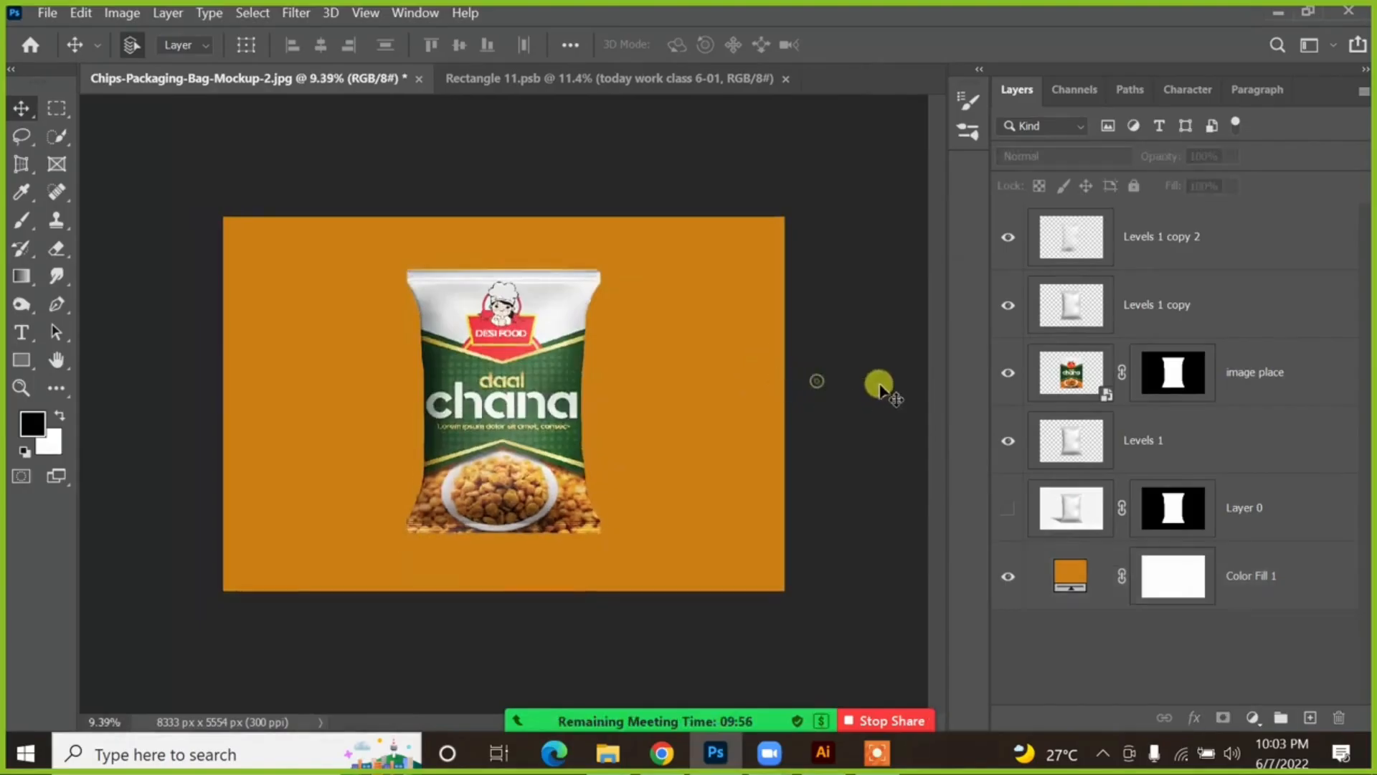
left_click(1069, 371)
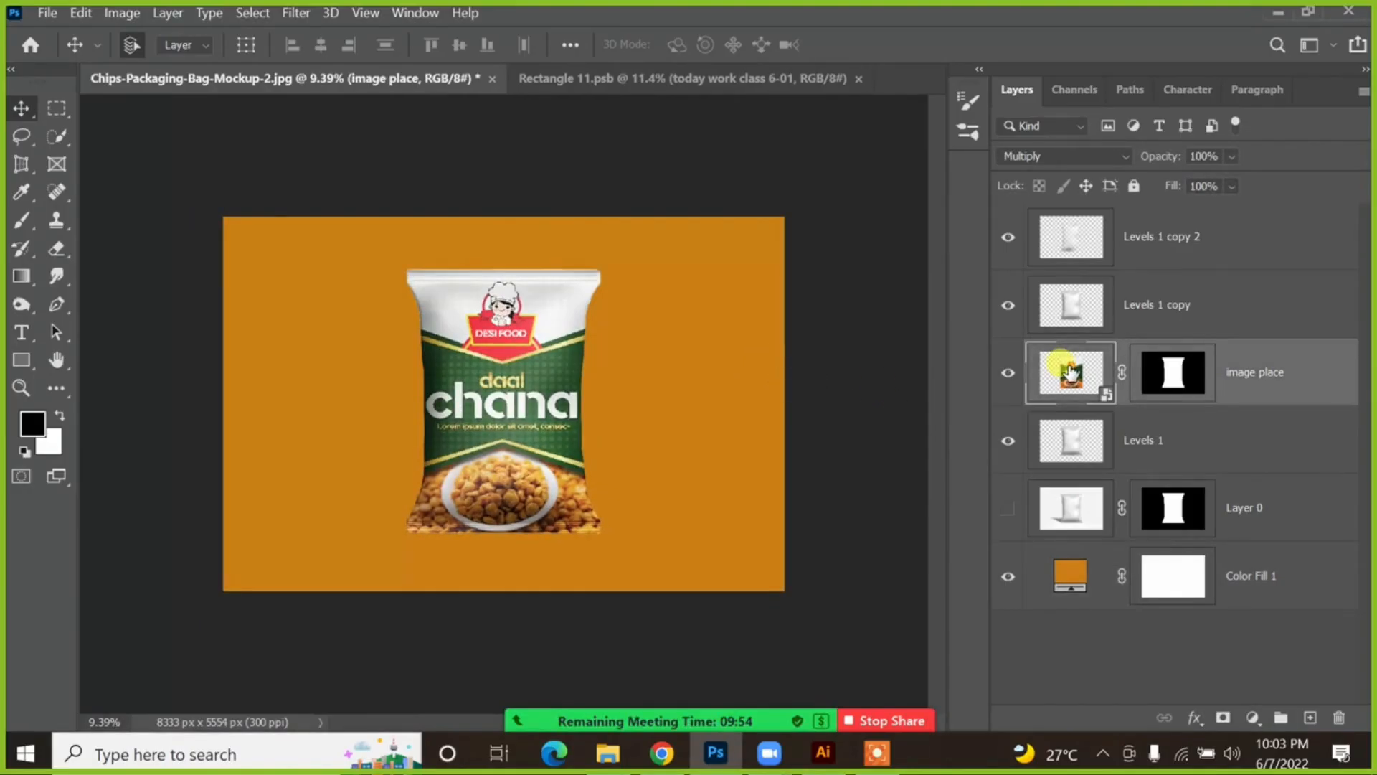
left_click(1052, 528)
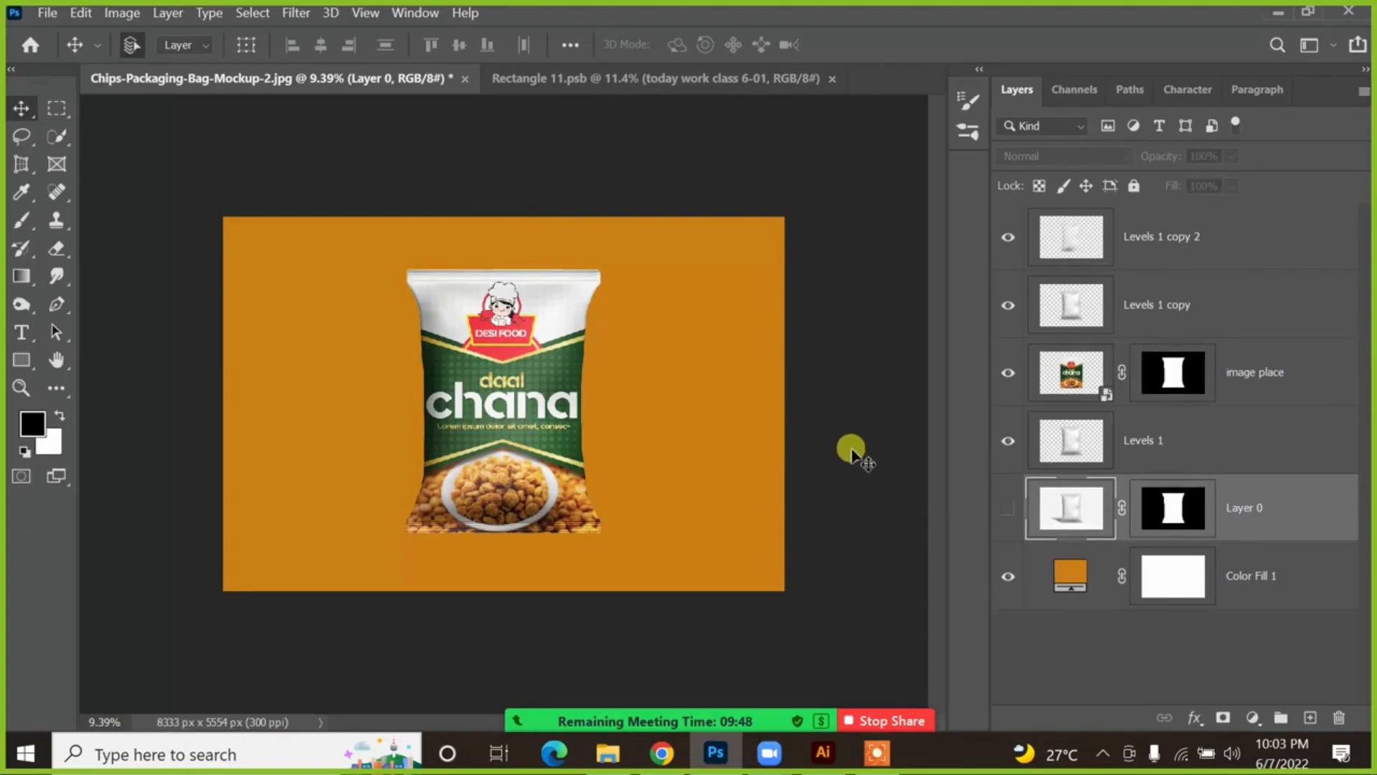
left_click(1216, 235)
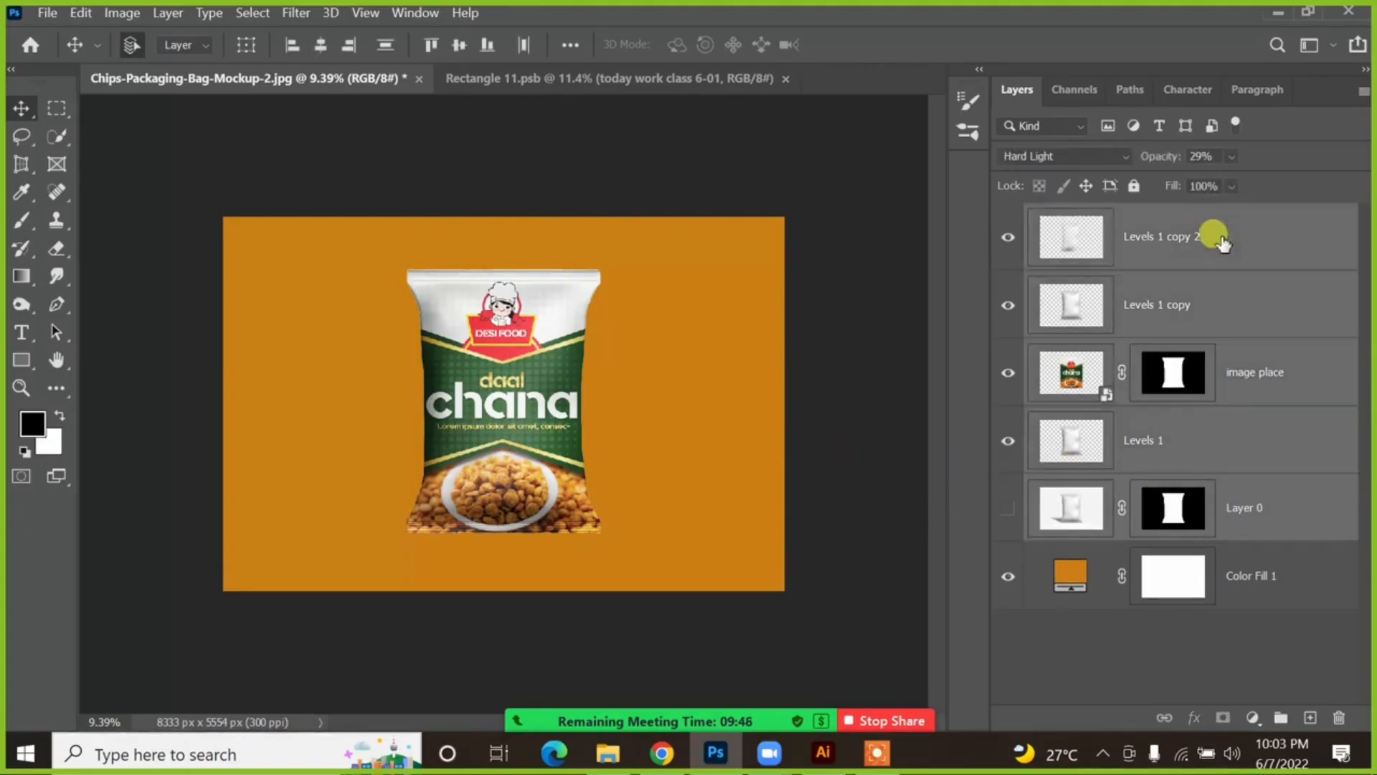
key("ctrl+g")
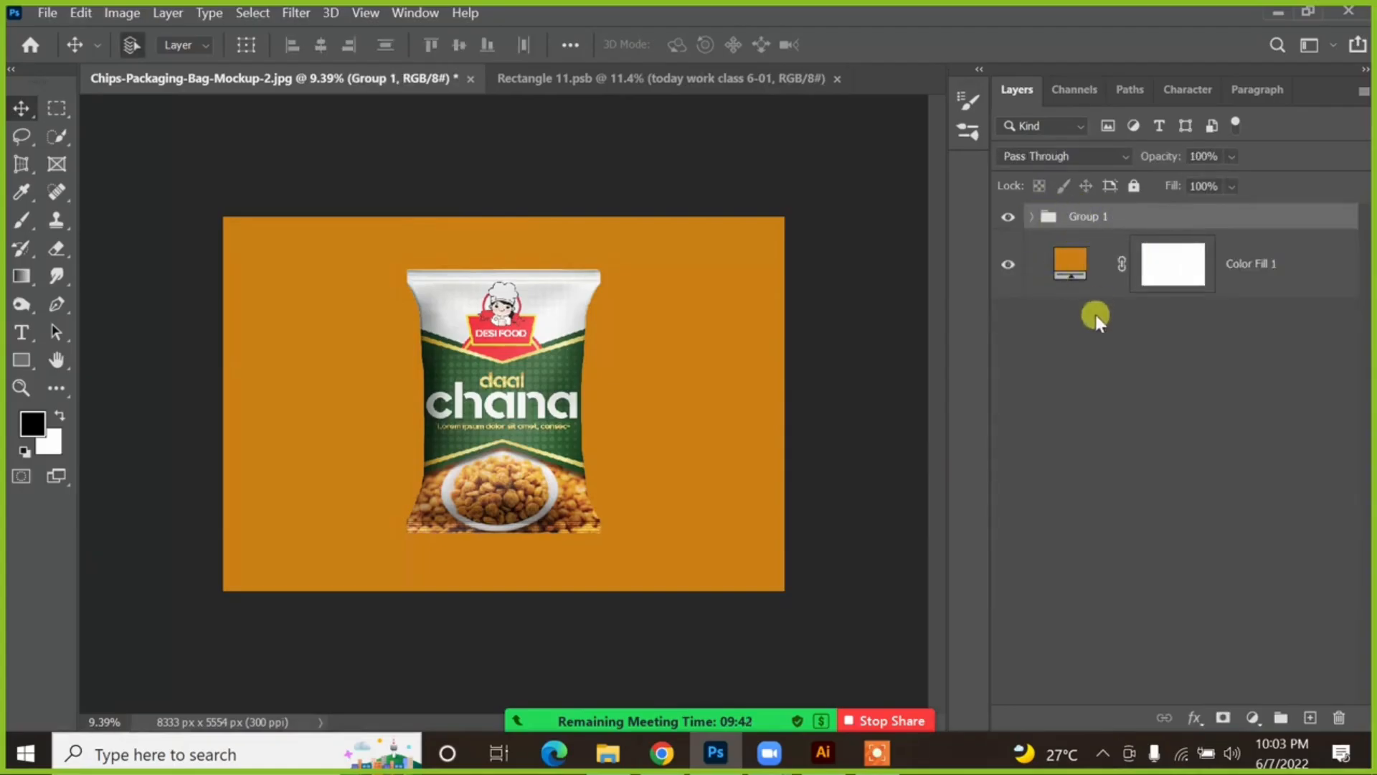
Step: Hide the Color Fill 1 background to check the bag on transparency, and show it again
left_click(1072, 267)
left_click(1006, 264)
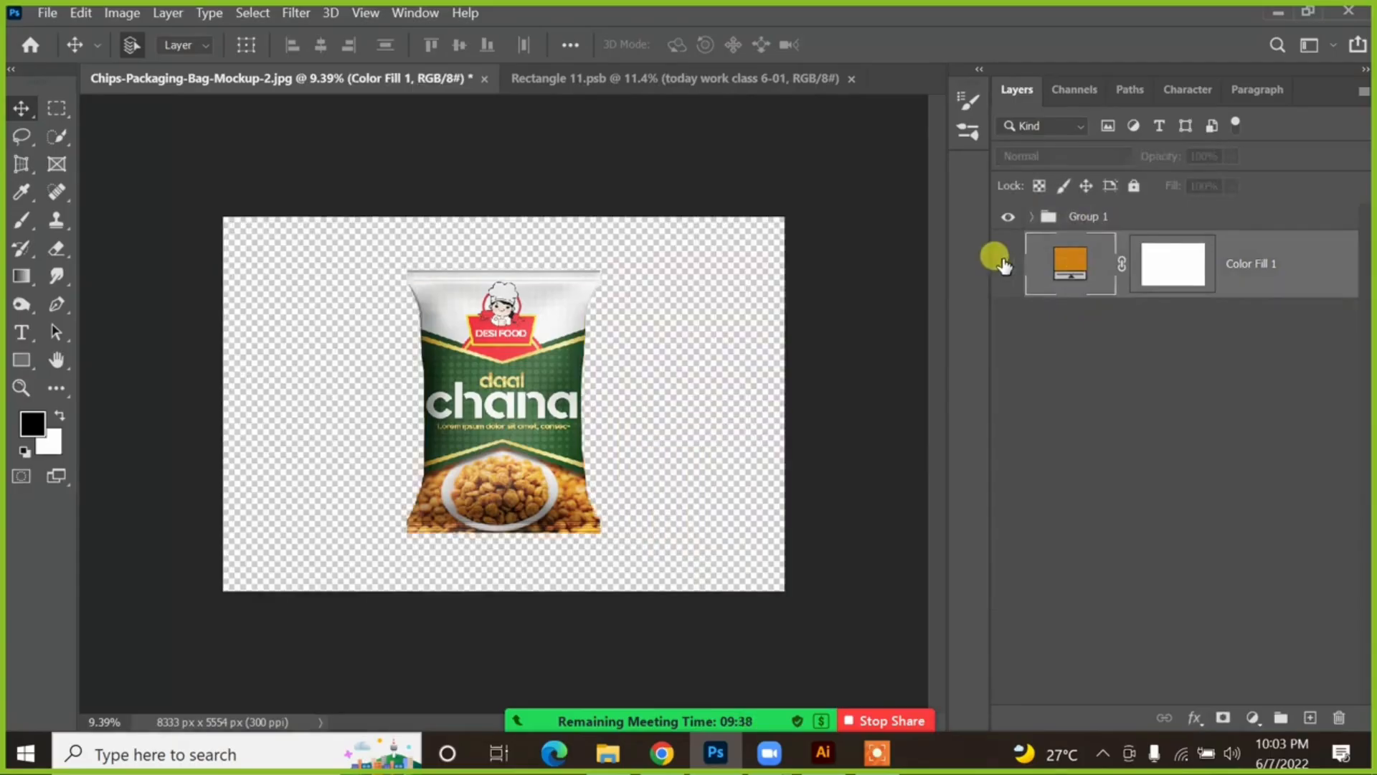
left_click(1006, 264)
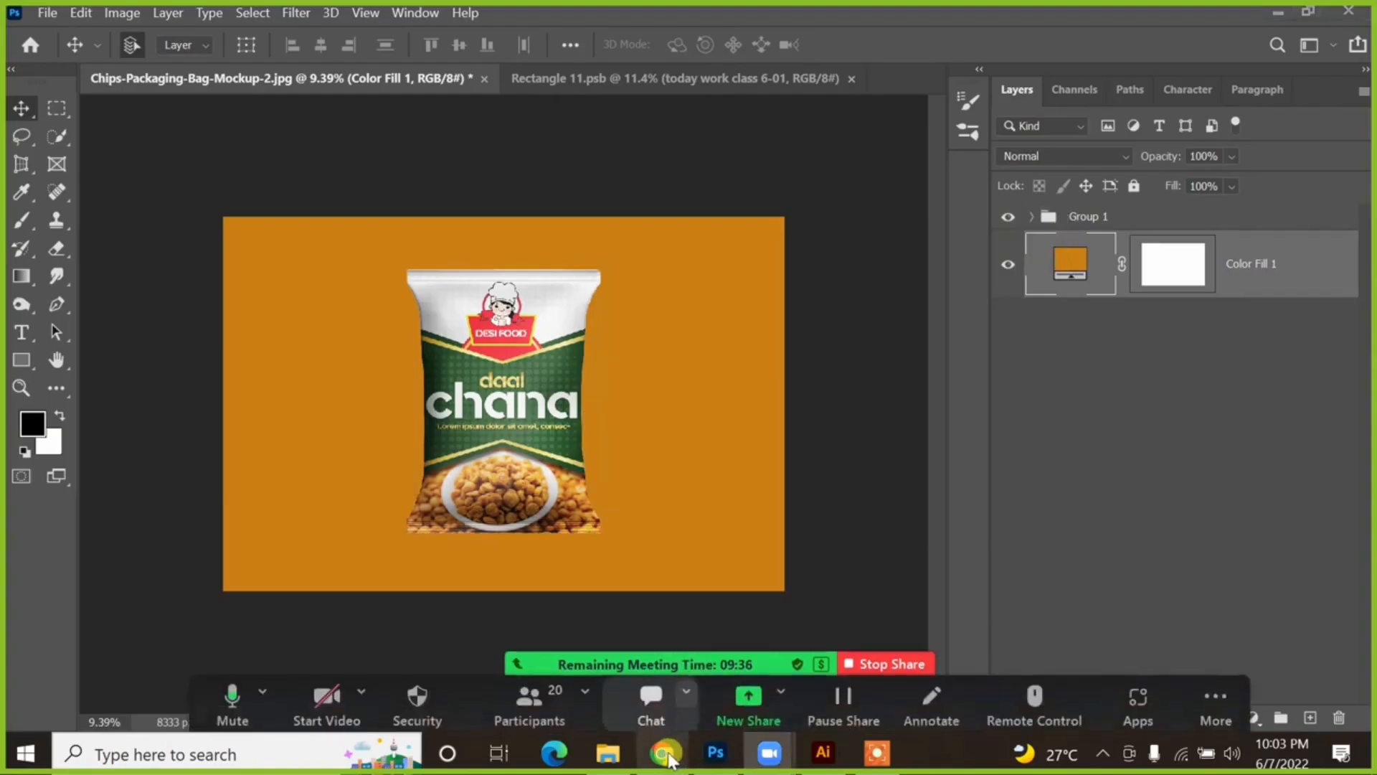
mouse_move(668, 759)
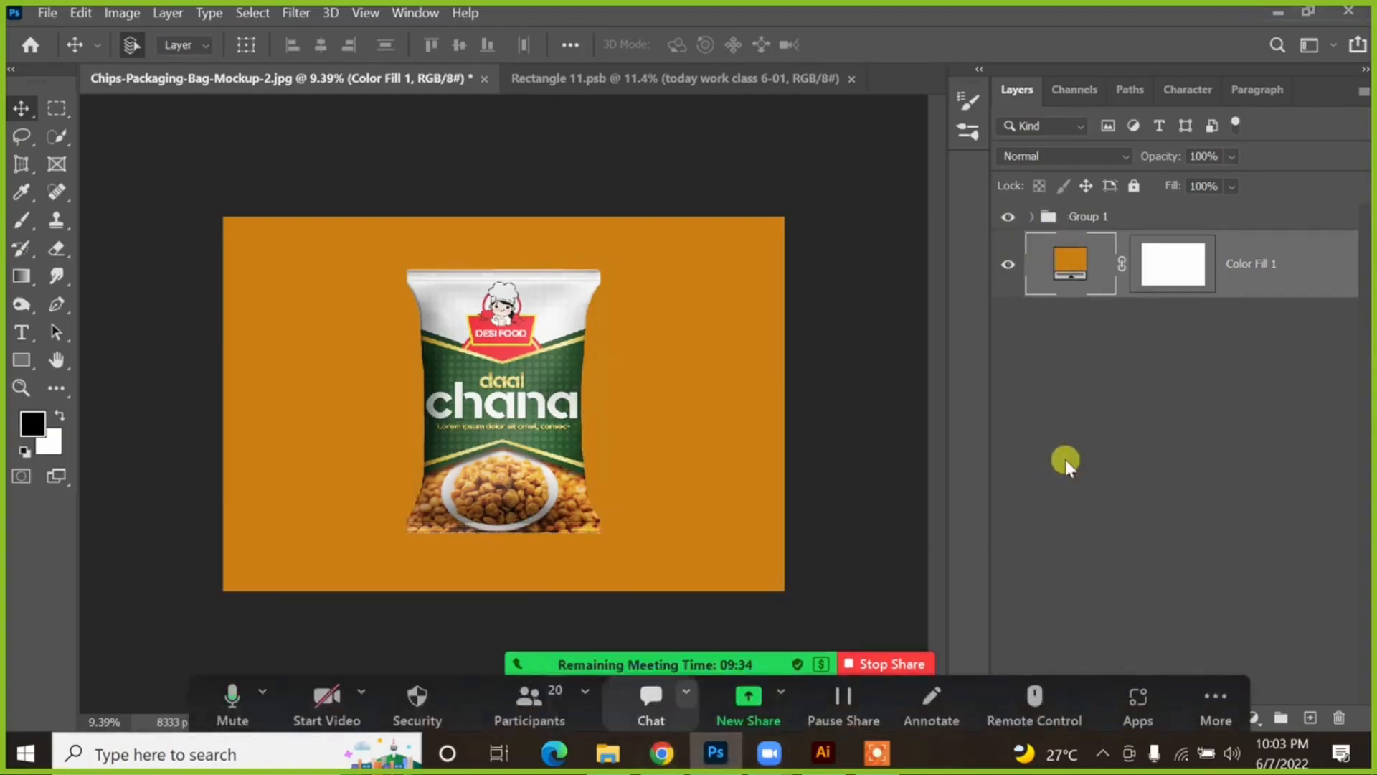
left_click(1071, 483)
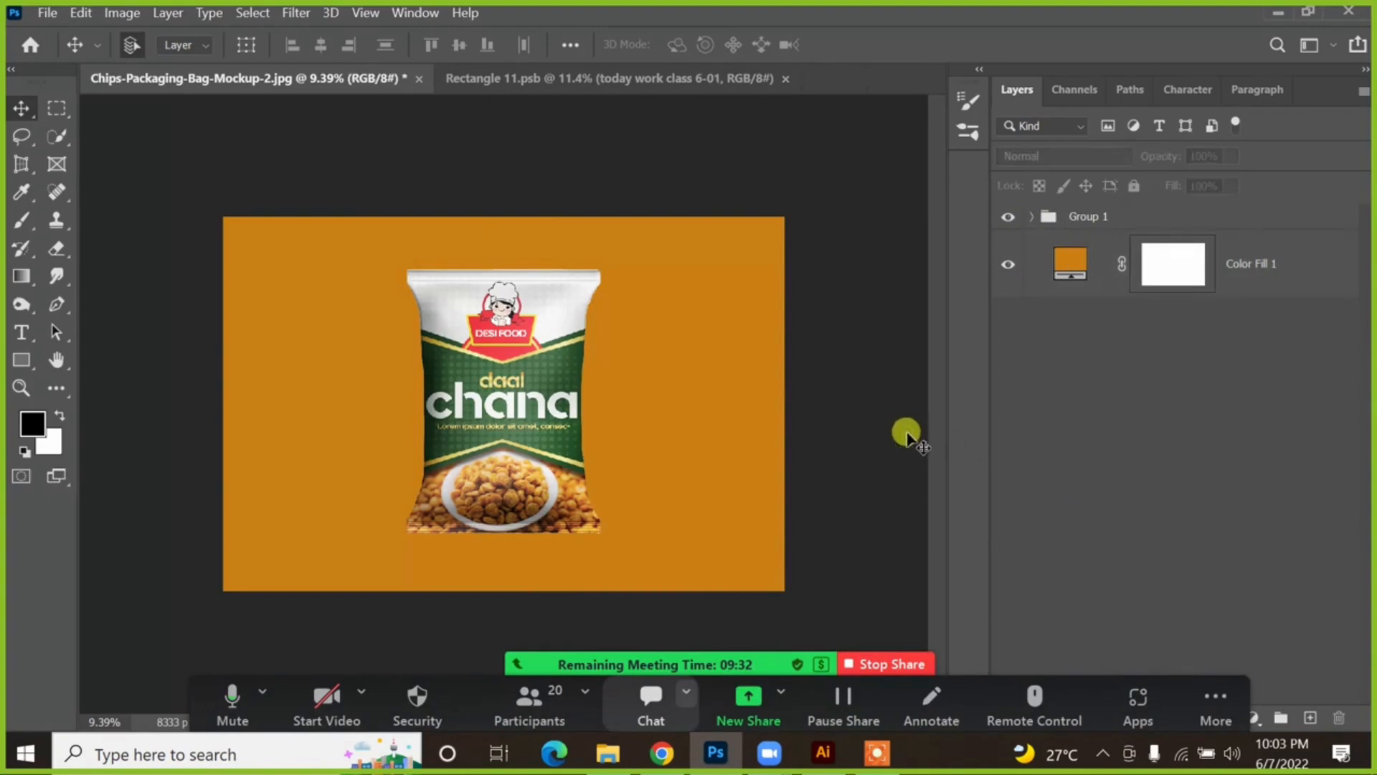
Step: Switch to Chrome and browse the chips packet mockup images for a reference, opening the tilted yellow snack pouch mockup from Freepik
left_click(642, 764)
left_click(815, 147)
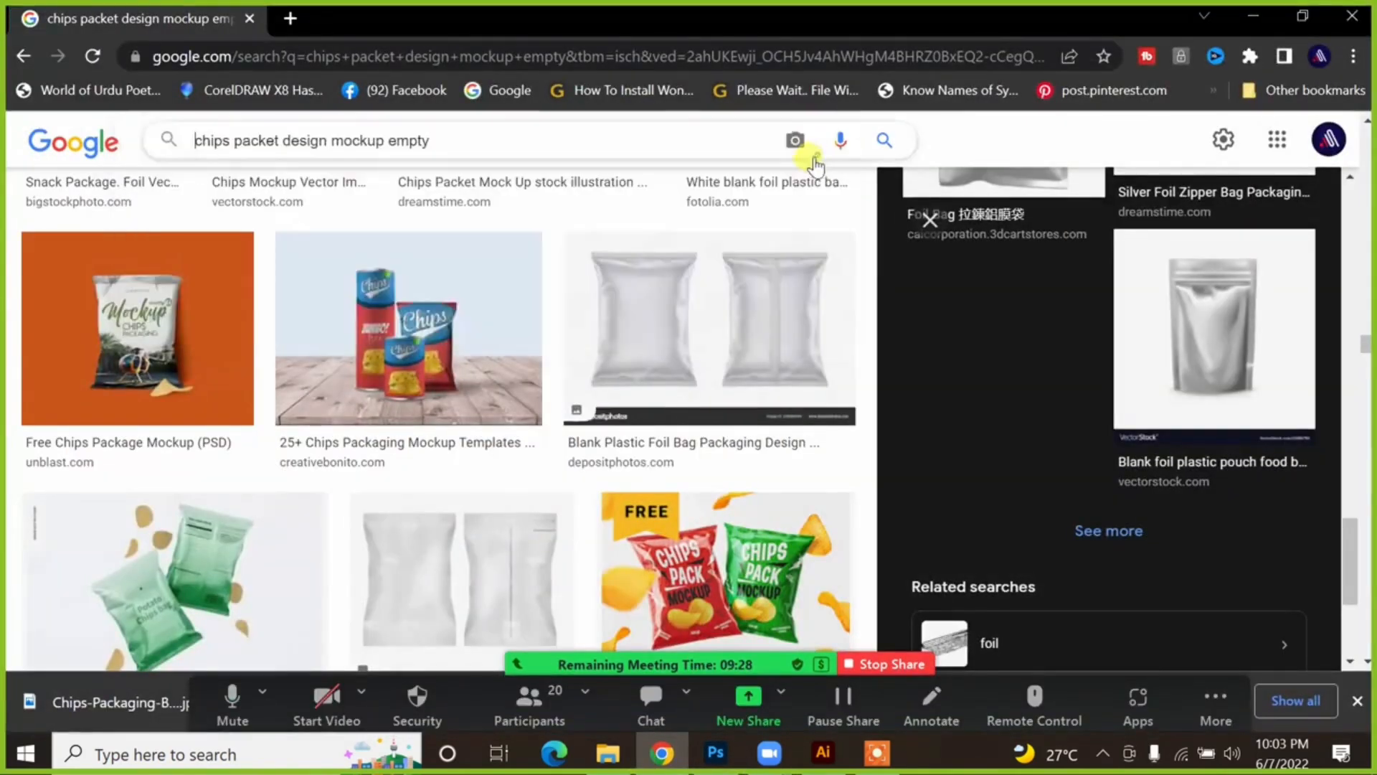
scroll(466, 362, "down", 5)
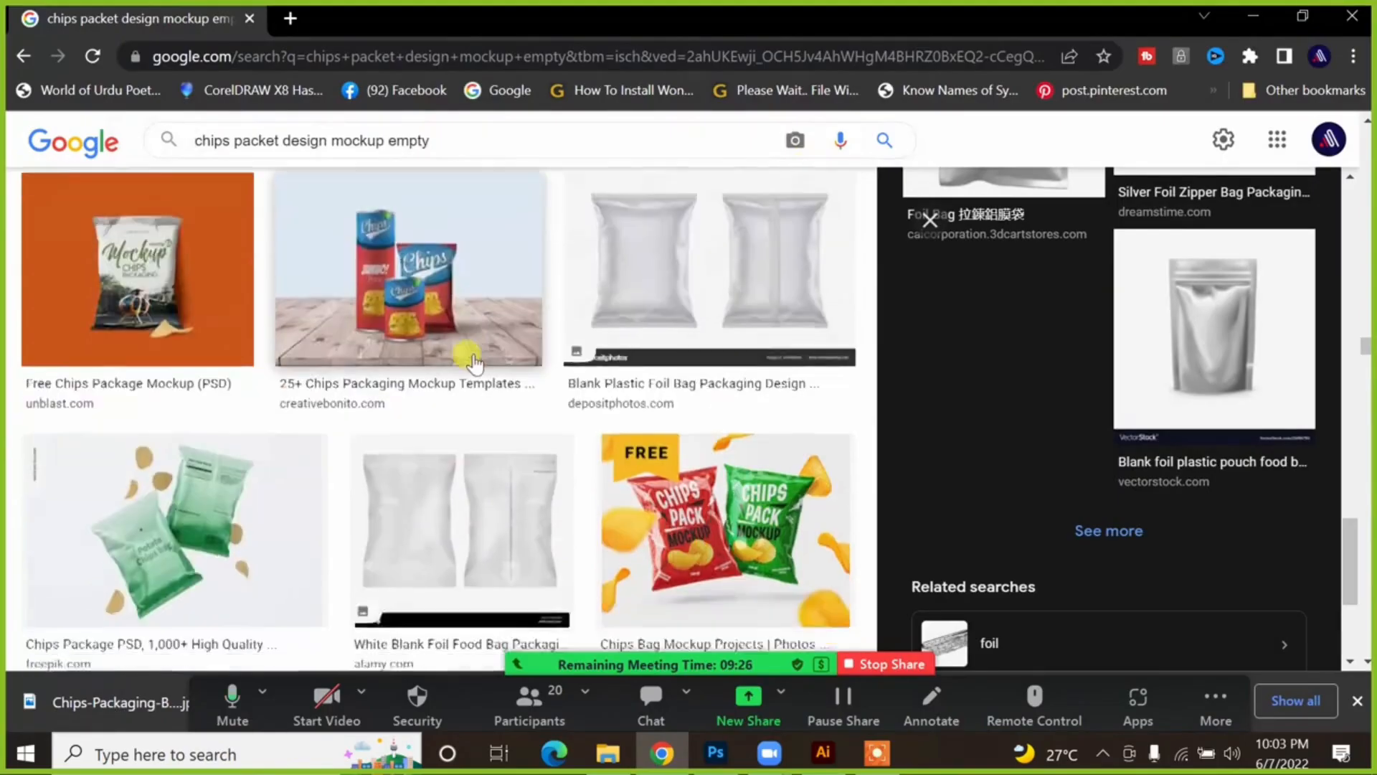
scroll(473, 363, "down", 5)
scroll(474, 363, "up", 4)
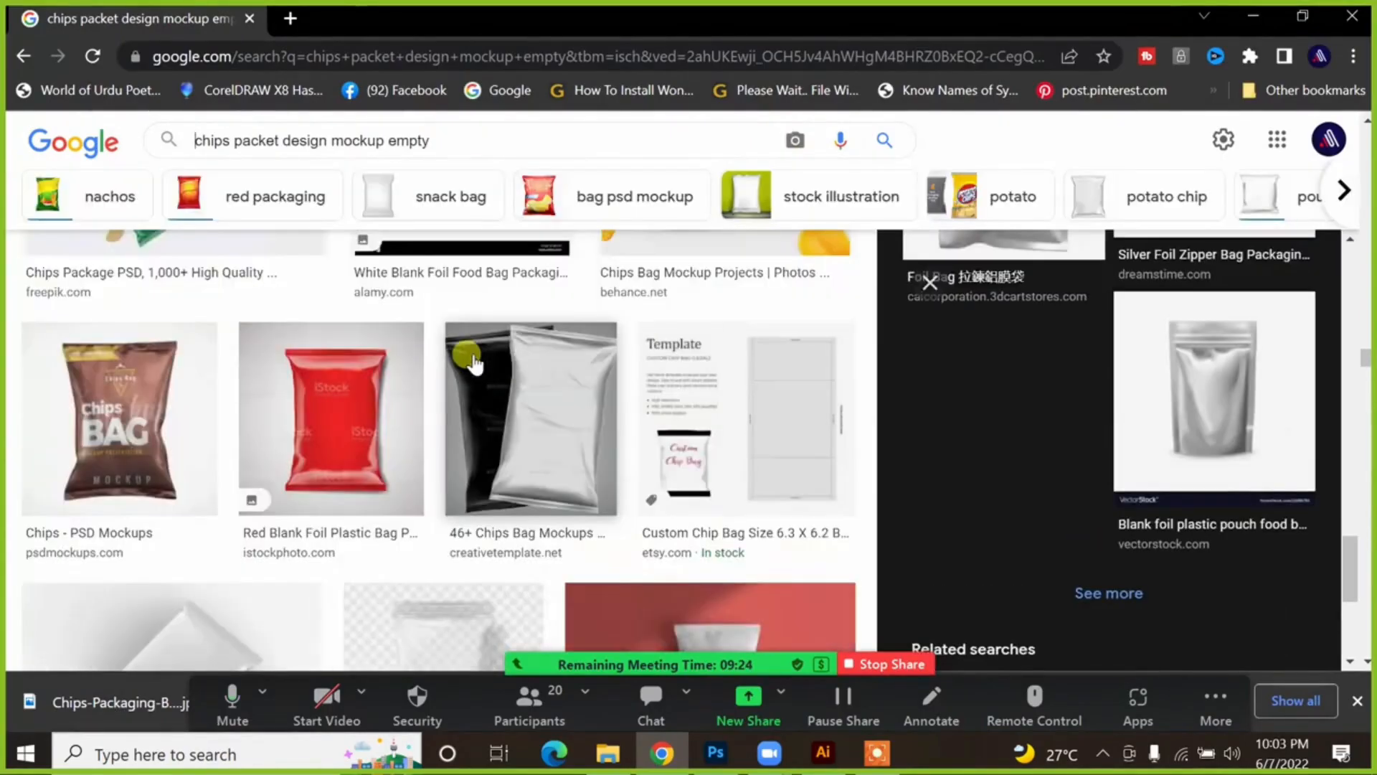
scroll(474, 363, "down", 6)
left_click(646, 320)
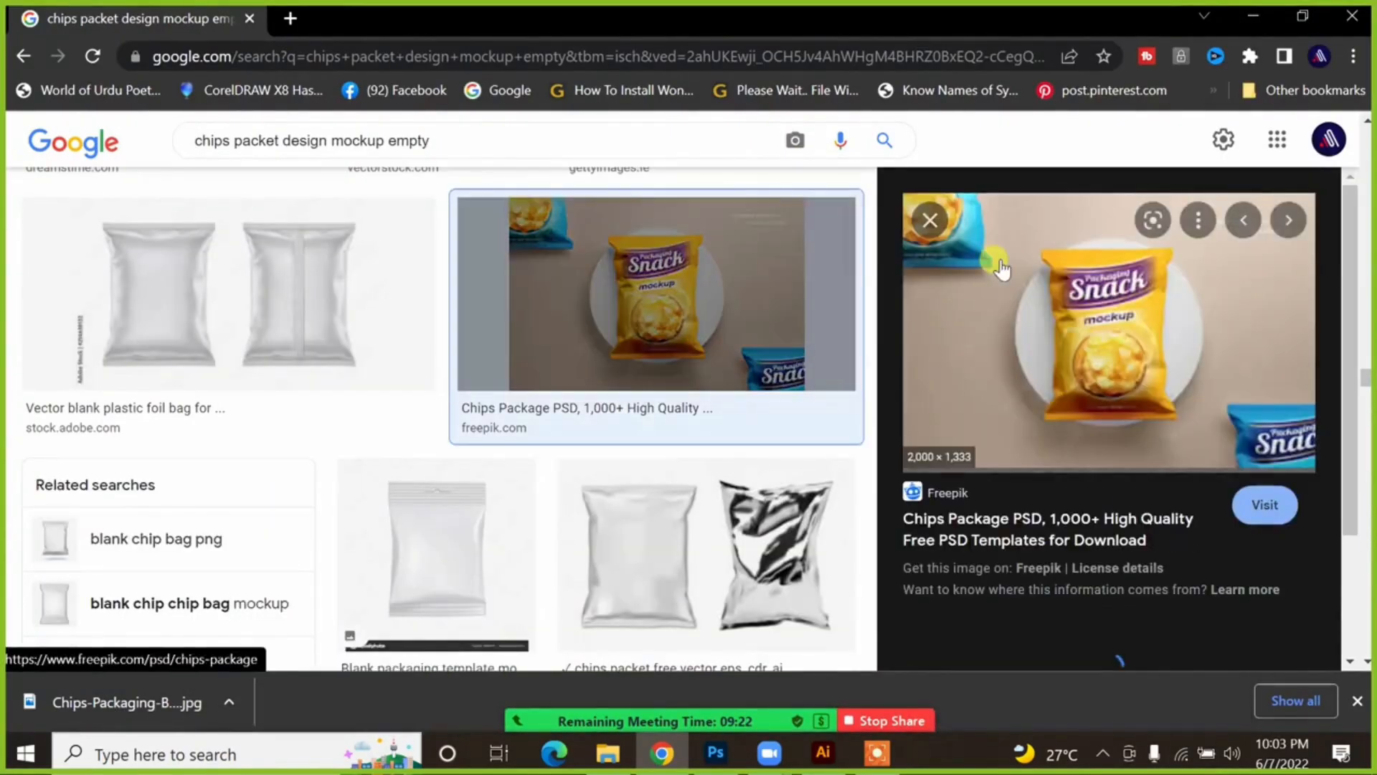
scroll(1169, 335, "down", 8)
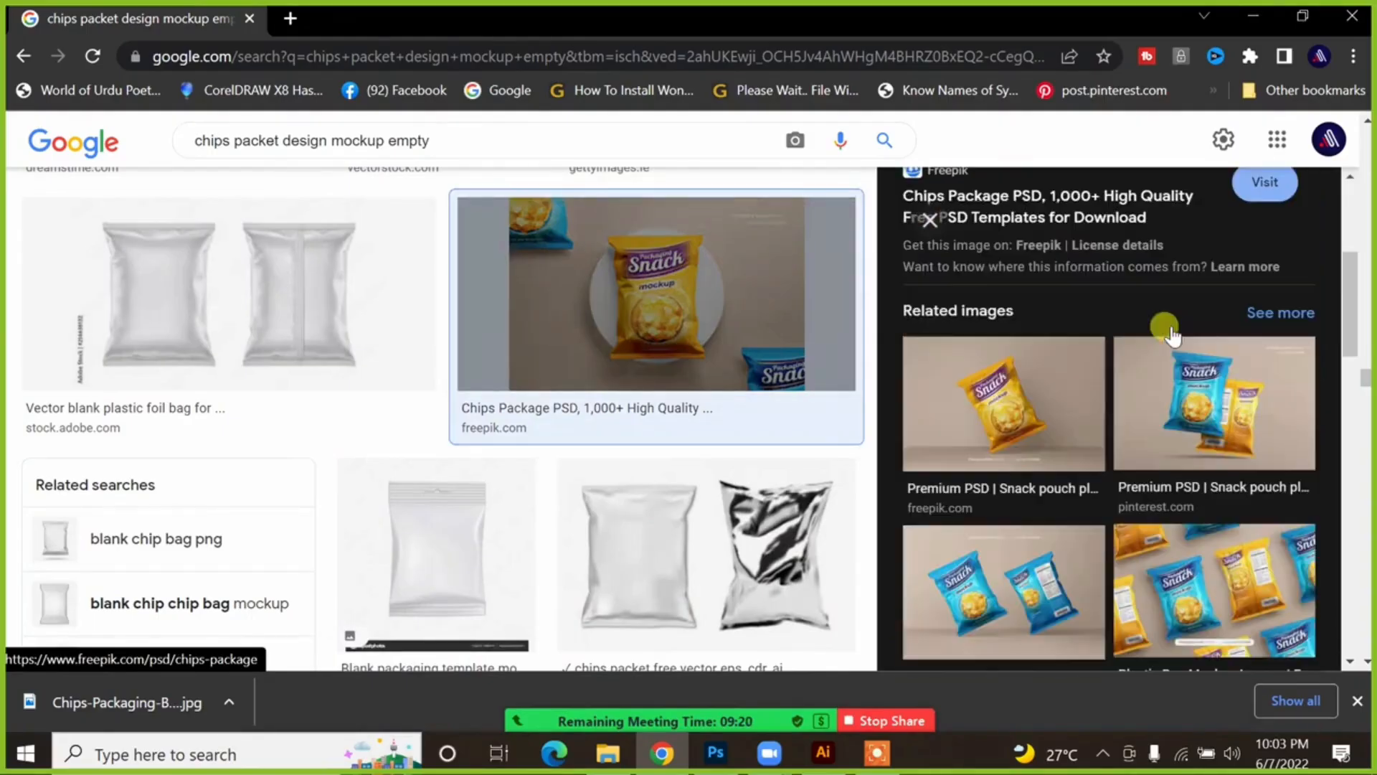
scroll(1159, 335, "up", 8)
left_click(1014, 379)
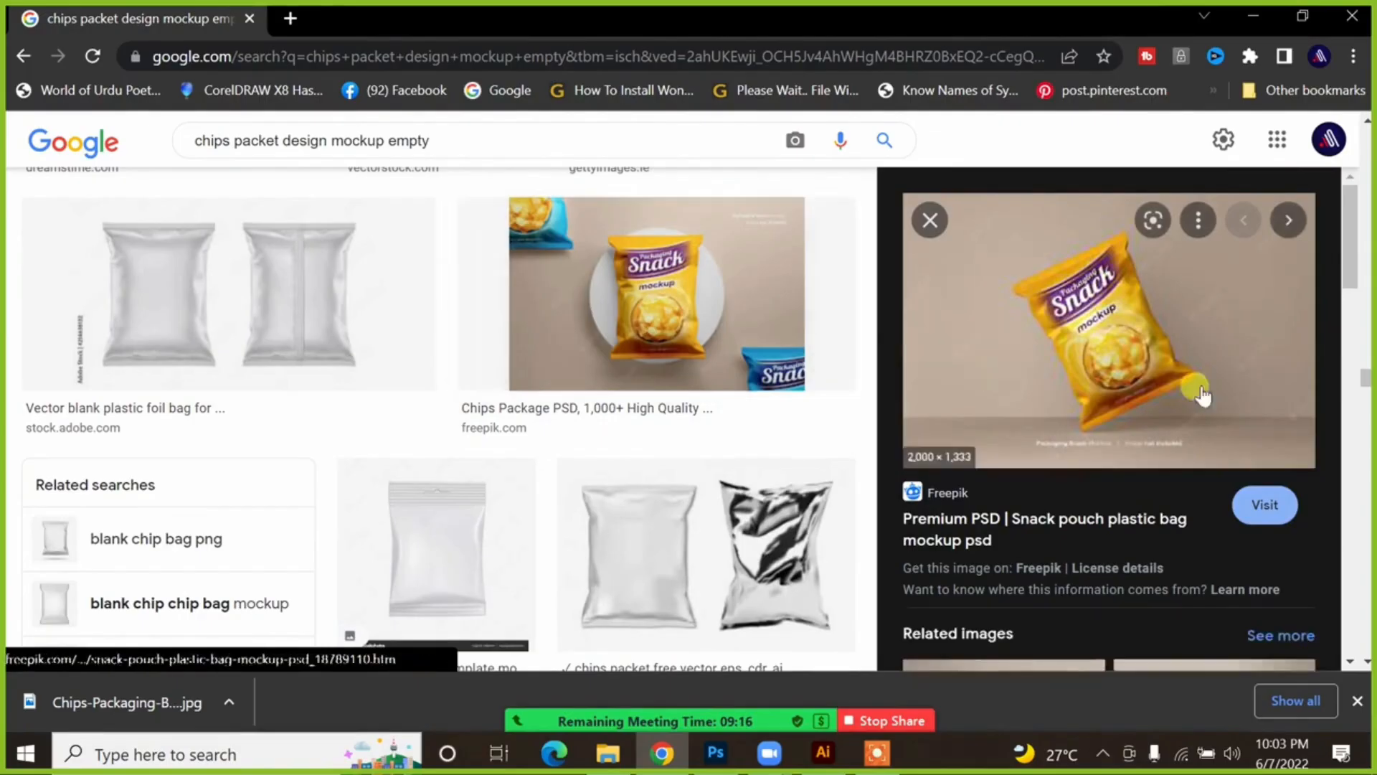
Step: Switch back to Photoshop and transform the bag group, scaling it to 89.75% and rotating it -20.78° near the canvas center
key("alt+Tab")
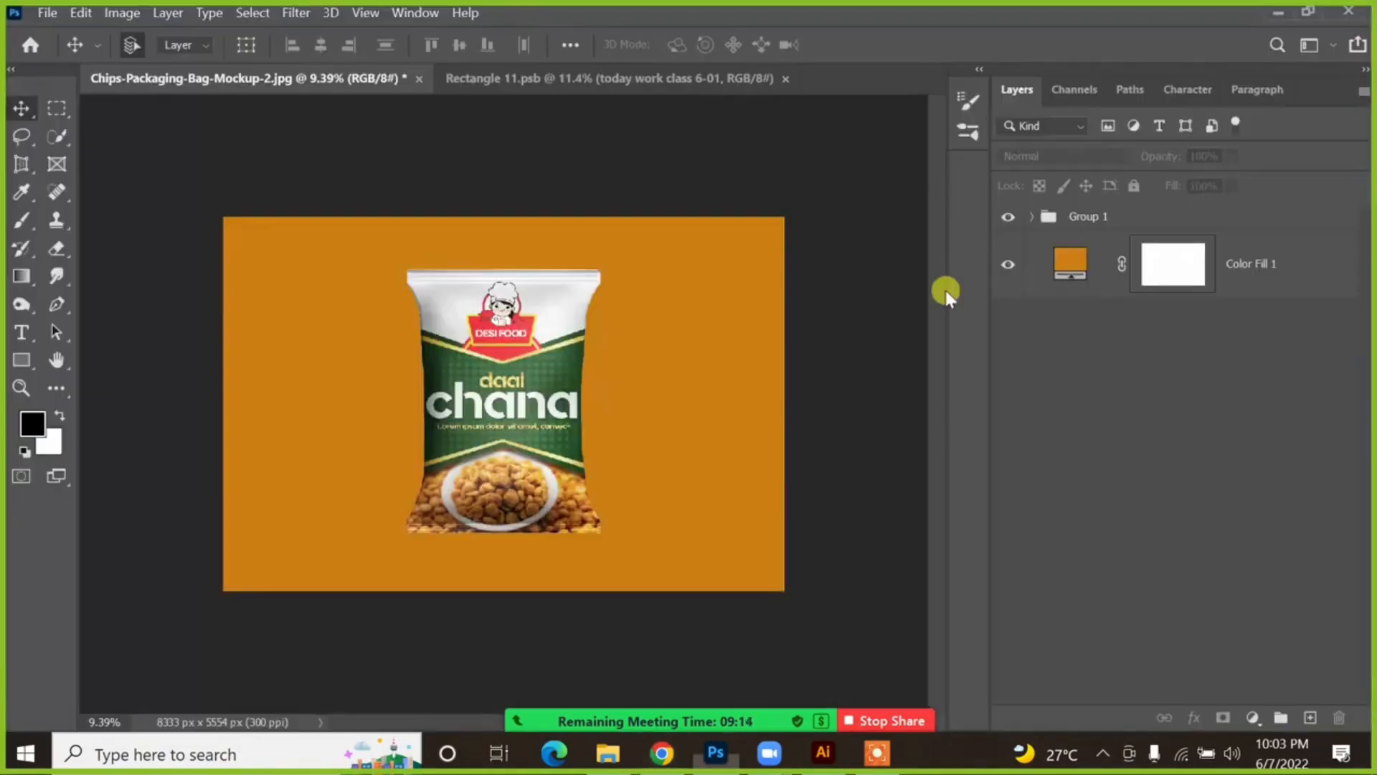
left_click(1119, 216)
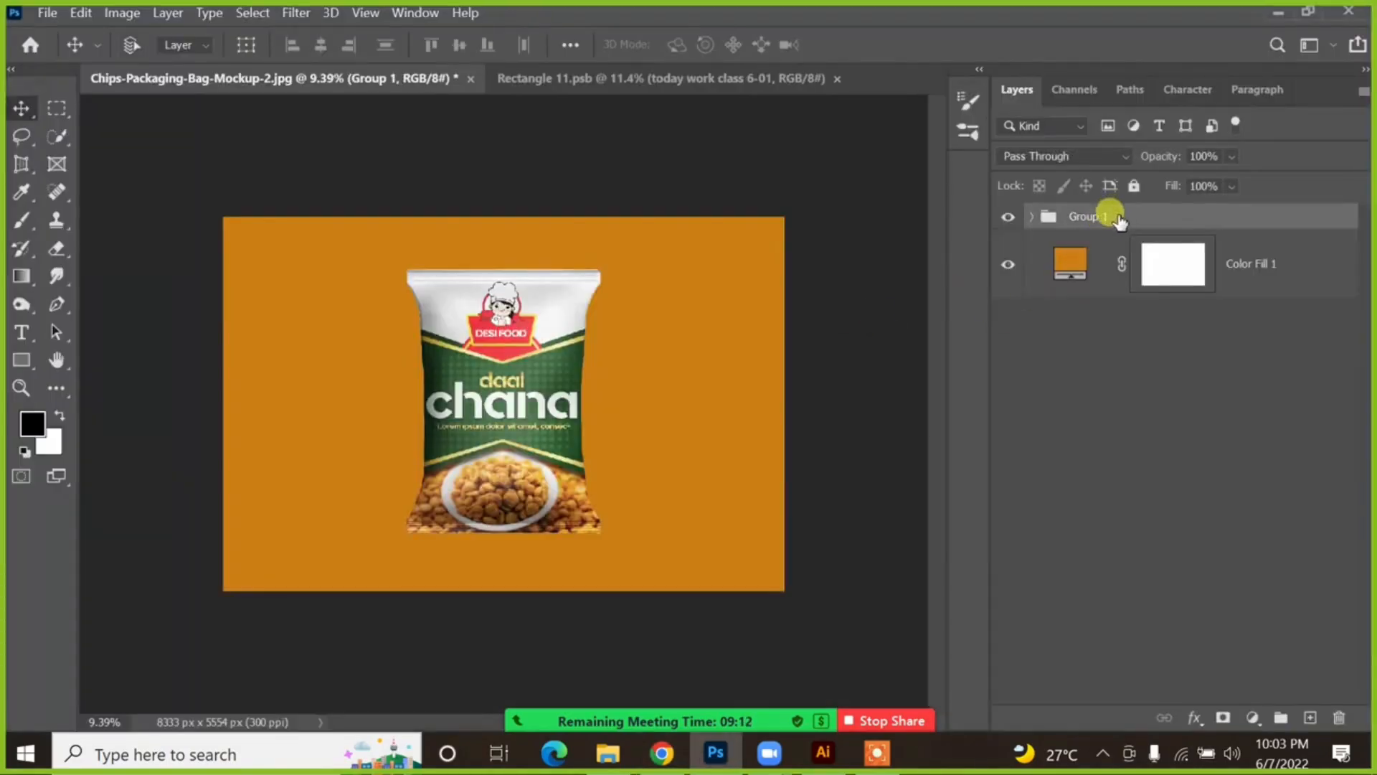
key("ctrl+t")
left_click_drag(818, 217, 658, 185)
left_click_drag(477, 430, 500, 391)
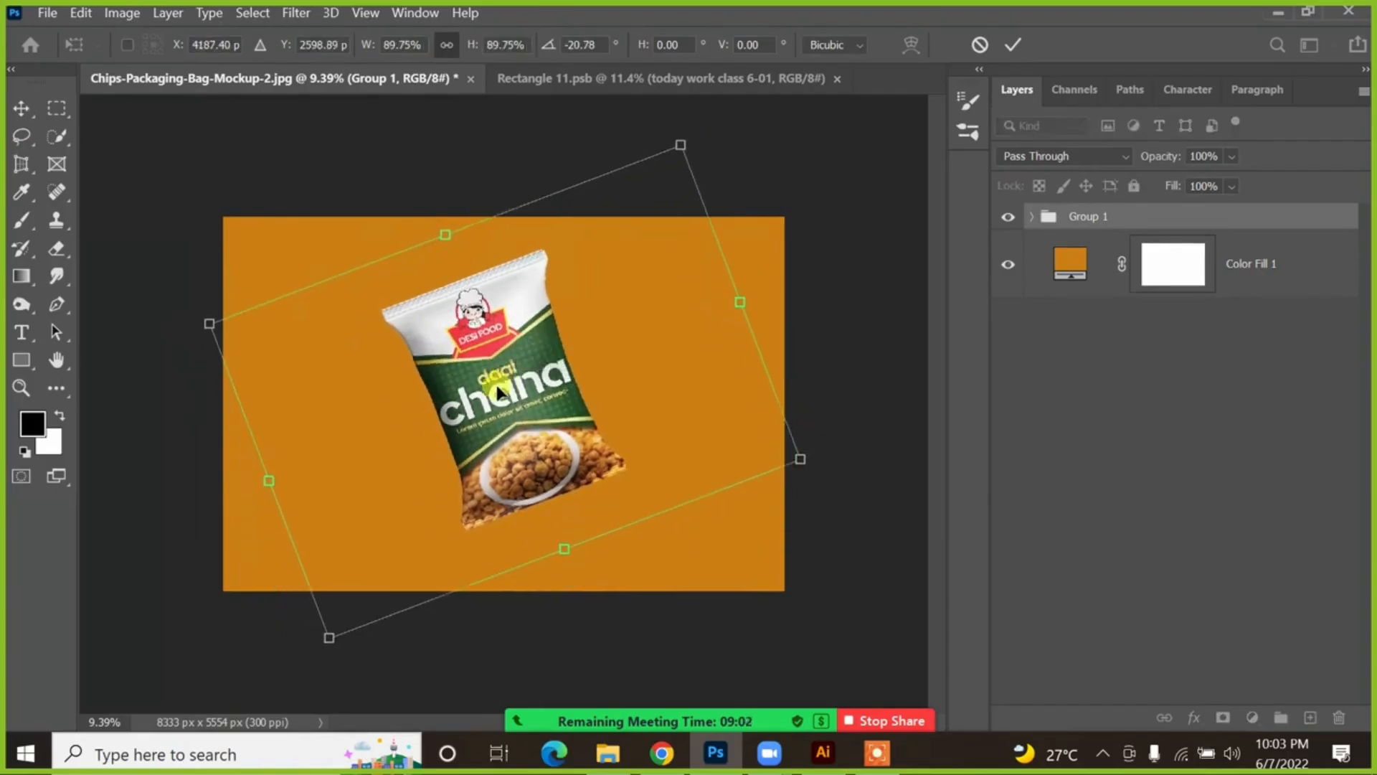
key("Return")
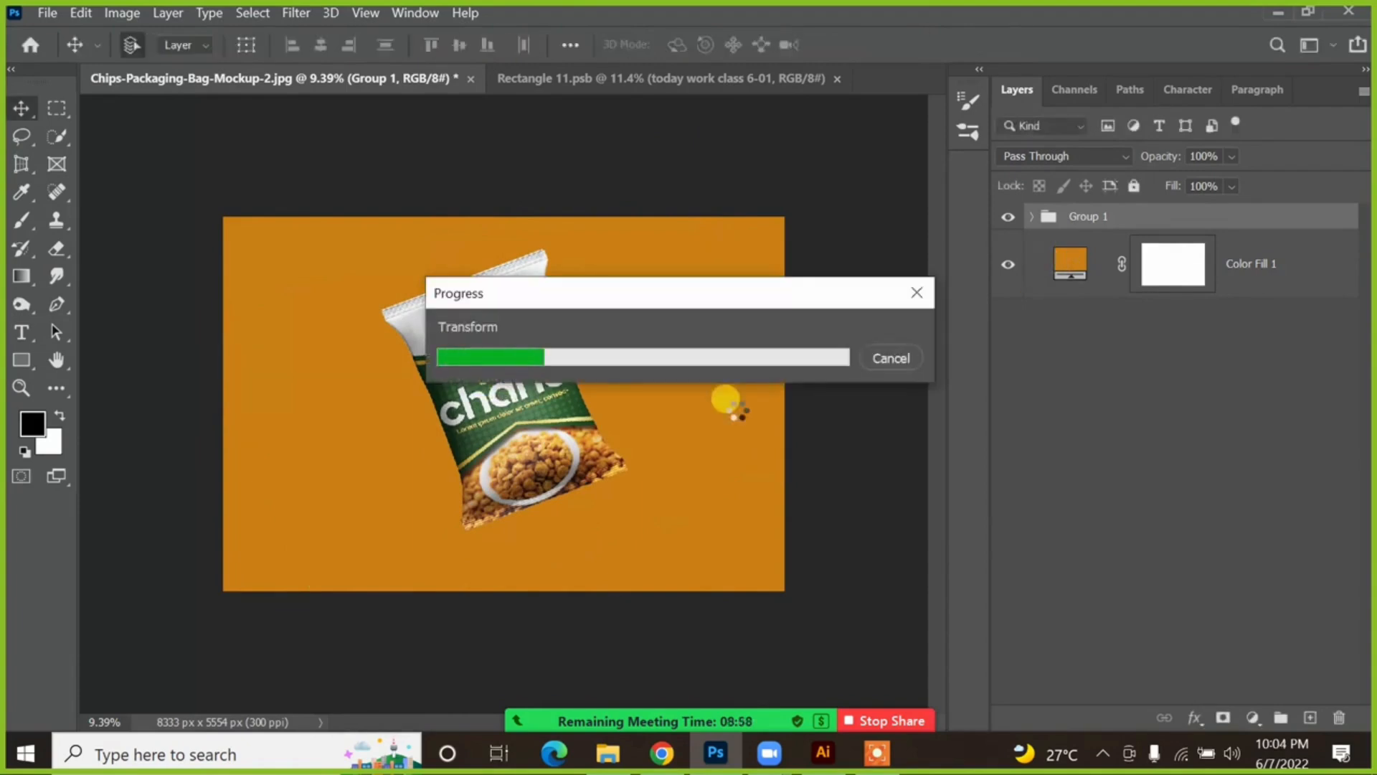
Step: Switch to Chrome to check the tilted snack pouch reference, return to Photoshop and select the Color Fill 1 layer
left_click(661, 752)
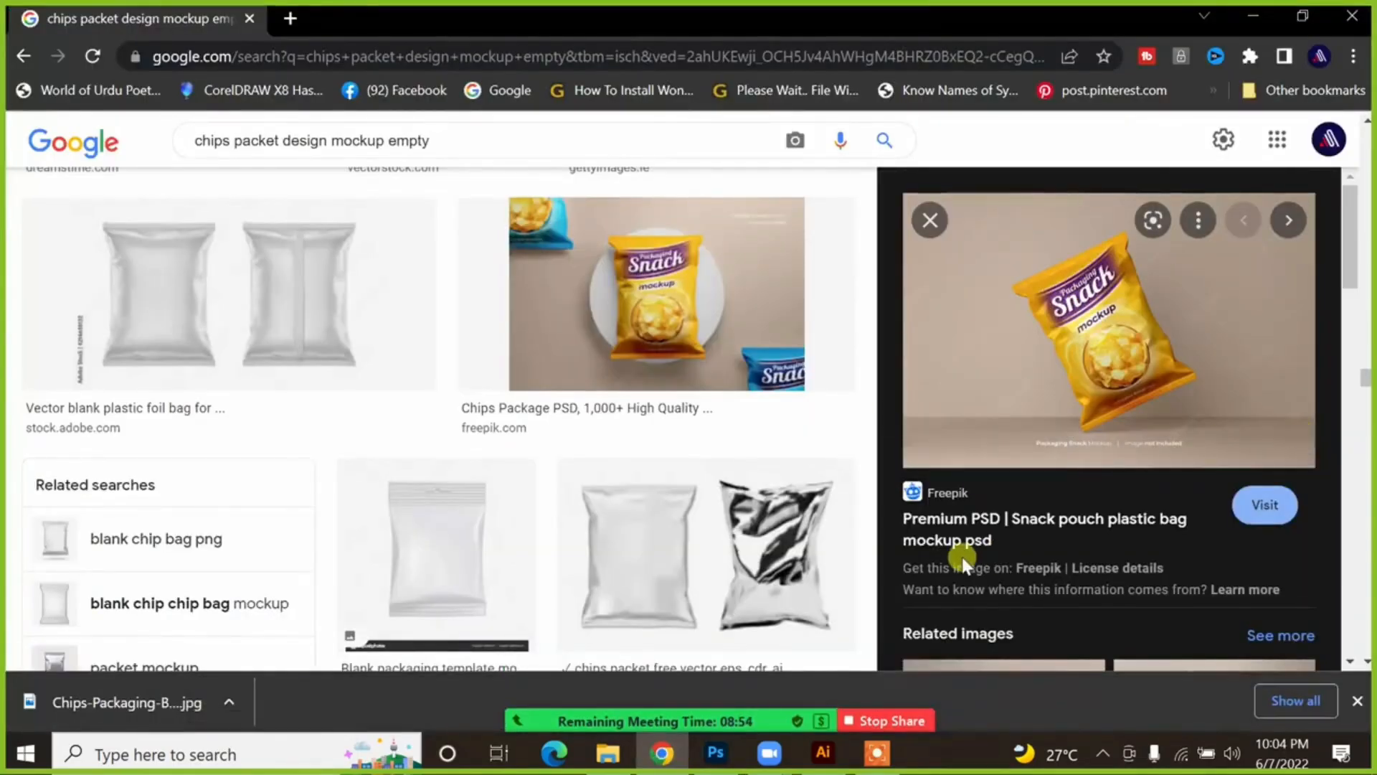
left_click(715, 752)
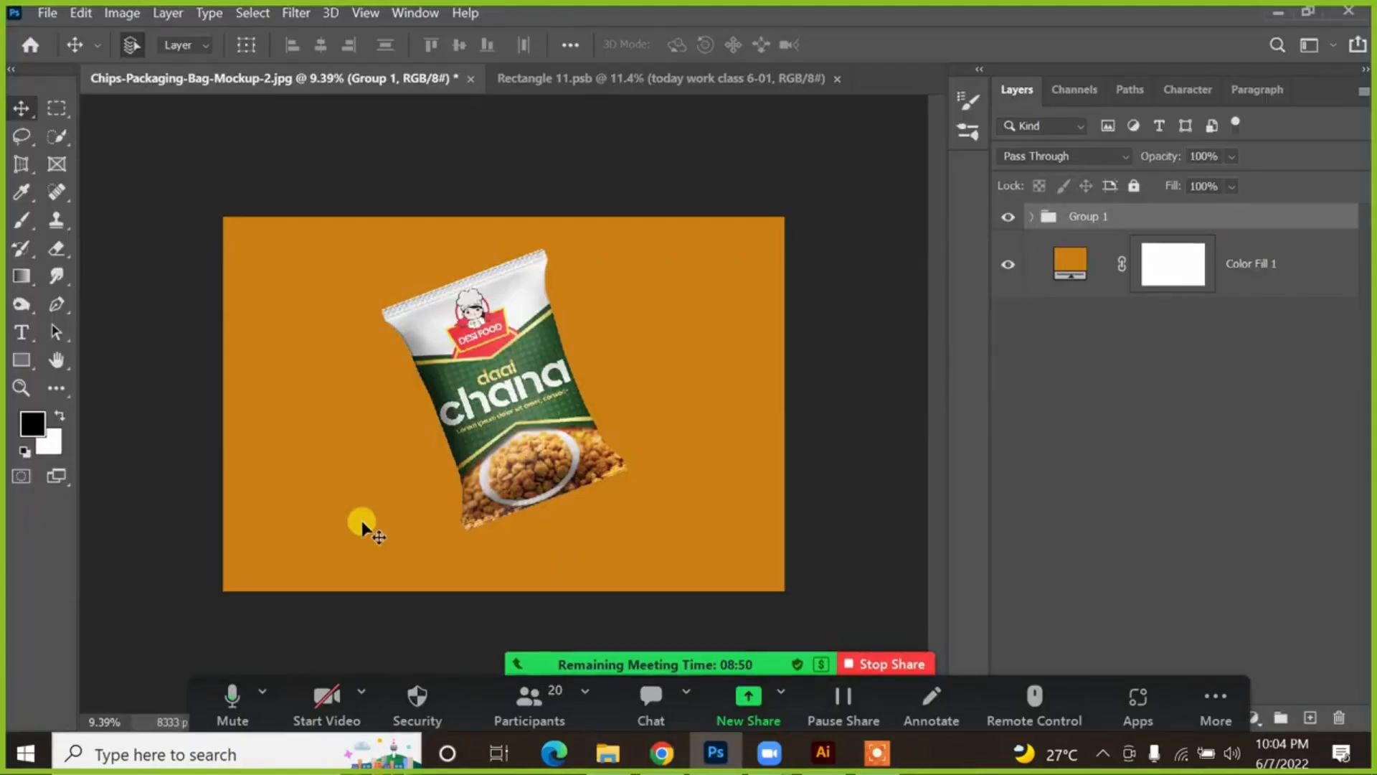
left_click(1069, 262)
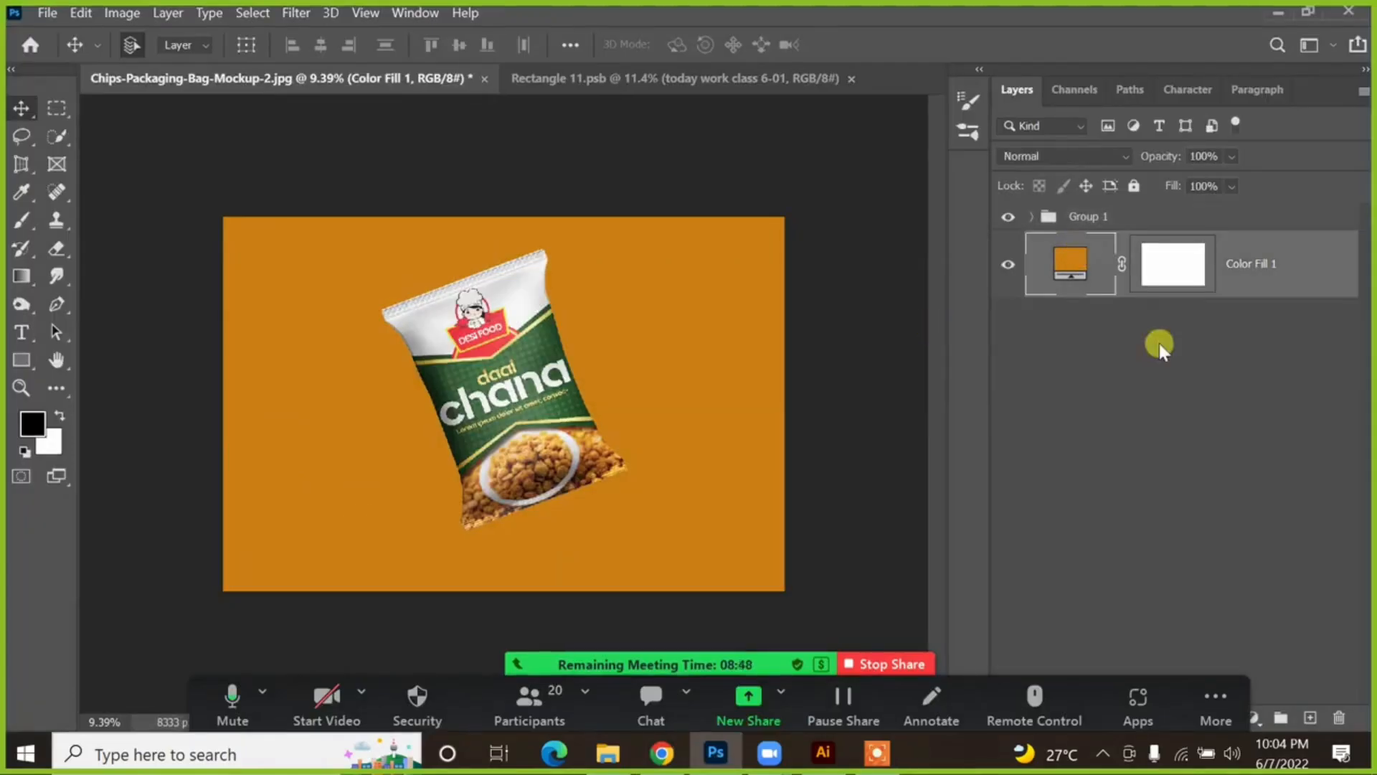
left_click(20, 360)
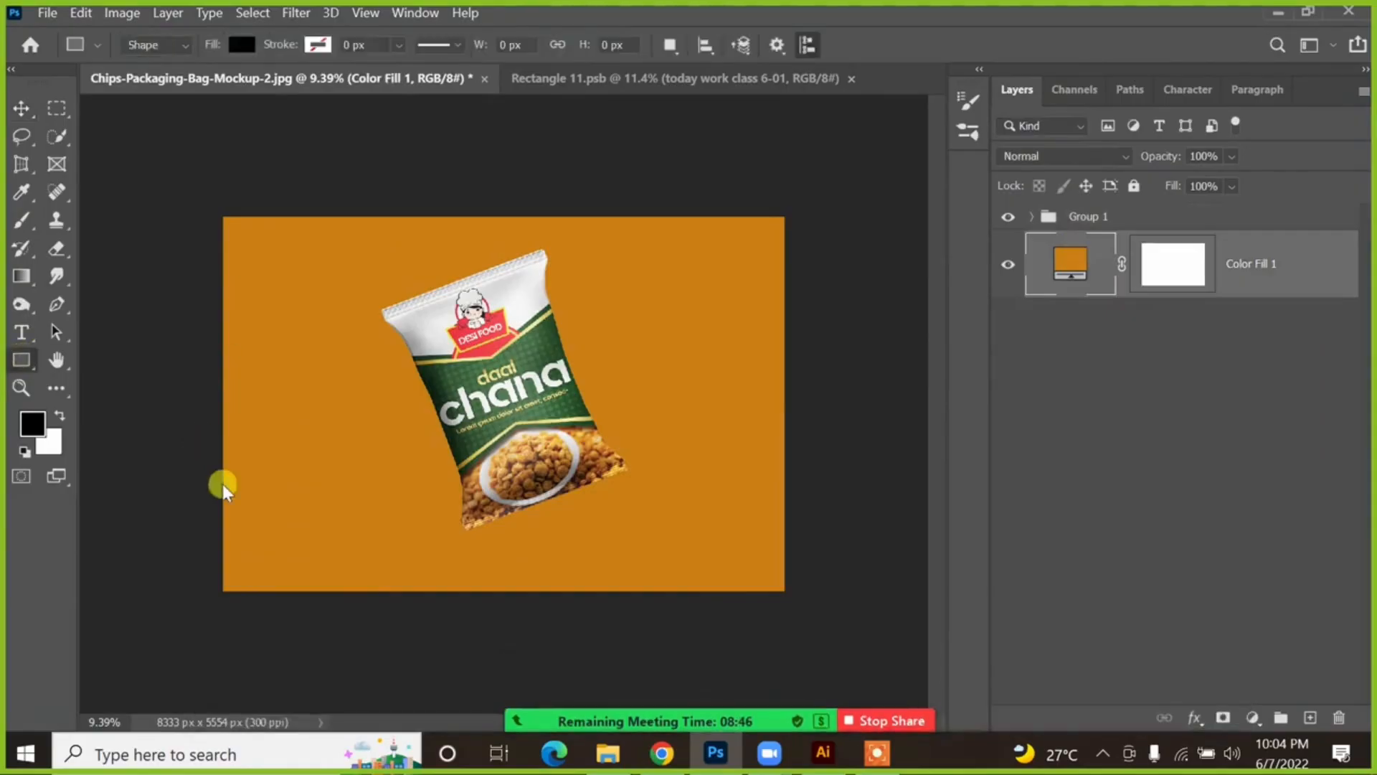
key("shift+u")
left_click_drag(215, 466, 743, 579)
key("ctrl+z")
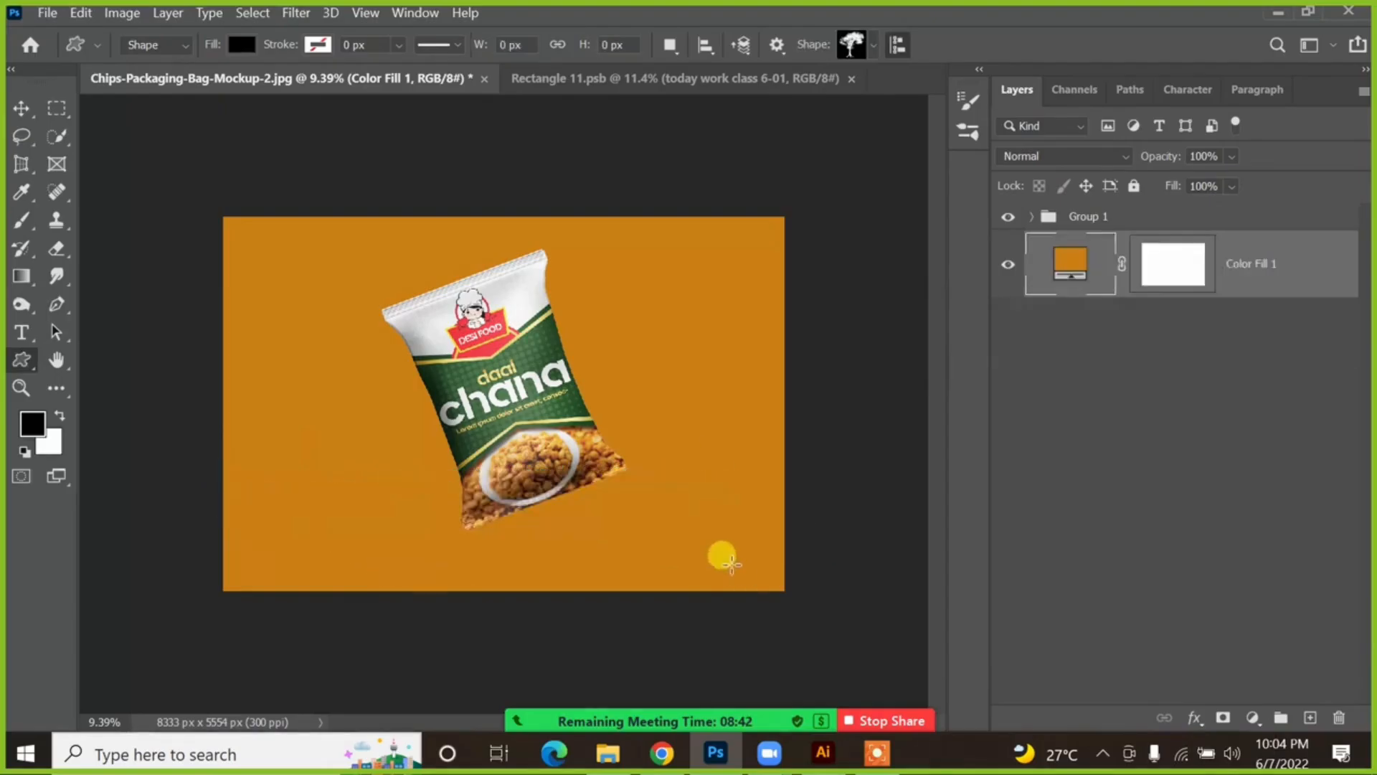
left_click(874, 45)
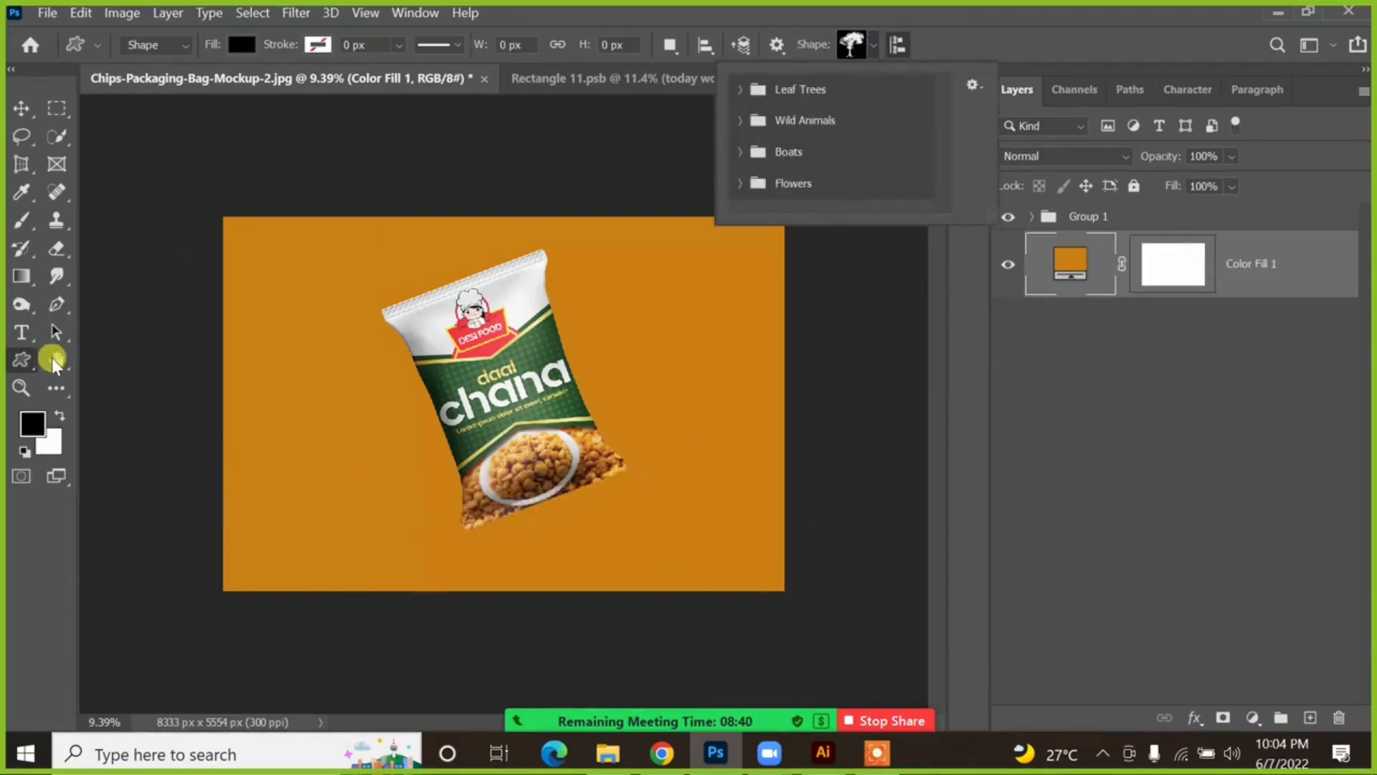
Step: Draw a black rectangle of about 9223 × 2453 px across the lower part of the canvas, above Color Fill 1 and behind the bag
left_click(20, 363)
left_click_drag(20, 364, 68, 360)
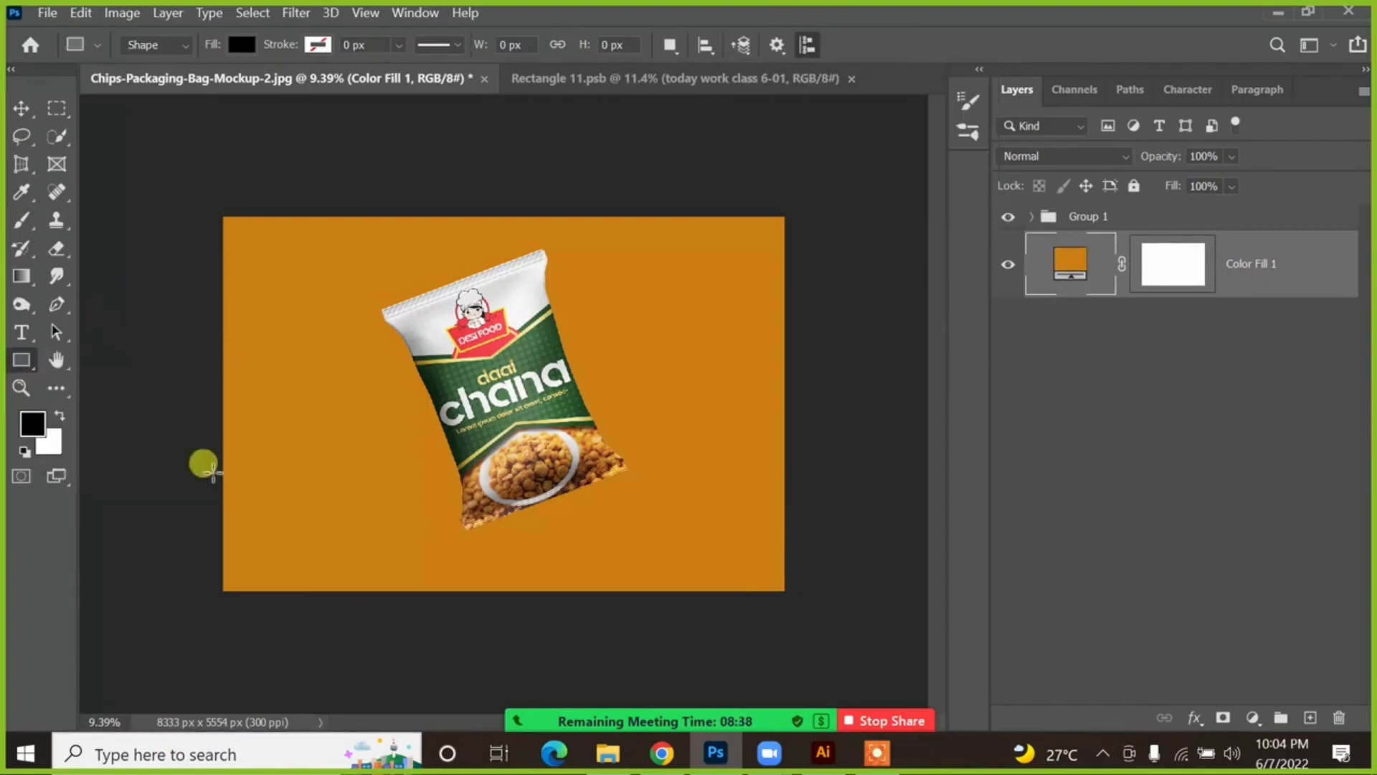
left_click_drag(213, 463, 833, 625)
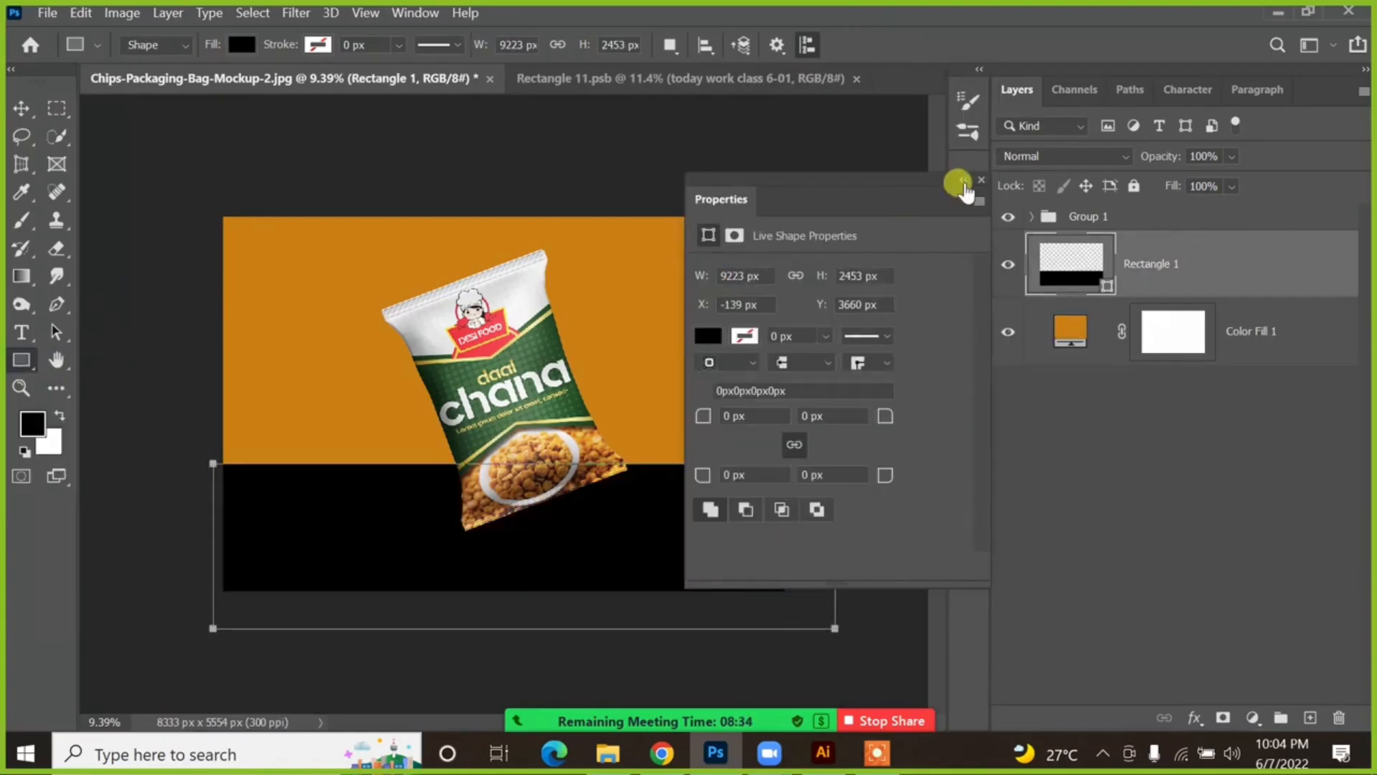
left_click(288, 315)
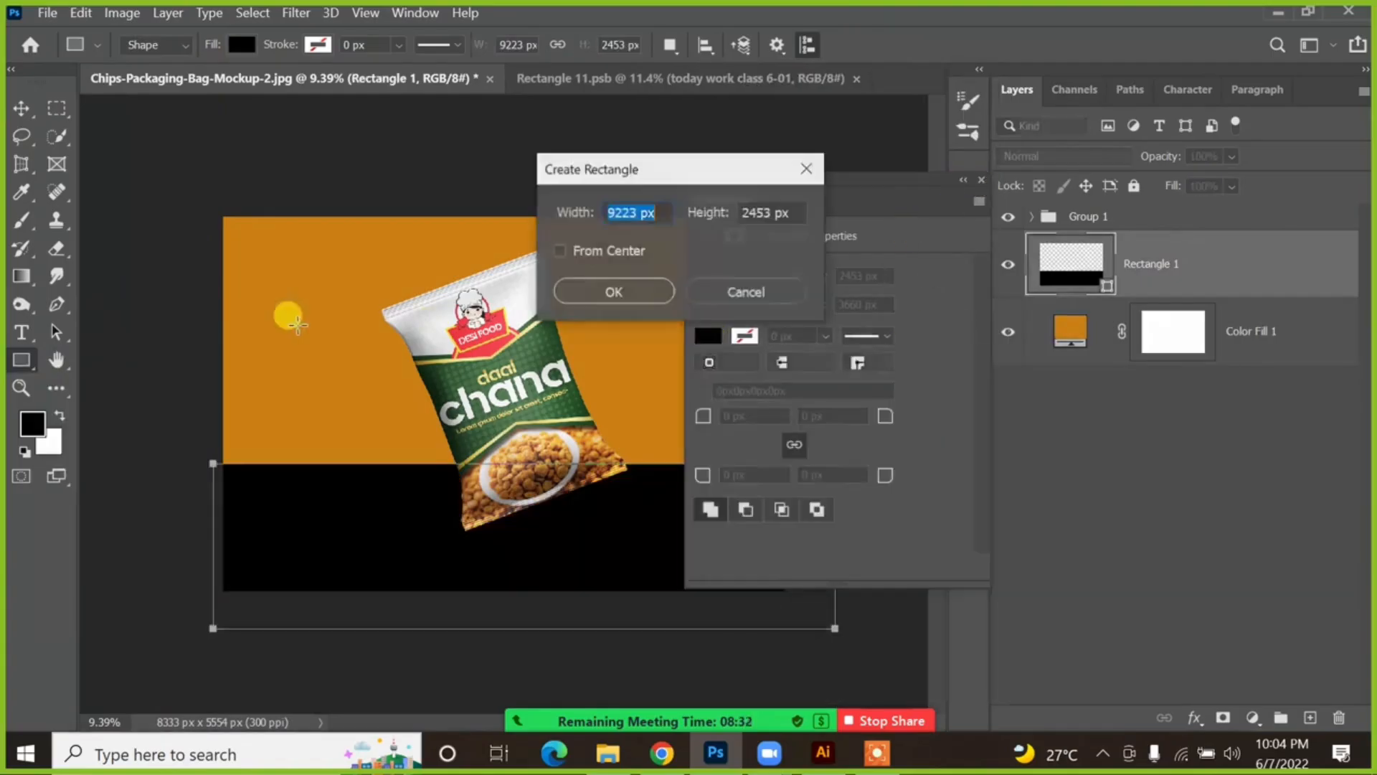
left_click(750, 293)
Step: Fill the floor rectangle with a yellow-orange from the recently used colors
left_click(708, 336)
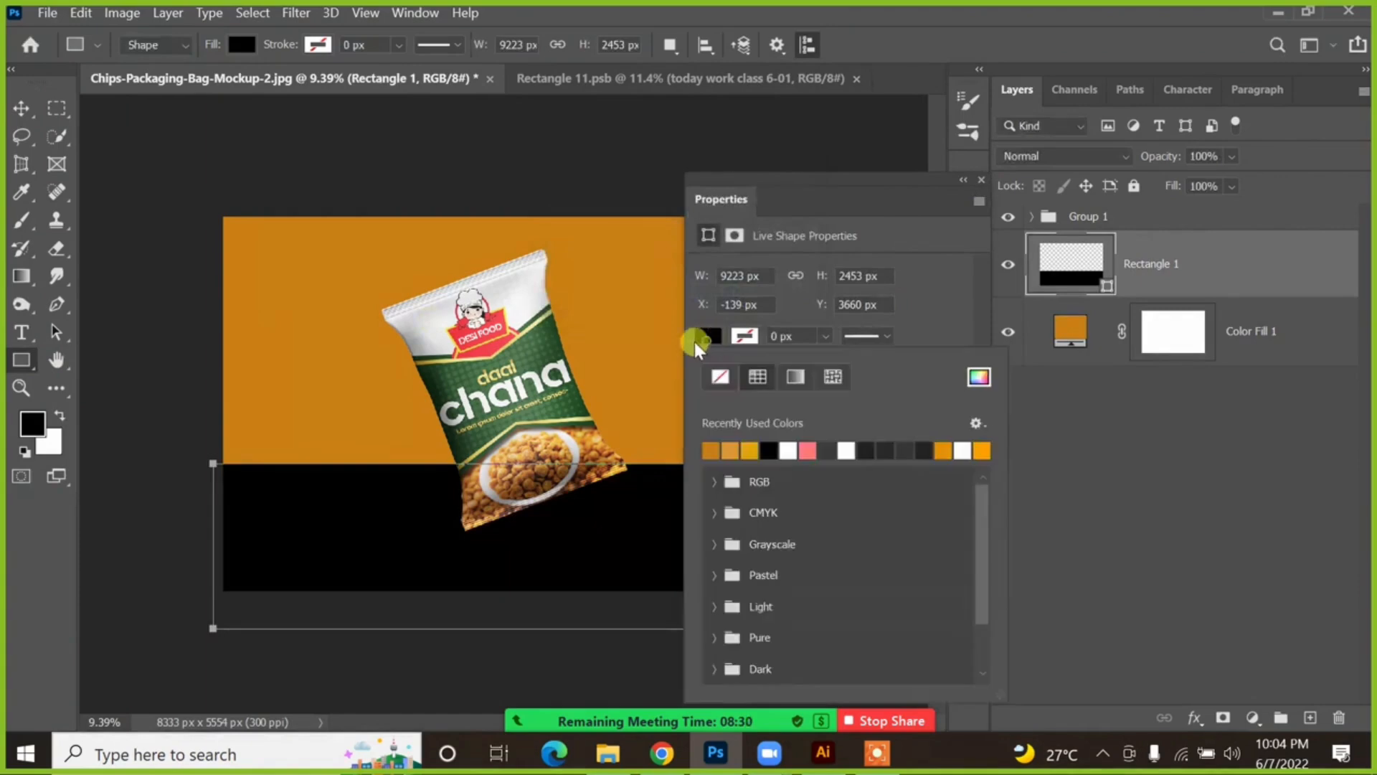
left_click(749, 450)
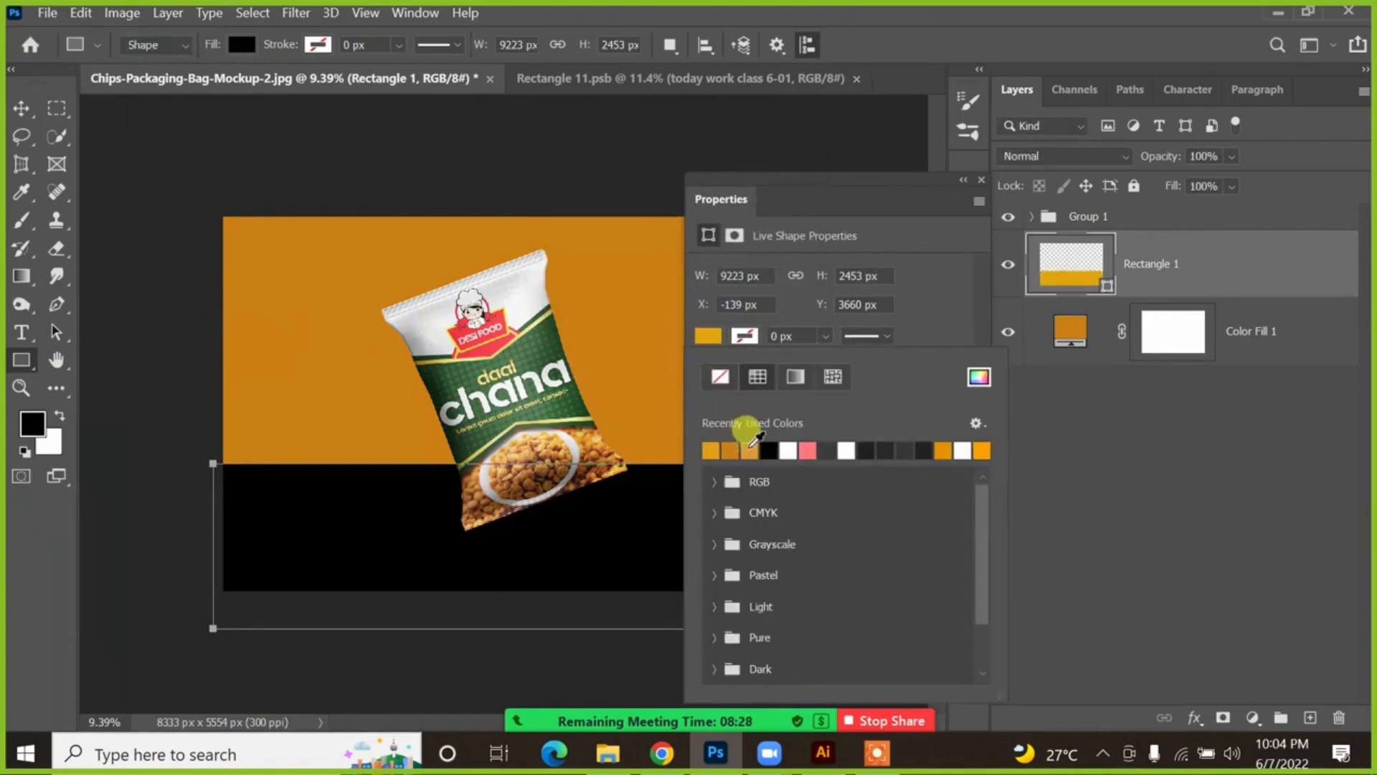
left_click(983, 177)
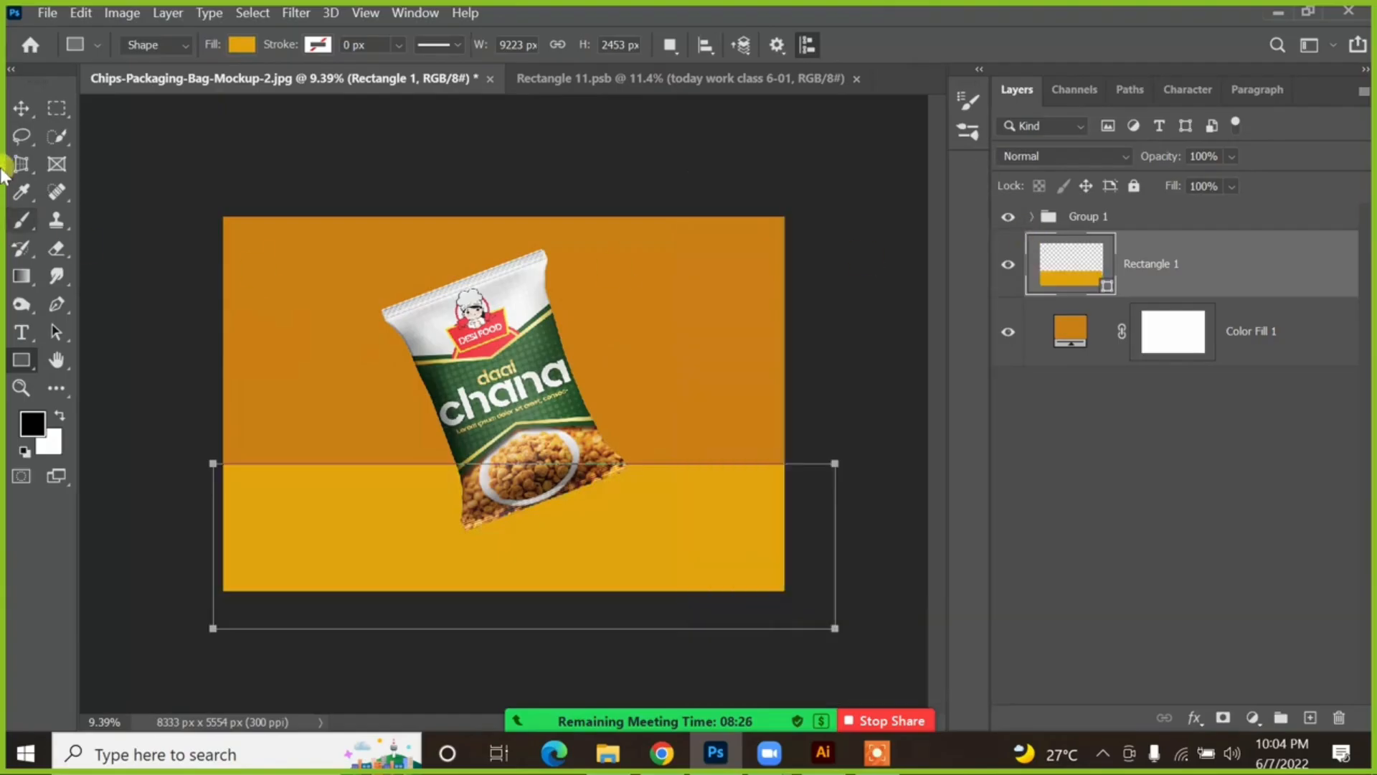
Step: Recolor the floor rectangle by sampling the orange background and darkening it slightly to #be7309
left_click(20, 108)
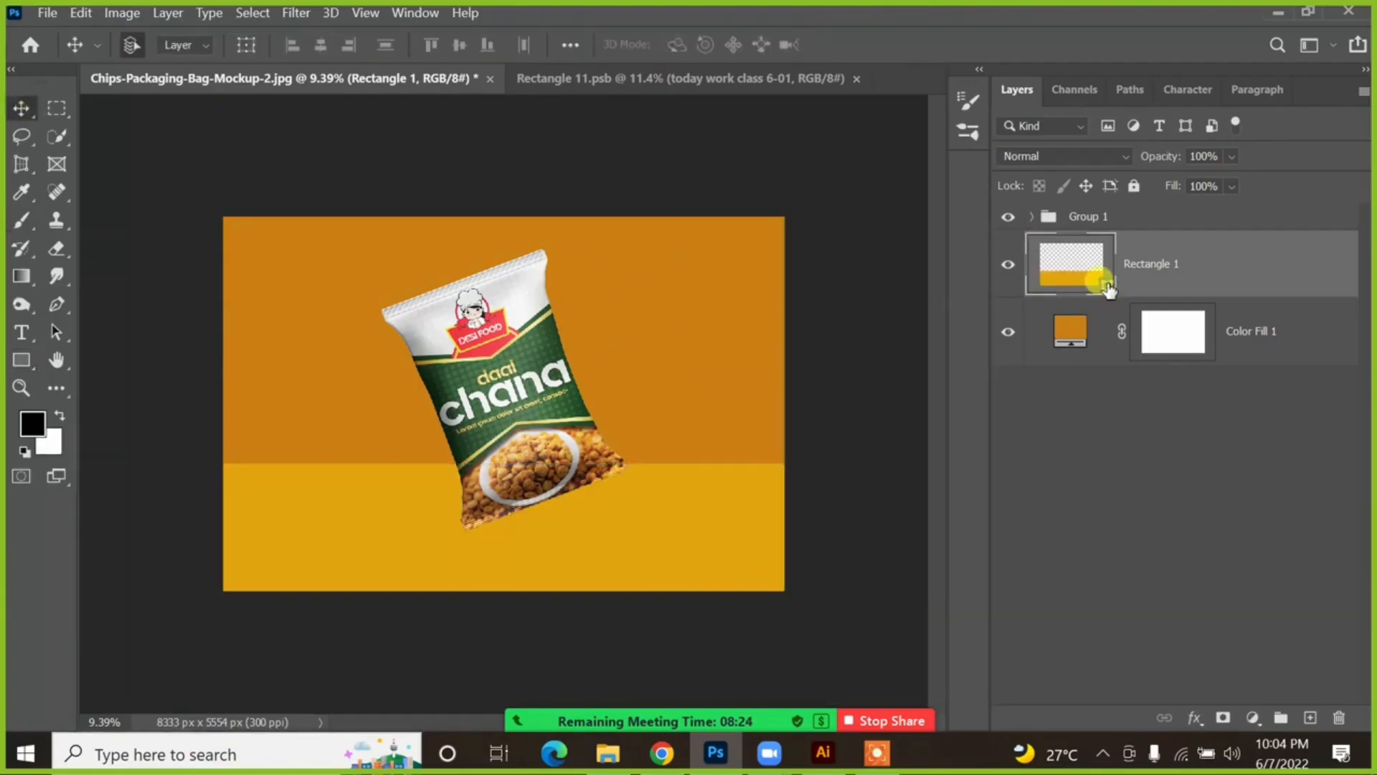
double_click(1110, 284)
left_click(667, 352)
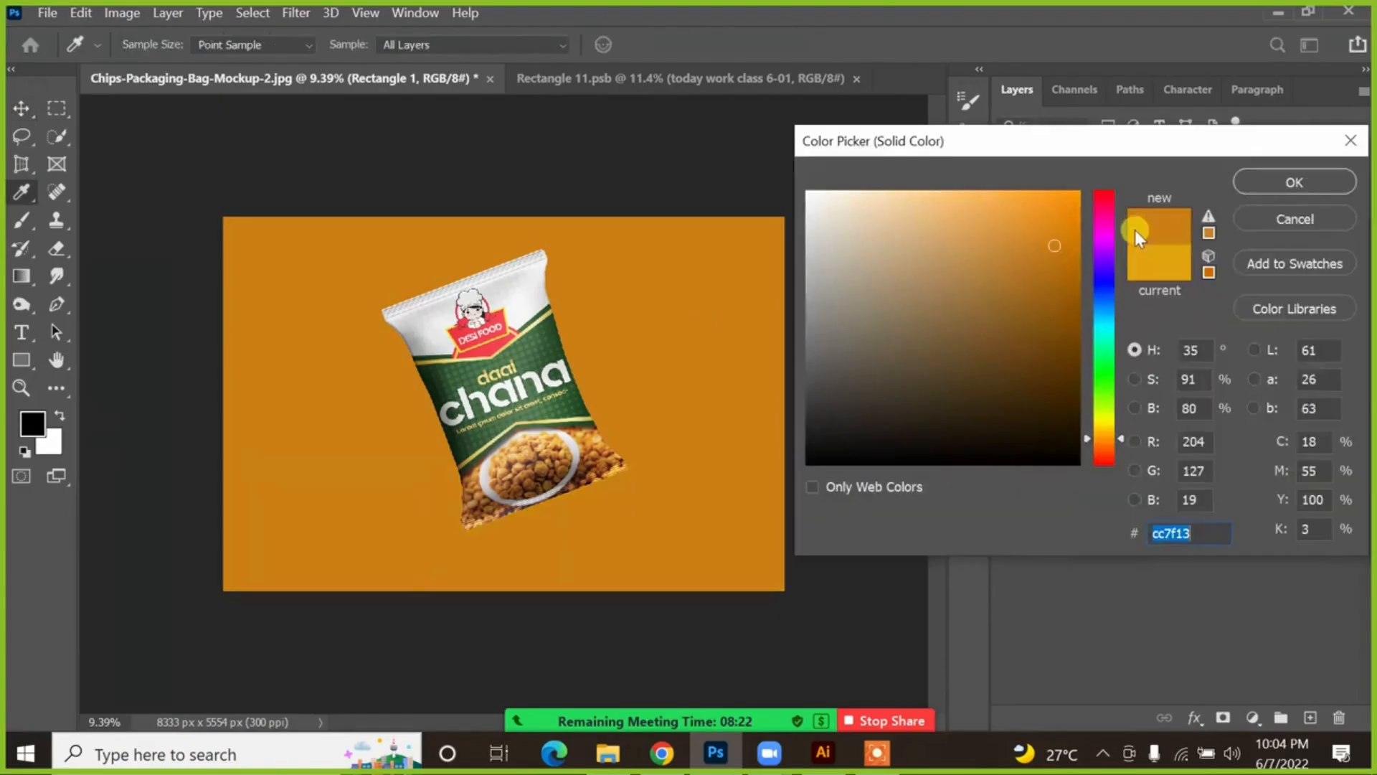
left_click_drag(1054, 244, 1065, 259)
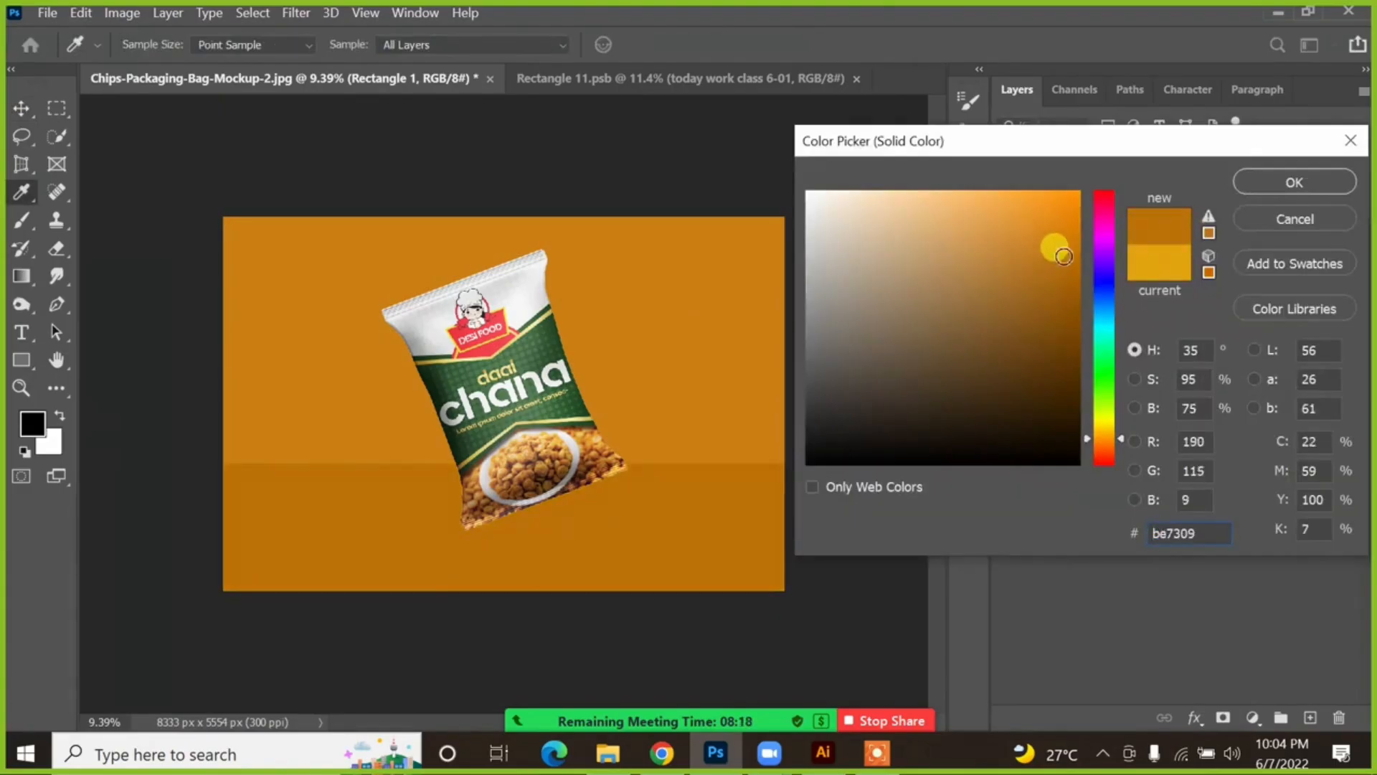
left_click(1281, 179)
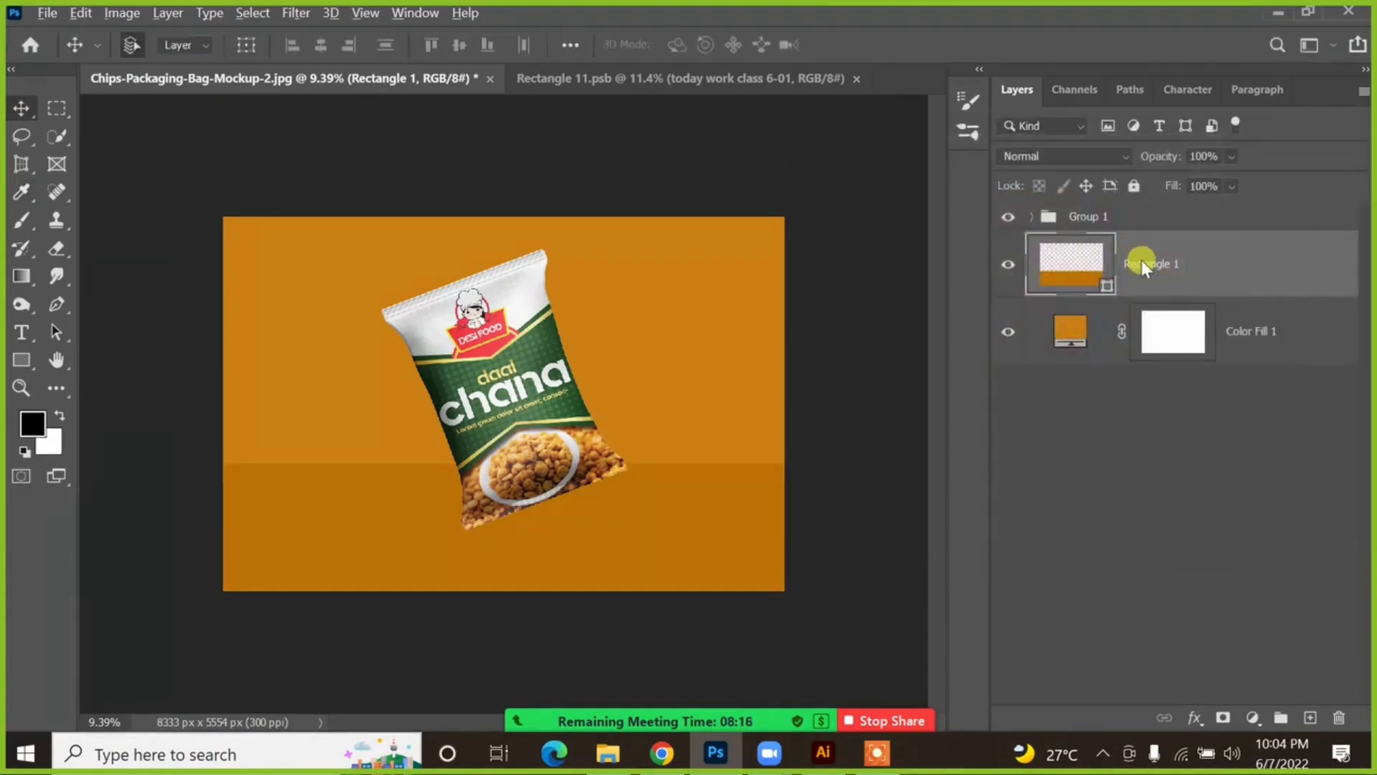
Step: Move the floor rectangle down so its upper edge runs behind the lower part of the bag
key("alt+Tab")
key("alt+Tab")
left_click_drag(639, 529, 640, 552)
left_click_drag(639, 551, 639, 551)
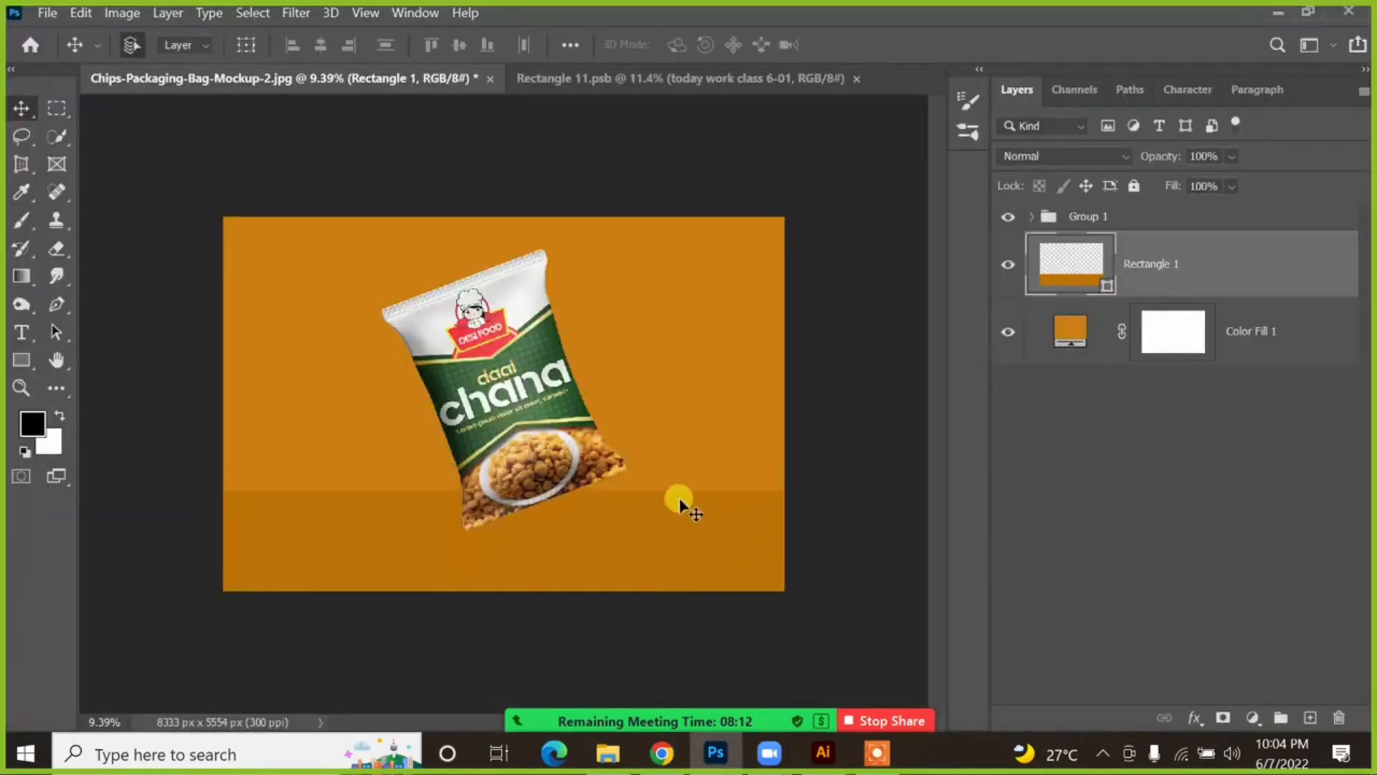
Step: Select the Rectangle 1 layer and compare the floor with the snack pouch reference in Chrome before returning to Photoshop
left_click(1116, 218)
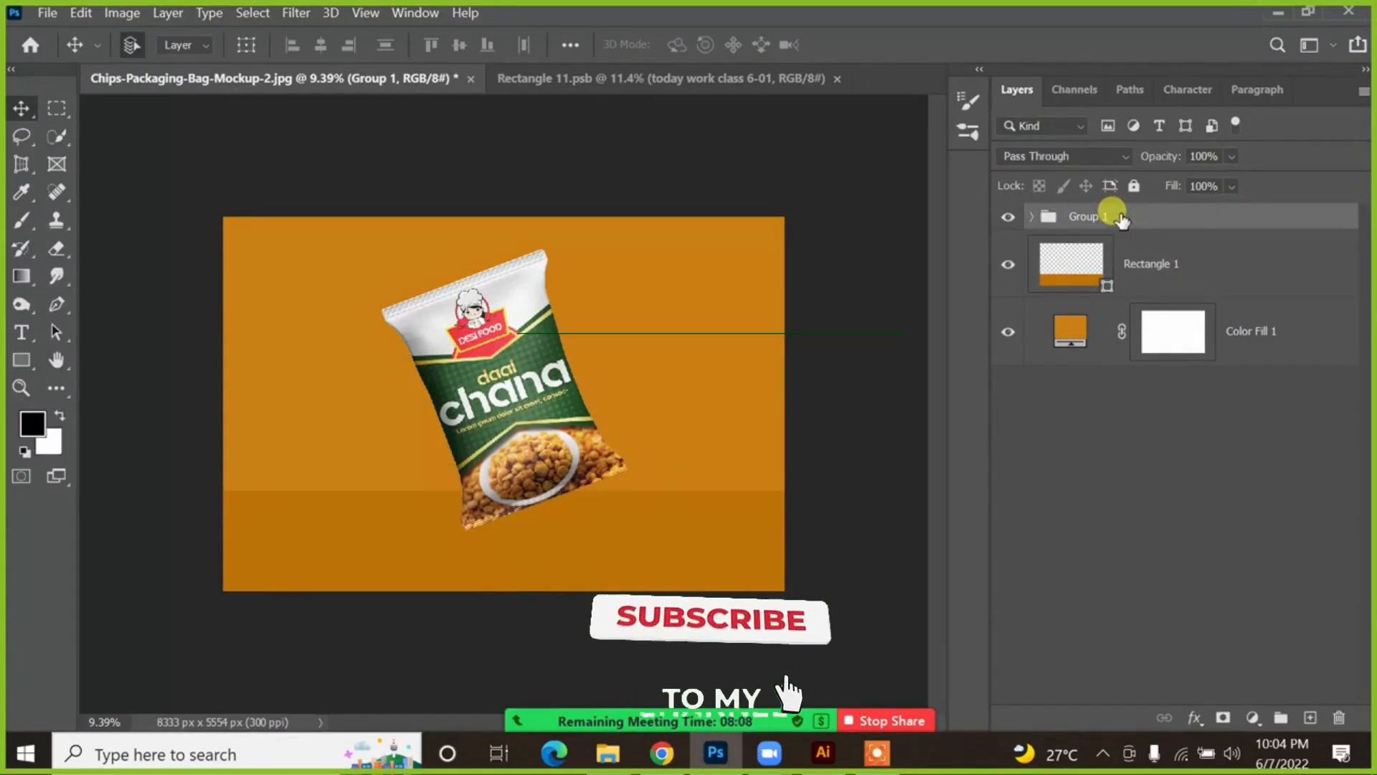
left_click(1070, 273)
key("alt+Tab")
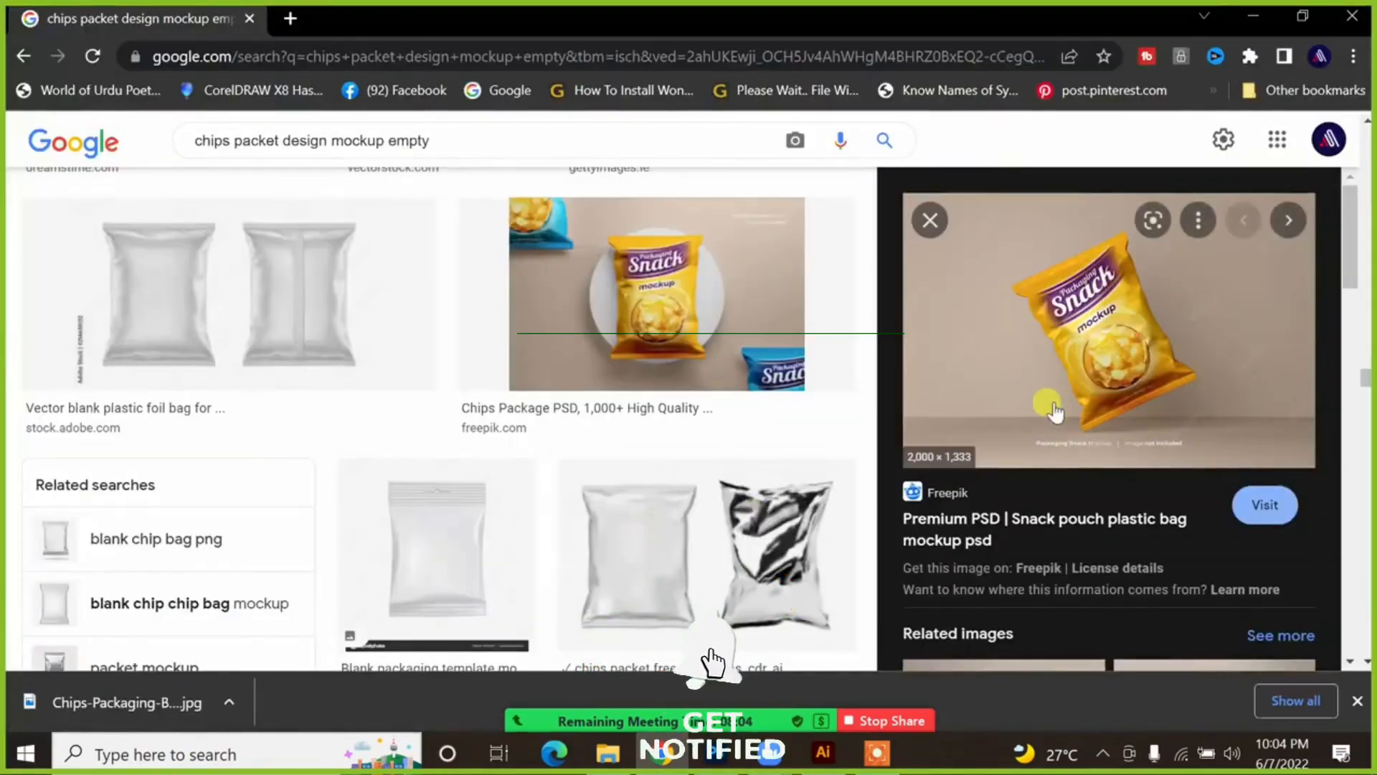
key("alt+Tab")
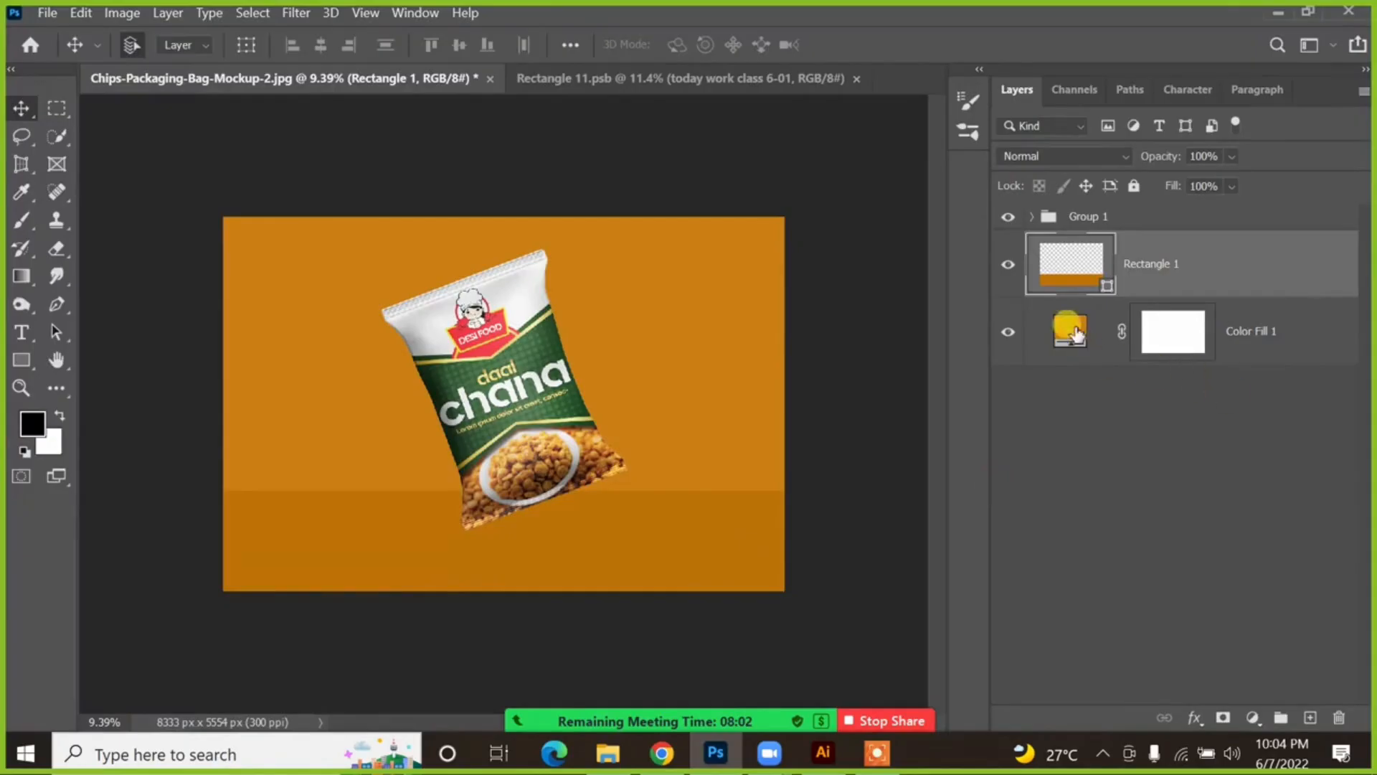
Step: Load the outline of Rectangle 1 as a selection and rasterize the layer for painting with the Brush tool
left_click_drag(1076, 334, 1074, 278)
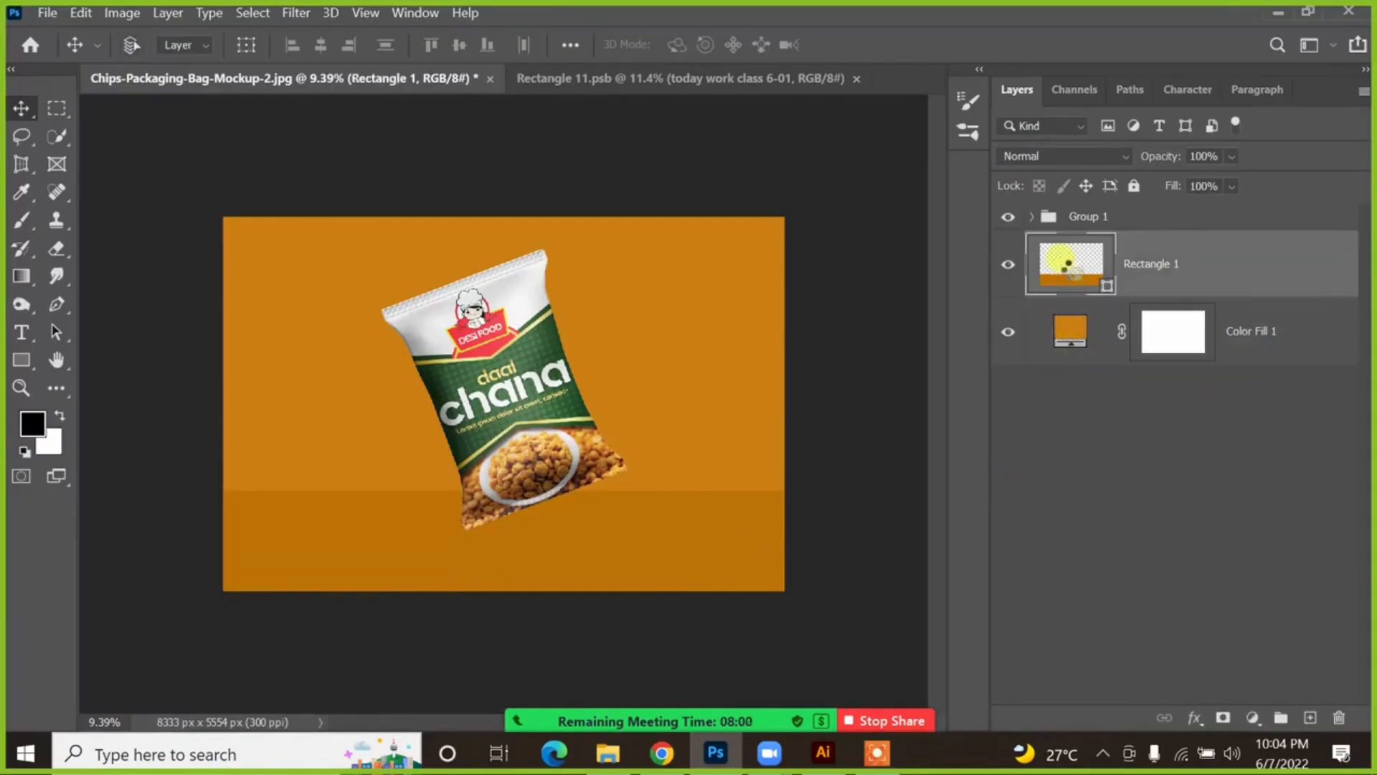
left_click(1069, 267, "ctrl")
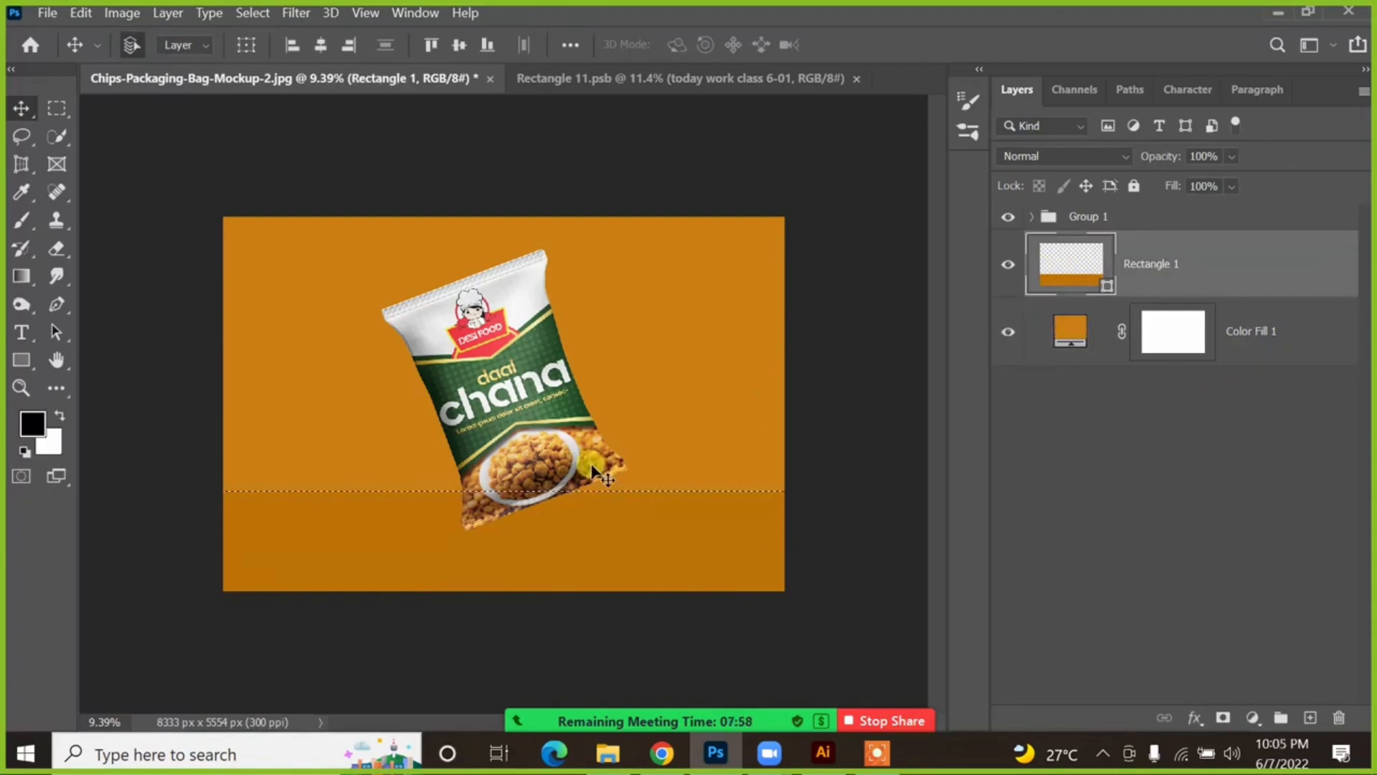
key("b")
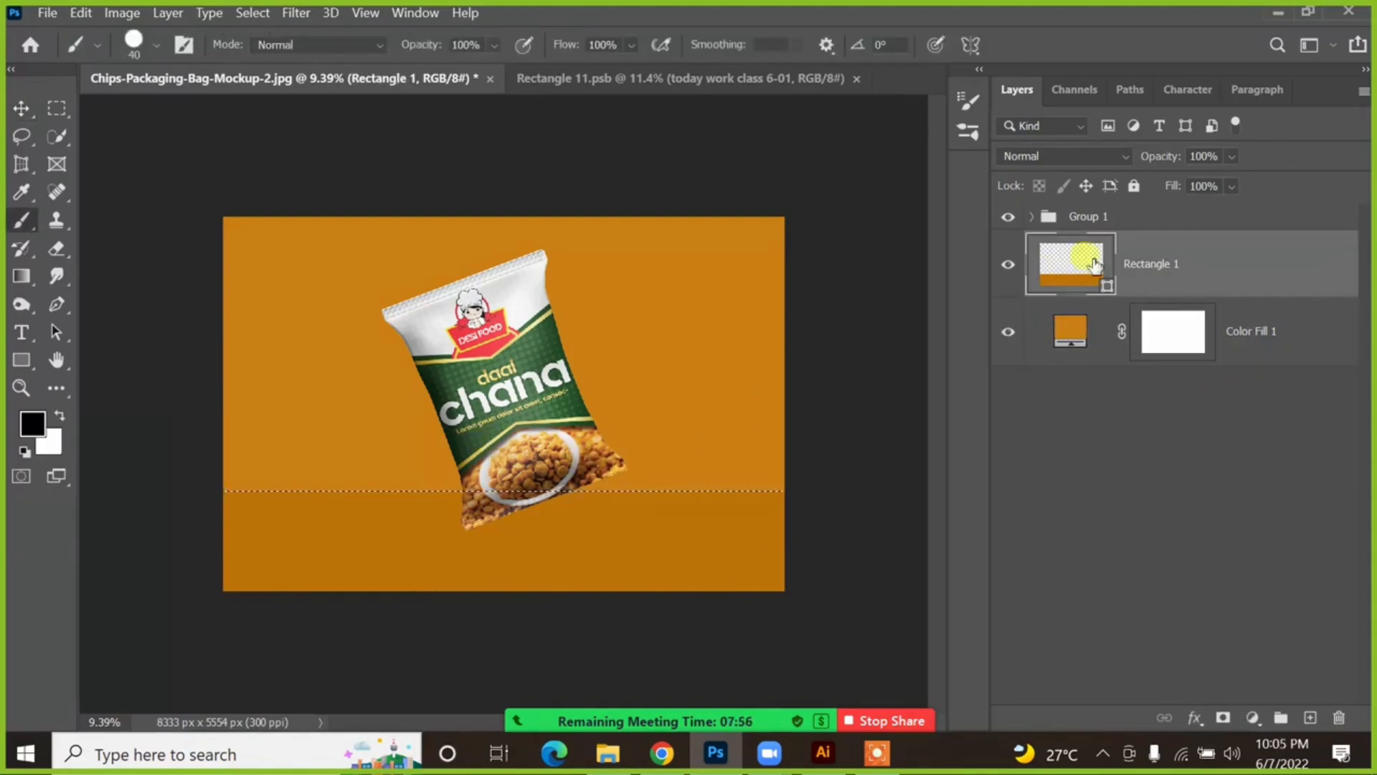
right_click(1170, 277)
left_click(1021, 336)
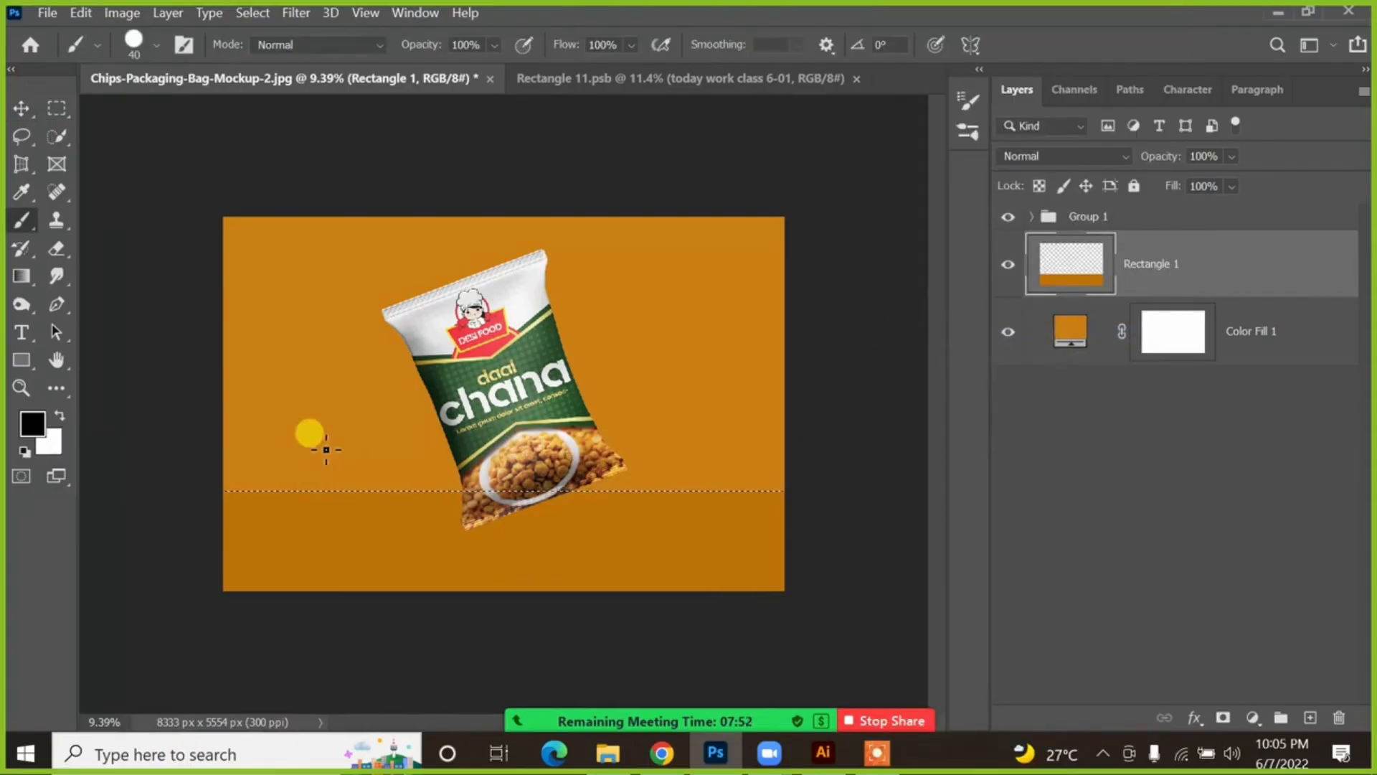
Step: Enlarge the brush to 1400 px
key("bracketright")
key("bracketright")
key("bracketright")
key("bracketright")
key("bracketright")
key("bracketright")
key("bracketright")
key("bracketright")
key("bracketright")
key("bracketright")
key("bracketright")
key("bracketright")
key("bracketright")
key("bracketright")
key("bracketright")
key("bracketright")
key("bracketright")
key("bracketright")
key("bracketright")
key("bracketright")
key("bracketright")
key("bracketright")
key("bracketright")
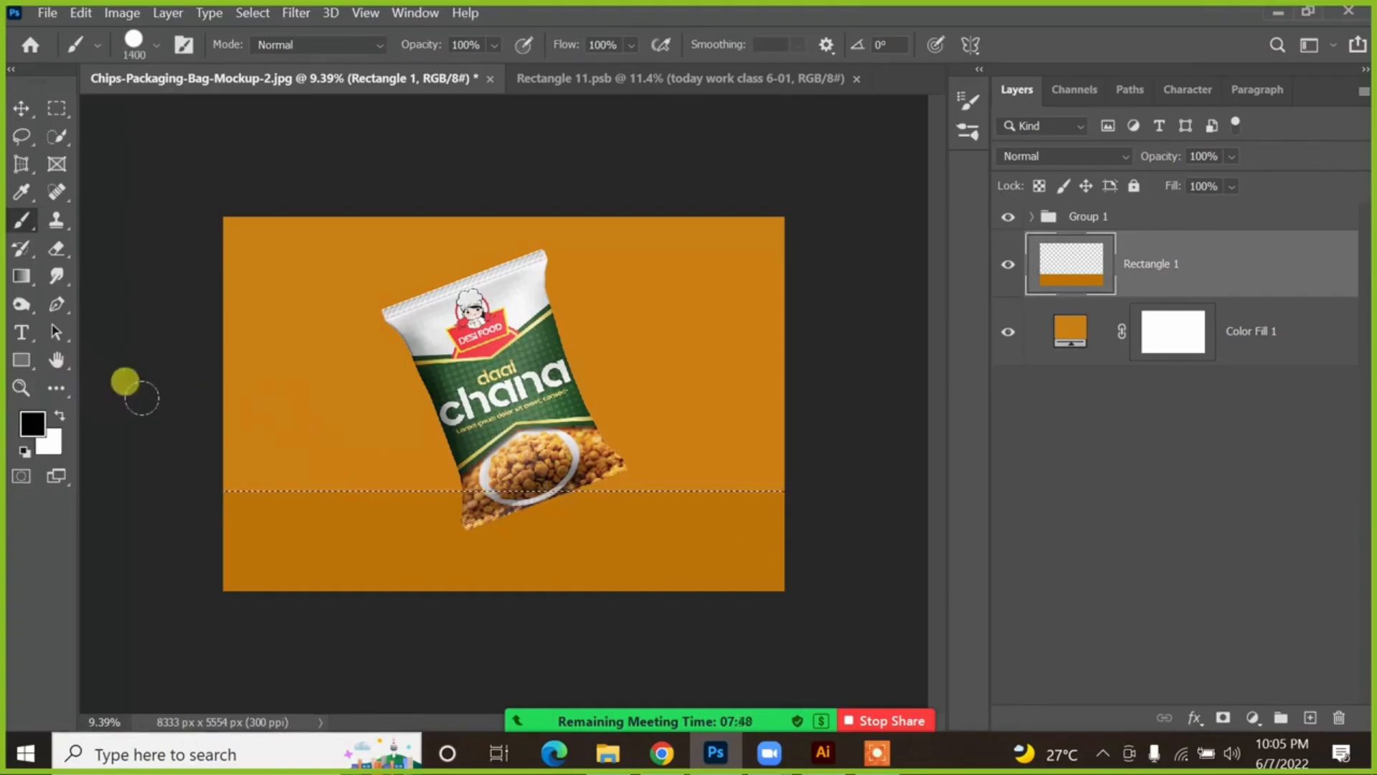
Step: Try painting hard-edged black strokes along the floor's upper edge inside the selection, and undo them
left_click_drag(826, 454, 554, 461)
key("ctrl+z")
key("ctrl+z")
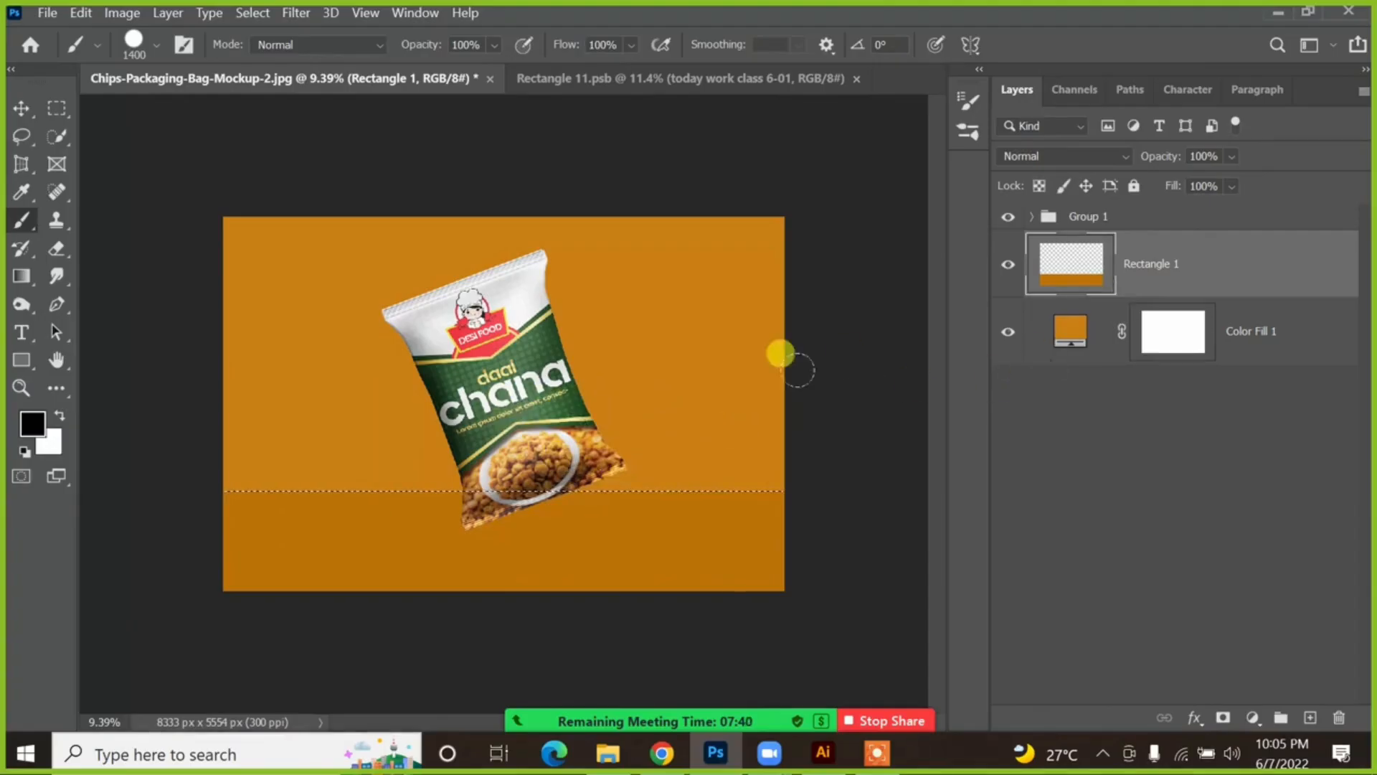
left_click_drag(792, 481, 523, 432)
key("ctrl+z")
Step: Reduce the brush hardness to its minimum, try a soft black stroke along the floor's upper edge, and undo it
right_click(739, 493)
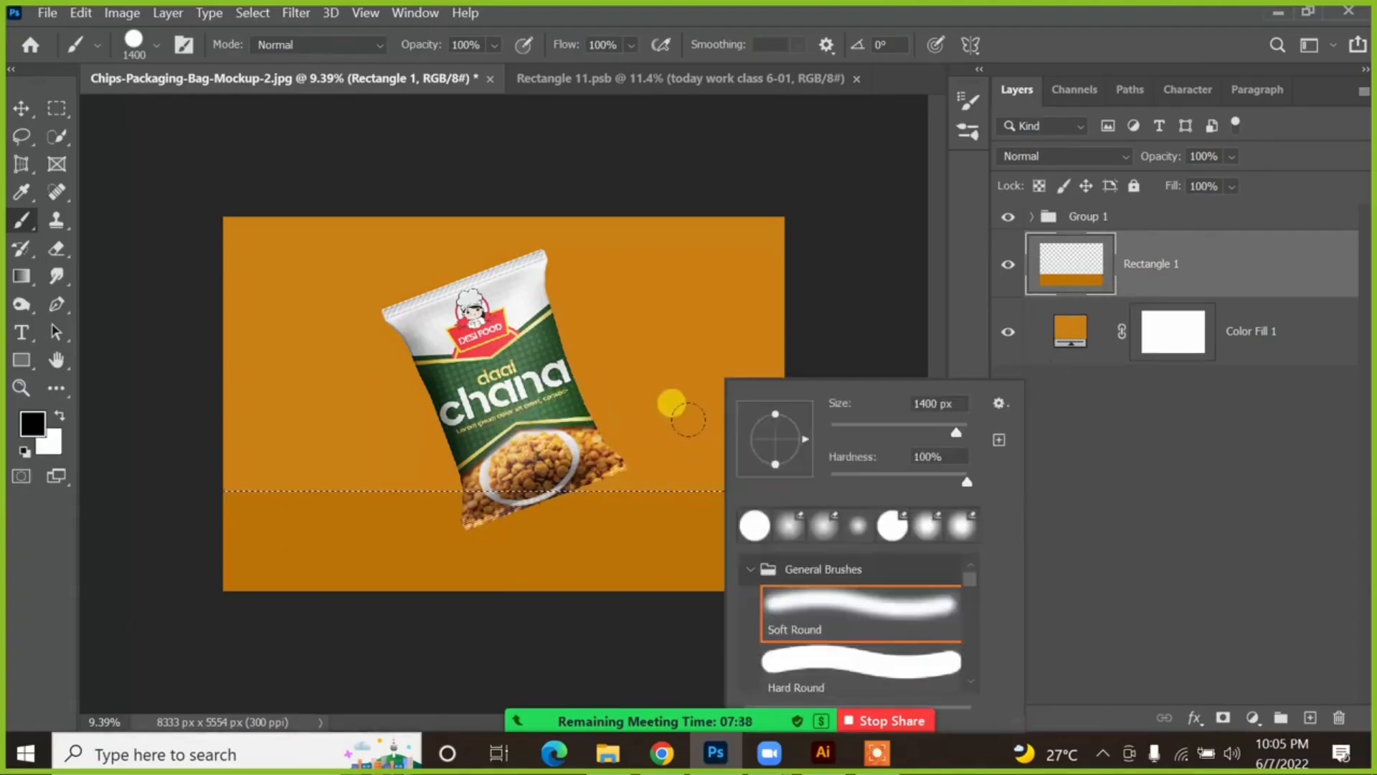
left_click_drag(854, 475, 83, 399)
left_click(625, 358)
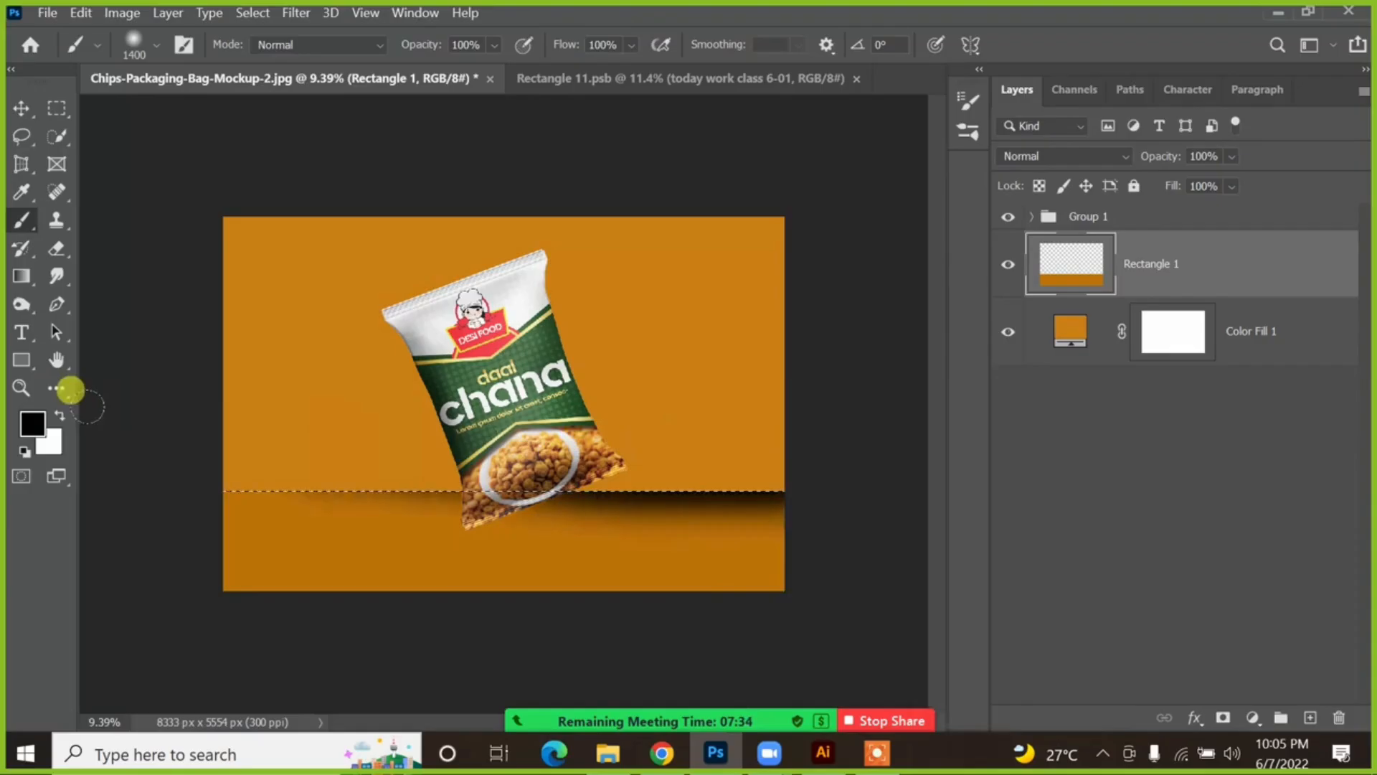
key("ctrl+z")
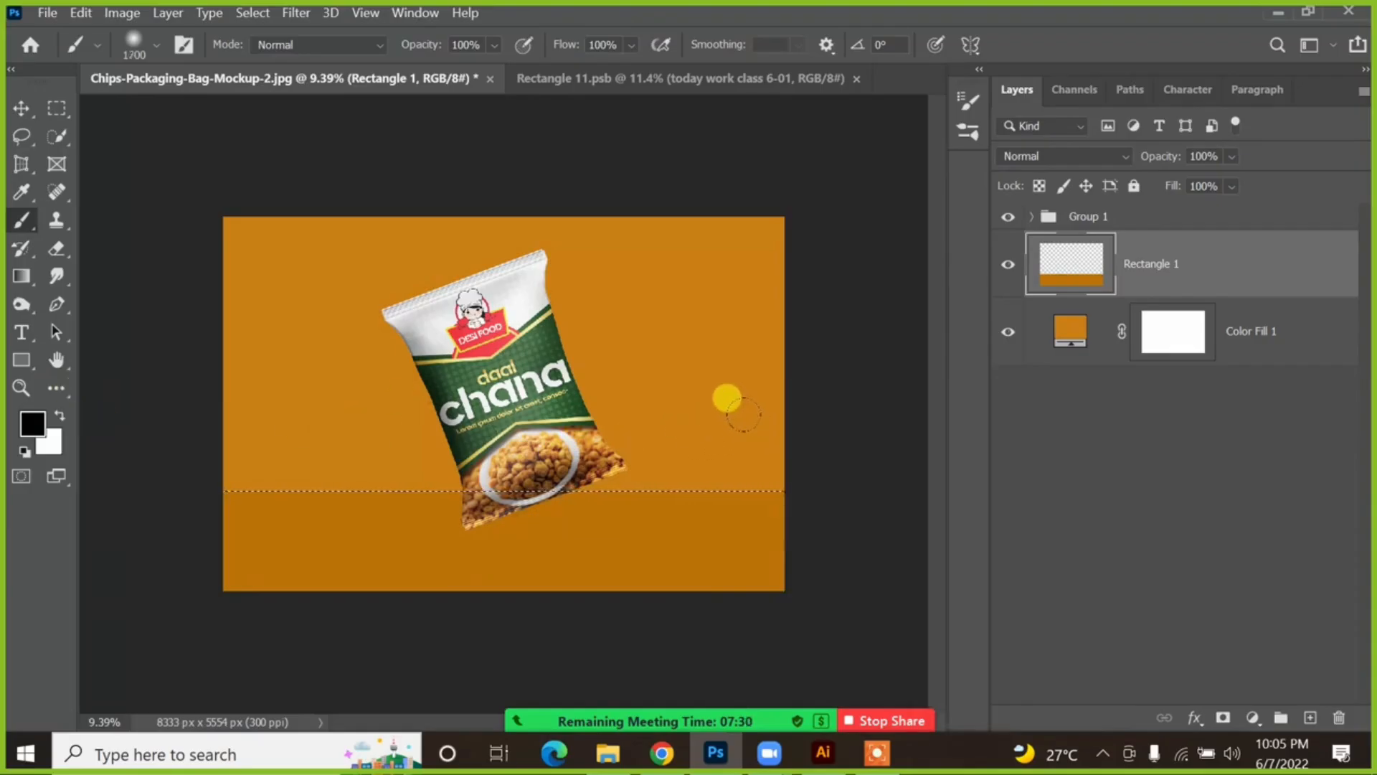
Step: Set the soft brush to 2300 px with 25% opacity
key("bracketright")
key("bracketright")
key("bracketright")
left_click(491, 46)
left_click_drag(498, 63, 468, 72)
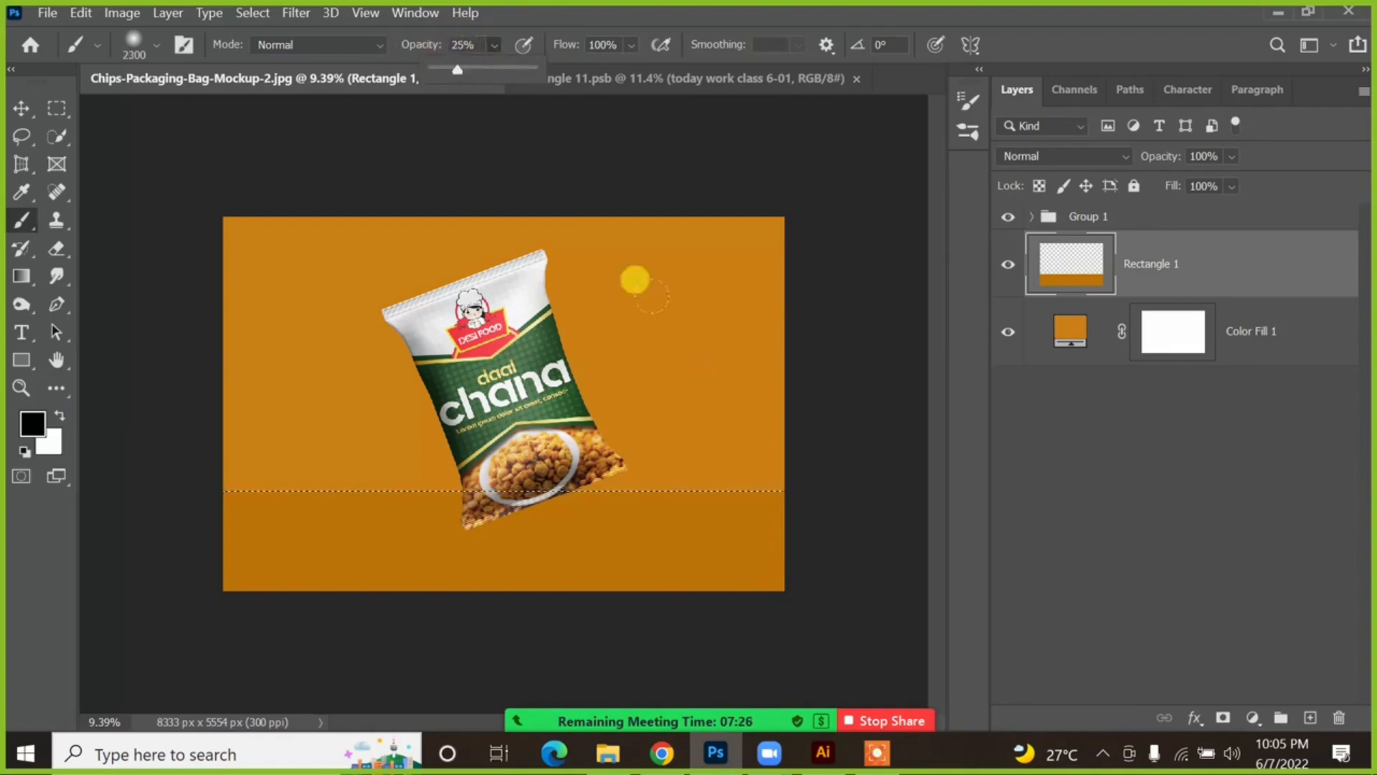
left_click(686, 366)
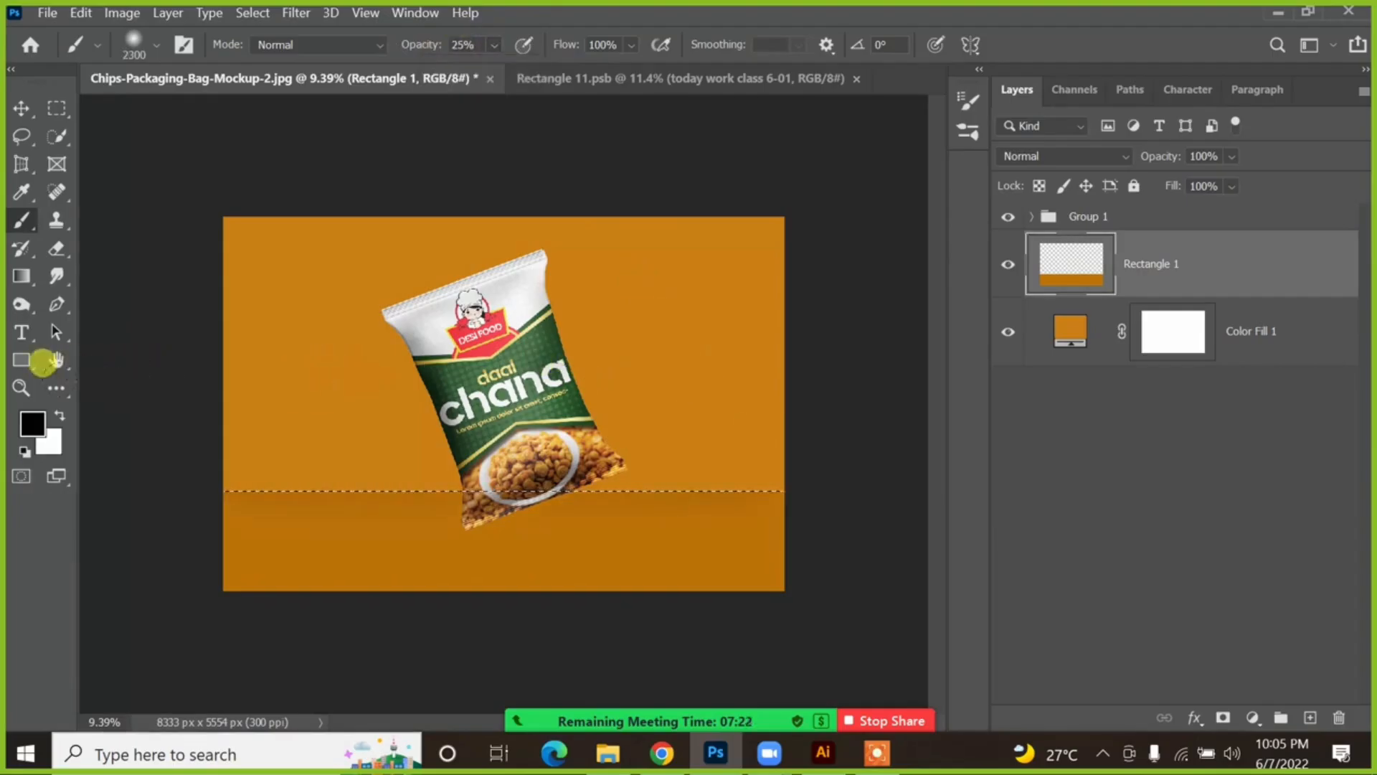
Step: Paint a faint black shadow along the floor's upper edge, clear the selection, and reselect the Rectangle 1 layer
left_click_drag(120, 436, 917, 401)
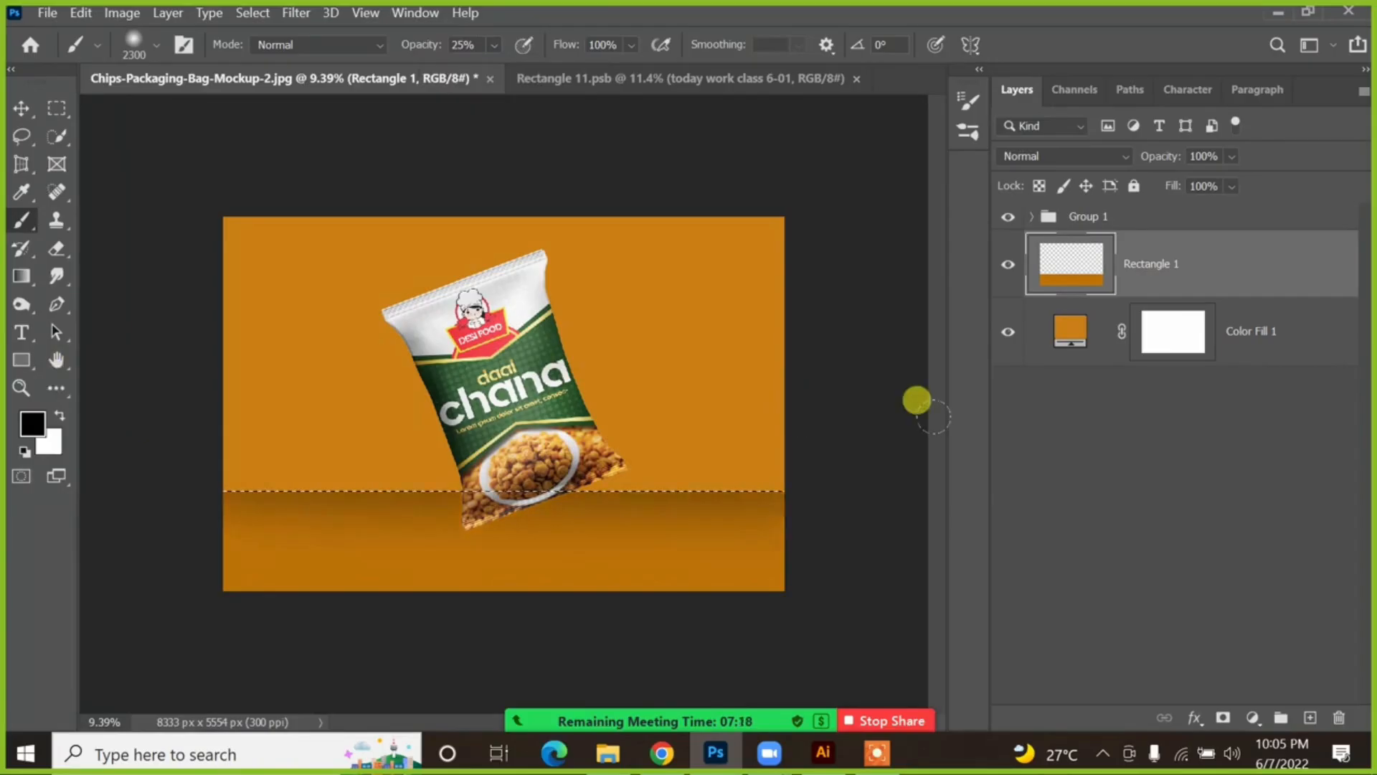
left_click(22, 108)
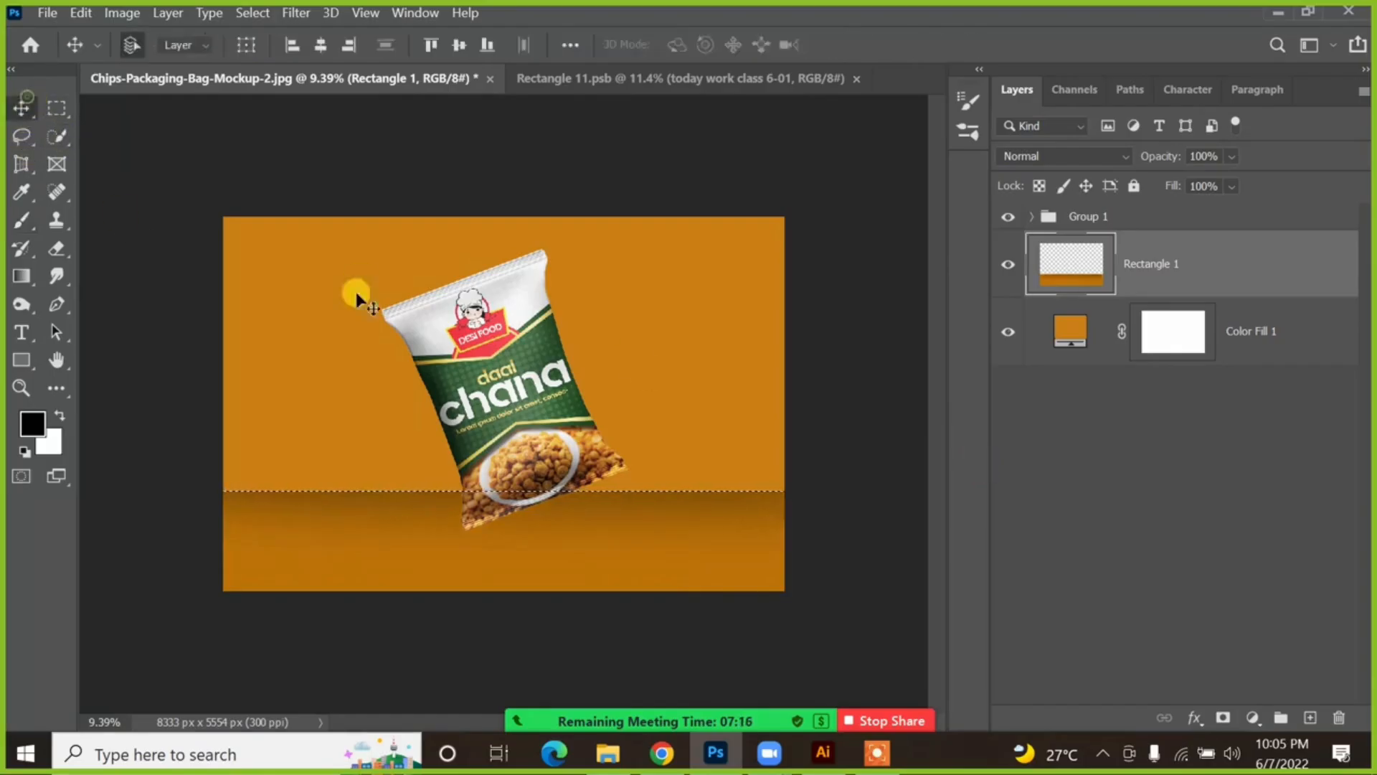
key("ctrl+d")
left_click(845, 449)
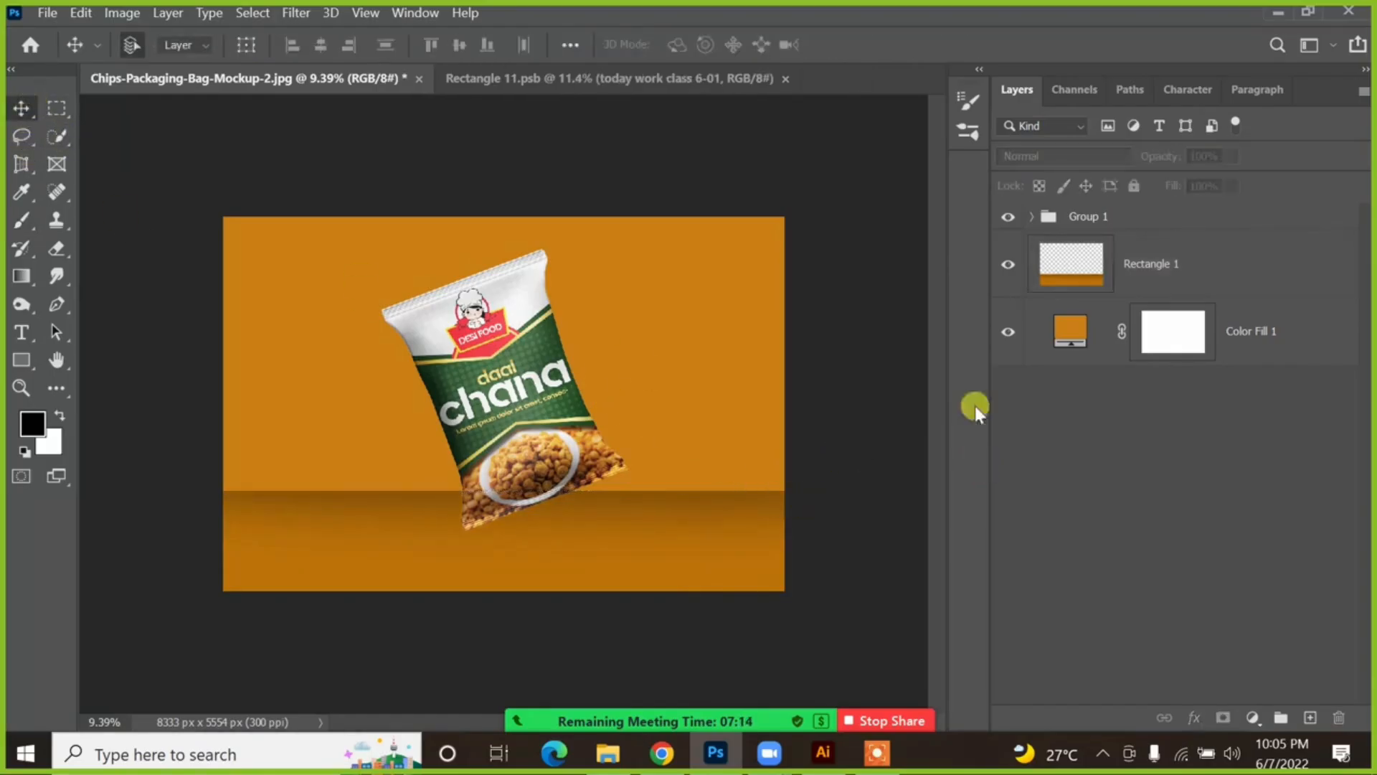
left_click(1168, 267)
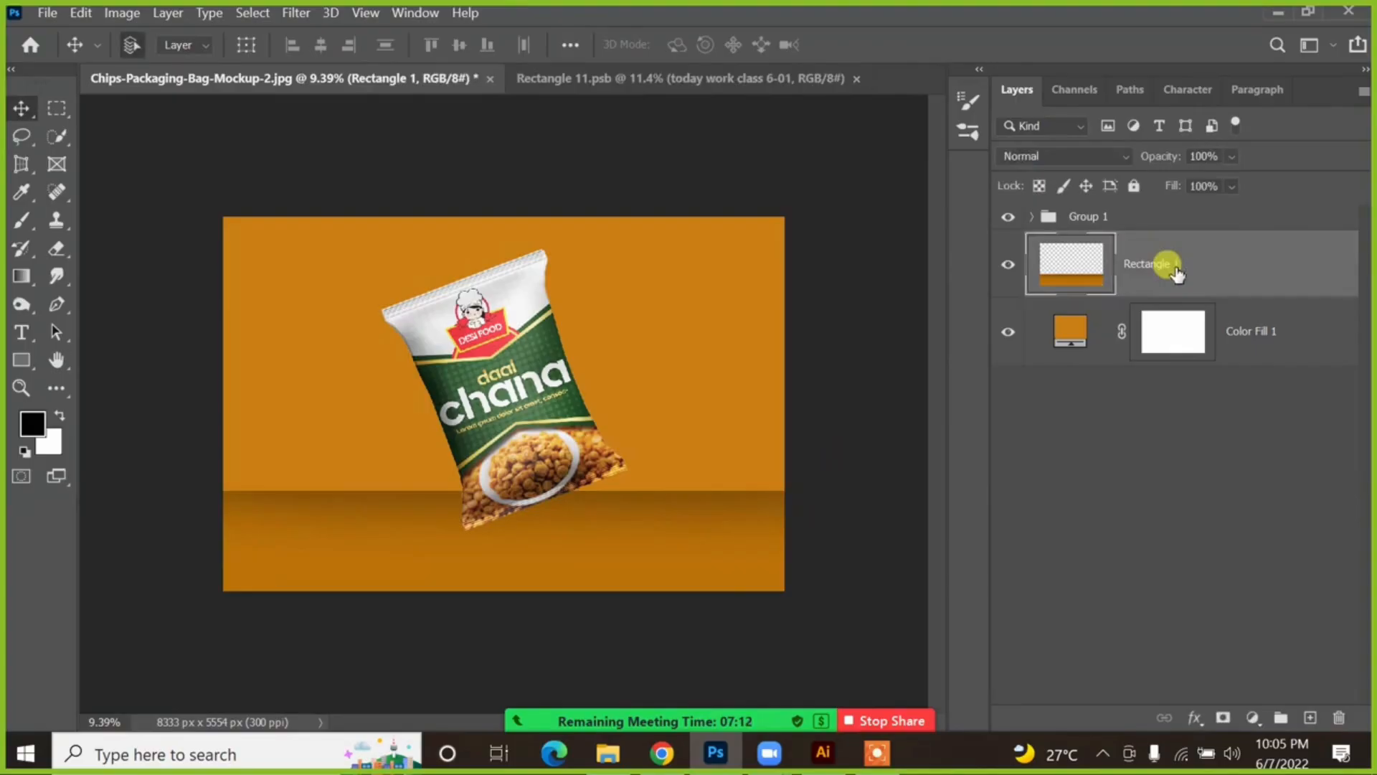
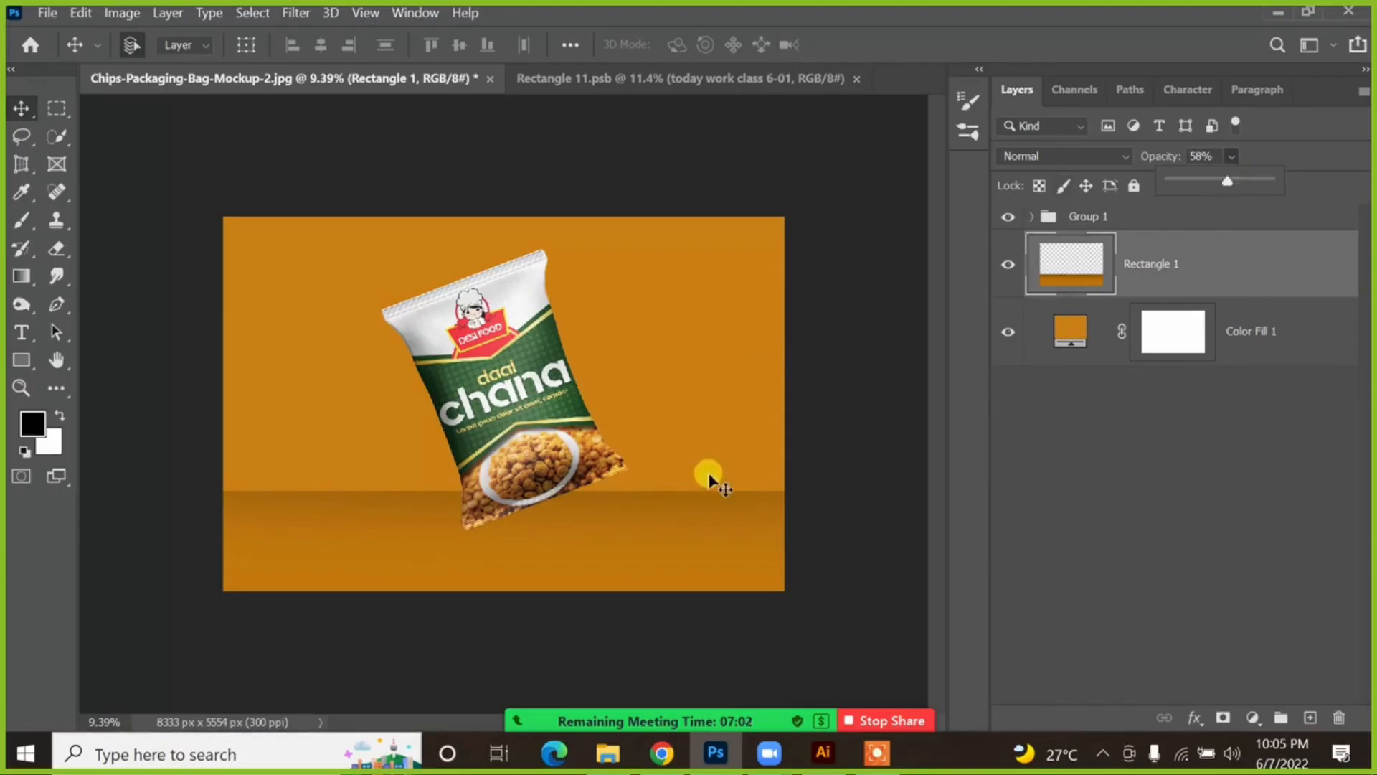
Step: Raise the Rectangle 1 floor slightly behind the bag and add a new empty layer above it
mouse_move(671, 498)
left_mouse_down()
mouse_move(664, 519)
mouse_move(673, 505)
left_mouse_up()
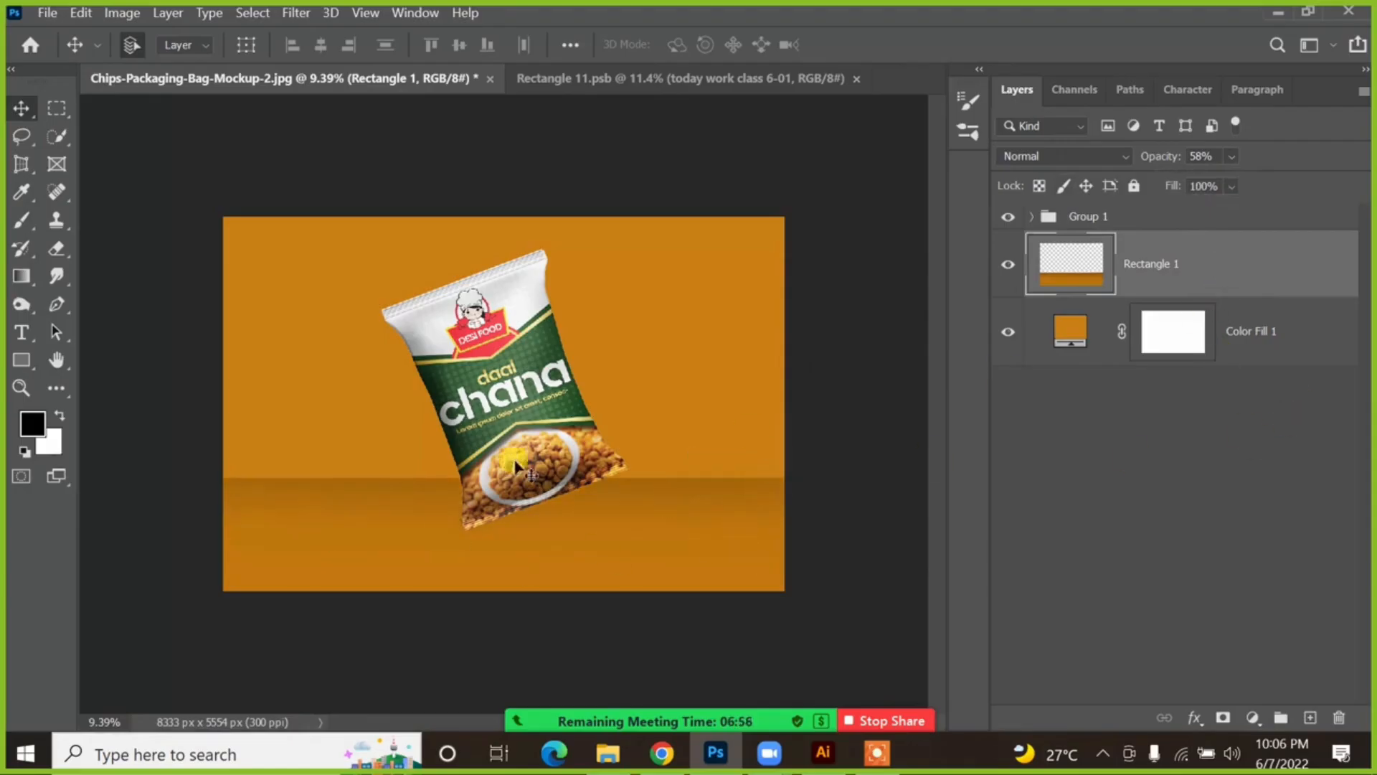
left_click(1310, 718)
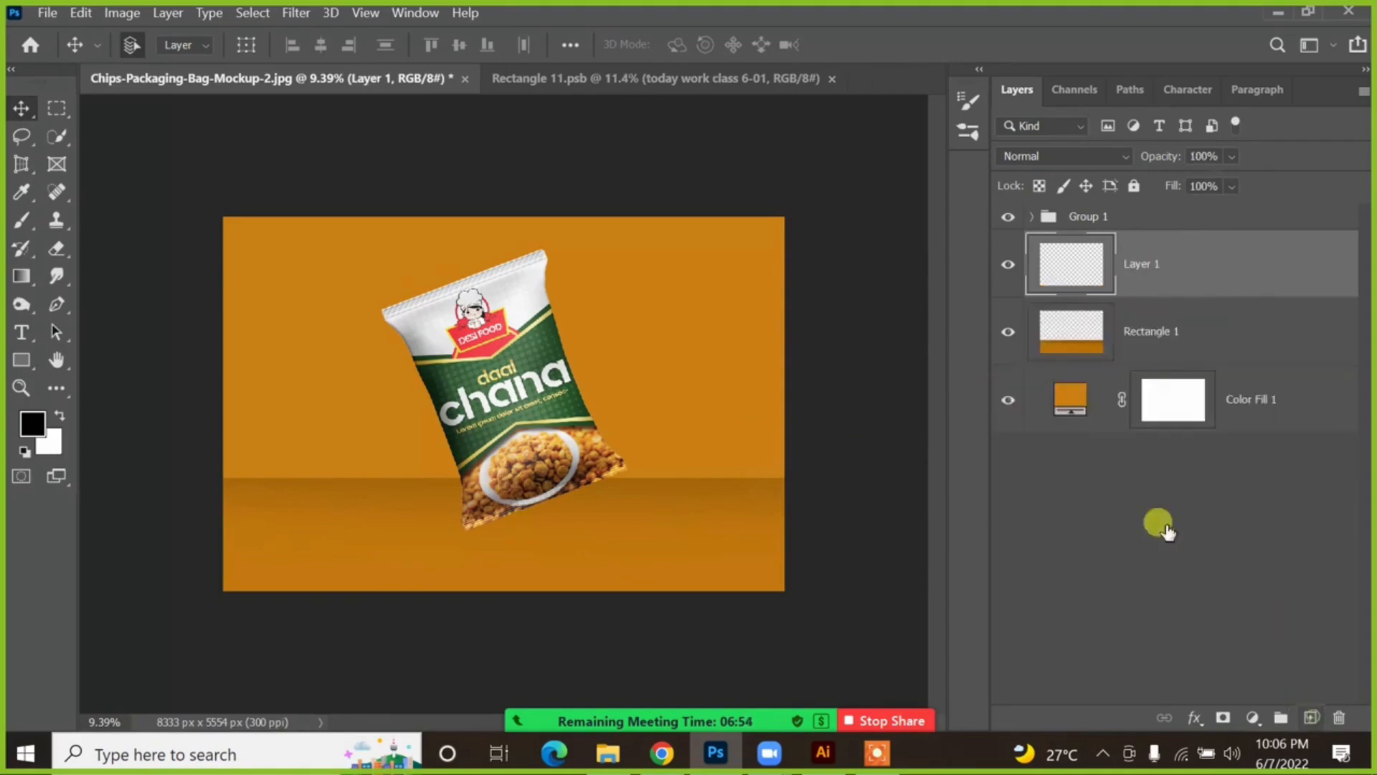
Step: Set the soft brush to 100% opacity and 1900 px, and paint a single black dab on the wall beside the bag
key("b")
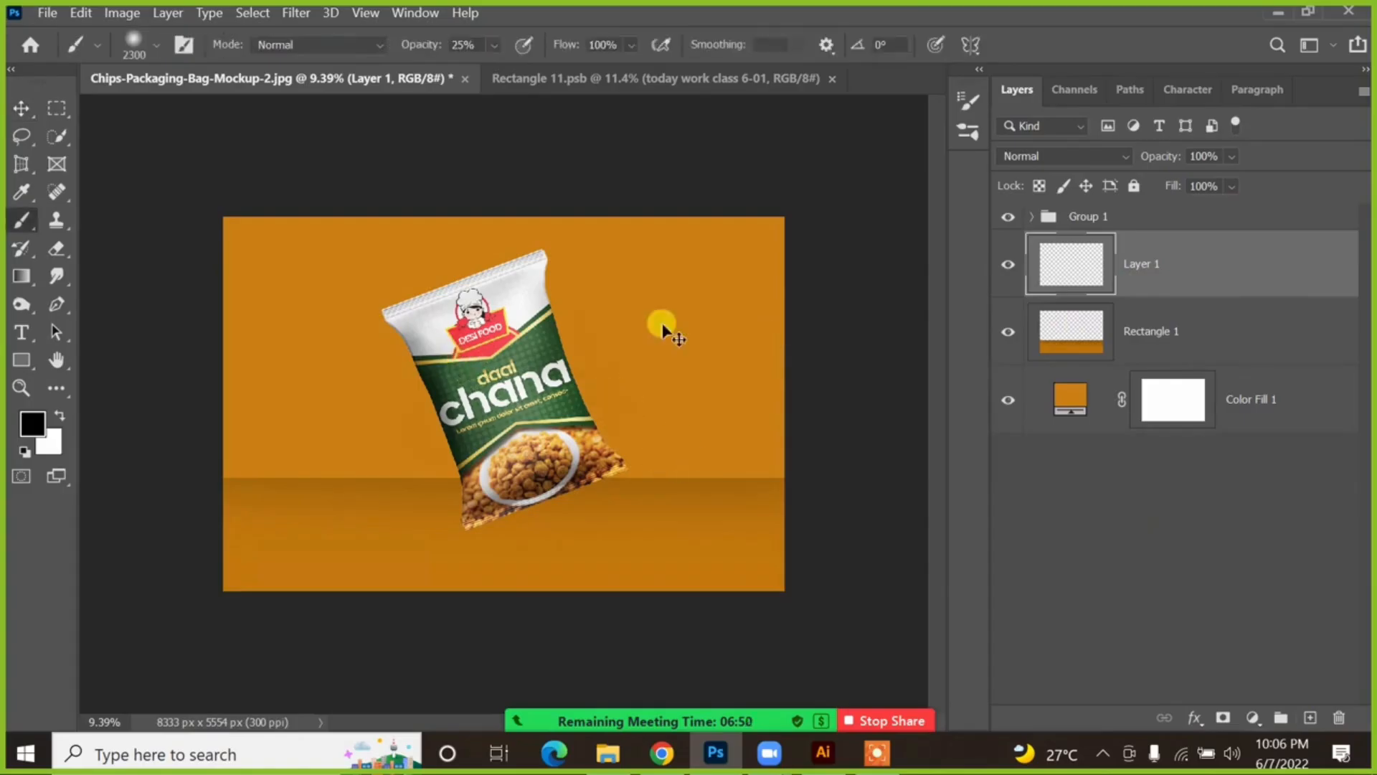
left_click(685, 287)
key("ctrl+z")
left_click(495, 45)
left_click_drag(501, 68, 645, 43)
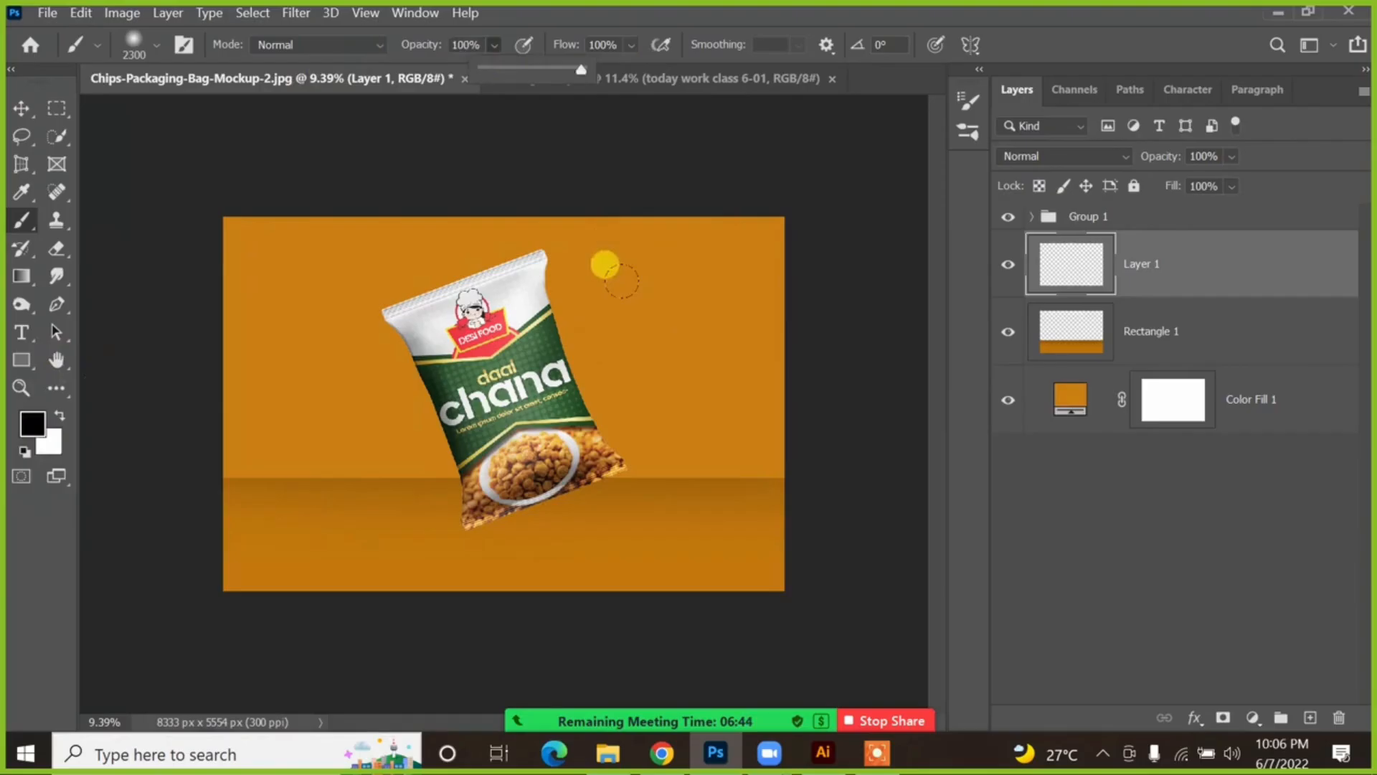
key("bracketleft")
key("bracketleft")
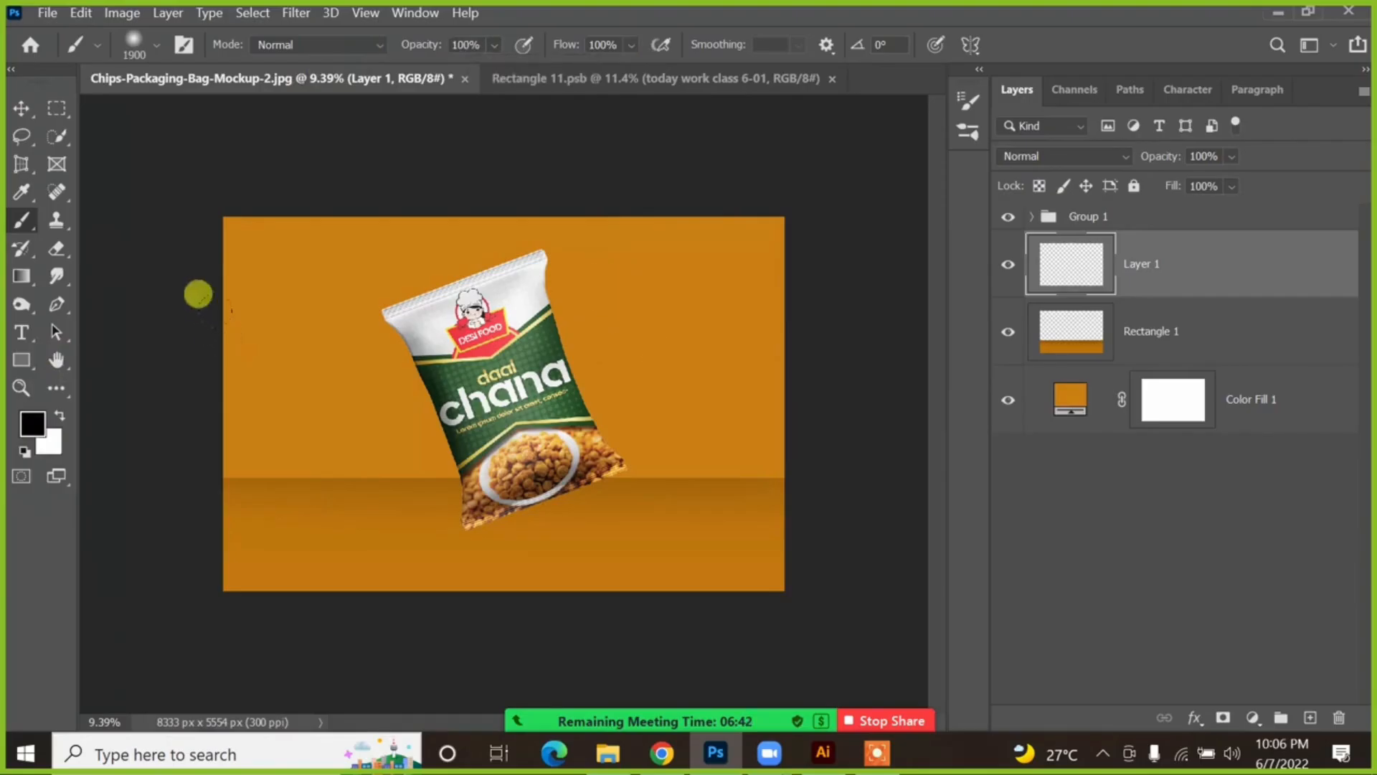
left_click(649, 344)
Step: Move the black dab beneath the bag and flatten it into a thin horizontal floor shadow
left_click(20, 109)
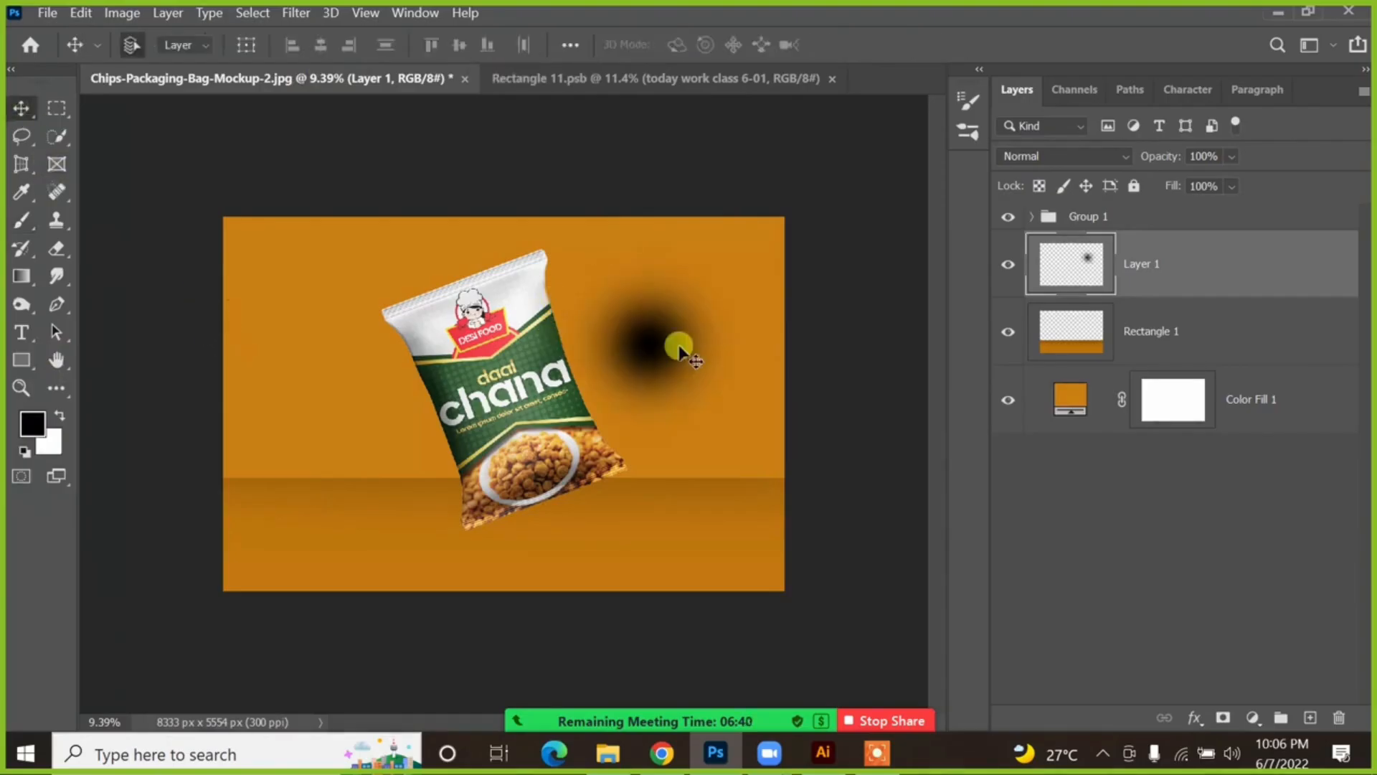
mouse_move(679, 347)
left_mouse_down()
mouse_move(603, 399)
mouse_move(536, 518)
left_mouse_up()
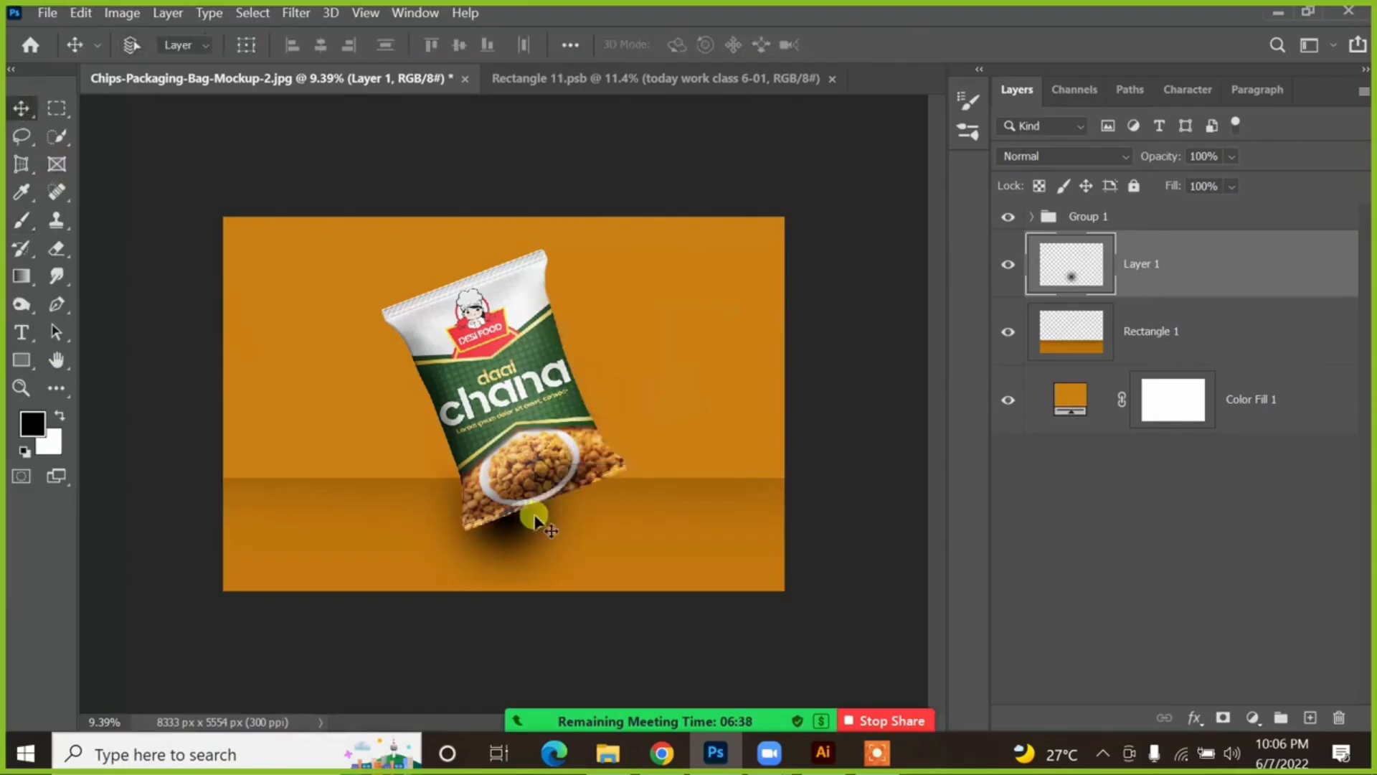
key("ctrl+t")
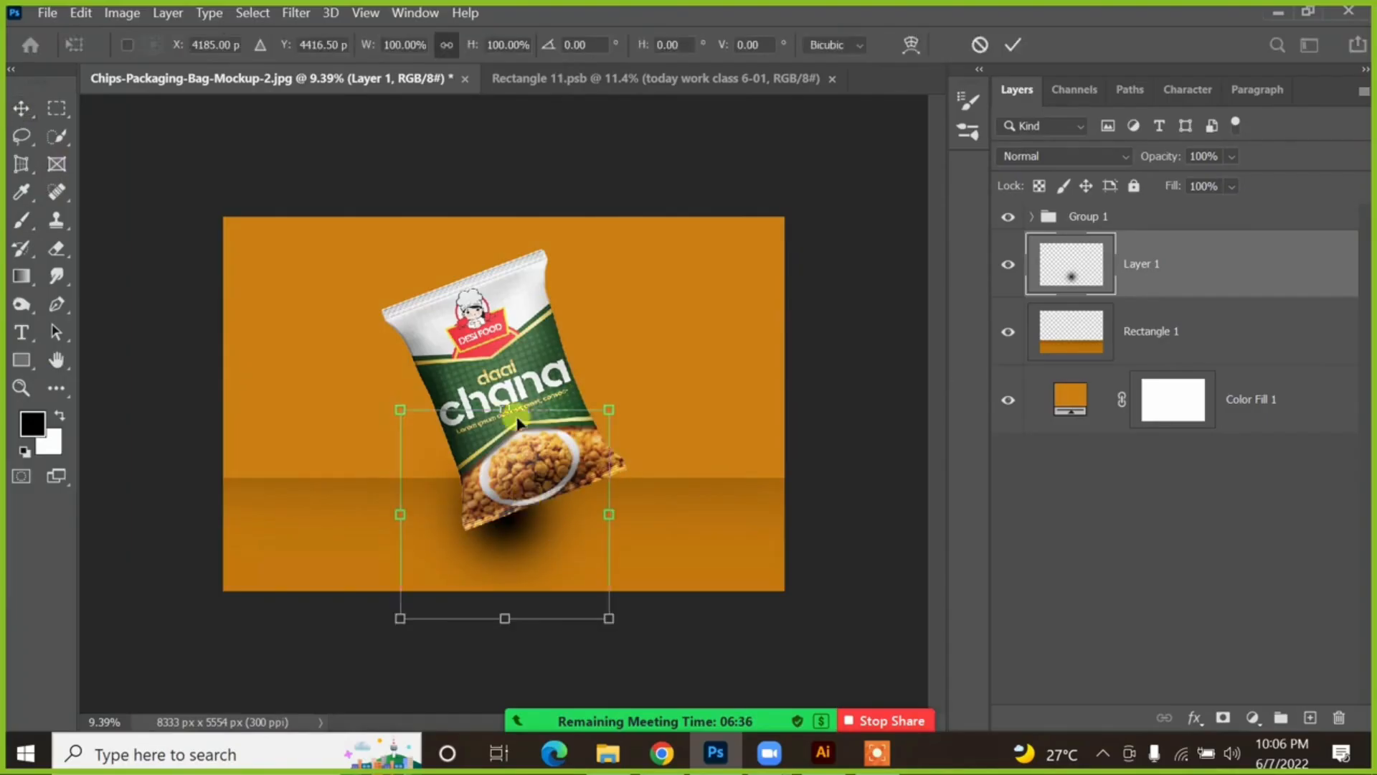
left_click_drag(505, 410, 803, 526)
left_click_drag(569, 511, 517, 538)
key("Return")
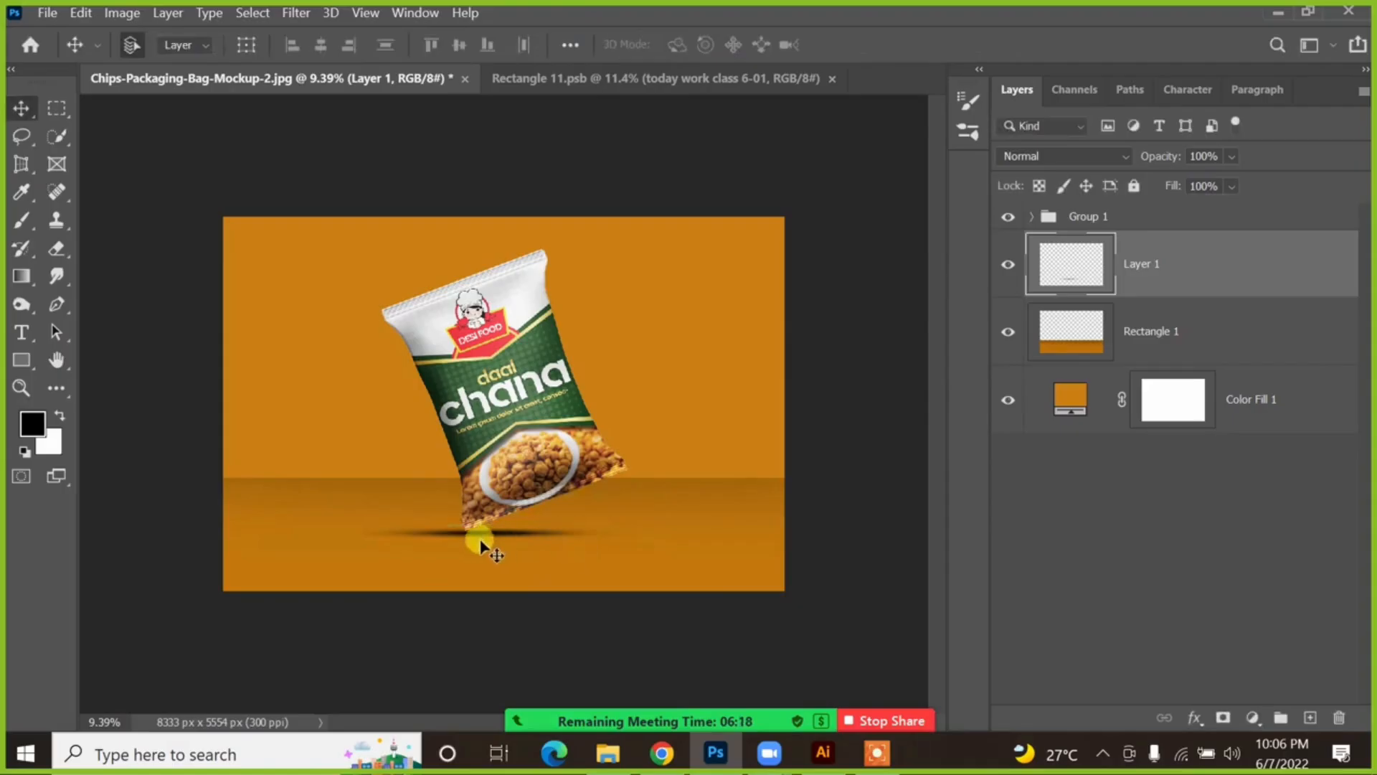
Step: Nudge the thin shadow so it sits against the bag's lowest corner
left_click_drag(439, 516, 508, 548)
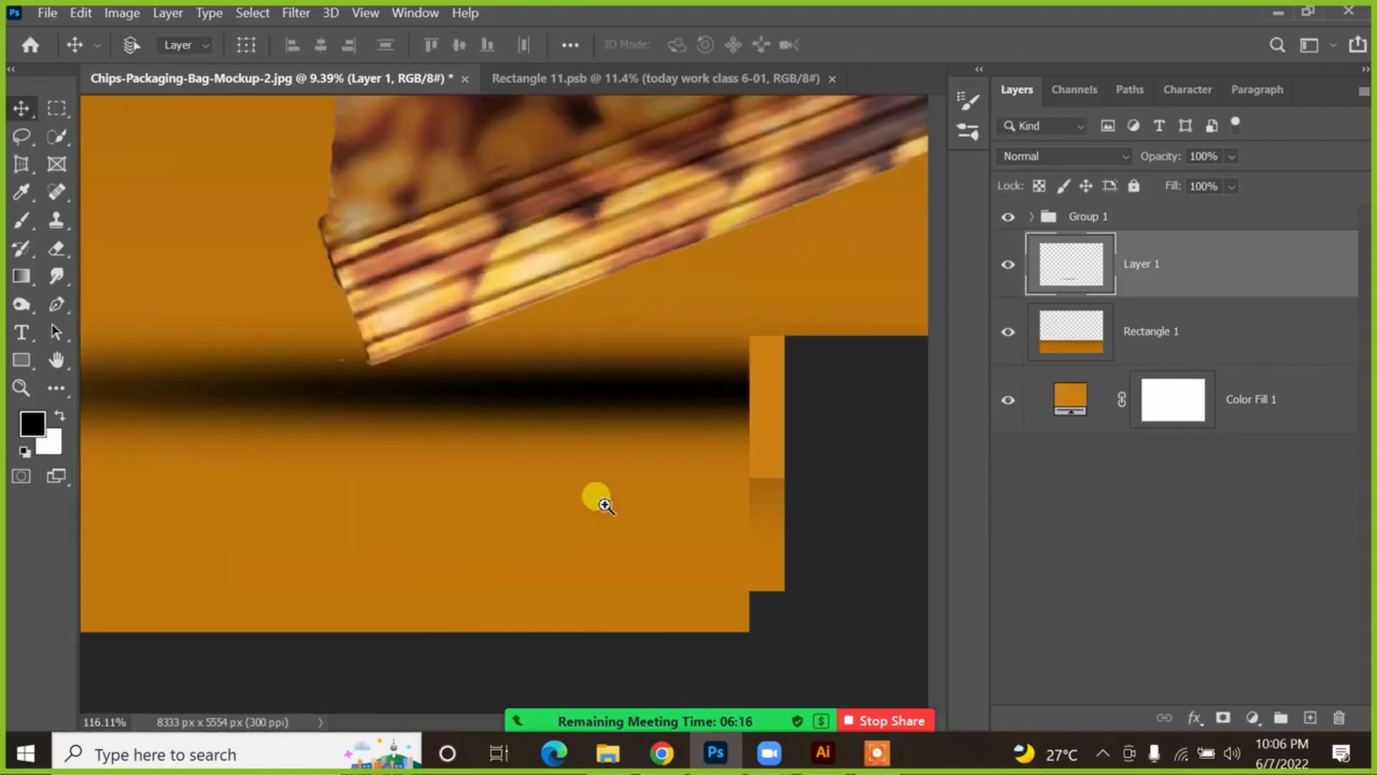
left_click_drag(519, 391, 473, 373)
key("ctrl+0")
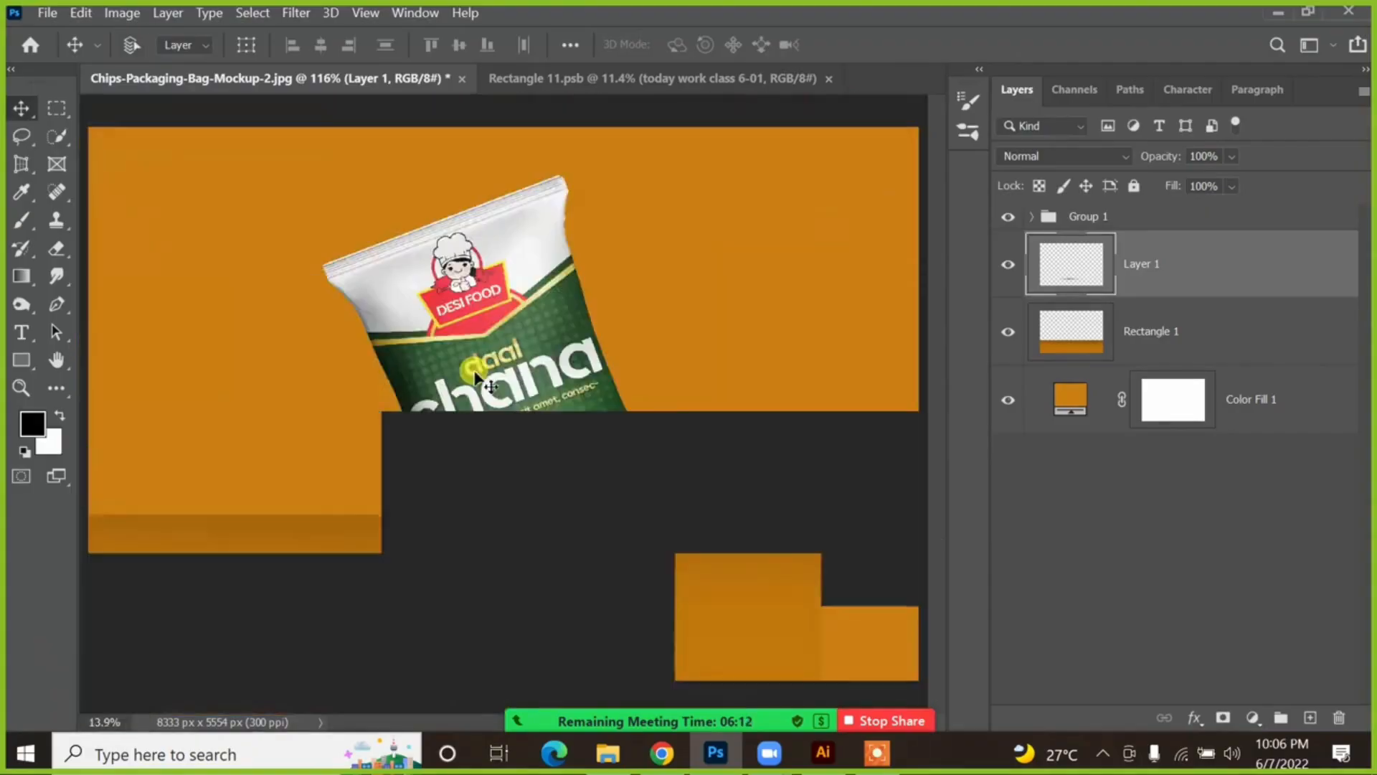
key("ctrl+minus")
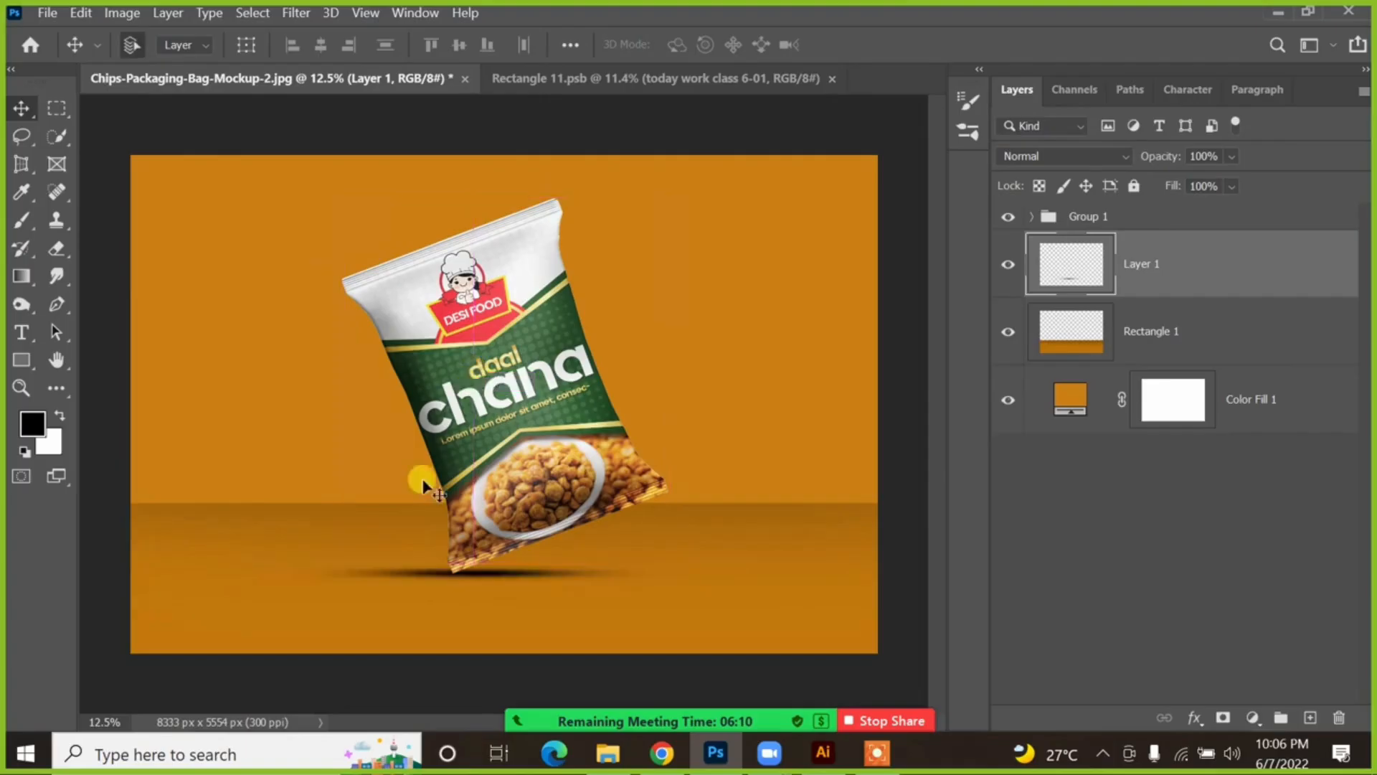
Step: Set the shadow layer's blend mode to Multiply and its opacity to 45%
left_click(1054, 155)
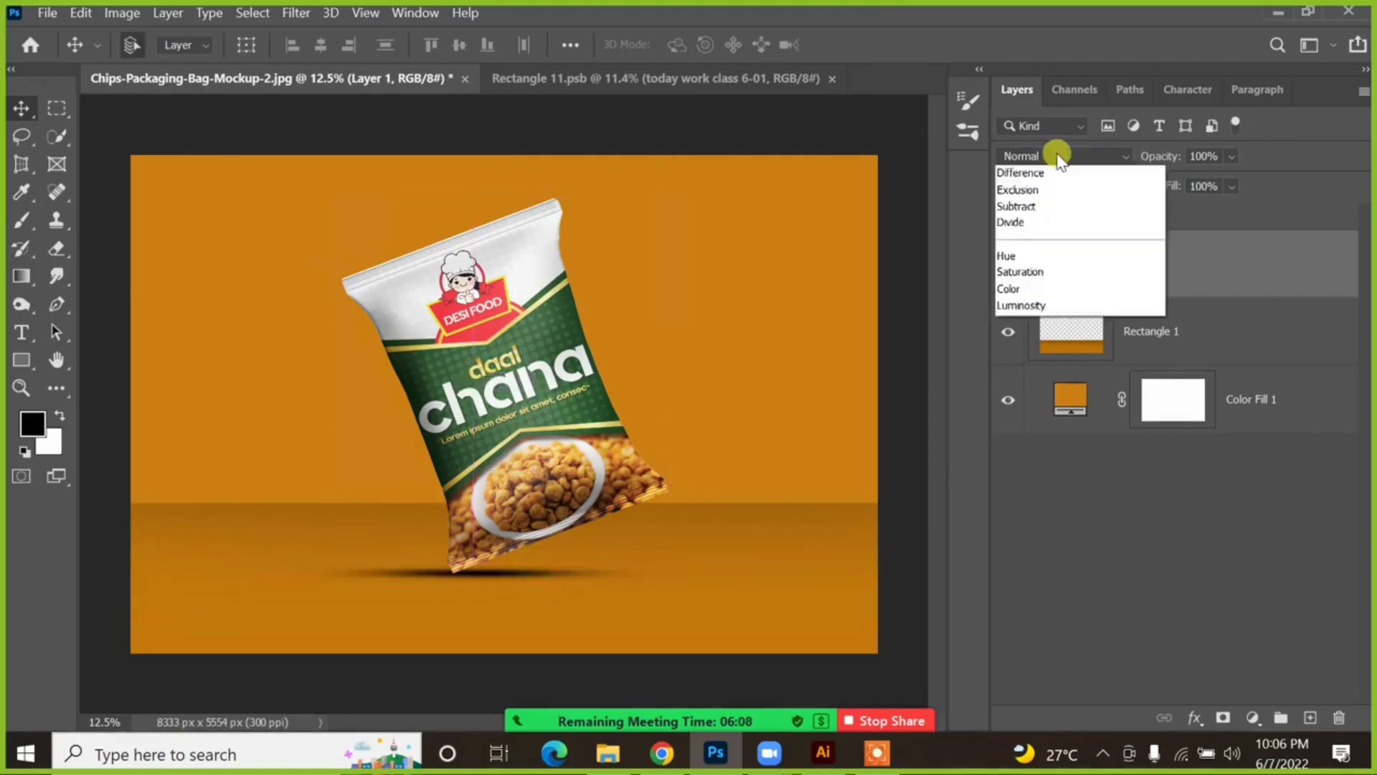
left_click(1028, 243)
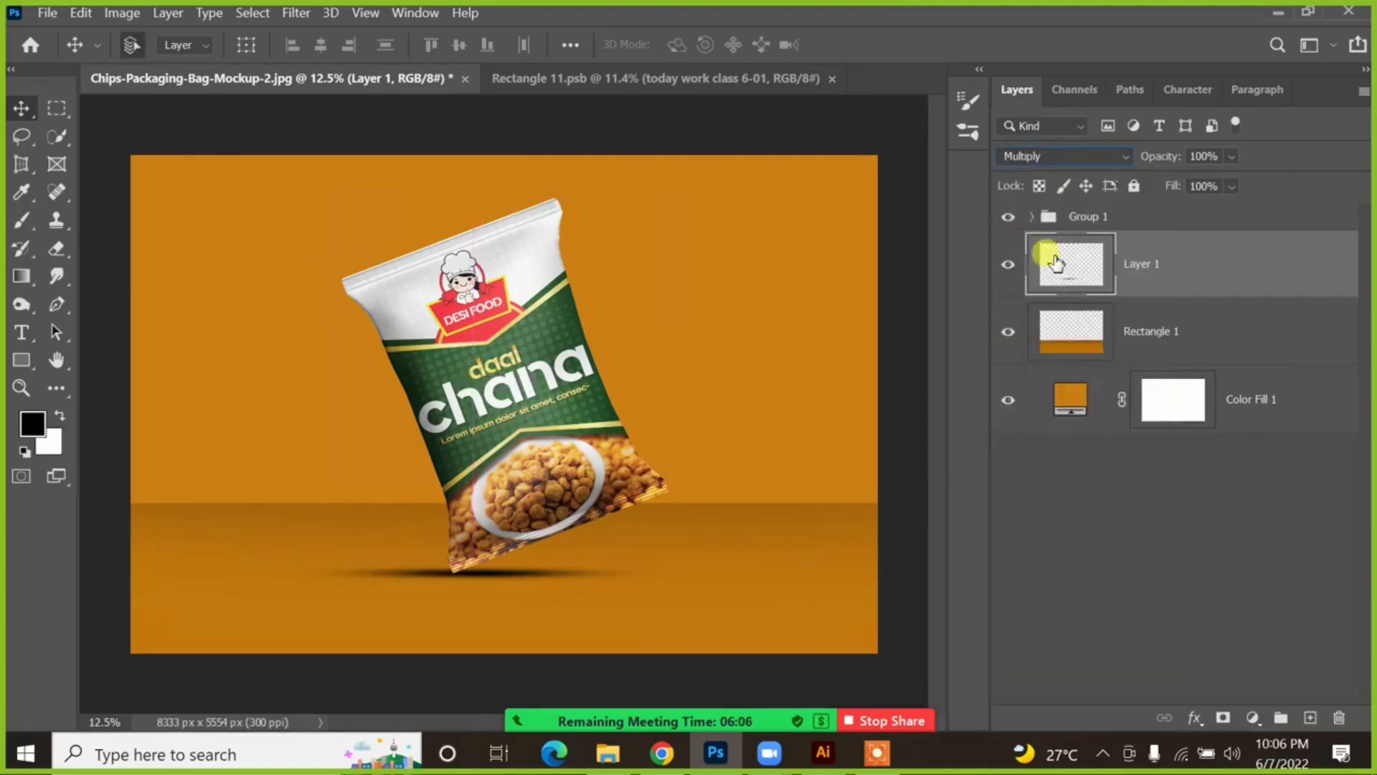
left_click(1232, 162)
left_click_drag(1267, 180, 1215, 183)
left_click(1076, 399)
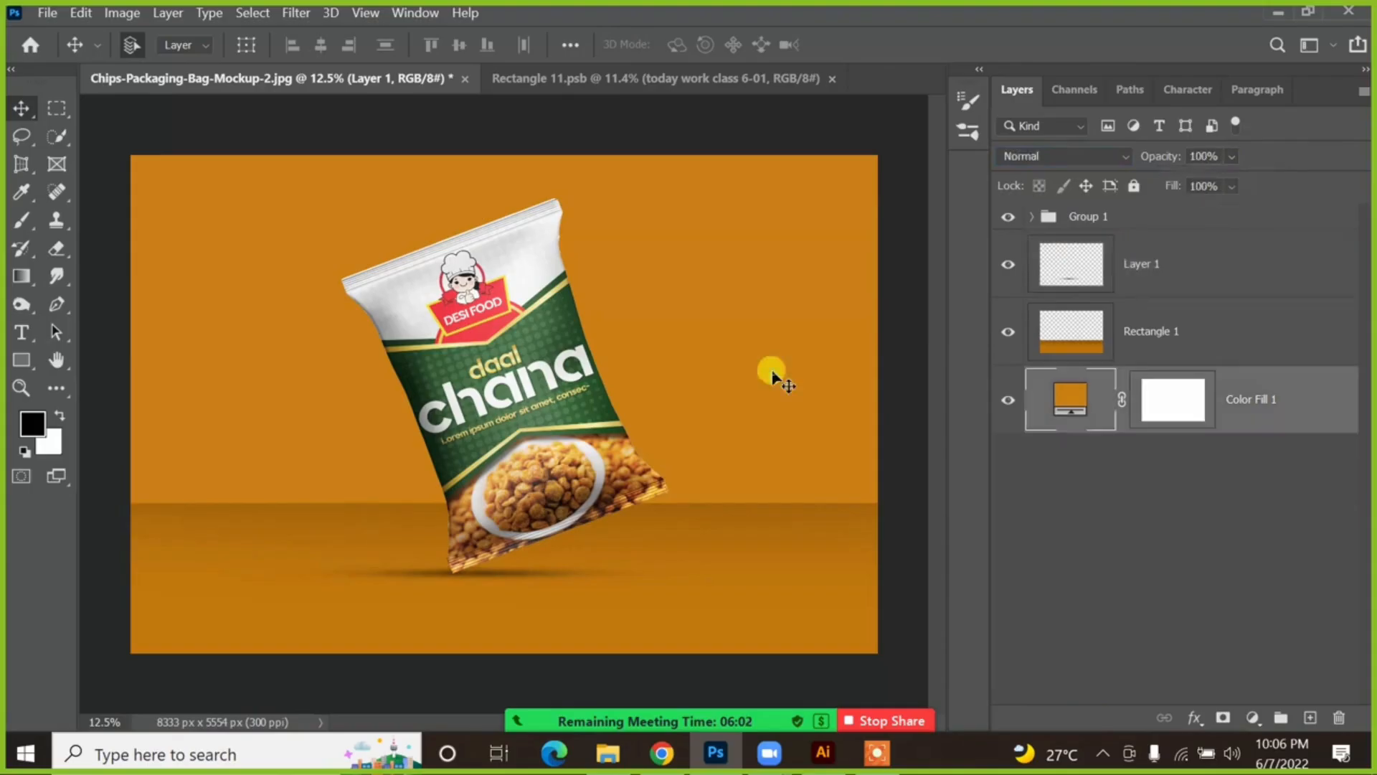
Step: Try moving the shadow further down the floor, away from the bag's lowest corner, and undo the move
scroll(695, 372, "down", 3)
scroll(695, 373, "down", 1)
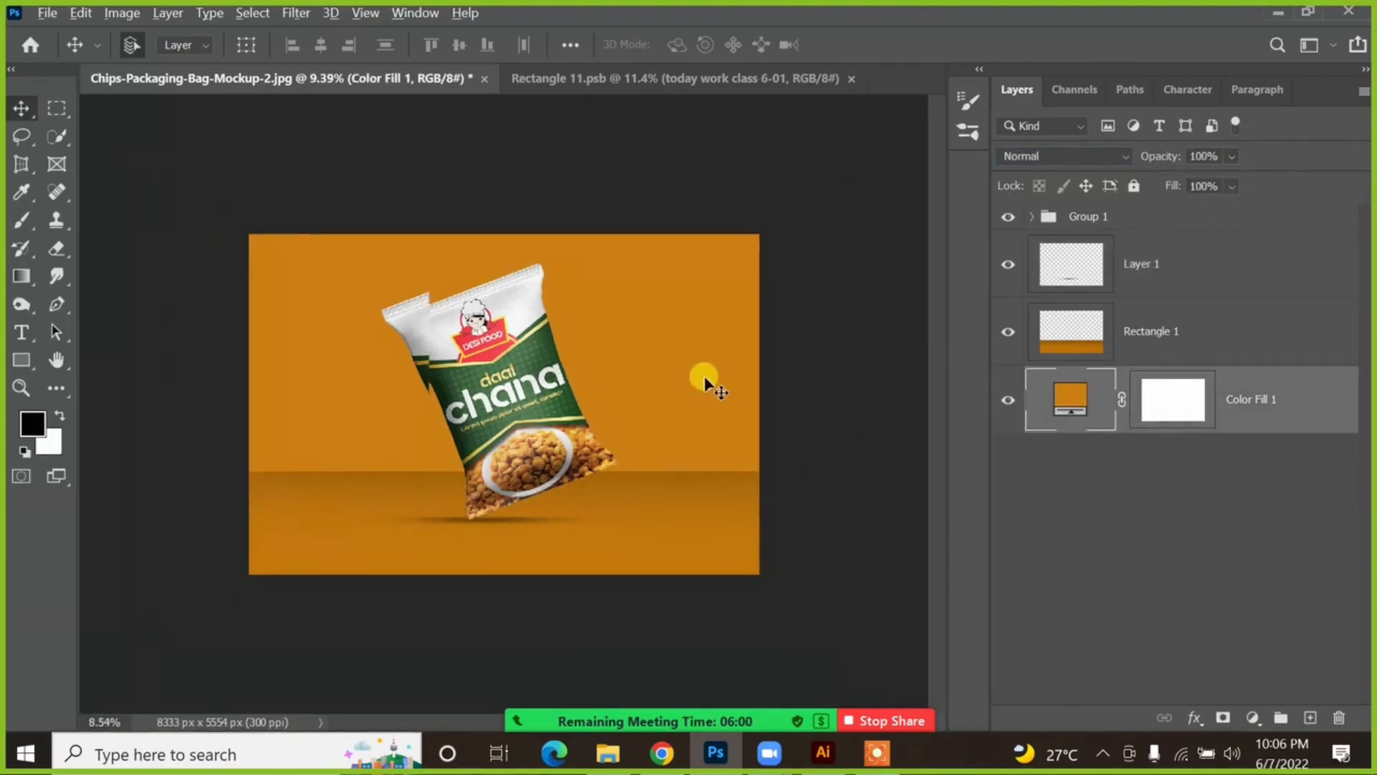
left_click(508, 519)
left_click_drag(506, 520, 509, 527)
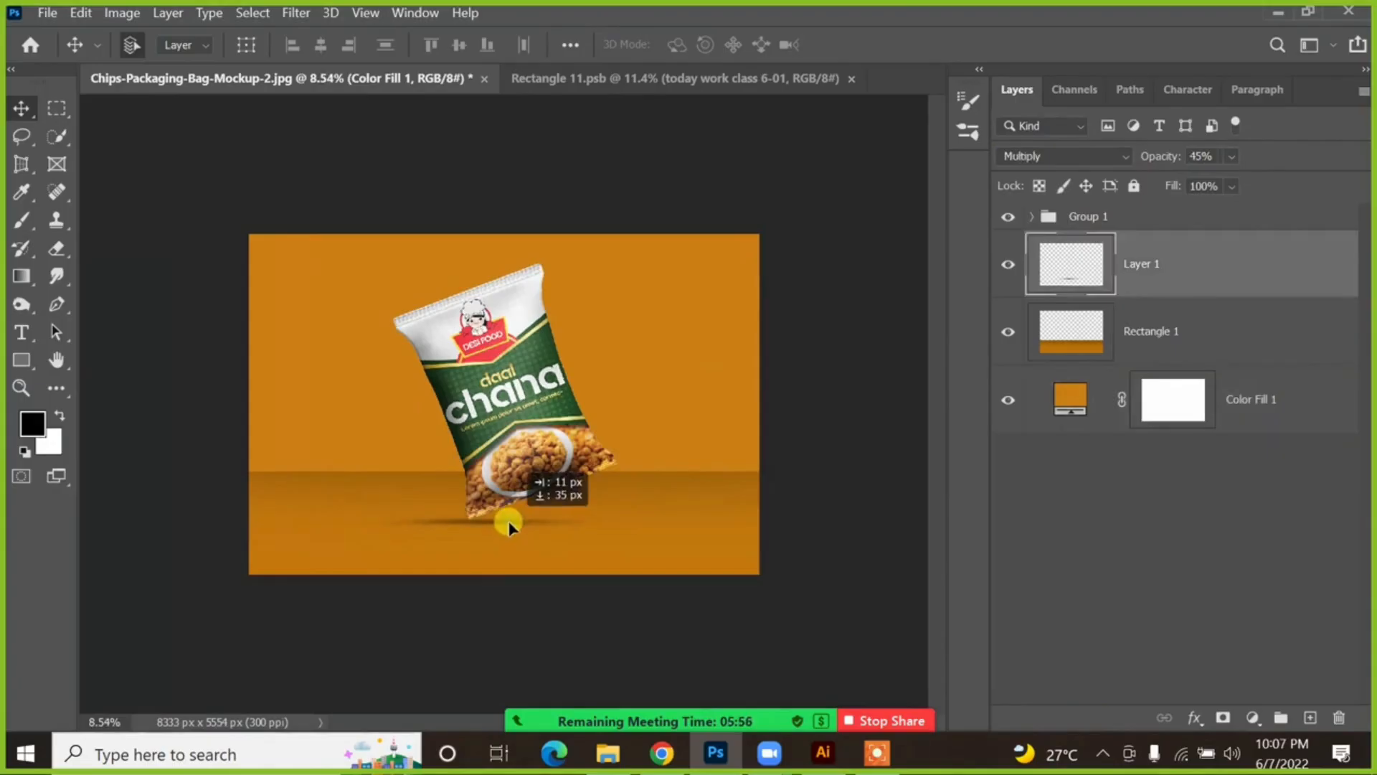
mouse_move(508, 526)
left_mouse_down()
mouse_move(532, 525)
mouse_move(516, 529)
mouse_move(523, 547)
left_mouse_up()
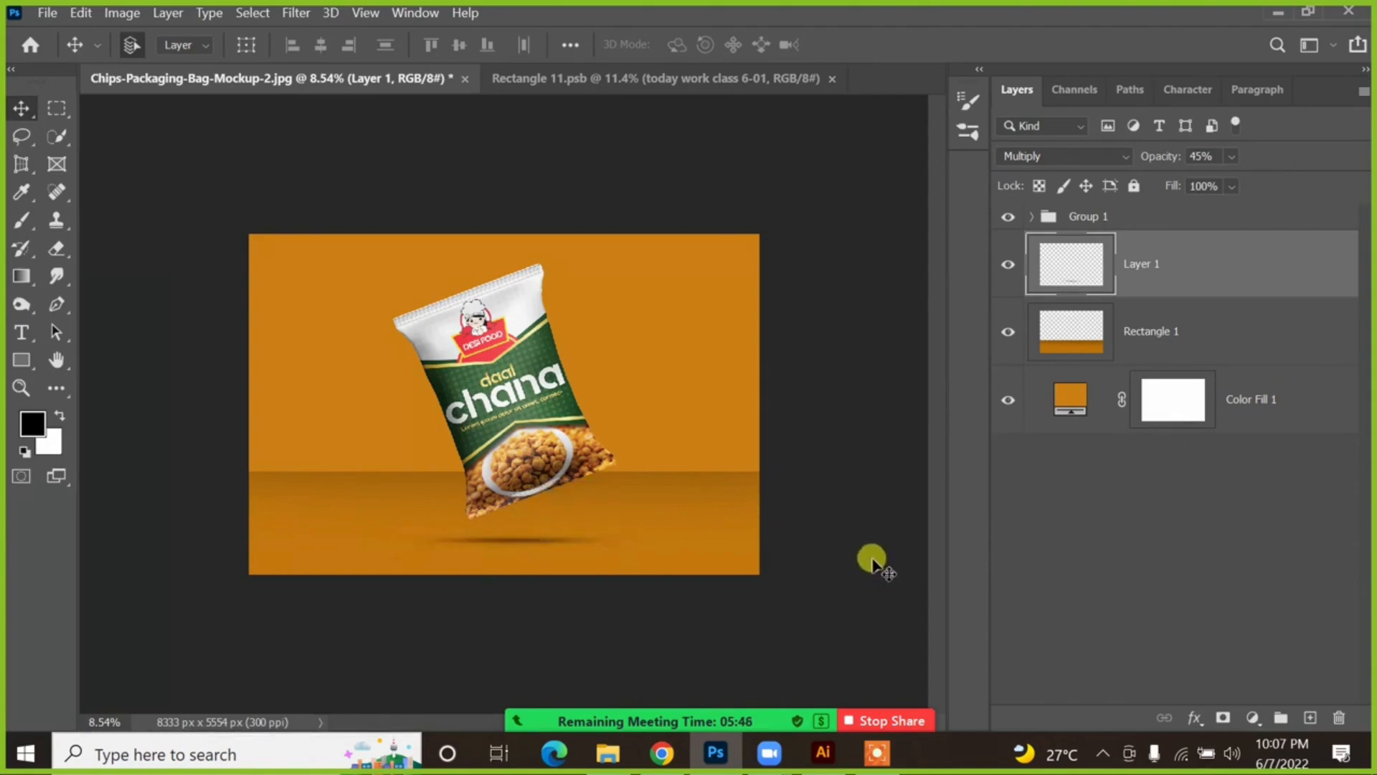
key("ctrl+z")
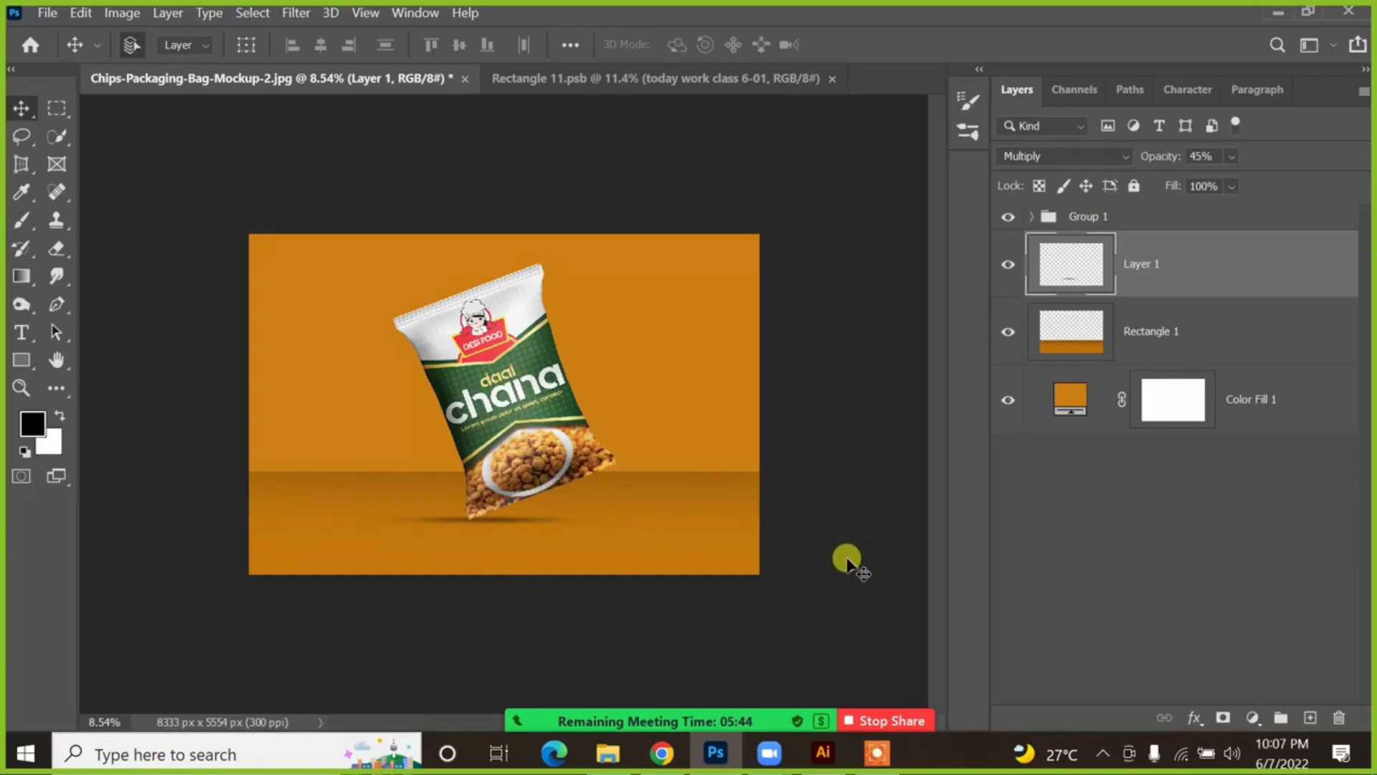
Step: Fade the left end of the floor shadow using the Eraser at 2200 px and 52% opacity
left_click_drag(305, 447, 675, 578)
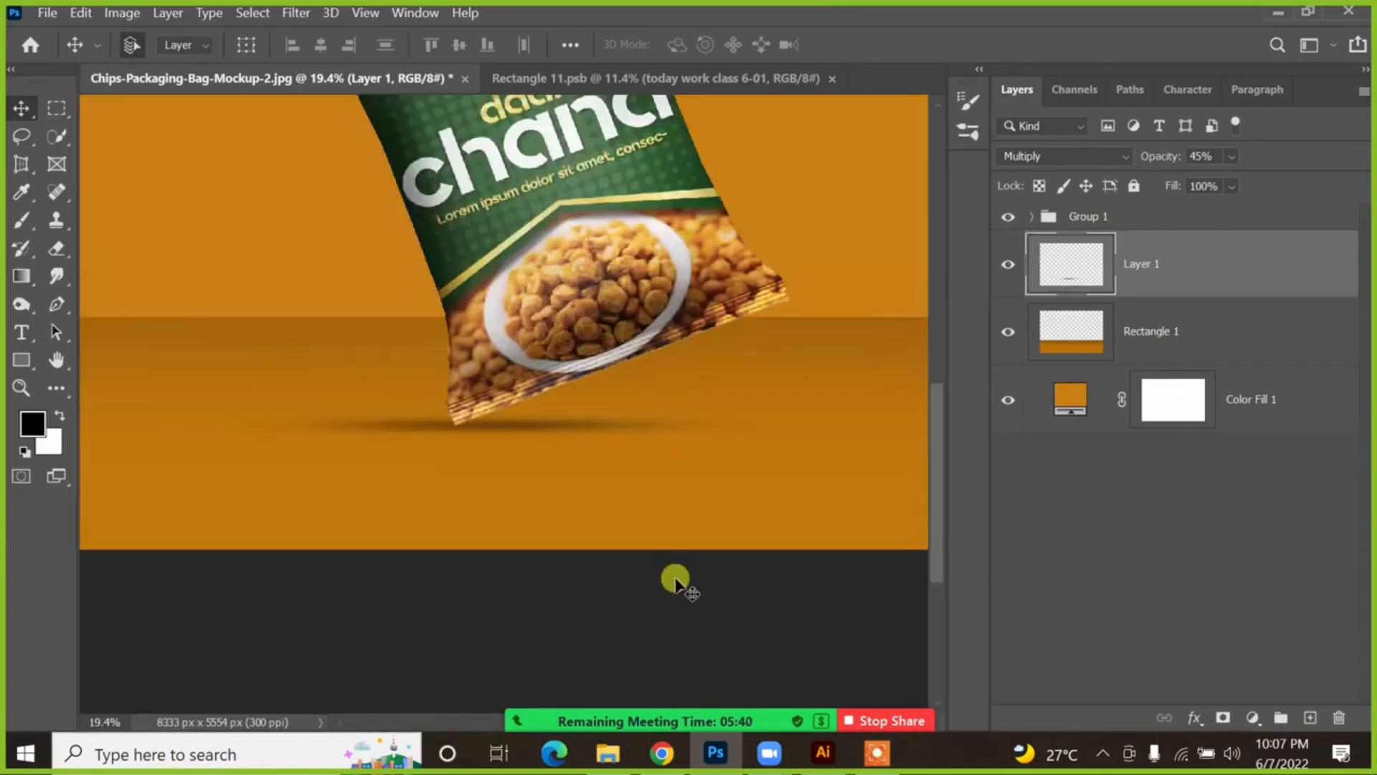
key("e")
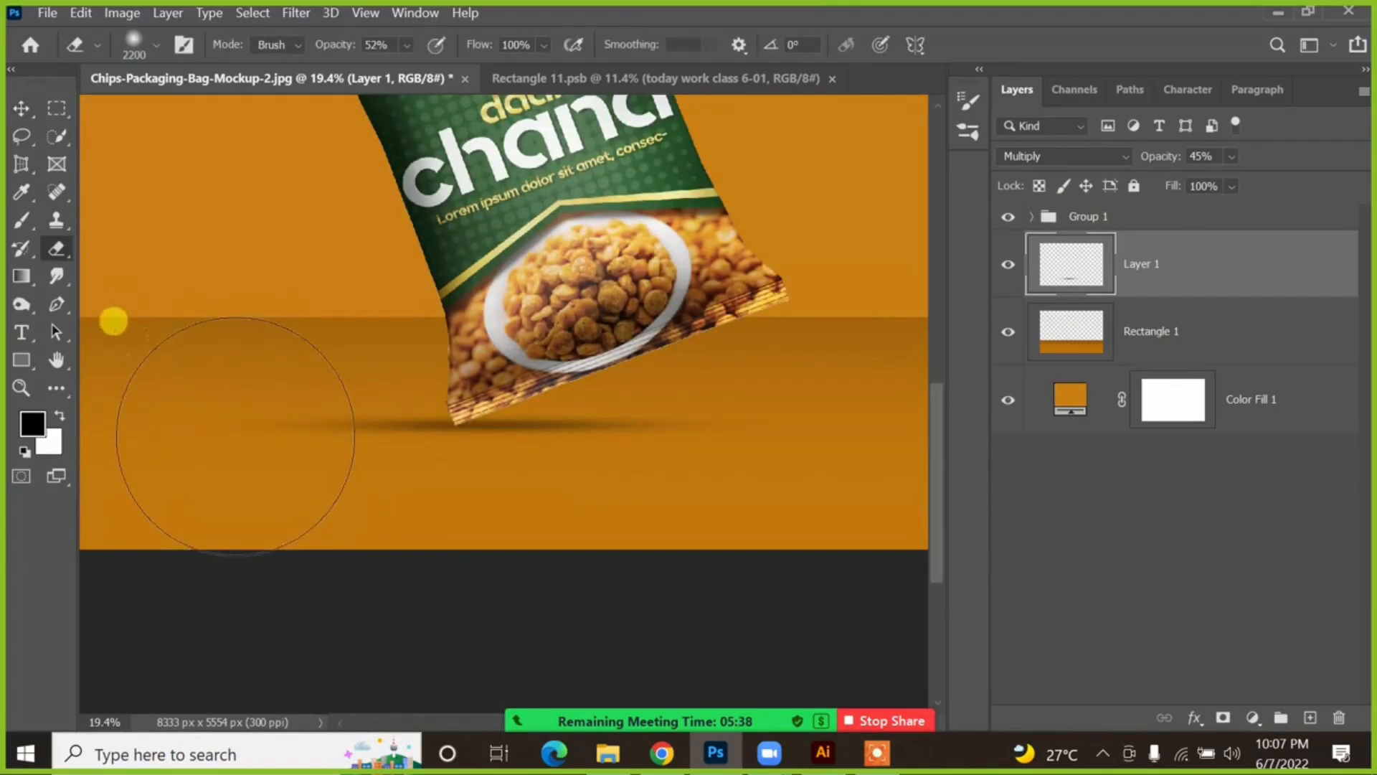
left_click(257, 429)
left_click(246, 410)
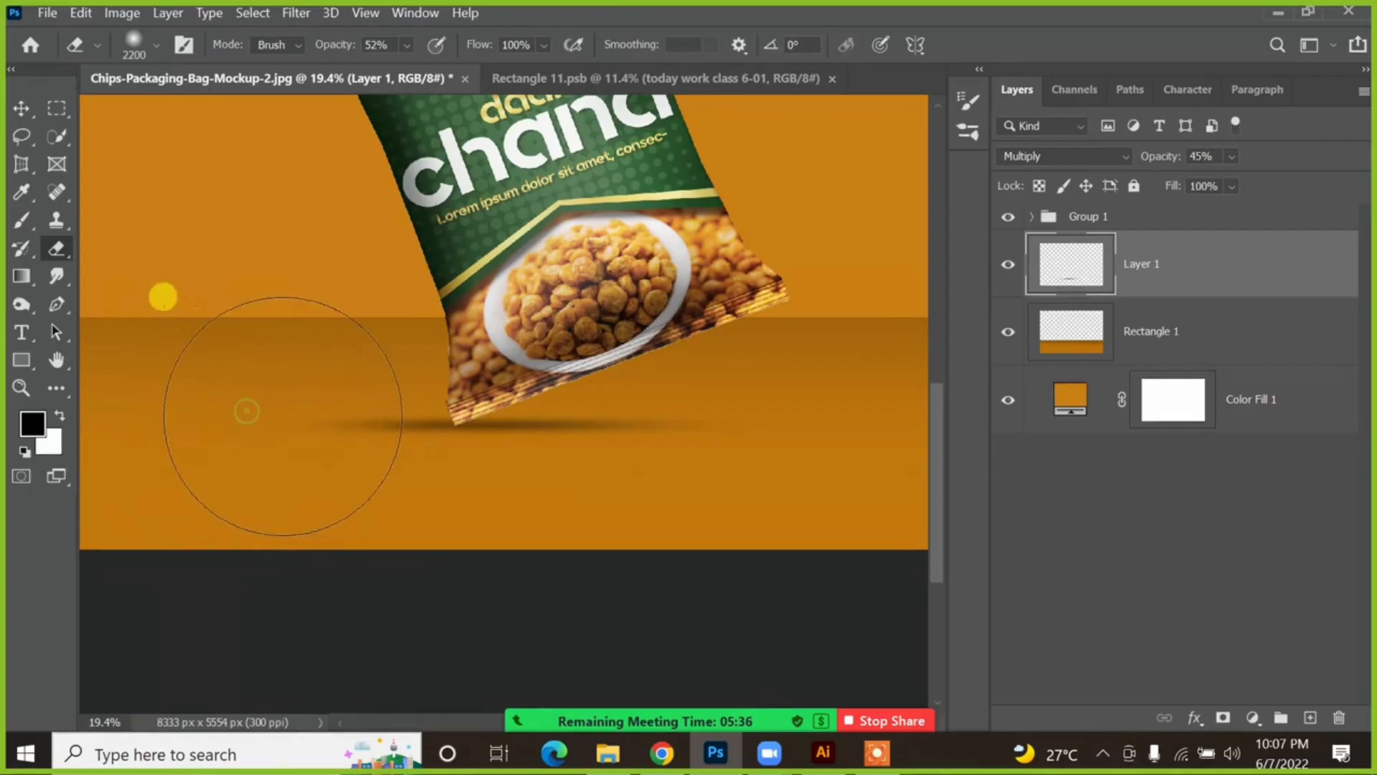
left_click(298, 416)
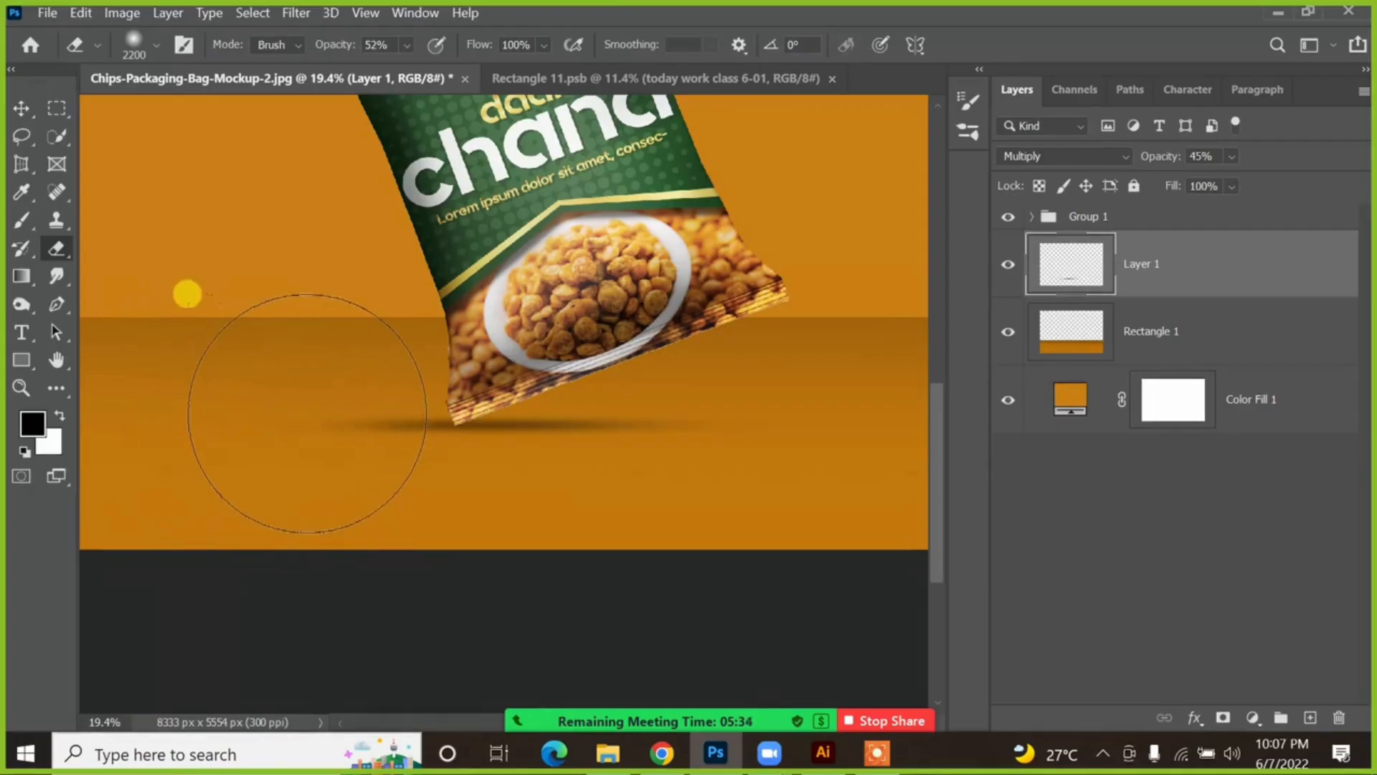
left_click(307, 413)
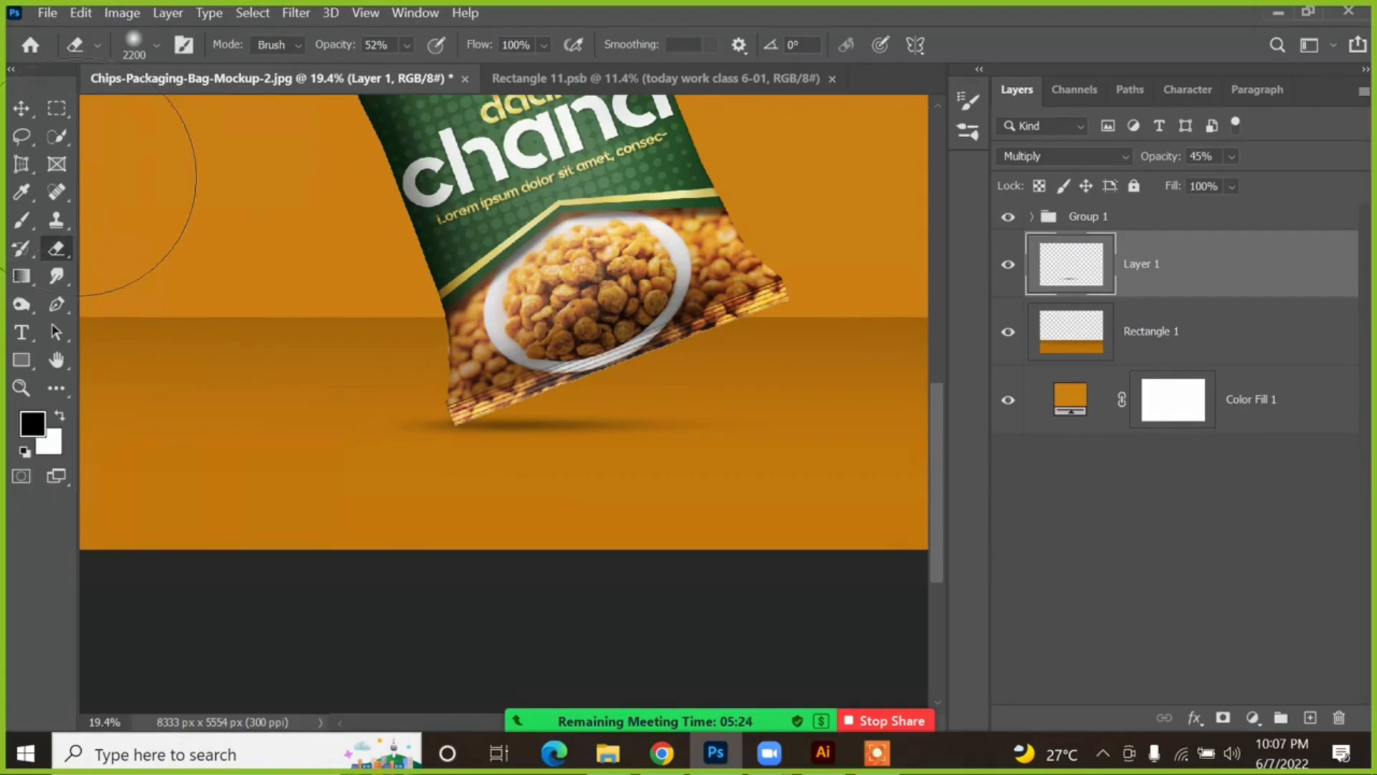
key("v")
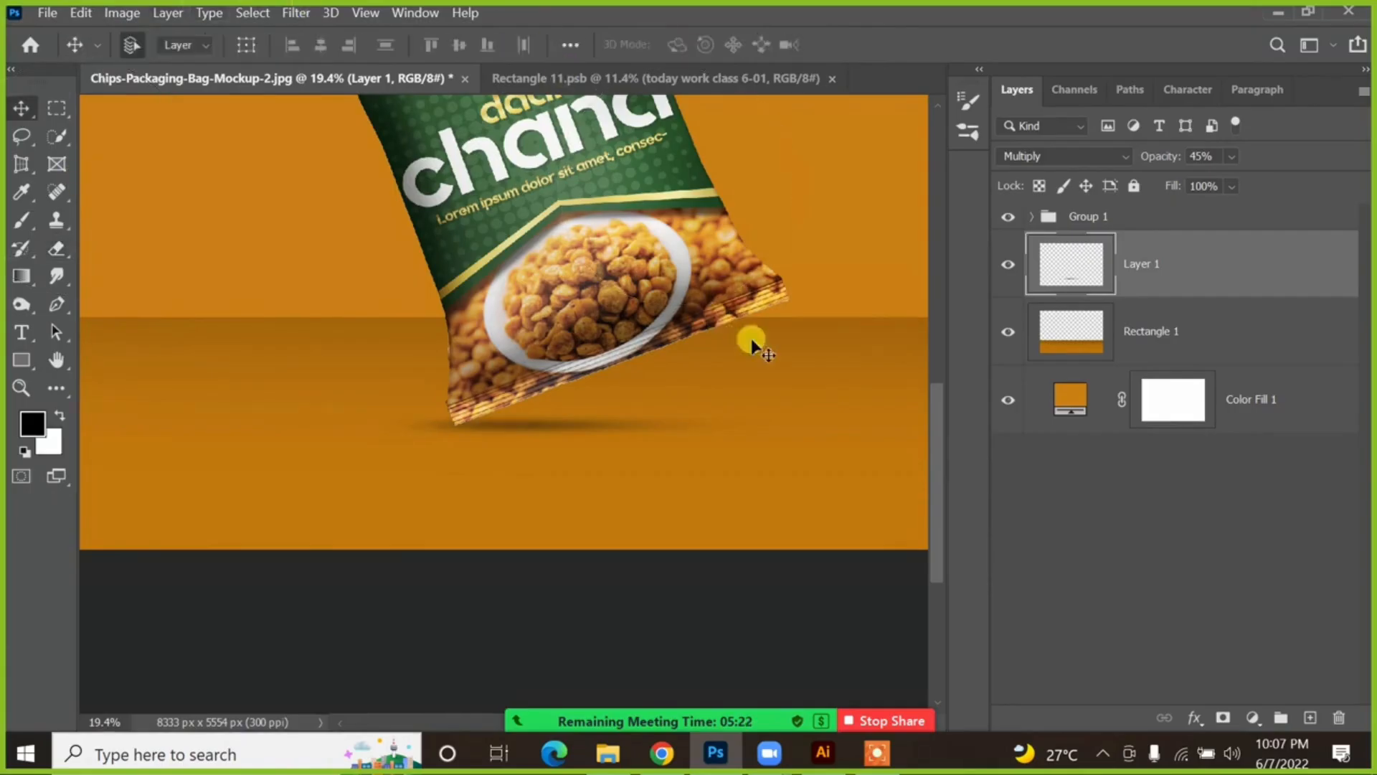
key("ctrl+0")
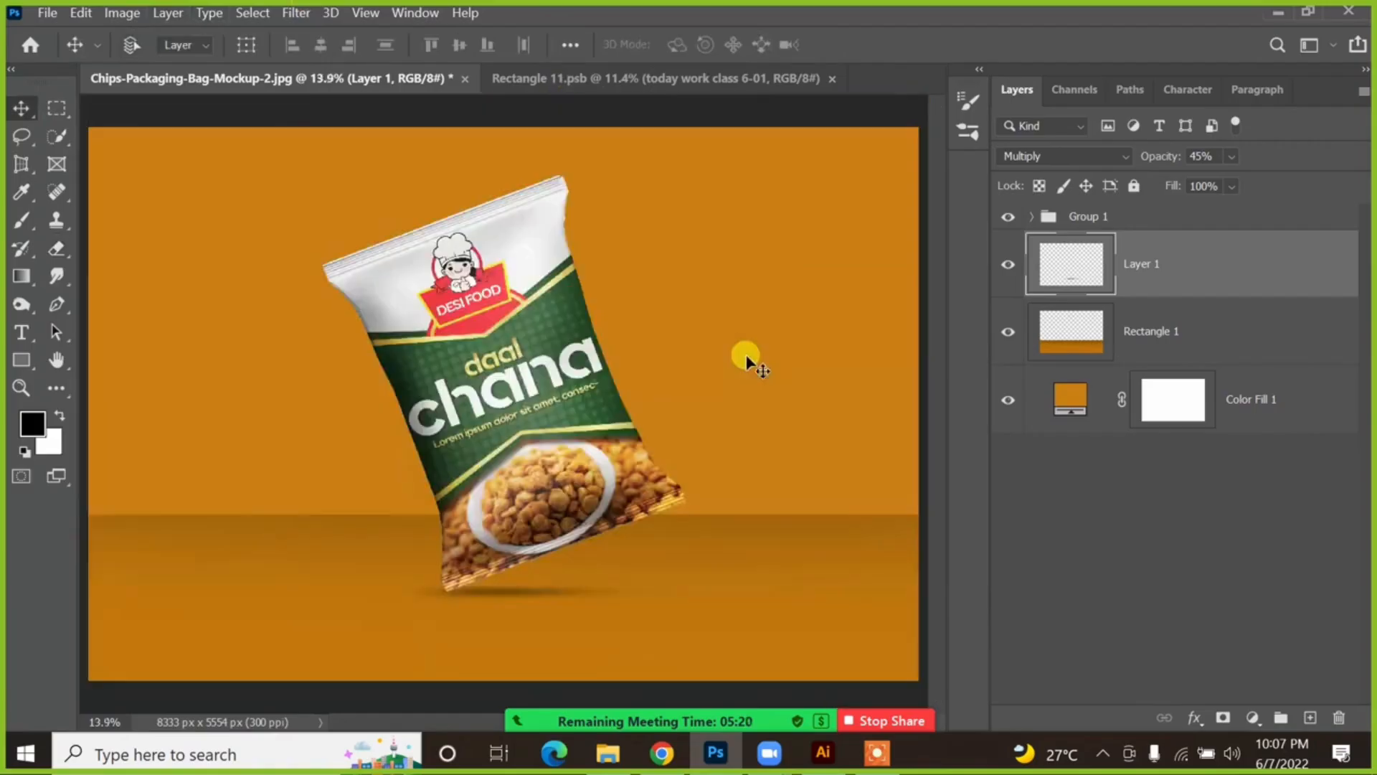
key("ctrl+minus")
key("ctrl+minus")
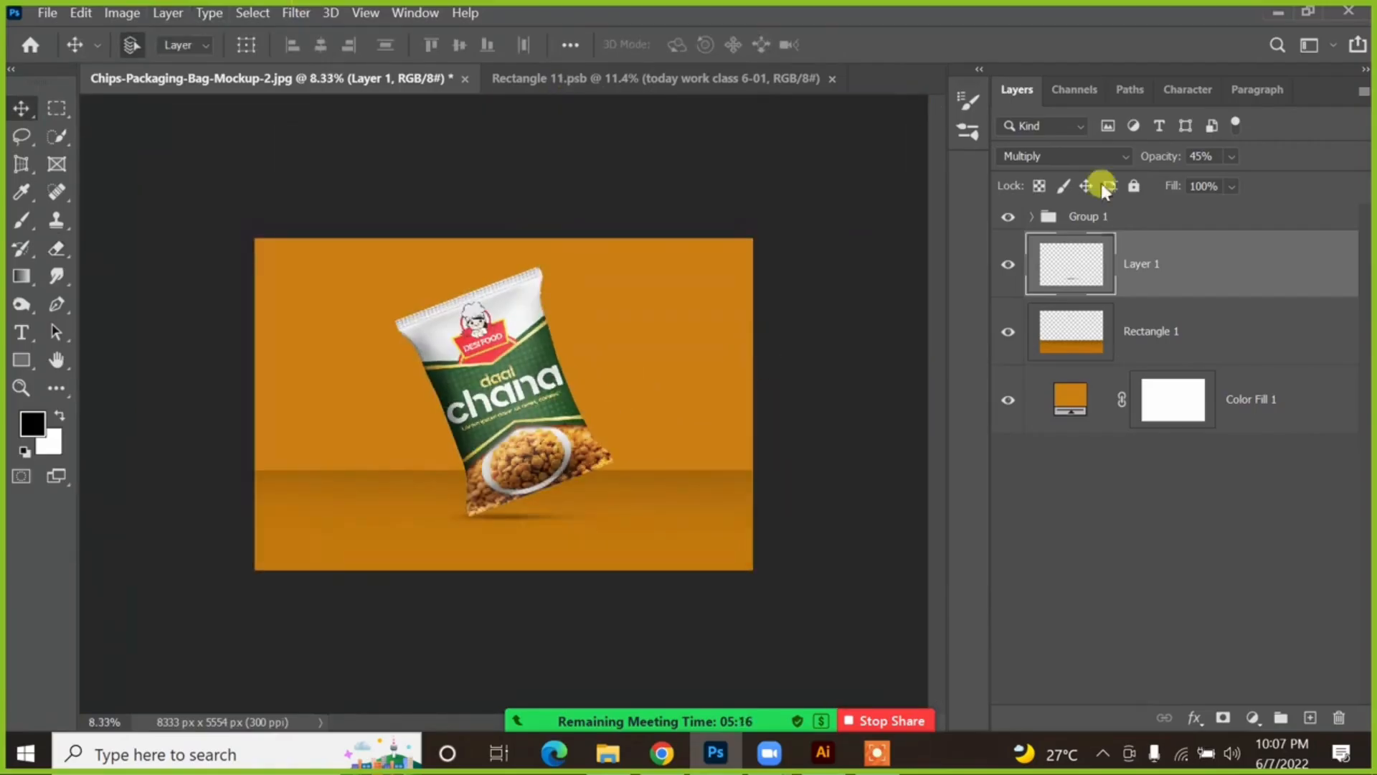
Step: Duplicate the bag's Group 1, scale the copy down, and place it to the left of the original bag
left_click(1132, 215)
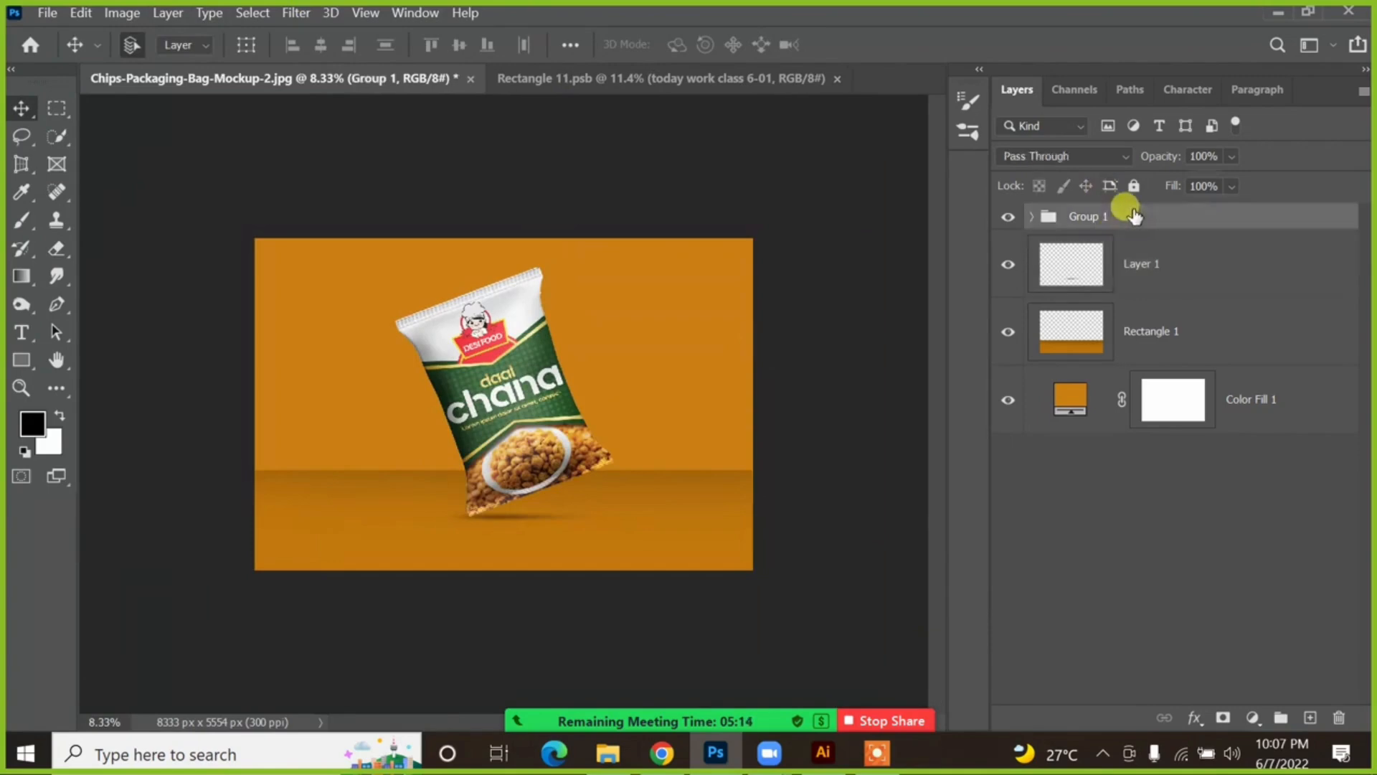
key("ctrl+j")
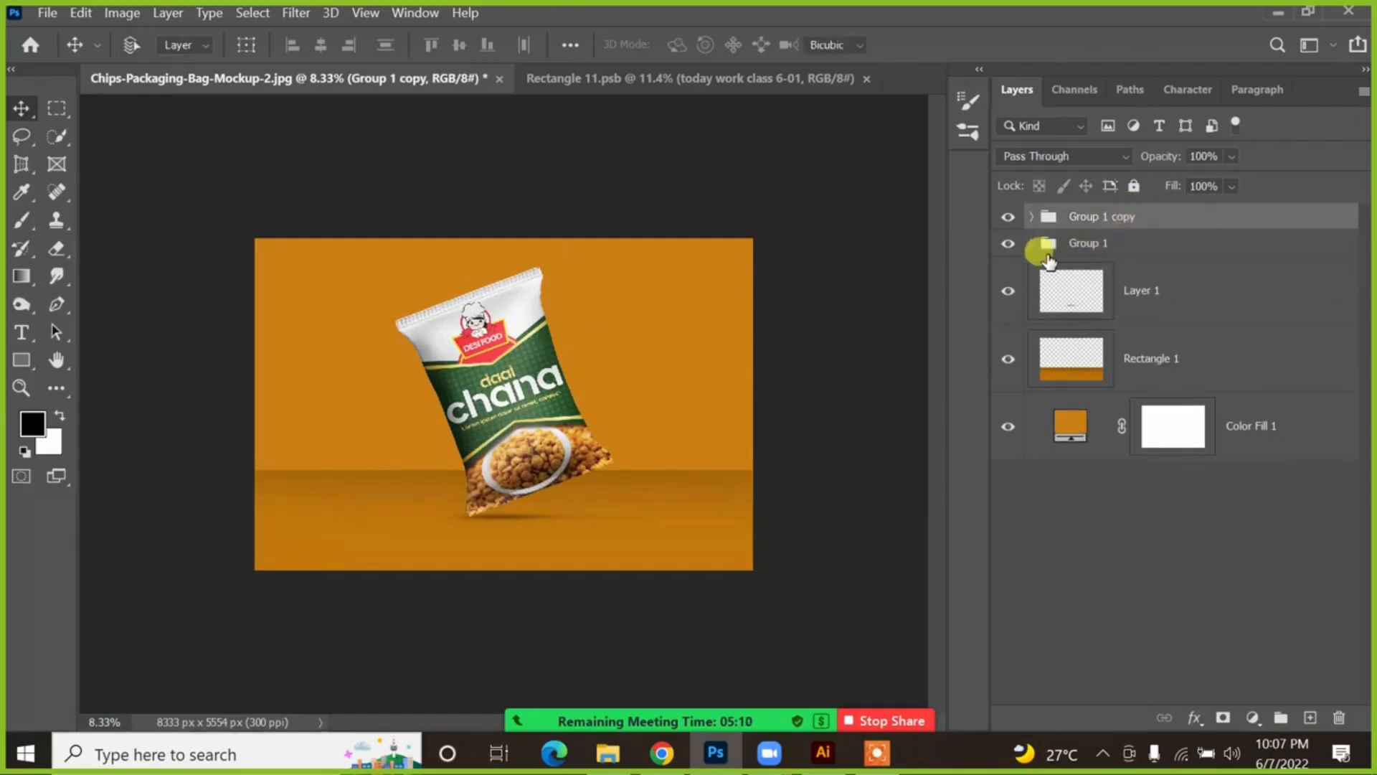
key("ctrl+t")
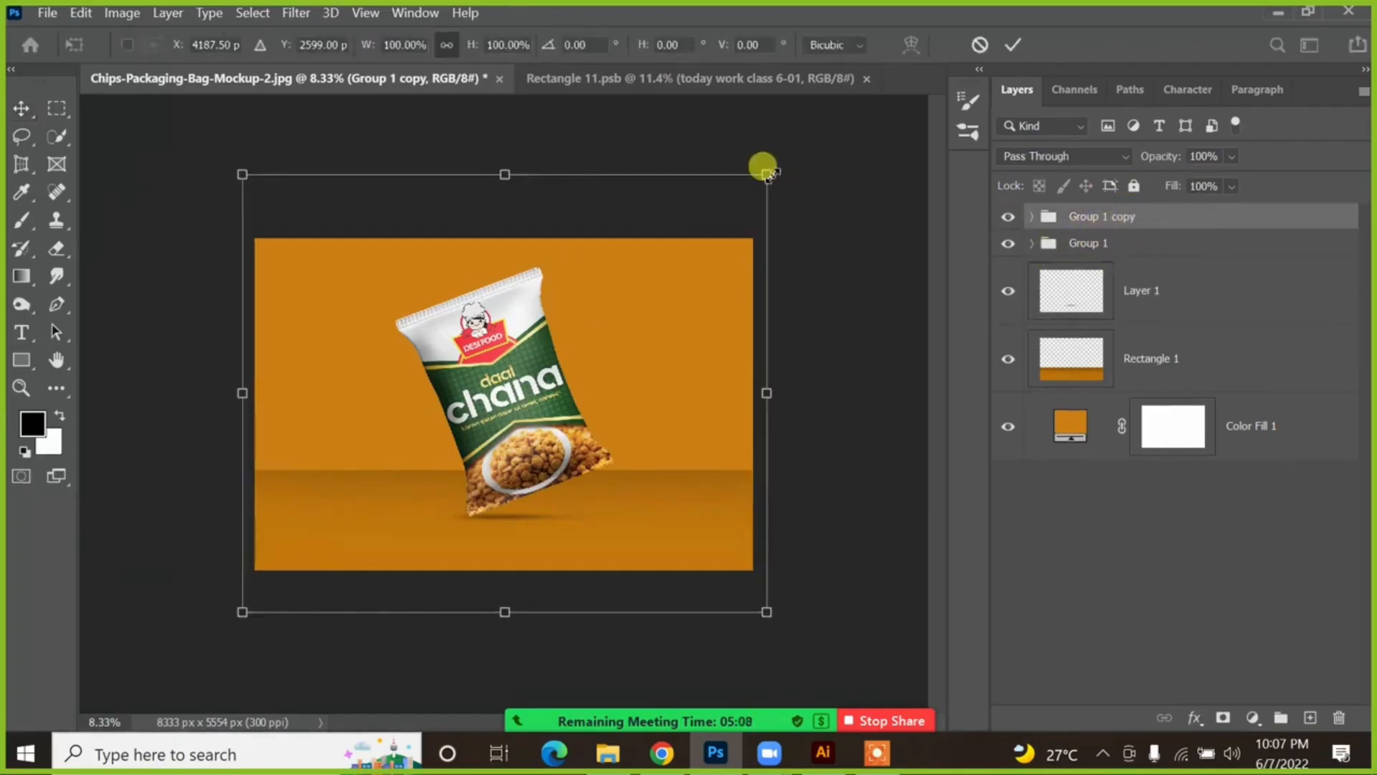
left_click_drag(768, 174, 629, 287)
left_click_drag(410, 458, 338, 454)
double_click(338, 454)
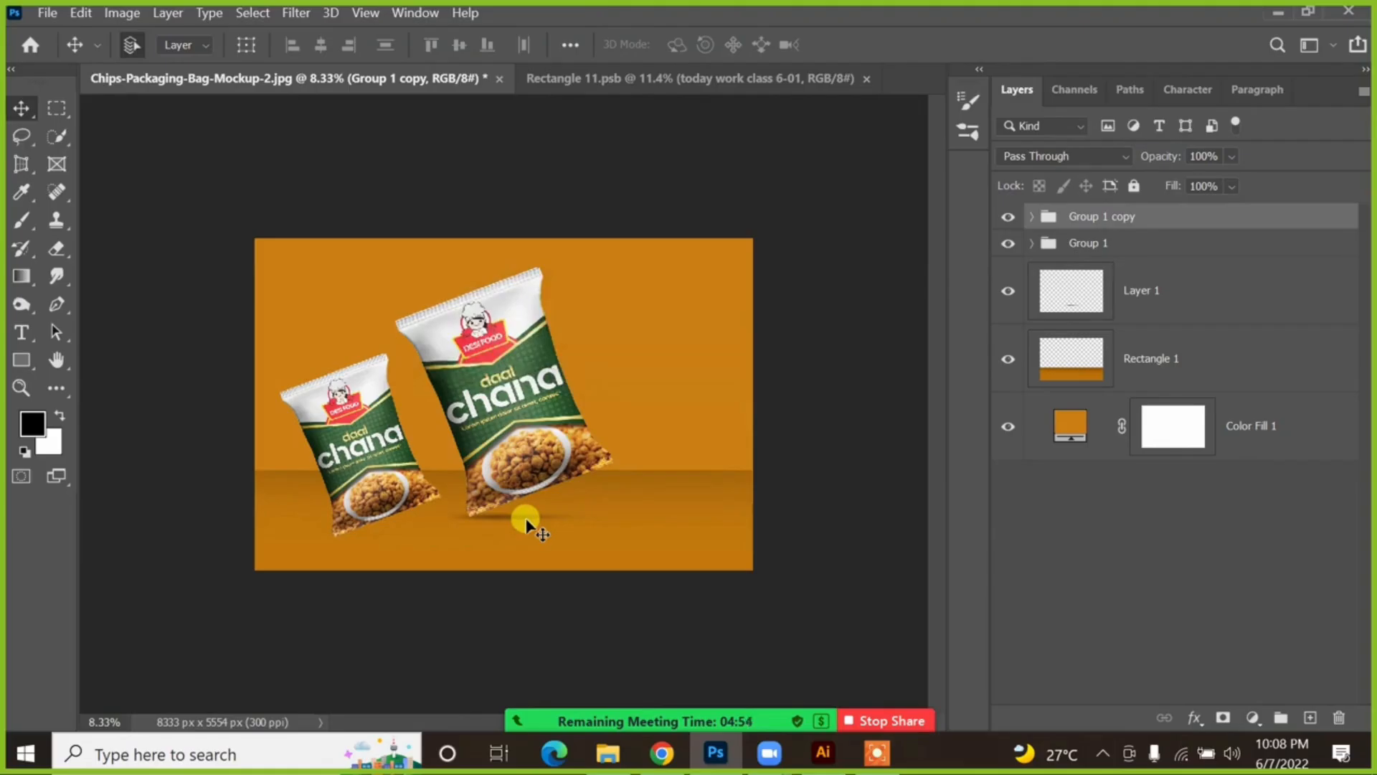
Step: Duplicate the floor shadow layer, scale the copy to about 77% width, and place it under the small bag's lowest corner
left_click(526, 522)
left_click_drag(416, 539, 356, 541)
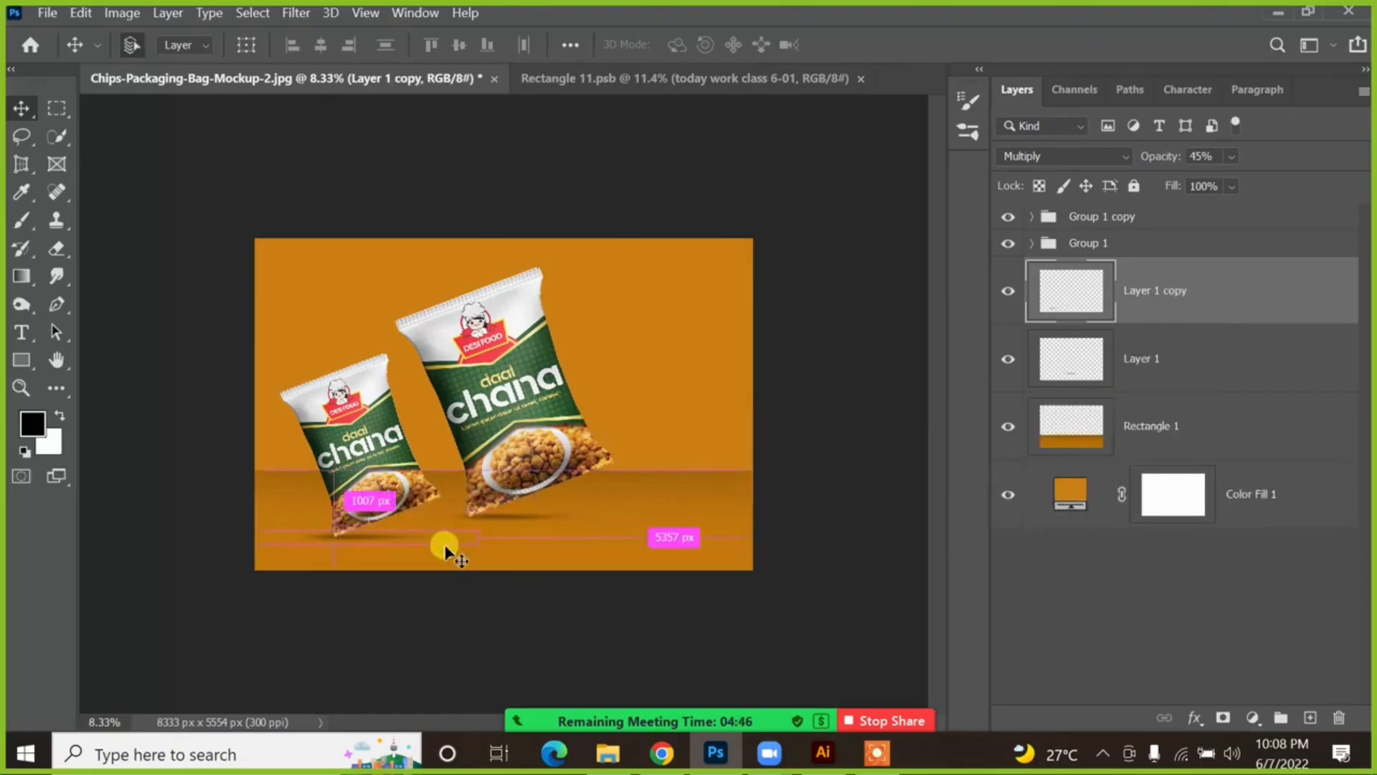
key("ctrl+t")
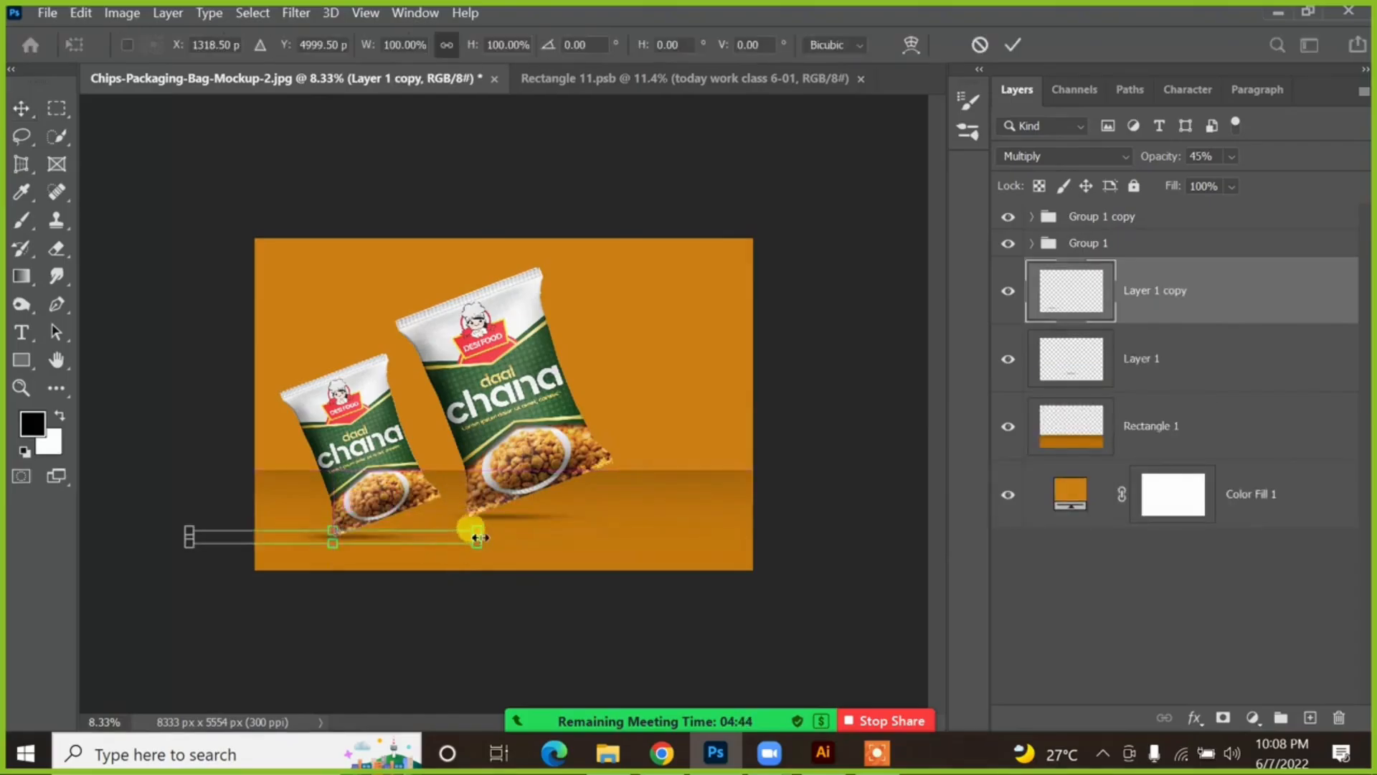
left_click_drag(475, 529, 412, 530)
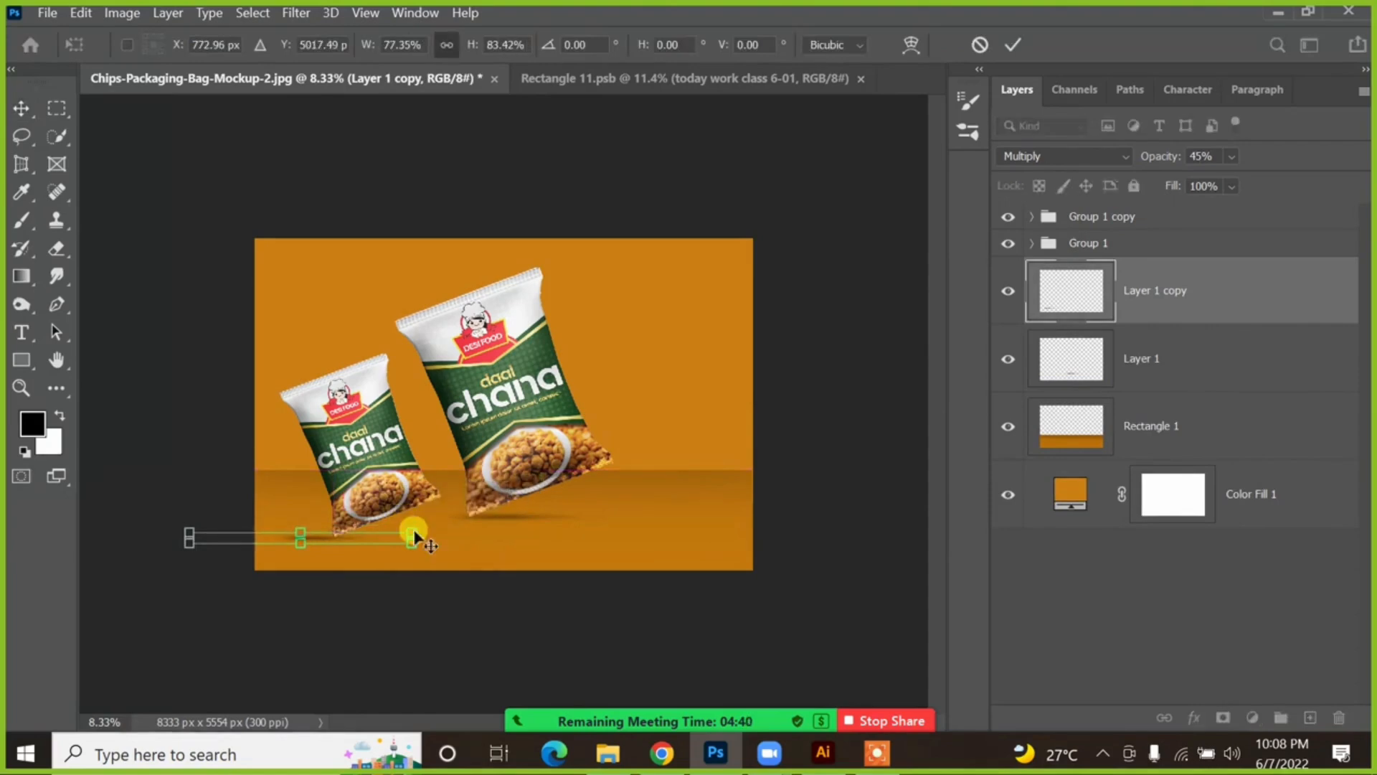
key("Return")
left_click_drag(307, 539, 337, 543)
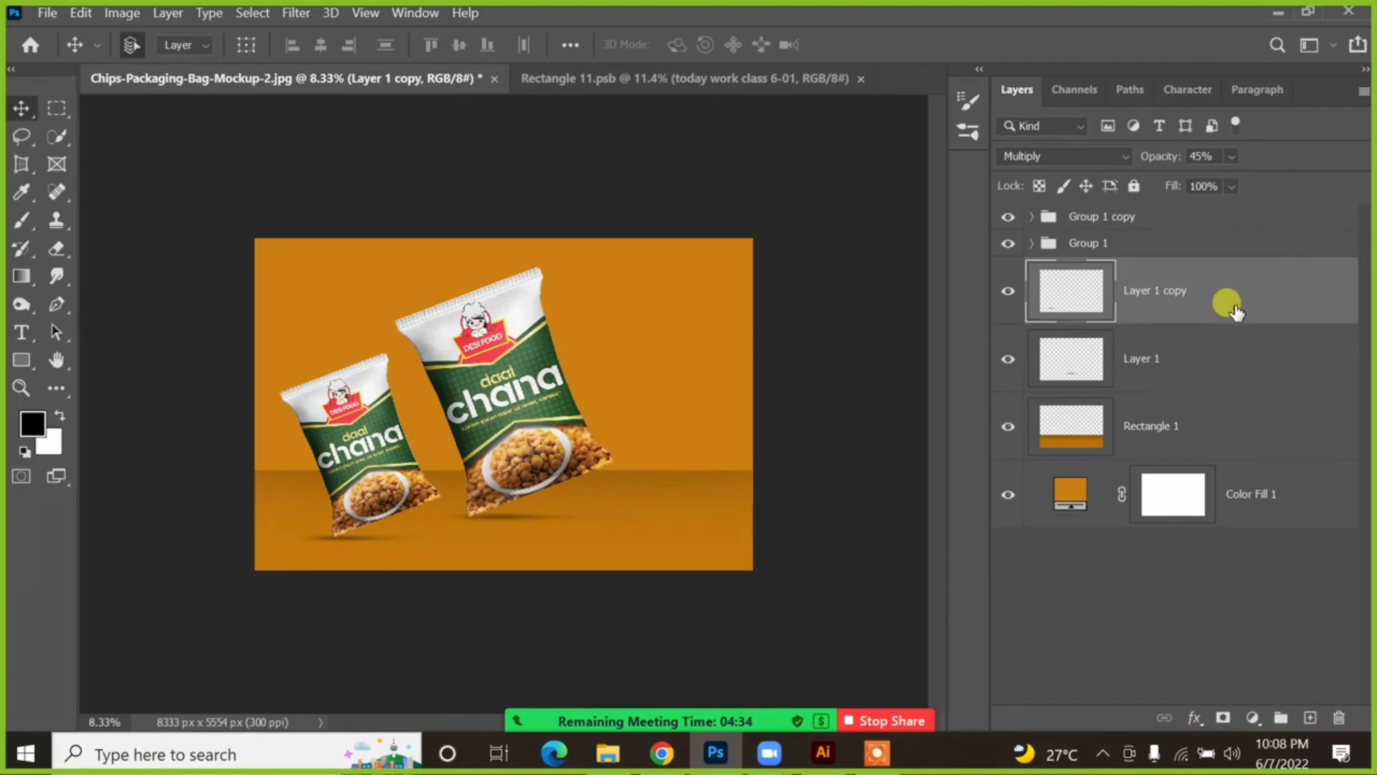
Step: Move both bag groups together to the right so the pair sits nearer the centre of the canvas
left_click(1126, 243)
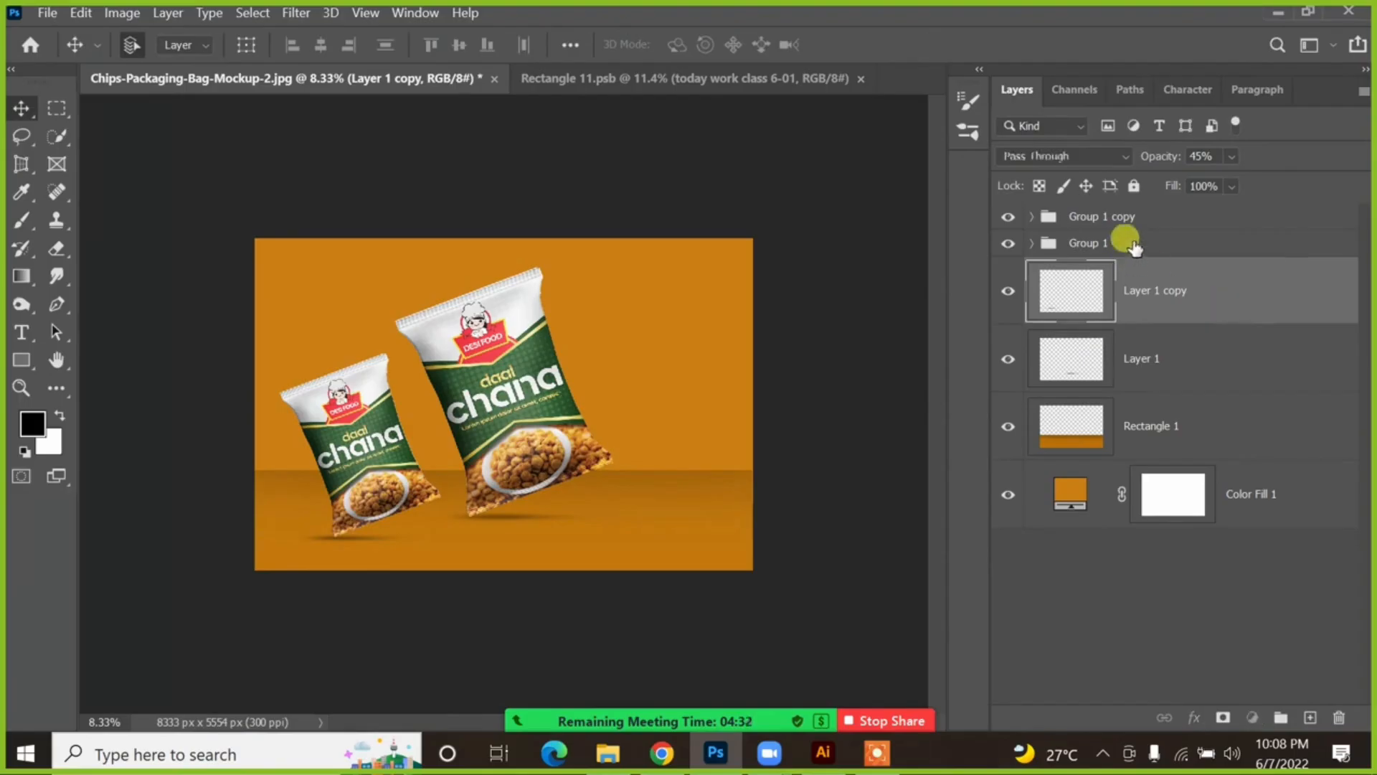
left_click(1163, 217, "shift")
key("ctrl+t")
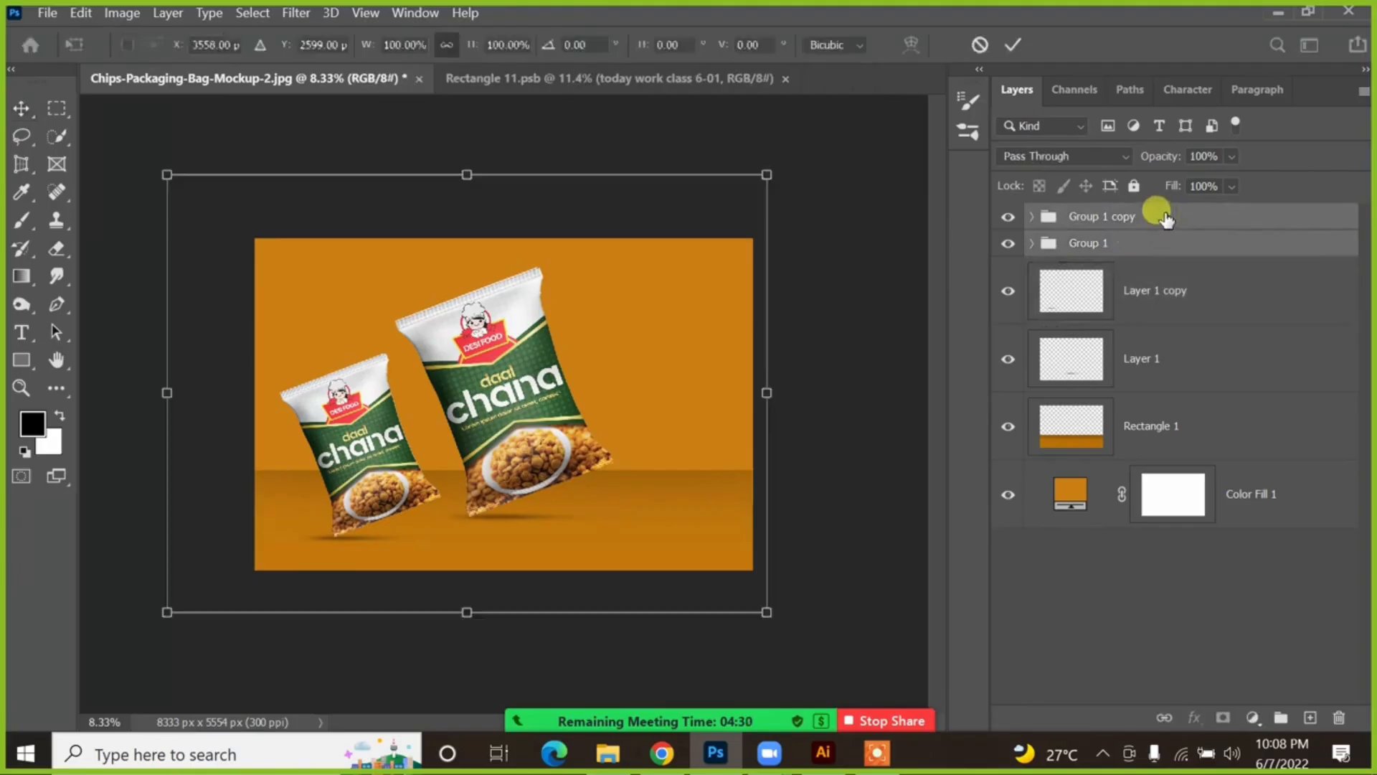
left_click_drag(590, 375, 627, 380)
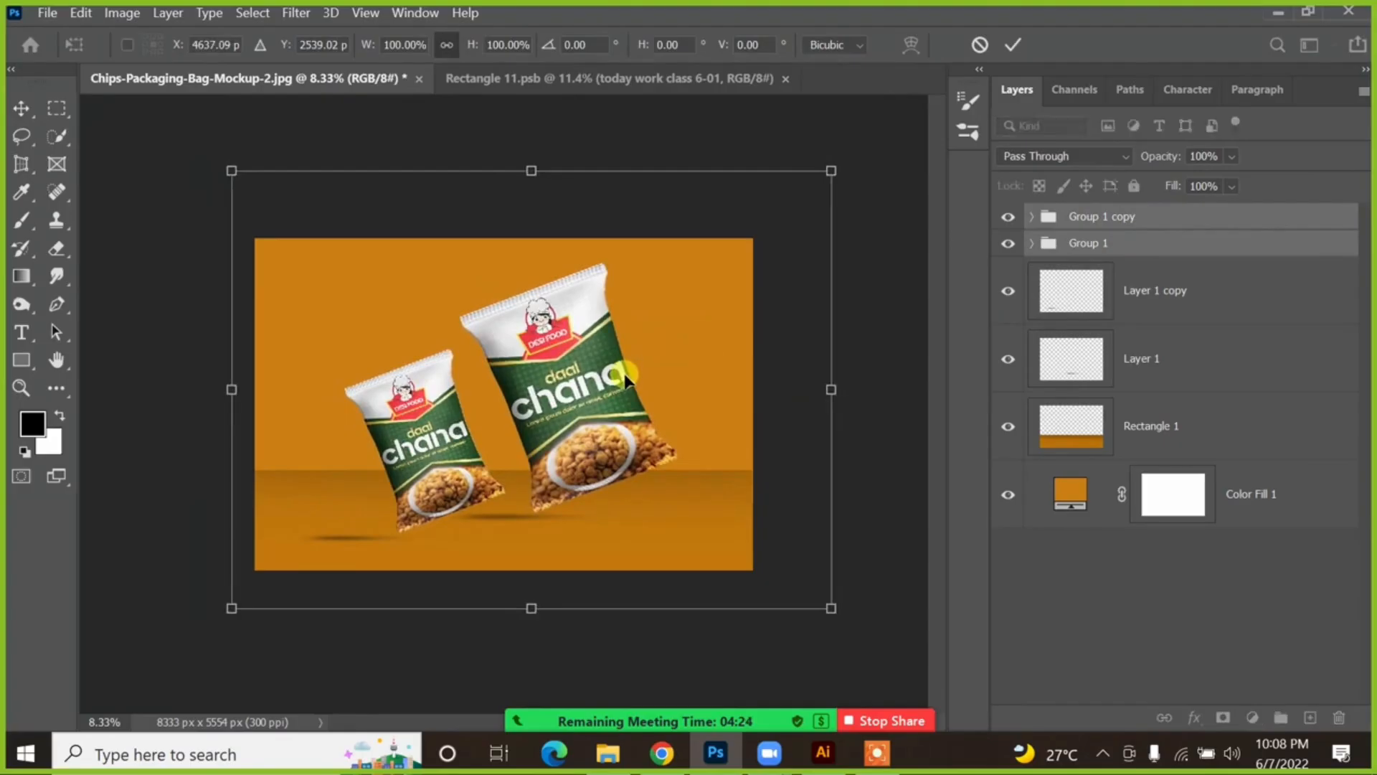
key("Return")
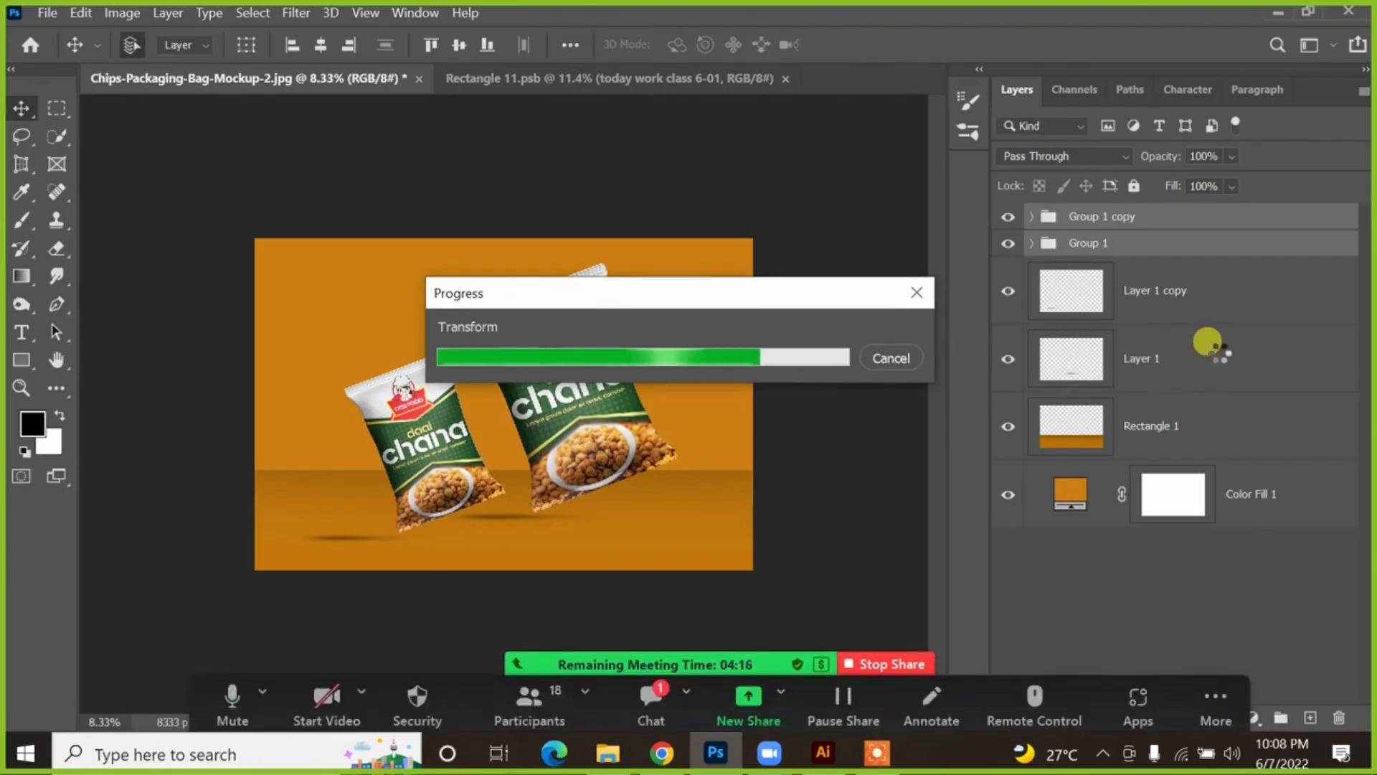
Step: Shift both floor shadow layers together to the right so they sit under the lowest corners of the two bags
left_click(1147, 358)
left_click(1177, 298, "shift")
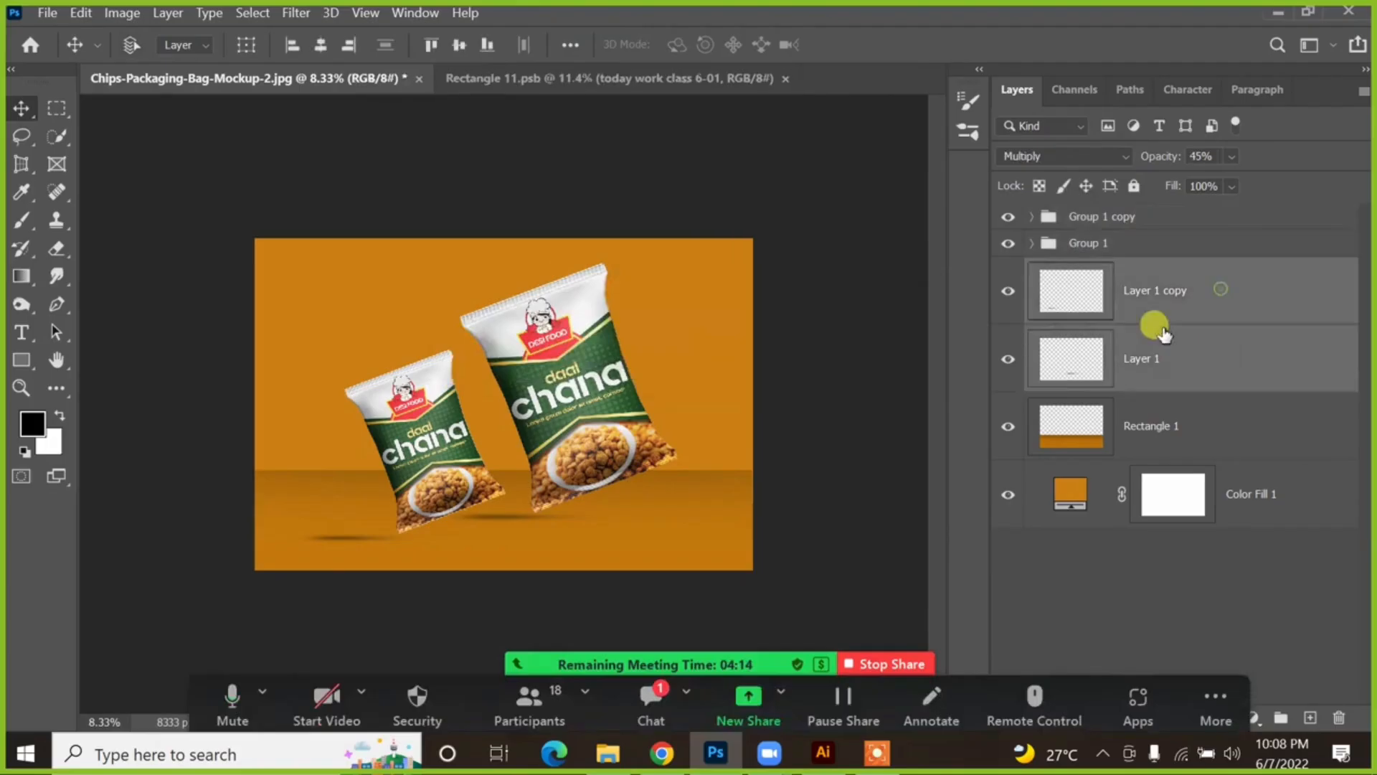
left_click_drag(492, 523, 563, 516)
left_click(850, 179)
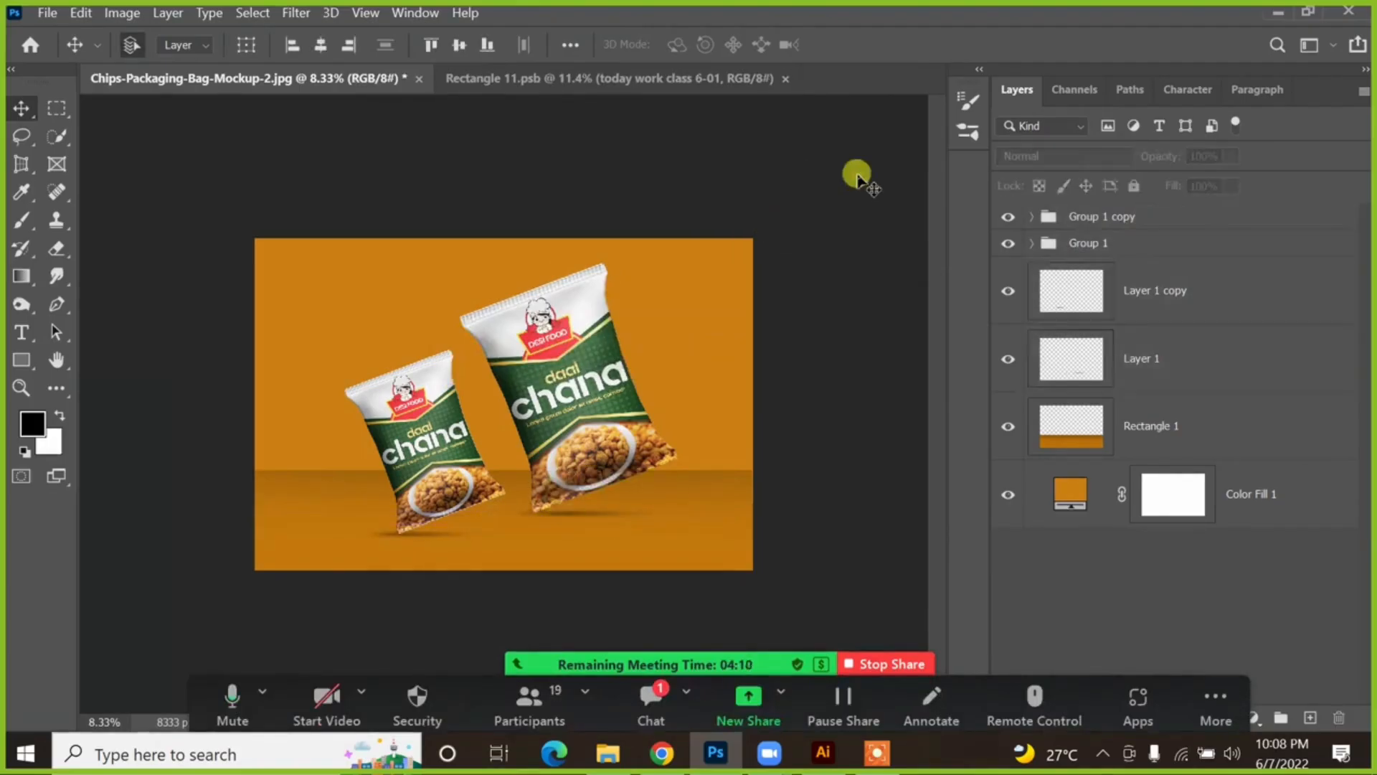
Step: Examine the bag artwork up close and the overall composition of the two bags with their shadows
scroll(572, 380, "up", 5)
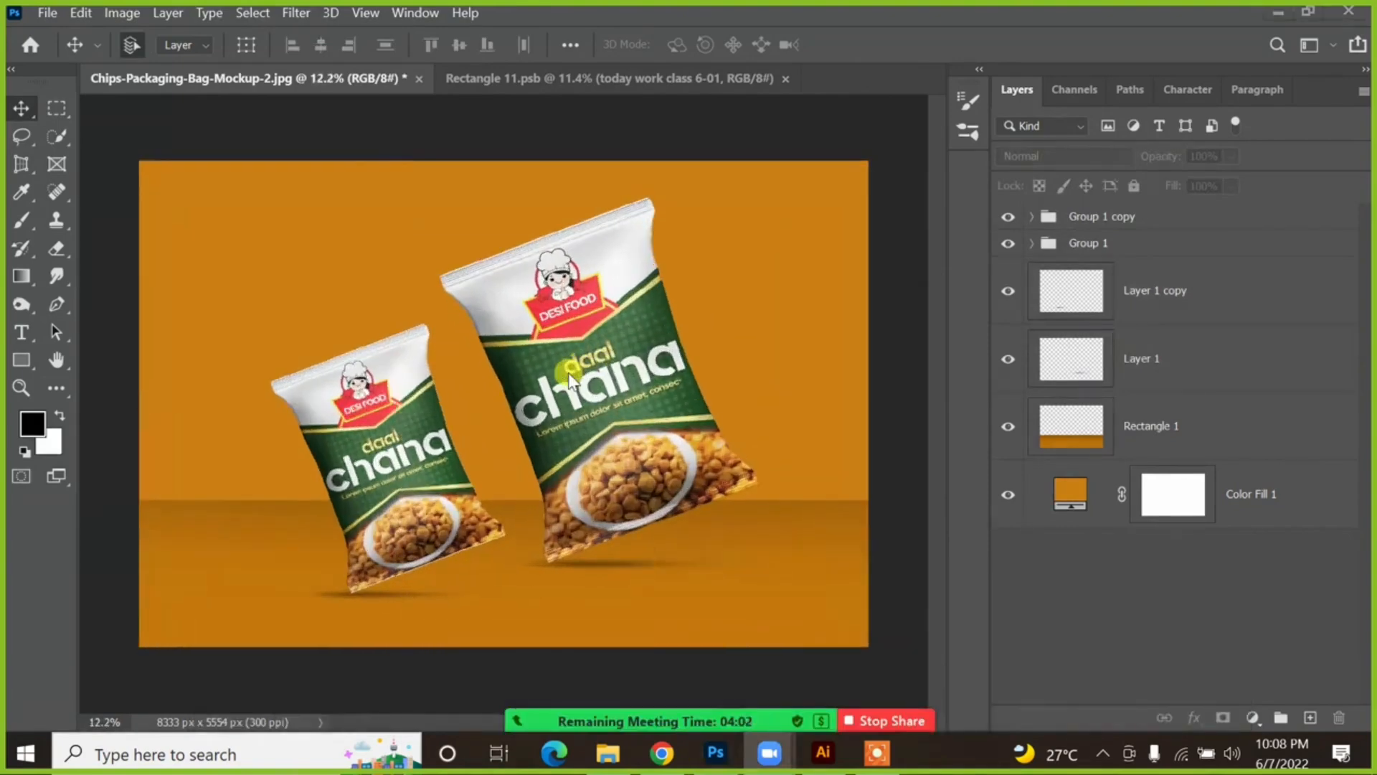
scroll(569, 378, "up", 1)
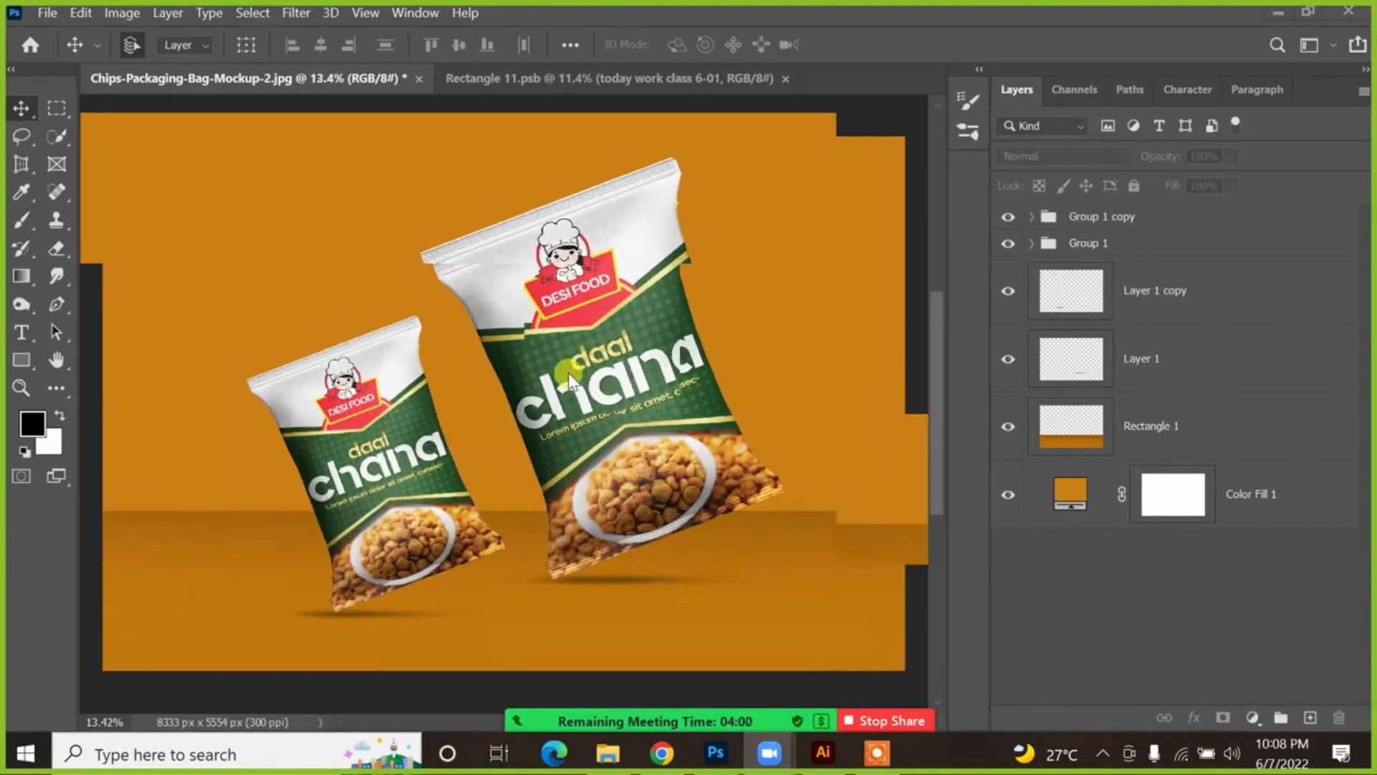
scroll(564, 411, "up", 3)
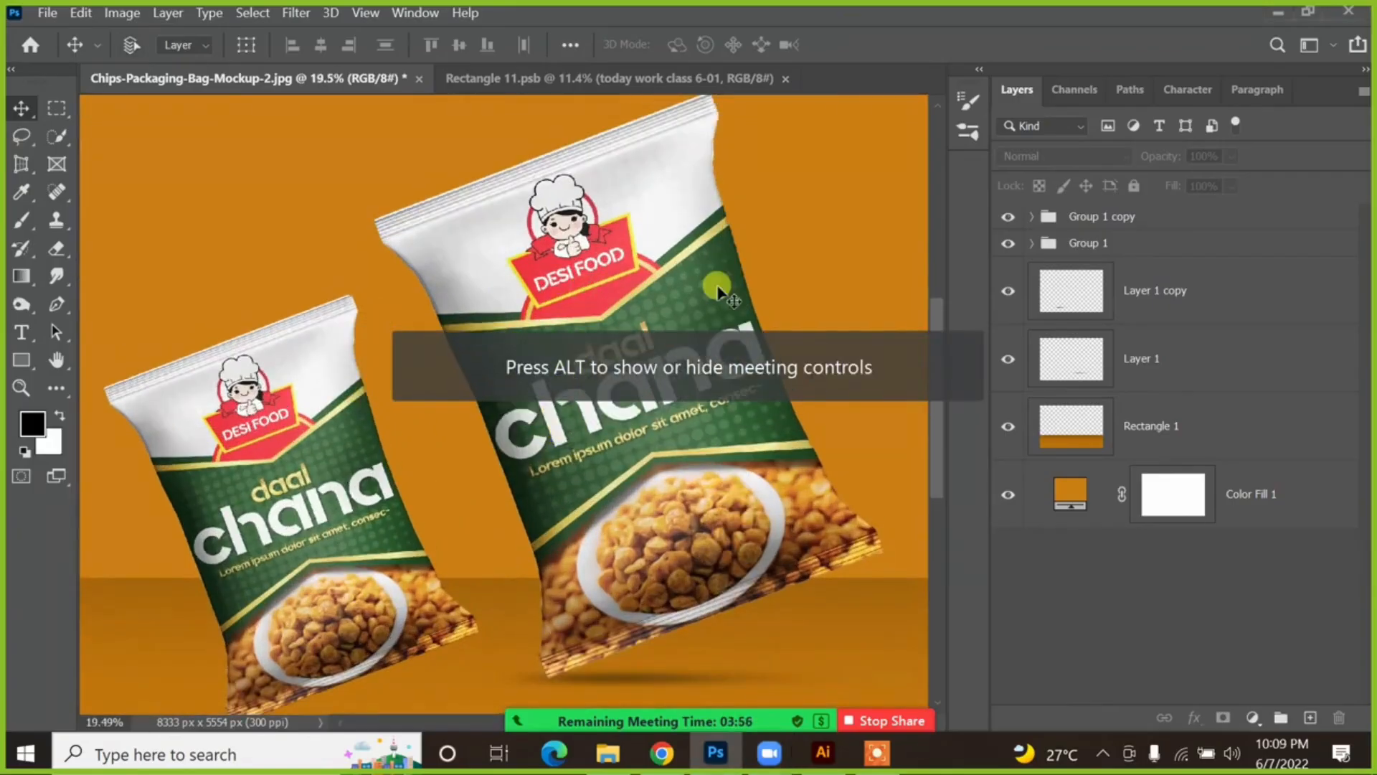
scroll(721, 292, "up", 3)
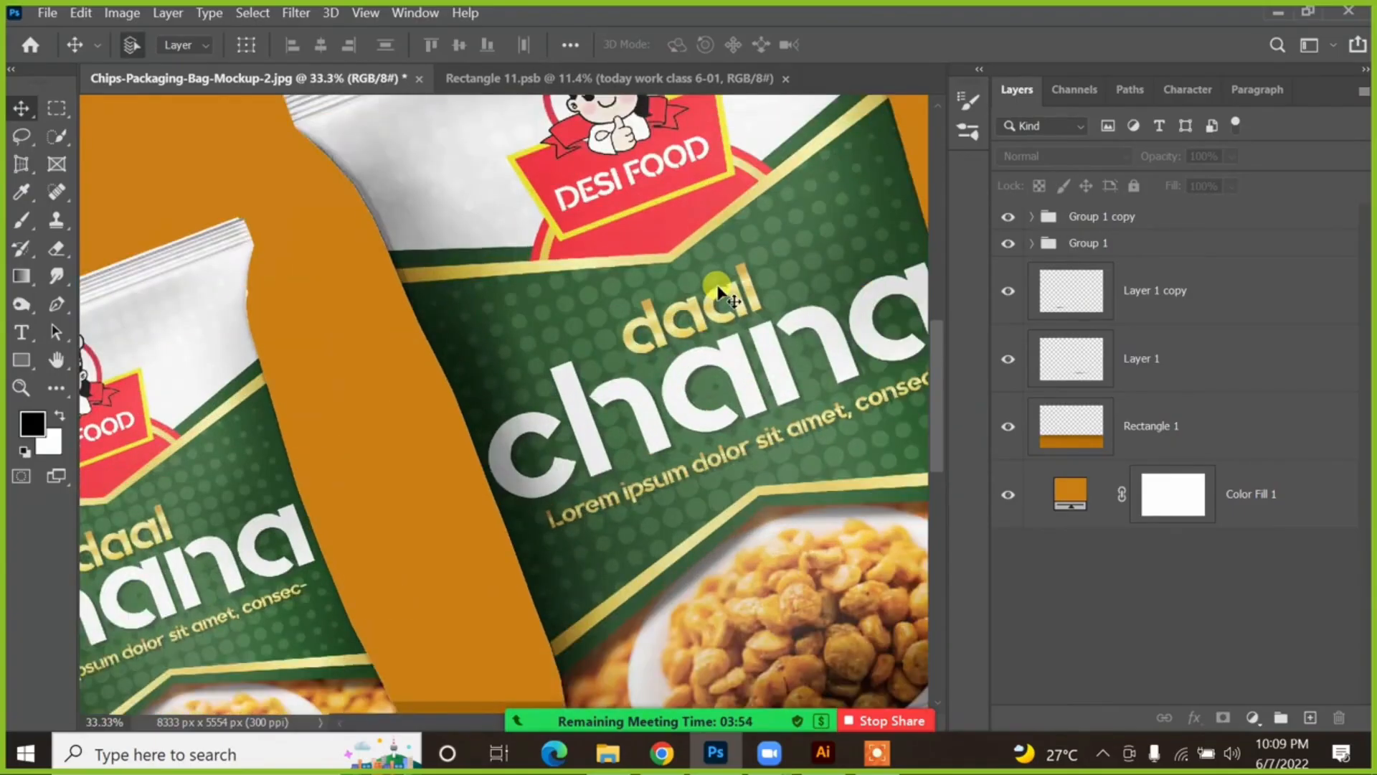
scroll(720, 291, "down", 3)
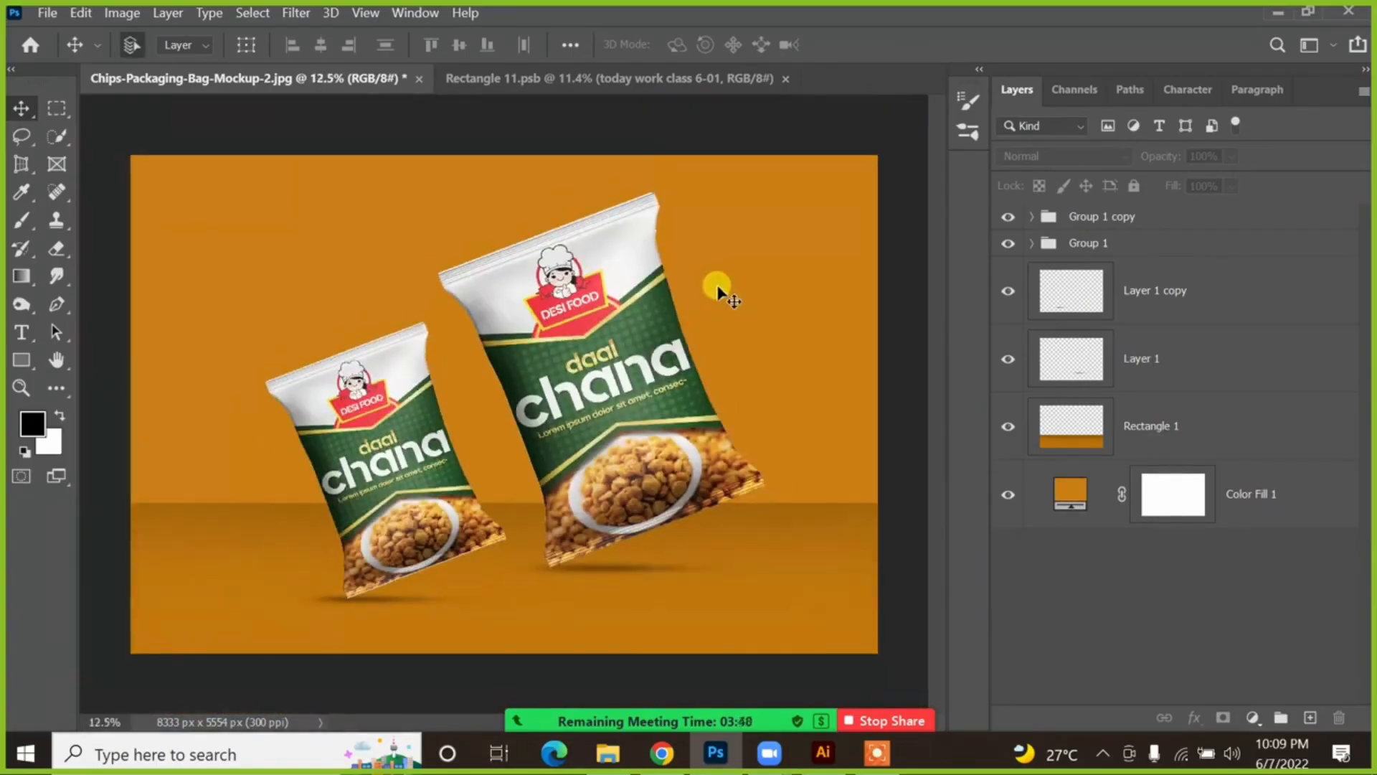
scroll(720, 291, "down", 1)
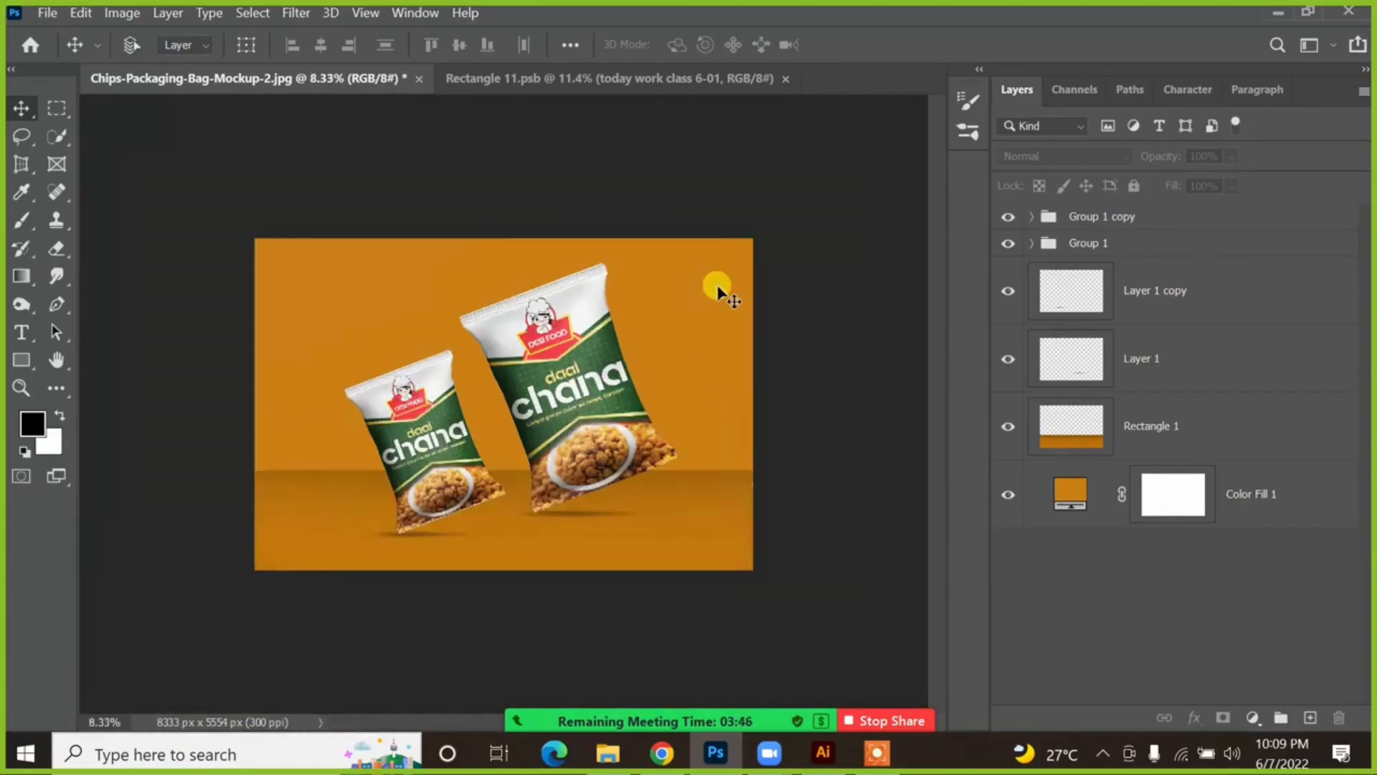
Step: Add a Hue/Saturation adjustment above Rectangle 1 with hue -37, saturation +14 and lightness -10 to recolour the background red
left_click(1230, 427)
left_click(1252, 719)
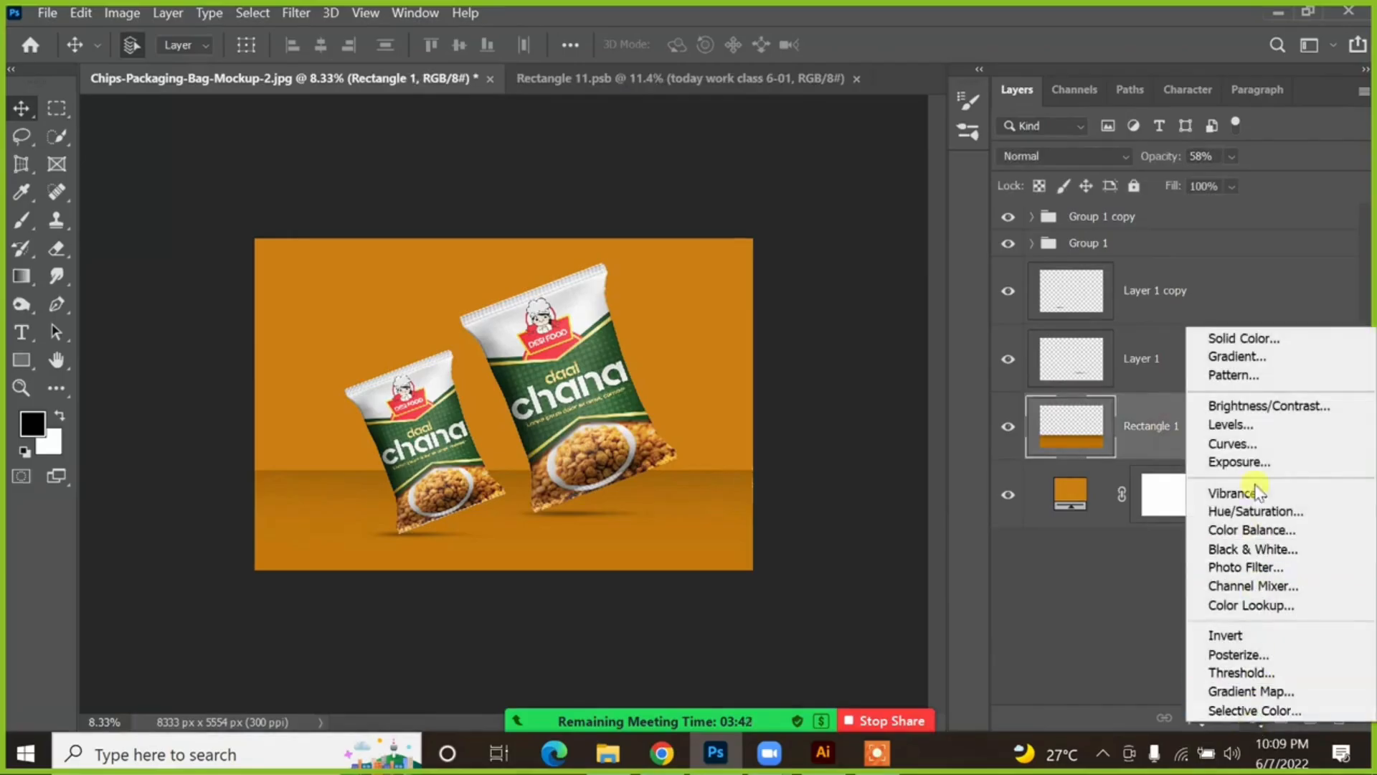
left_click(1254, 511)
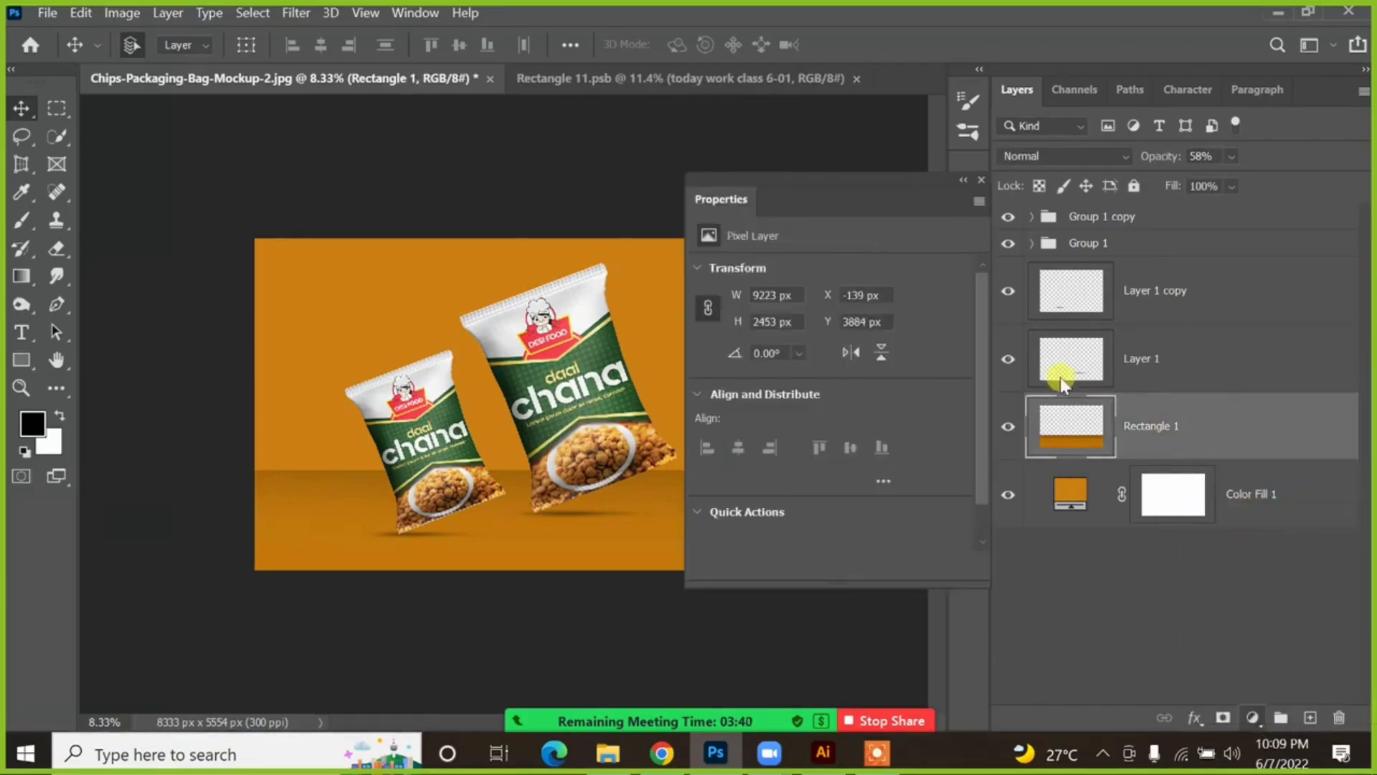
left_click_drag(838, 355, 817, 441)
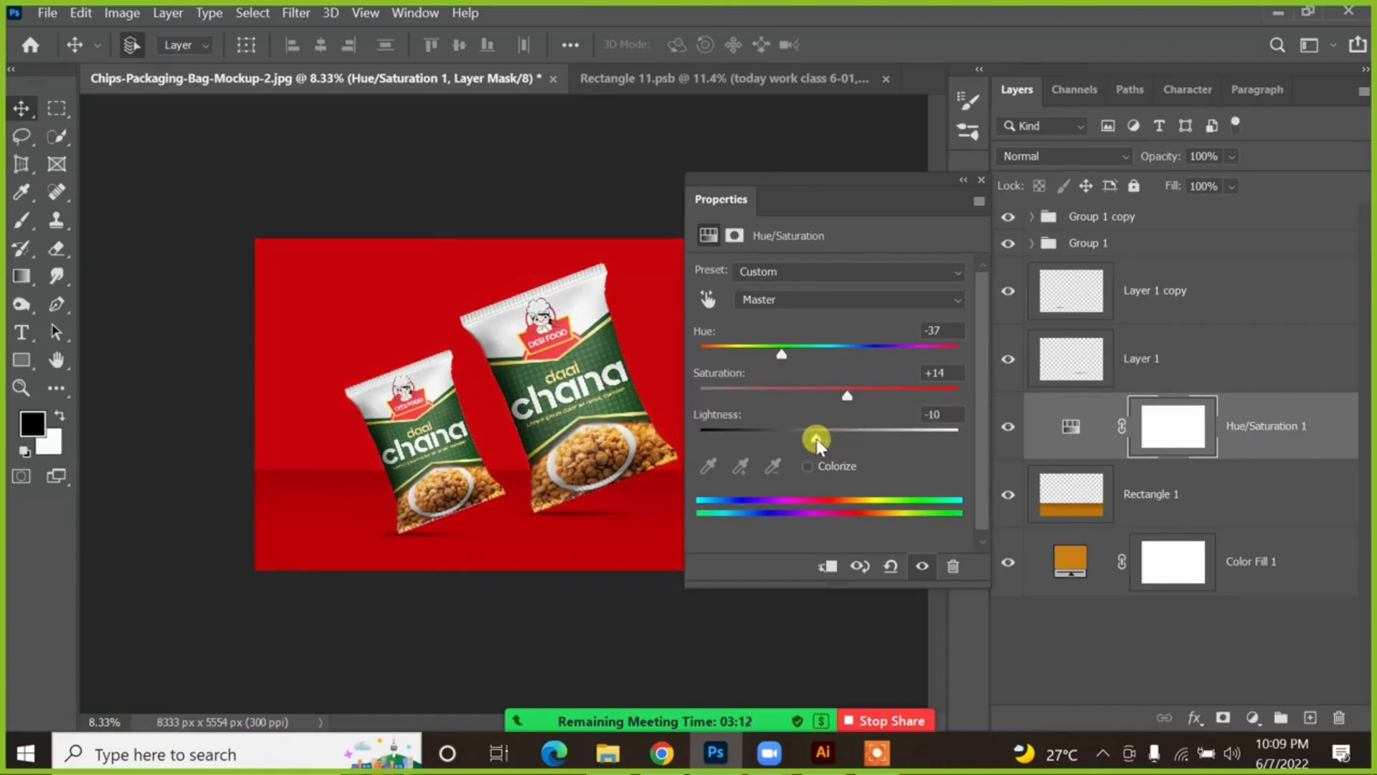
left_click(982, 180)
left_click(799, 151)
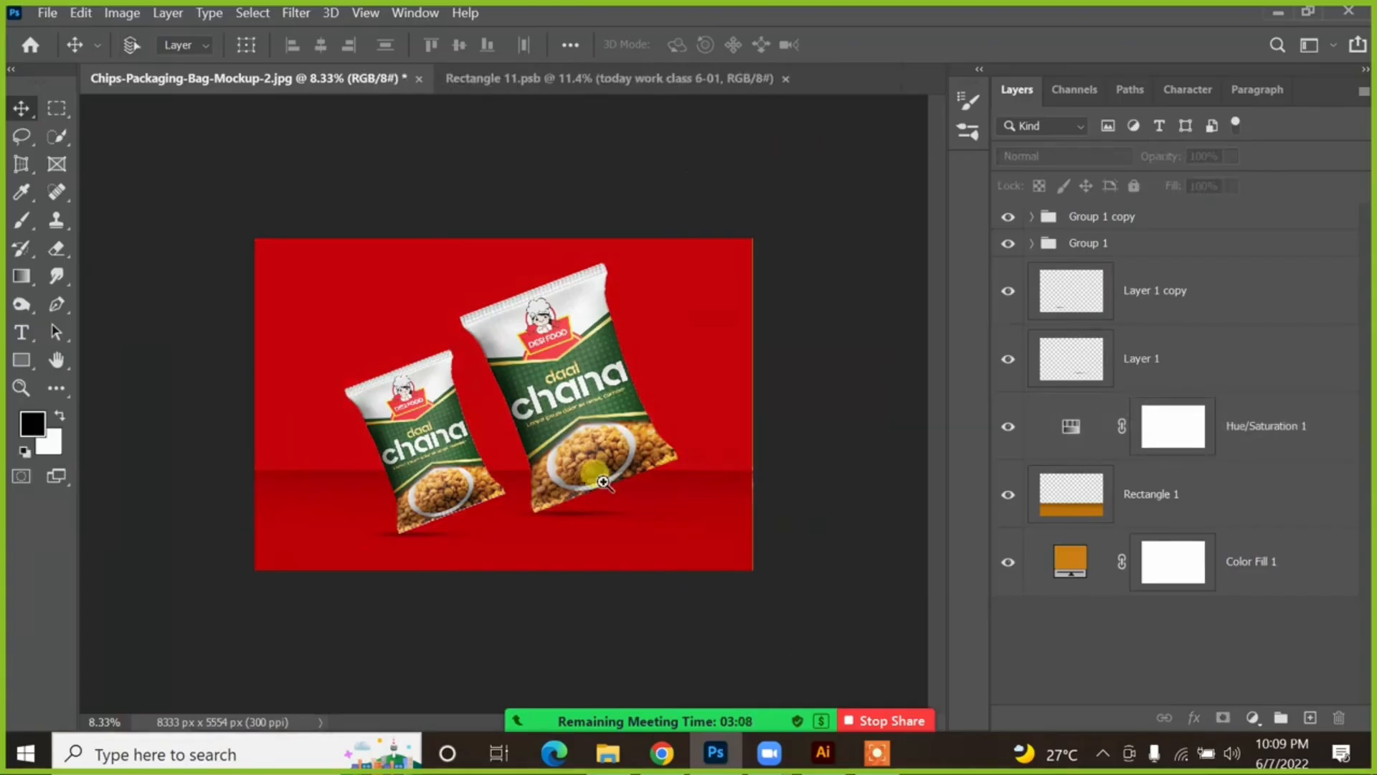
left_click_drag(602, 482, 610, 495)
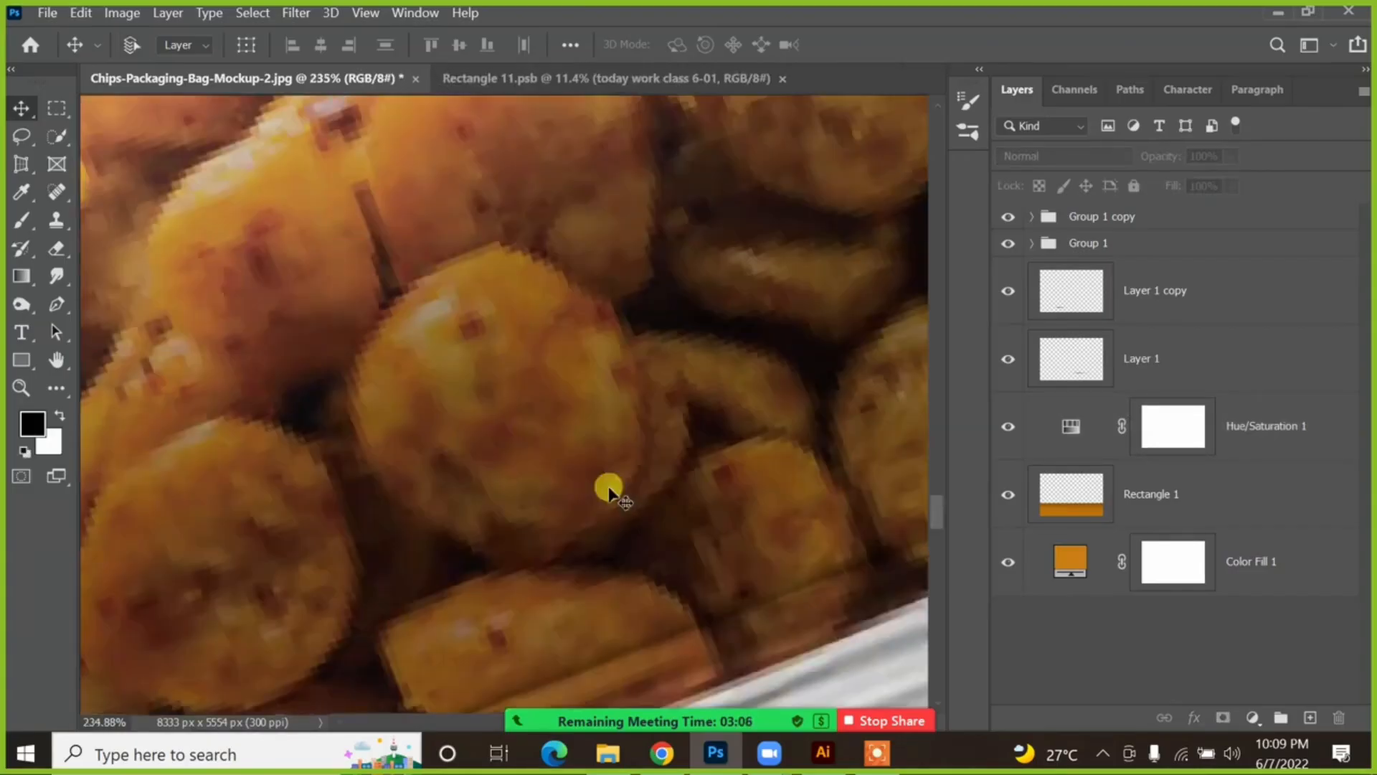
scroll(609, 495, "down", 10)
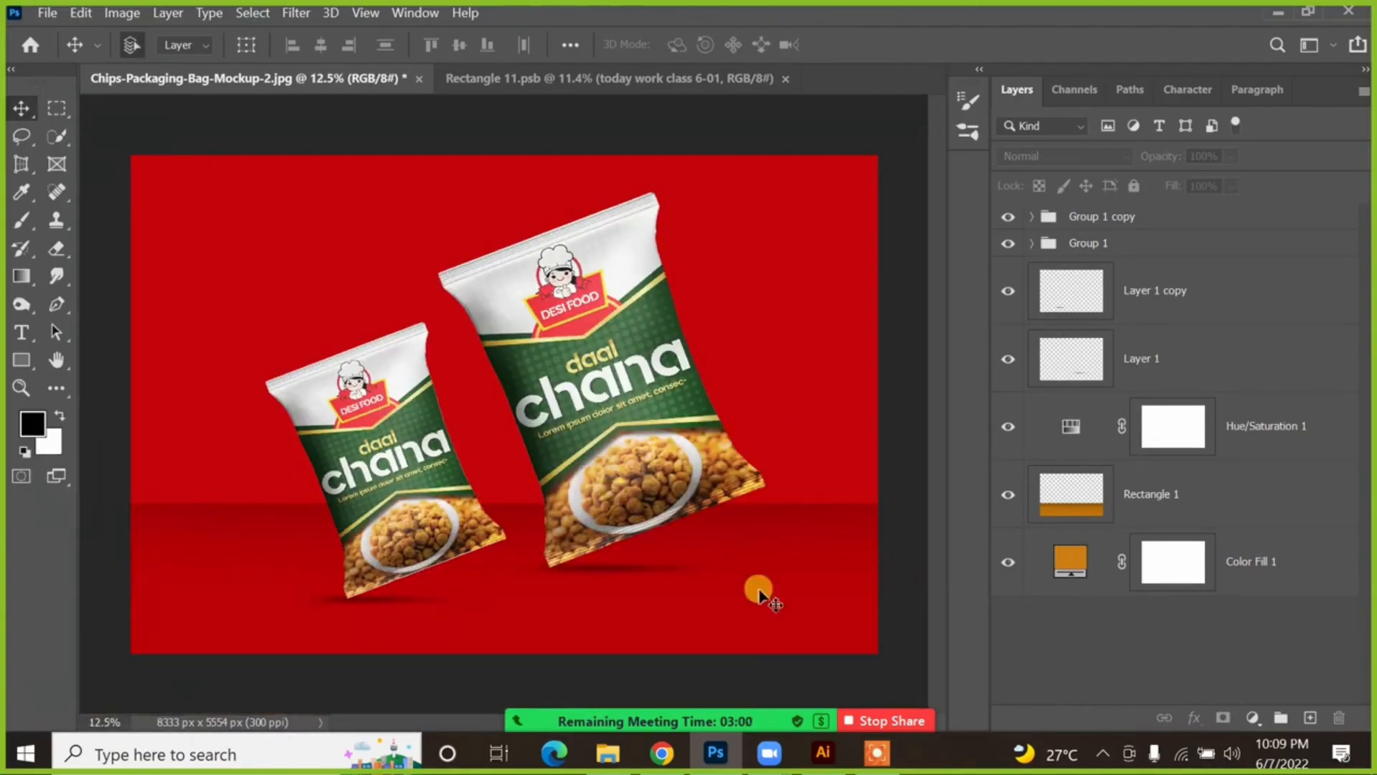
Step: Switch to Chrome and browse the "chips packet design mockup empty" image results and related images for other bag mockups
left_click(661, 753)
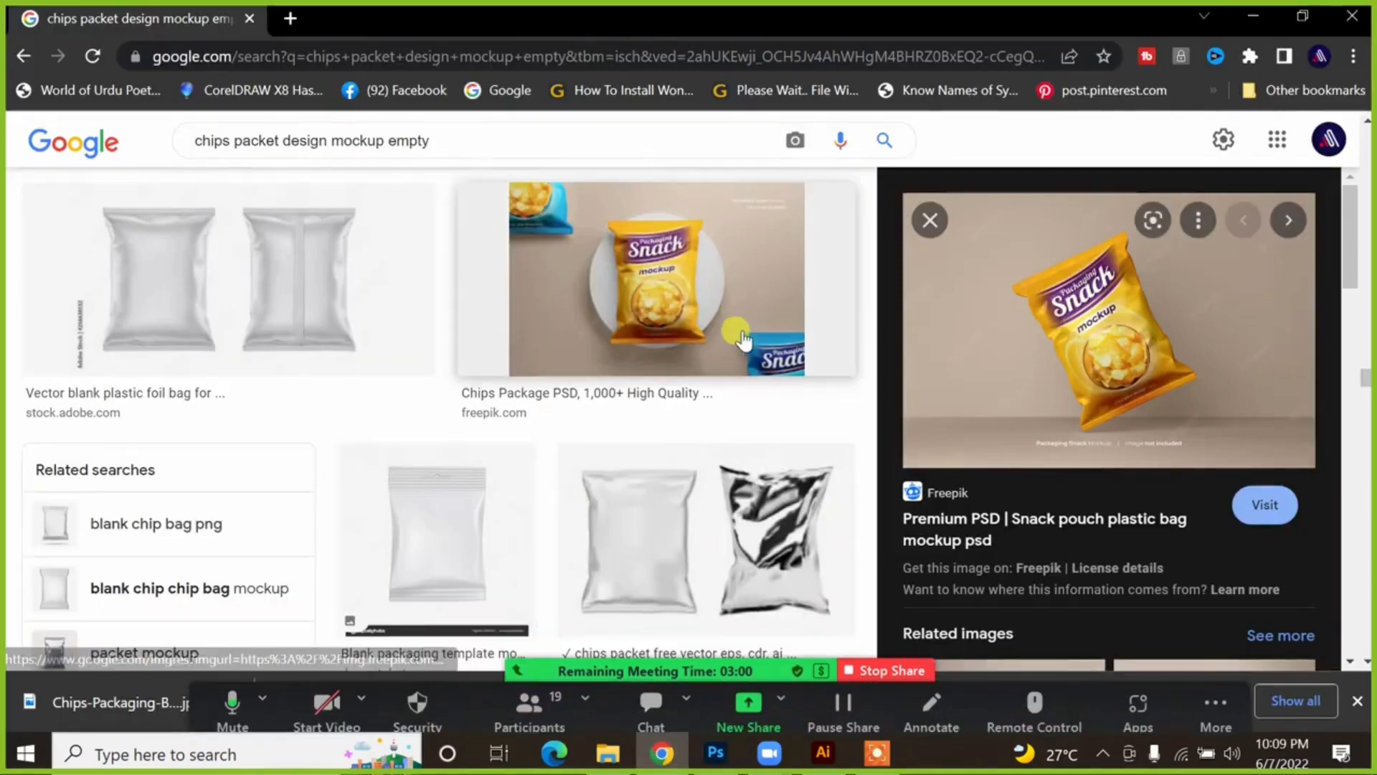
scroll(739, 337, "down", 8)
scroll(746, 344, "up", 4)
scroll(746, 346, "down", 15)
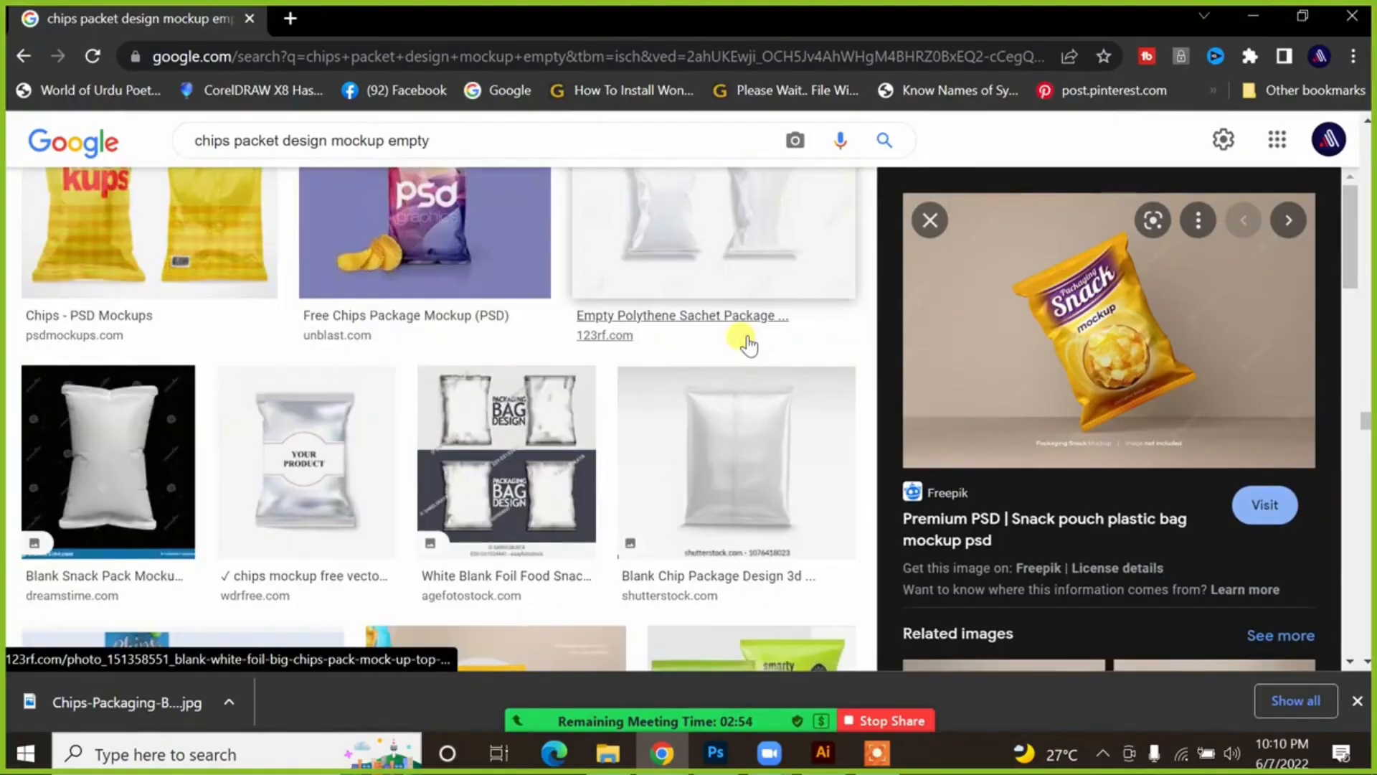
scroll(1095, 330, "down", 6)
scroll(1096, 330, "down", 3)
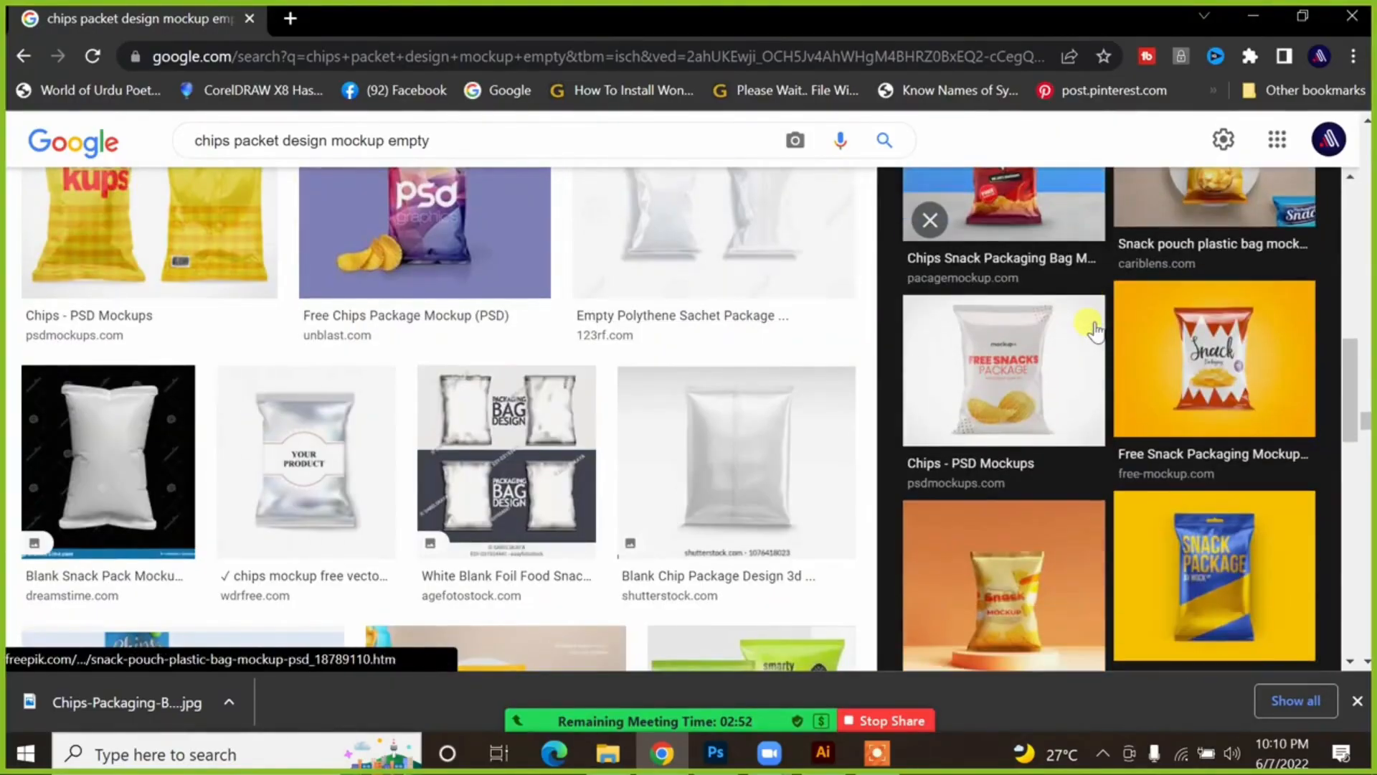
scroll(1096, 330, "down", 3)
scroll(1095, 330, "down", 3)
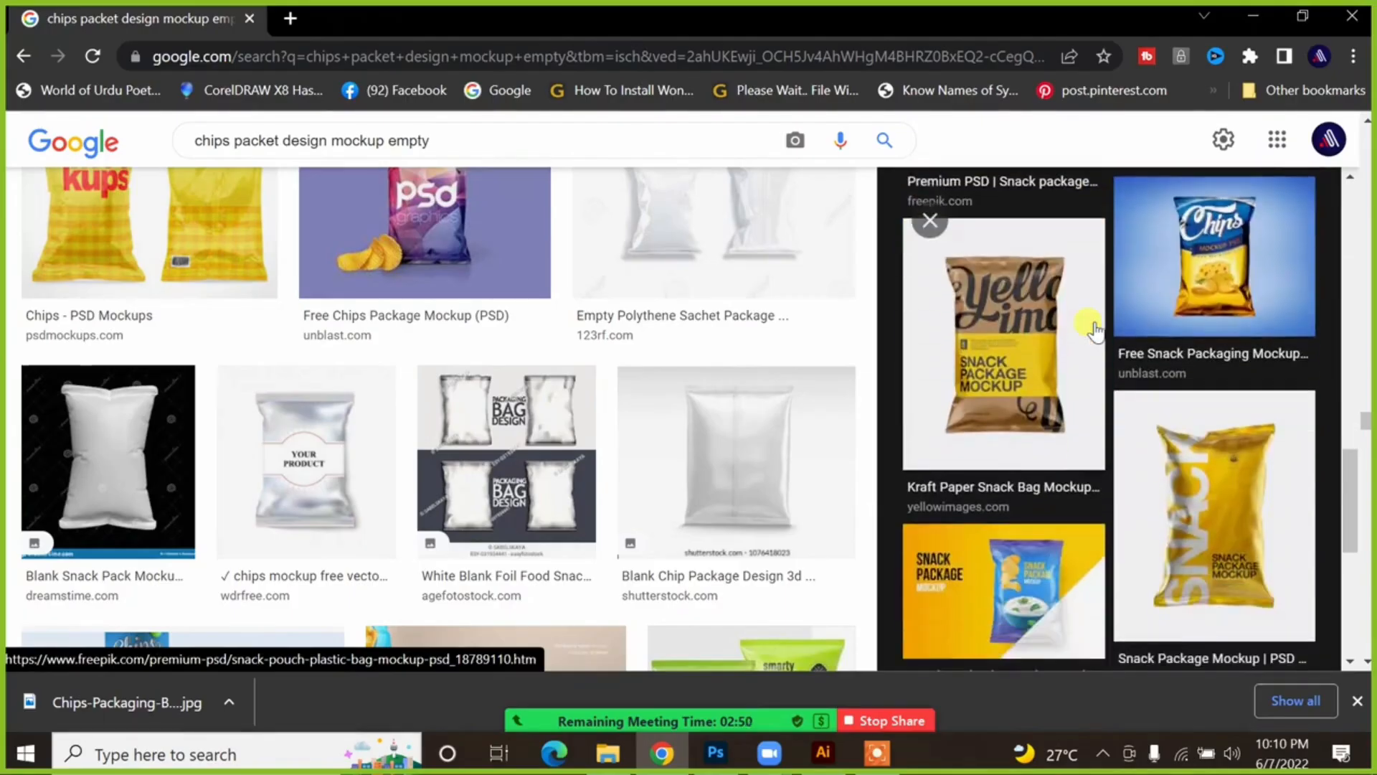
scroll(1084, 327, "down", 7)
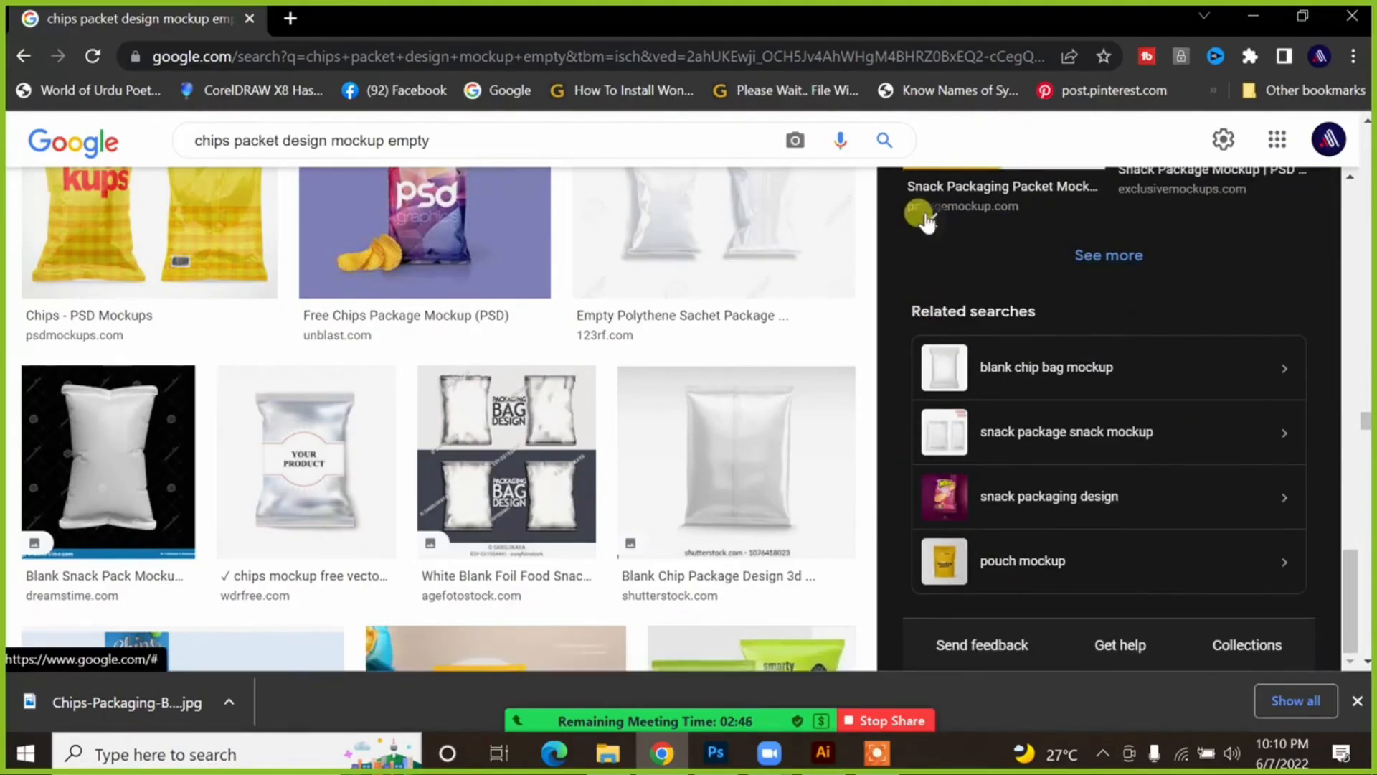
left_click(931, 220)
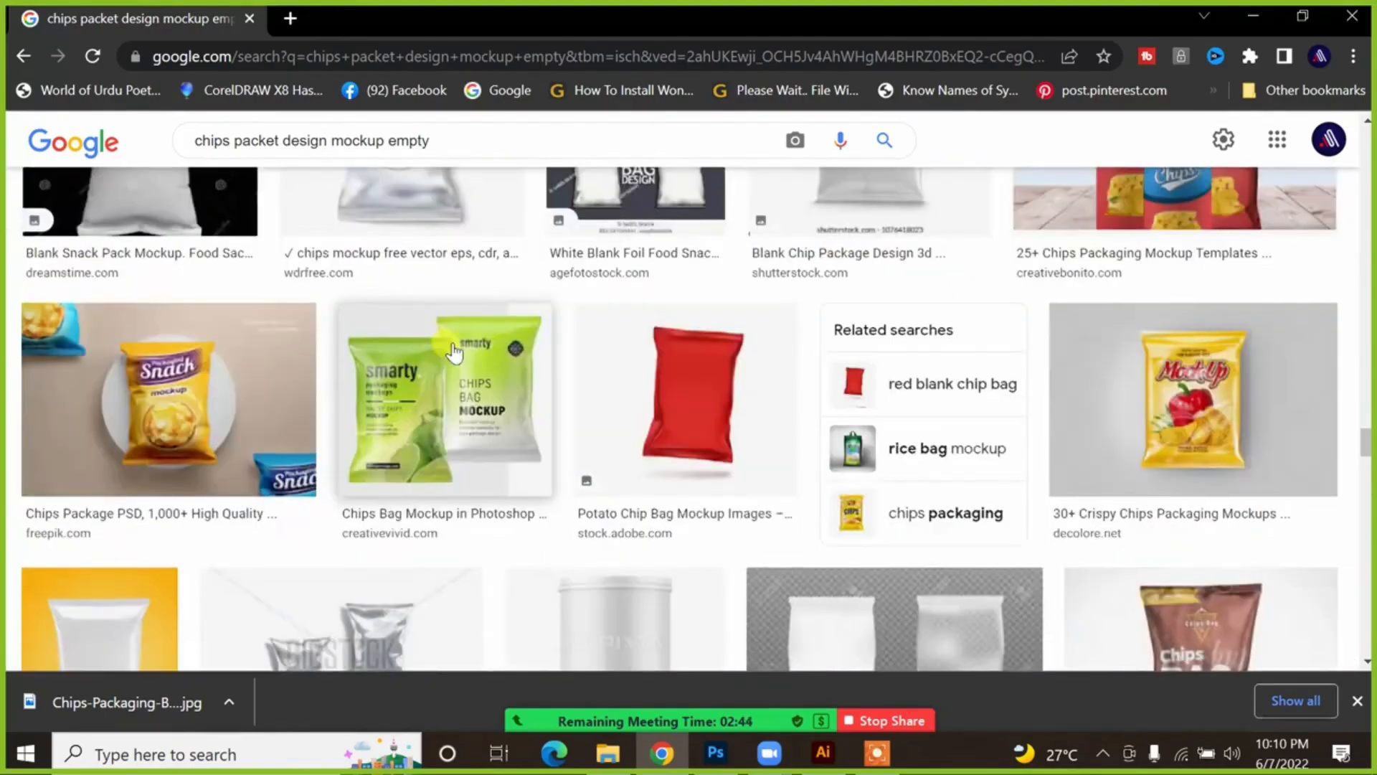
scroll(502, 364, "down", 6)
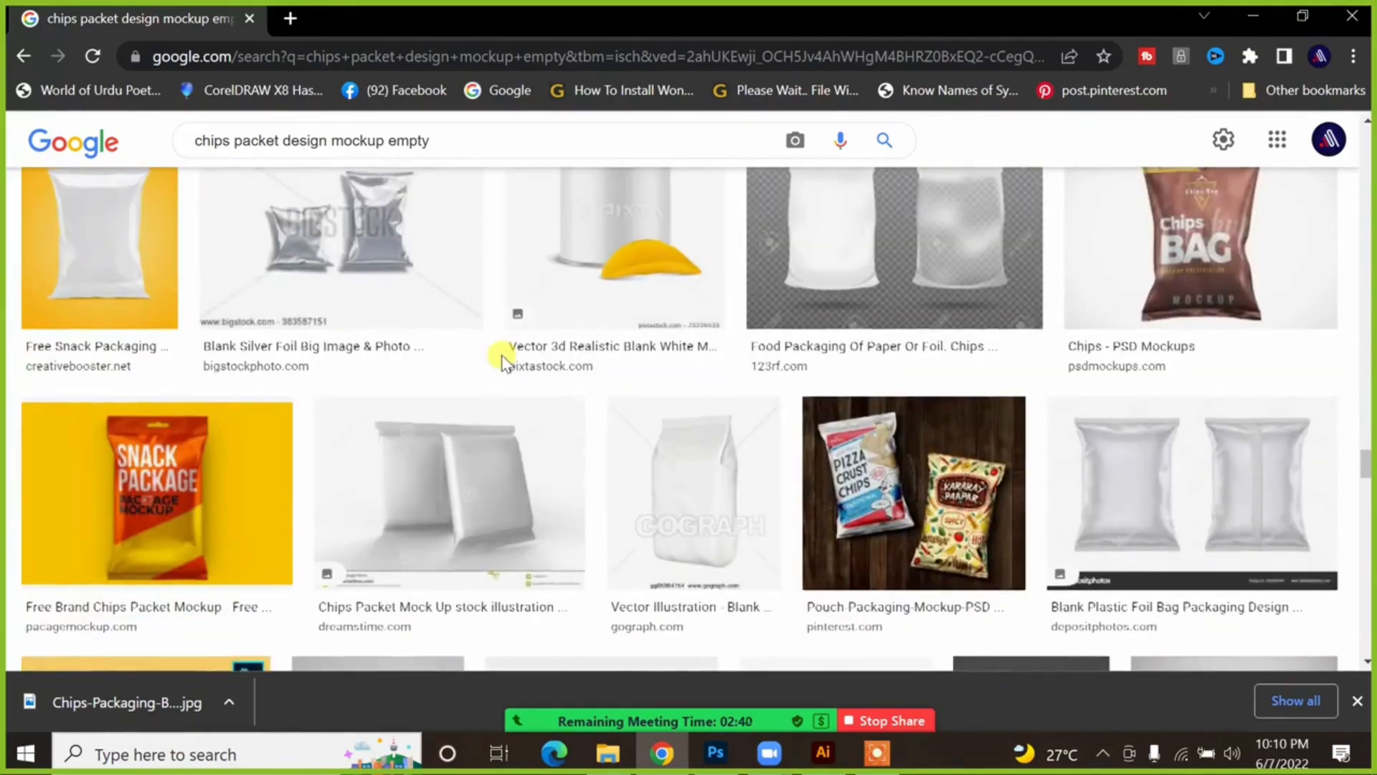
scroll(502, 359, "down", 6)
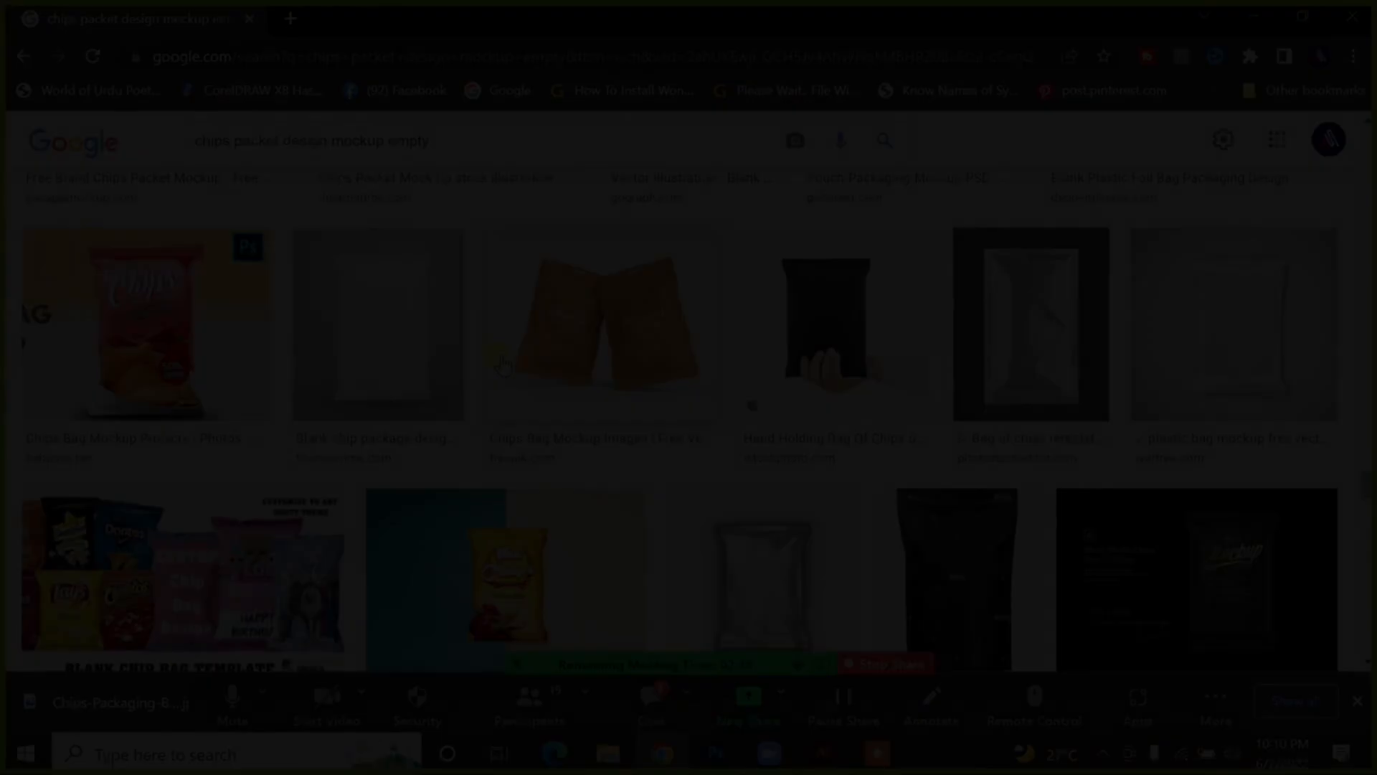